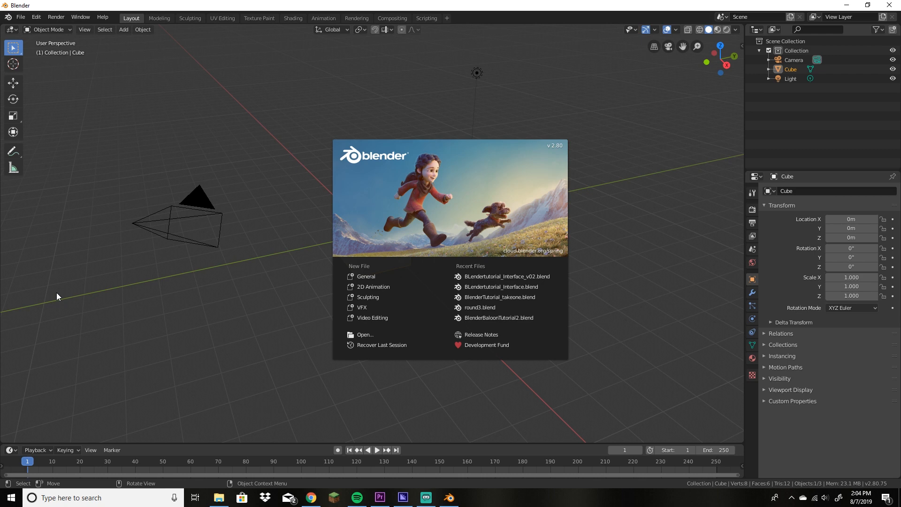
Step: Save the default scene as BLendertutorial_Interface_v03.blend in the tutorial's Blender folder
left_click(124, 296)
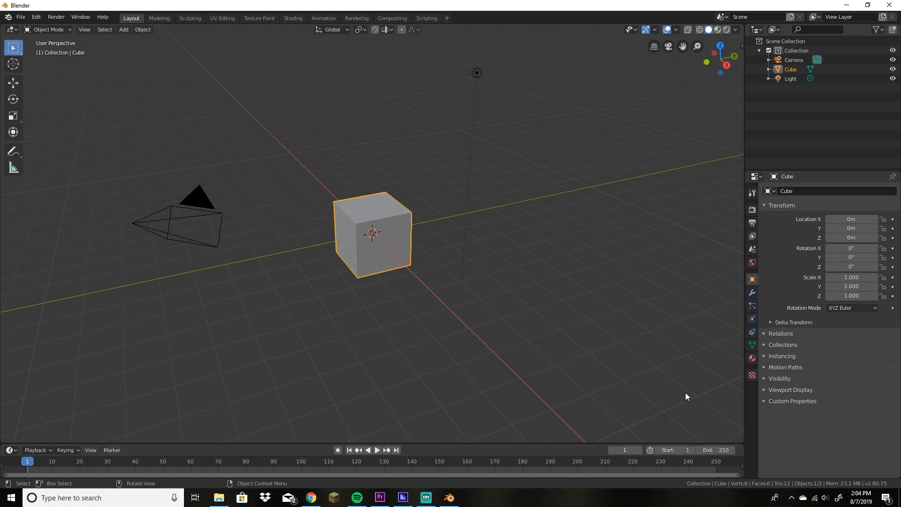
left_click(21, 19)
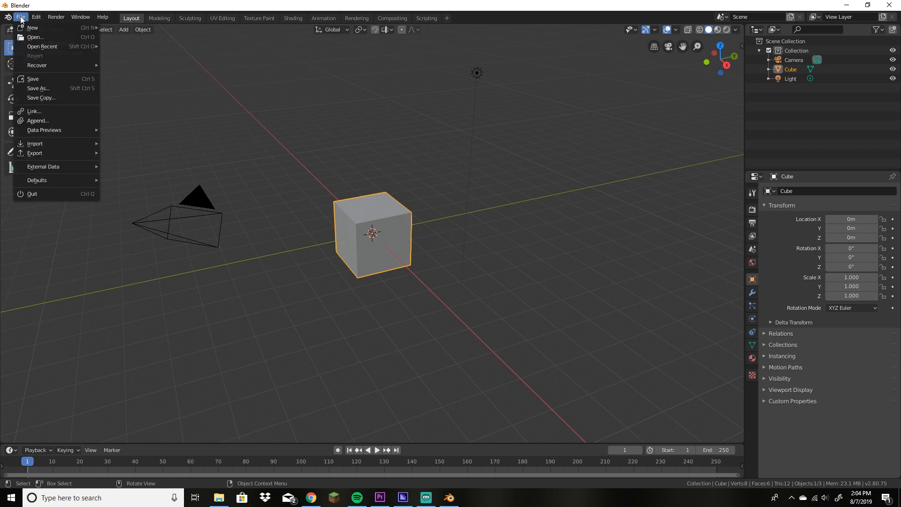
left_click(46, 89)
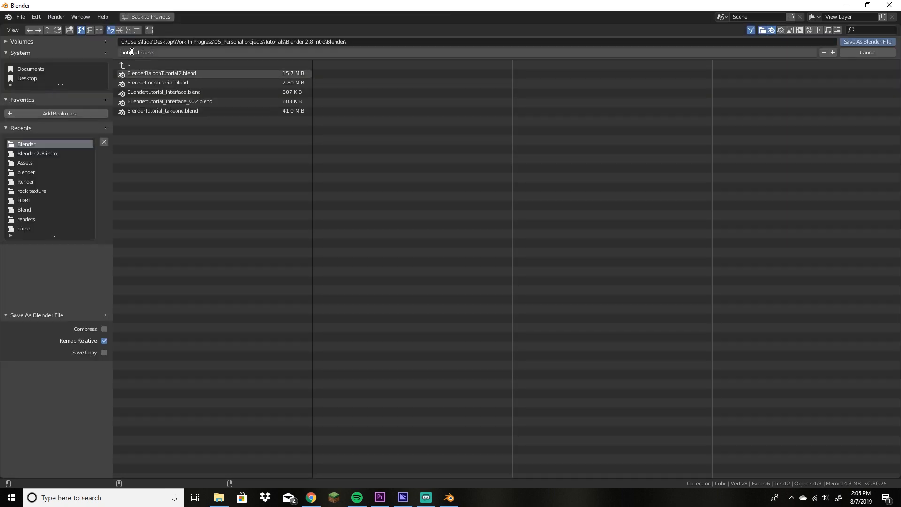
left_click(169, 102)
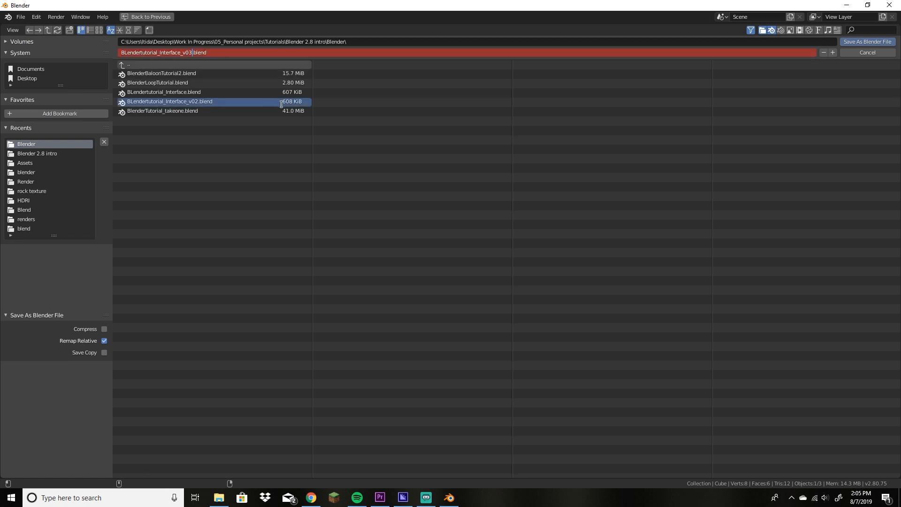
key("KP_Add")
left_click(872, 41)
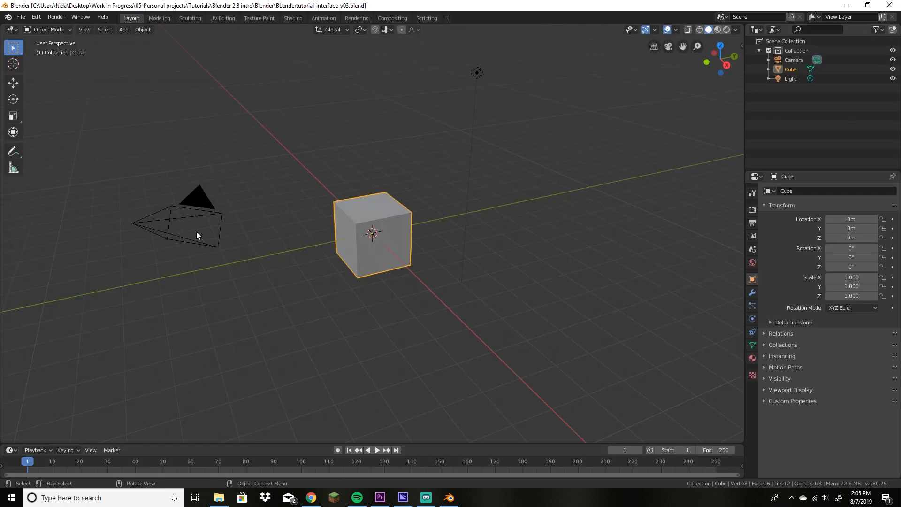
Step: Resave the file and turn on Screencast Keys in the viewport sidebar
key("ctrl+s")
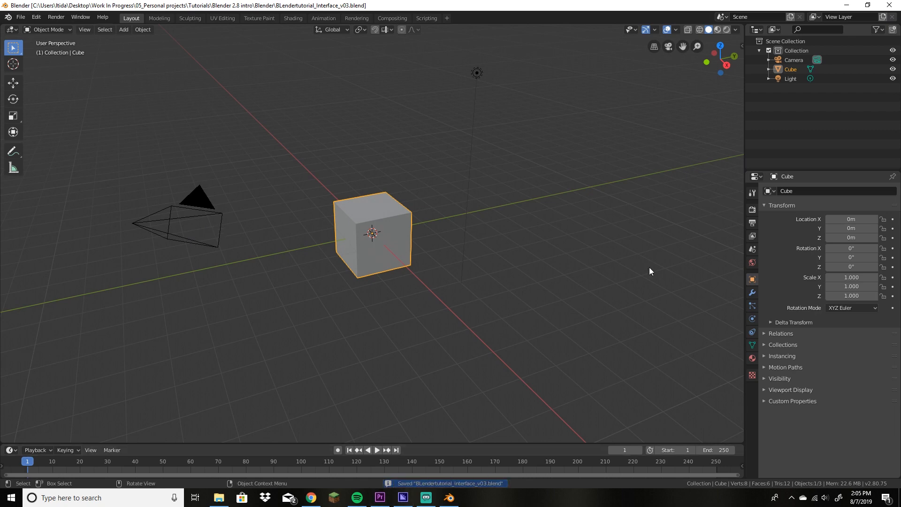
left_click(742, 44)
key("ctrl+s")
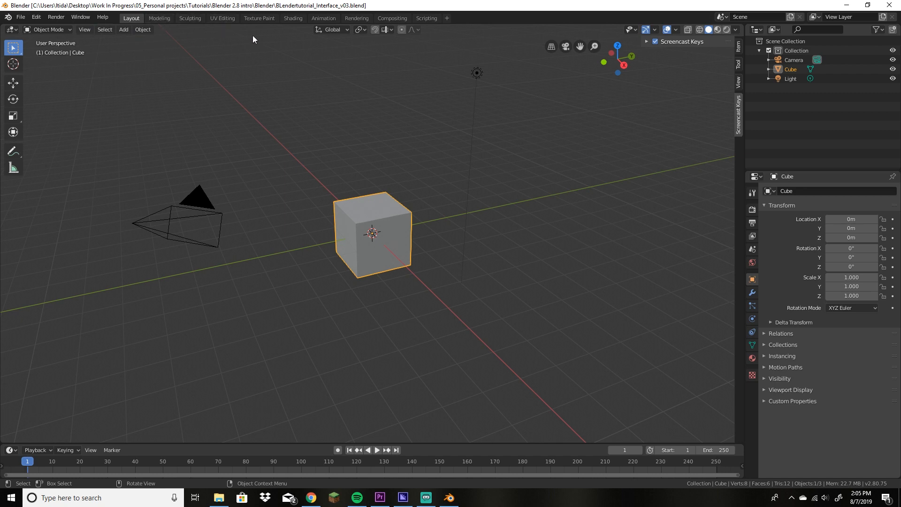
Step: Look through the Modeling, Sculpting, UV Editing and Texture Paint workspaces and return to Layout
left_click(167, 18)
left_click(189, 18)
left_click(225, 18)
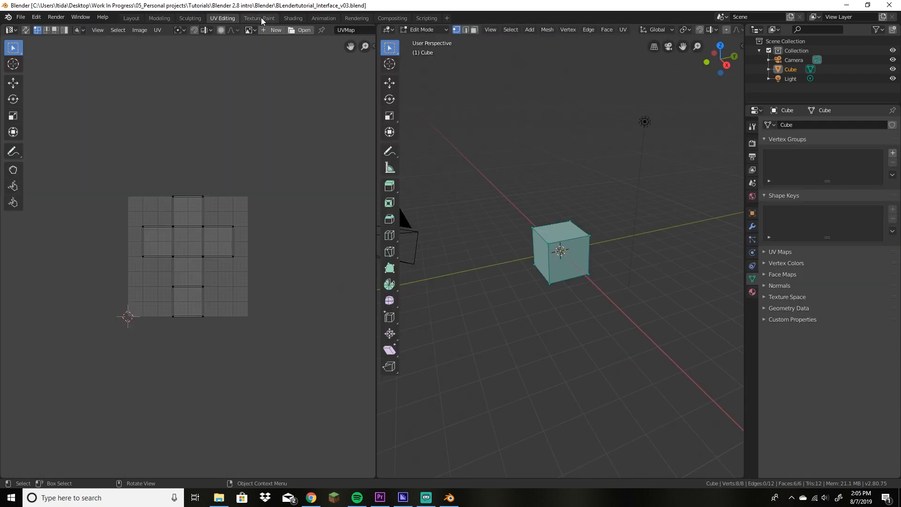
left_click(261, 18)
left_click(222, 18)
left_click(191, 18)
left_click(160, 17)
left_click(131, 18)
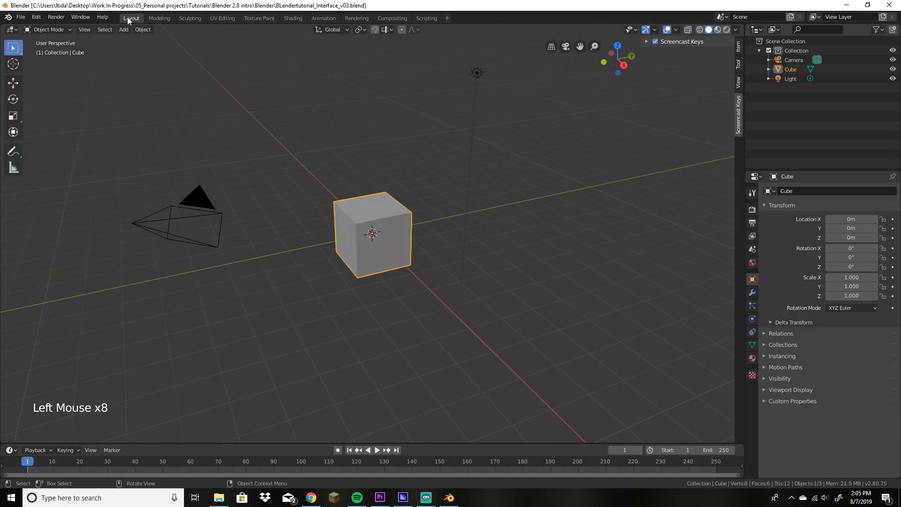
Step: Compare the Modeling workspace with the Layout workspace, finishing in Layout
left_click(159, 18)
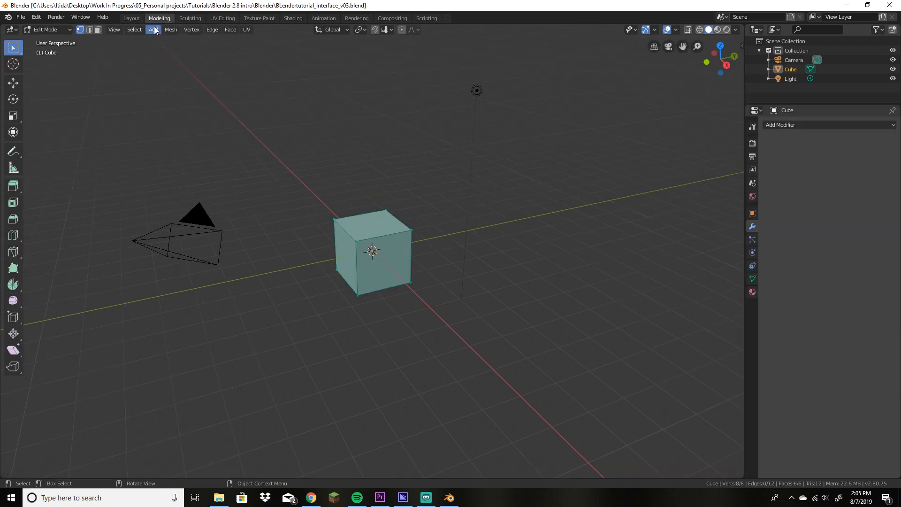
left_click(132, 18)
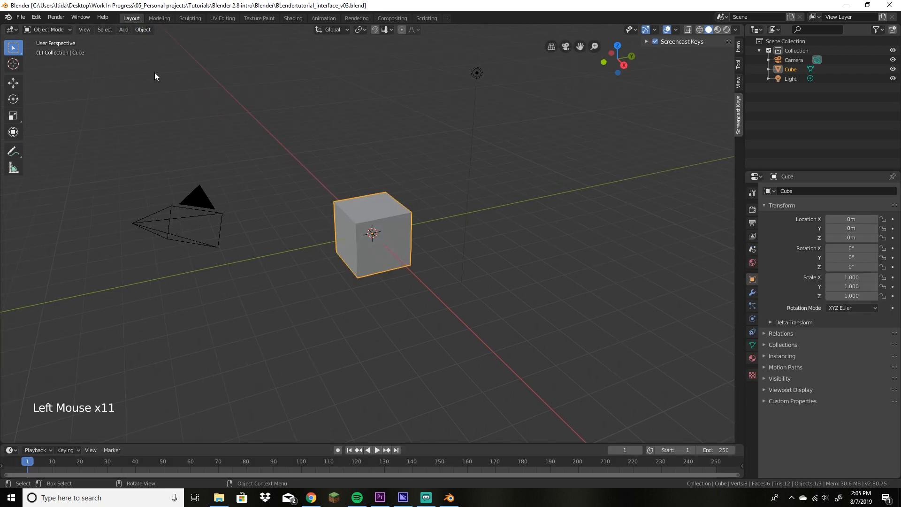
left_click(158, 17)
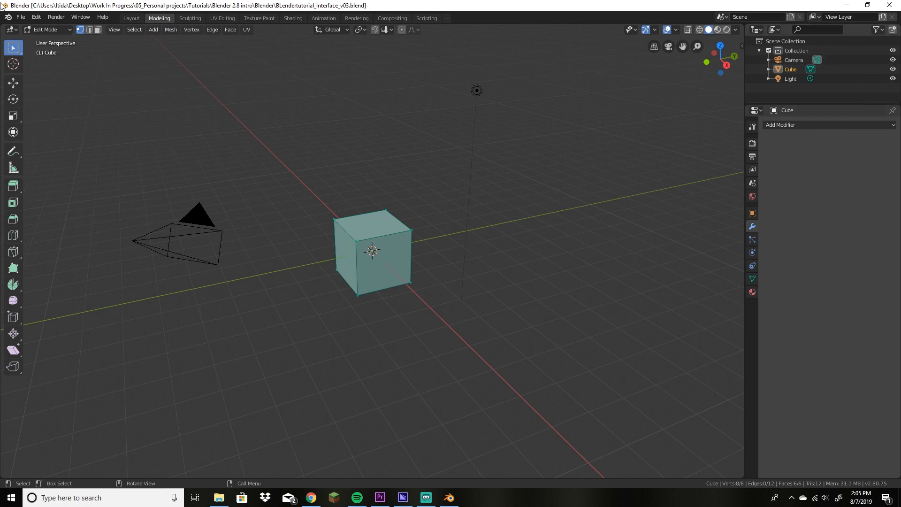
left_click(131, 18)
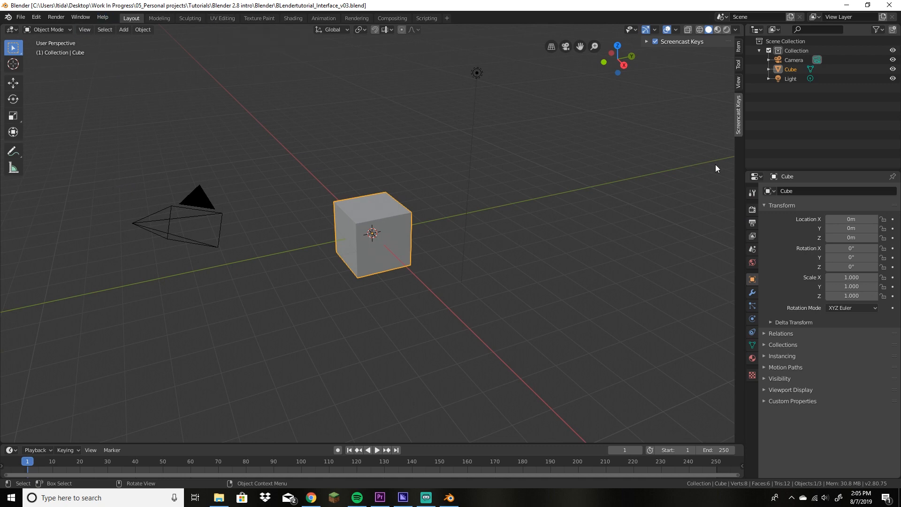
Step: Select the camera, light and cube one after another in the scene hierarchy, finishing with the camera selected
left_click(790, 61)
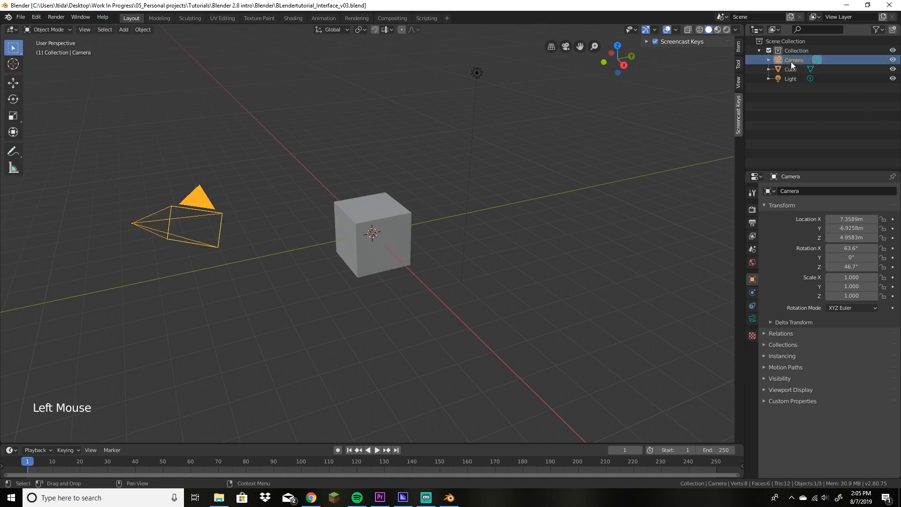
left_click(782, 70)
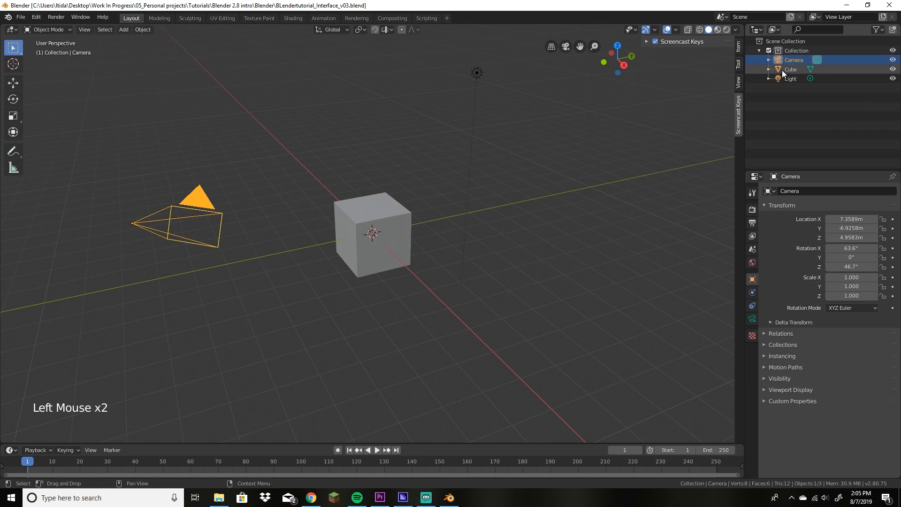
left_click(782, 79)
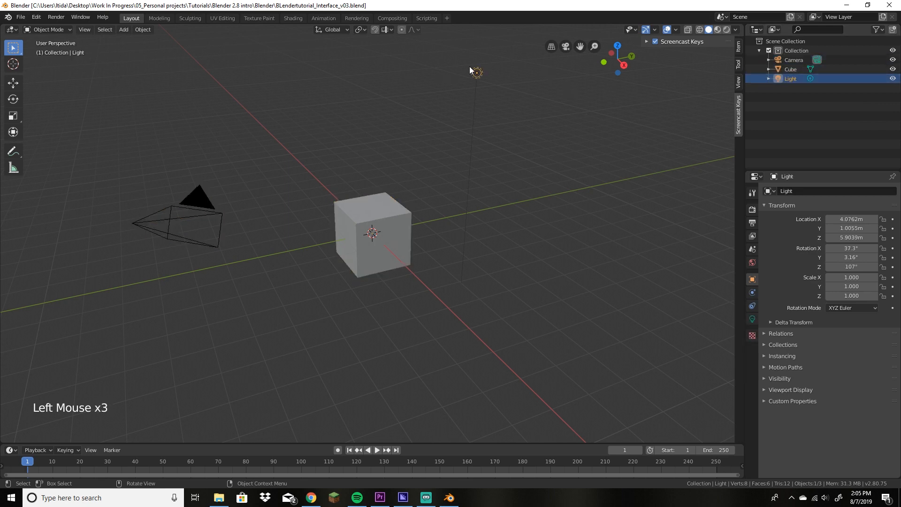
left_click(791, 70)
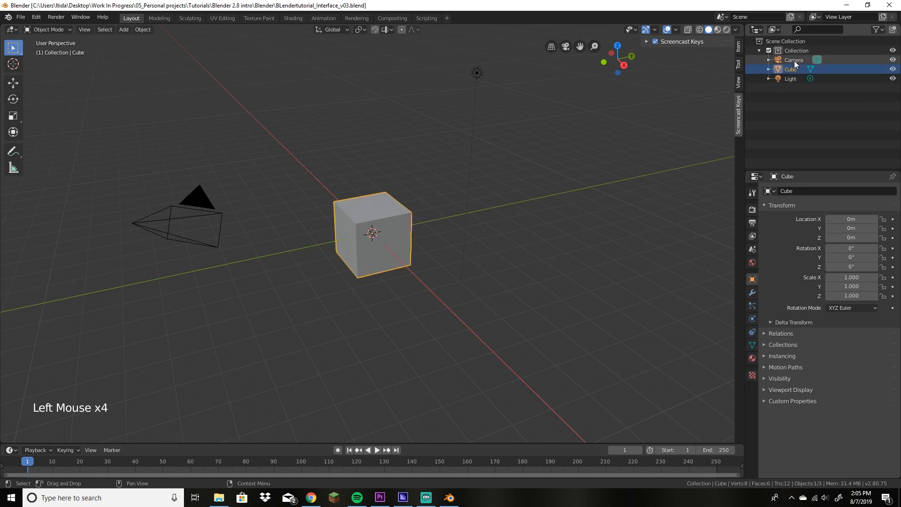
left_click(794, 60)
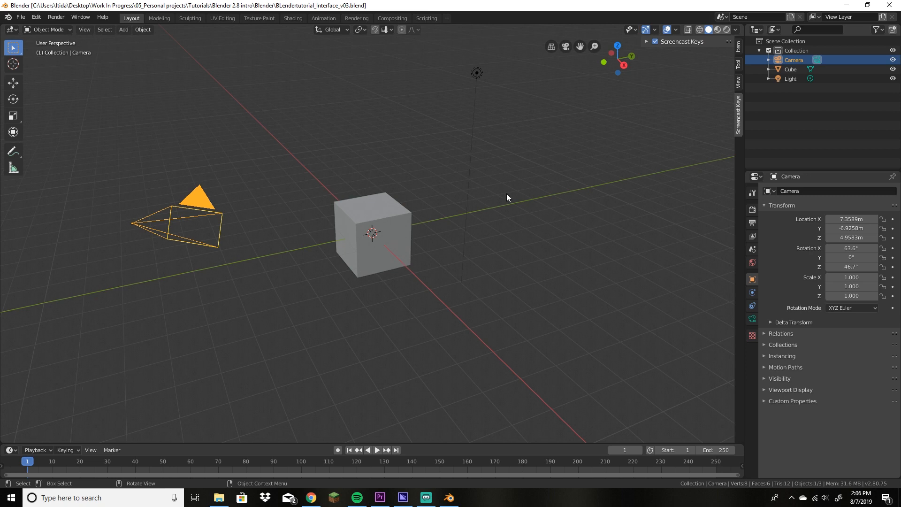
Step: Orbit around the scene and pan the 3D view until the objects are out of sight
left_click(616, 62)
left_click_drag(616, 62, 551, 66)
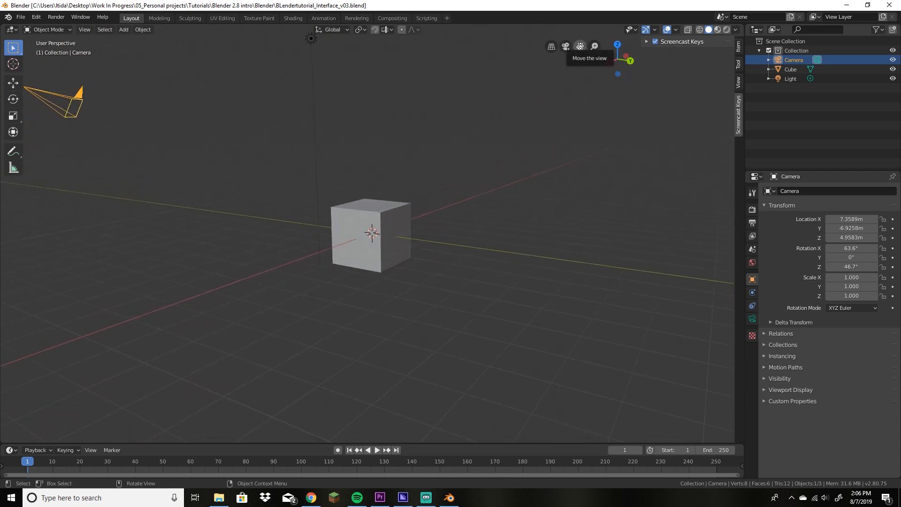
left_click_drag(580, 46, 596, 80)
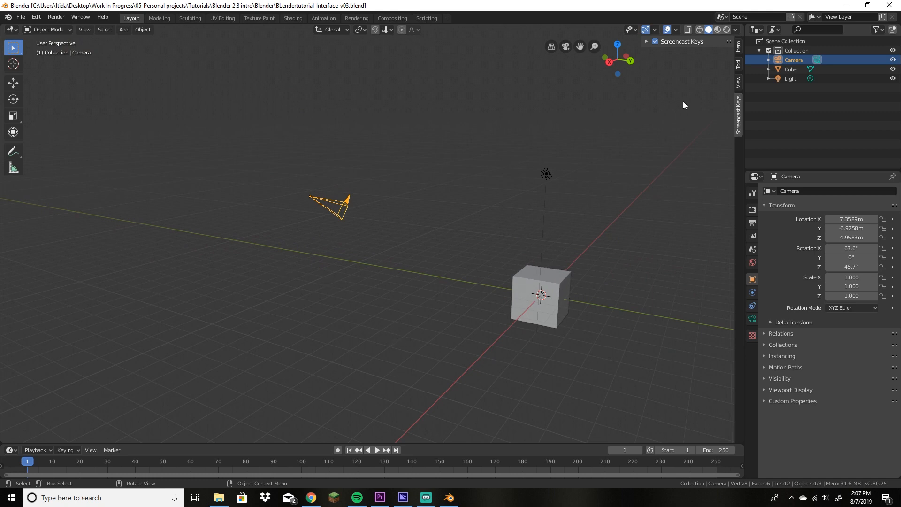
left_click_drag(581, 47, 732, 89)
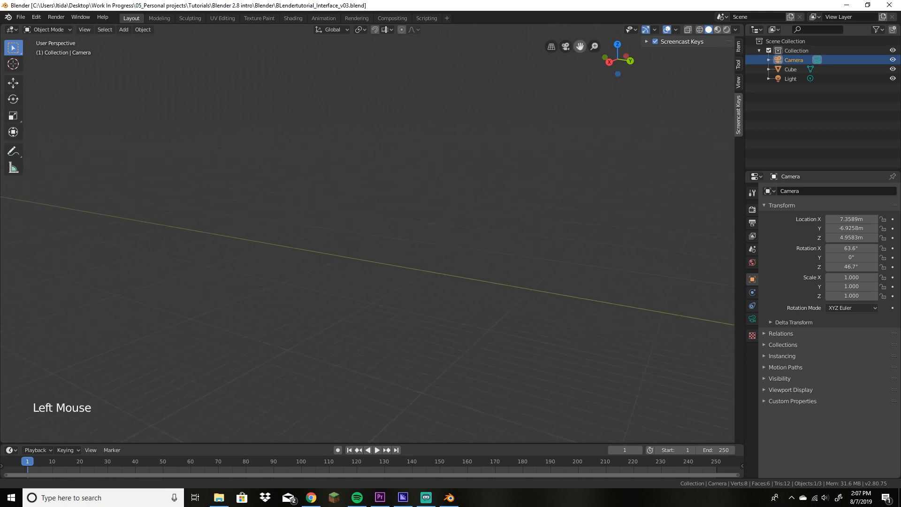
Step: Frame the selected camera in the 3D view, and then frame all objects
left_click(82, 31)
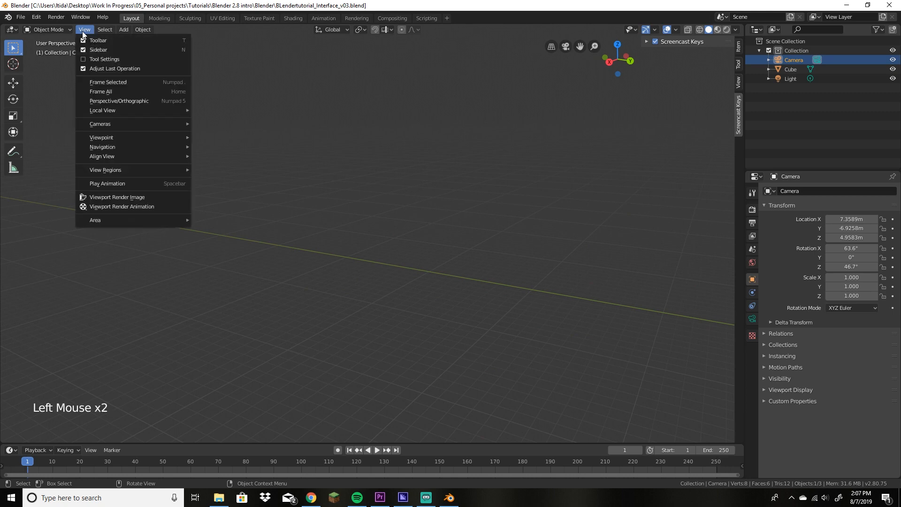
left_click(112, 83)
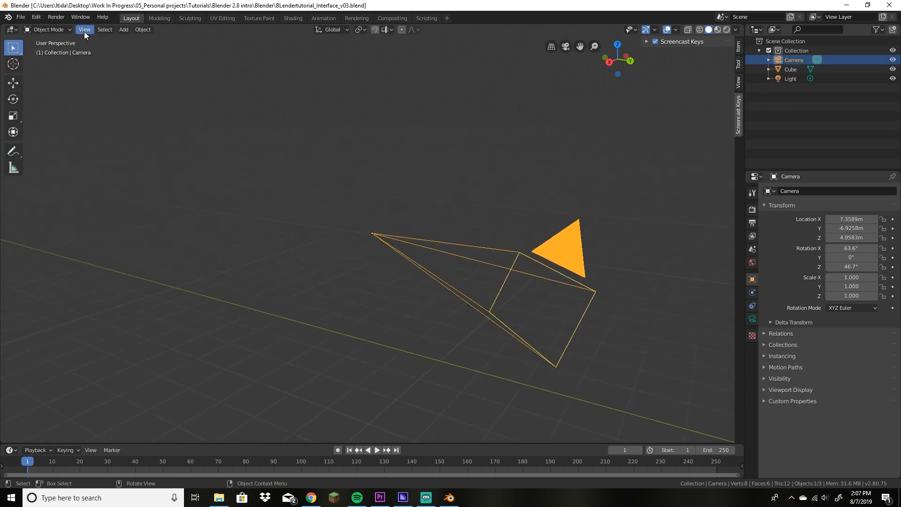
left_click(85, 30)
left_click(128, 91)
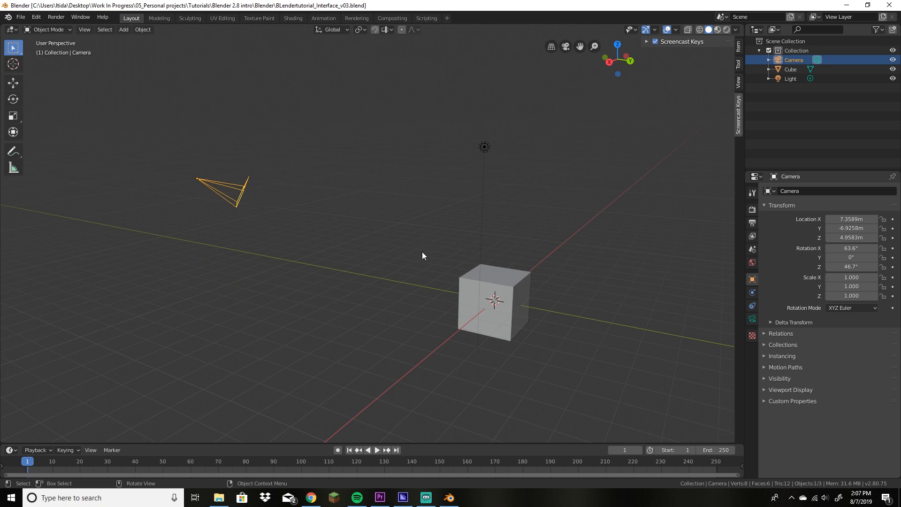
Step: Examine the scene from different angles and distances by orbiting, panning and zooming the 3D view
mouse_move(509, 253)
middle_mouse_down()
mouse_move(453, 296)
mouse_move(376, 243)
mouse_move(527, 280)
mouse_move(422, 262)
mouse_move(461, 236)
mouse_move(502, 250)
middle_mouse_up()
key("shift")
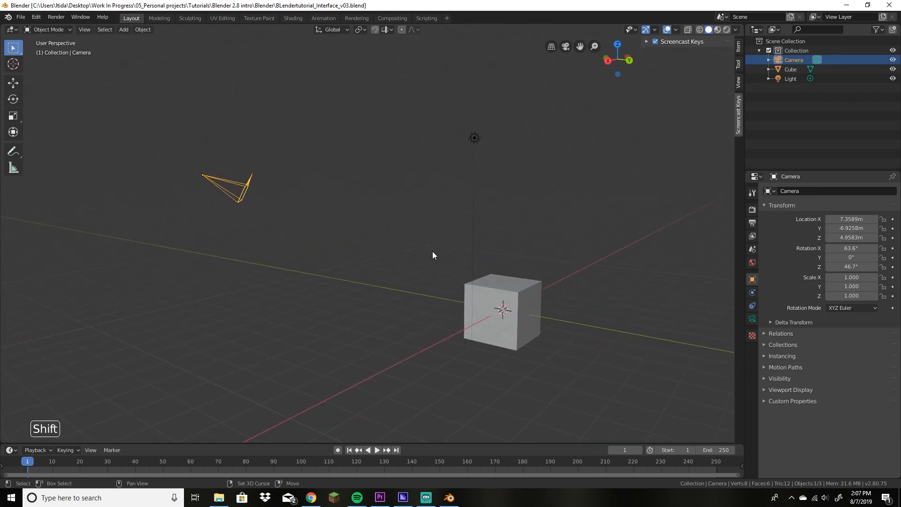
mouse_move(433, 252)
middle_mouse_down("shift")
mouse_move(641, 270)
mouse_move(303, 235)
mouse_move(435, 253)
middle_mouse_up("shift")
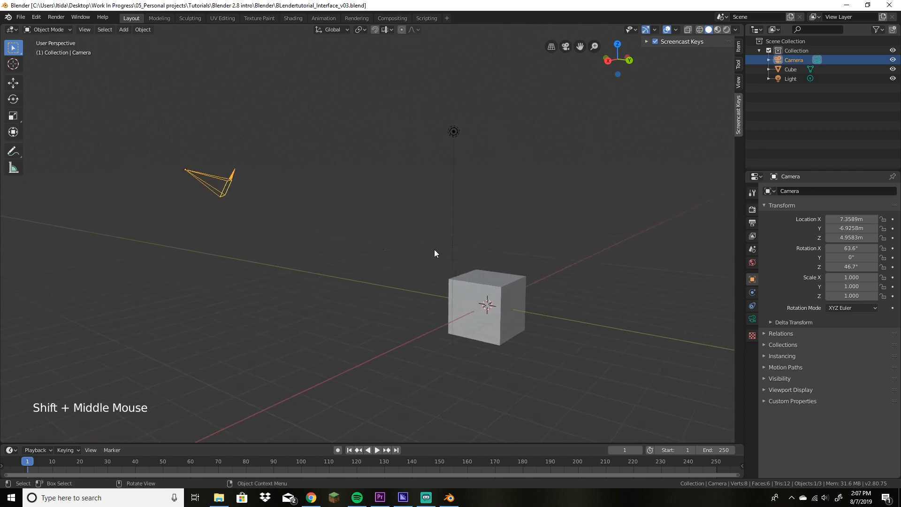
scroll(444, 250, "down", 3)
scroll(446, 250, "up", 3)
scroll(449, 253, "down", 3)
scroll(450, 254, "up", 3)
scroll(451, 255, "down", 4)
scroll(450, 258, "up", 4)
scroll(450, 261, "down", 4)
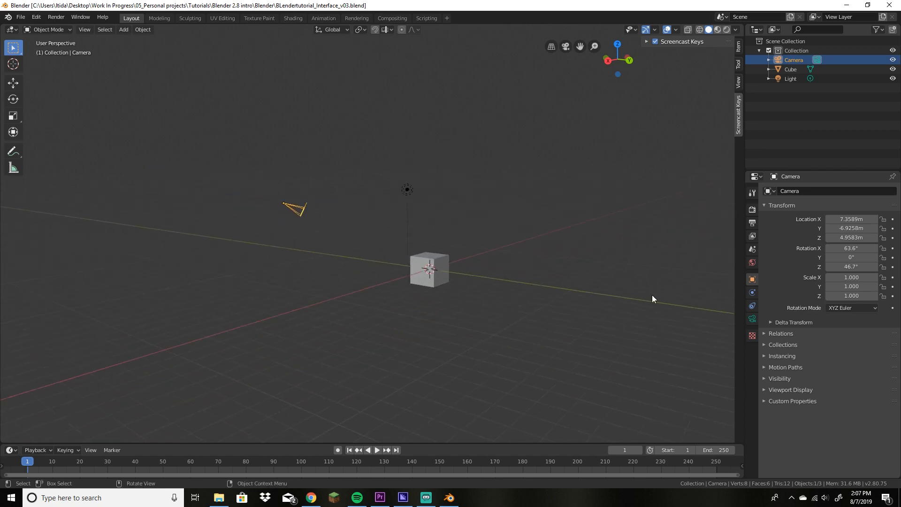
scroll(498, 302, "up", 3)
middle_click_drag(548, 332, 573, 336)
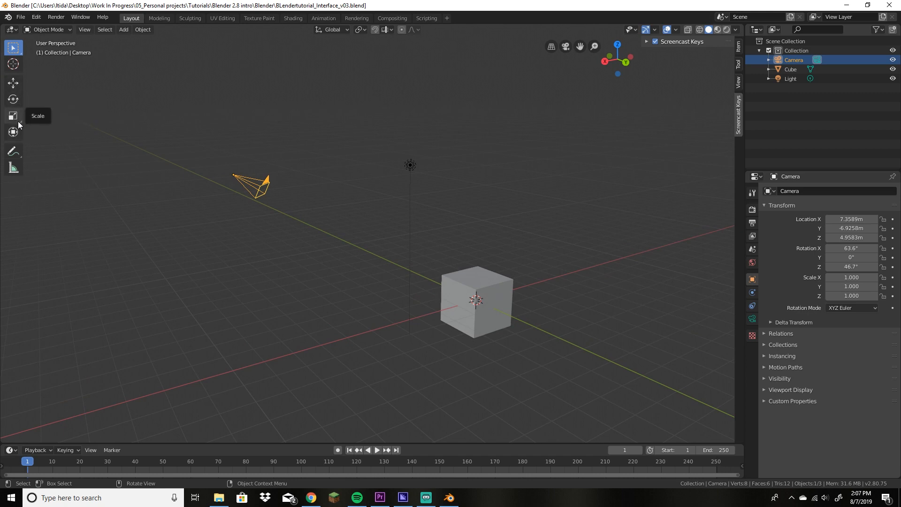
Step: Select the cube with the Move tool active and move it to about Y -0.73 m, Z 0.19 m
left_click(17, 133)
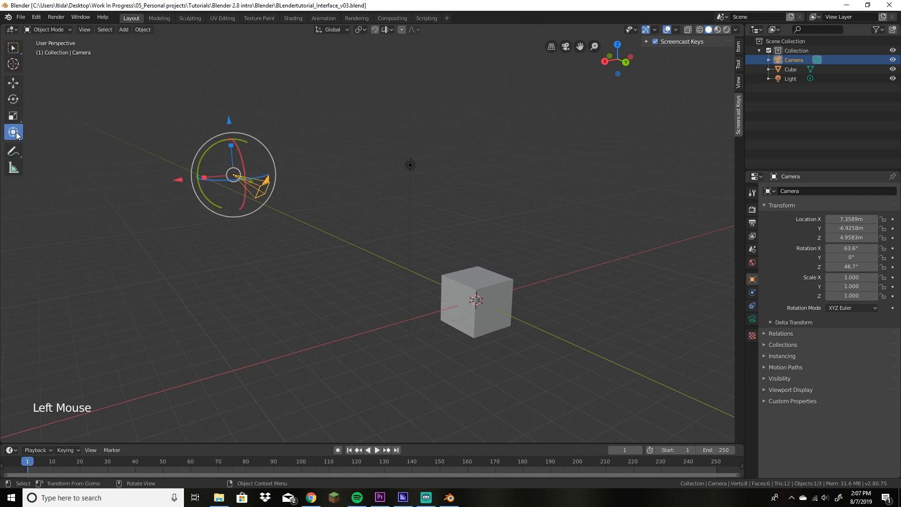
left_click(15, 84)
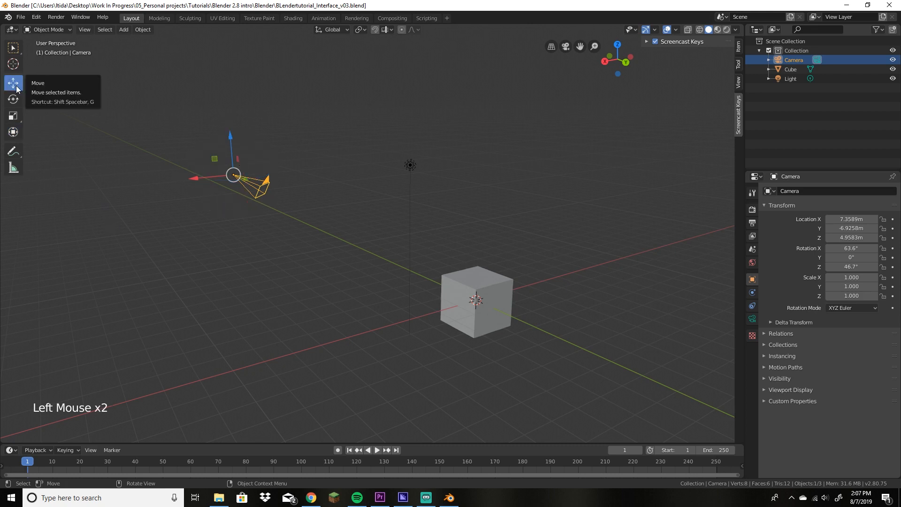
left_click(497, 303)
left_click_drag(503, 312, 462, 259)
Step: Try moving the cube along X to about 0.92 m and then freely upward, and undo both moves
left_click_drag(441, 297, 423, 303)
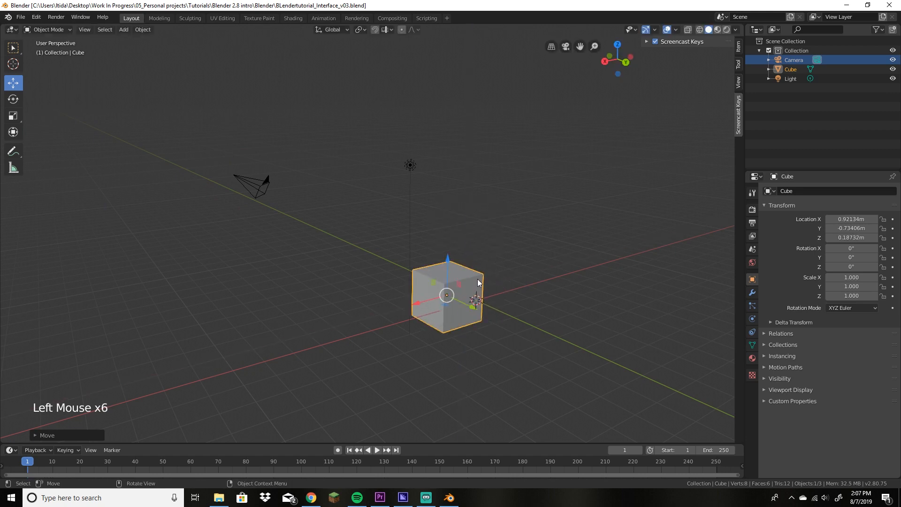
left_click_drag(479, 282, 493, 244)
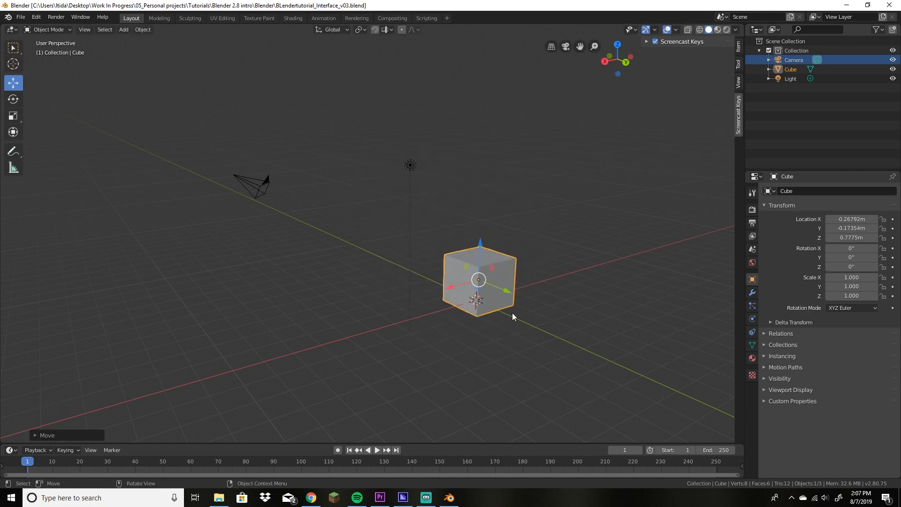
key("ctrl+z")
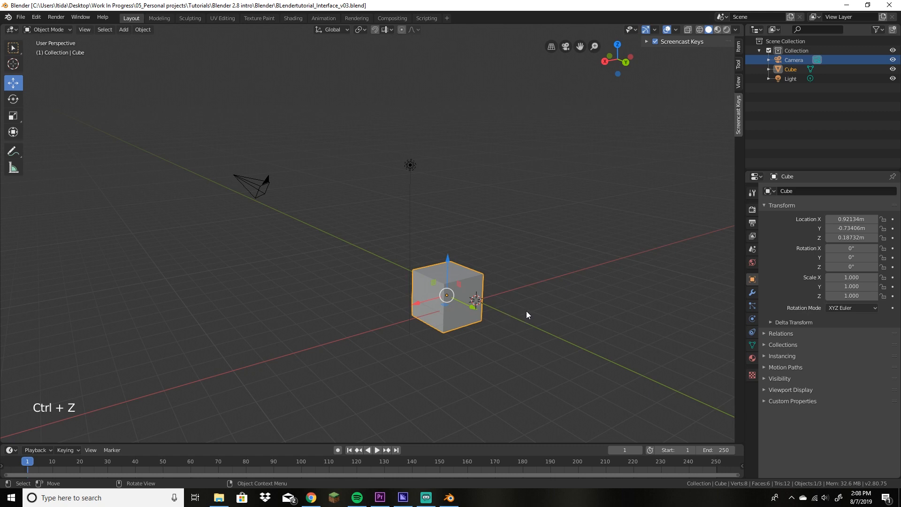
key("ctrl+z")
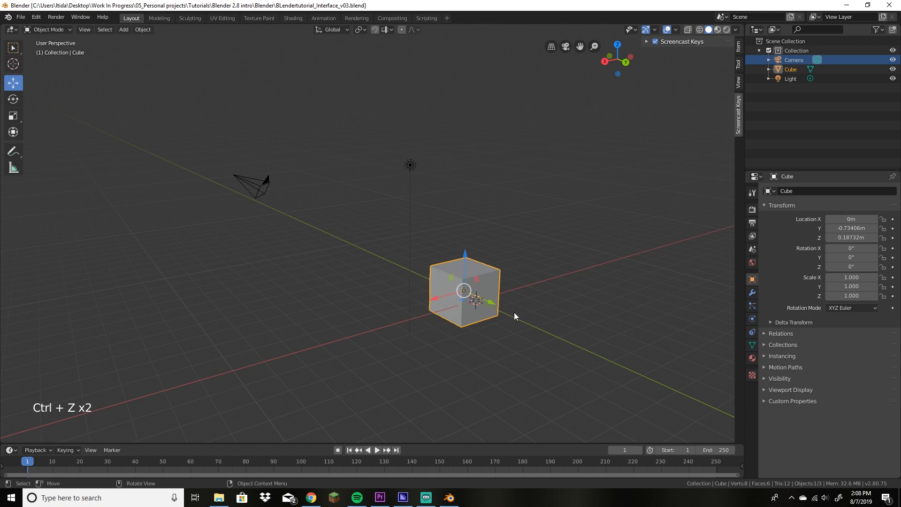
mouse_move(515, 313)
middle_mouse_down()
mouse_move(503, 304)
mouse_move(527, 301)
middle_mouse_up()
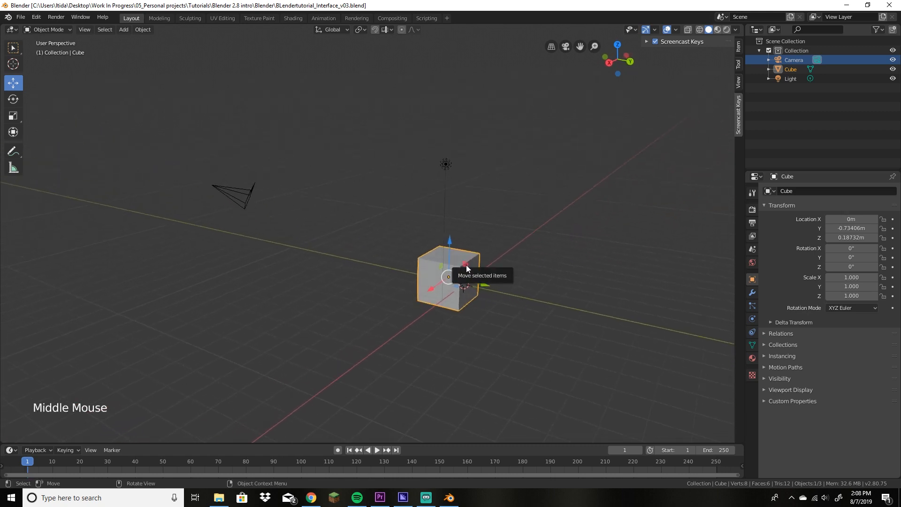
Step: Move the cube along two axes at a time with the plane handles to about X -0.82 m, Y -3.88 m, Z -1.88 m
left_click_drag(467, 265, 438, 303)
middle_click_drag(439, 303, 456, 295)
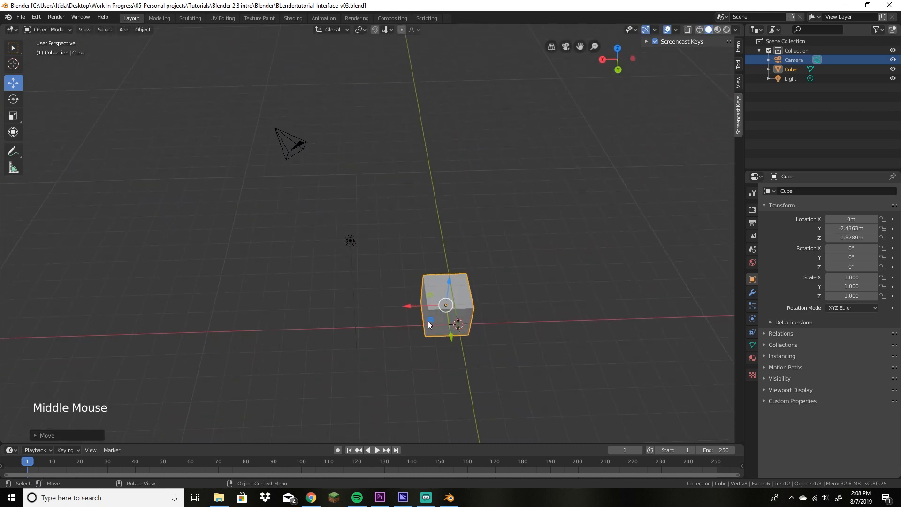
left_click_drag(430, 319, 443, 295)
middle_click_drag(394, 388, 462, 351)
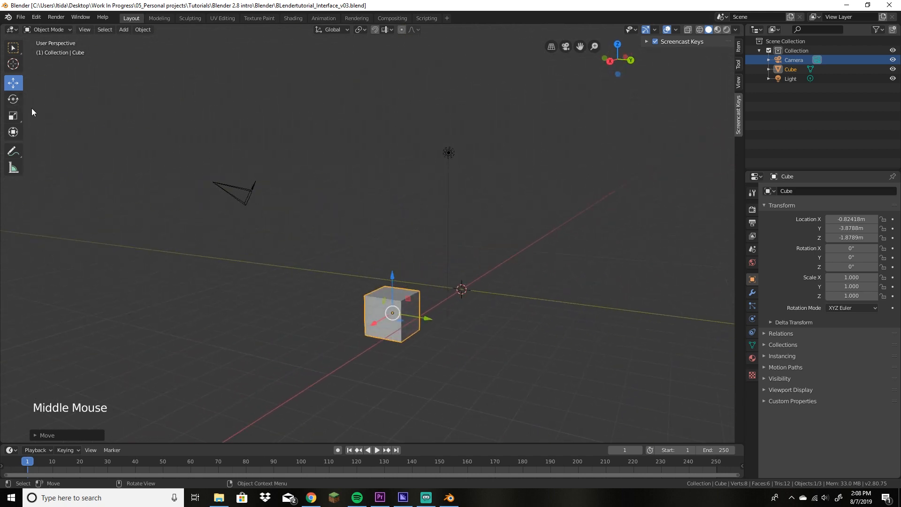
Step: Scale the cube with the Scale tool to about X 0.632, Y 1.965, Z 1.676, by single axes and as a whole
left_click(13, 115)
left_click_drag(426, 319, 499, 343)
left_click_drag(407, 299, 429, 315)
left_click_drag(416, 316, 426, 319)
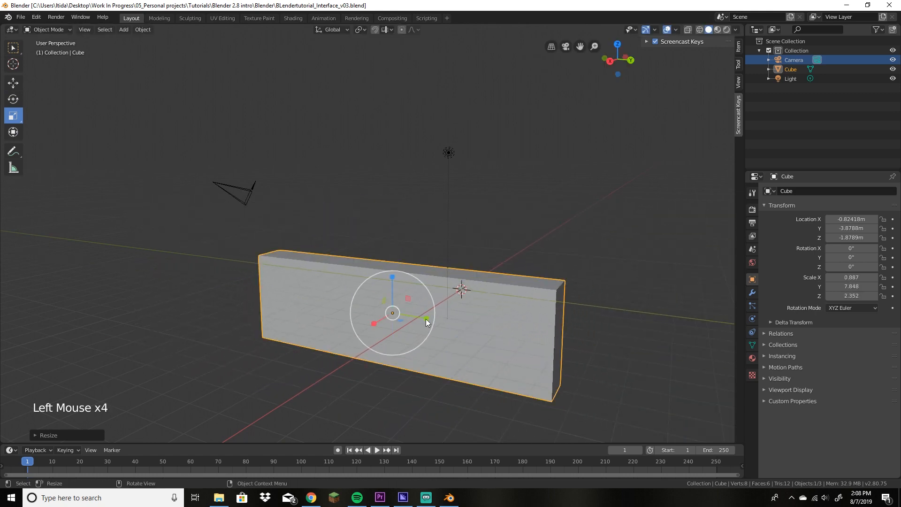
left_click_drag(472, 292, 400, 313)
Step: Rotate the cube to about X 14.6°, Y -11.8°, Z -26° and the light to about X 59°, Y 51.8°, Z 118°
left_click(9, 103)
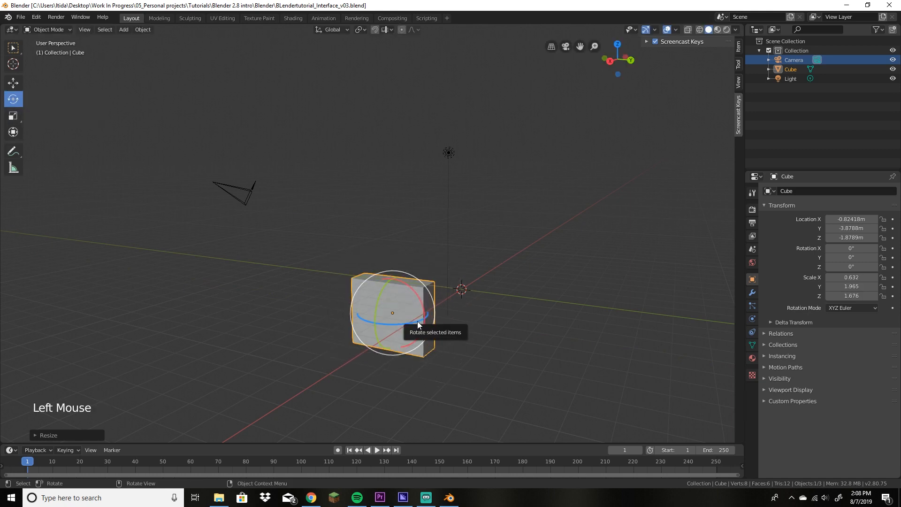
left_click_drag(418, 321, 389, 288)
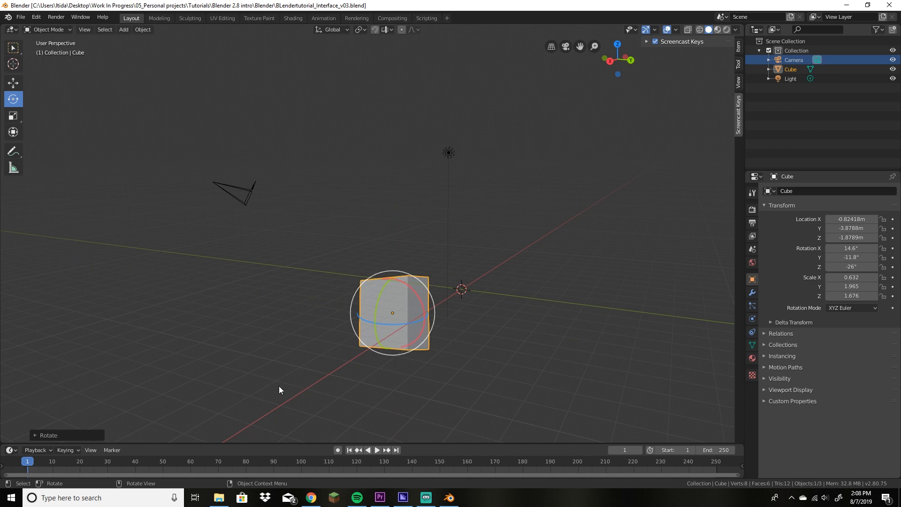
left_click(450, 152)
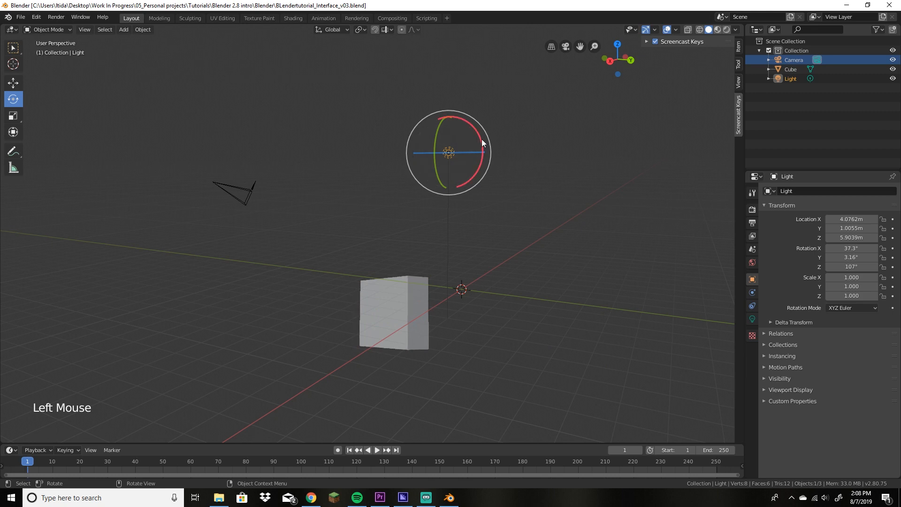
left_click_drag(482, 139, 490, 169)
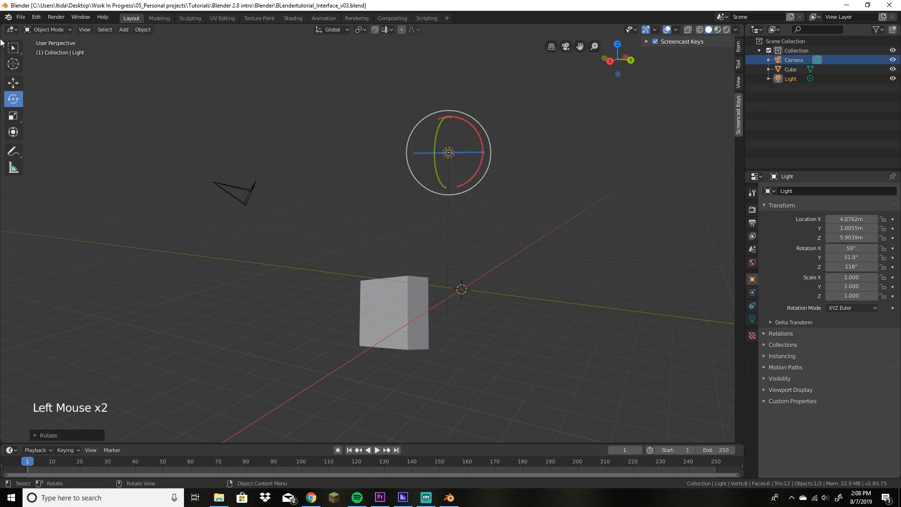
Step: Select the camera and rotate it to about X 88.2°, Y -19.5°, Z 29.6°
left_click(238, 199)
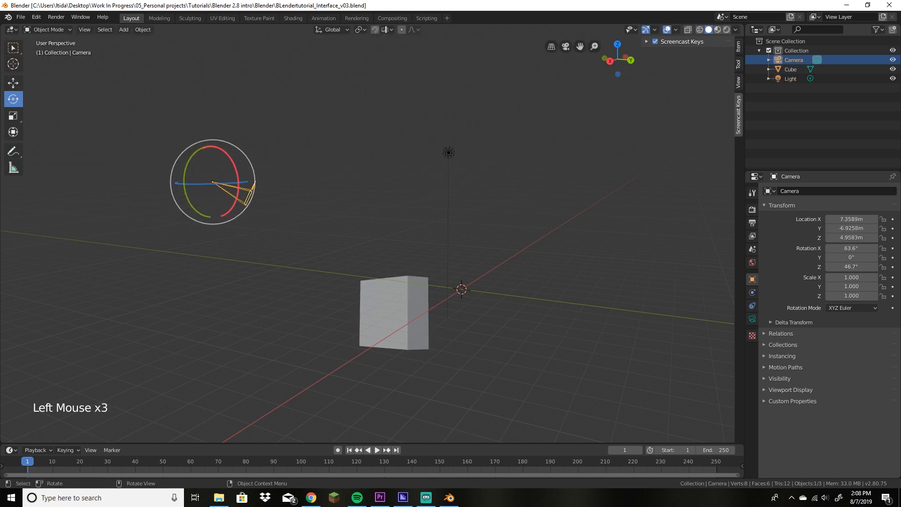
left_click_drag(246, 166, 231, 145)
mouse_move(231, 187)
left_mouse_down()
mouse_move(251, 185)
mouse_move(192, 182)
mouse_move(222, 186)
left_mouse_up()
Step: Switch to the plain Select tool and select the cube, the light and the camera one after another
left_click(14, 49)
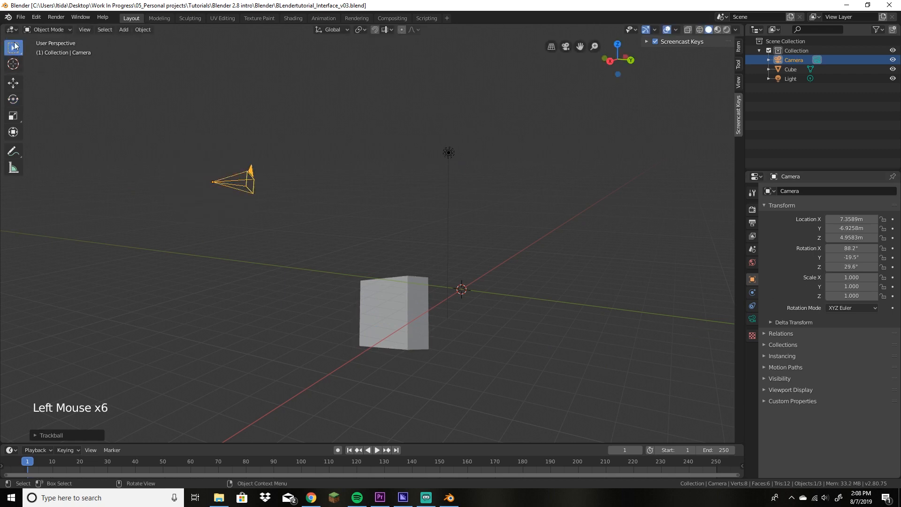
left_click_drag(13, 53, 34, 52)
left_click(35, 55)
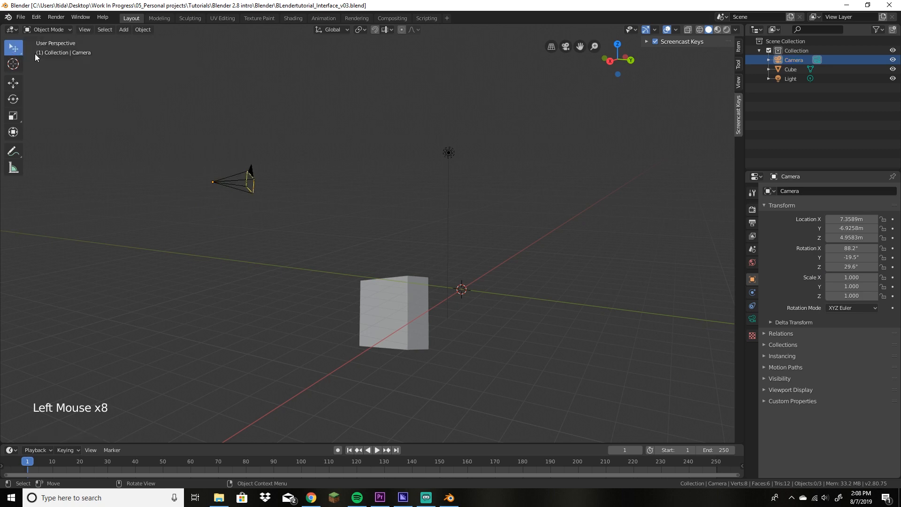
left_click(410, 313)
left_click(449, 153)
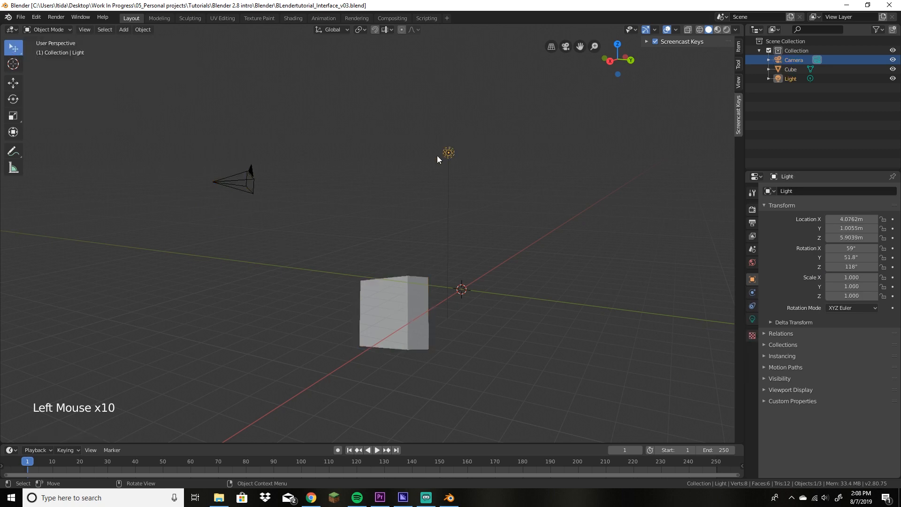
left_click(236, 181)
Step: With Select Box, box-select all objects, clear the selection, box-select the cube with the light, and finally only the camera
left_click(18, 55)
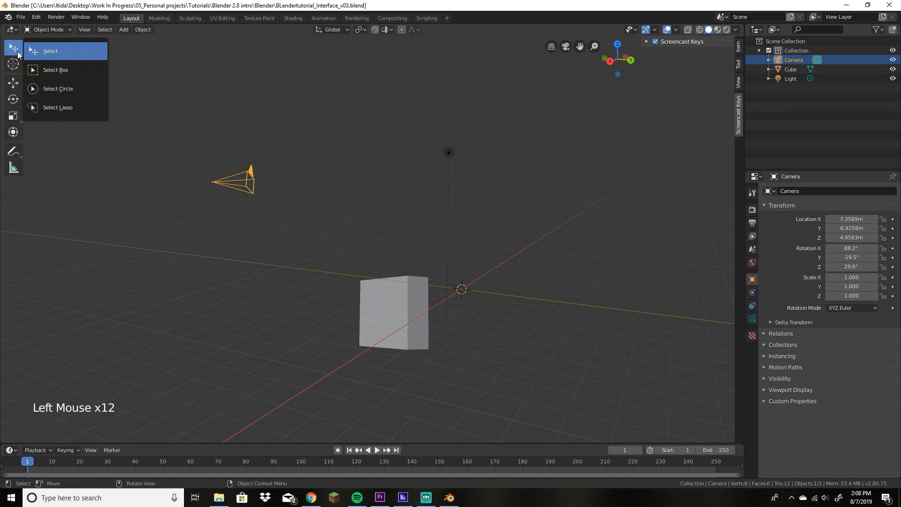
left_click(69, 76)
left_click_drag(148, 126, 471, 357)
left_click(573, 179)
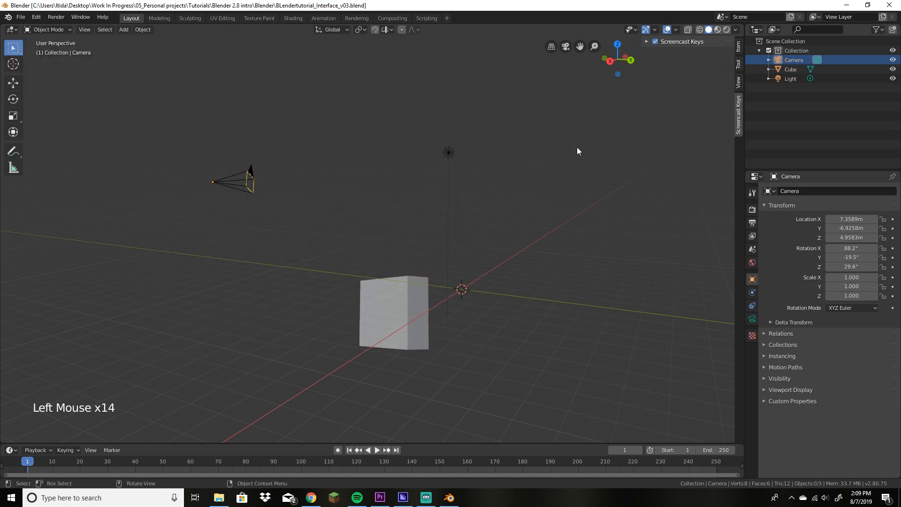
left_click_drag(576, 148, 371, 279)
left_click(588, 282)
left_click_drag(185, 151, 280, 211)
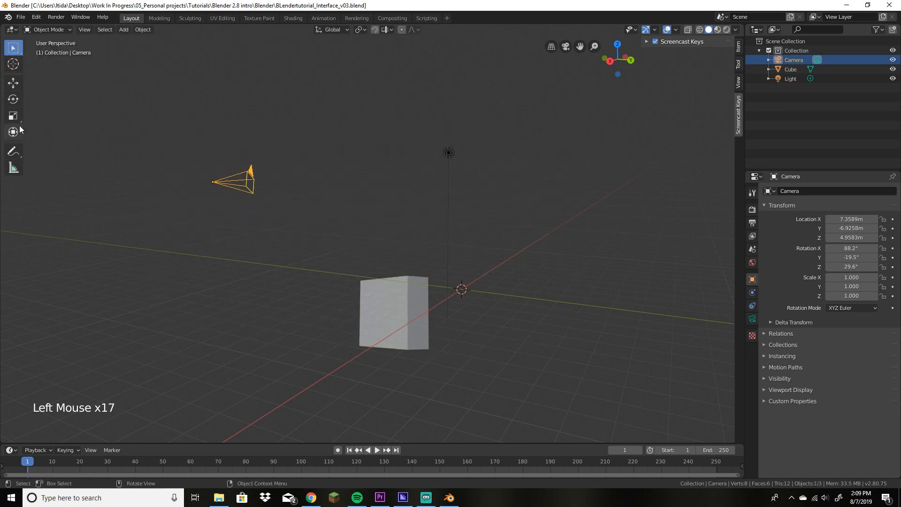
Step: Try placing the 3D cursor farther along the X axis and back at the world origin, and undo the last two actions
left_click(21, 53)
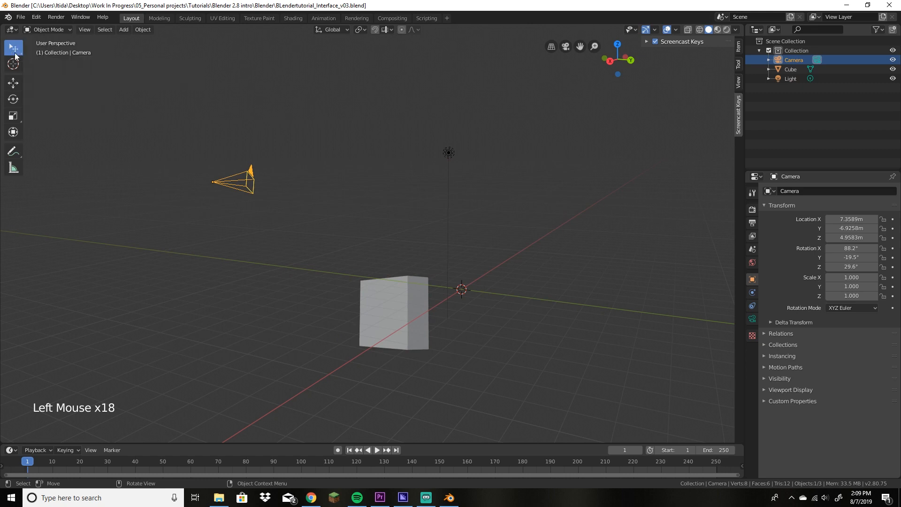
left_click(18, 66)
left_click(521, 244)
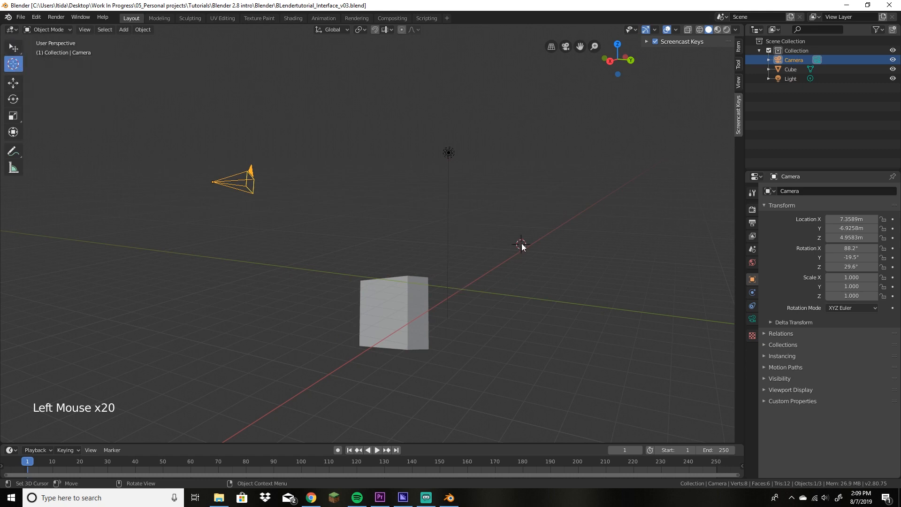
left_click(461, 288)
key("ctrl+z")
key("ctrl+z")
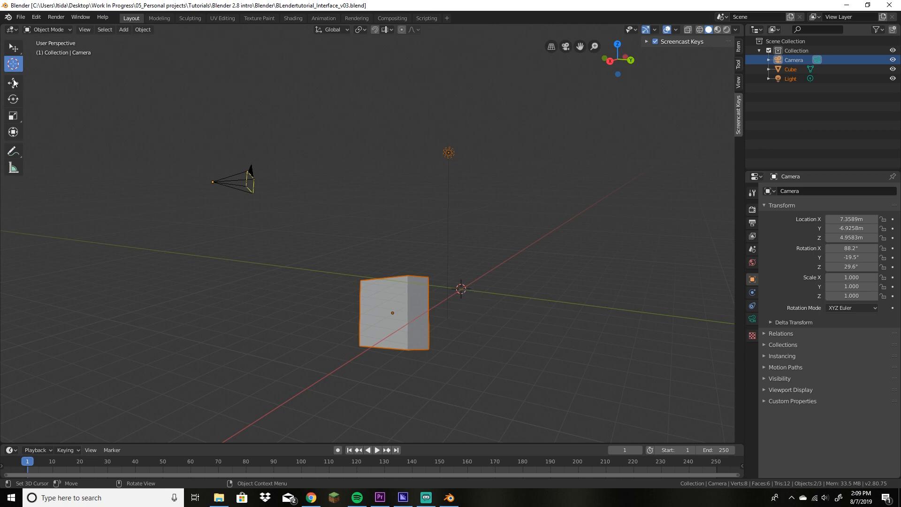
Step: Select only the cube and grab it freely to about X -1.28 m, Y -3.84 m, Z 0.52 m
left_click(13, 48)
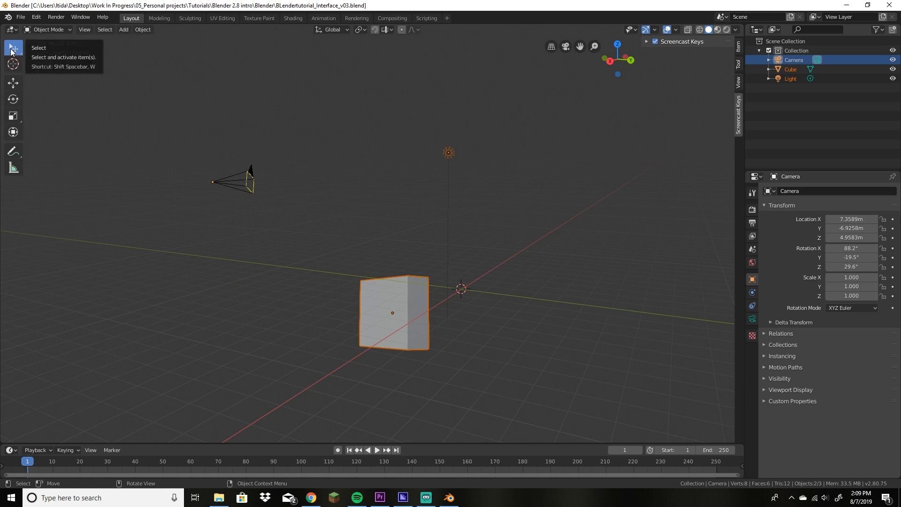
left_click(317, 176)
left_click(385, 300)
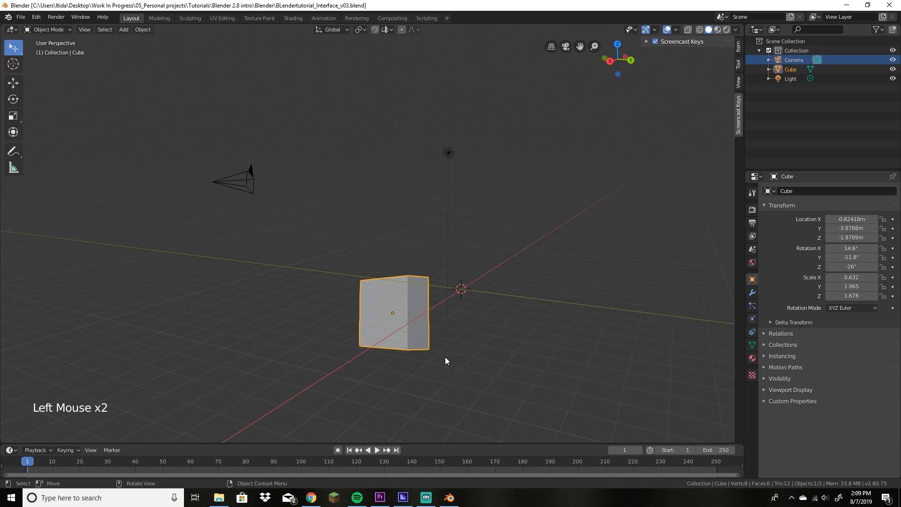
key("g")
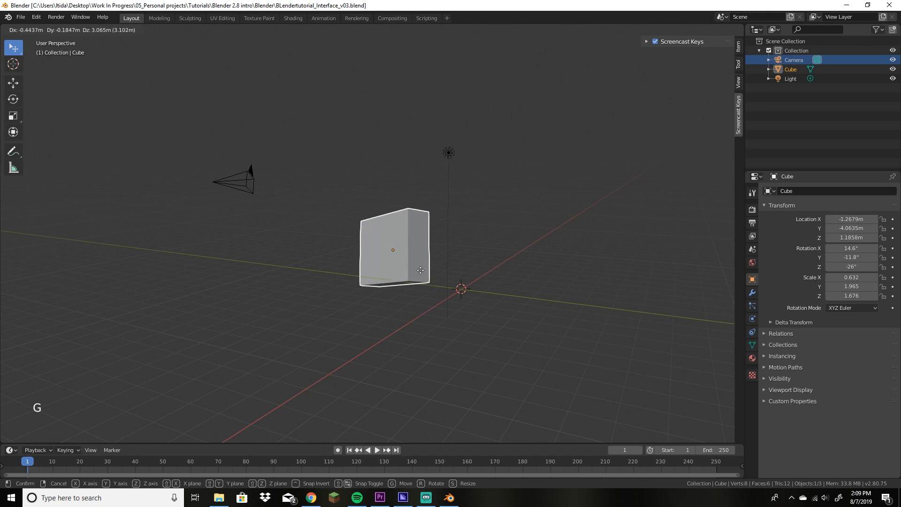
left_click(423, 285)
Step: Grab the cube, try constraining the move to X and Y, and move it along global Z to about 2.32 m
key("g")
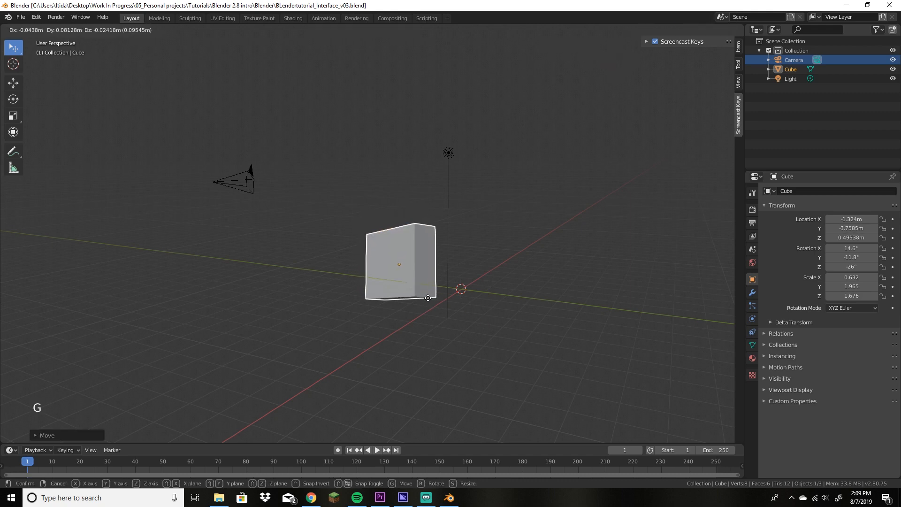
key("x")
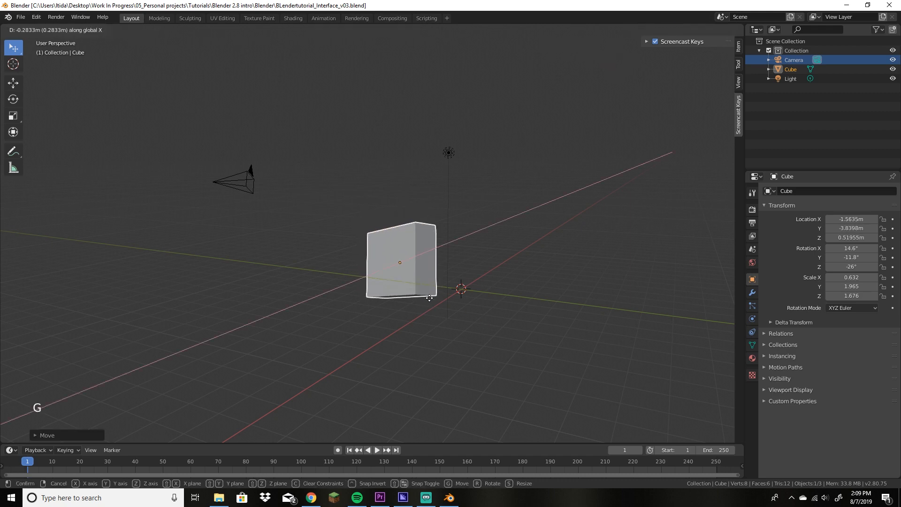
key("y")
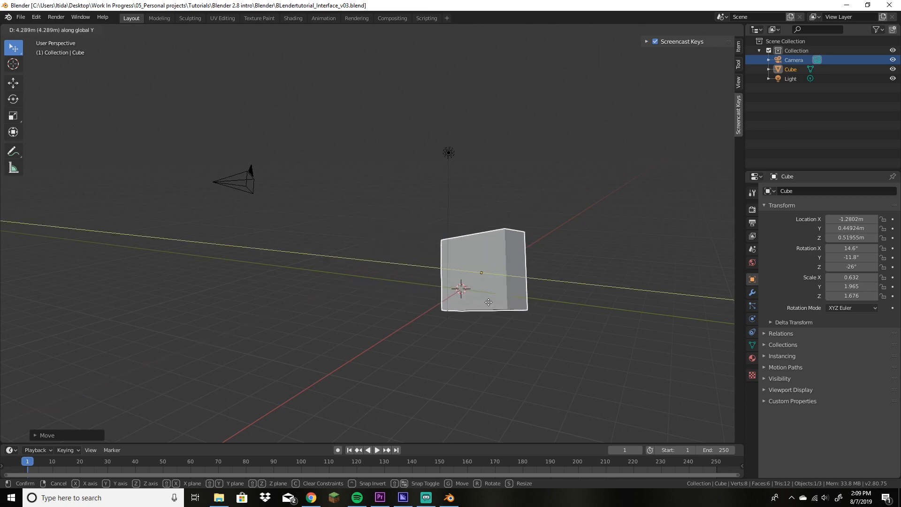
key("z")
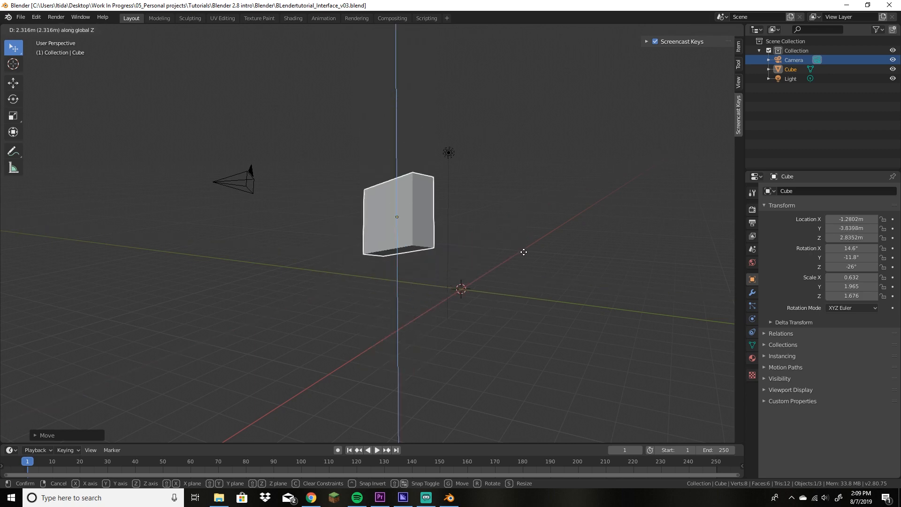
left_click(558, 260)
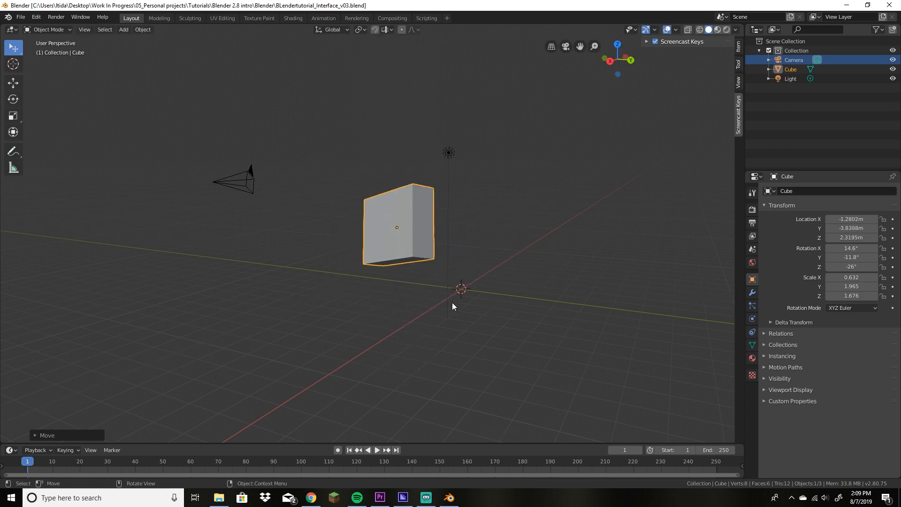
Step: Rotate the cube, trying the Z and X constraints first, about global Y to about X 4.63°, Y 8.94°, Z -25.7°
key("r")
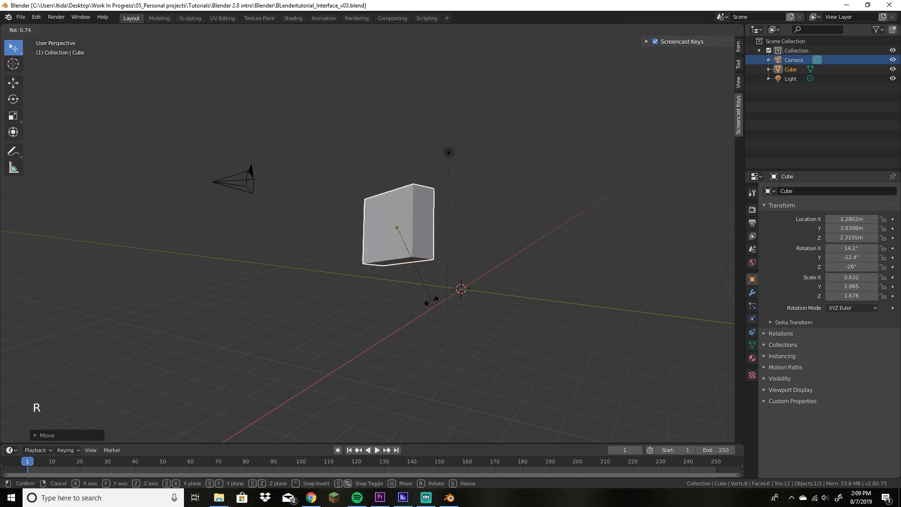
key("z")
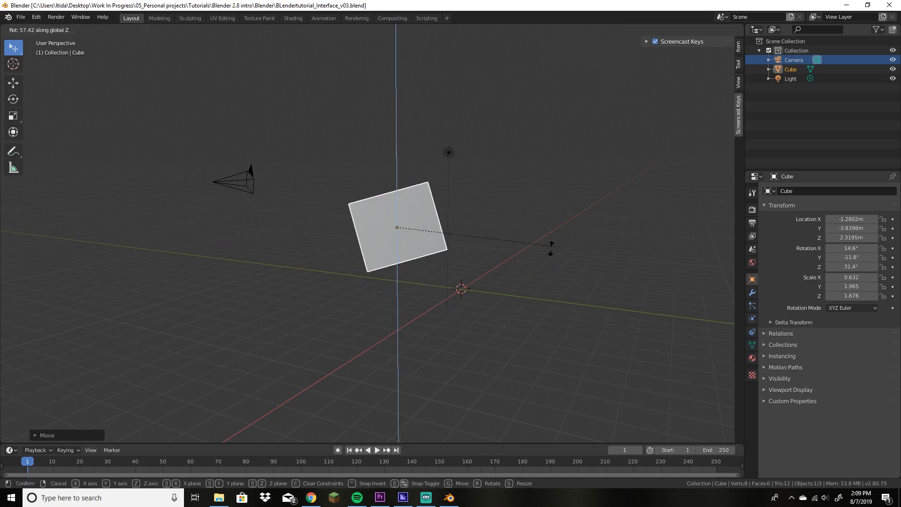
key("x")
key("y")
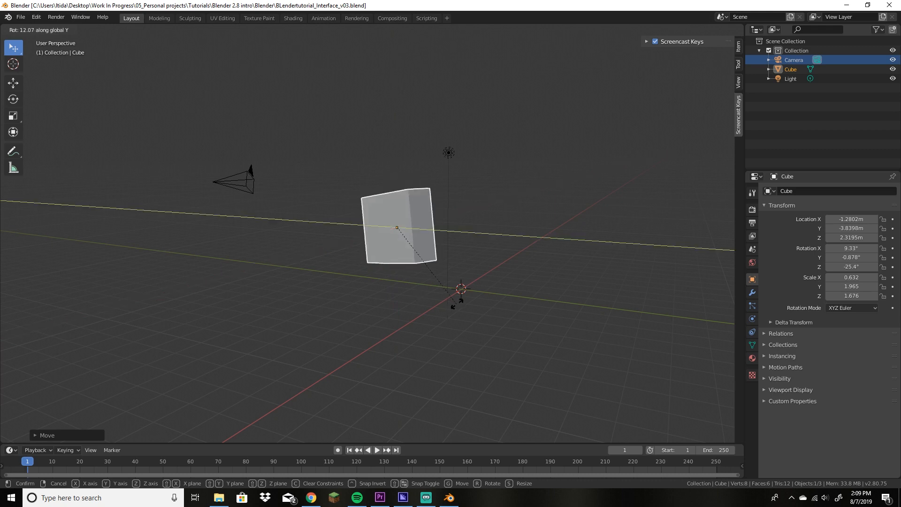
left_click(540, 369)
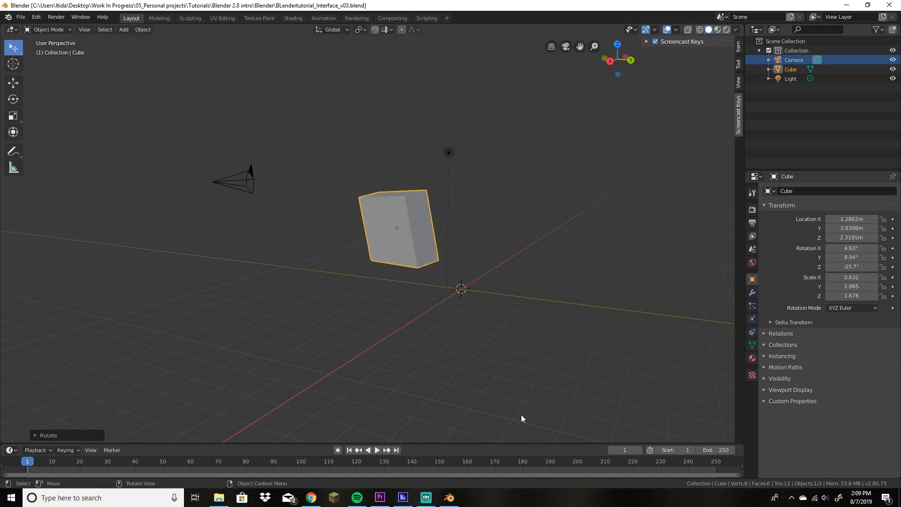
Step: Scale the cube, trying different axis constraints, along global Y to about X 0.823, Y 3.942, Z 1.737
key("s")
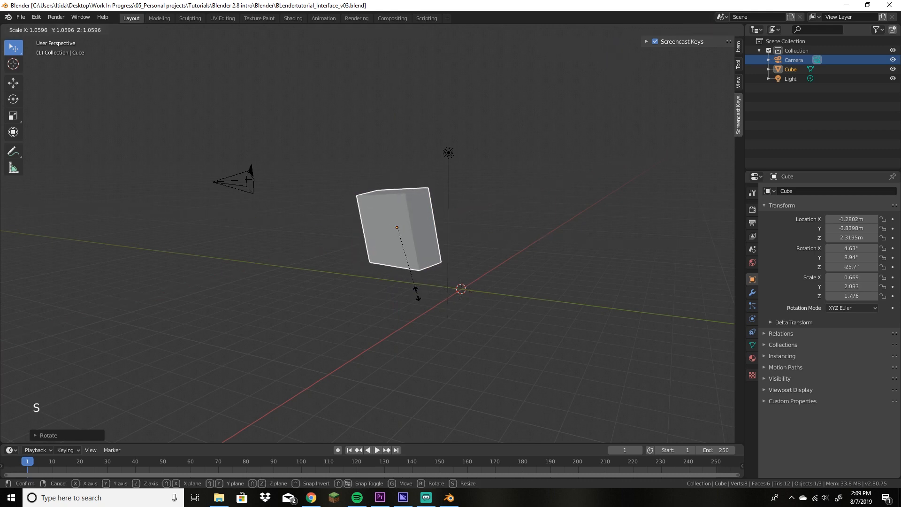
key("z")
key("y")
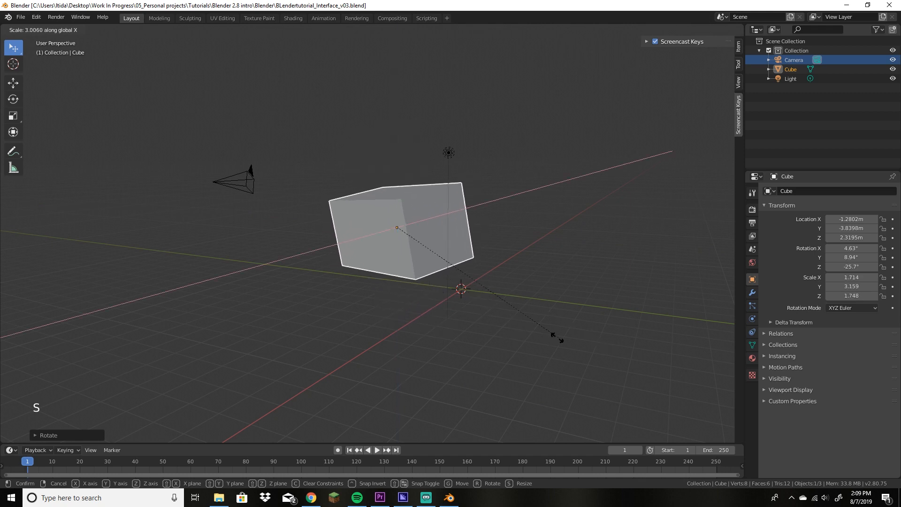
left_click(502, 312)
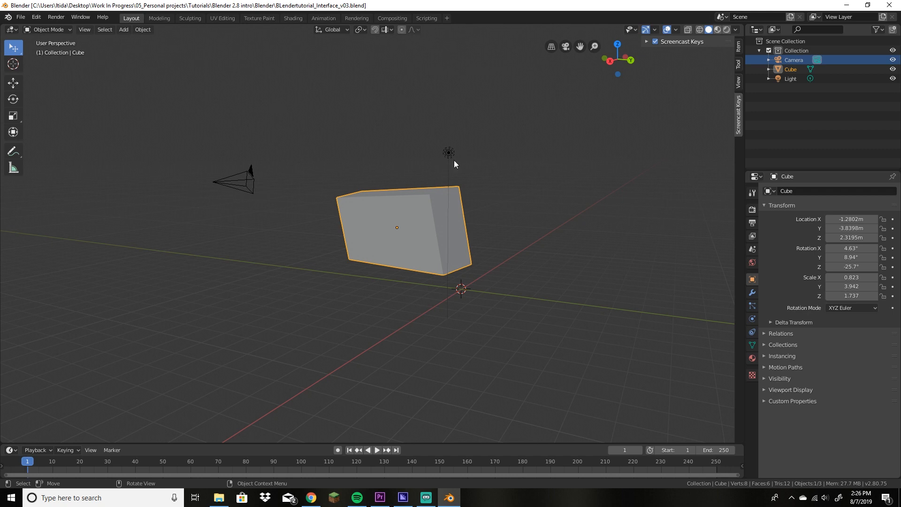
Step: Box-select the camera, cube and light with Select Box and delete them from the scene
left_click_drag(19, 52, 54, 70)
left_click_drag(179, 135, 611, 274)
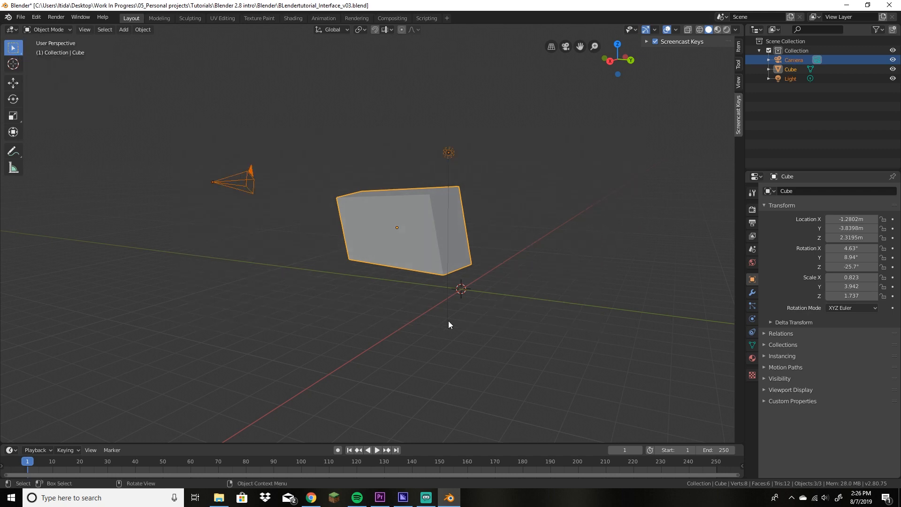
key("x")
left_click(460, 245)
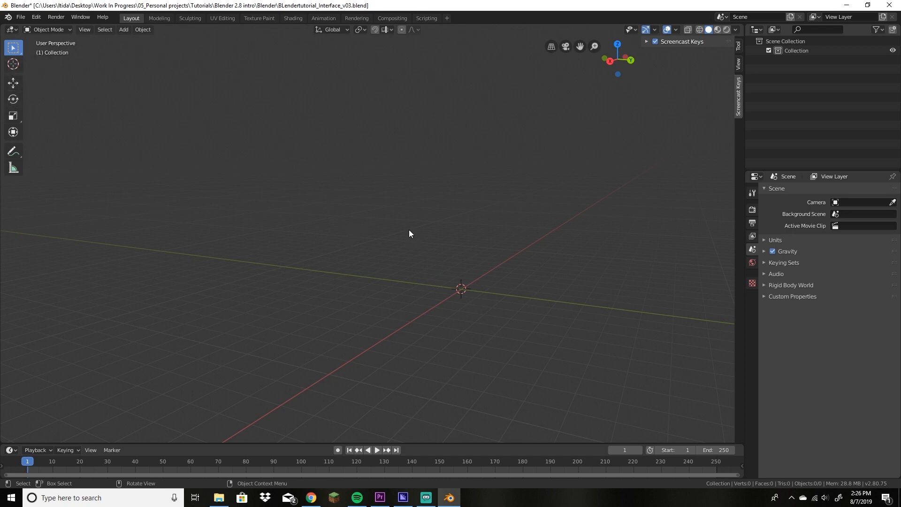
Step: Snap the 3D cursor to the world origin and add a UV Sphere mesh there
key("shift+s")
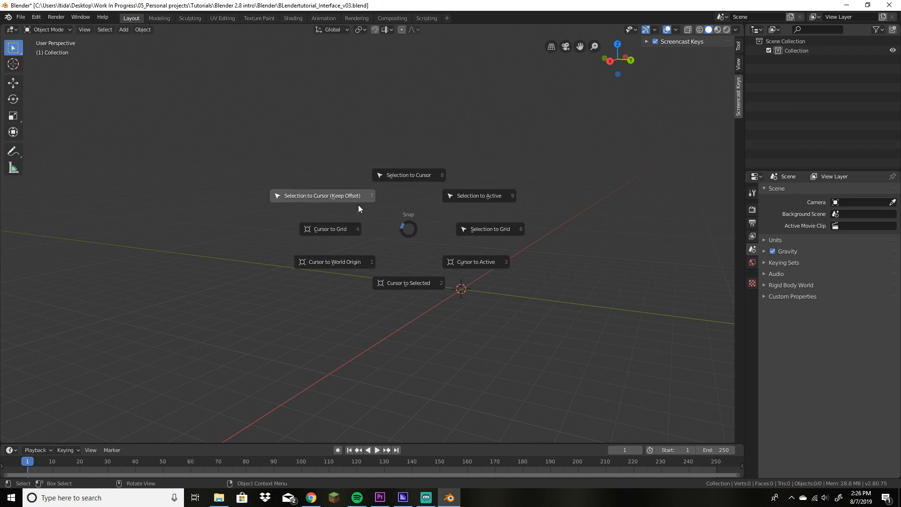
left_click(361, 261)
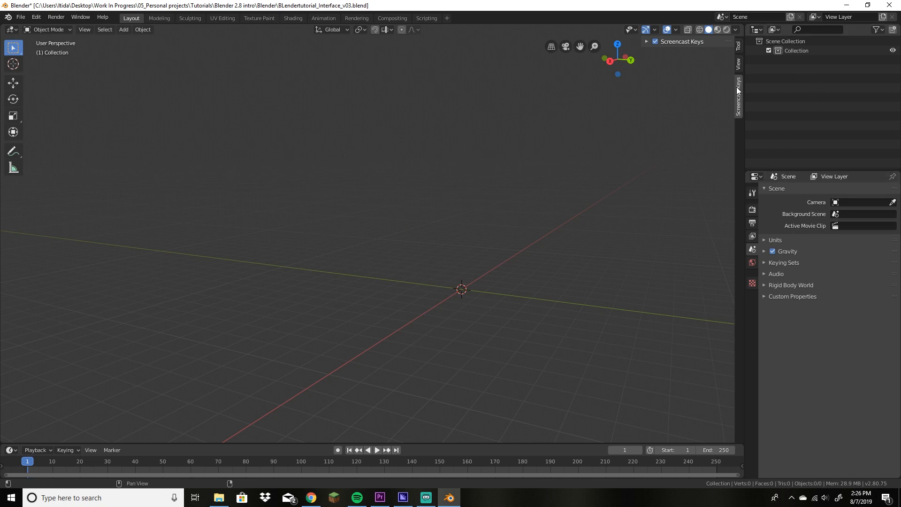
scroll(560, 307, "up", 3)
middle_click_drag(600, 346, 459, 262, "shift")
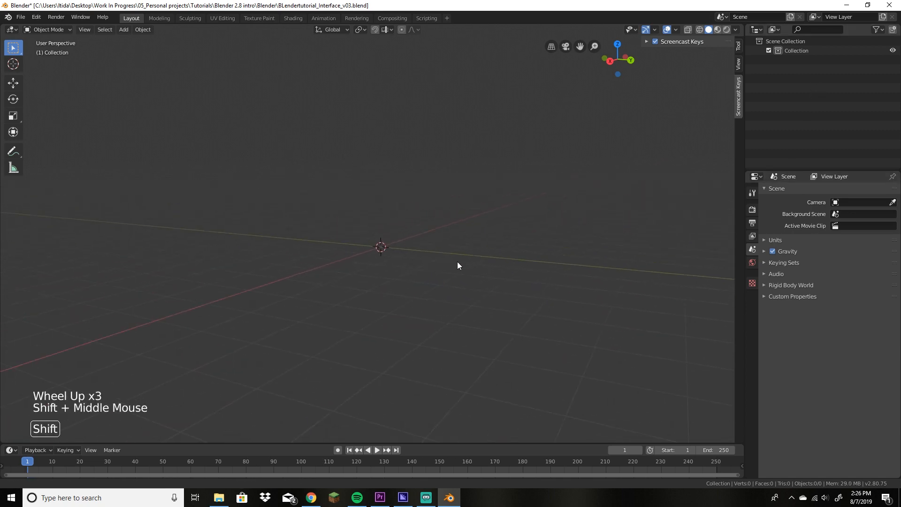
scroll(415, 254, "up", 2)
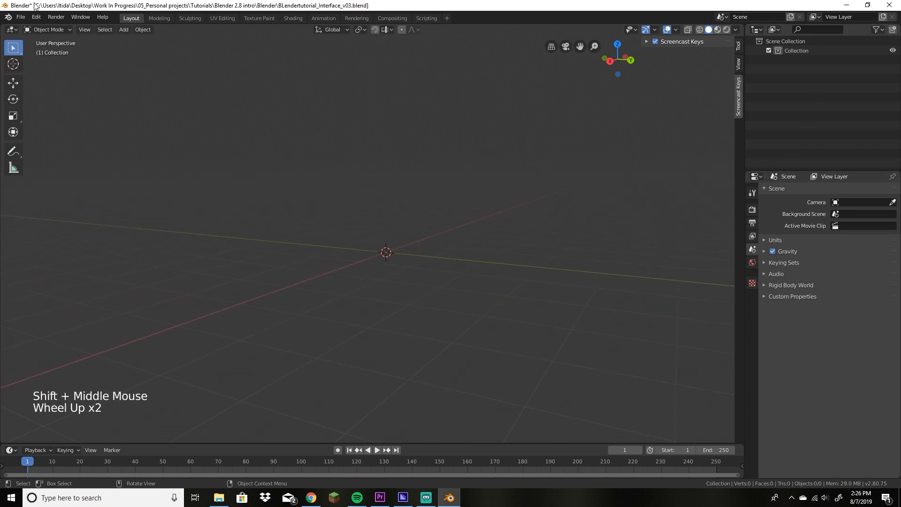
left_click(124, 31)
mouse_move(138, 42)
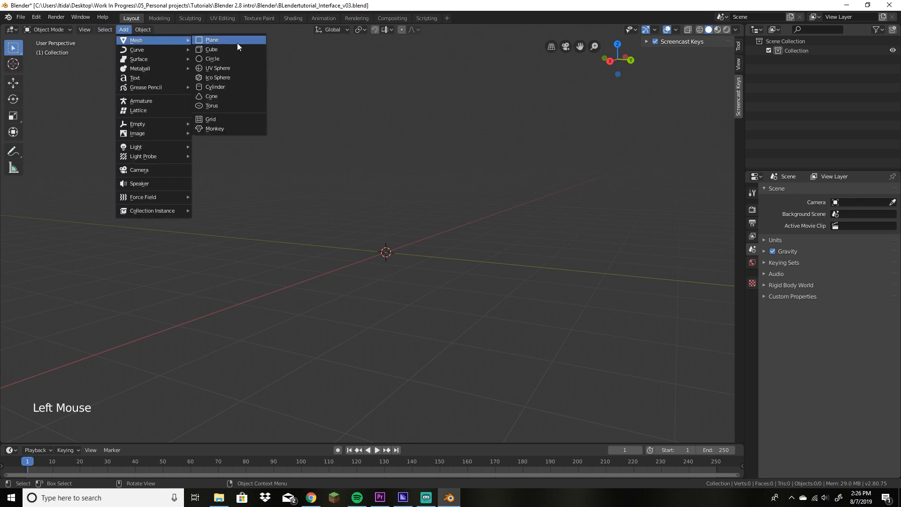
left_click(238, 69)
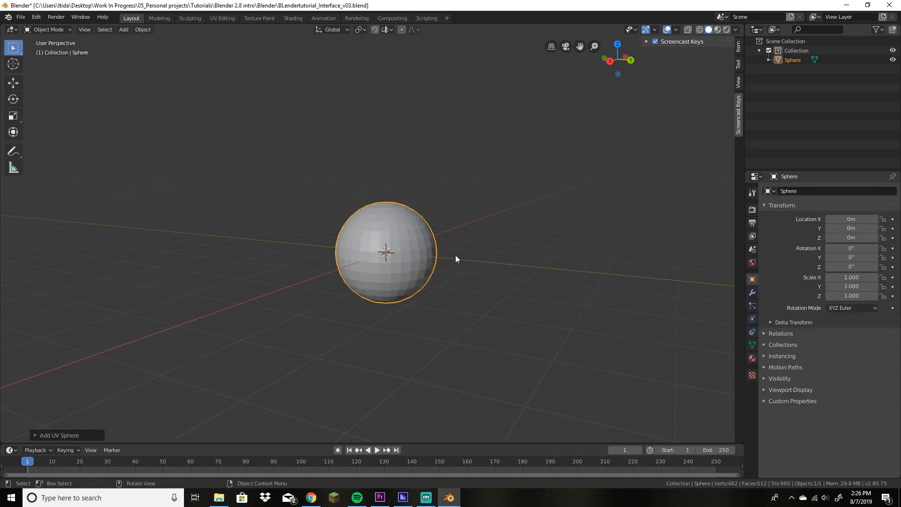
Step: Try moving the whole sphere in Object Mode and undo the move
middle_click_drag(336, 341, 360, 341)
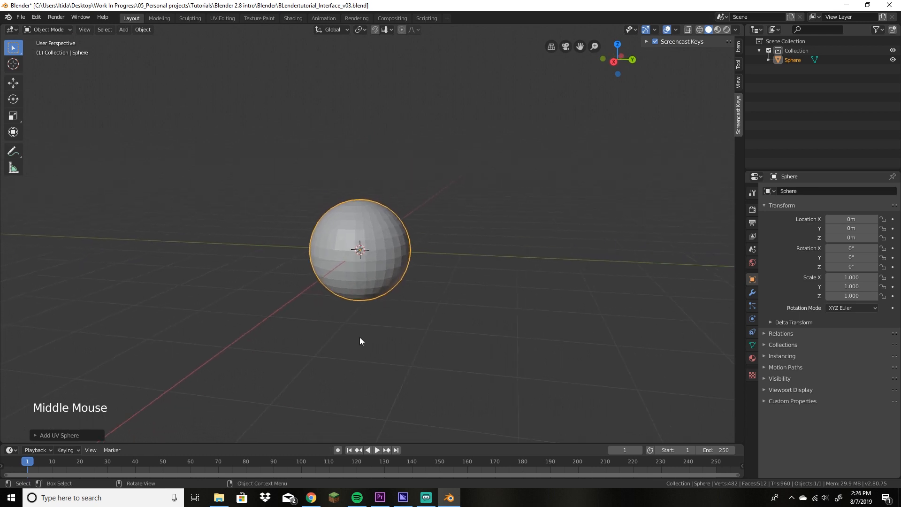
middle_click_drag(375, 301, 421, 305)
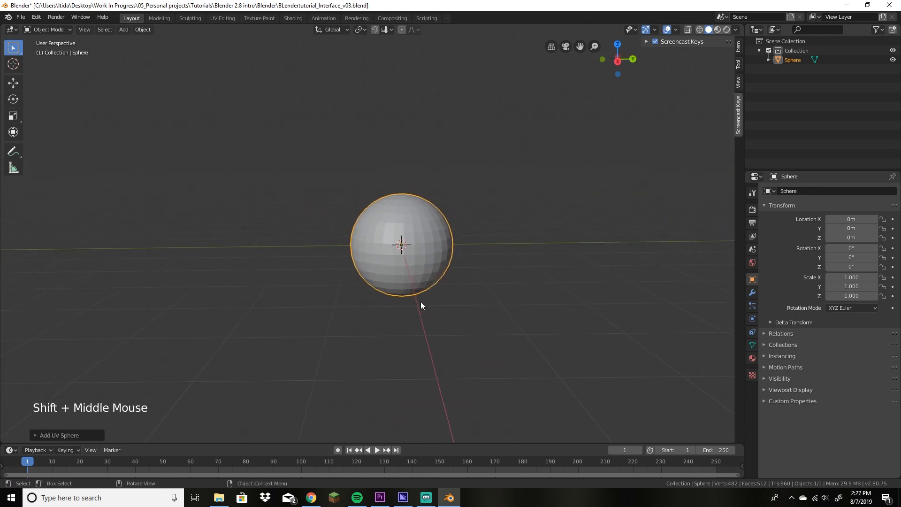
scroll(482, 232, "up", 1)
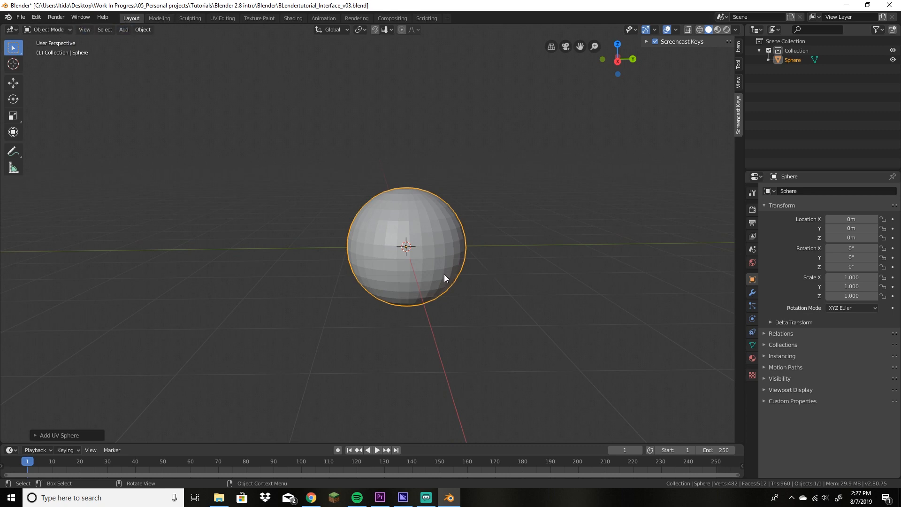
key("g")
left_click(431, 213)
key("ctrl+z")
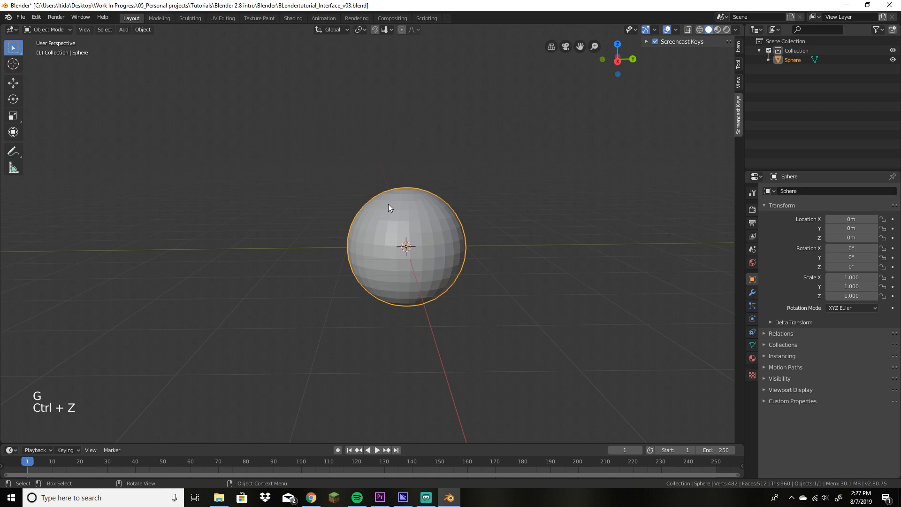
Step: Switch the sphere to Edit Mode, try moving a single vertex on its upper part, and undo the move
left_click(57, 33)
left_click(47, 50)
left_click(430, 220)
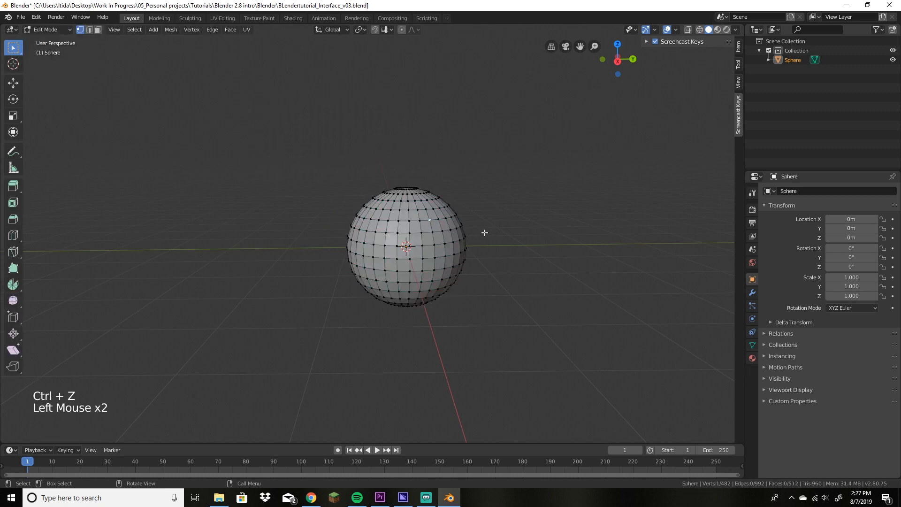
key("g")
key("ctrl+z")
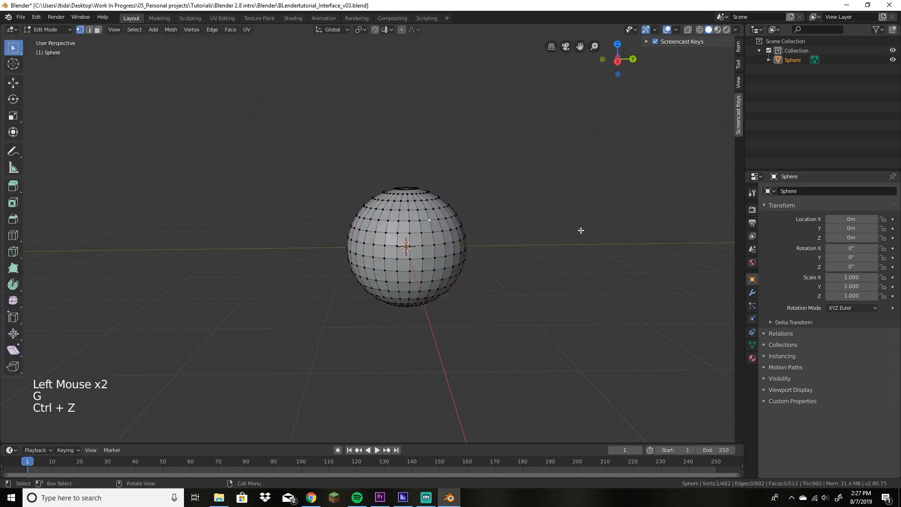
Step: Deselect the vertex and return the sphere to Object Mode, toggling between Edit Mode and Object Mode
left_click(128, 115)
left_click(60, 32)
left_click(60, 40)
left_click(59, 30)
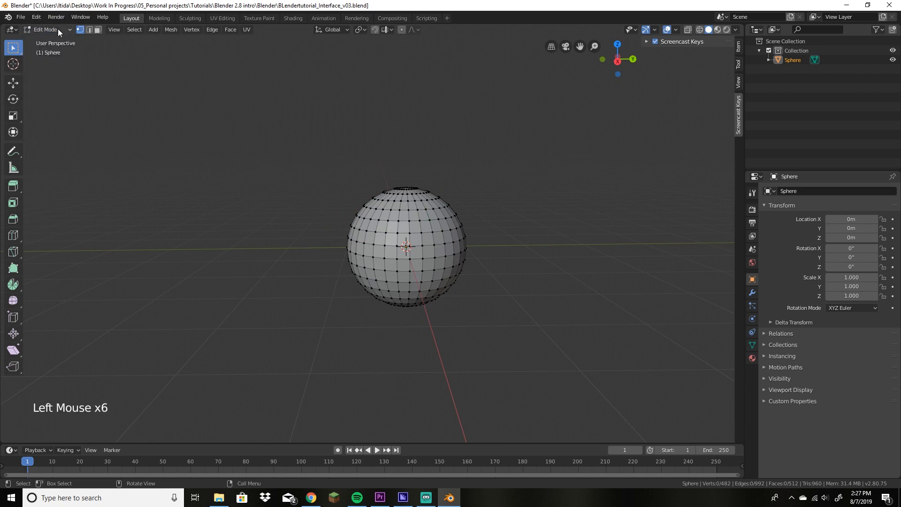
left_click(58, 29)
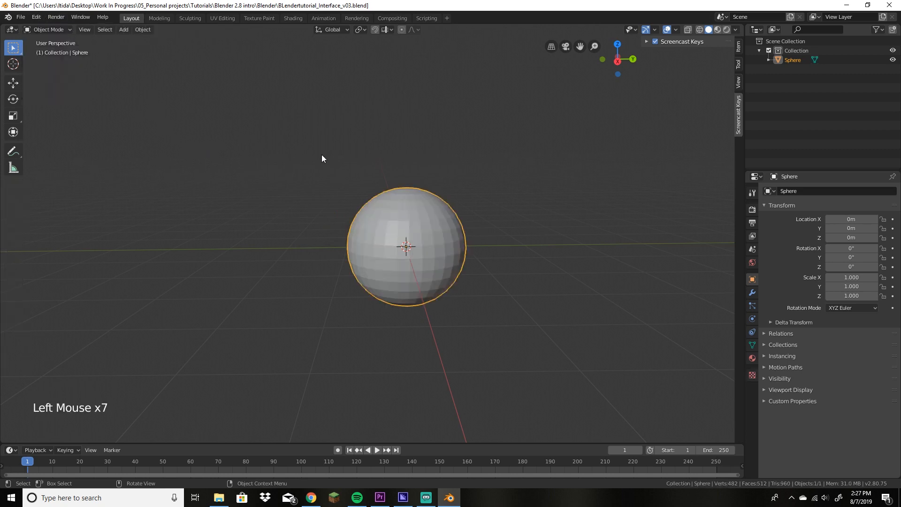
key("Tab")
key("Tab")
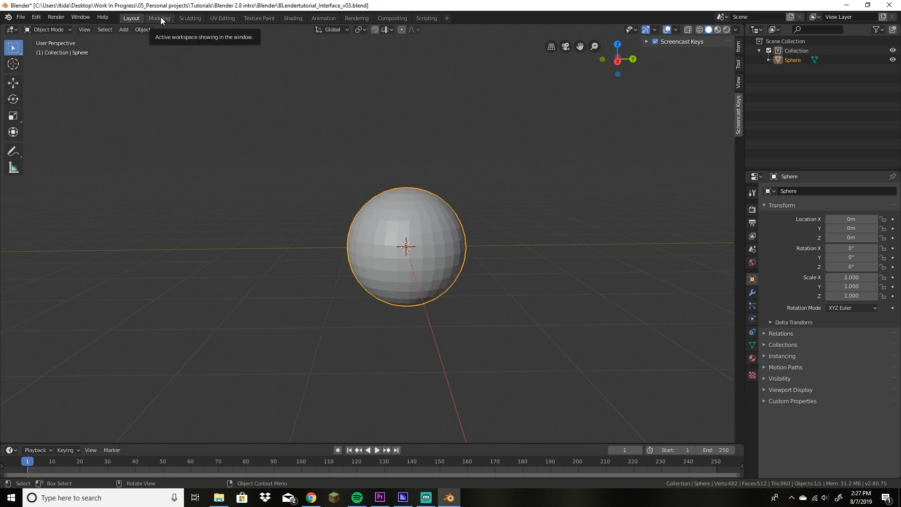
Step: Open the Modeling workspace and select only the vertex at the very top of the sphere
left_click(162, 18)
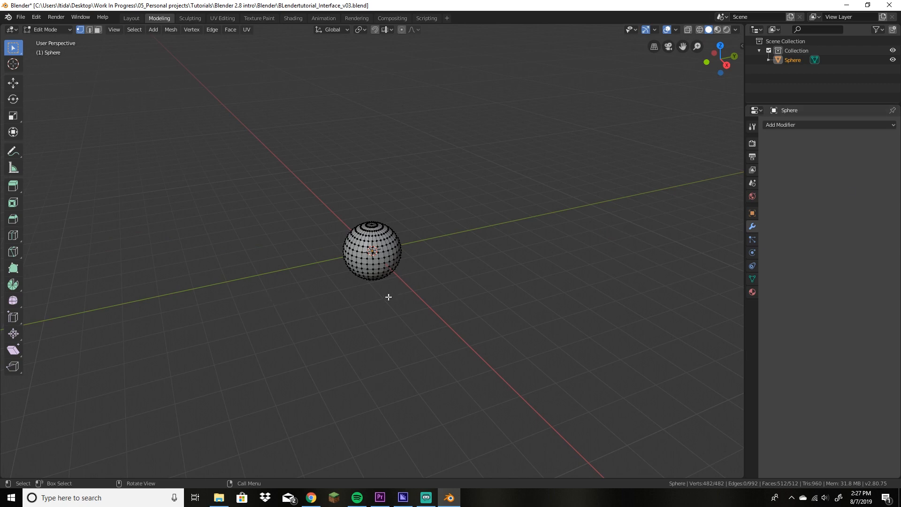
scroll(406, 286, "up", 3)
middle_click_drag(461, 324, 408, 350)
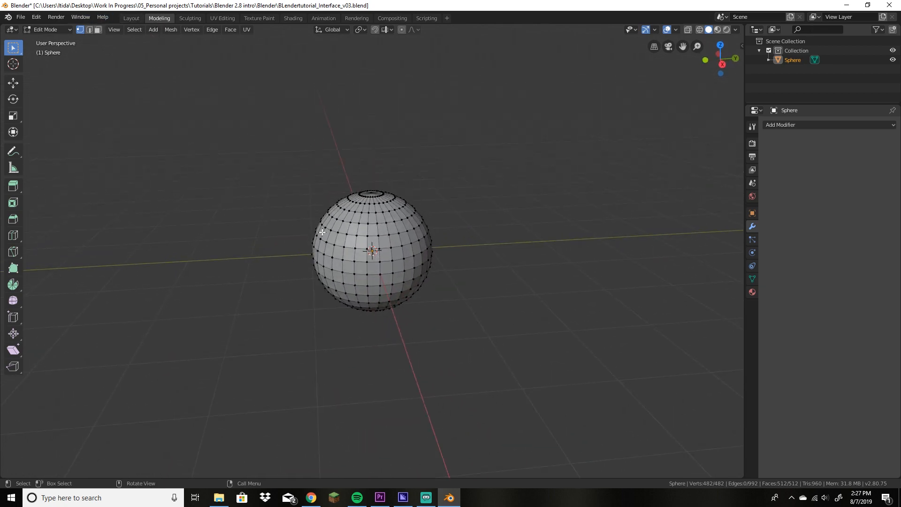
left_click(371, 192)
middle_click_drag(446, 299, 435, 282)
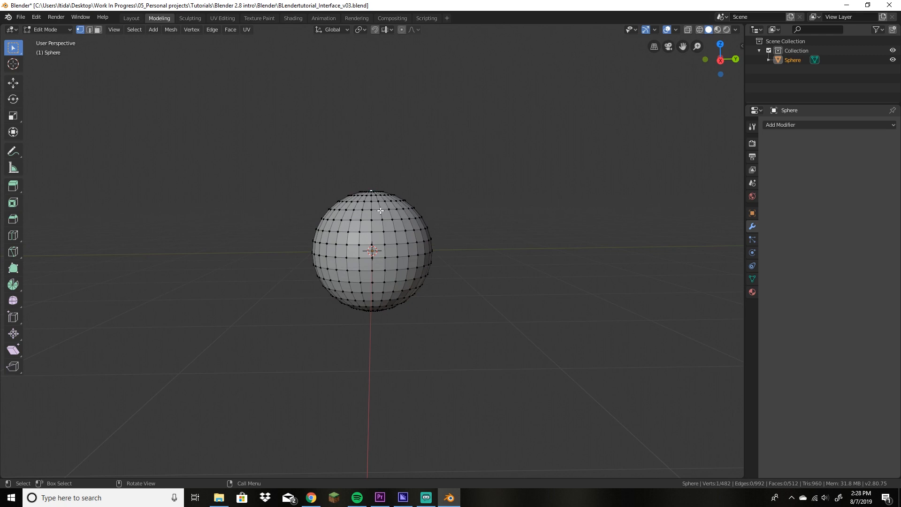
Step: Try moving the sphere's top vertex slightly upward and undo the move
key("g")
left_click(395, 191)
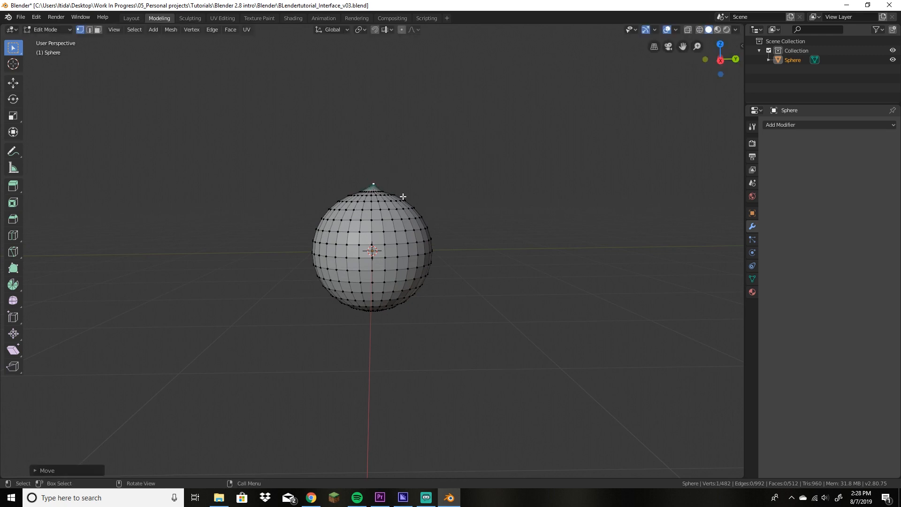
key("ctrl+z")
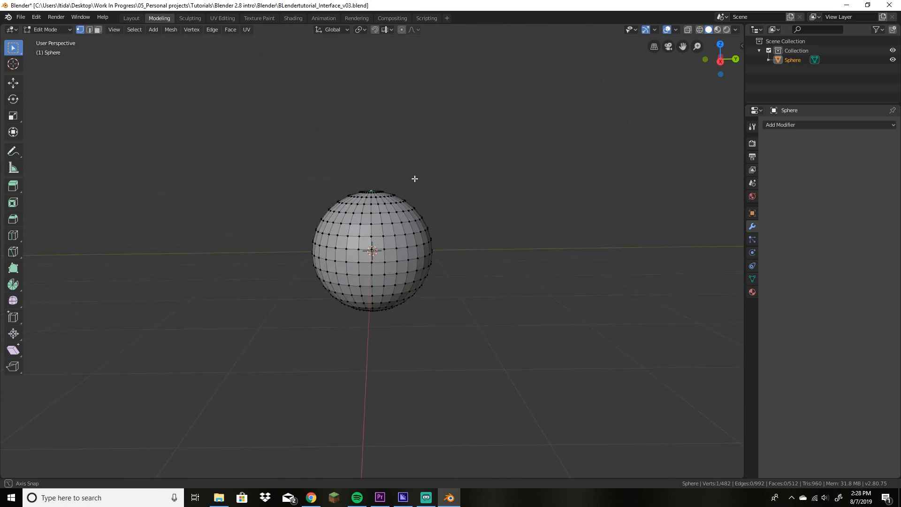
Step: View the sphere from the back and the front in orthographic projection with the navigation gizmo
middle_click_drag(430, 229, 446, 230)
key("KP_1")
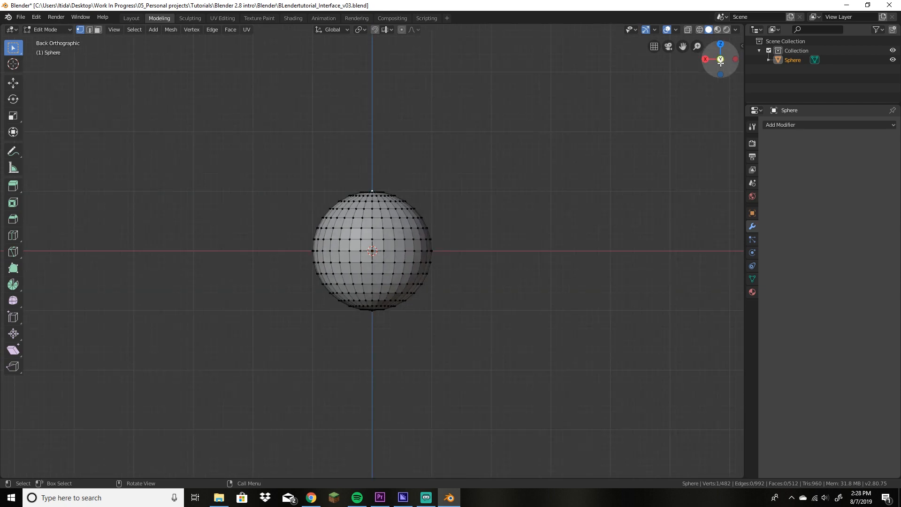
middle_click_drag(543, 181, 499, 226)
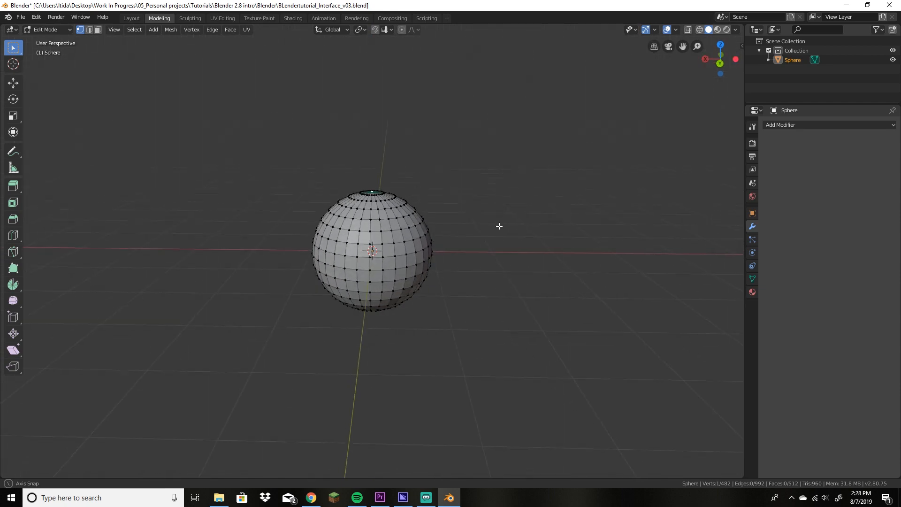
left_click(720, 63)
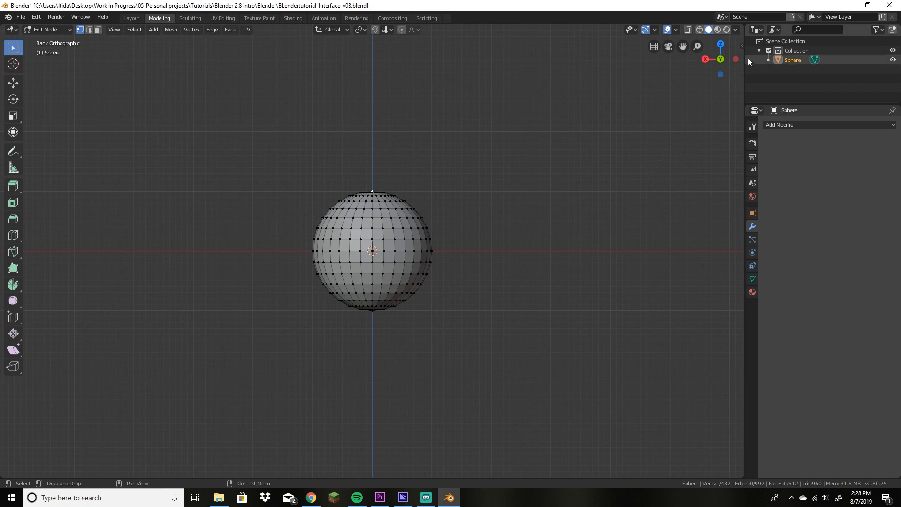
left_click_drag(721, 58, 718, 69)
left_click(718, 68)
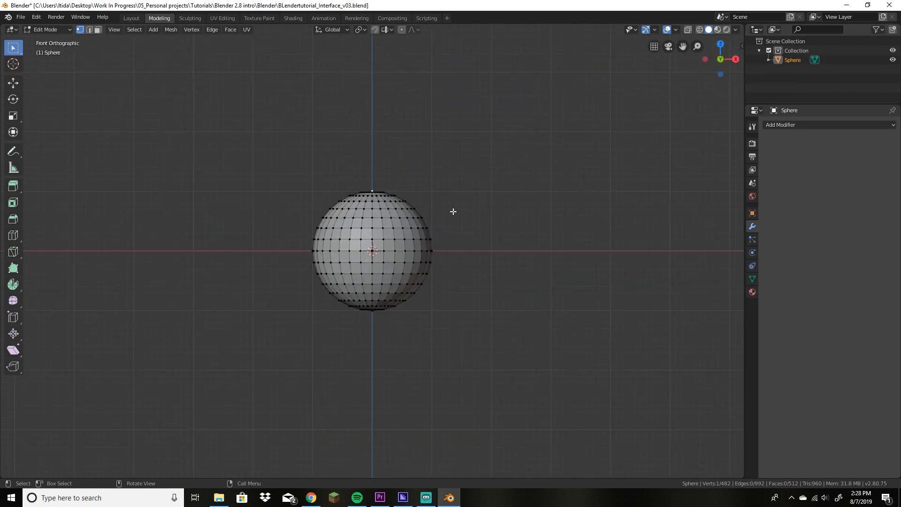
Step: Cycle through the front, right and top orthographic views and finish in the front view
middle_click_drag(453, 212, 489, 252)
key("KP_1")
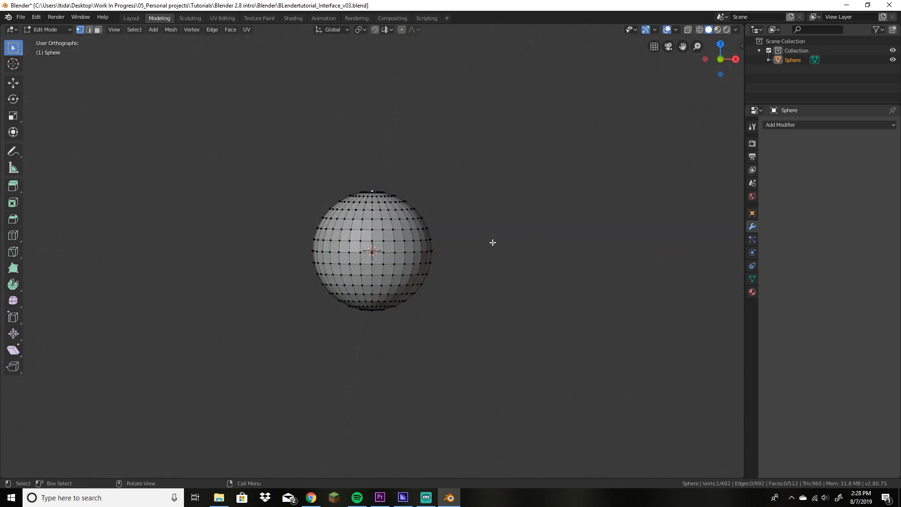
key("KP_3")
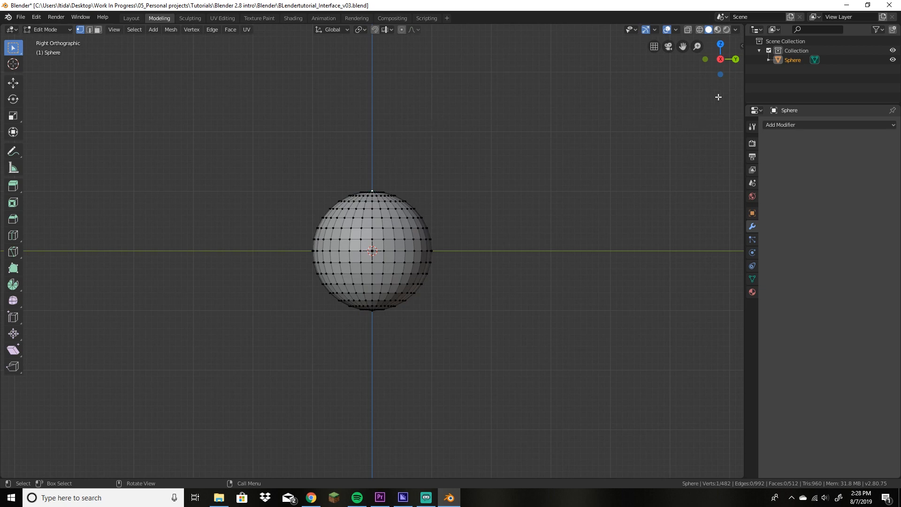
key("KP_7")
key("KP_1")
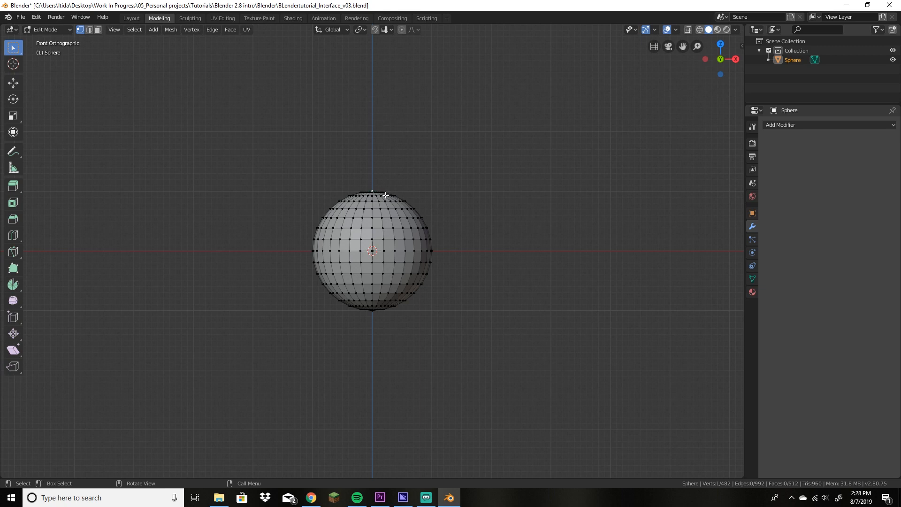
Step: Enable proportional editing, try moving the top vertex about 0.15 m in X and 0.20 m in Z, and undo the move
left_click(403, 30)
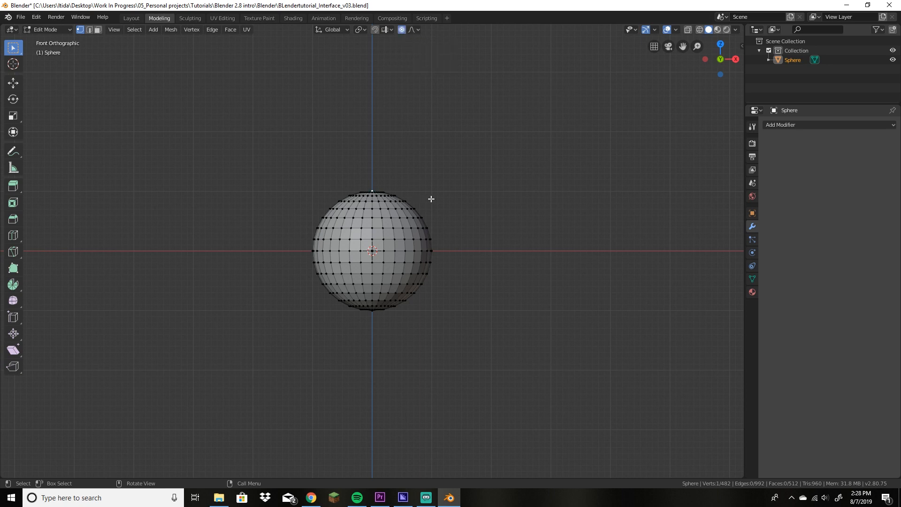
key("g")
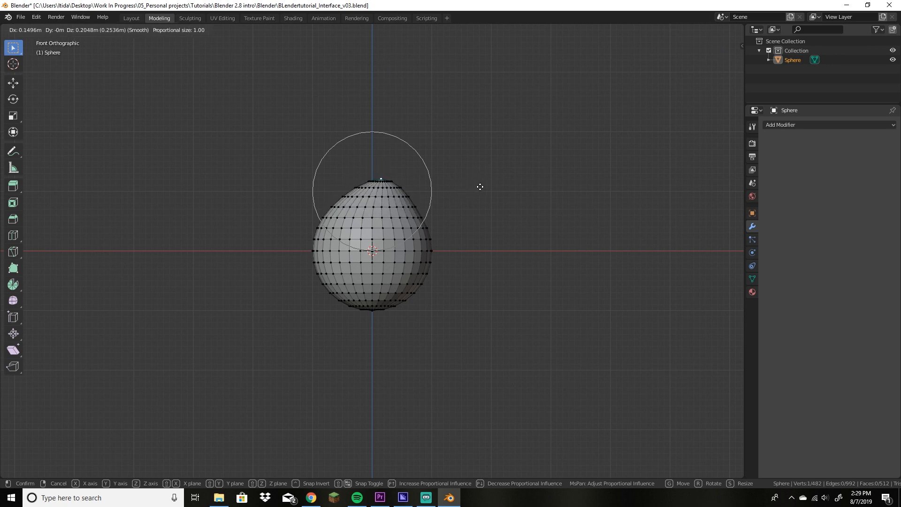
left_click(480, 186)
key("ctrl+z")
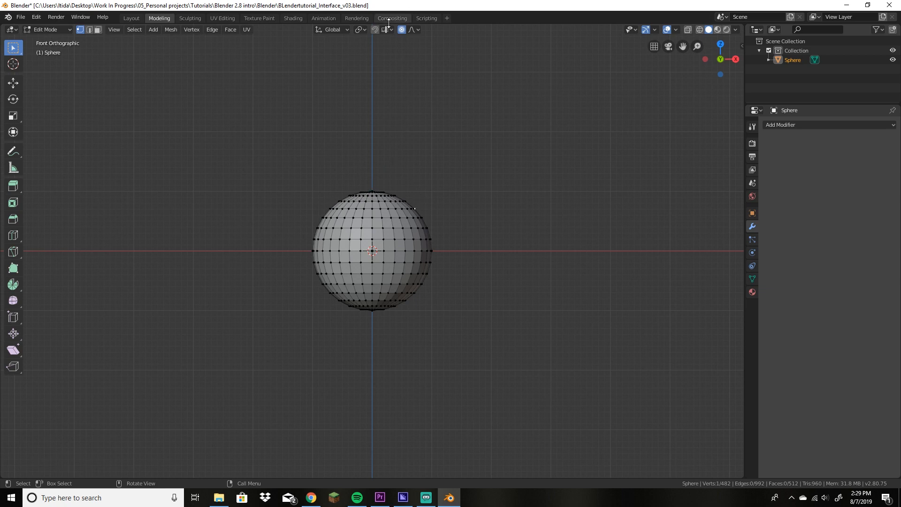
Step: Try pulling a single vertex on the sphere's upper side far outward without proportional falloff, and undo the move
key("g")
left_click(552, 181)
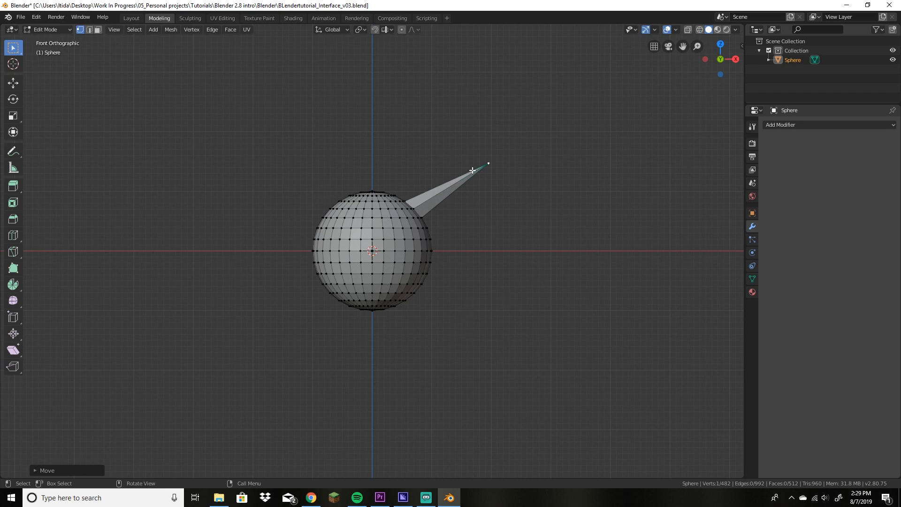
key("ctrl+z")
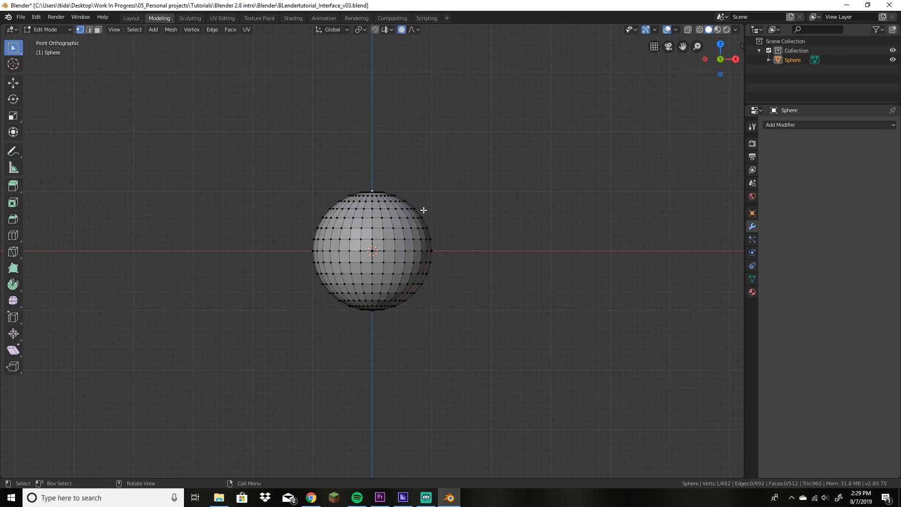
Step: Lower the sphere's top vertex along Z with smooth proportional editing, adjusting the influence radius, to flatten the top gently
left_click(14, 83)
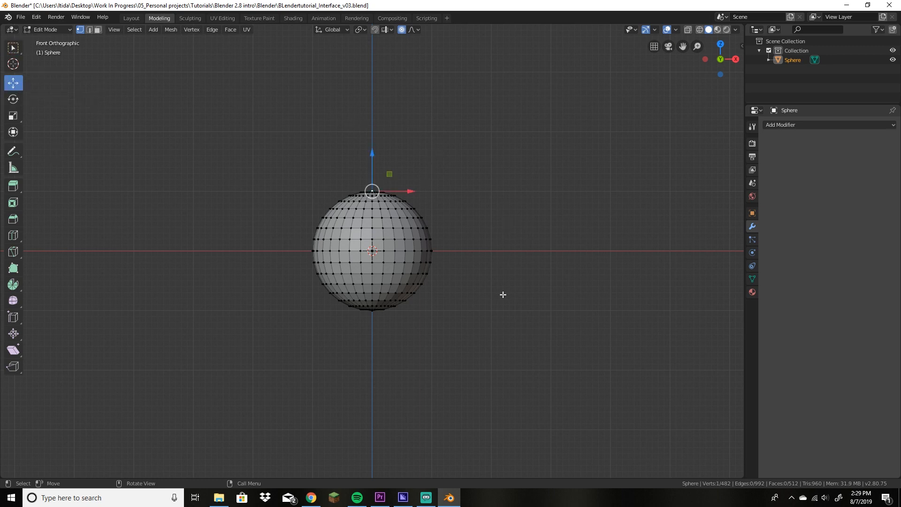
left_click_drag(374, 151, 390, 186)
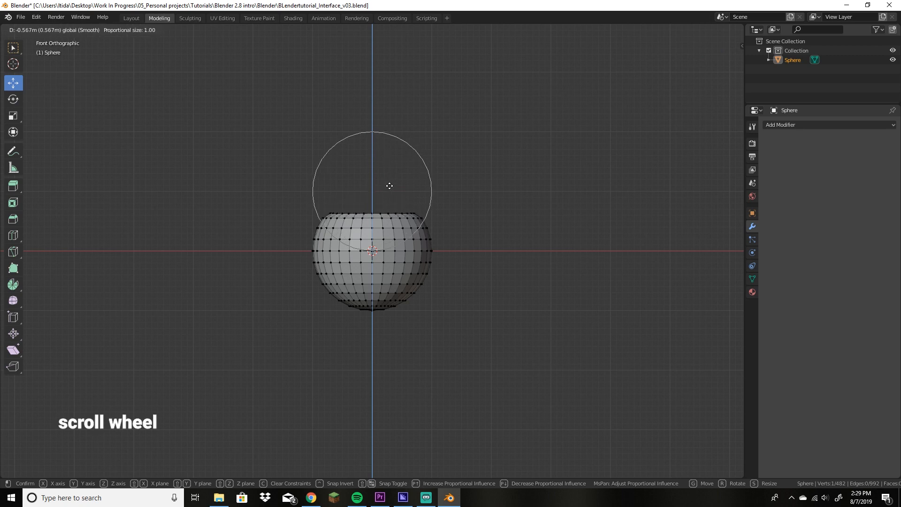
scroll(390, 185, "down", 2)
scroll(390, 186, "up", 3)
scroll(389, 186, "down", 3)
scroll(390, 186, "up", 3)
scroll(390, 186, "down", 3)
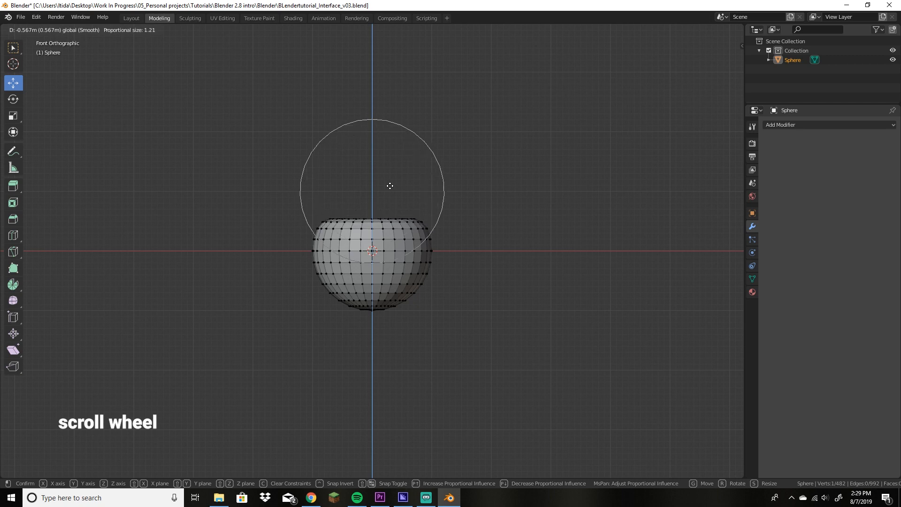
scroll(390, 186, "up", 1)
scroll(390, 186, "down", 1)
left_click_drag(391, 186, 388, 164)
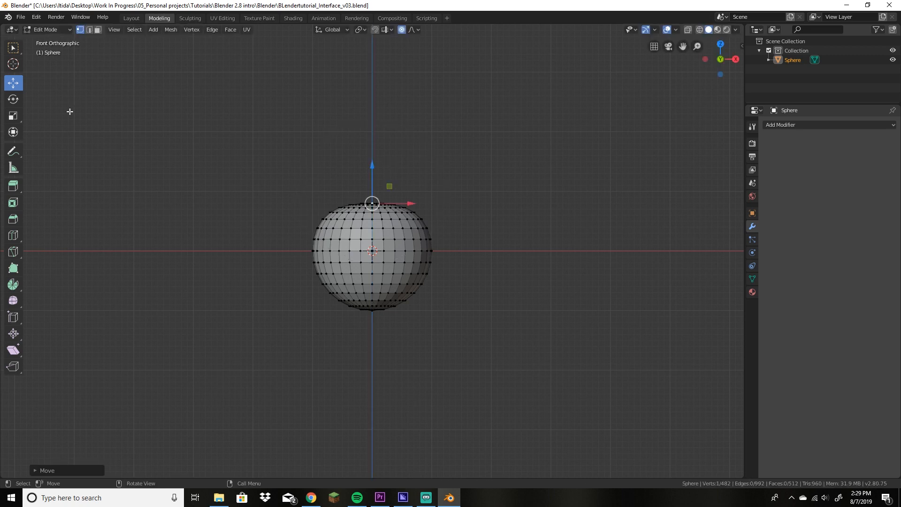
Step: Try raising the box-selected front row of equator vertices slightly along Z, check the mesh from another angle, and undo the move and selection
left_click(14, 48)
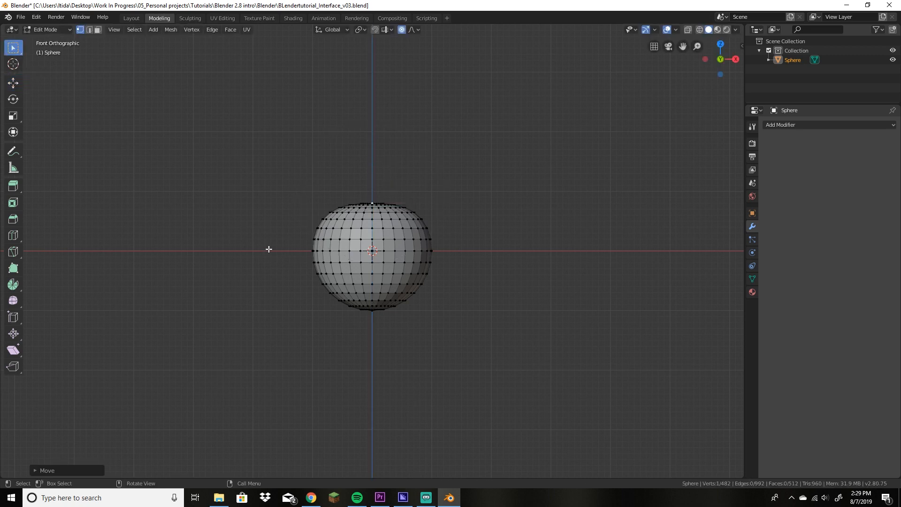
left_click_drag(268, 249, 455, 254)
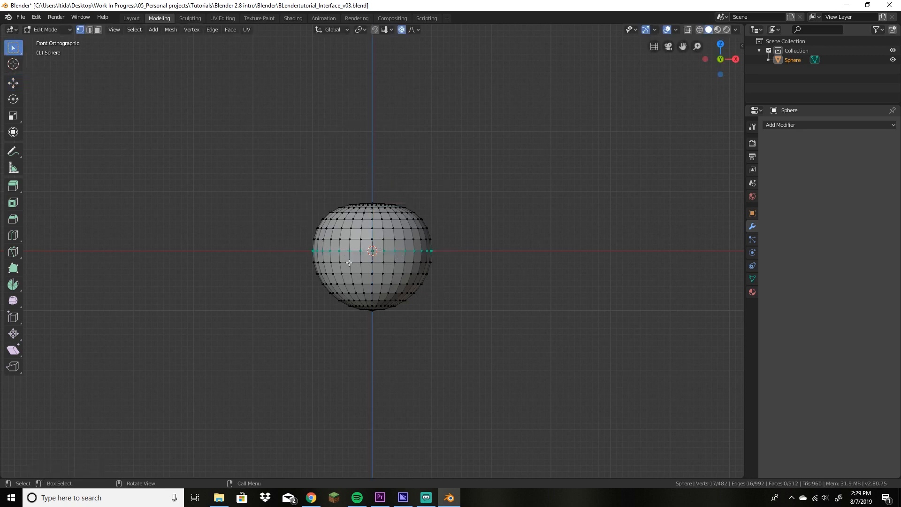
left_click(13, 83)
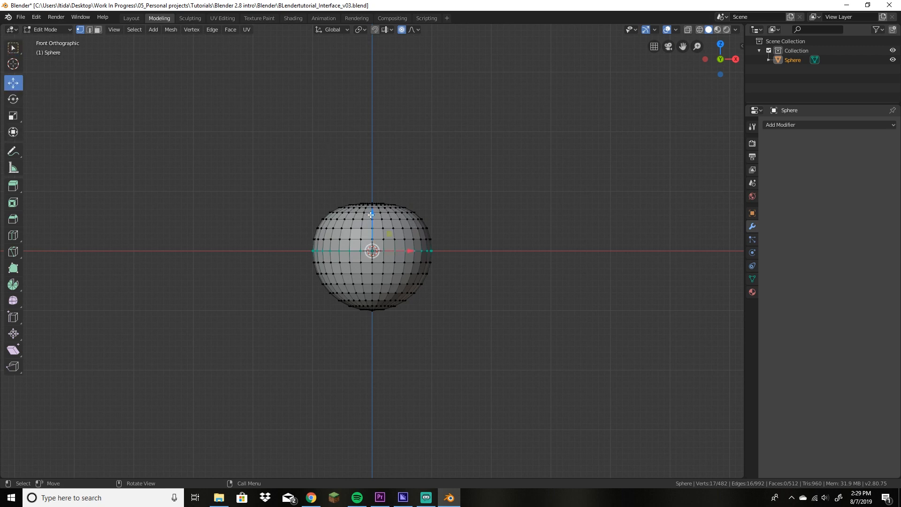
left_click_drag(371, 214, 372, 207)
scroll(372, 208, "up", 3)
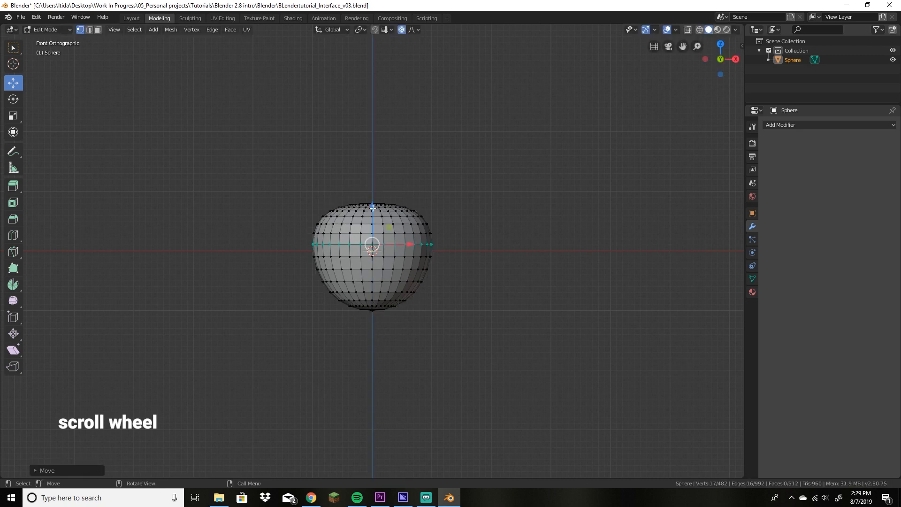
middle_click_drag(261, 332, 430, 338)
key("ctrl+z")
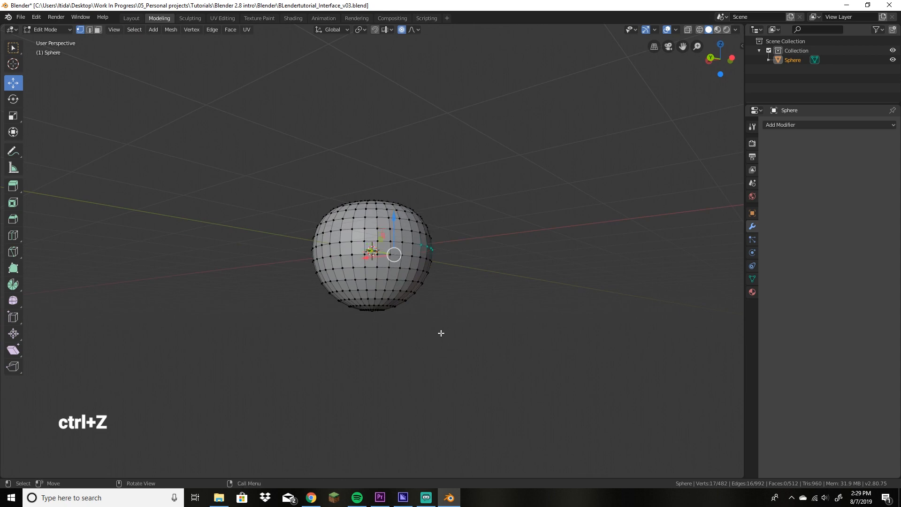
key("ctrl+z")
Step: Compare wireframe and solid shading on the mesh, and finish in wireframe in the front orthographic view
middle_click_drag(470, 262, 353, 267)
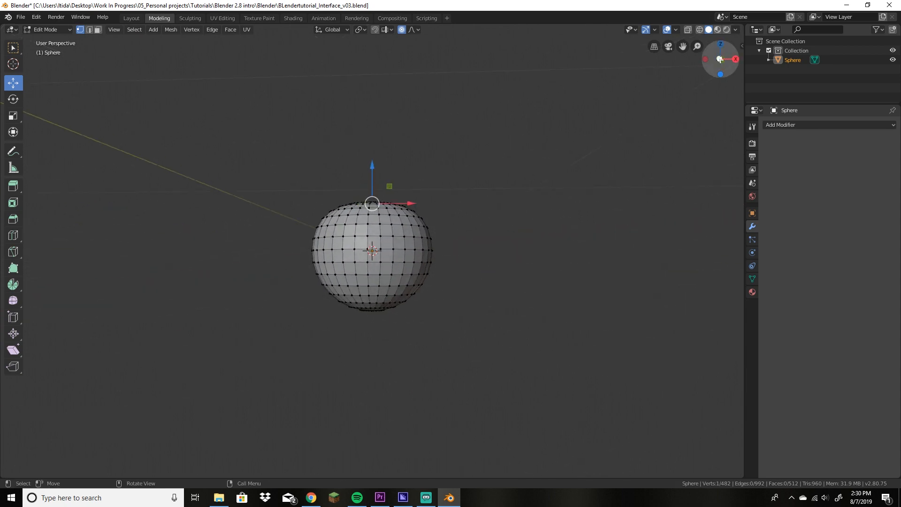
left_click(721, 60)
left_click(700, 30)
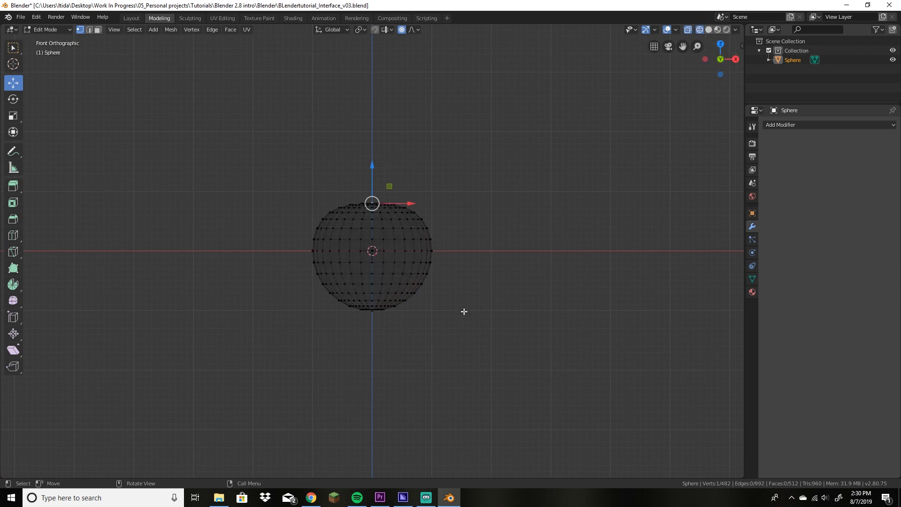
mouse_move(463, 311)
middle_mouse_down()
mouse_move(441, 295)
mouse_move(458, 266)
mouse_move(446, 296)
middle_mouse_up()
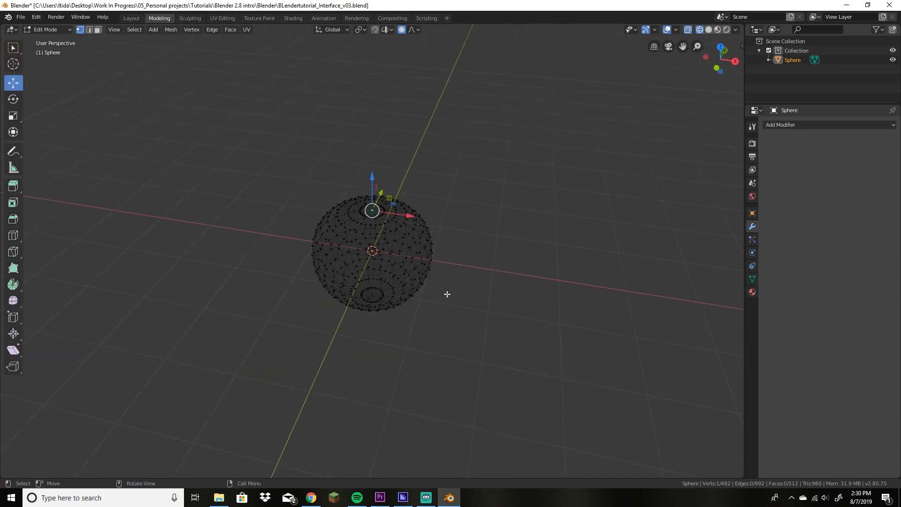
left_click(708, 29)
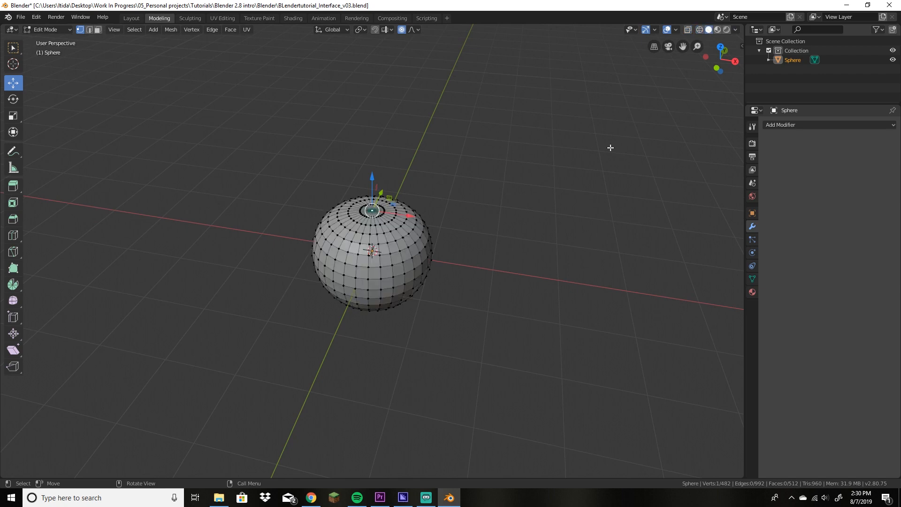
left_click(700, 30)
left_click(716, 69)
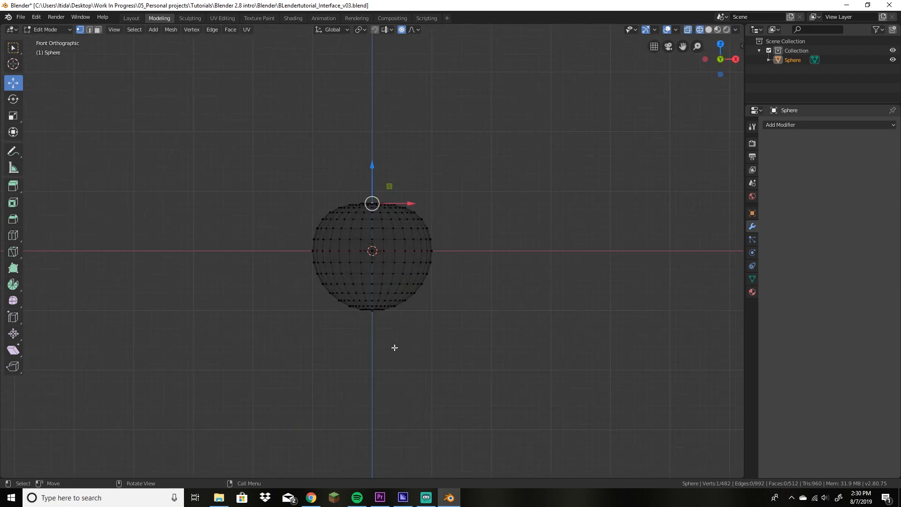
Step: Try raising the box-selected equator ring along Z with the top vertex still selected, and undo the move
key("b")
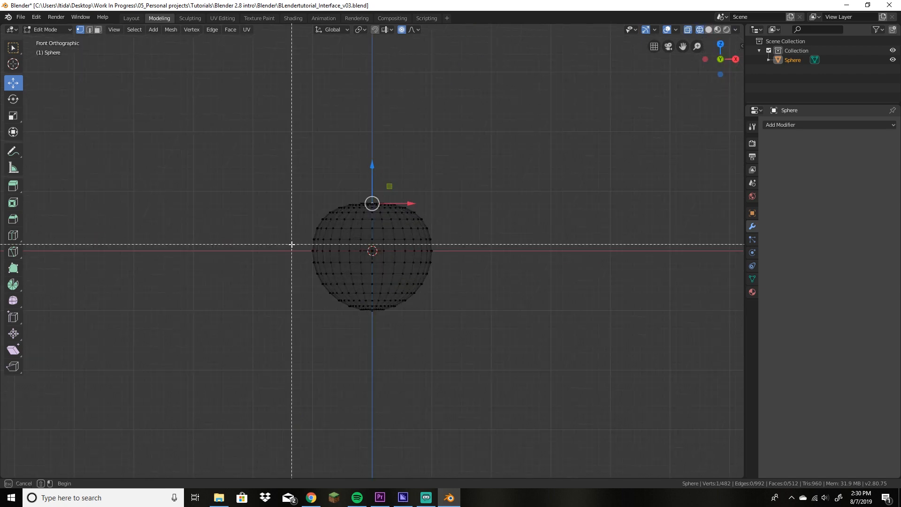
left_click_drag(285, 247, 499, 254)
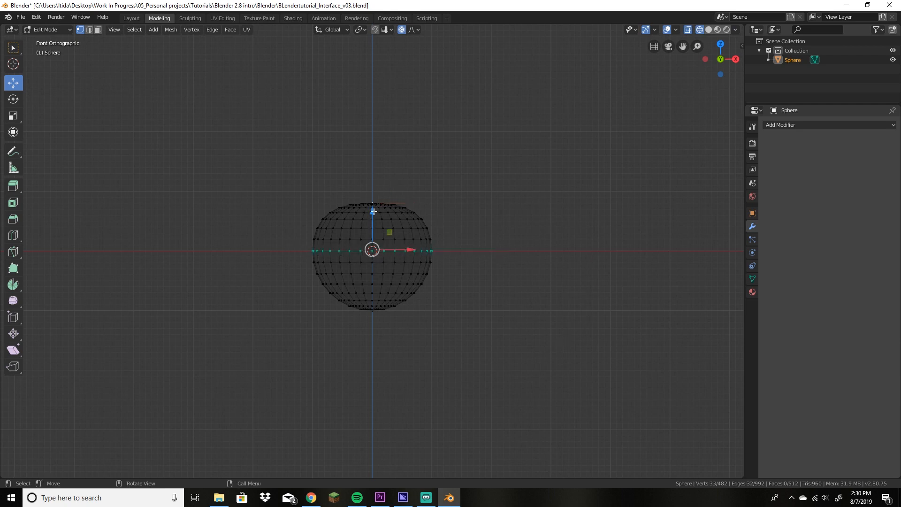
left_click_drag(373, 210, 380, 202)
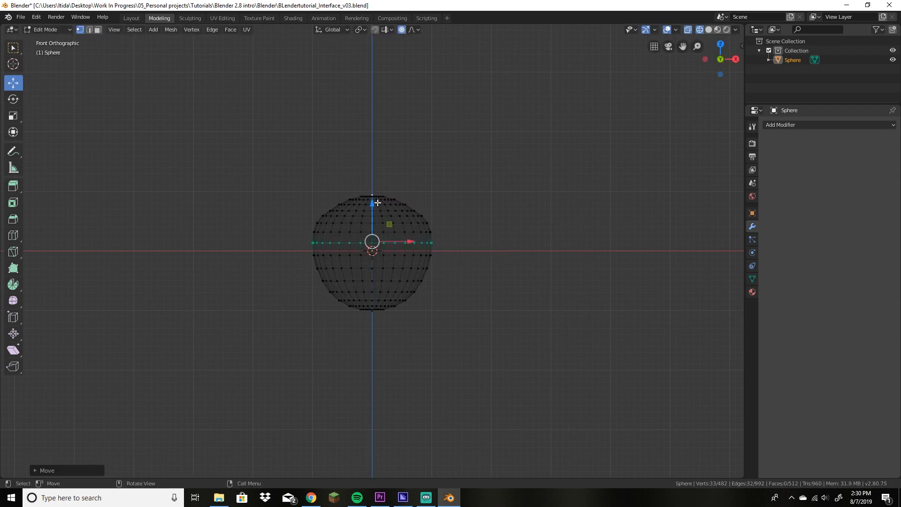
key("ctrl+z")
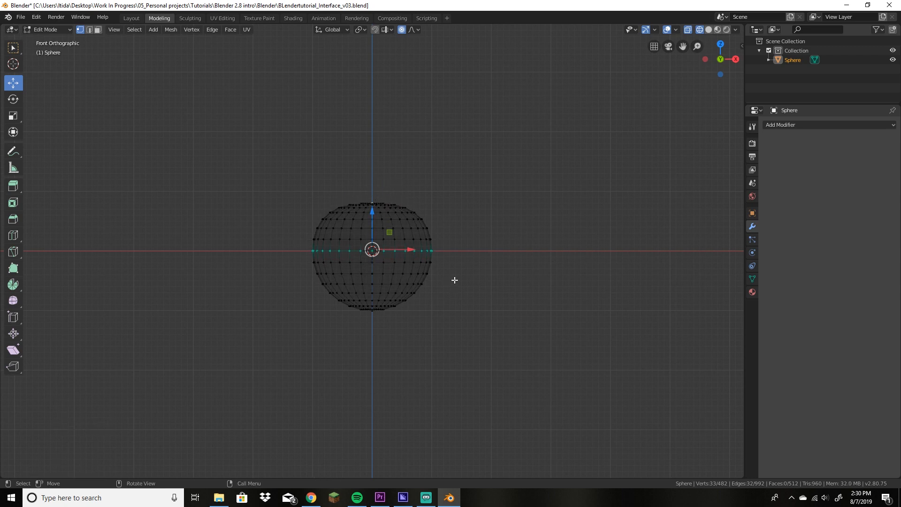
Step: Select all vertices of the mesh, clear the selection, and open the viewport sidebar
key("a")
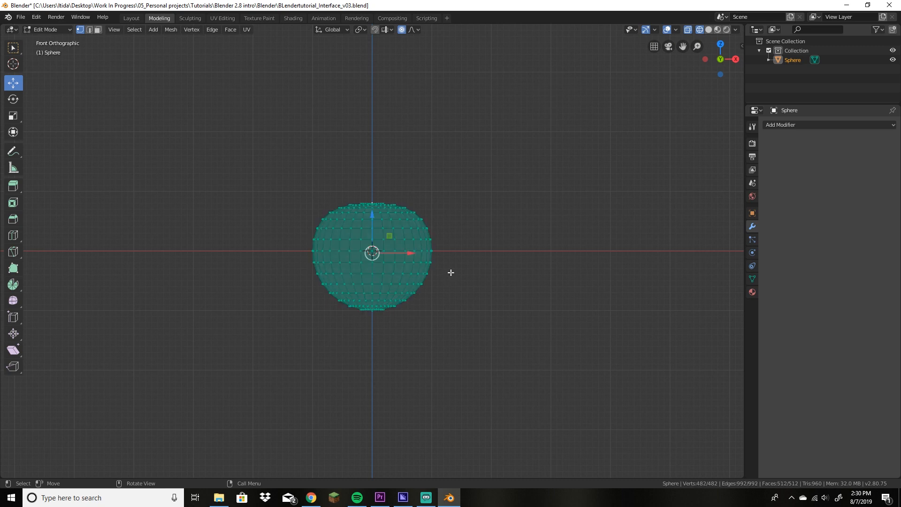
key("a")
key("a")
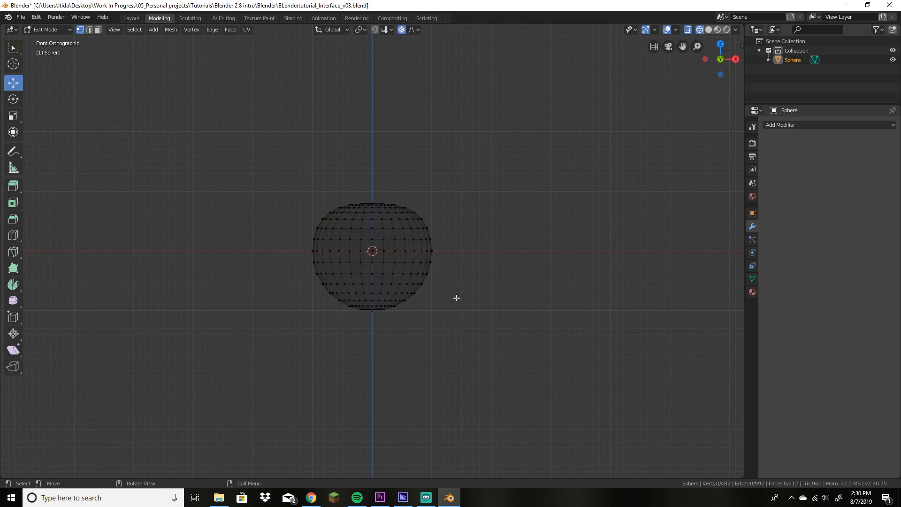
left_click(742, 46)
Step: Box-select the whole equator ring and raise it about 0.09 m along Z with a proportional size of 0.83
key("b")
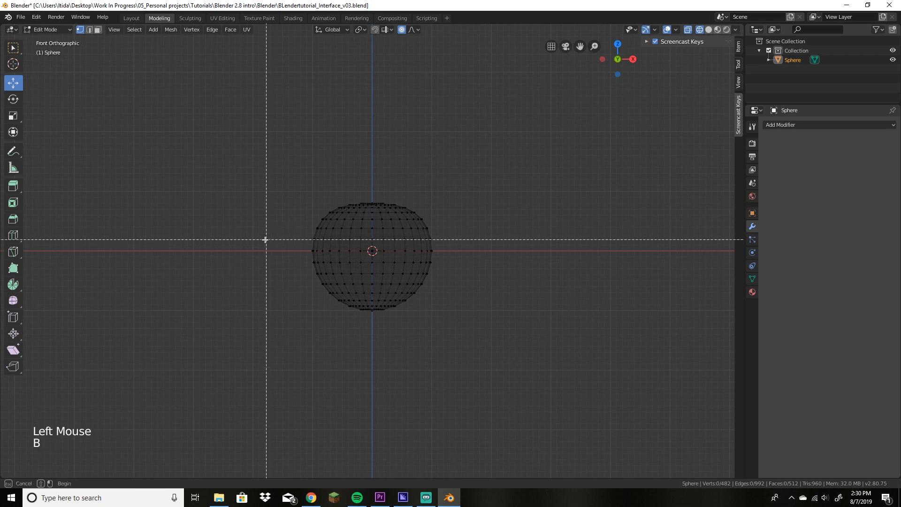
left_click_drag(261, 247, 483, 256)
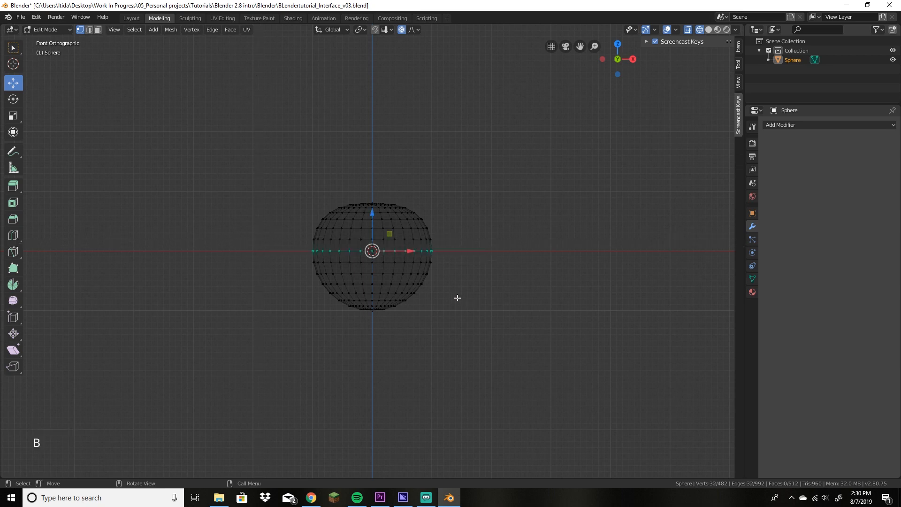
key("g")
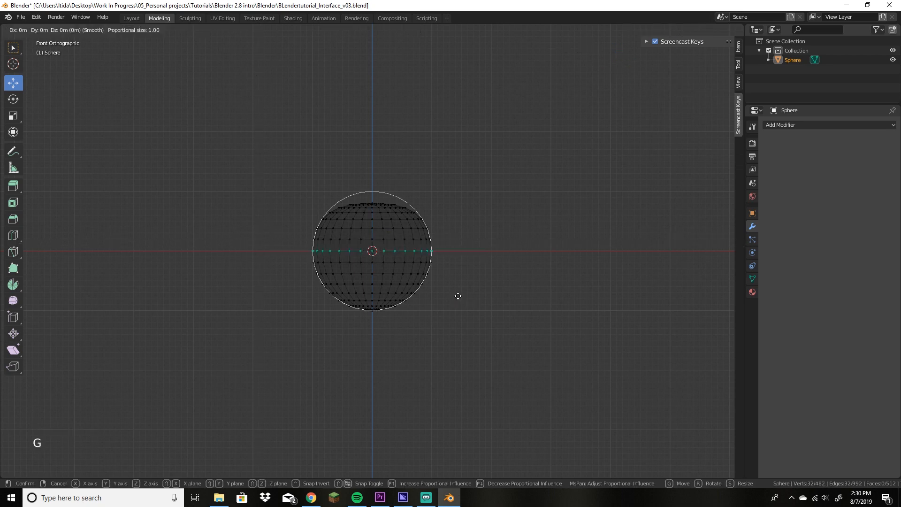
key("z")
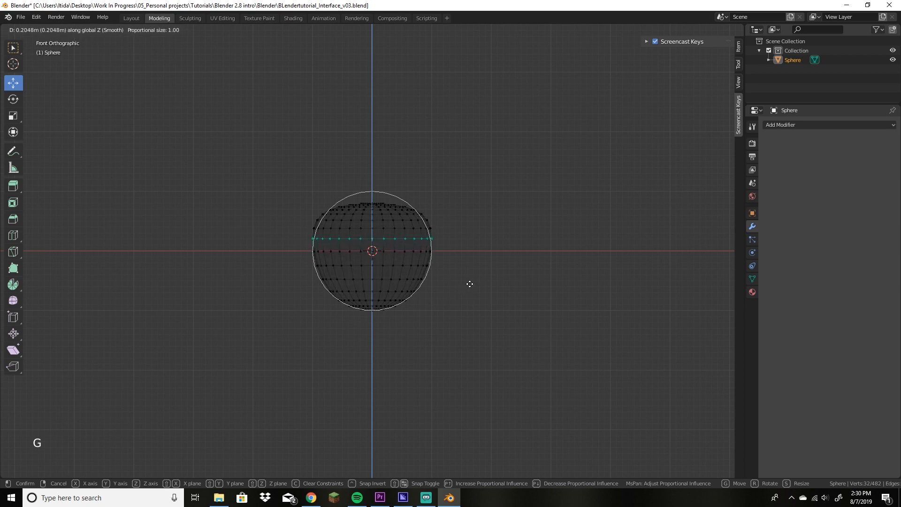
scroll(470, 284, "up", 2)
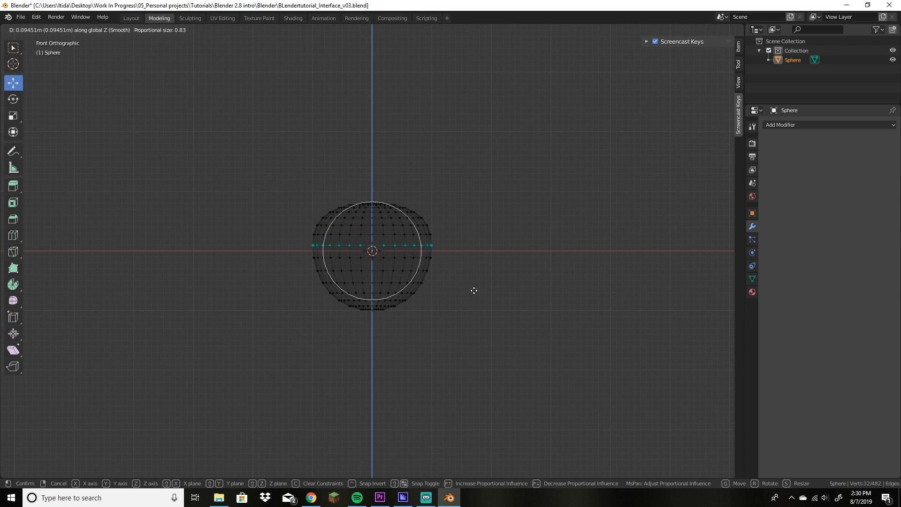
left_click(474, 291)
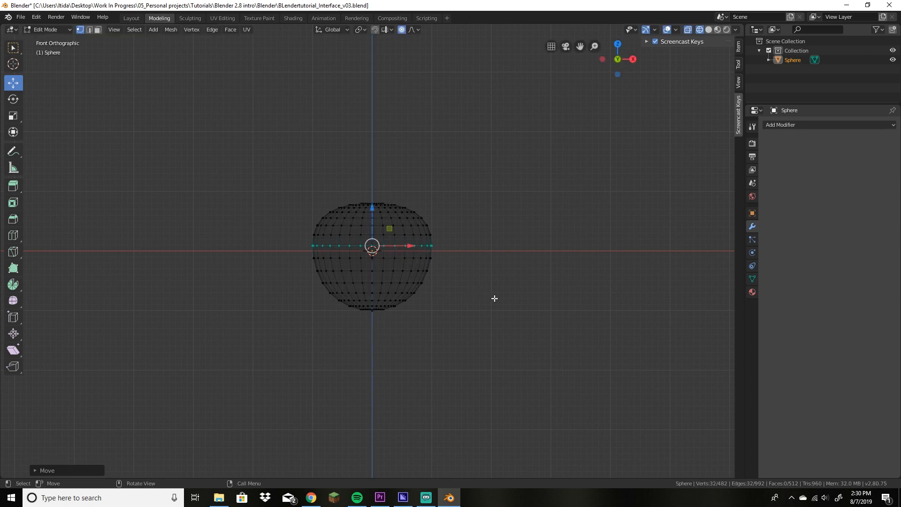
Step: Pull the bottom vertex down along Z with proportional editing to taper the mesh into a balloon shape, and delete that vertex
left_click(372, 313)
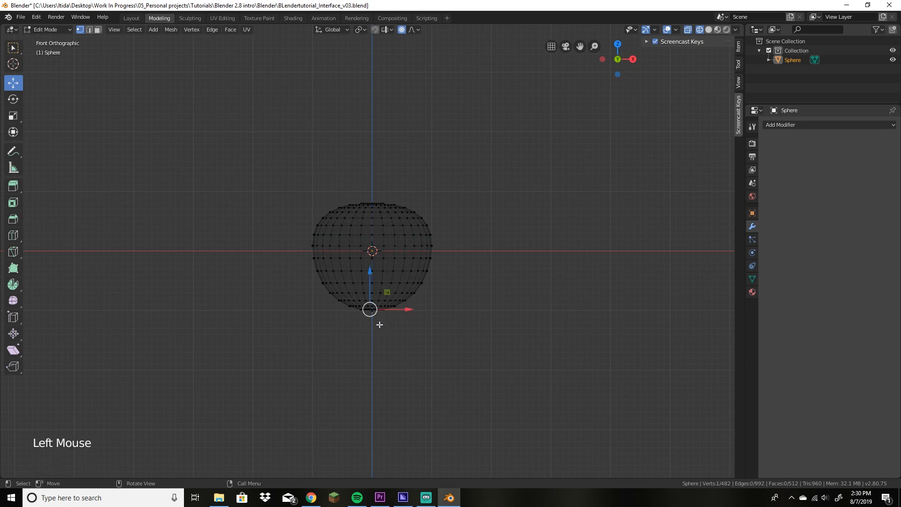
left_click(399, 336)
left_click(373, 317)
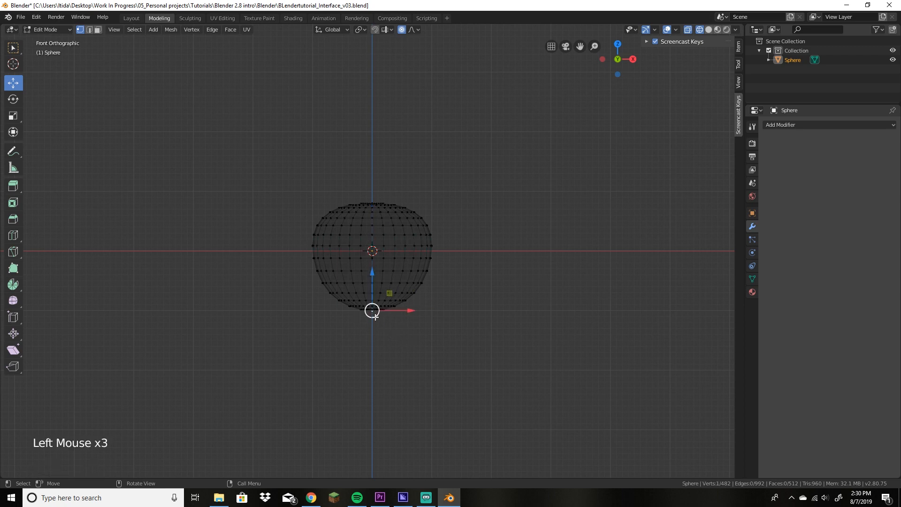
left_click_drag(374, 274, 377, 297)
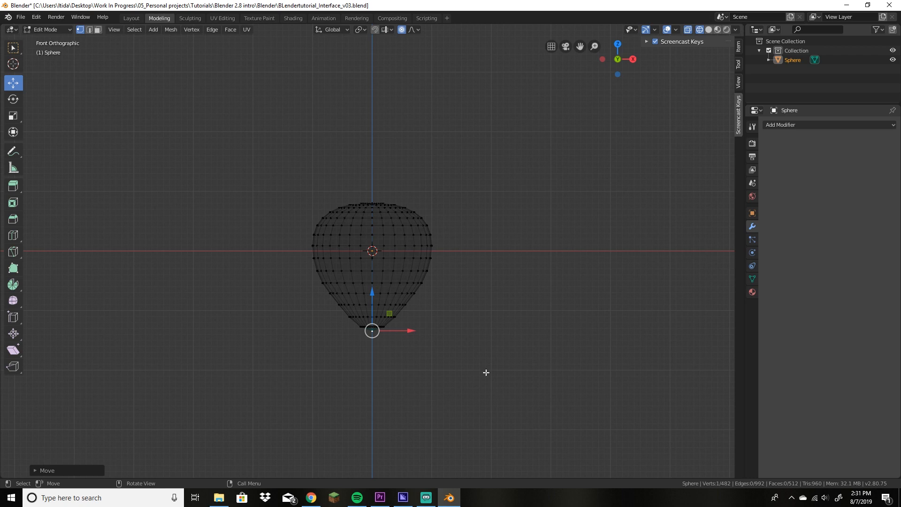
key("x")
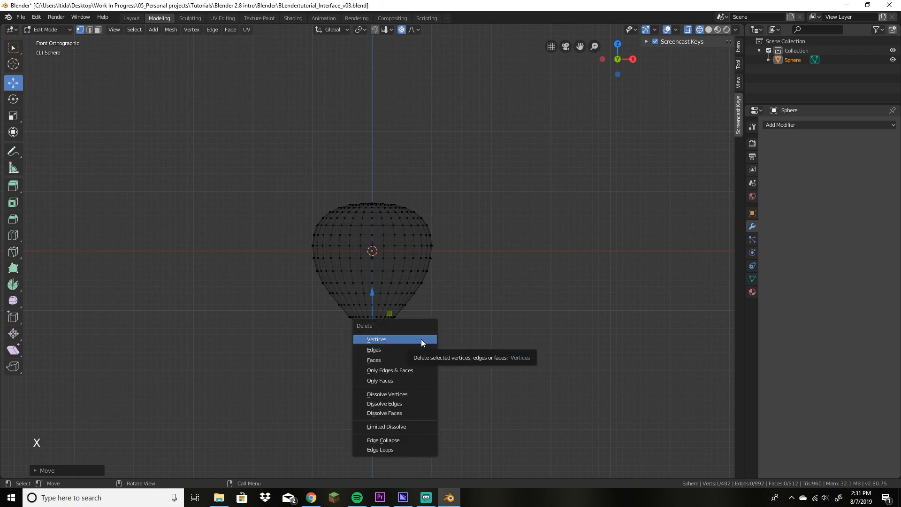
left_click(420, 342)
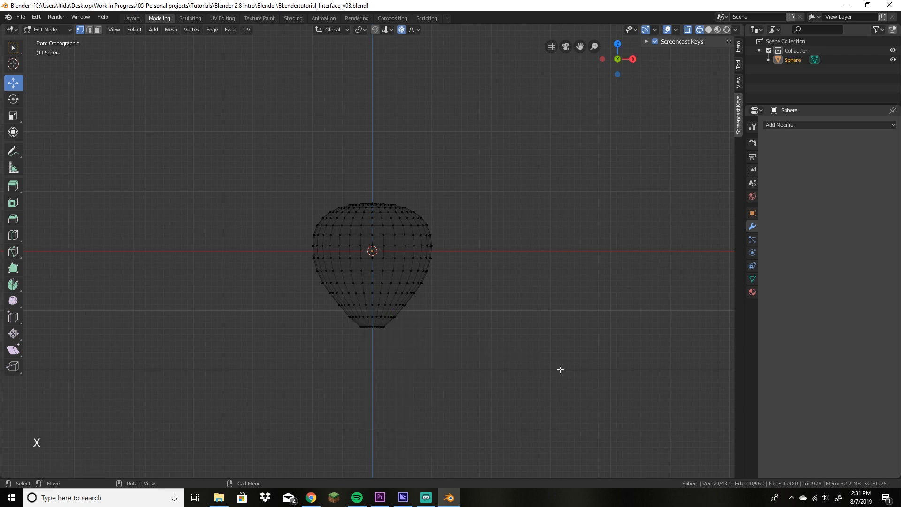
Step: Switch to the Layout workspace and move the balloon up about 1.76 m along Z
left_click(132, 17)
middle_click_drag(451, 348, 399, 253)
left_click(470, 264)
left_click(13, 83)
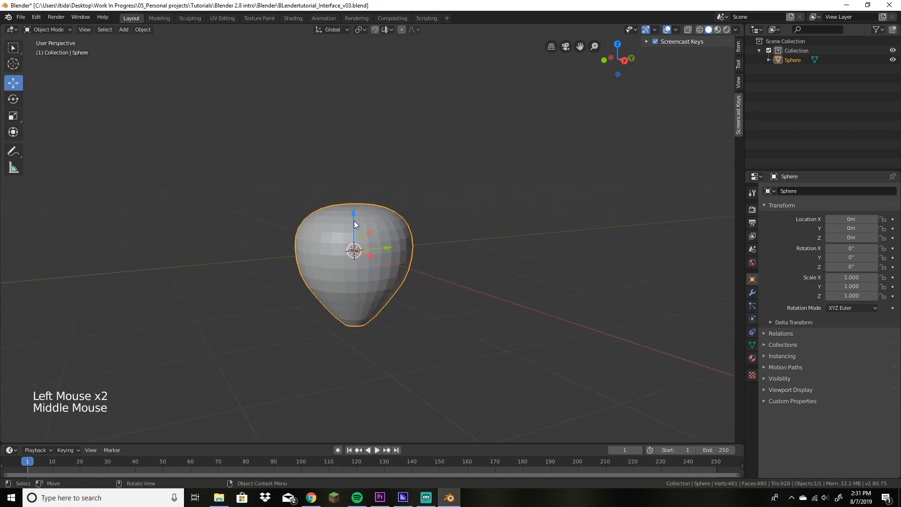
left_click_drag(354, 221, 366, 116)
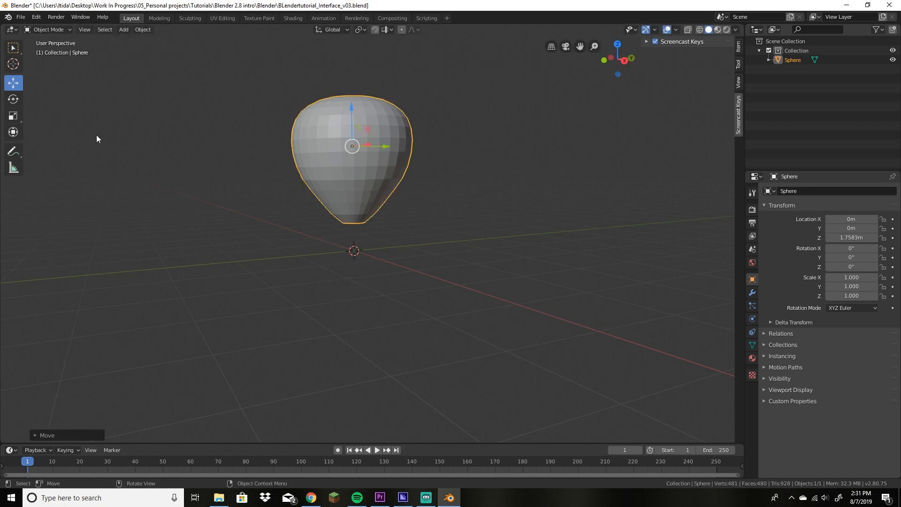
Step: Add a cube mesh at the world origin below the balloon
left_click(128, 32)
mouse_move(127, 40)
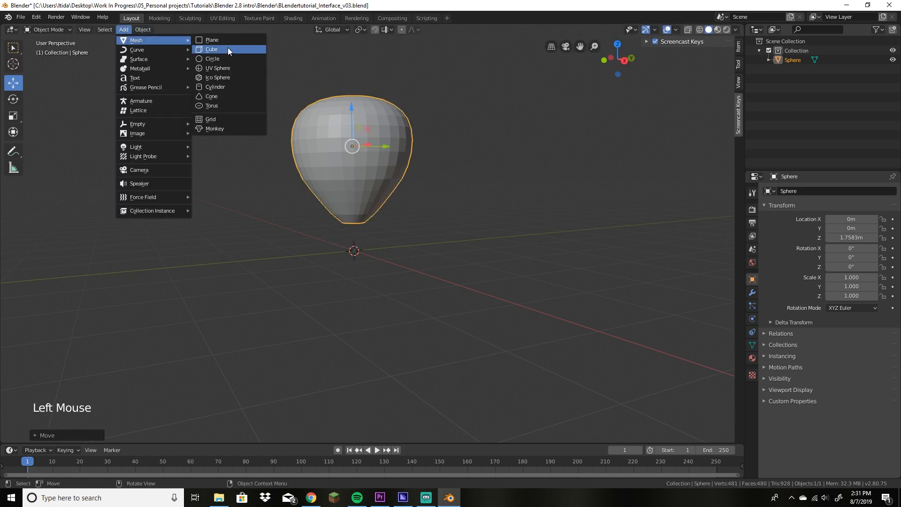
left_click(212, 49)
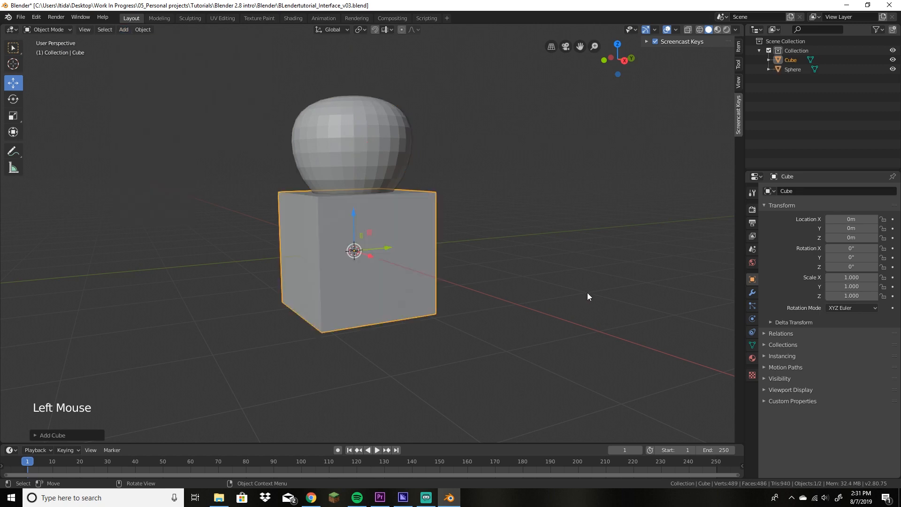
Step: Scale the new cube down uniformly to about 0.165 so it is basket-sized beneath the balloon
key("s")
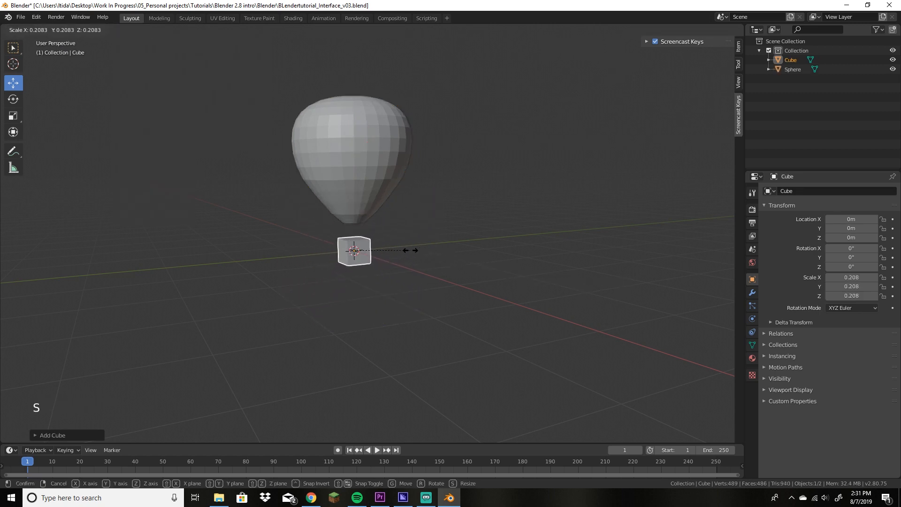
left_click(400, 252)
scroll(373, 314, "up", 7)
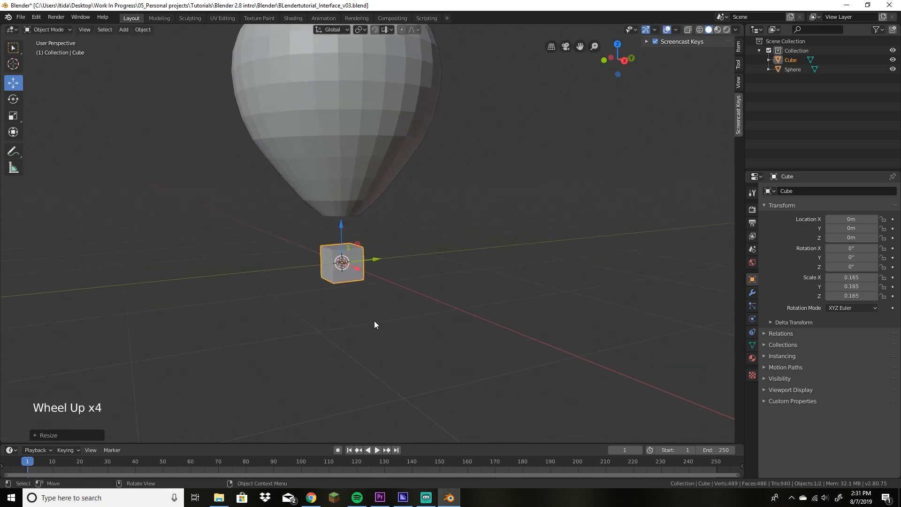
mouse_move(382, 328)
middle_mouse_down()
mouse_move(380, 313)
mouse_move(374, 328)
middle_mouse_up()
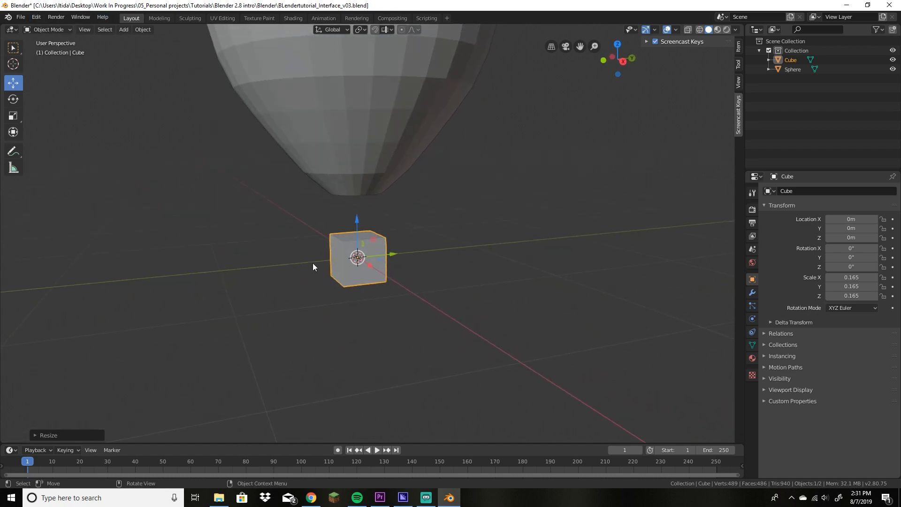
Step: Enter Edit Mode on the cube, step through the vertex and edge selection modes, and settle on face selection
key("Tab")
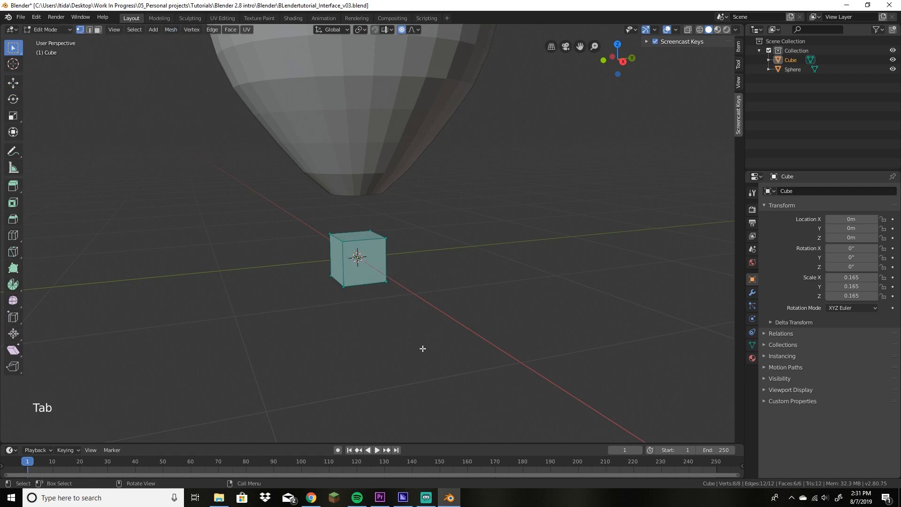
middle_click_drag(414, 352, 443, 373)
middle_click_drag(381, 363, 434, 263, "shift")
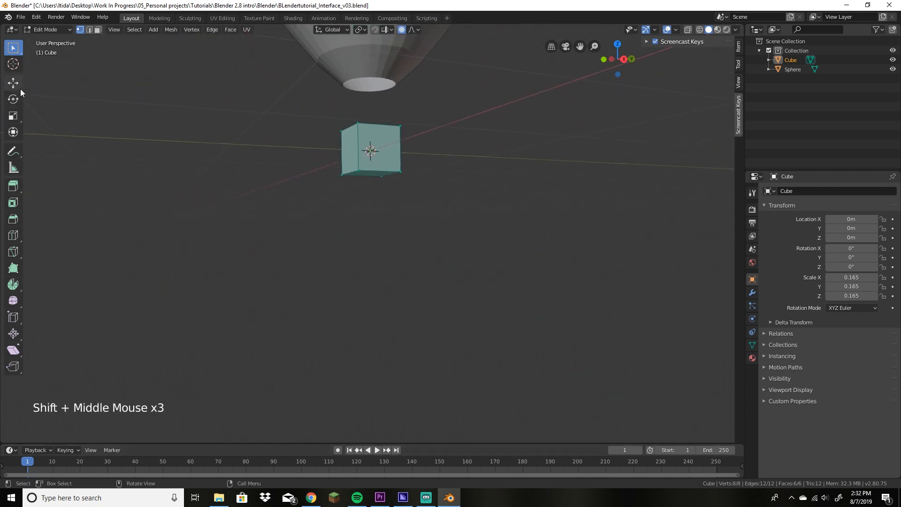
left_click(99, 31)
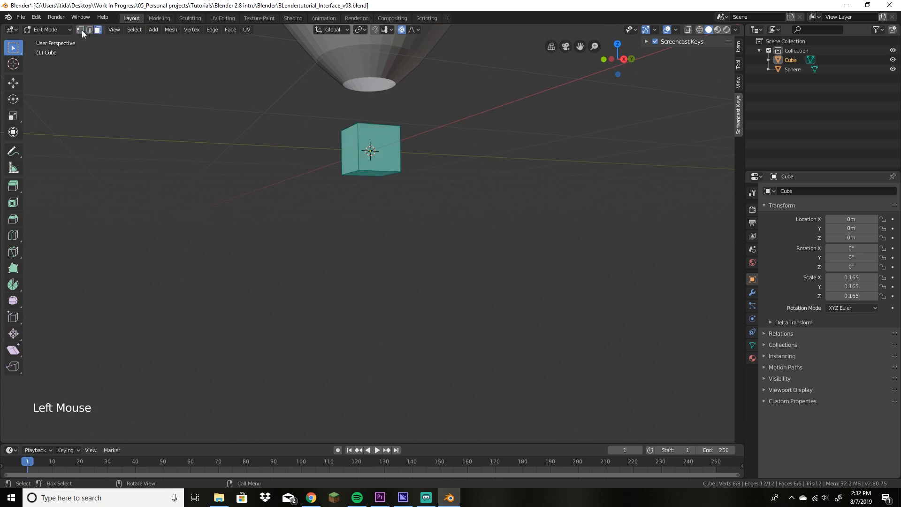
left_click(82, 30)
left_click(90, 29)
left_click(97, 30)
Step: Try out the selection modes by selecting one side face, one corner vertex and one vertical edge of the cube
left_click(360, 148)
left_click(80, 30)
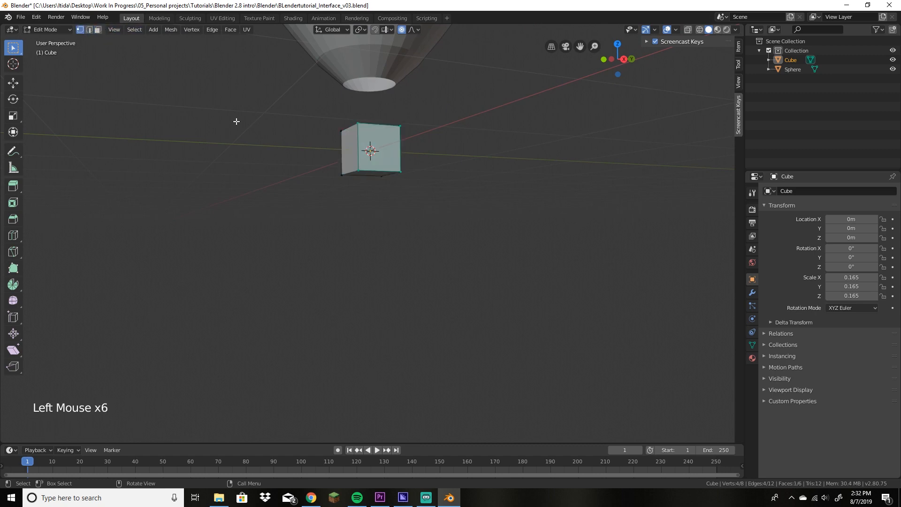
left_click(357, 140)
left_click(359, 123)
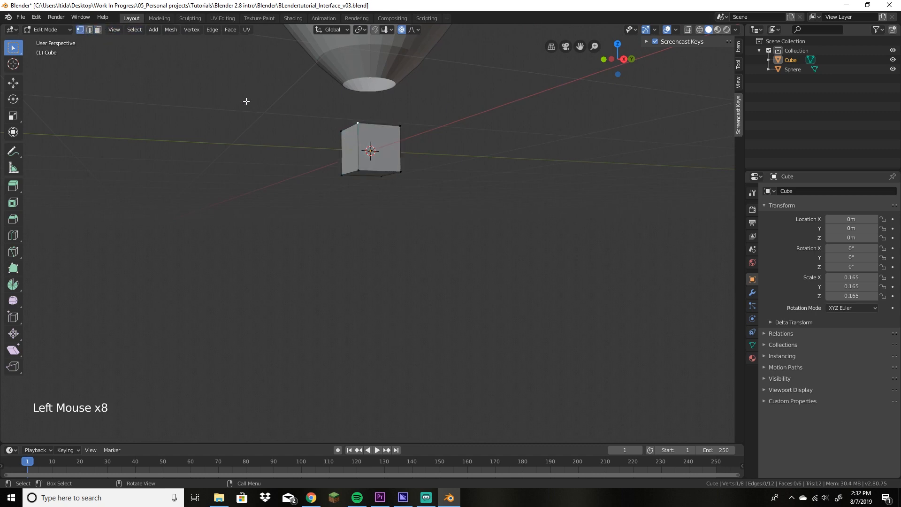
left_click(89, 30)
left_click(358, 146)
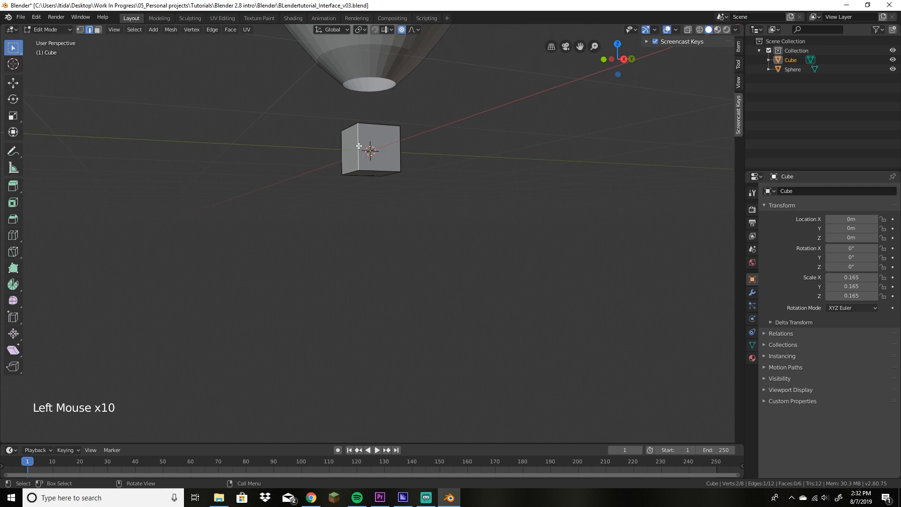
Step: Select the cube's bottom face in face mode and scale it down slightly with proportional editing turned off
left_click(80, 30)
left_click(376, 170)
left_click(13, 115)
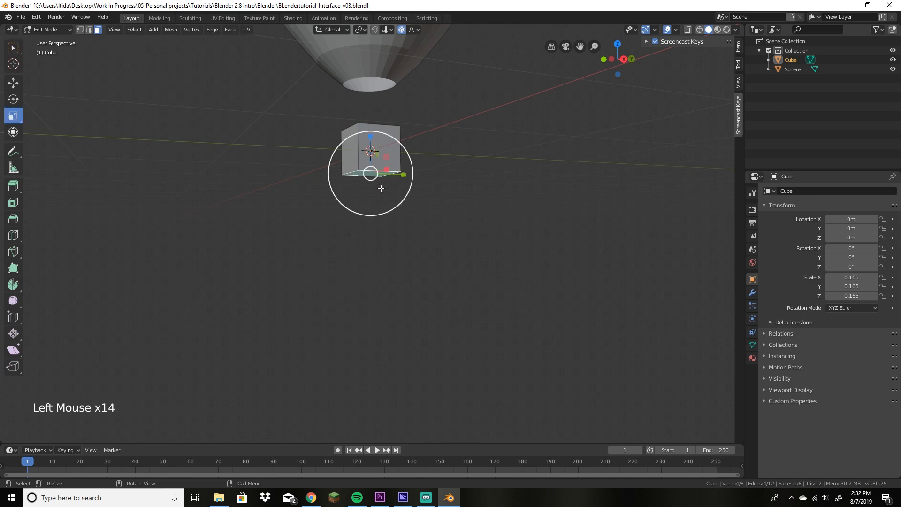
mouse_move(556, 151)
left_mouse_down()
mouse_move(570, 149)
mouse_move(559, 153)
left_mouse_up()
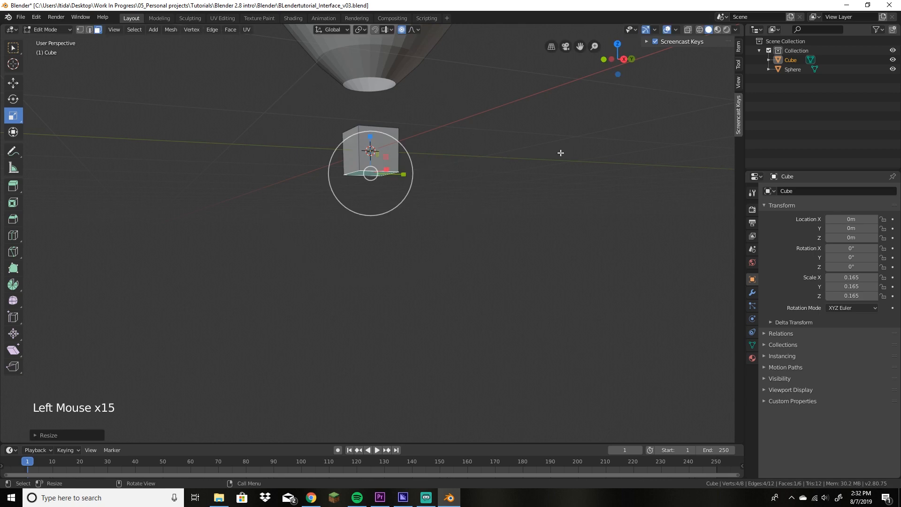
key("ctrl+z")
left_click(405, 30)
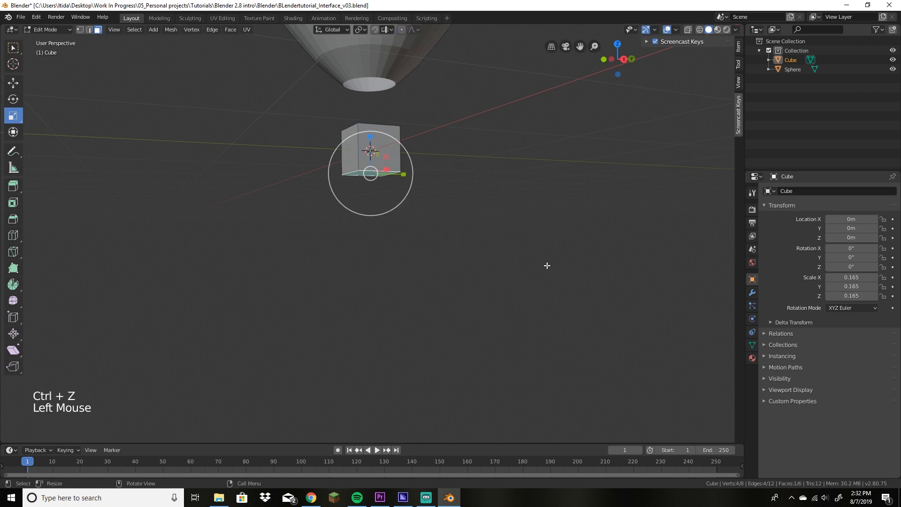
left_click_drag(632, 186, 580, 181)
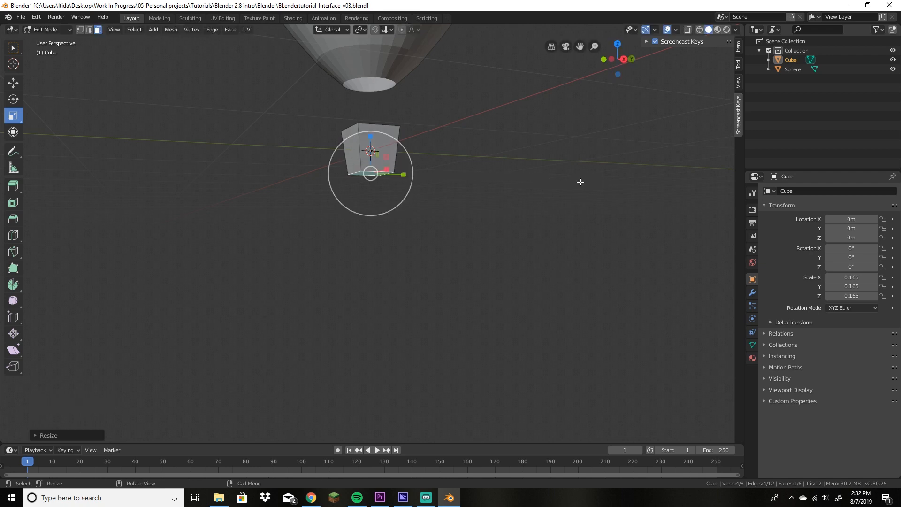
Step: Select the top face of the tapered cube and inset it slightly to form a thin rim
middle_click(422, 137)
middle_click_drag(422, 137, 438, 307)
middle_click_drag(430, 227, 430, 270, "shift")
middle_click_drag(430, 245, 369, 166)
scroll(432, 246, "up", 6)
left_click(424, 194)
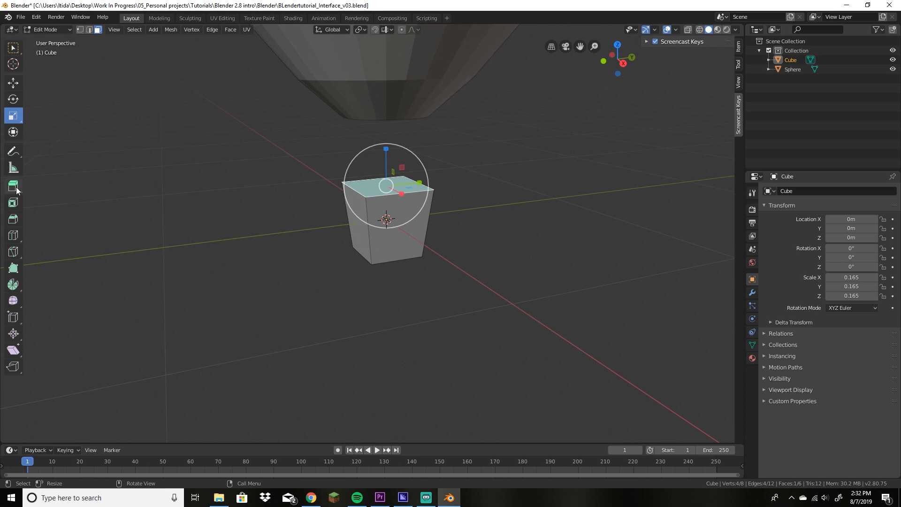
left_click(14, 203)
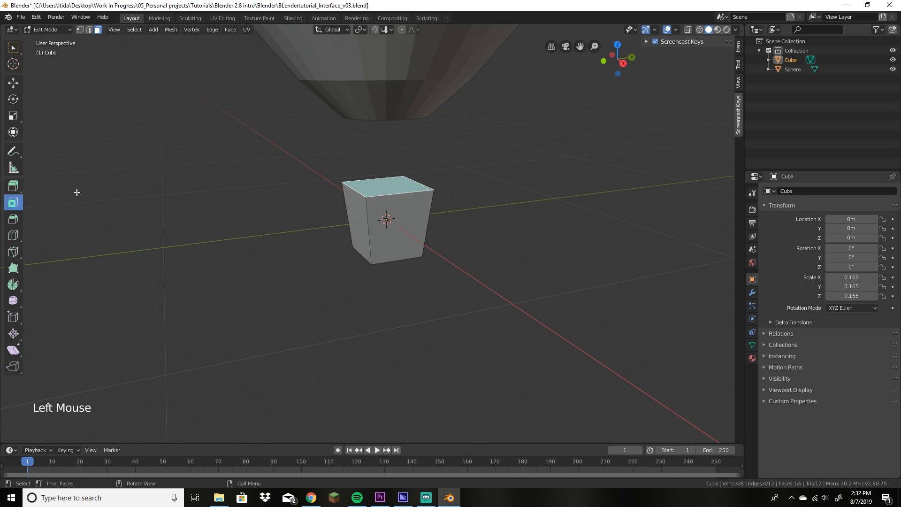
left_click_drag(420, 188, 420, 188)
Step: Extrude the inset top face down to just above the cube's bottom to hollow out the basket
middle_click_drag(444, 169, 479, 441)
left_click(13, 186)
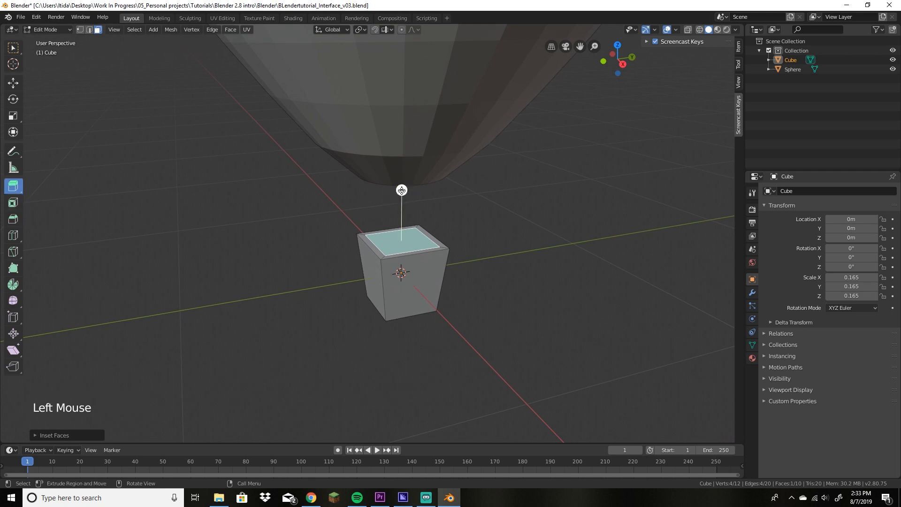
left_click_drag(402, 189, 398, 245)
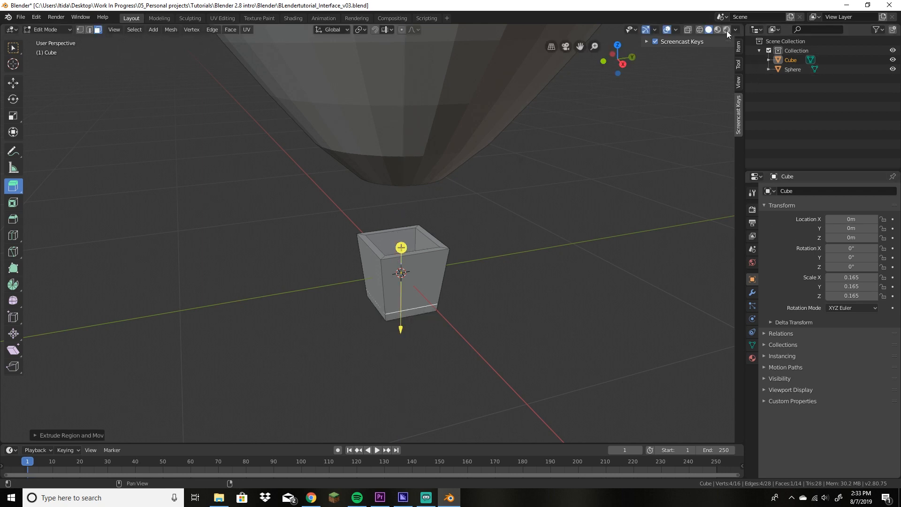
Step: Switch the viewport to wireframe shading and frame the selected inner floor face of the basket
left_click(699, 29)
mouse_move(541, 342)
middle_mouse_down()
mouse_move(531, 315)
mouse_move(535, 334)
middle_mouse_up()
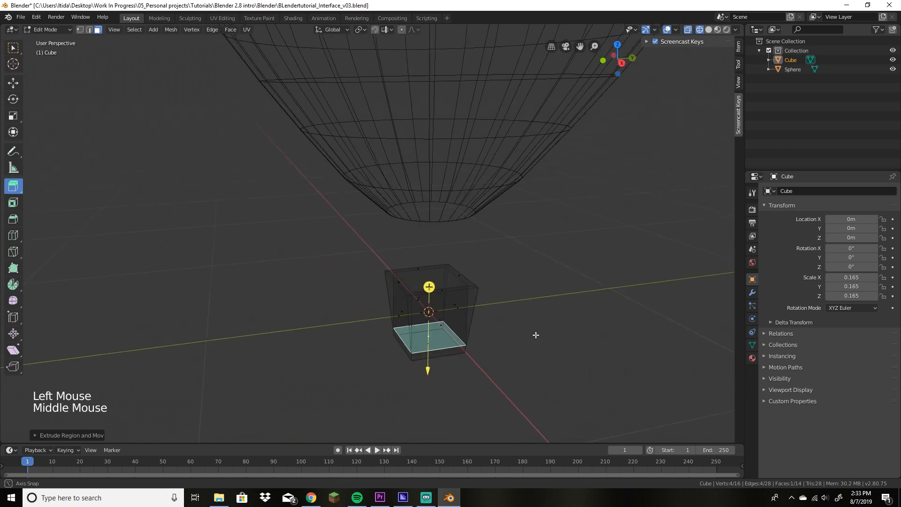
middle_click_drag(497, 189, 483, 423, "shift")
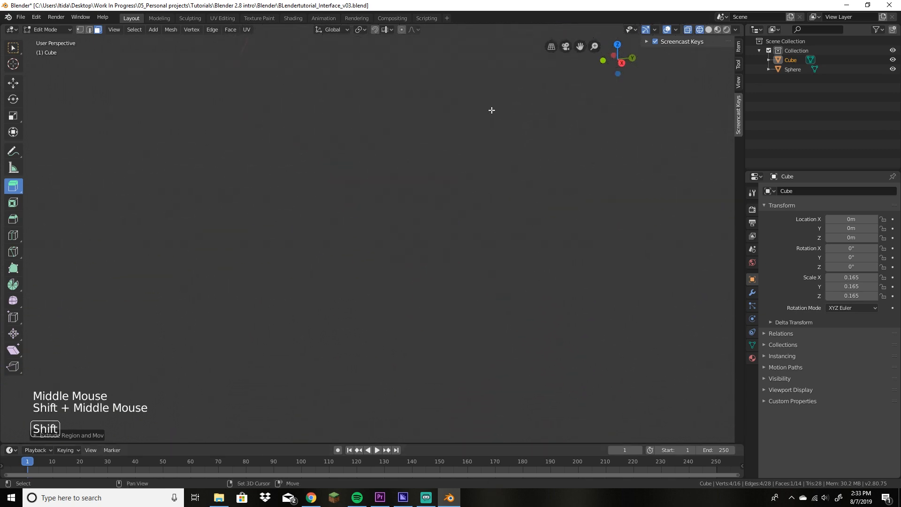
middle_click_drag(491, 108, 426, 316, "shift")
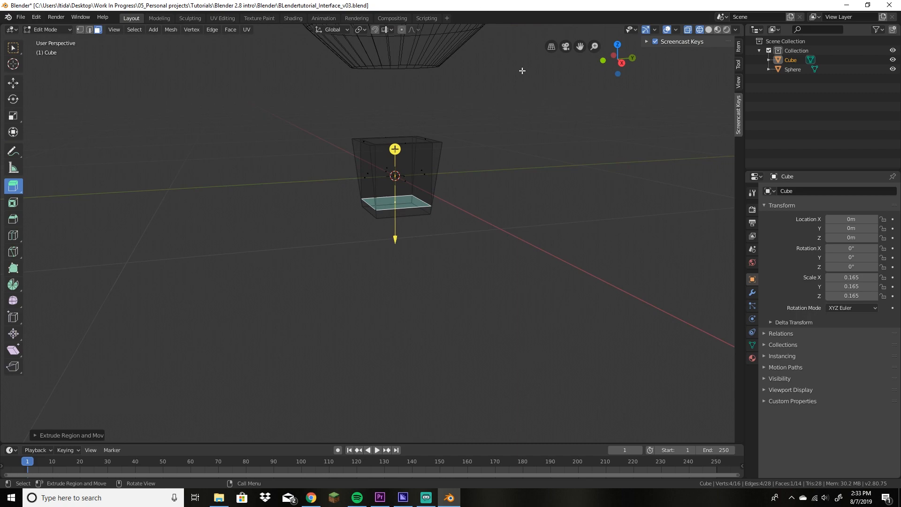
middle_click_drag(523, 70, 505, 194)
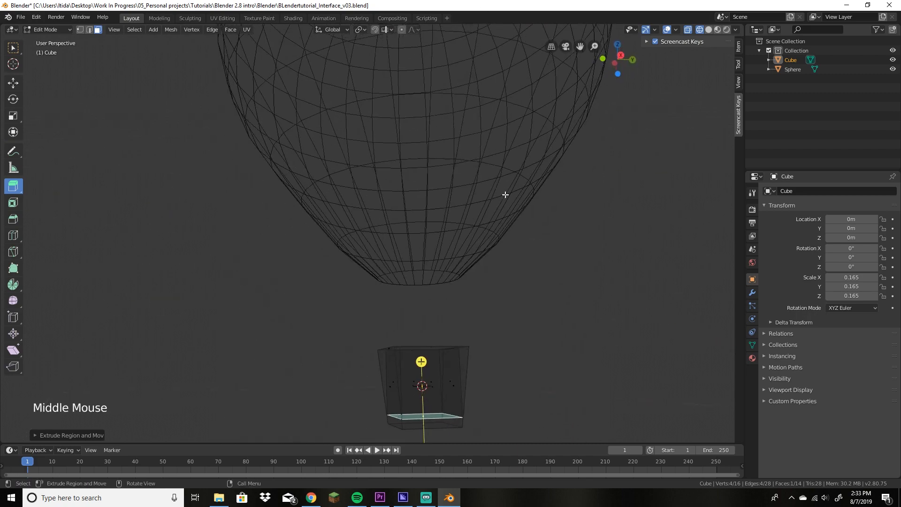
middle_click_drag(547, 392, 514, 44, "shift")
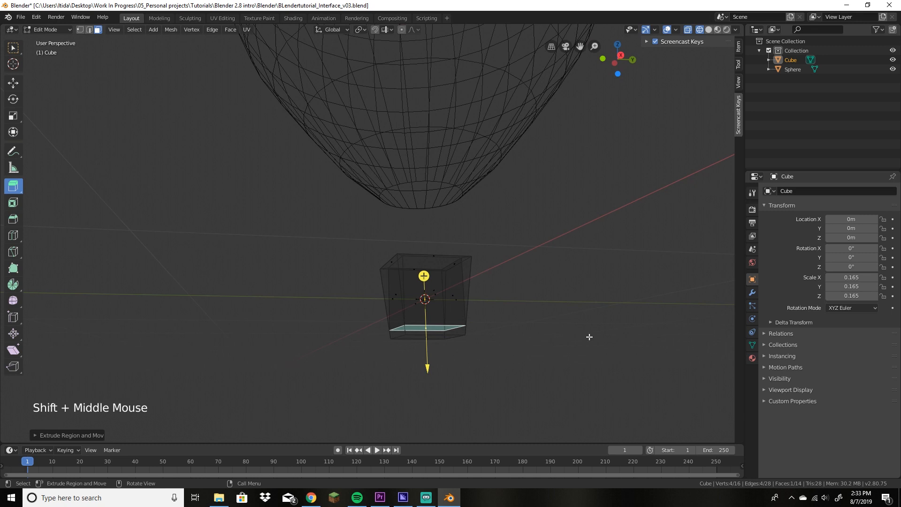
left_click(120, 30)
left_click(117, 29)
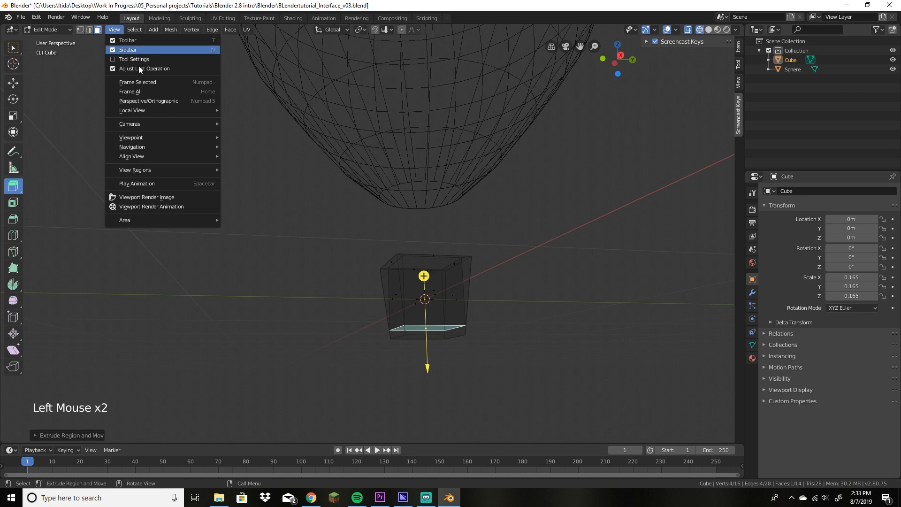
left_click(150, 83)
scroll(465, 298, "down", 6)
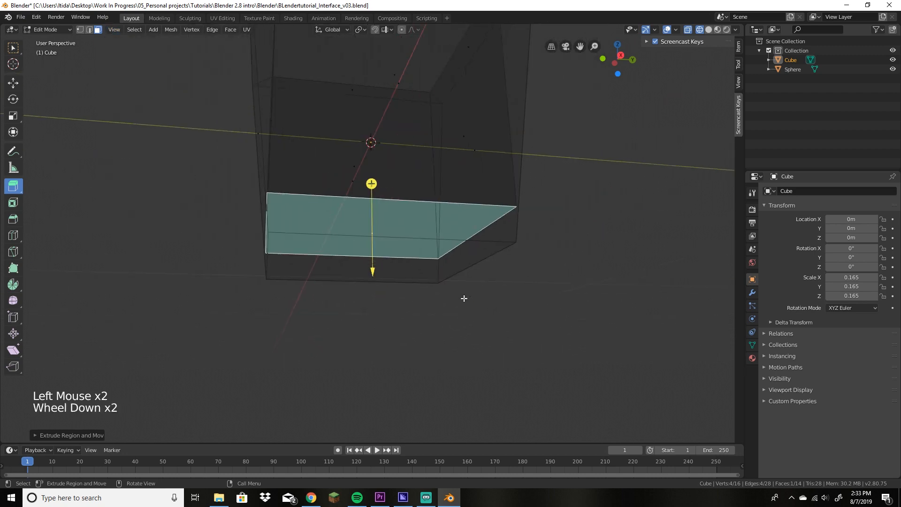
middle_click_drag(498, 209, 483, 249)
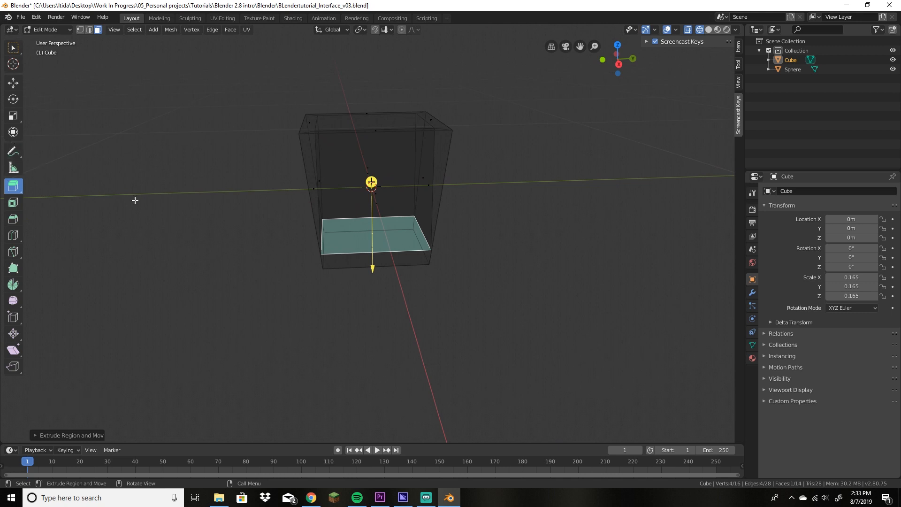
Step: Scale the basket's inner floor face down slightly so the inner walls follow the outer taper
left_click(14, 116)
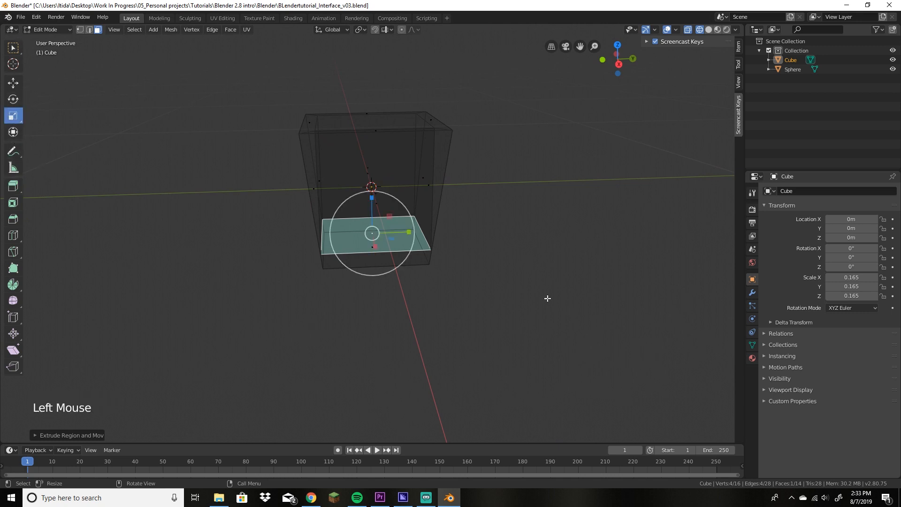
left_click_drag(700, 256, 627, 256)
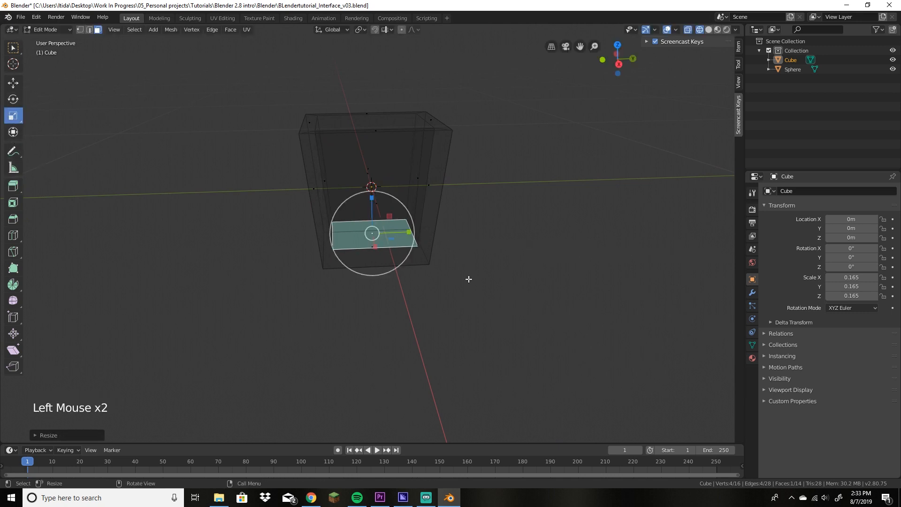
scroll(432, 271, "down", 4)
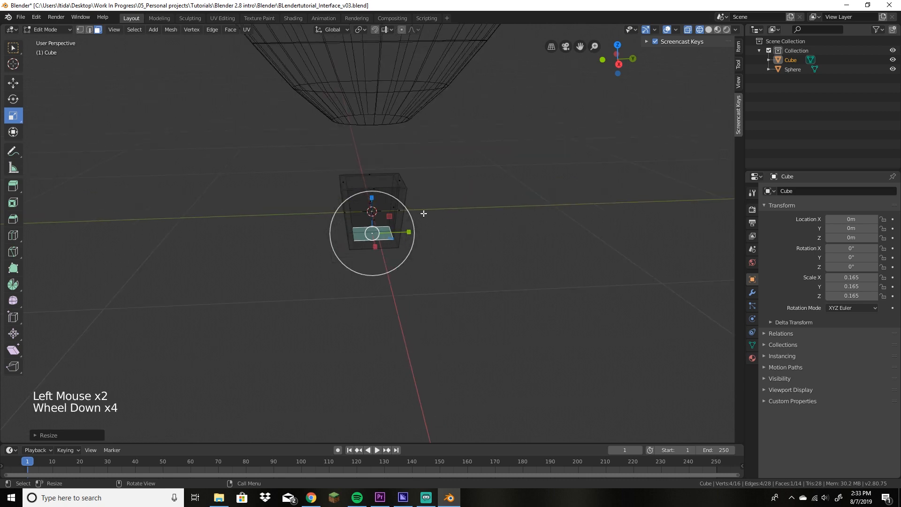
Step: Return to Object Mode with solid shading and deselect the basket to view the whole balloon
key("Tab")
left_click(709, 30)
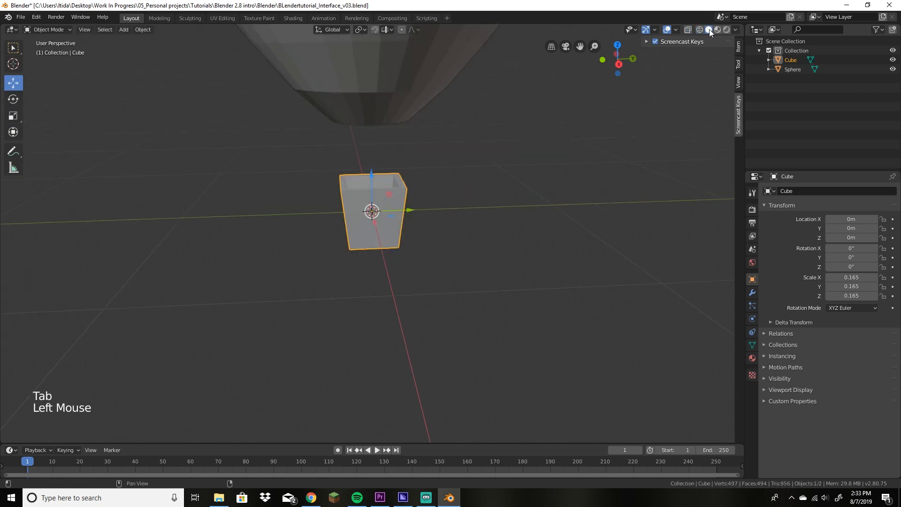
scroll(466, 210, "down", 8)
middle_click_drag(467, 268, 406, 201)
left_click(464, 255)
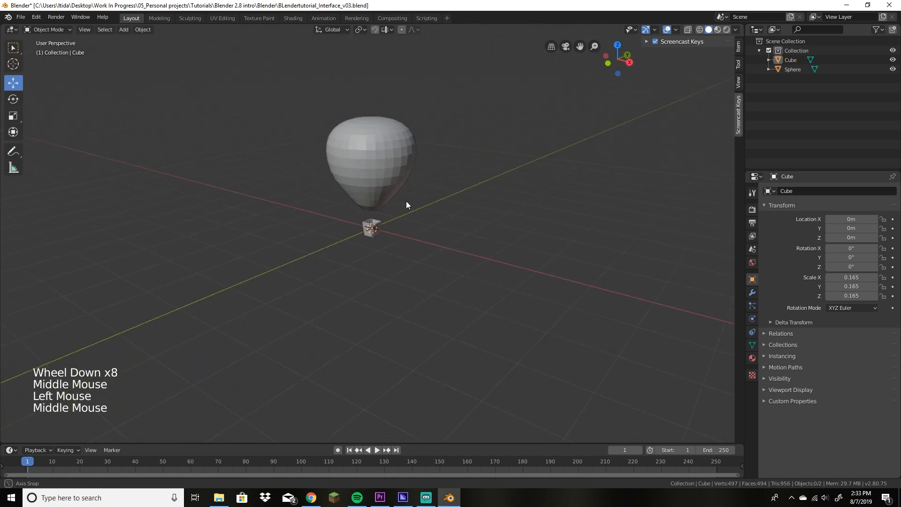
scroll(436, 206, "up", 3)
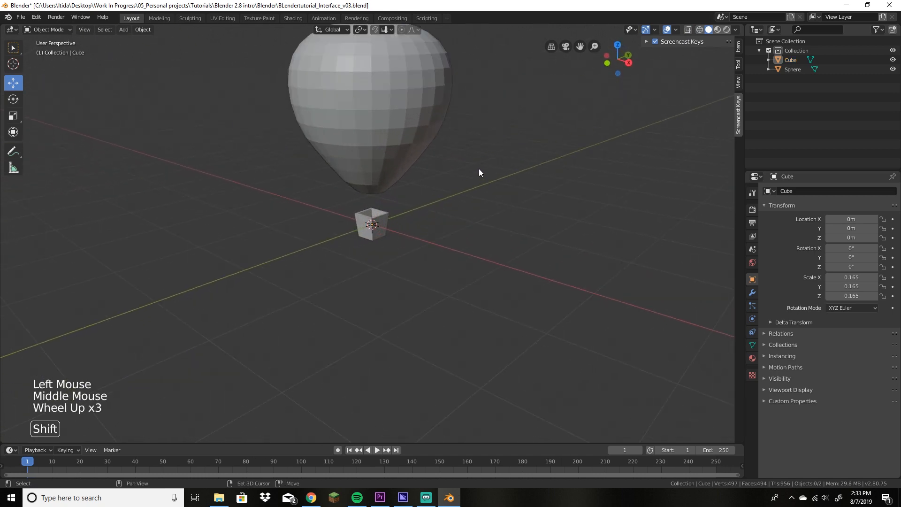
middle_click_drag(479, 168, 414, 278, "shift")
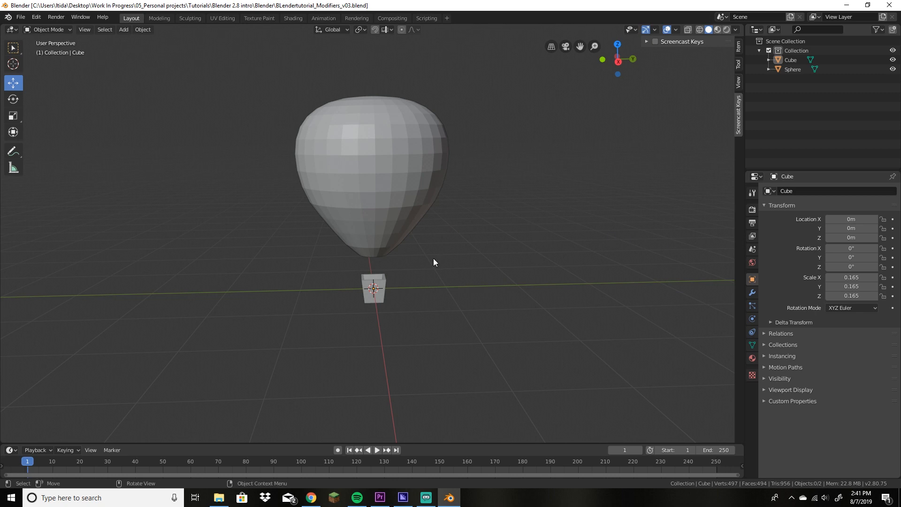
Step: Add a Bevel modifier to the basket cube
left_click(752, 293)
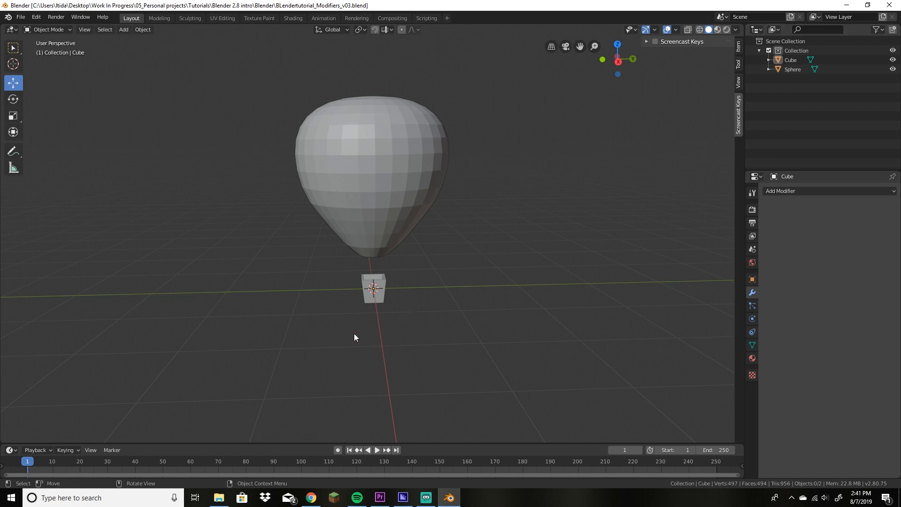
scroll(321, 332, "up", 2)
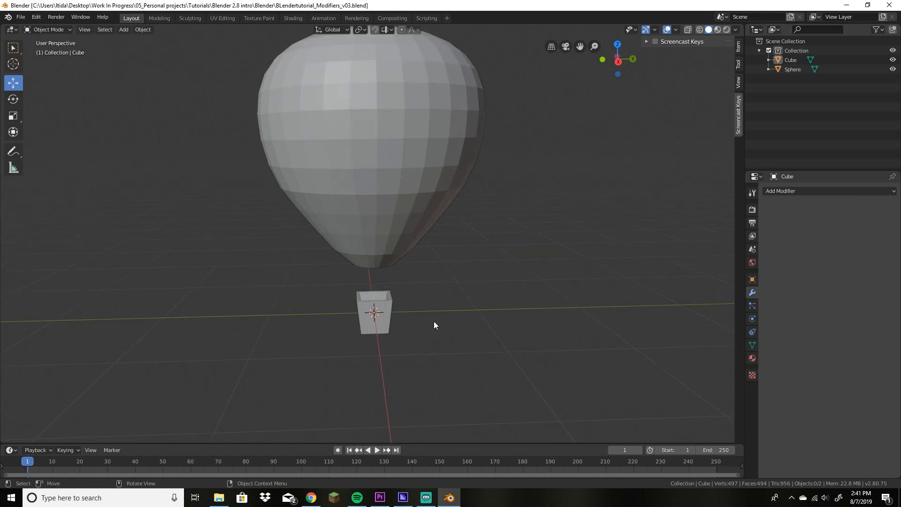
middle_click_drag(433, 321, 477, 313, "shift")
left_click(431, 271)
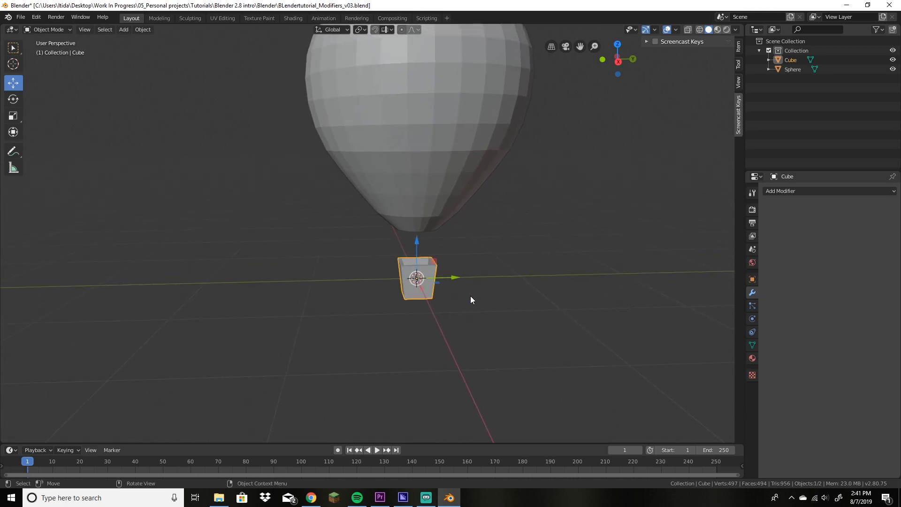
scroll(471, 299, "up", 3)
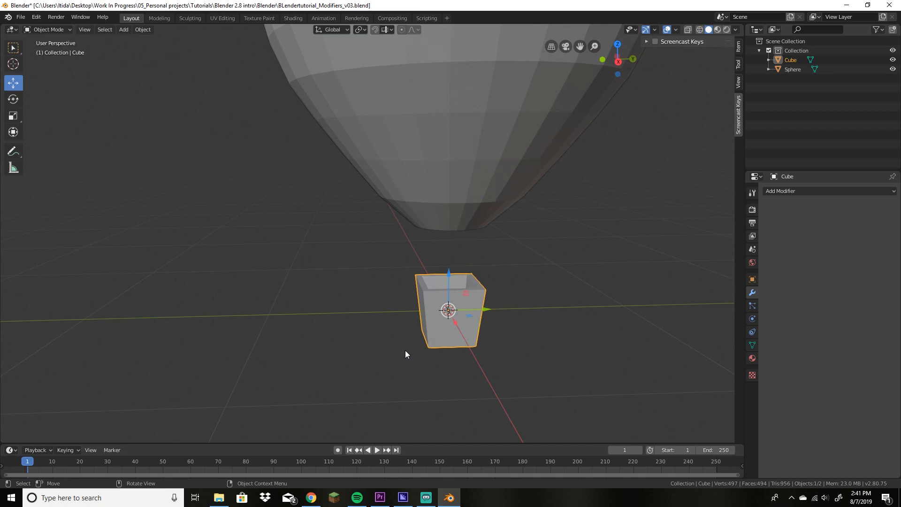
scroll(531, 337, "down", 2)
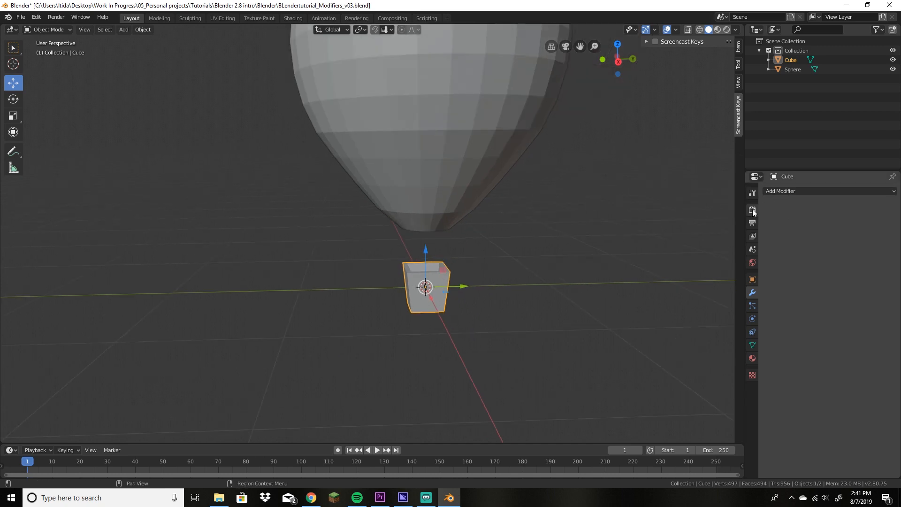
left_click(829, 193)
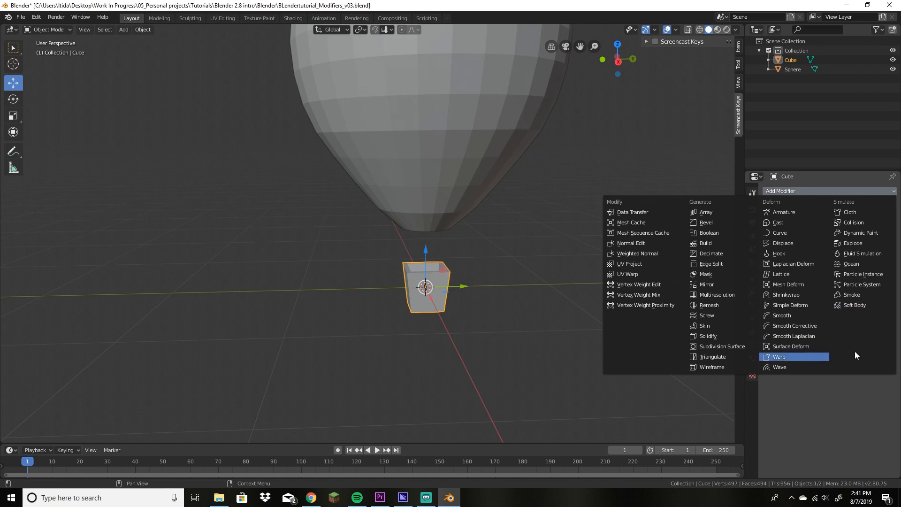
left_click(707, 224)
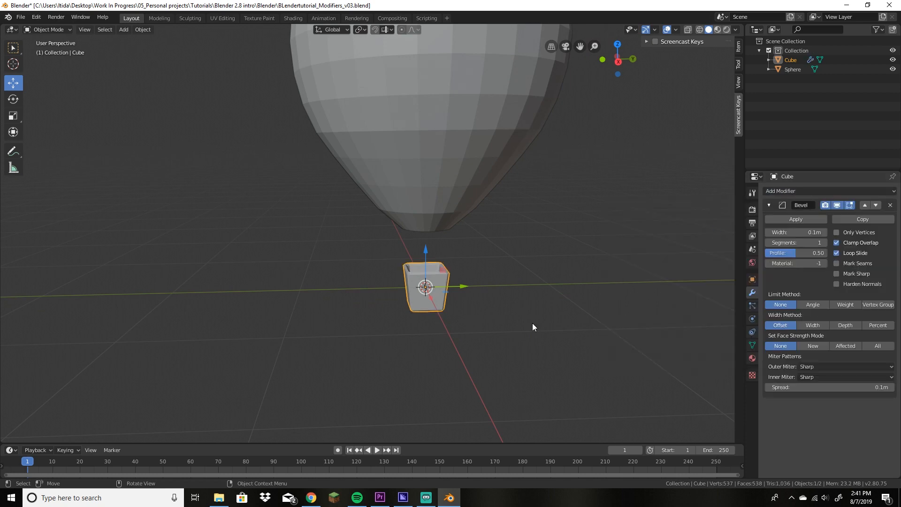
Step: Set the basket's Bevel modifier to a width of 0.02 m and 5 segments
scroll(591, 321, "up", 2)
middle_click_drag(590, 317, 556, 322)
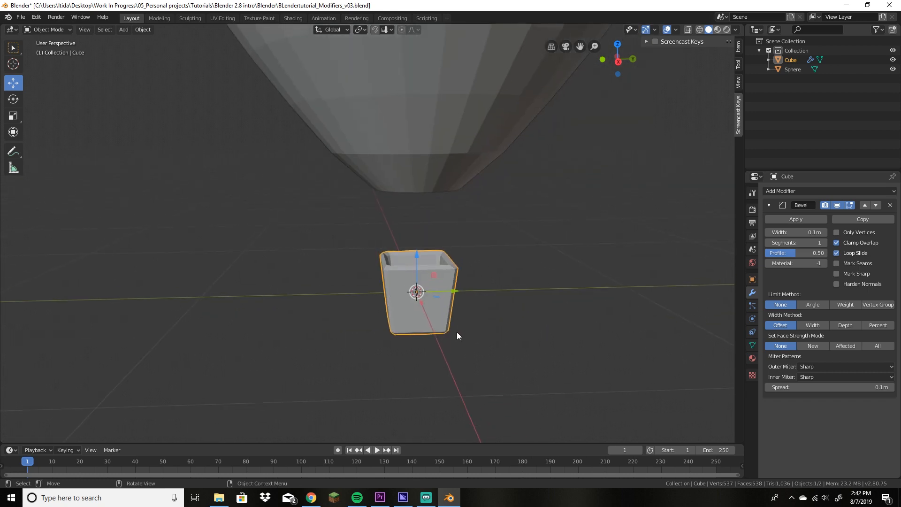
scroll(525, 297, "up", 4)
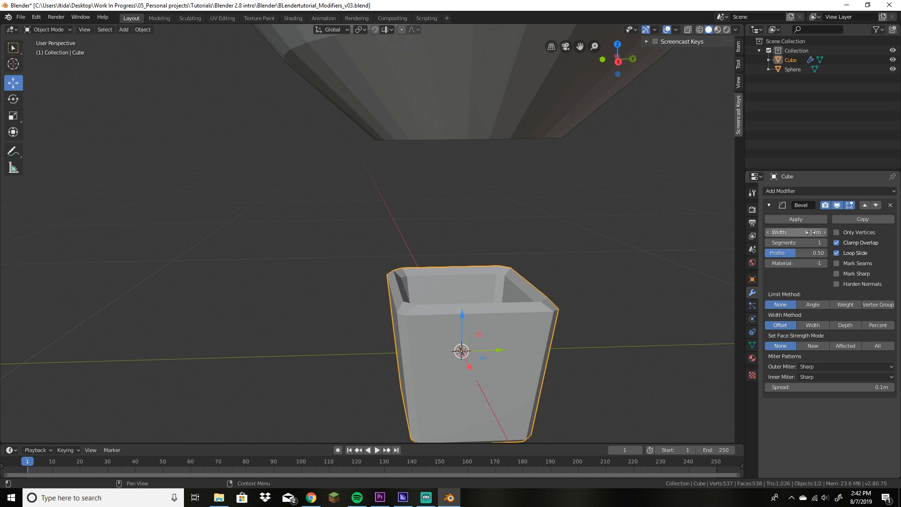
left_click_drag(811, 232, 796, 232)
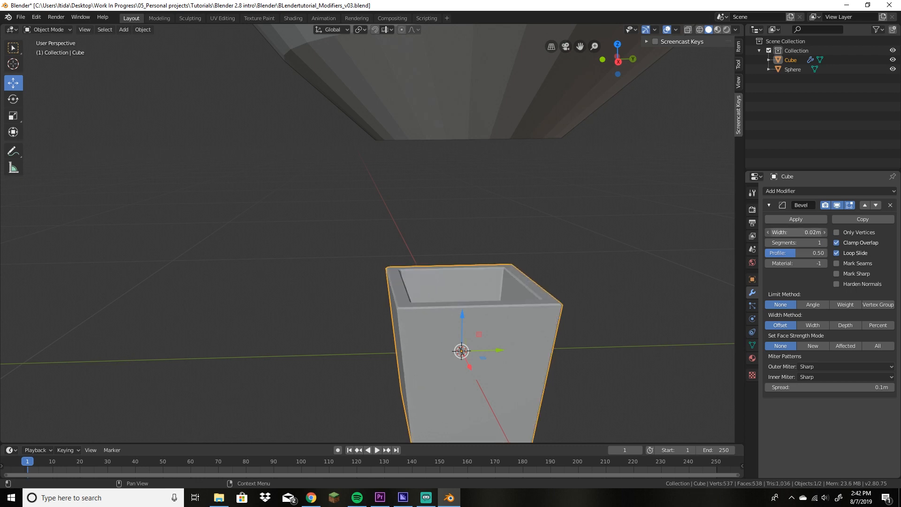
left_click(825, 243)
left_click(825, 243)
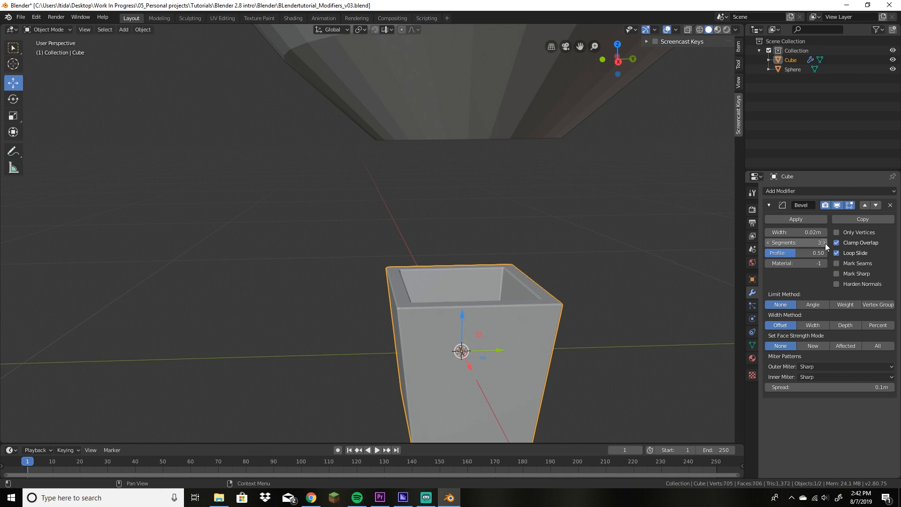
left_click(825, 243)
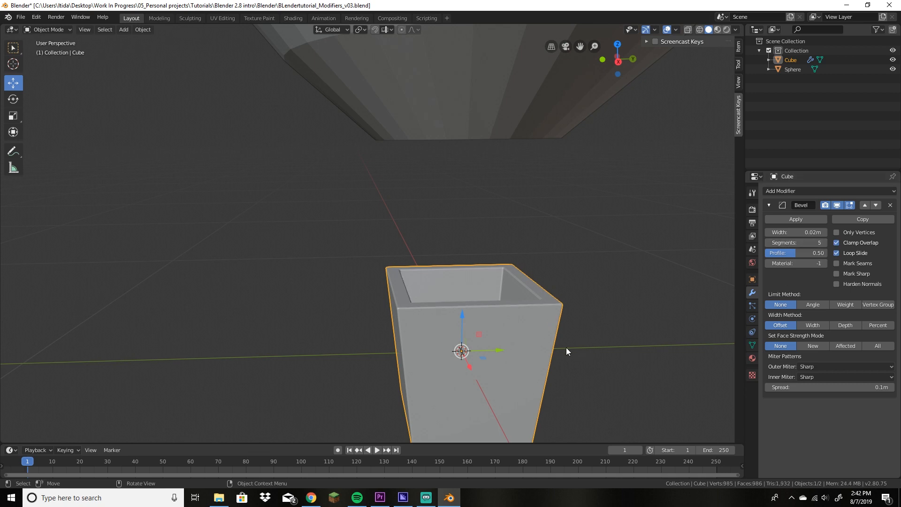
Step: Add a Subdivision Surface modifier to the balloon sphere and set its viewport subdivisions to 2
scroll(573, 348, "down", 4)
middle_click_drag(573, 346, 517, 356)
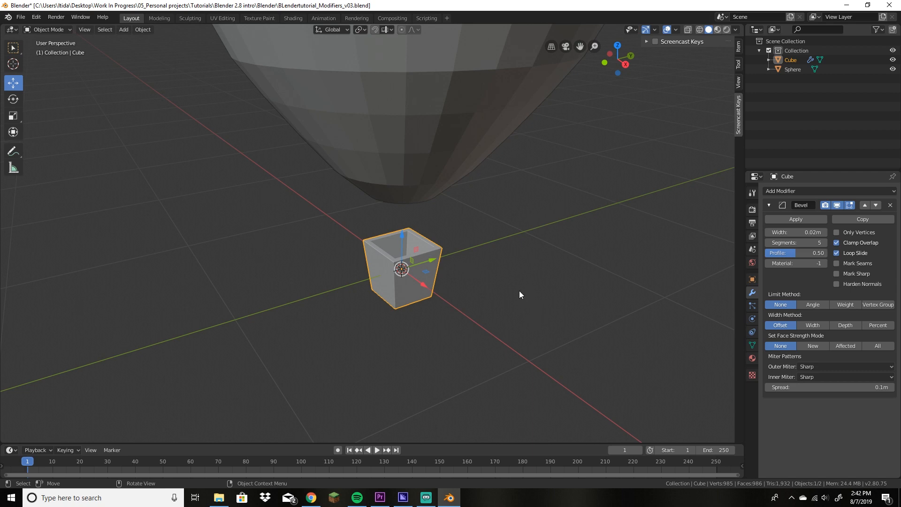
middle_click_drag(519, 291, 470, 275)
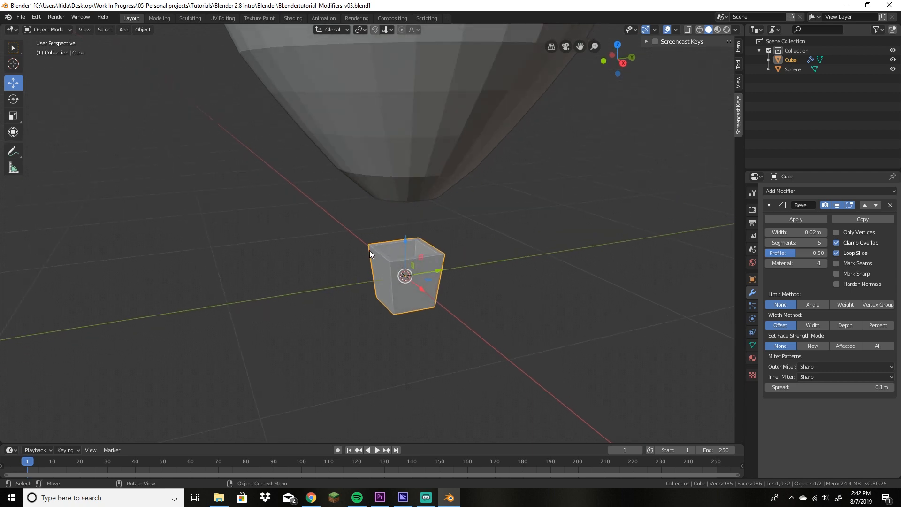
middle_click_drag(504, 235, 451, 188)
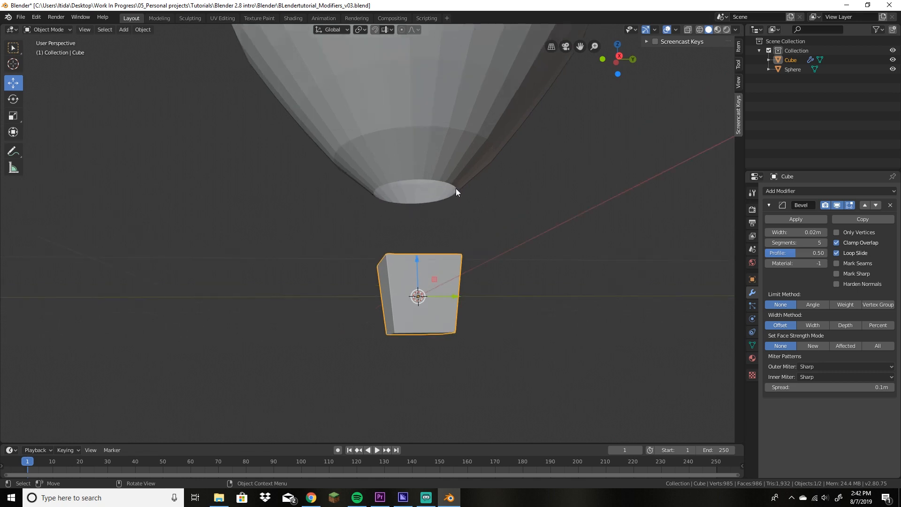
middle_click_drag(500, 183, 503, 202)
scroll(502, 203, "down", 5)
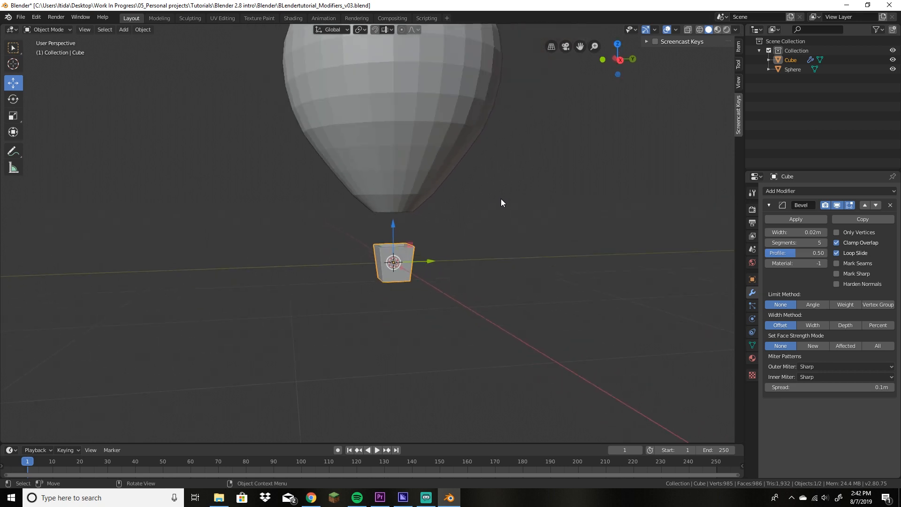
left_click(443, 139)
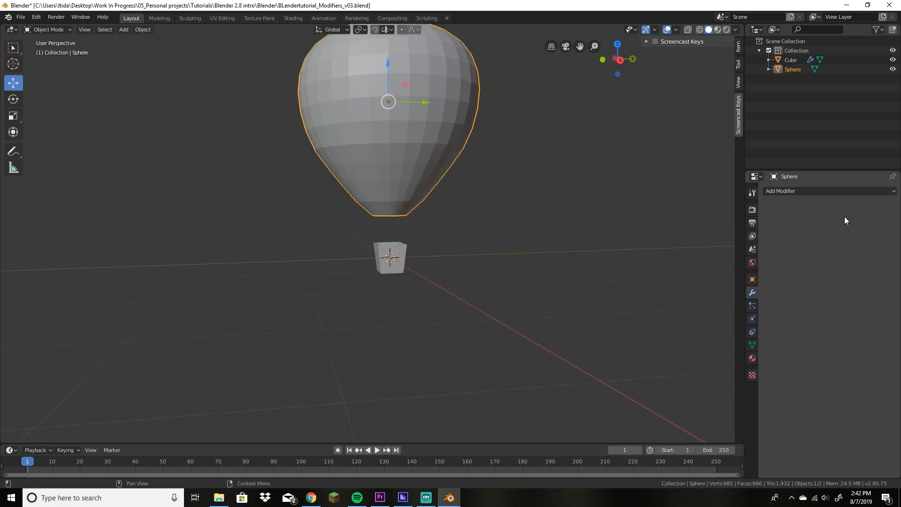
left_click(804, 194)
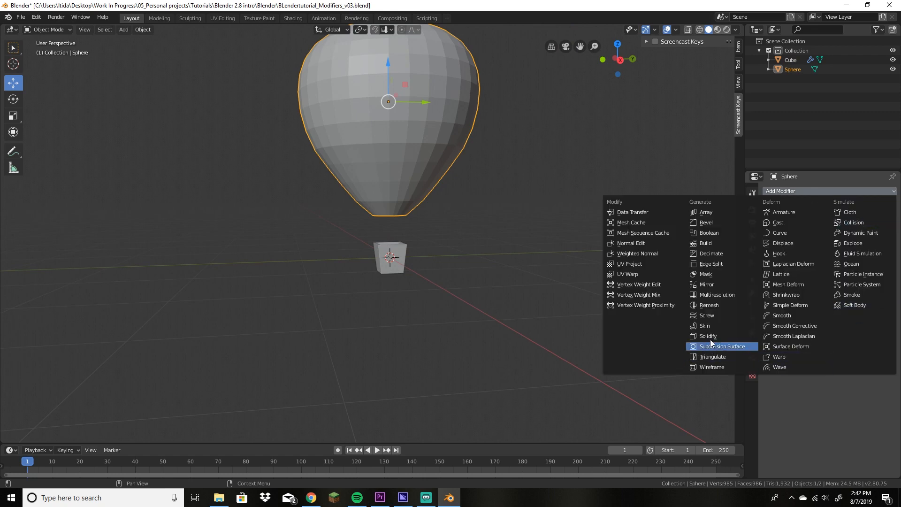
left_click(742, 347)
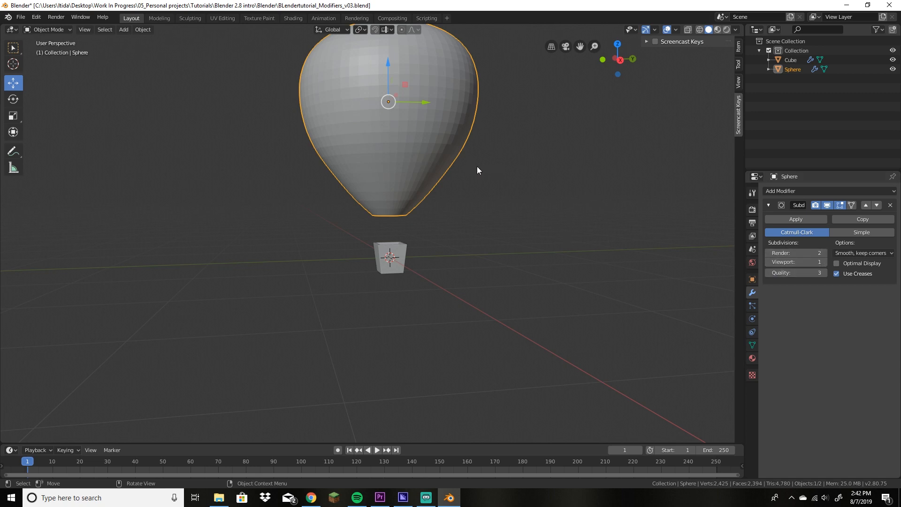
left_click(824, 262)
Step: Enable Screencast Keys and put the balloon in Edit Mode with edge selection, seen in top orthographic view
middle_click_drag(563, 128, 634, 208)
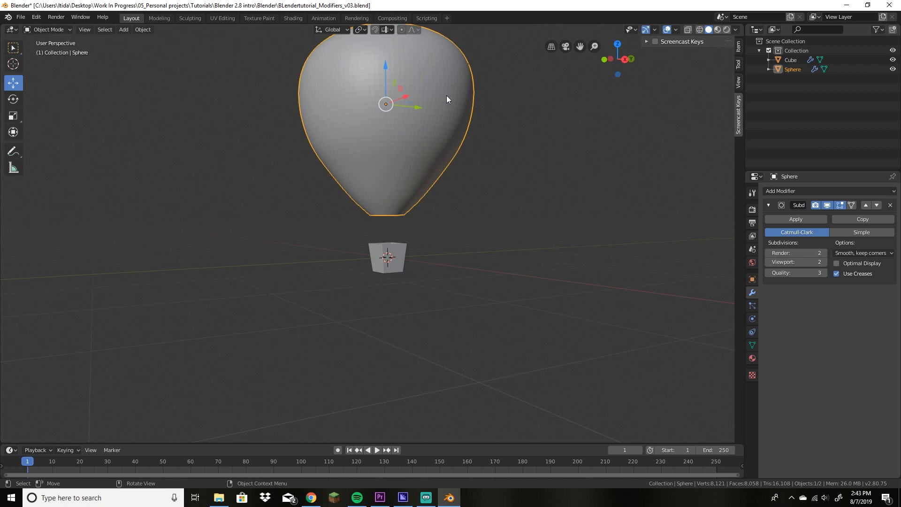
middle_click_drag(446, 95, 403, 86)
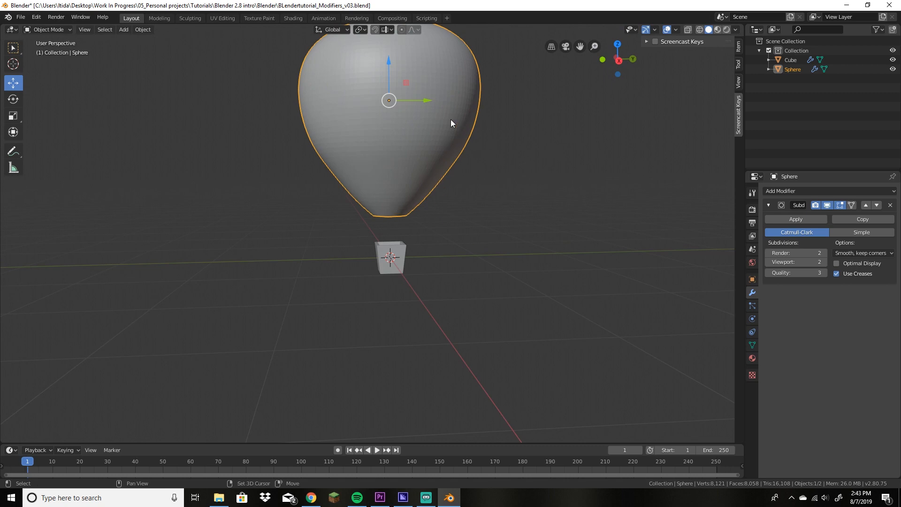
middle_click_drag(404, 120, 418, 198)
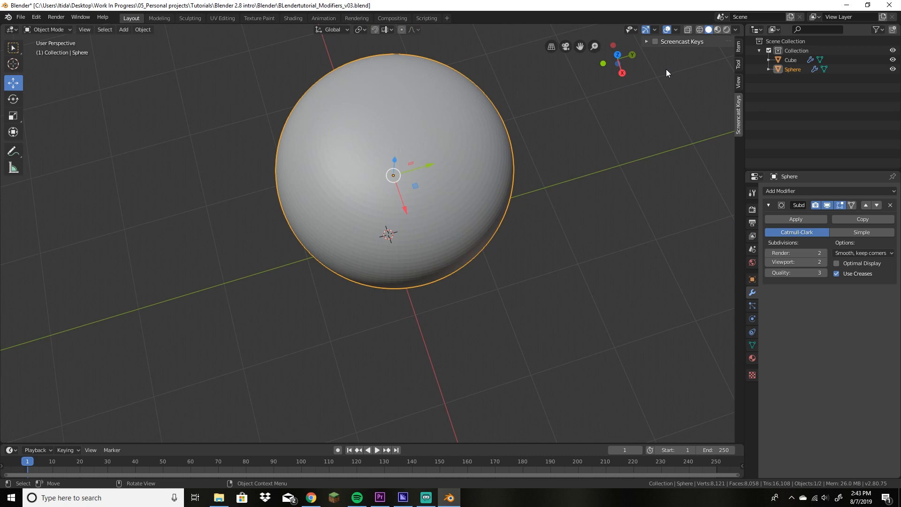
key("KP_7")
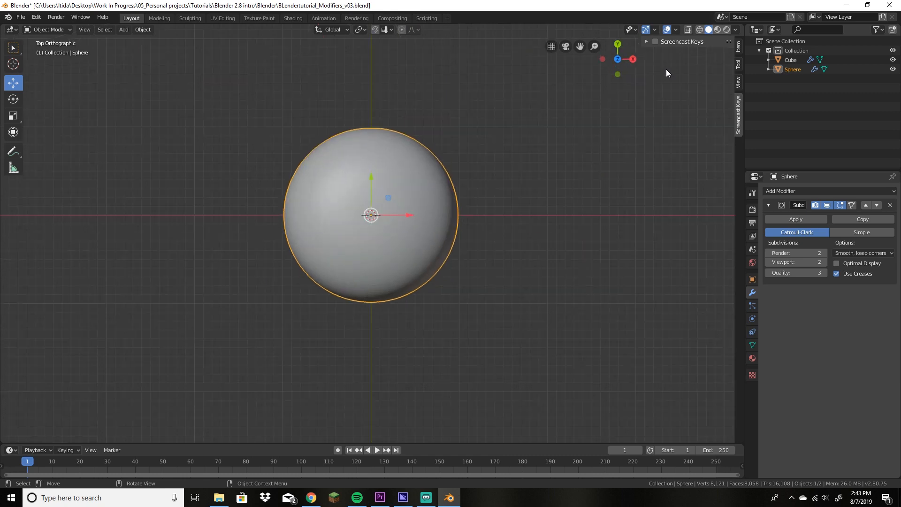
left_click(655, 41)
key("KP_7")
scroll(381, 224, "up", 2)
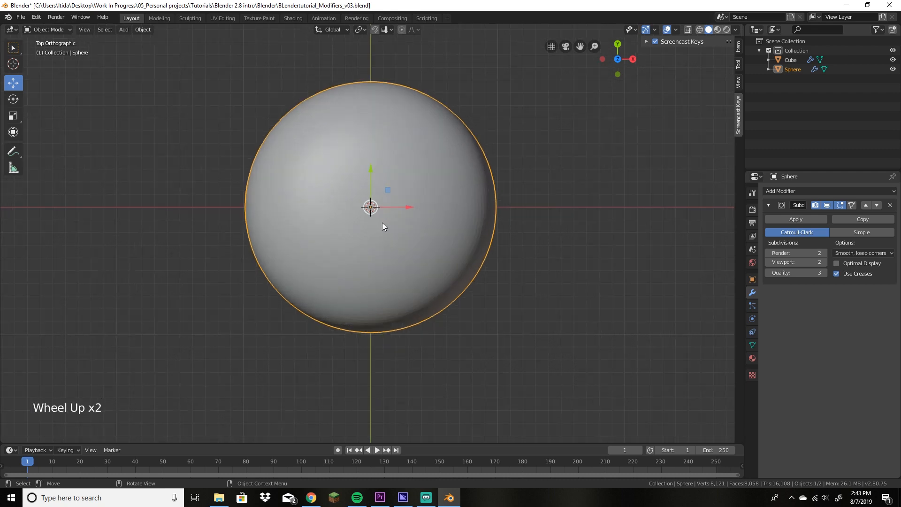
key("Tab")
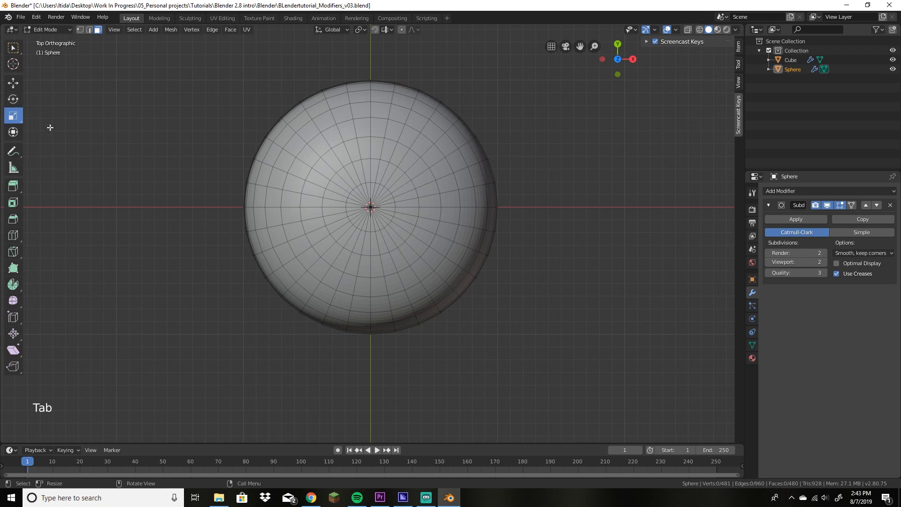
left_click(88, 28)
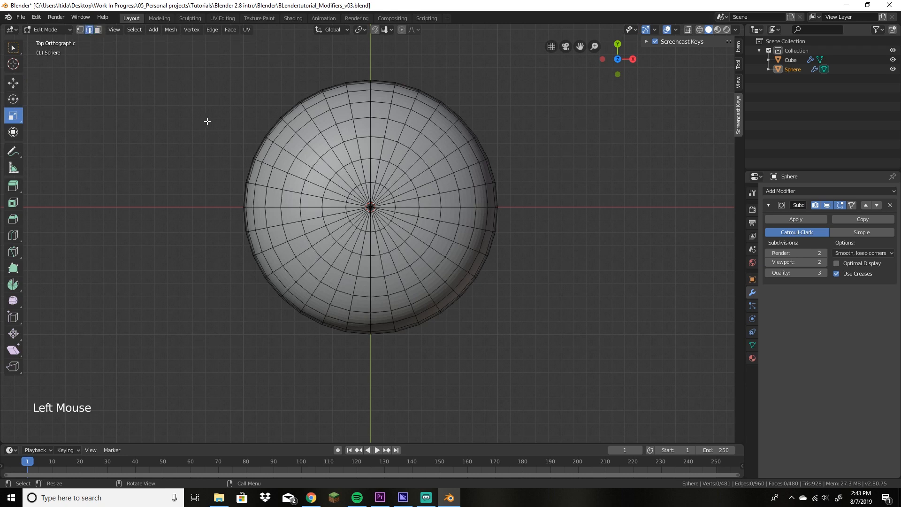
left_click(373, 164)
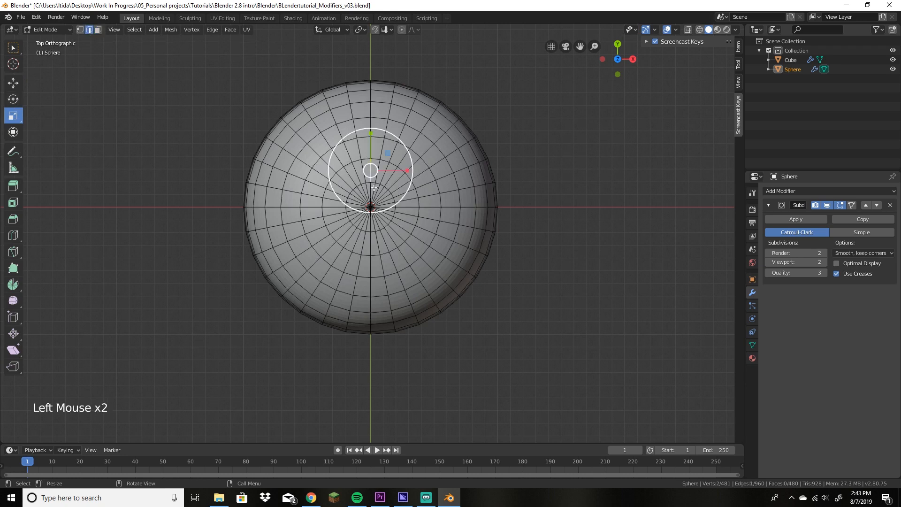
left_click(372, 242, "shift")
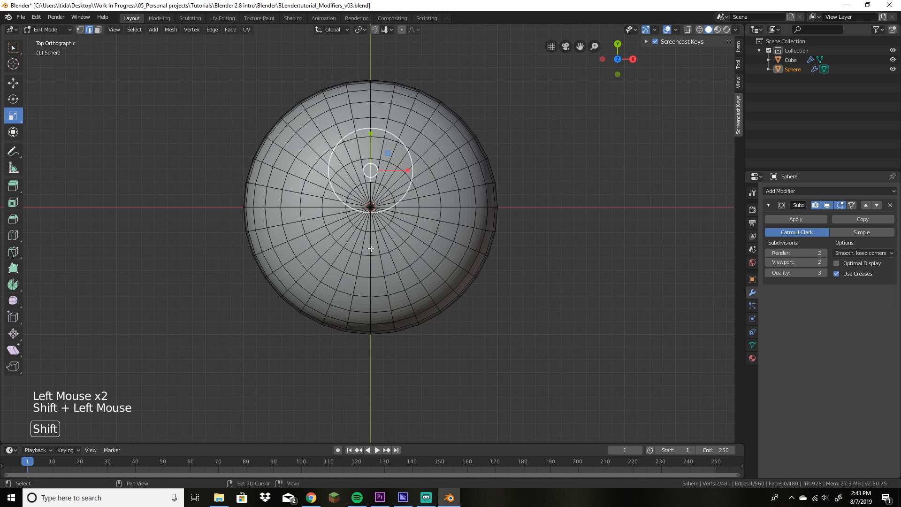
left_click(350, 210, "shift")
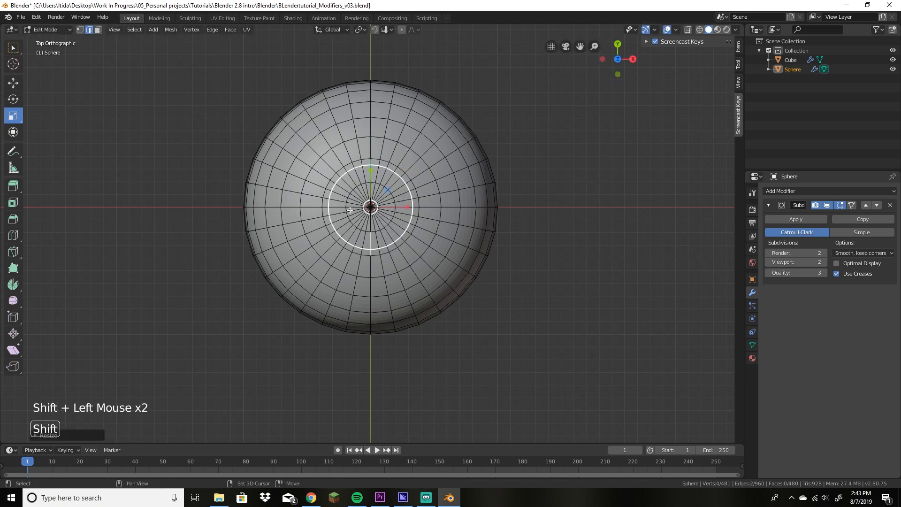
left_click(429, 207, "shift")
left_click(310, 208, "shift")
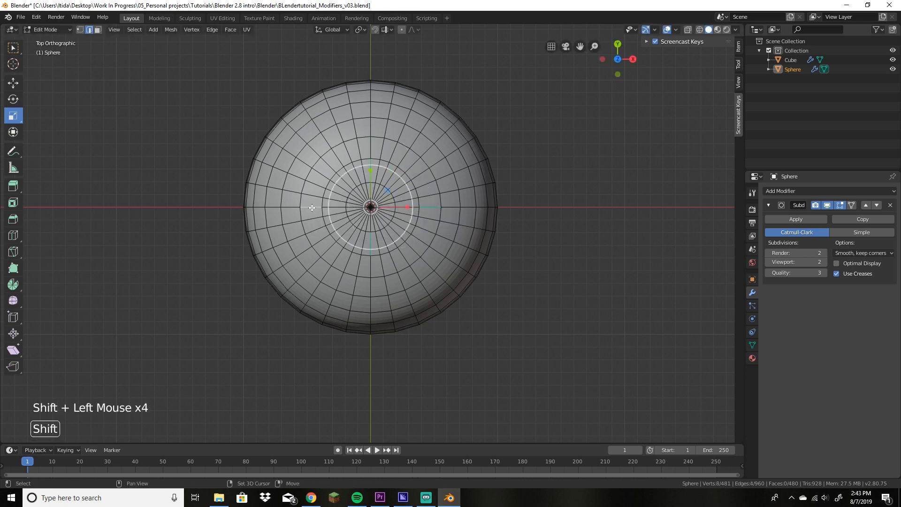
Step: Select spaced-out radial edges around the balloon's top pole, switching to the Select Box tool along the way
left_click(368, 264)
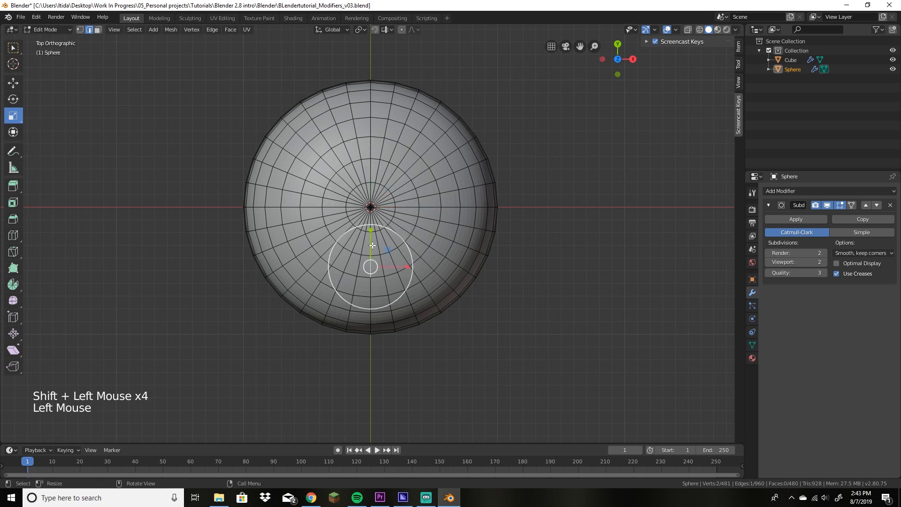
left_click(370, 149, "shift")
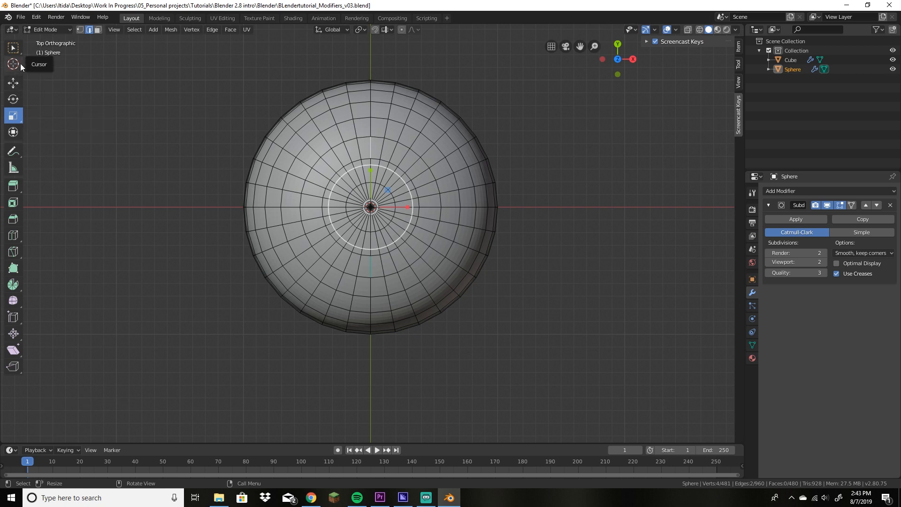
left_click(14, 48)
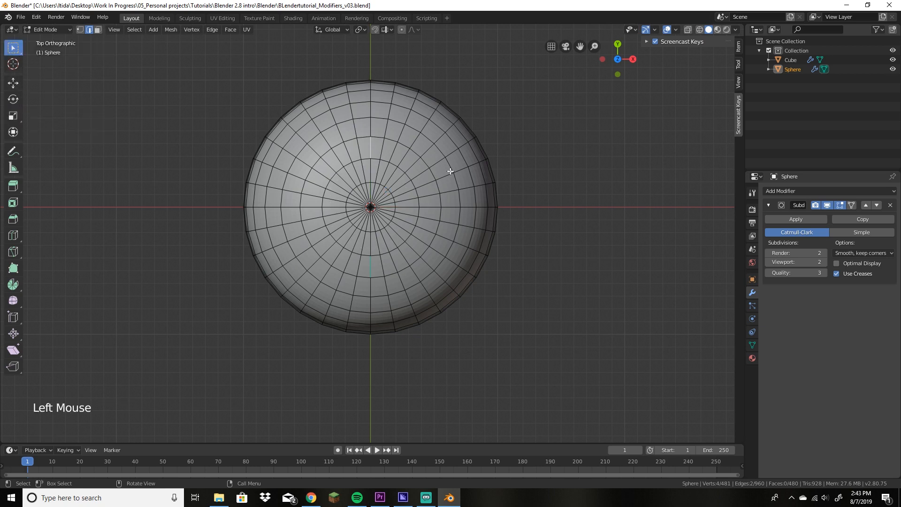
left_click(371, 243, "shift")
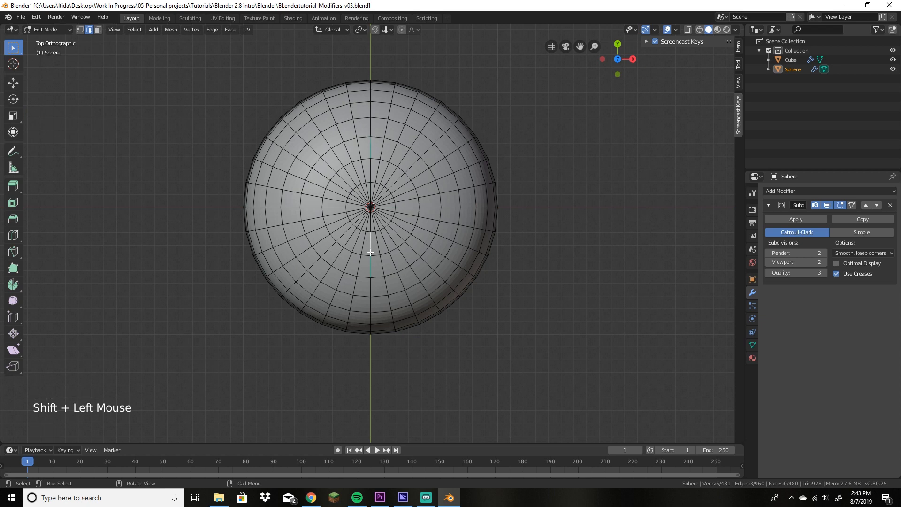
left_click(322, 209, "shift")
left_click(431, 205, "shift")
left_click(411, 167, "shift")
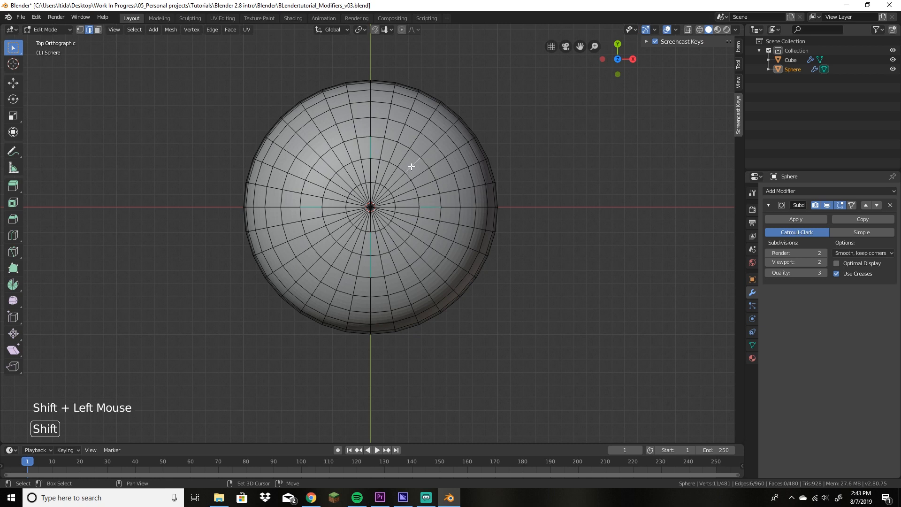
left_click(330, 249, "shift")
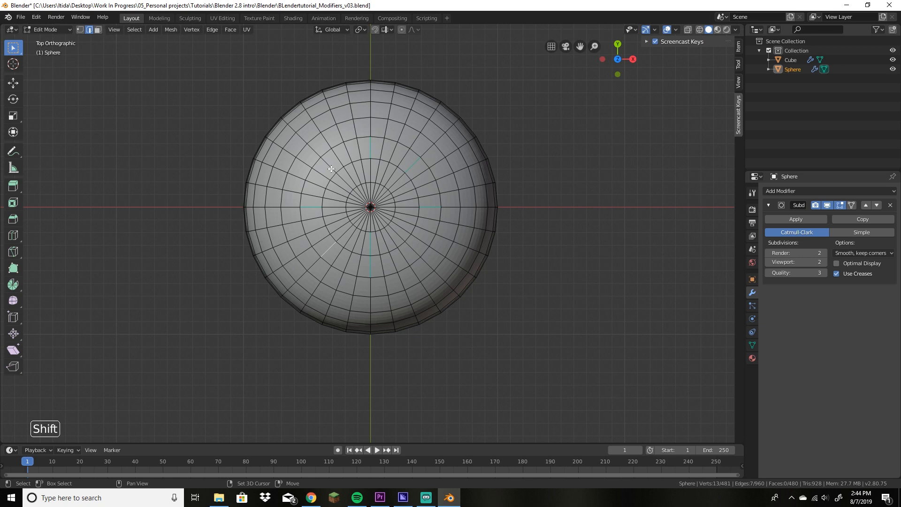
left_click(427, 237, "shift")
left_click(422, 244, "shift")
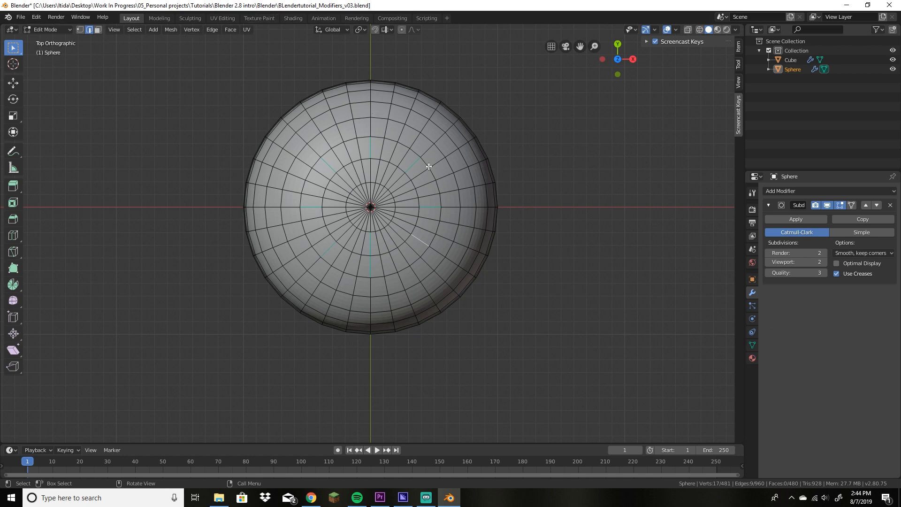
Step: Extend the selected radial edges on the balloon's top to full edge loops
middle_click_drag(560, 359, 565, 262)
middle_click_drag(564, 106, 563, 203)
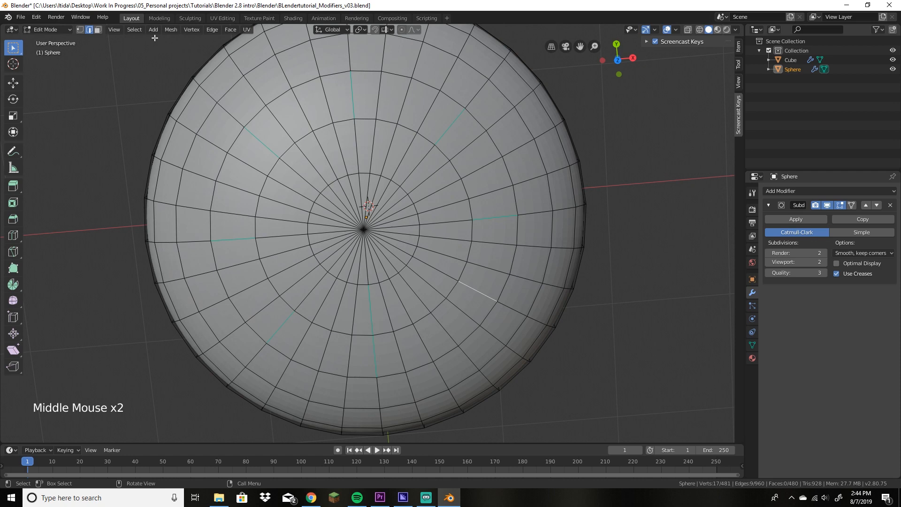
left_click(134, 29)
mouse_move(192, 178)
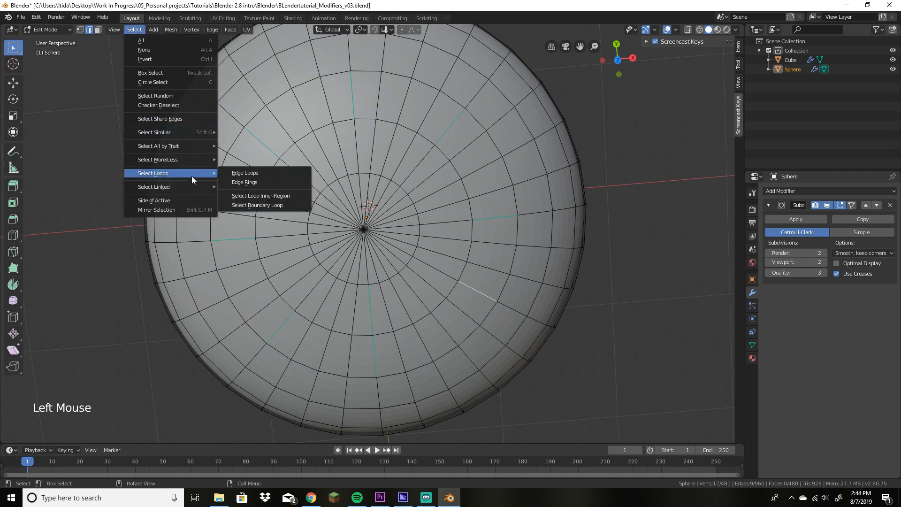
left_click(252, 172)
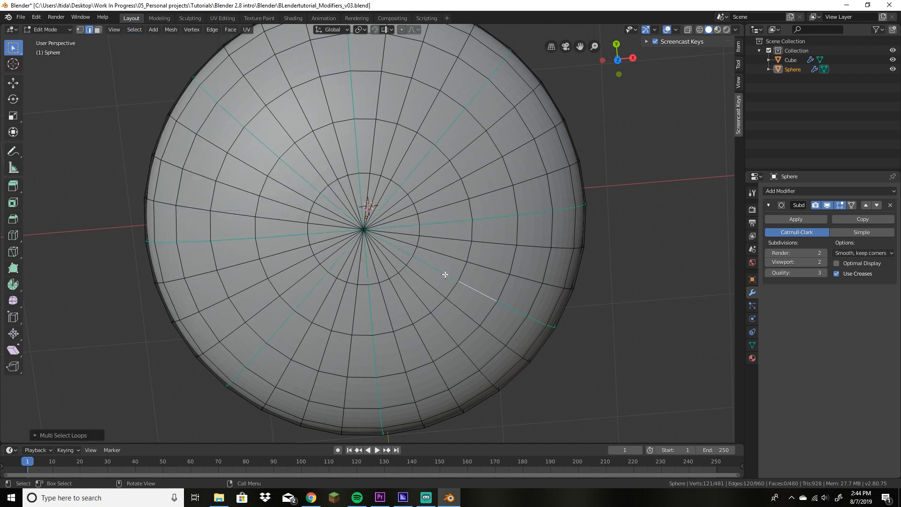
Step: Try to scale the balloon's selected vertical edge loops inward with the Scale tool, and undo it
middle_click_drag(443, 275, 494, 181)
scroll(494, 182, "down", 3)
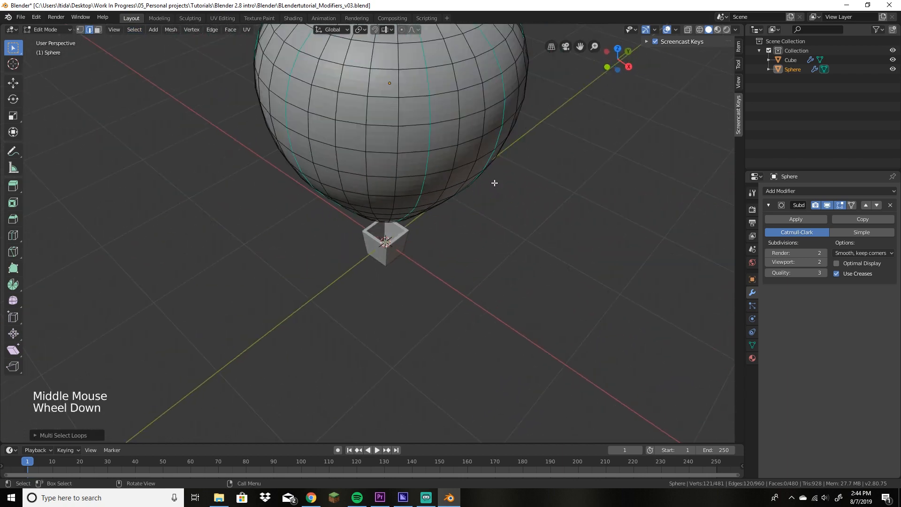
left_click(13, 116)
left_click_drag(598, 175, 582, 170)
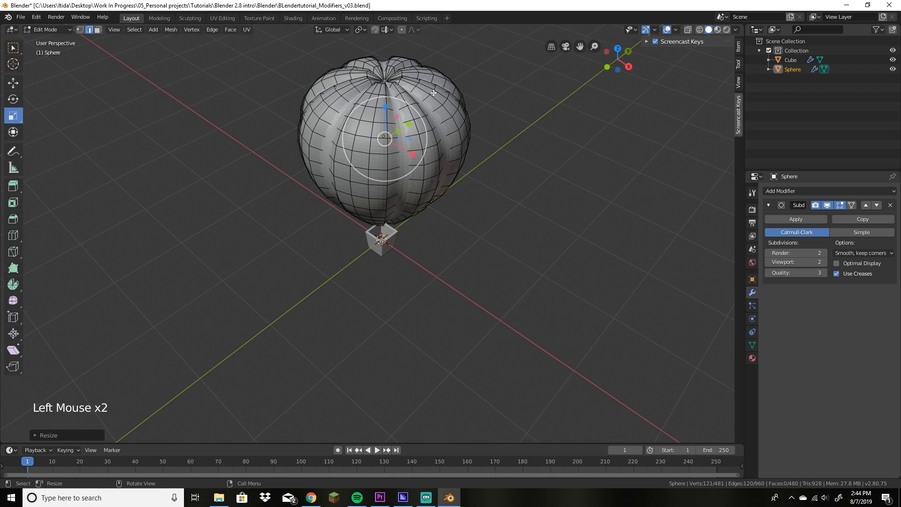
key("ctrl+z")
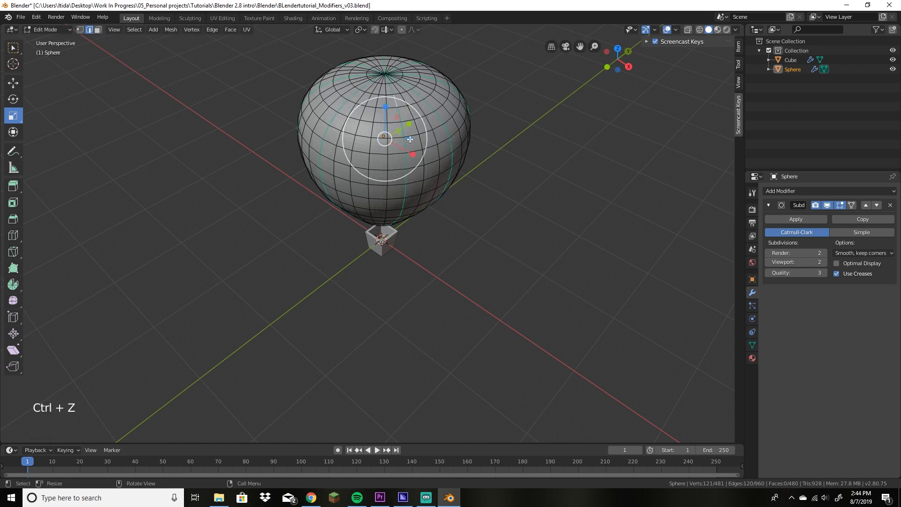
Step: Try to shrink the selected loops in the XY plane only, check the grooves from above, and undo the scaling
left_click_drag(410, 139, 409, 142)
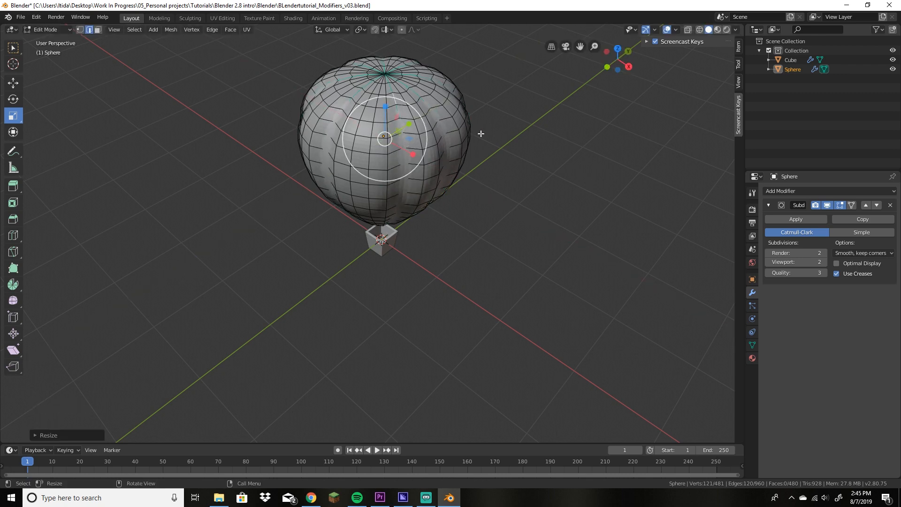
middle_click_drag(479, 133, 445, 167)
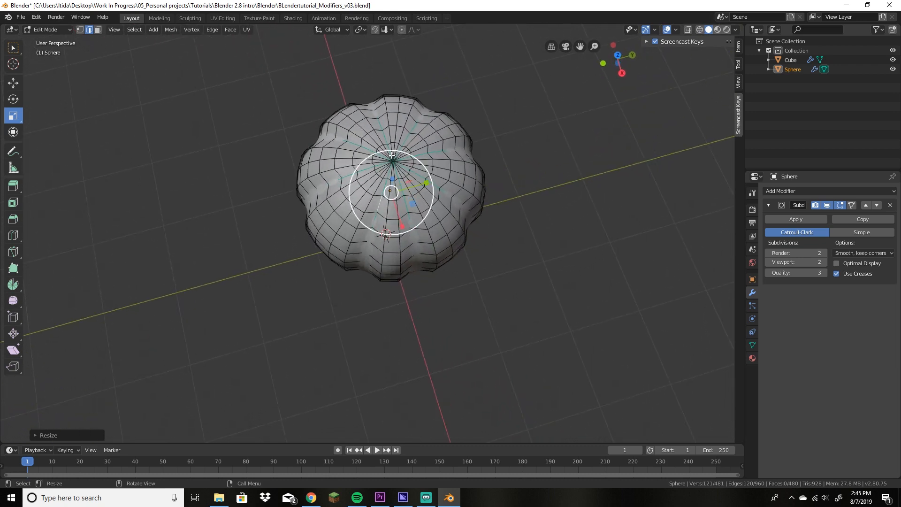
key("ctrl+z")
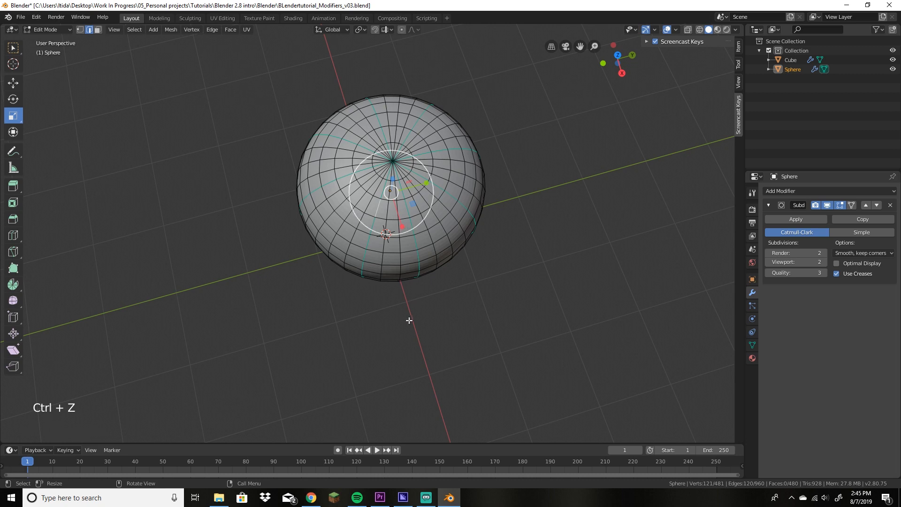
Step: Clear the whole edge selection on the balloon while staying in edge selection mode
mouse_move(466, 315)
middle_mouse_down()
mouse_move(529, 328)
mouse_move(516, 326)
middle_mouse_up()
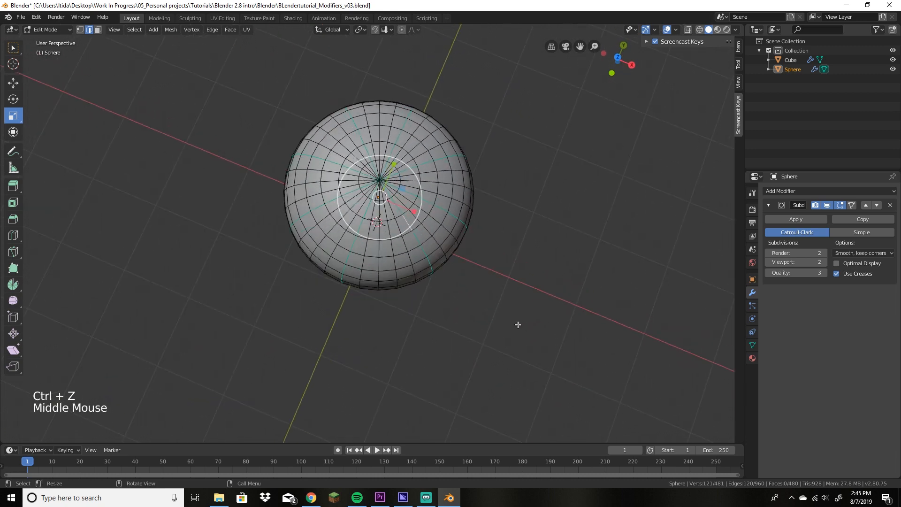
key("z")
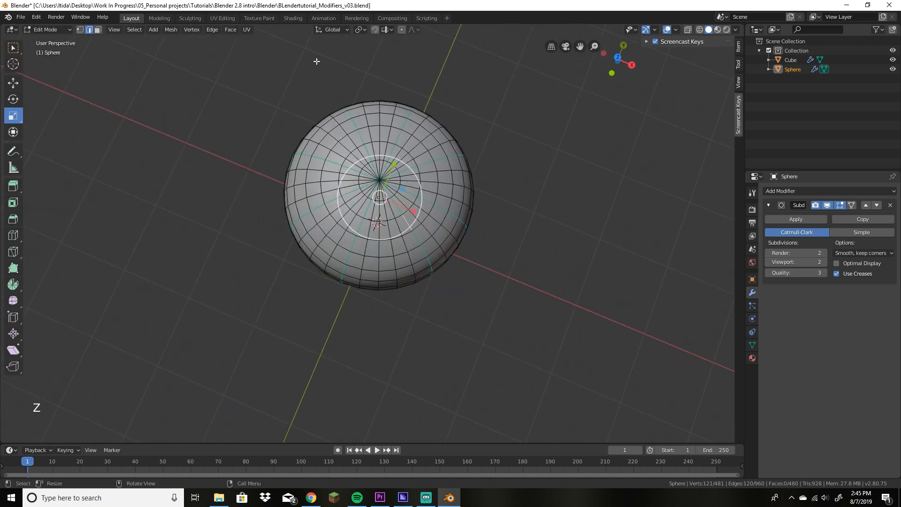
left_click(81, 31)
left_click(90, 31)
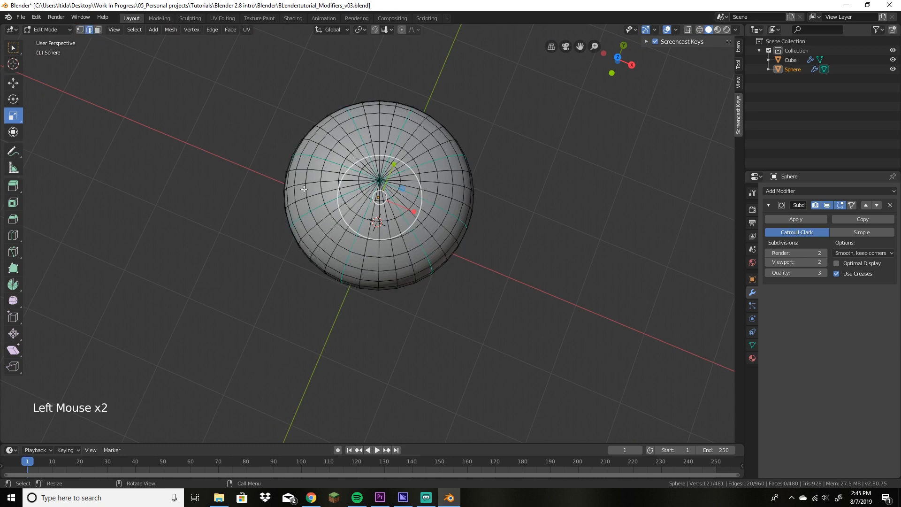
key("a")
key("a")
key("a")
key("a")
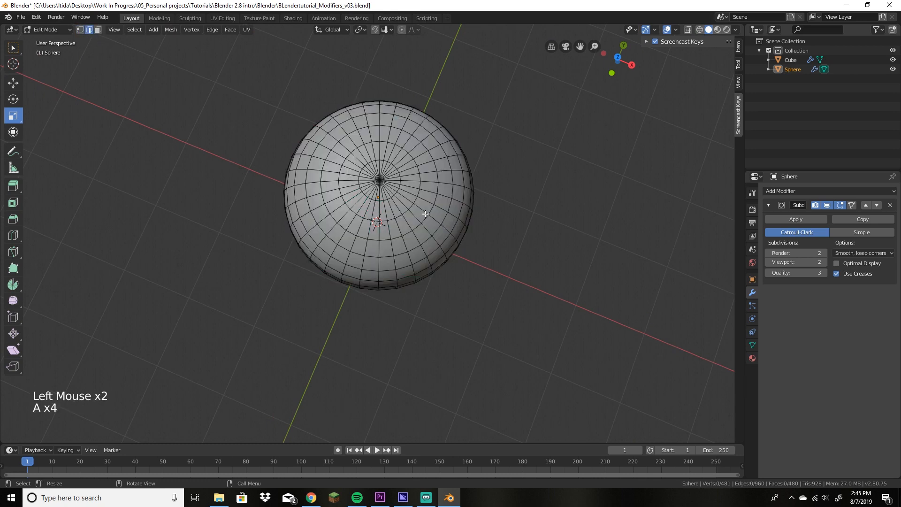
Step: In top orthographic view, select eight evenly spaced radial edges, every fourth one, between the first and second rings around the balloon's pole
middle_click_drag(425, 214, 342, 258)
scroll(345, 258, "up", 2)
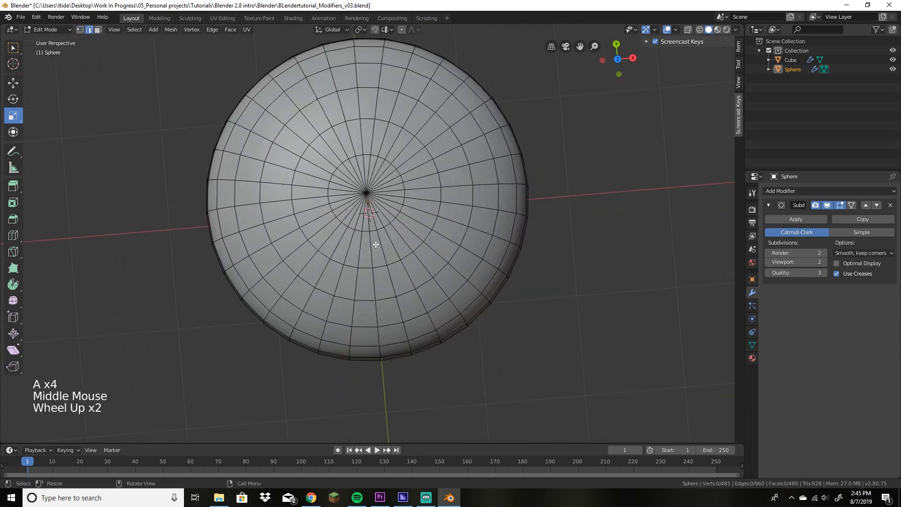
key("KP_7")
scroll(371, 244, "up", 2)
left_click(369, 249)
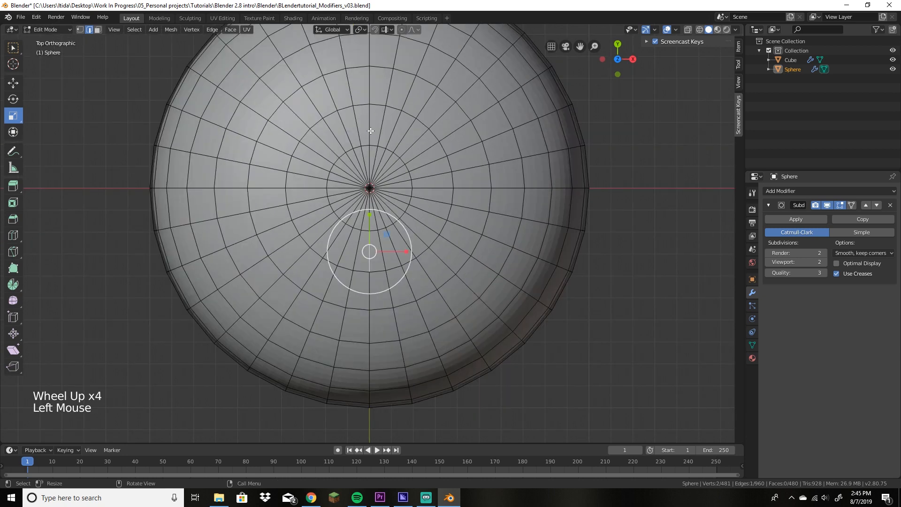
left_click(371, 131, "shift")
left_click(437, 189, "shift")
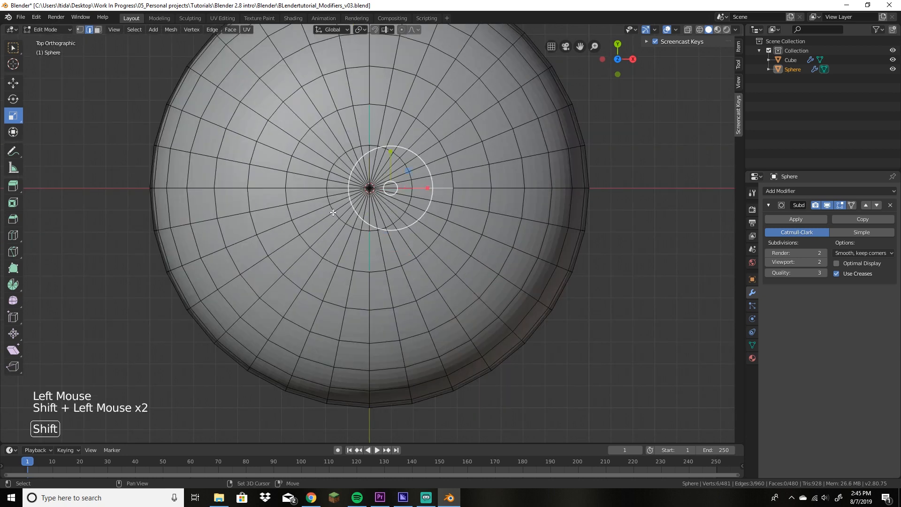
left_click(304, 190, "shift")
left_click(324, 140, "shift")
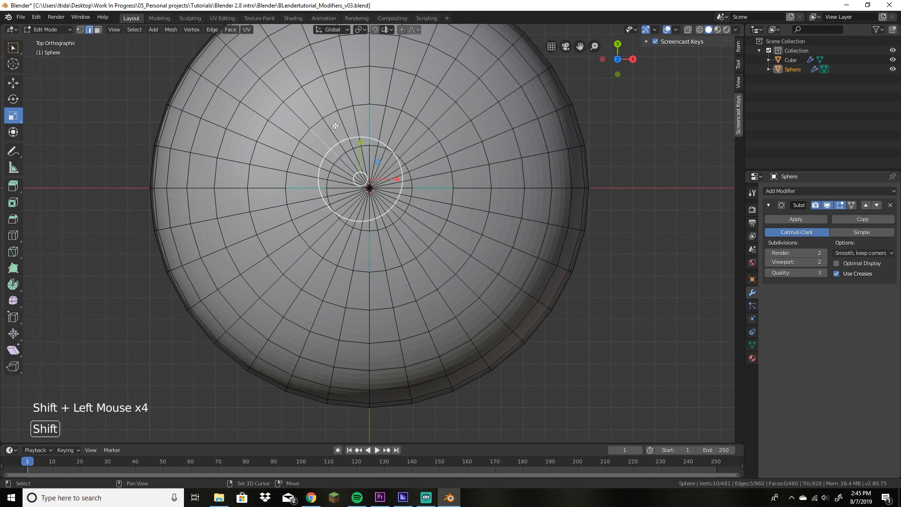
left_click(423, 134, "shift")
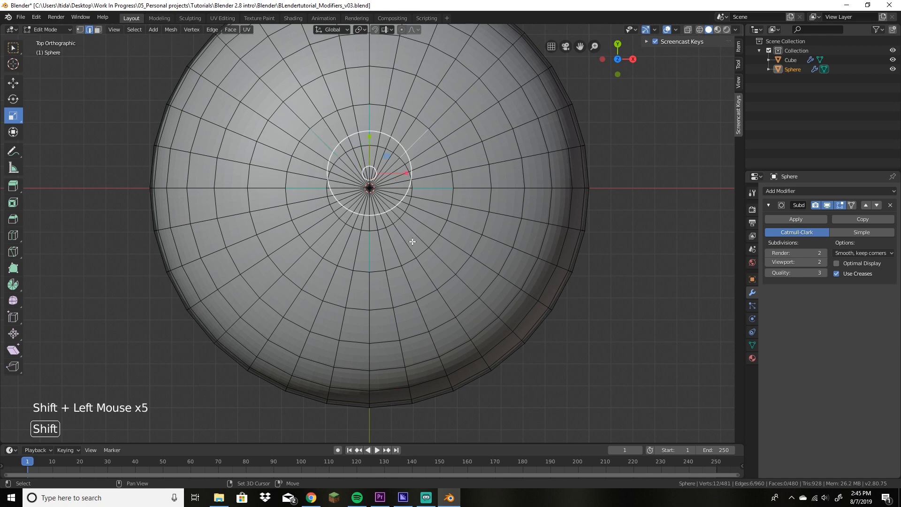
left_click(416, 238, "shift")
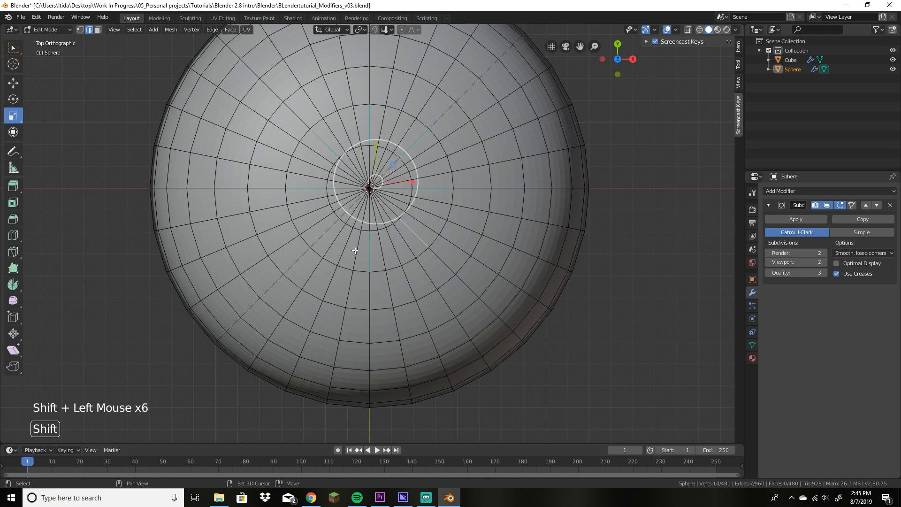
left_click(322, 237, "shift")
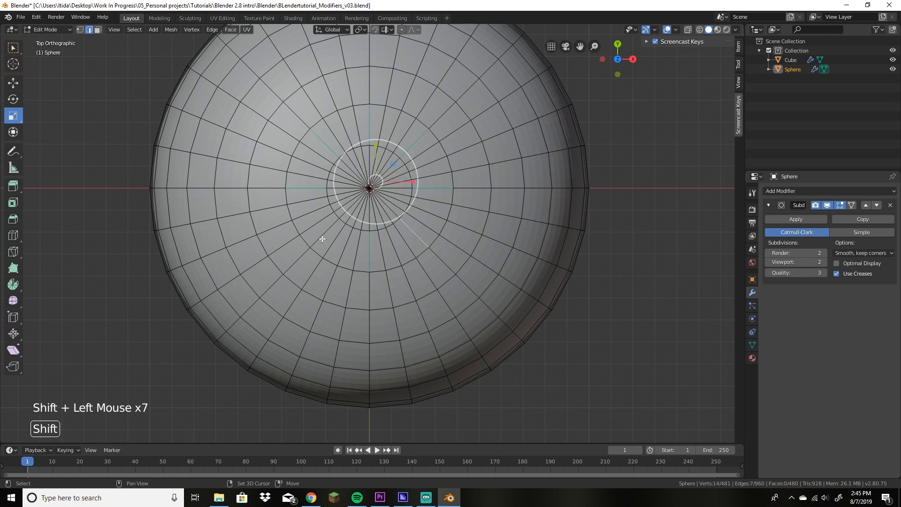
Step: Extend the eight selected radial edges to full edge loops running down the balloon
left_click(129, 30)
mouse_move(160, 171)
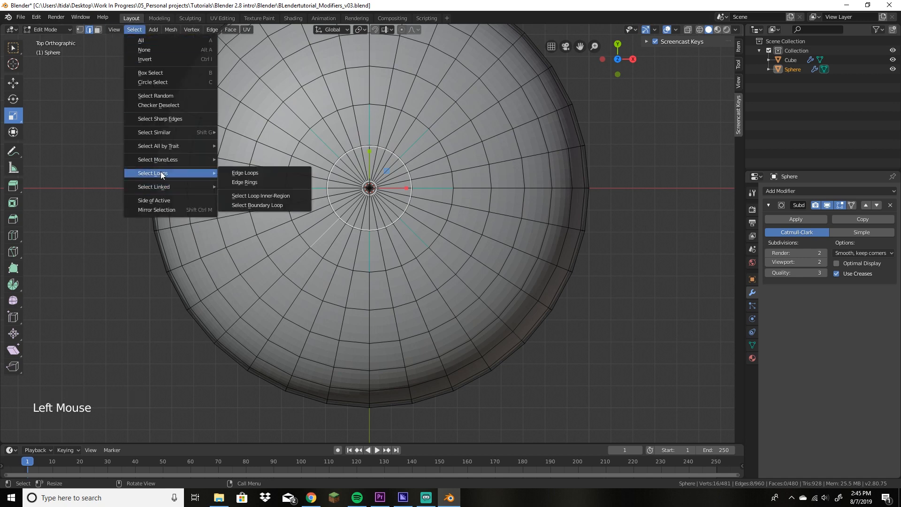
left_click(263, 174)
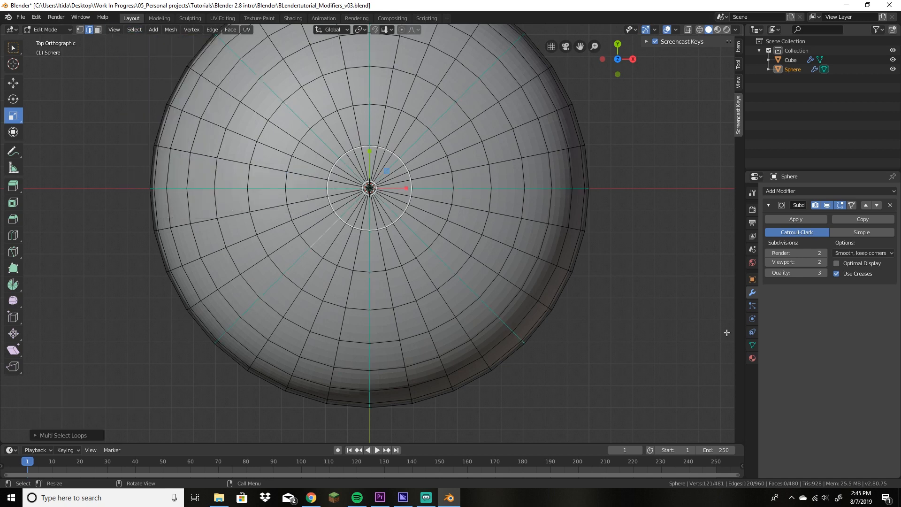
Step: Scale the eight vertical edge loops slightly inward in the XY plane to form grooves between the balloon's panels
middle_click_drag(727, 332, 571, 295)
scroll(559, 280, "down", 2)
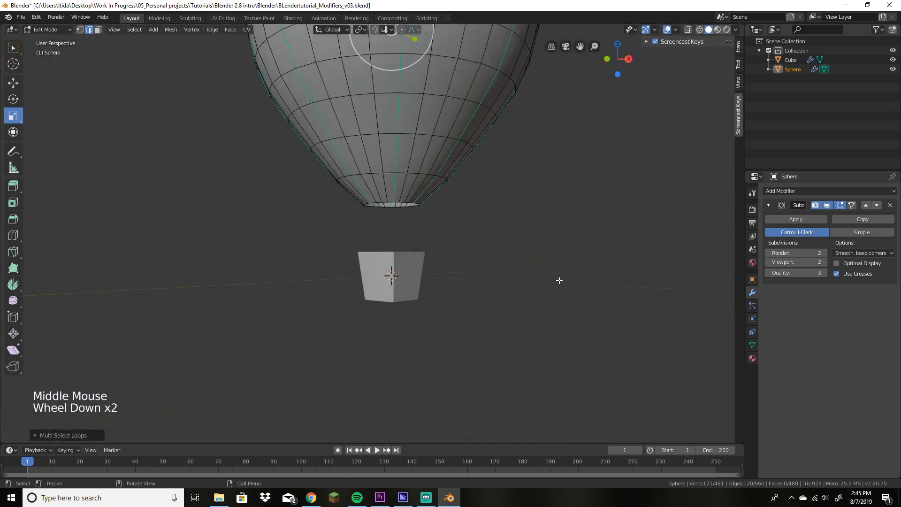
scroll(559, 280, "down", 2)
middle_click_drag(519, 141, 516, 207)
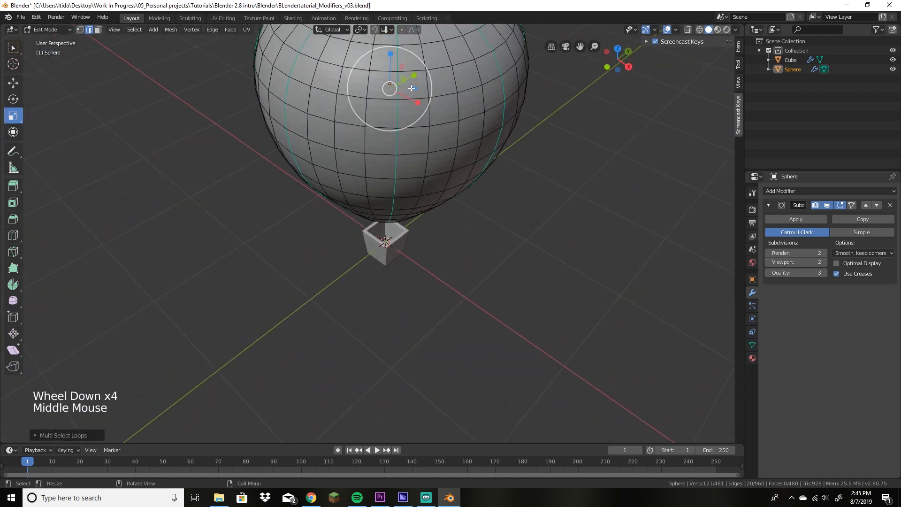
left_click_drag(412, 88, 409, 92)
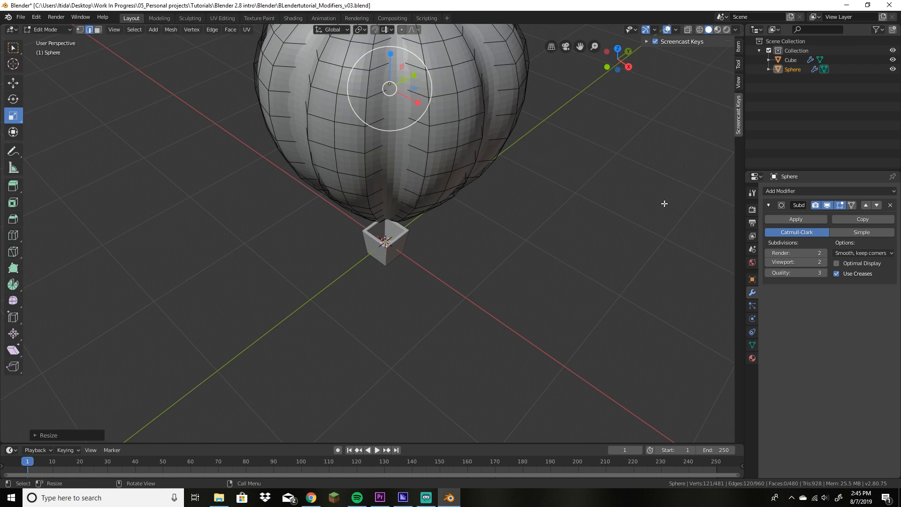
Step: Return the balloon to Object Mode and check its ribbed shape from the side and from above
scroll(660, 201, "down", 2)
middle_click_drag(524, 202, 581, 164)
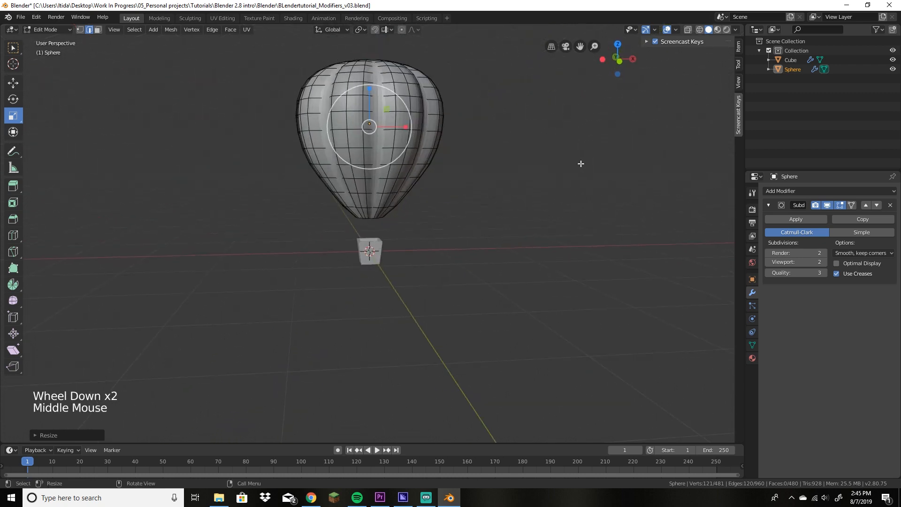
key("Tab")
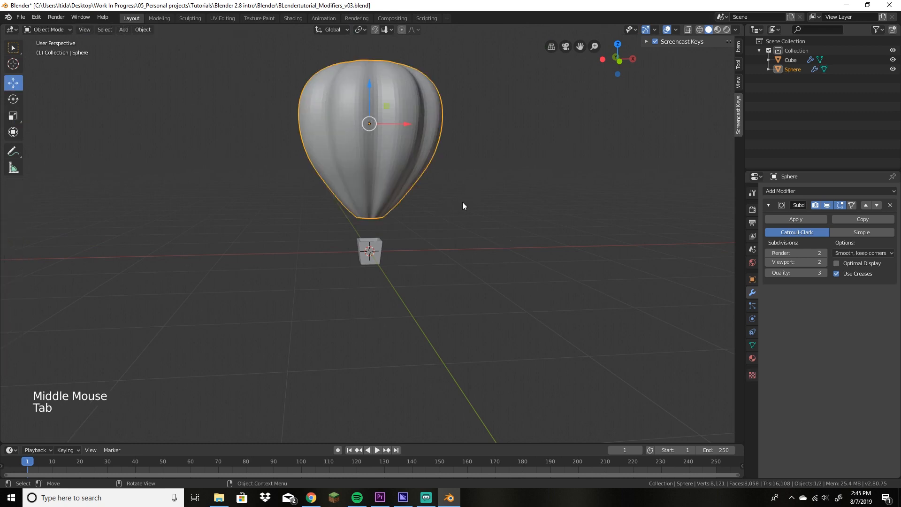
middle_click_drag(462, 206, 344, 137)
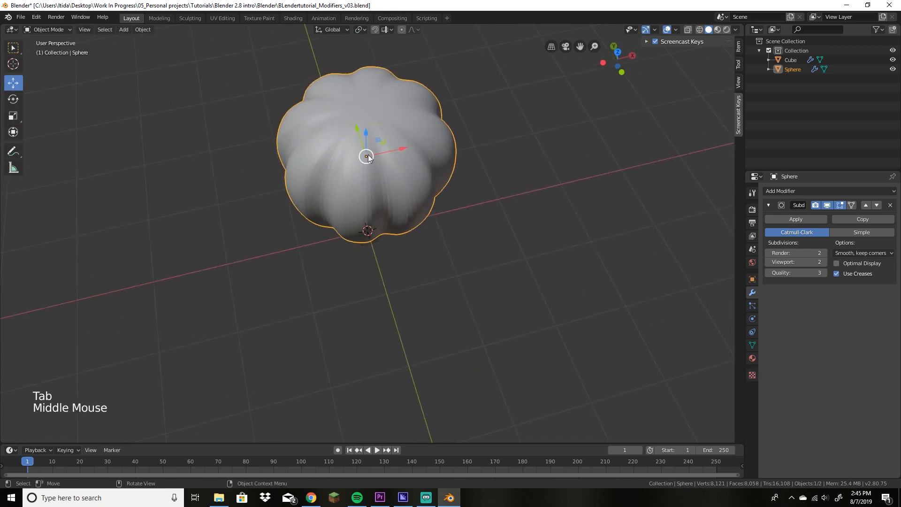
Step: Switch the balloon to Edit Mode and activate the Loop Cut tool
middle_click_drag(386, 169, 464, 271)
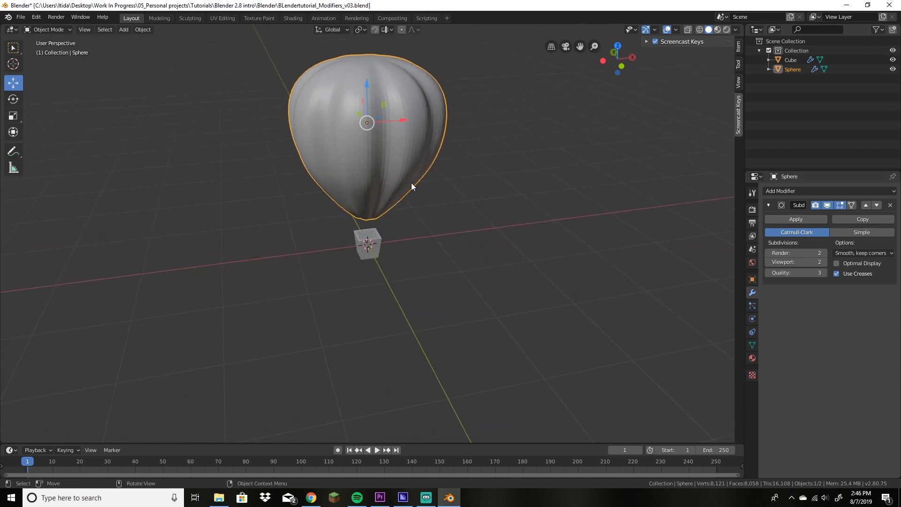
scroll(409, 198, "up", 2)
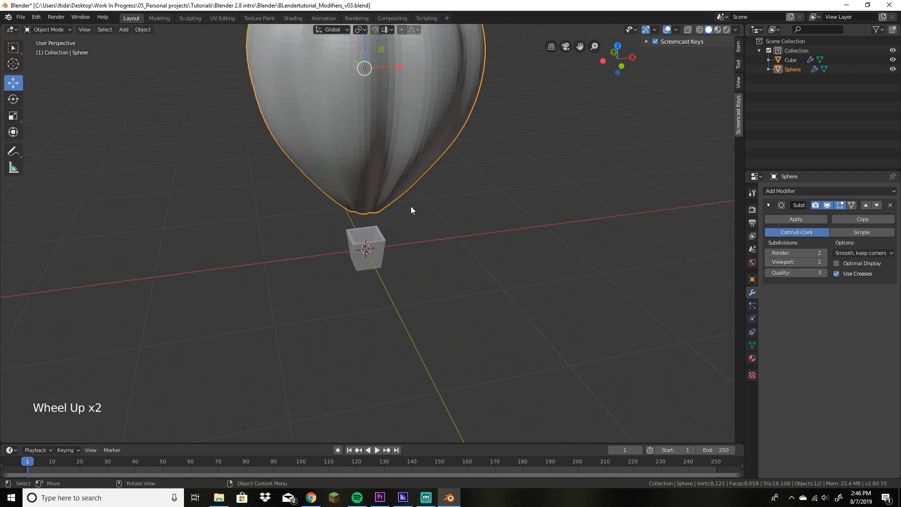
middle_click_drag(410, 207, 503, 244, "shift")
key("Tab")
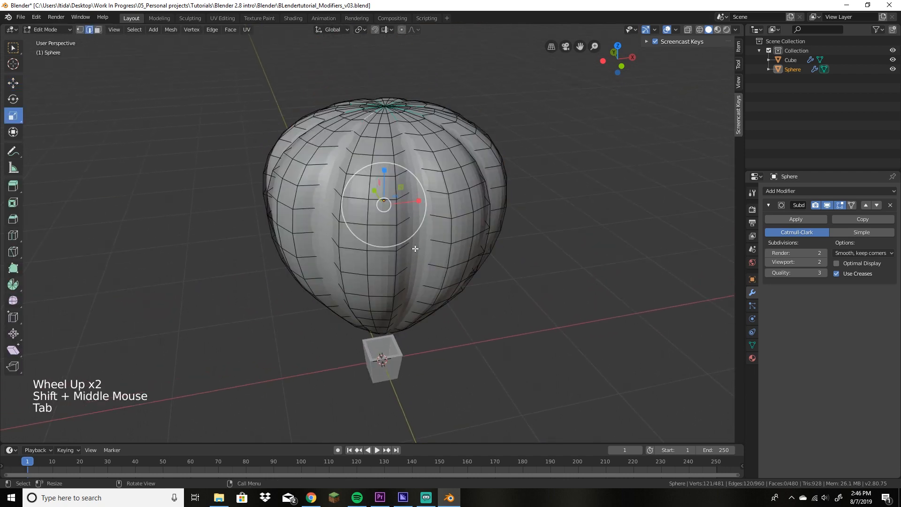
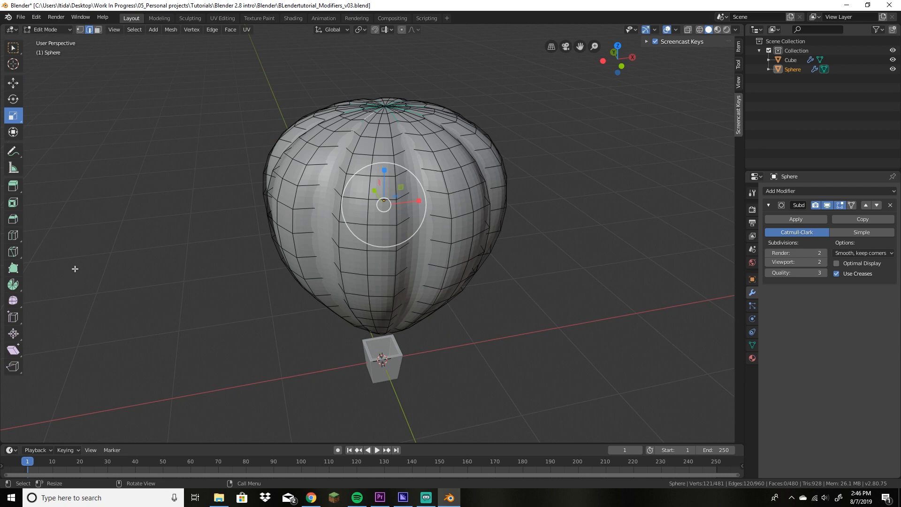
left_click(13, 235)
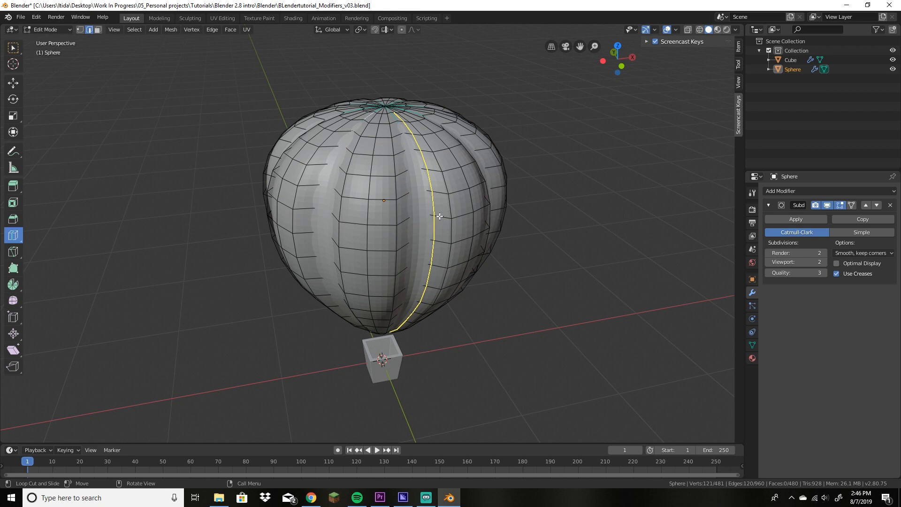
left_click(440, 216)
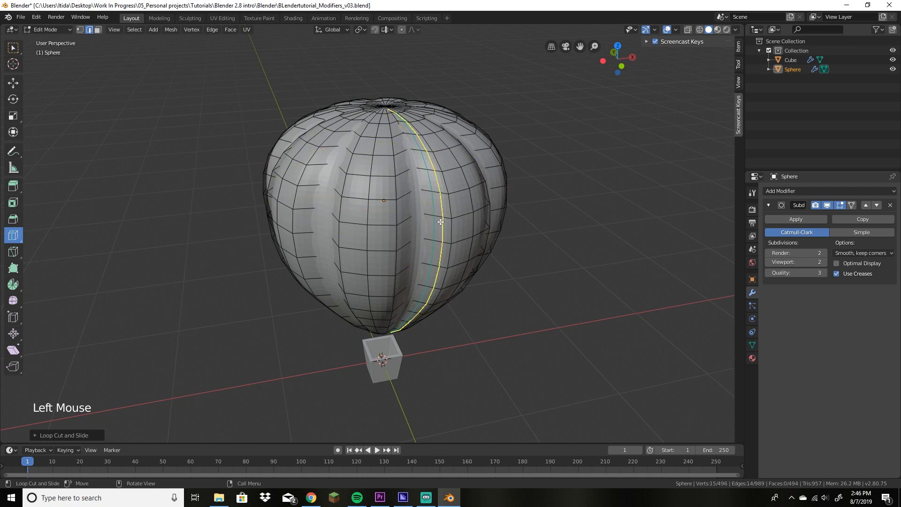
key("ctrl+z")
key("ctrl+z")
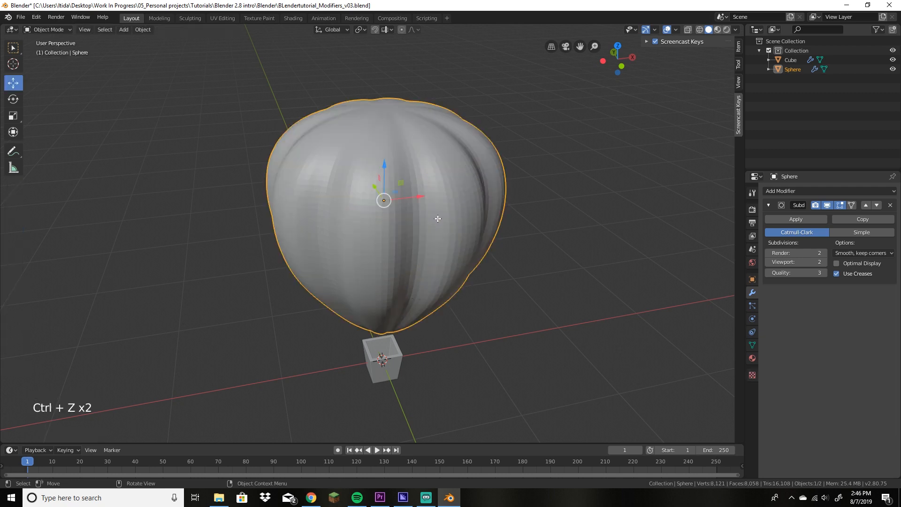
Step: In Edit Mode, add a vertical loop cut on both sides of each of the balloon's eight grooves, slid tight against the groove edge
key("Tab")
left_click(431, 217)
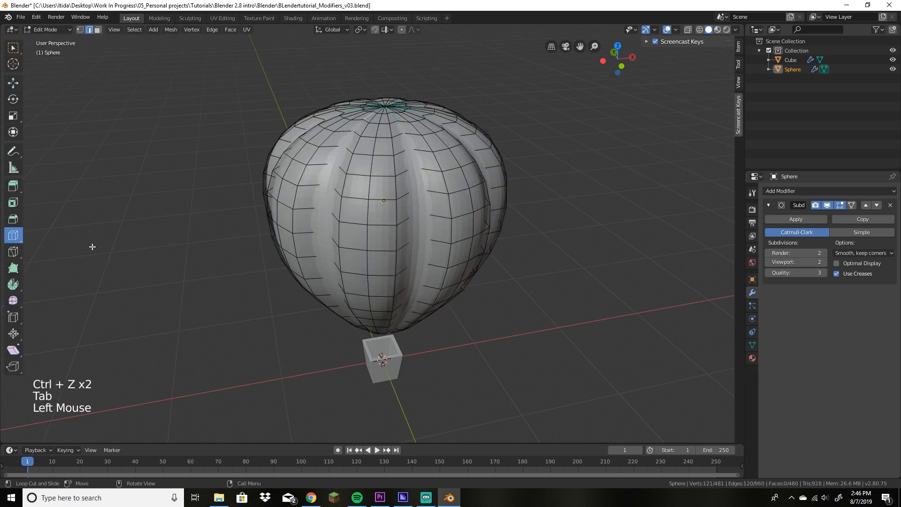
left_click(428, 218)
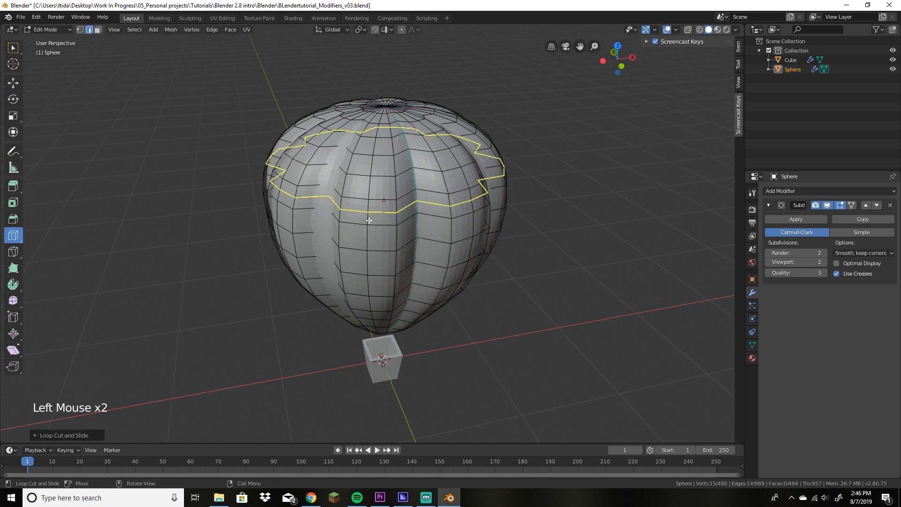
middle_click_drag(537, 224, 507, 230)
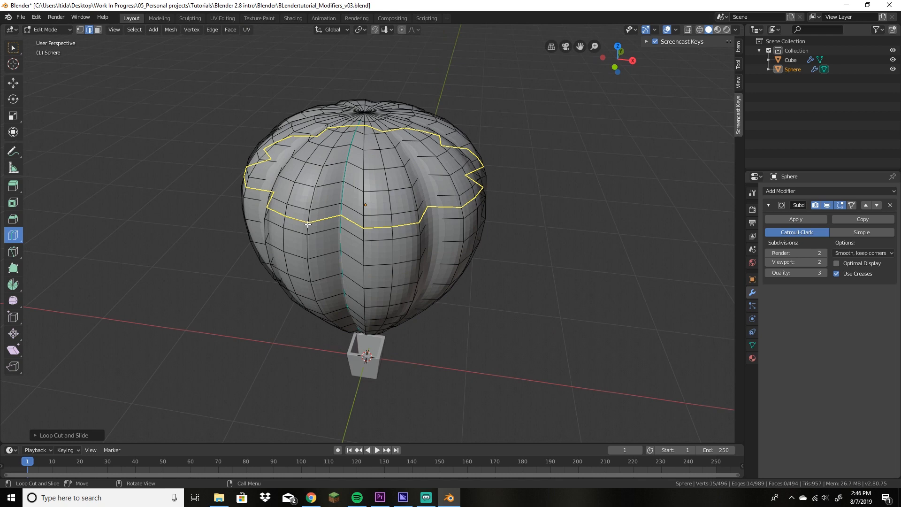
left_click_drag(323, 231, 376, 248)
middle_click_drag(453, 374, 511, 354)
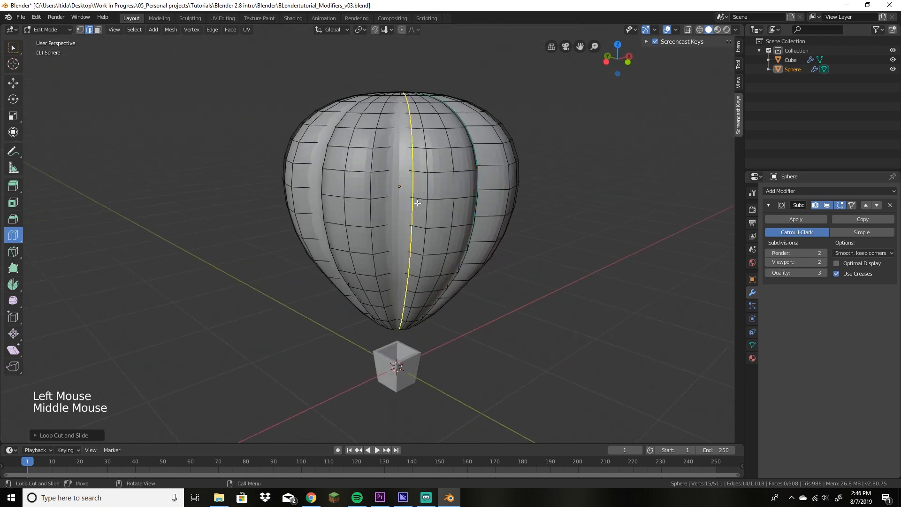
left_click_drag(409, 199, 397, 199)
left_click(382, 200)
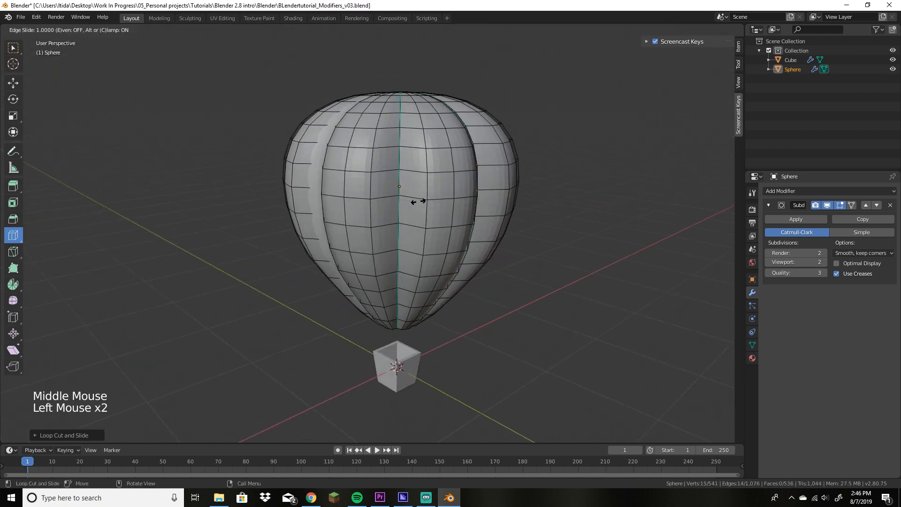
middle_click_drag(416, 201, 435, 183)
mouse_move(435, 184)
left_mouse_down()
mouse_move(396, 183)
mouse_move(436, 188)
left_mouse_up()
middle_click_drag(432, 225, 503, 251)
left_click_drag(443, 195, 426, 196)
middle_click_drag(432, 196, 374, 186)
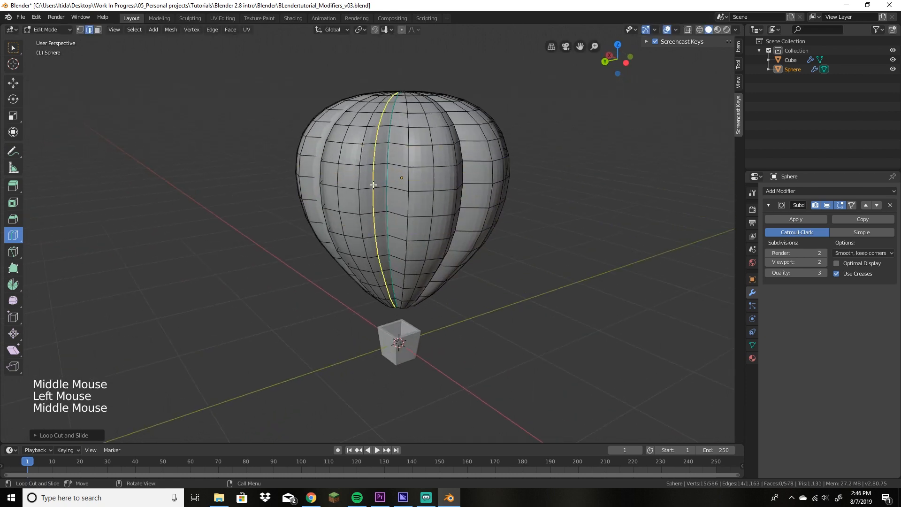
left_click_drag(374, 185, 398, 188)
middle_click_drag(397, 188, 427, 205)
left_click_drag(394, 193, 365, 189)
middle_click_drag(366, 189, 330, 188)
left_click_drag(330, 188, 381, 192)
middle_click_drag(420, 240, 526, 240)
left_click_drag(386, 184, 362, 187)
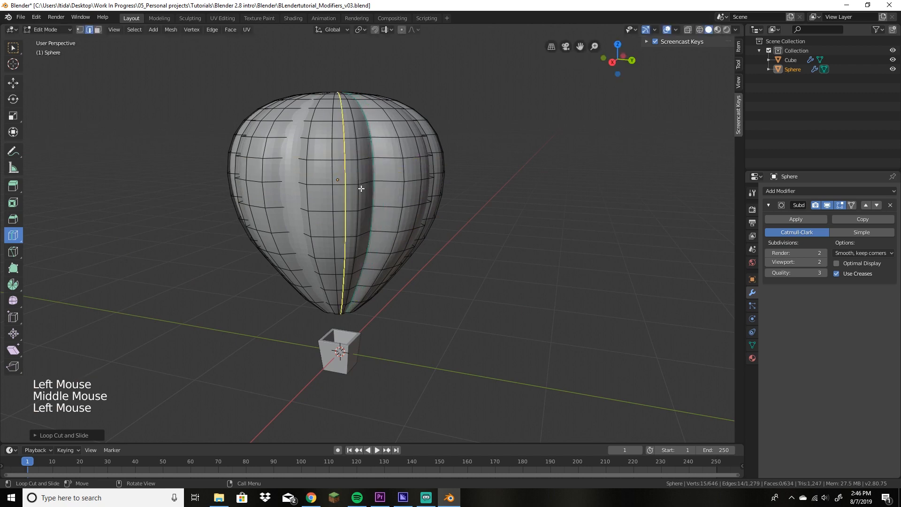
middle_click_drag(361, 187, 521, 245)
left_click_drag(314, 182, 334, 184)
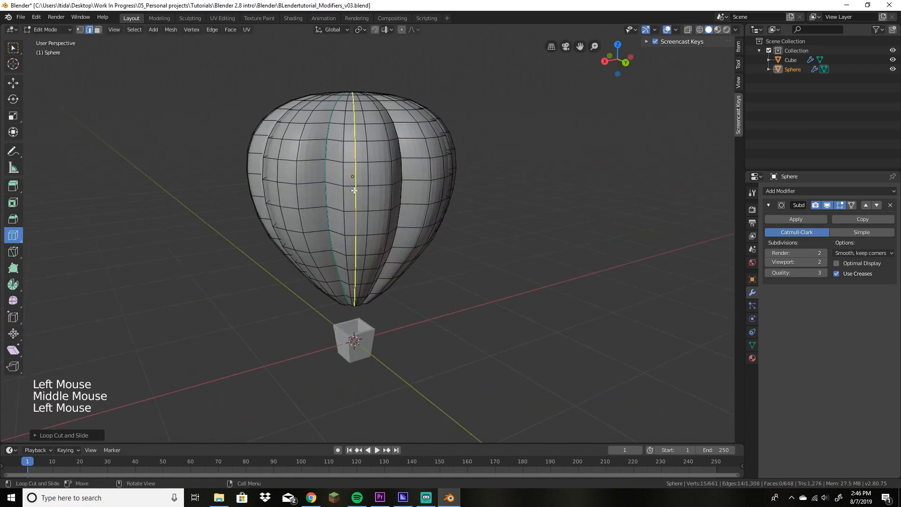
middle_click_drag(415, 262, 498, 267)
left_click_drag(349, 187, 361, 187)
left_click_drag(366, 187, 390, 191)
middle_click_drag(399, 249, 459, 282)
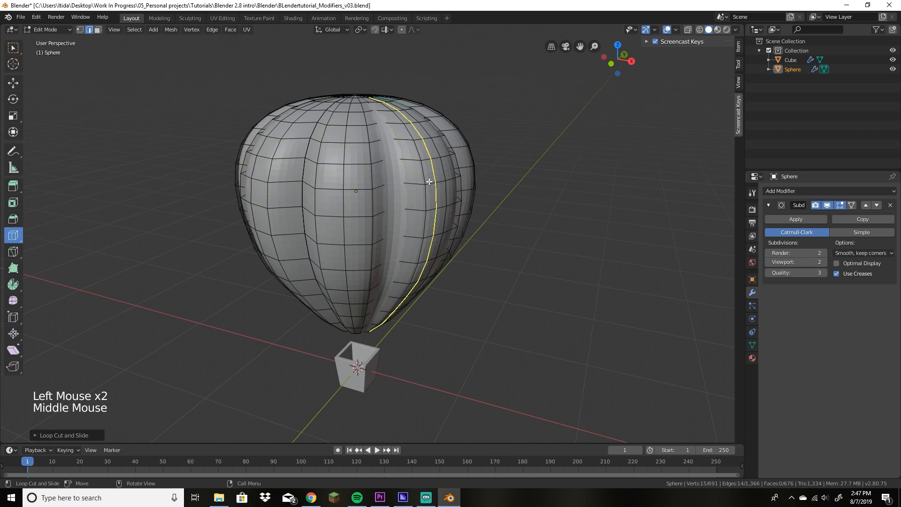
mouse_move(400, 181)
left_mouse_down()
mouse_move(413, 185)
mouse_move(386, 186)
left_mouse_up()
middle_click_drag(513, 224, 476, 220)
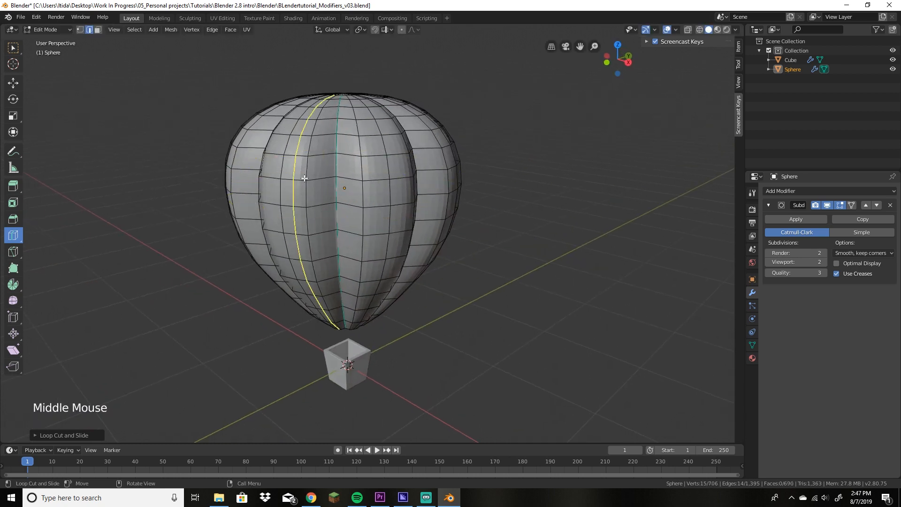
left_click_drag(319, 177, 369, 183)
Step: Return the balloon to Object Mode and check its sharpened grooves from several sides
middle_click_drag(389, 271, 404, 201)
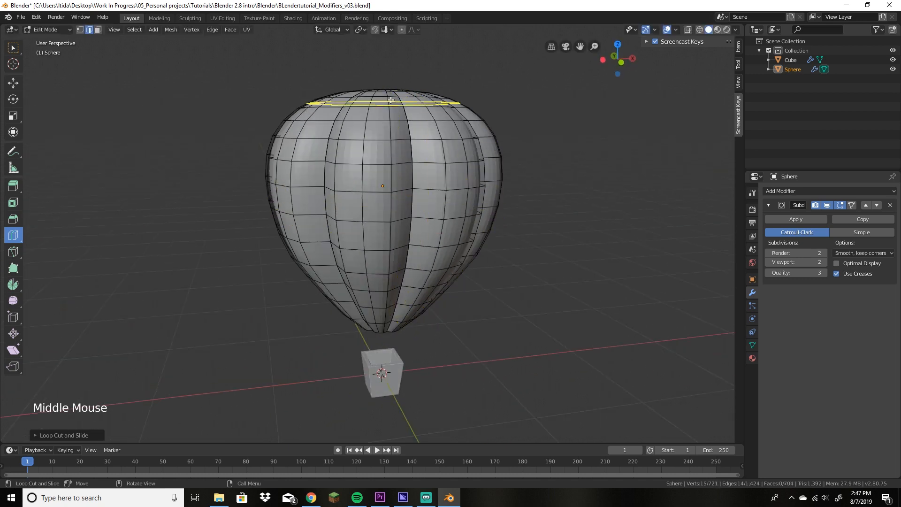
middle_click_drag(560, 256, 433, 247)
scroll(457, 266, "down", 3)
key("Tab")
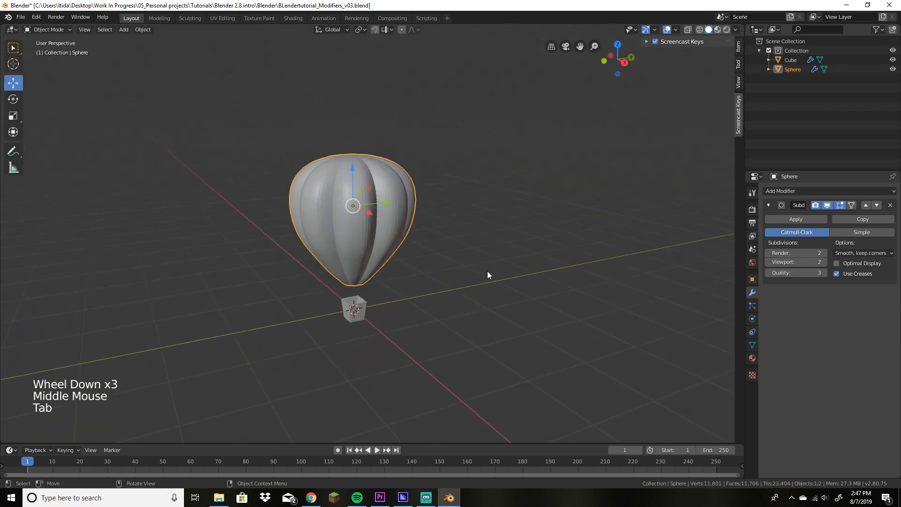
middle_click_drag(487, 272, 438, 279)
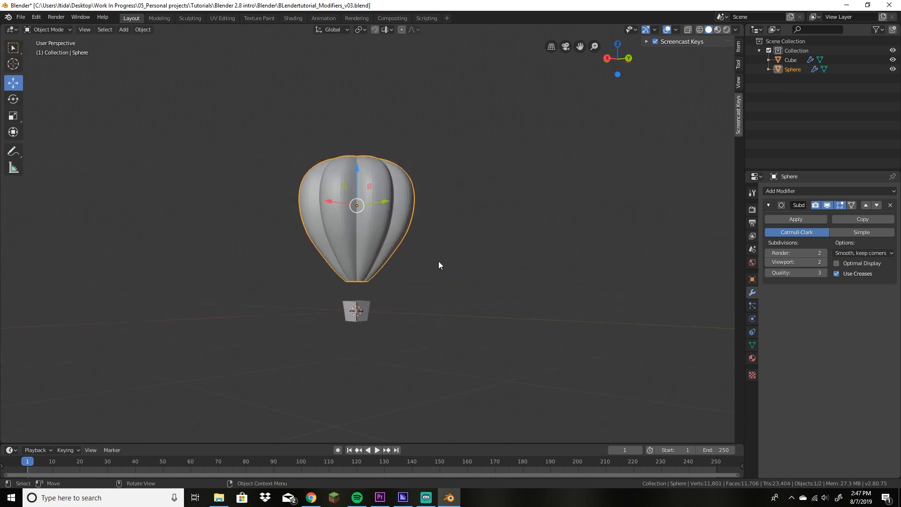
scroll(353, 289, "up", 3)
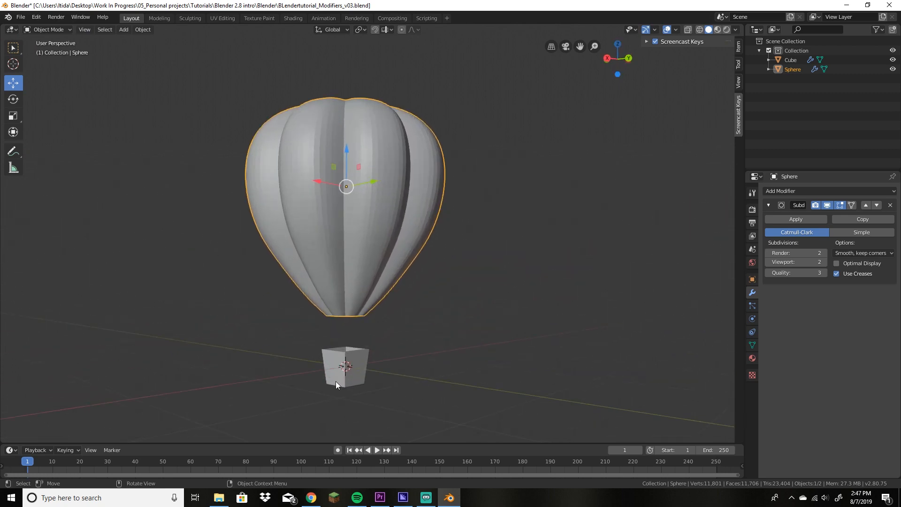
Step: Rename the Cube object as "basket" in the scene's object list
left_click(348, 374)
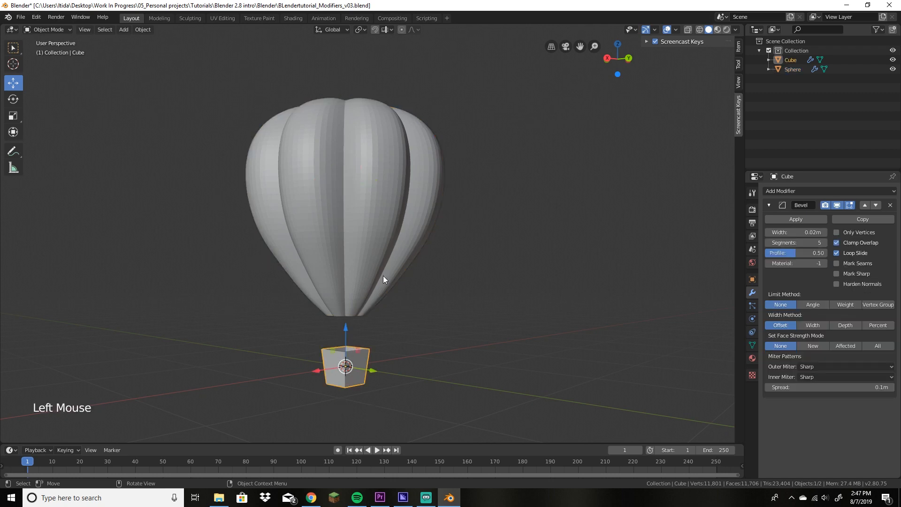
left_click(391, 267)
left_click(337, 376)
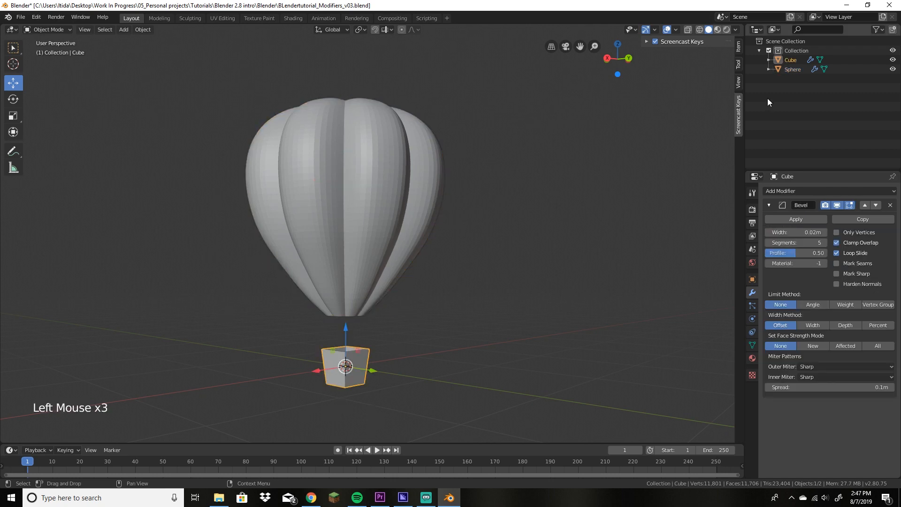
left_click(792, 62)
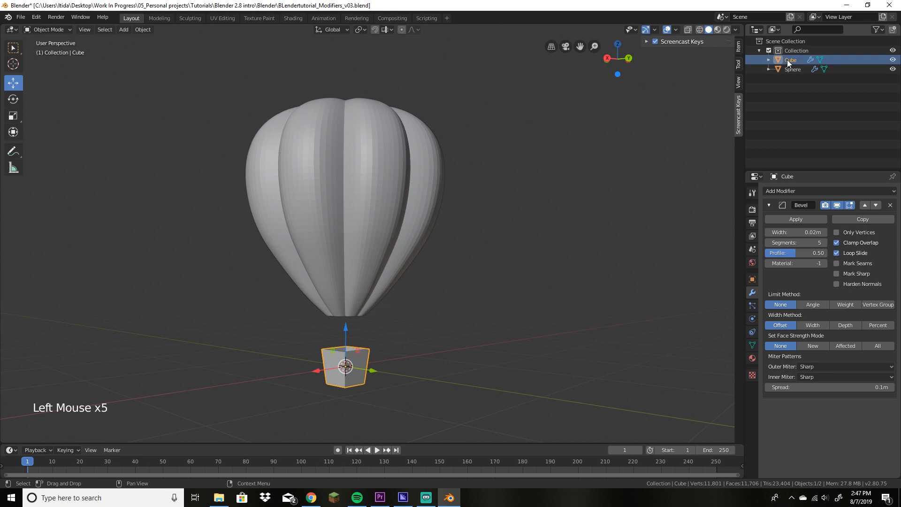
double_click(789, 61)
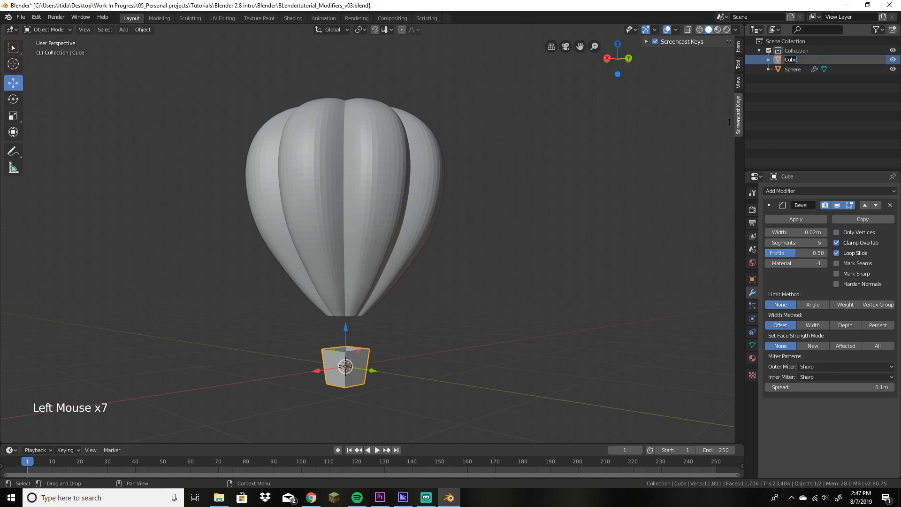
type("basket")
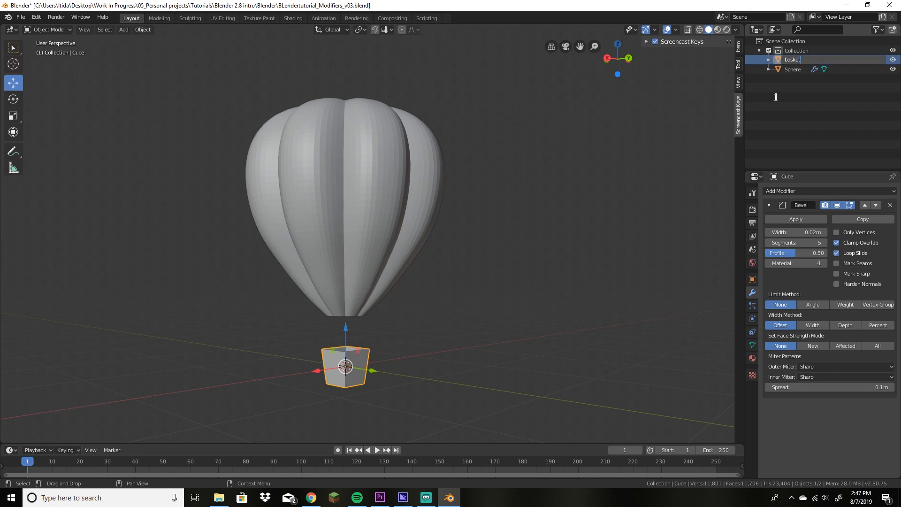
Step: Rename the Sphere object as "balloon" in the scene's object list
left_click(792, 61)
double_click(793, 60)
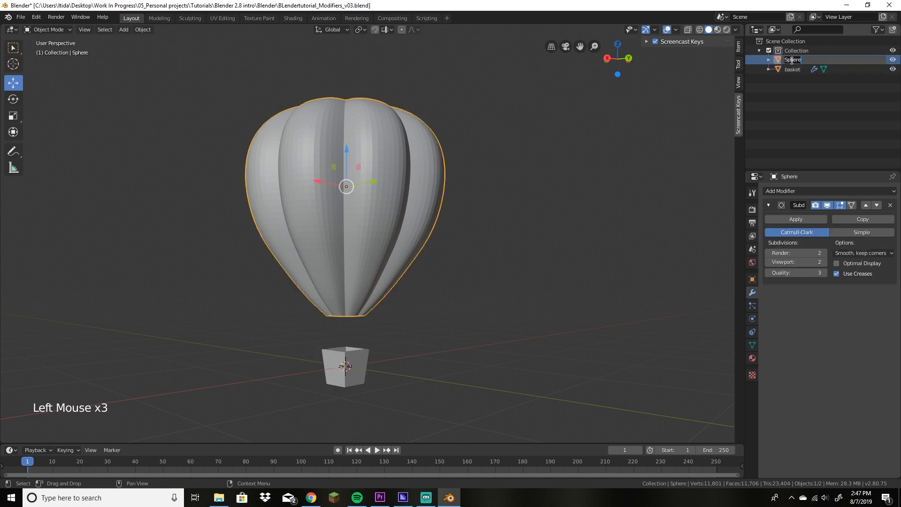
type("balloon")
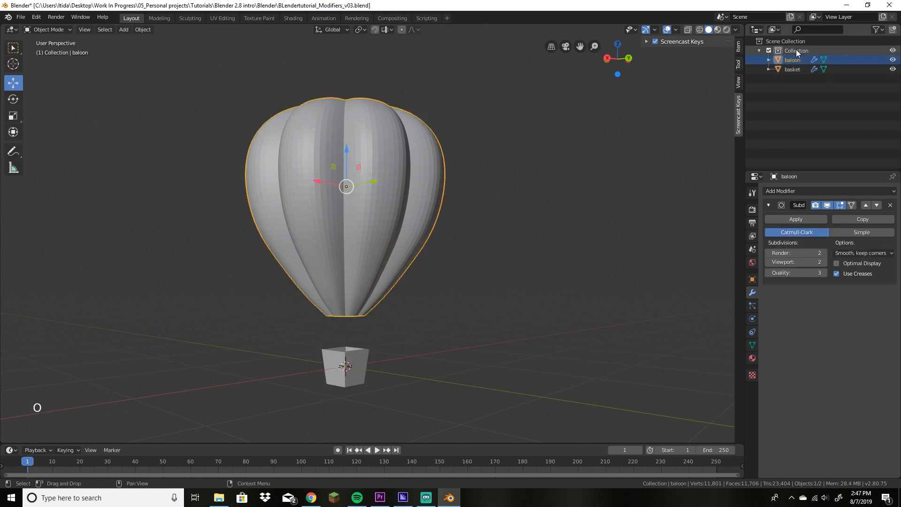
left_click(795, 58)
double_click(795, 58)
key("Return")
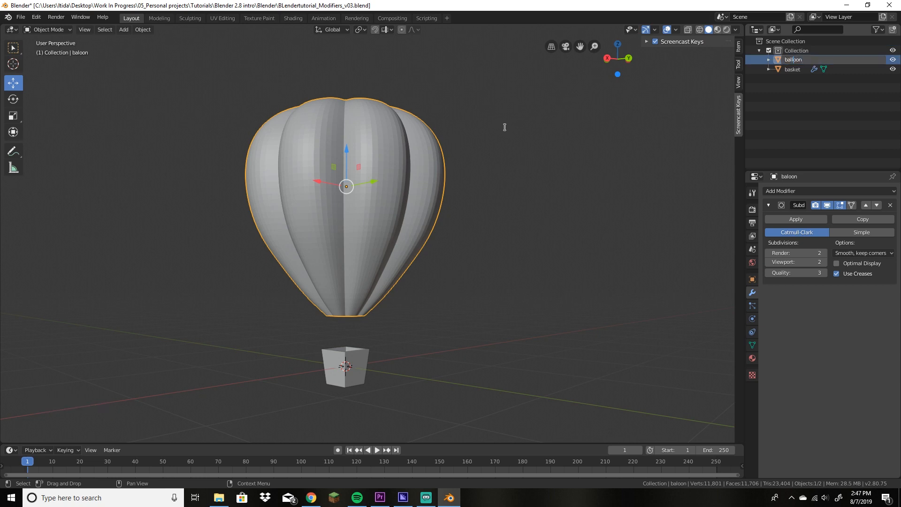
key("Return")
Step: Add a Solidify modifier to the balloon, below its Subdivision Surface modifier
middle_click_drag(375, 265, 368, 306)
scroll(354, 324, "up", 3)
middle_click_drag(367, 360, 396, 290, "shift")
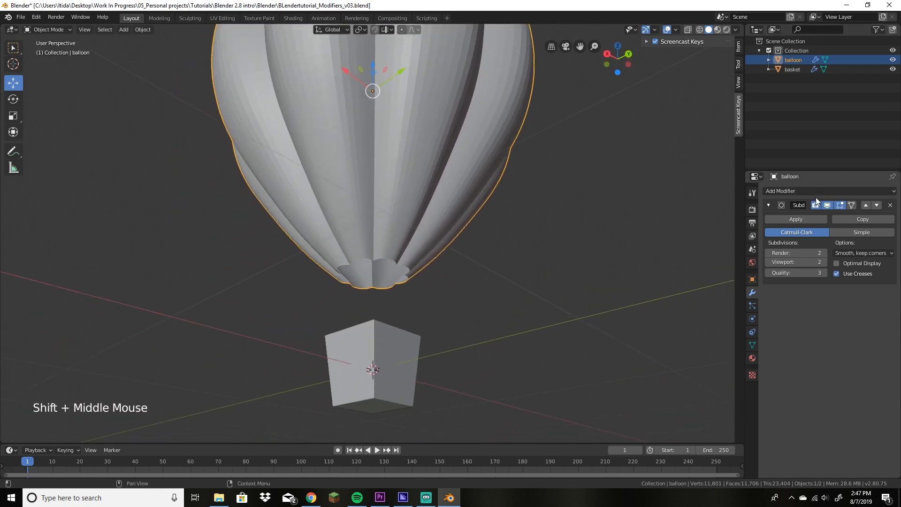
left_click(833, 190)
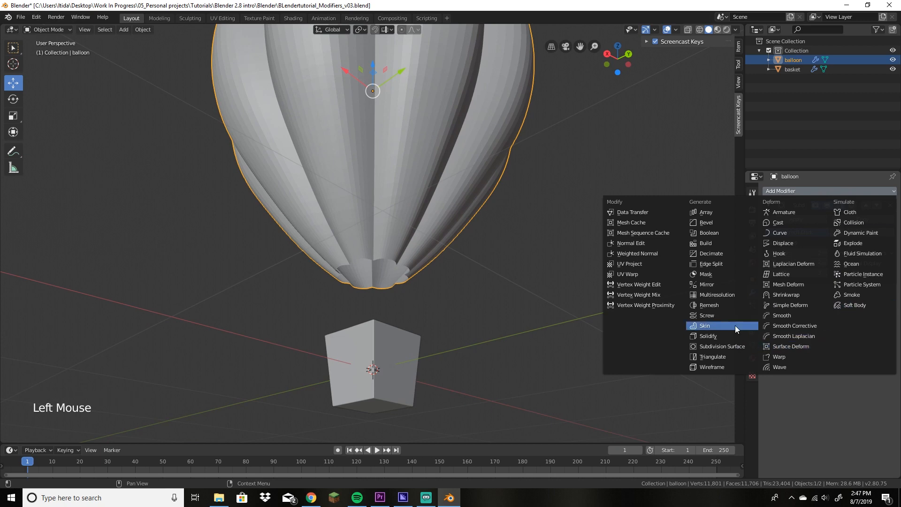
left_click(724, 342)
left_click(795, 191)
left_click(724, 337)
Step: Set the balloon's Solidify thickness to 0.05 m, with its bottom opening in view
scroll(384, 301, "up", 2)
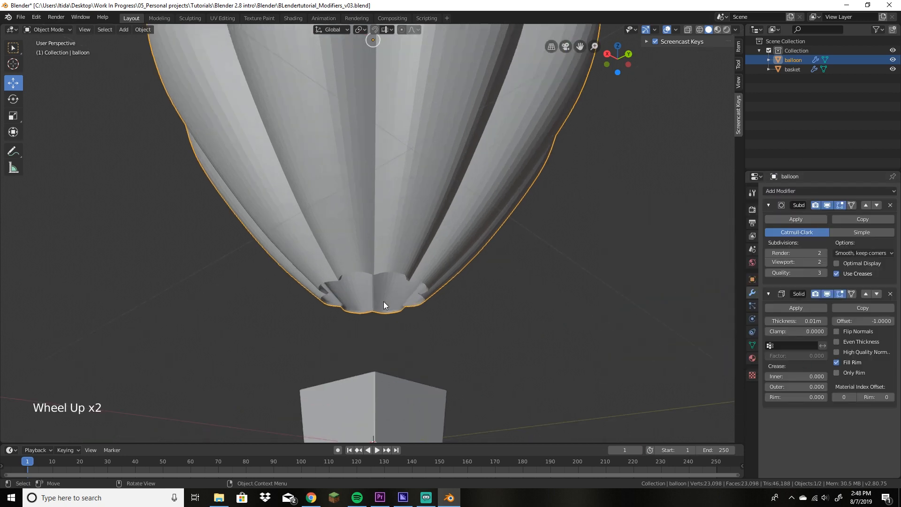
scroll(384, 303, "up", 1)
middle_click_drag(384, 304, 437, 307)
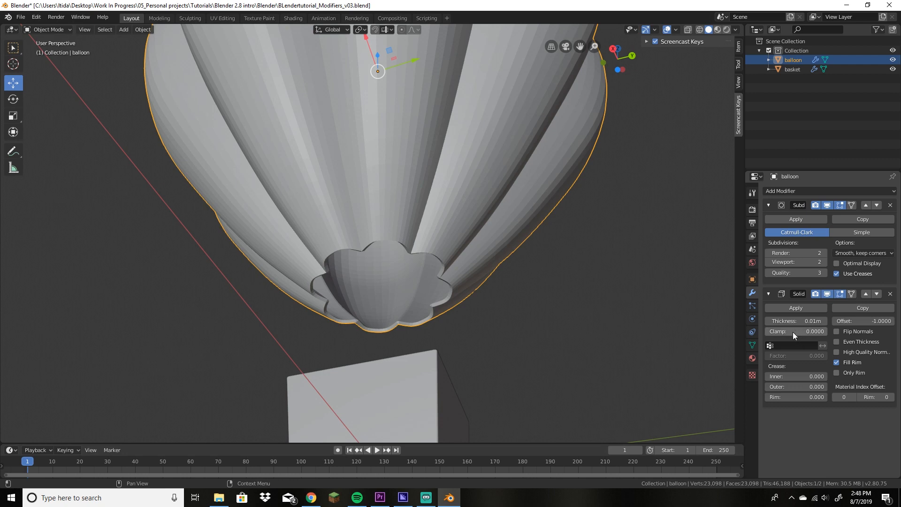
left_click(770, 322)
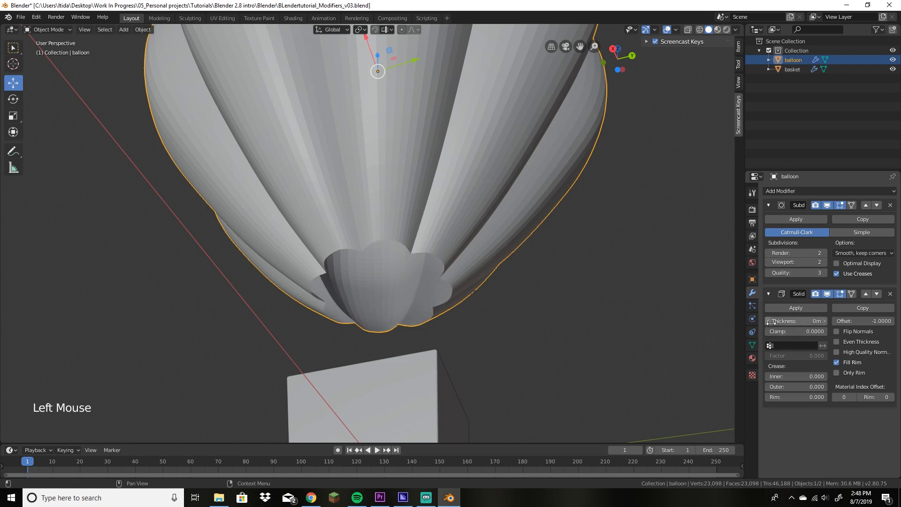
left_click(815, 323)
type(".05")
key("Return")
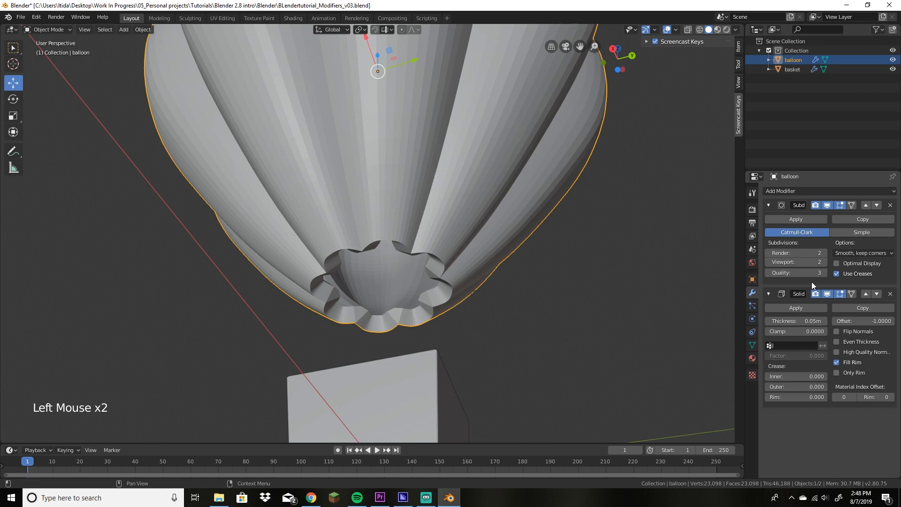
Step: Reduce the balloon's Solidify thickness to 0.002 m and deselect the balloon
left_click(801, 323)
key("BackSpace")
key("BackSpace")
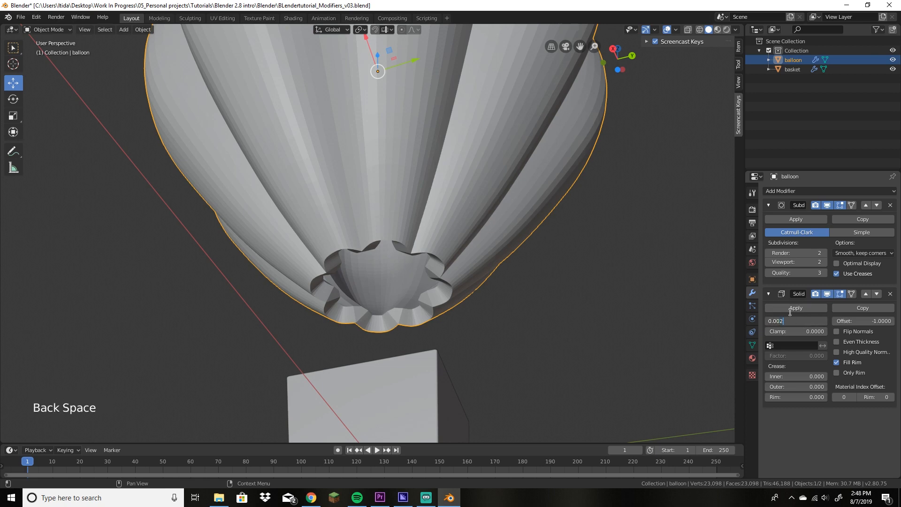
key("Return")
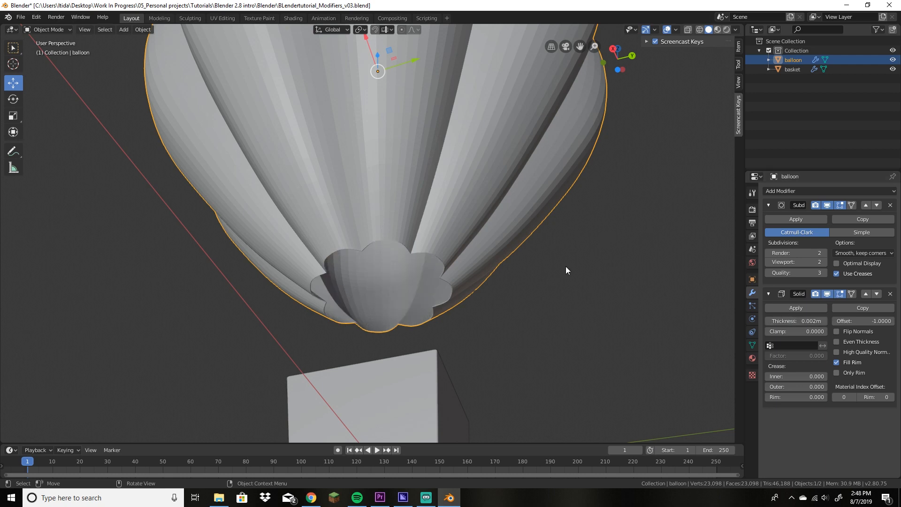
middle_click_drag(450, 294, 391, 304)
scroll(423, 325, "down", 5)
scroll(424, 274, "down", 5)
middle_click_drag(425, 274, 489, 288)
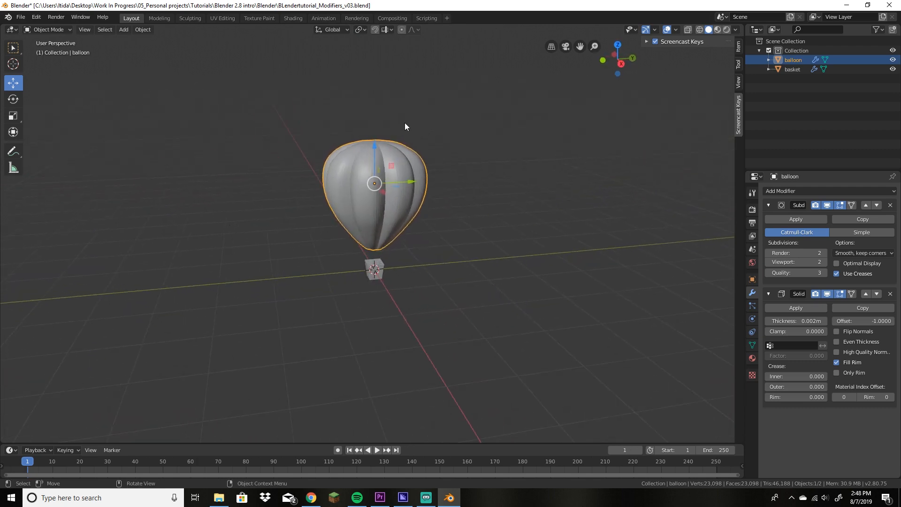
left_click(315, 134)
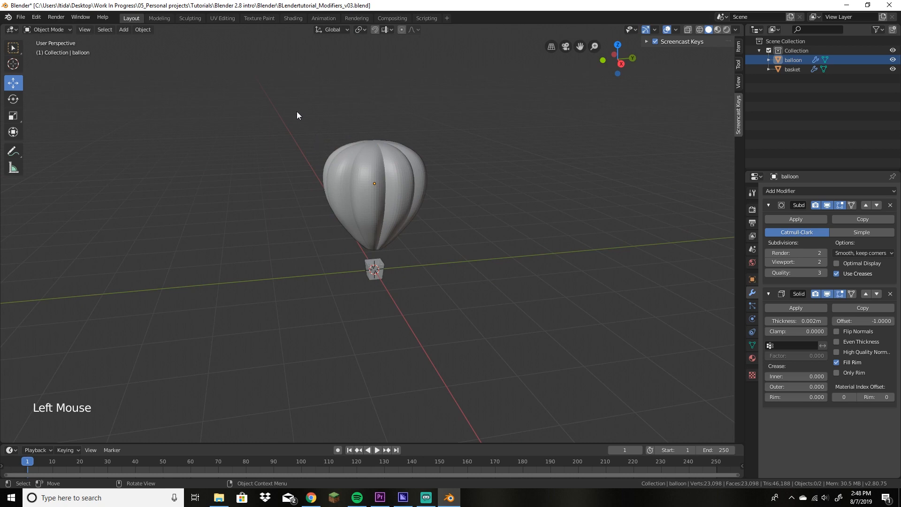
middle_click_drag(473, 313, 486, 369)
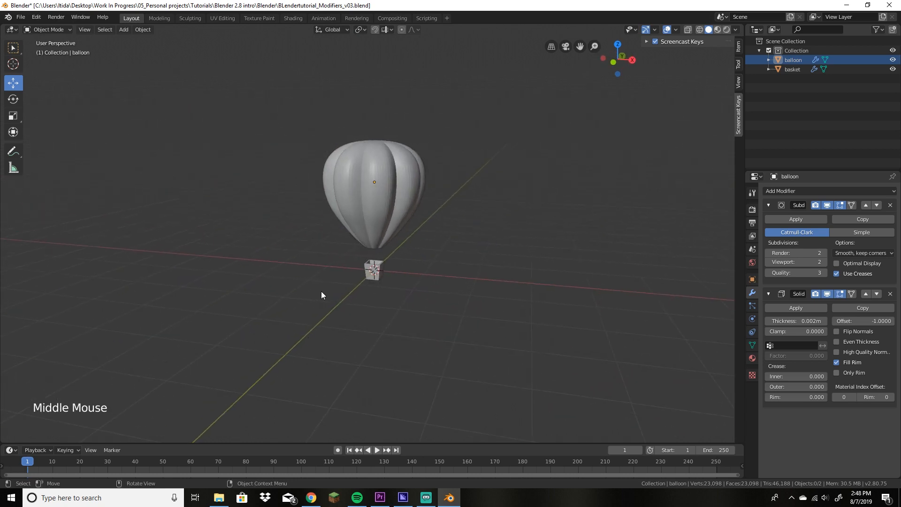
key("shift+a")
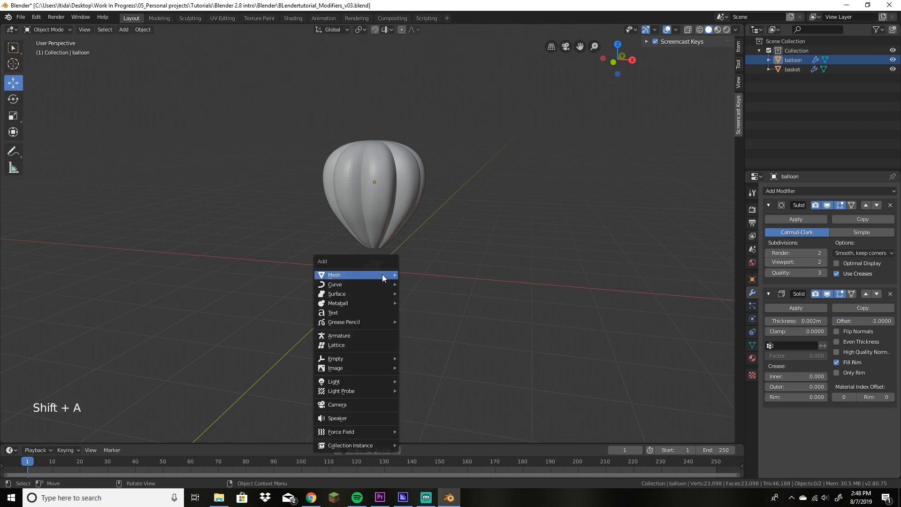
mouse_move(382, 275)
left_click(424, 277)
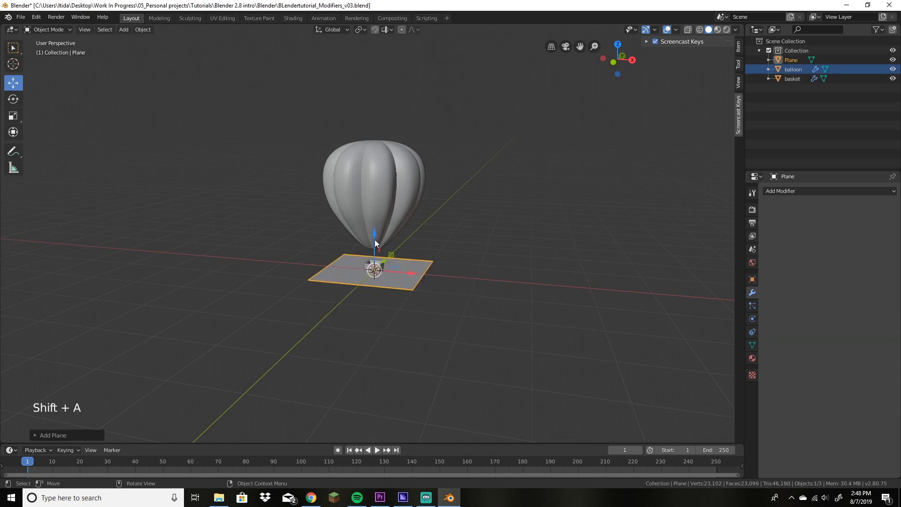
left_click_drag(374, 239, 379, 259)
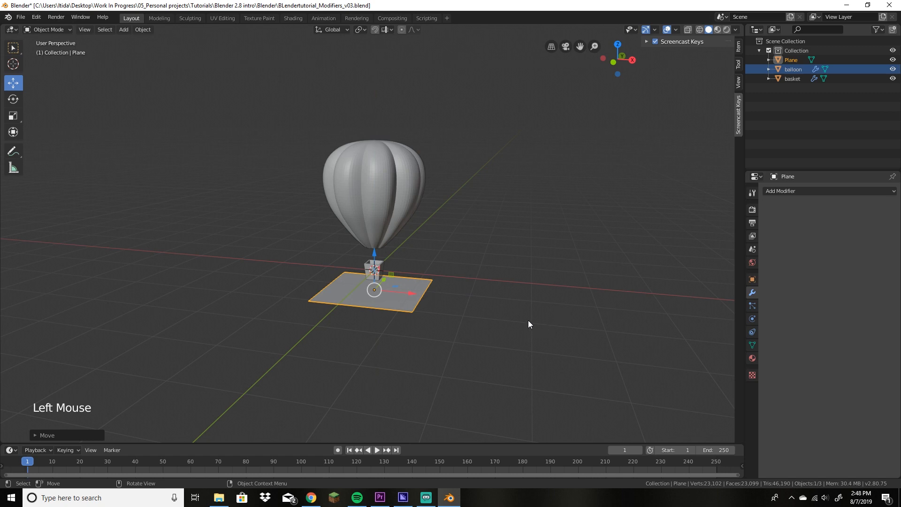
key("a")
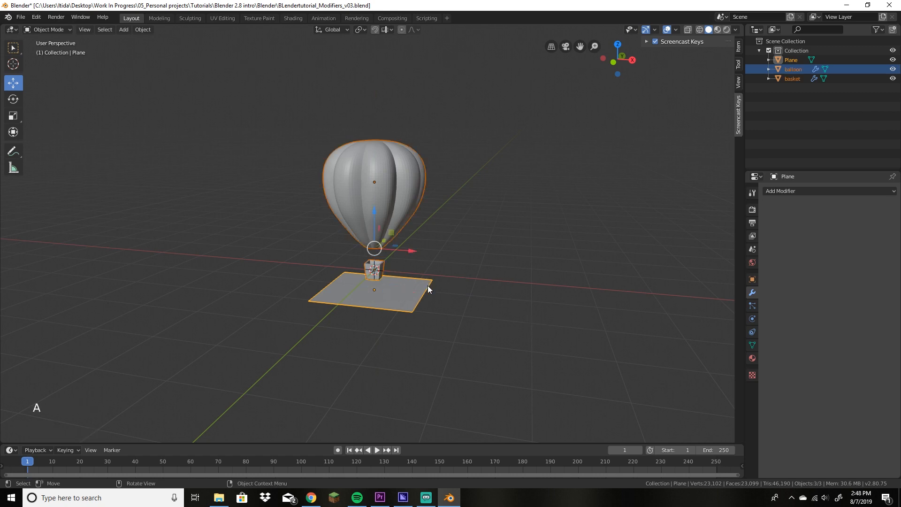
key("ctrl+z")
key("ctrl+z")
key("ctrl+z")
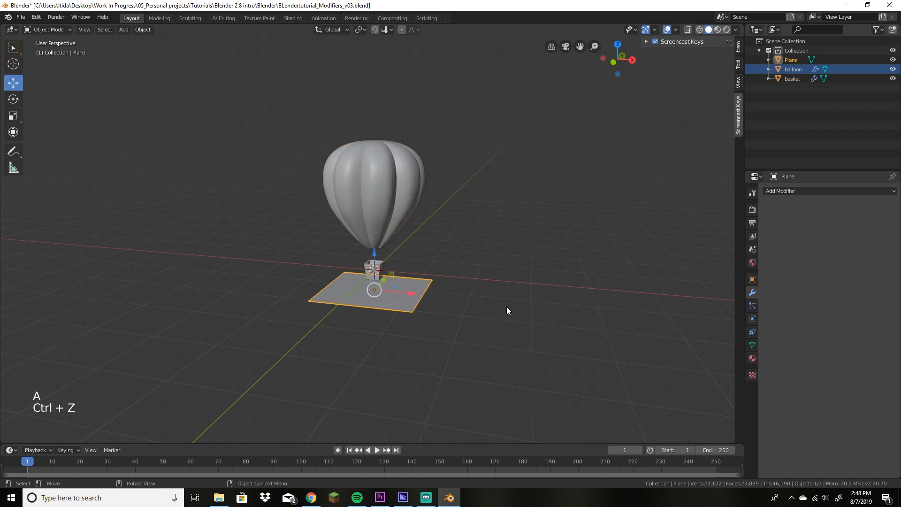
Step: Raise the basket and balloon together vertically, well above the world origin
left_click(371, 271)
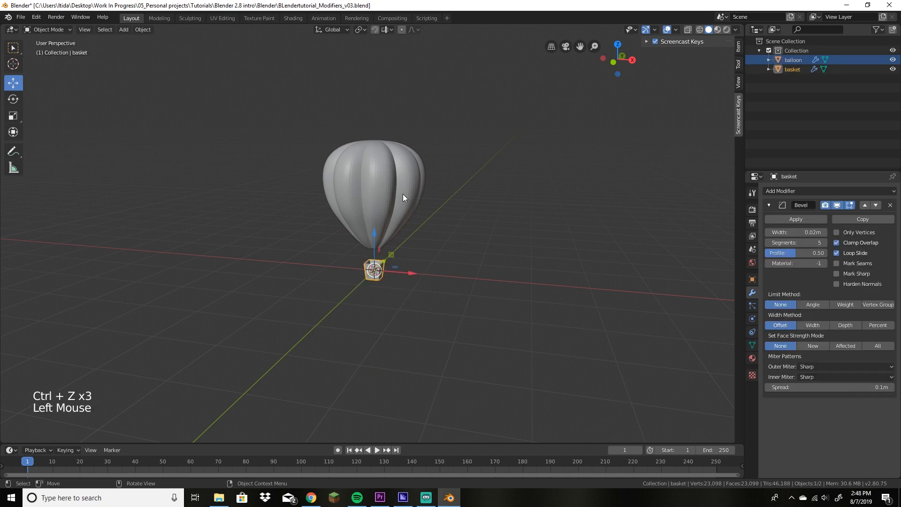
left_click(403, 193, "shift")
left_click_drag(376, 202, 368, 139)
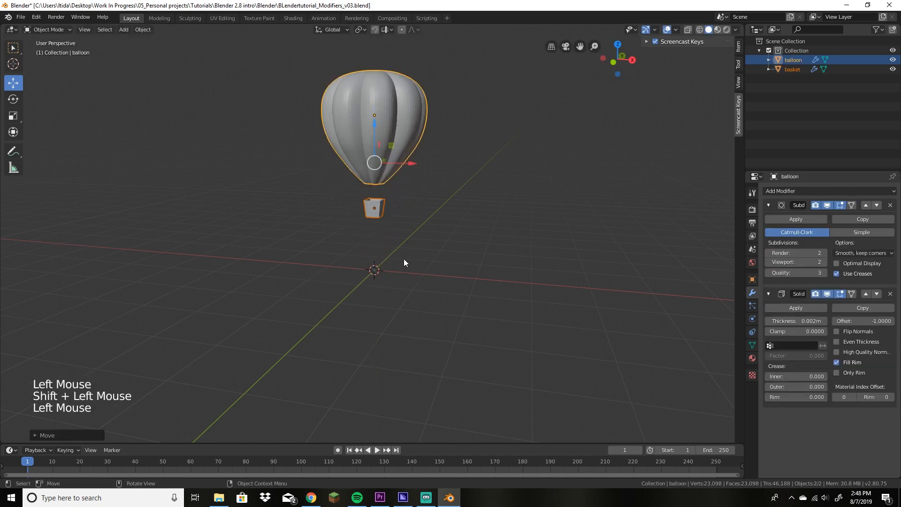
Step: Add a plane at the world origin beneath the basket and give it an Ocean modifier
key("shift+a")
left_click(436, 261)
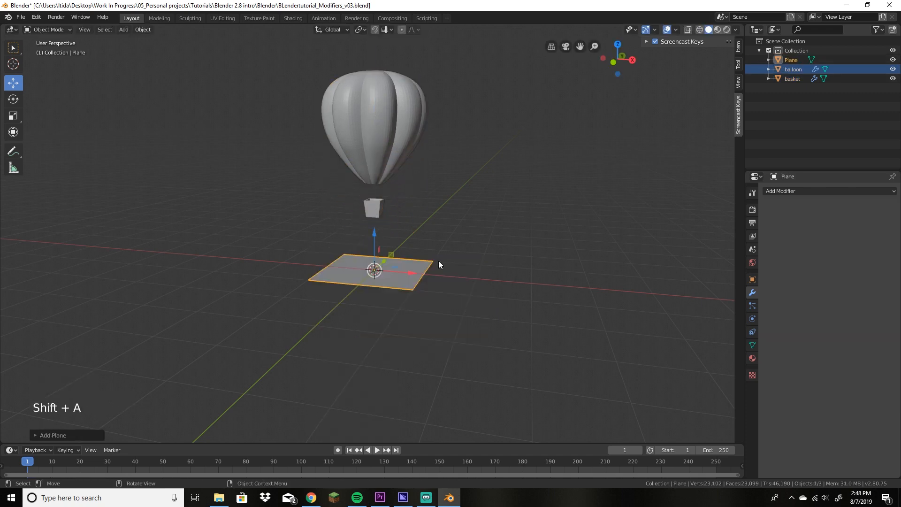
left_click(411, 277)
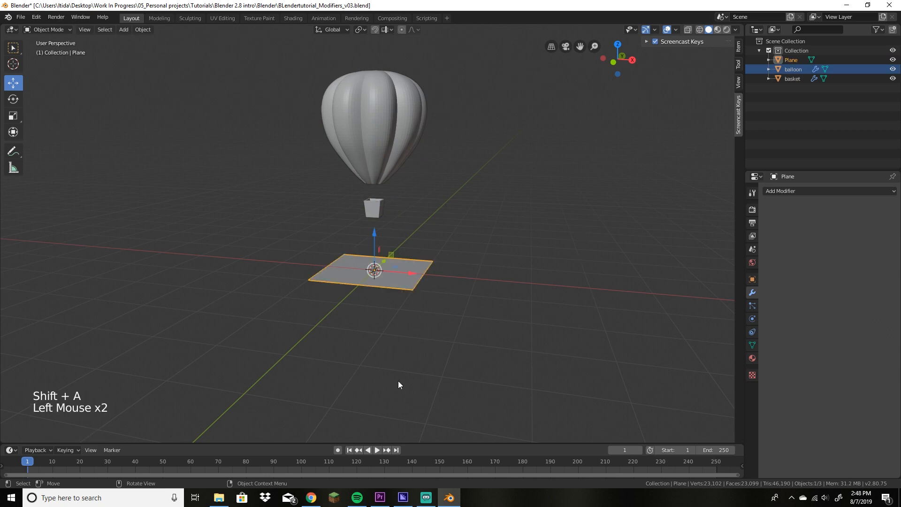
left_click(853, 190)
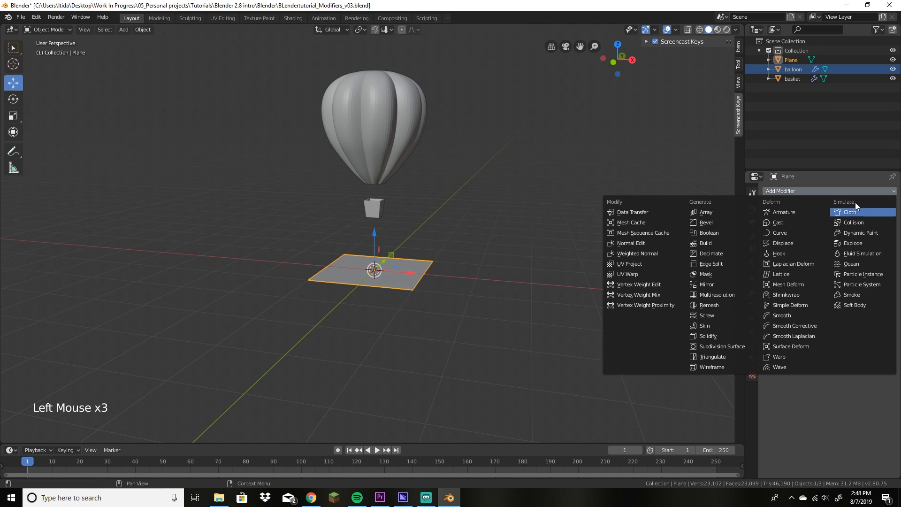
left_click(852, 264)
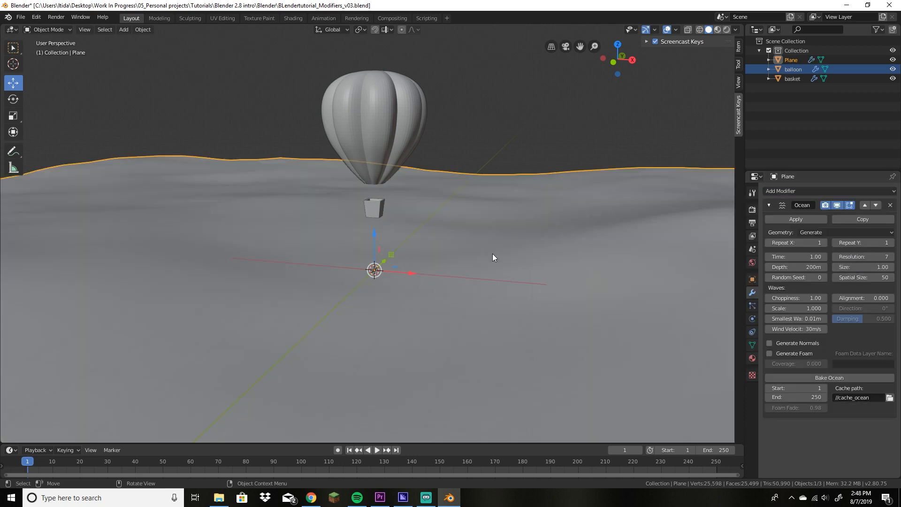
middle_click_drag(492, 258, 399, 251)
scroll(480, 259, "down", 11)
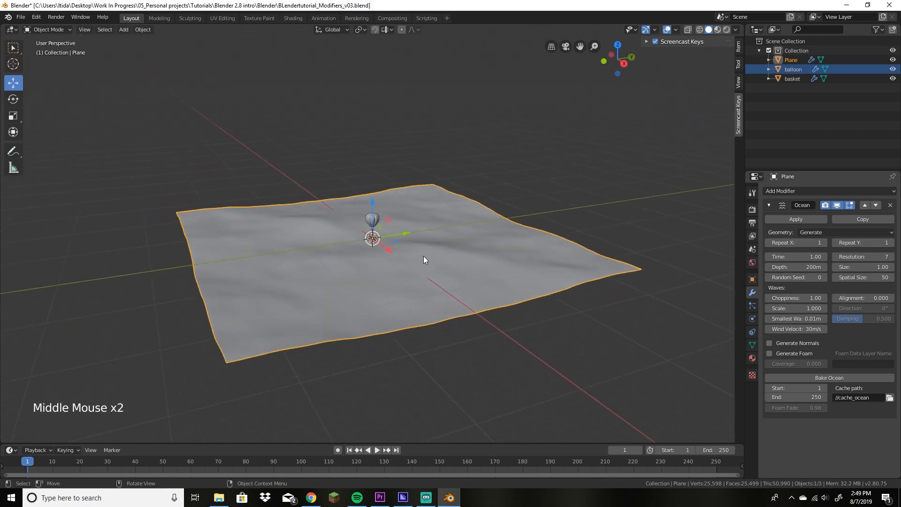
left_click(850, 269)
type("2")
key("Return")
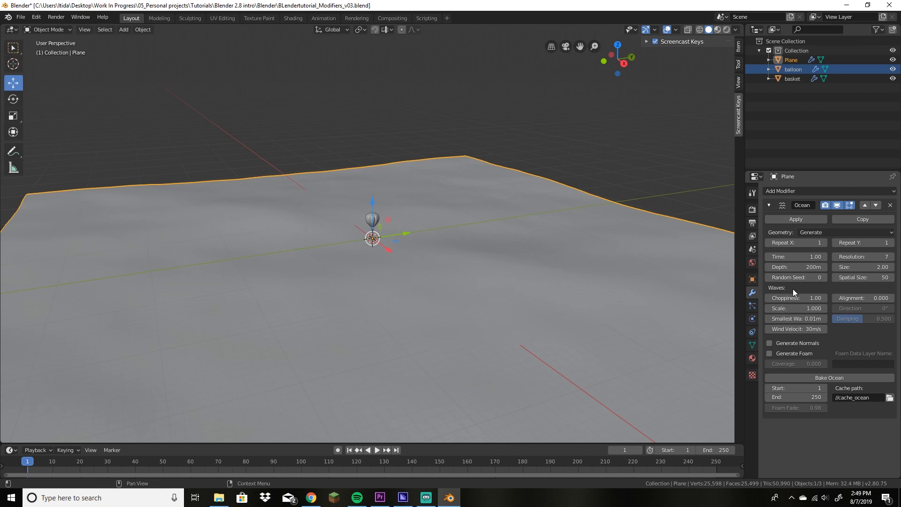
key("ctrl+z")
Step: Set the Ocean modifier's Spatial Size to 100
left_click(865, 277)
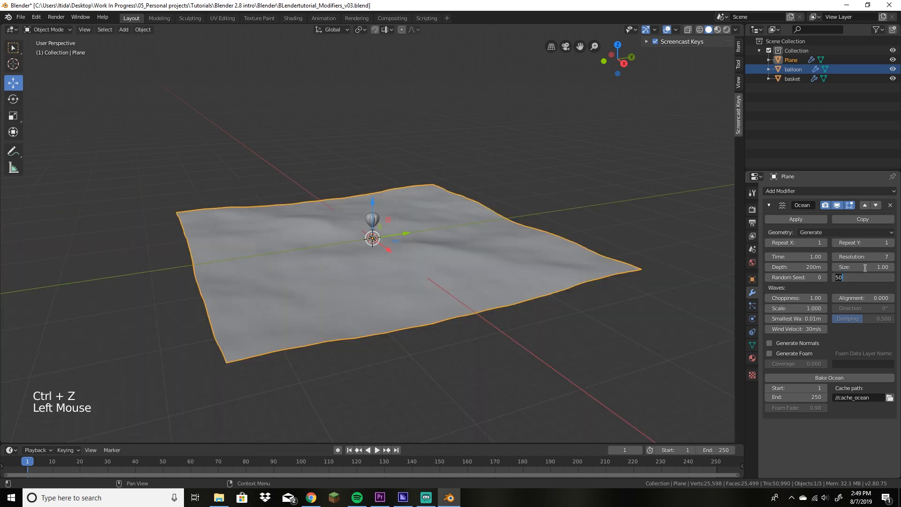
type("100")
key("Return")
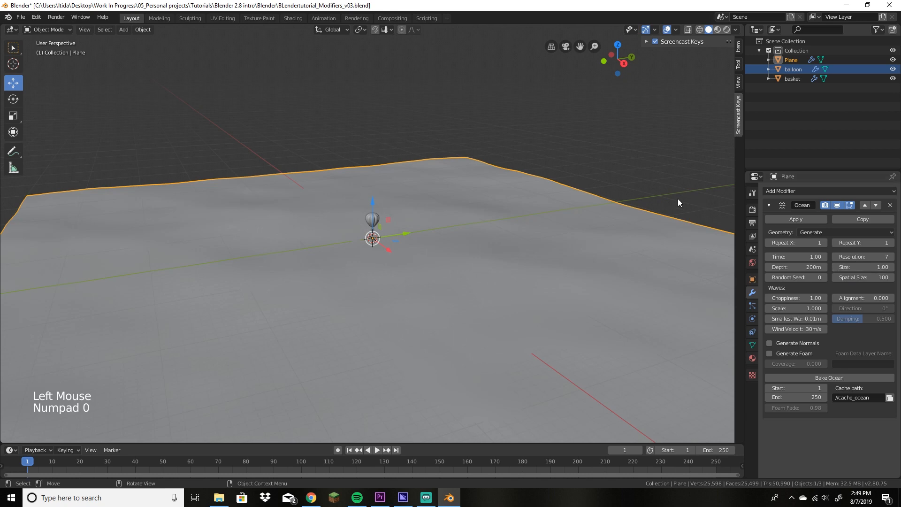
middle_click_drag(678, 199, 402, 295)
Step: Set the ocean waves' Choppiness to 4 and their Scale to 2
left_click(798, 298)
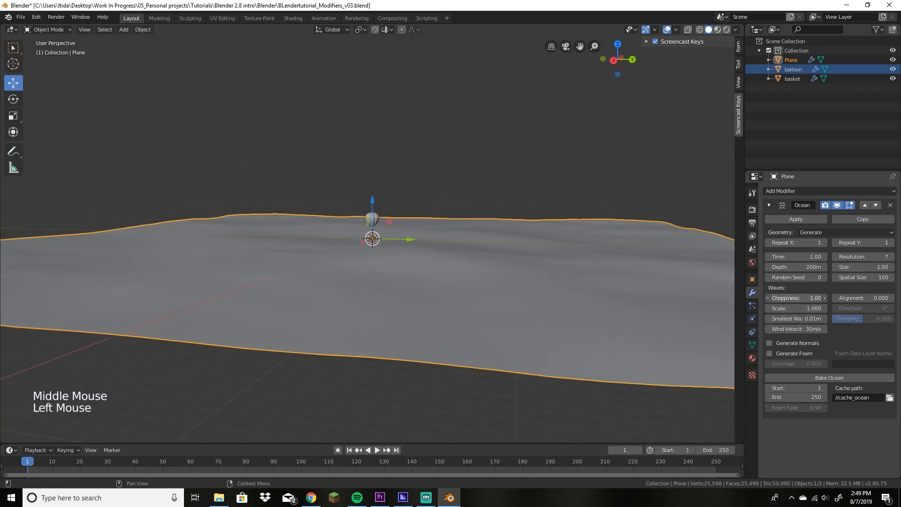
key("Return")
middle_click_drag(490, 247, 497, 266)
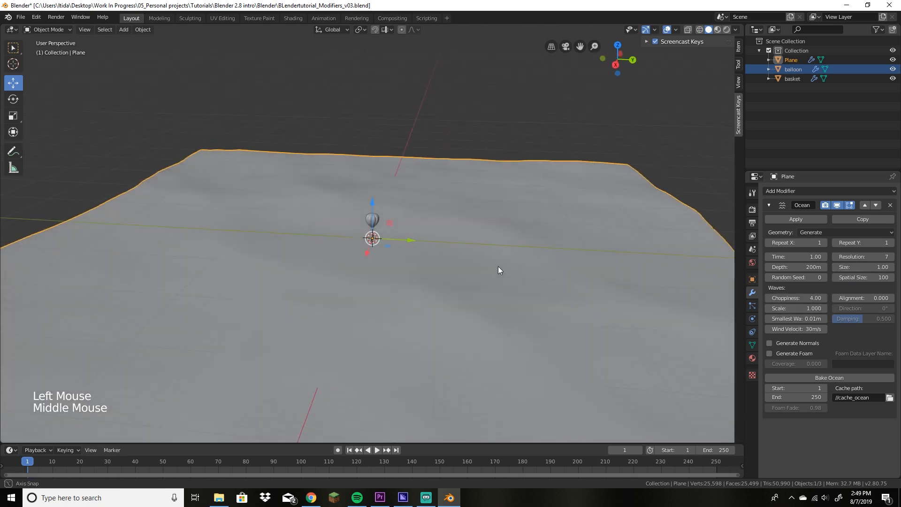
left_click_drag(800, 310, 824, 310)
middle_click_drag(512, 395, 511, 352)
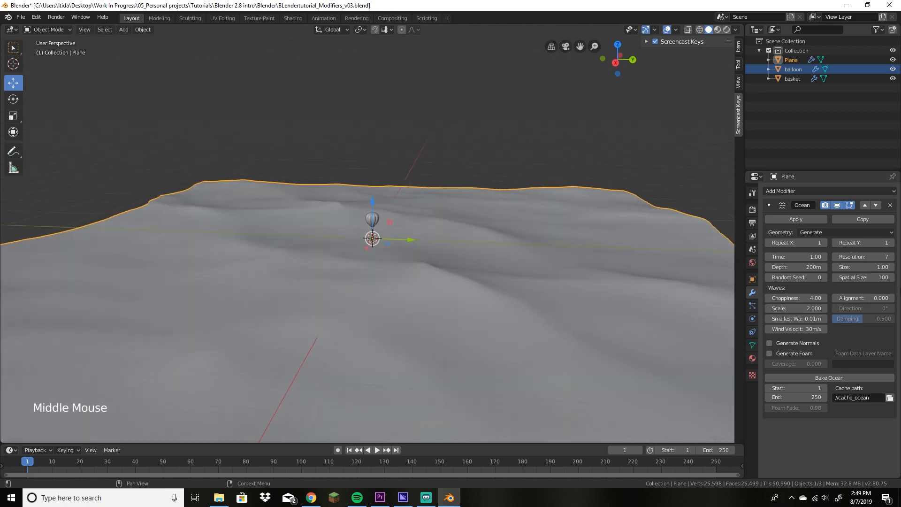
Step: Raise the Ocean modifier's Resolution to 12
left_click(872, 258)
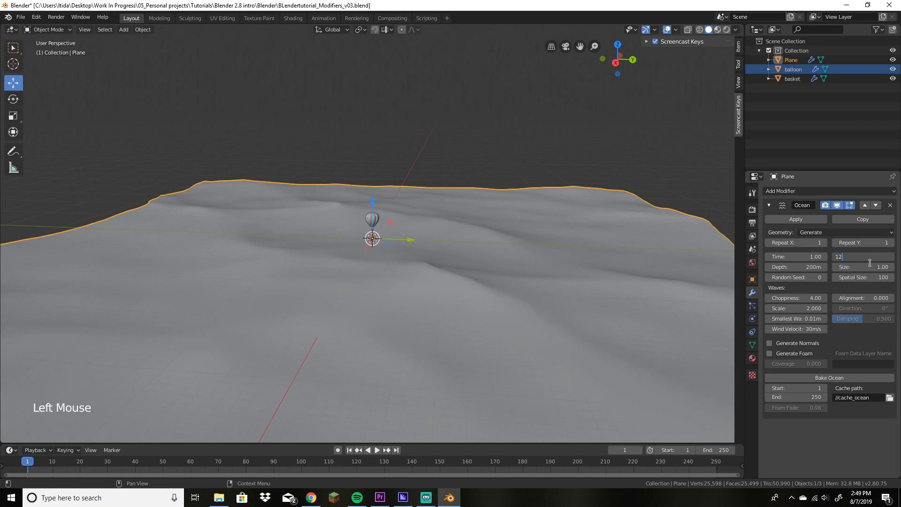
key("Return")
middle_click_drag(531, 304, 596, 318)
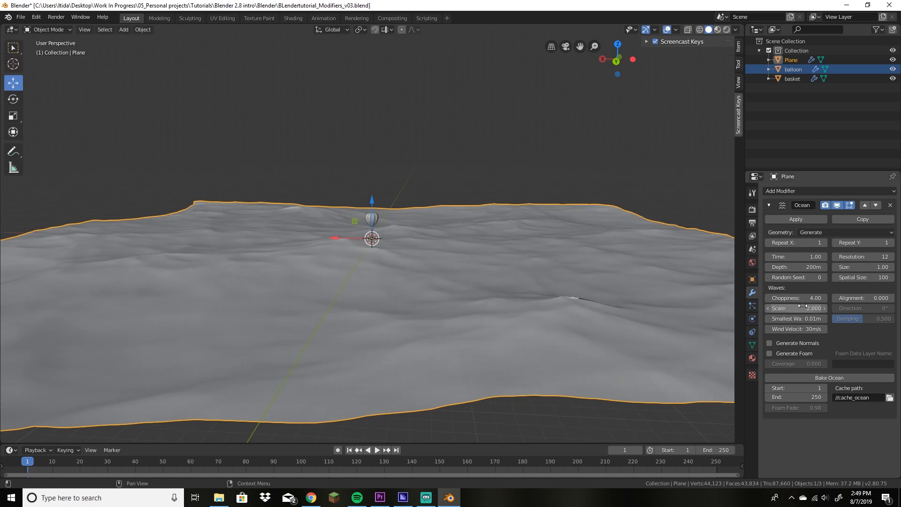
Step: Lower the ocean waves' Scale to 1.6
left_click(769, 309)
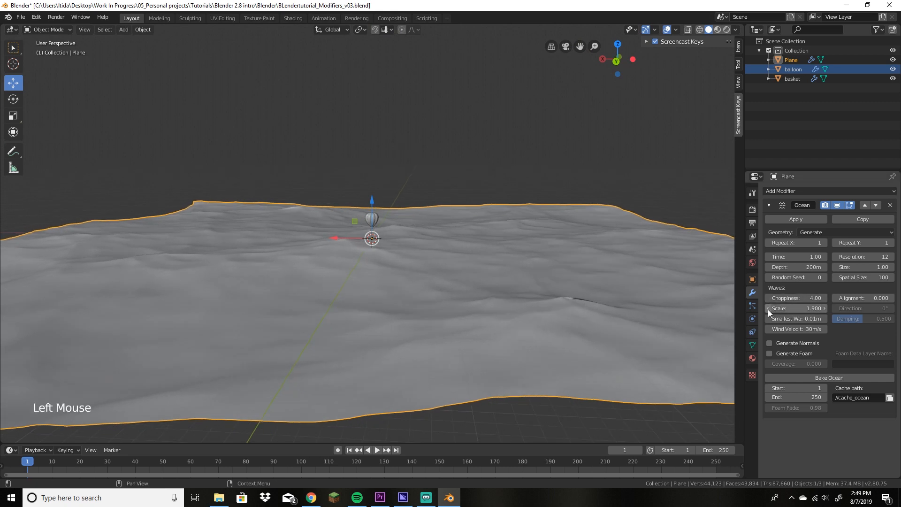
left_click(769, 309)
left_click(769, 309)
left_click(769, 309)
left_click(769, 309)
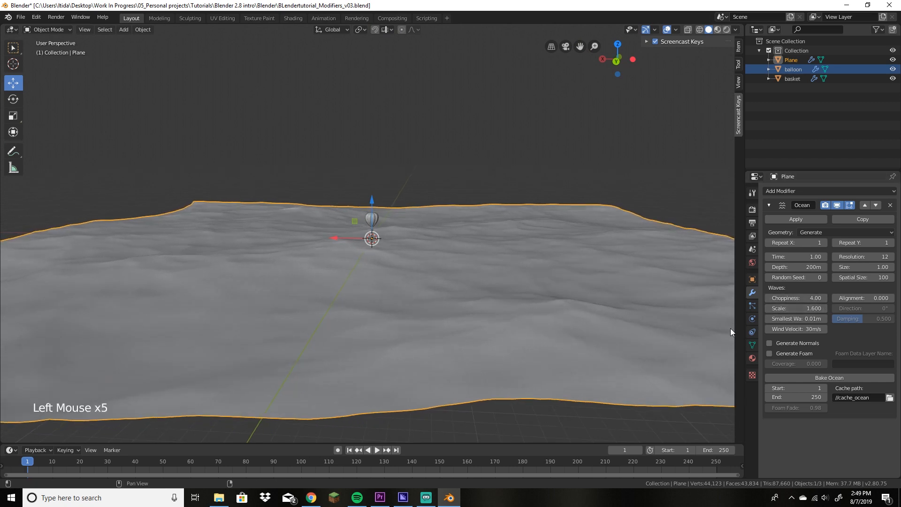
middle_click_drag(521, 340, 441, 166)
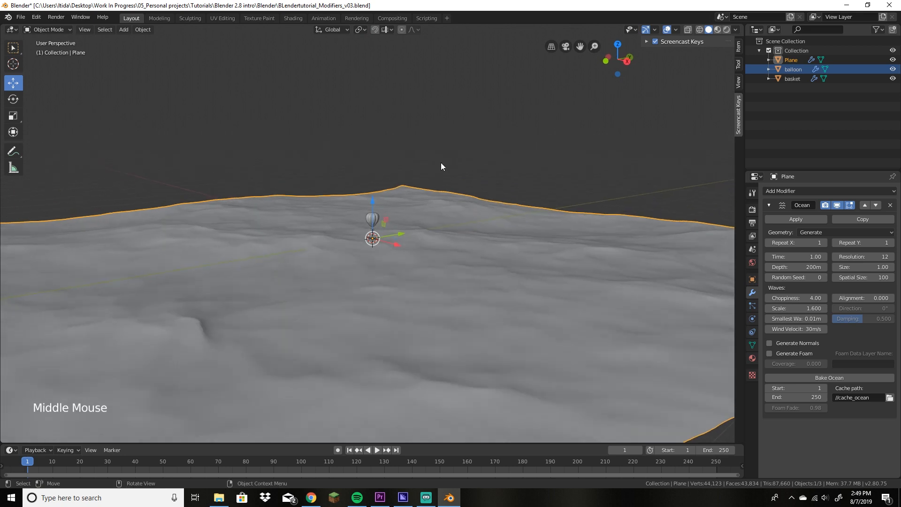
Step: Scale the ocean plane down so it is smaller relative to the balloon and basket
scroll(401, 249, "up", 7)
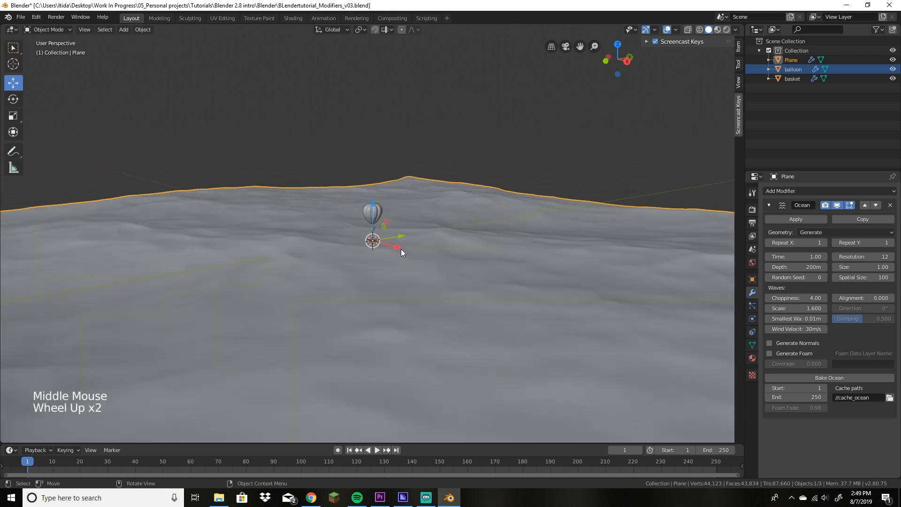
left_click(376, 220)
left_click(389, 156)
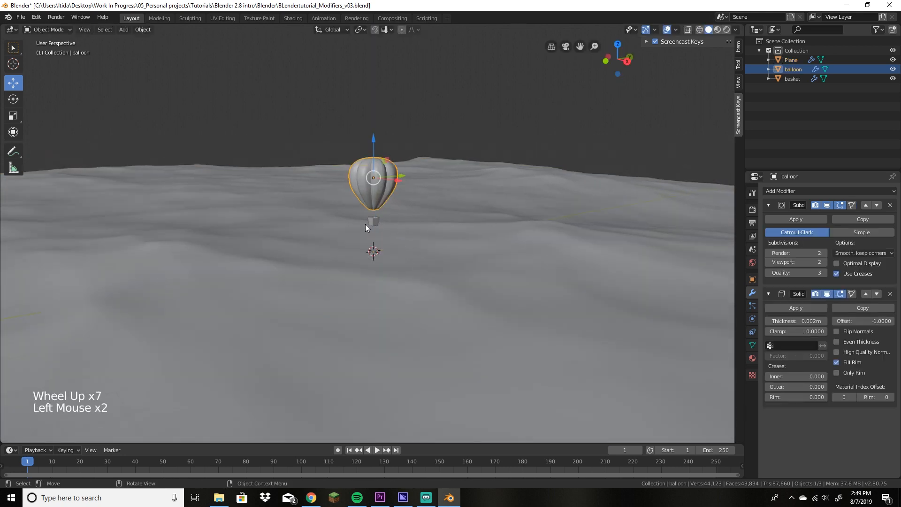
left_click(500, 188)
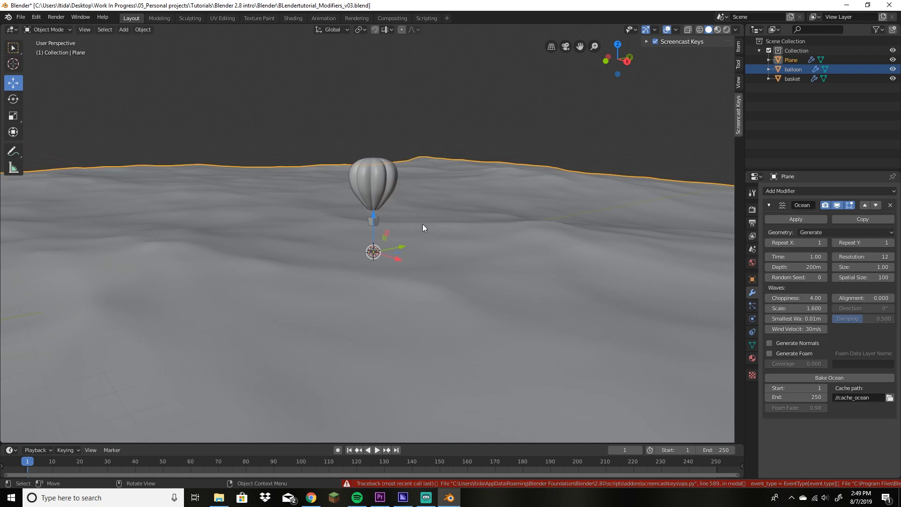
left_click(388, 178)
left_click(496, 250)
key("s")
left_click(472, 289)
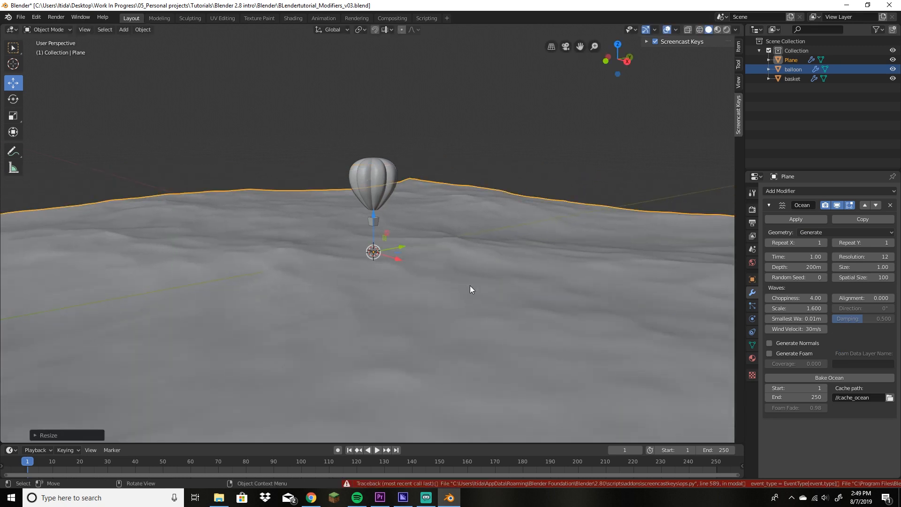
scroll(486, 311, "down", 5)
middle_click_drag(486, 311, 368, 248)
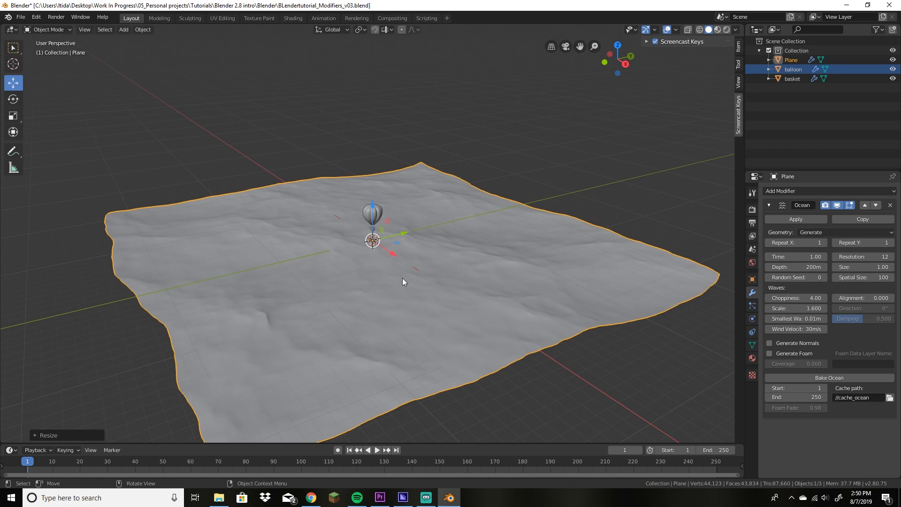
Step: Raise the balloon and basket together along the Z axis so they float well above the ocean
middle_click_drag(403, 281, 328, 258)
scroll(416, 261, "up", 3)
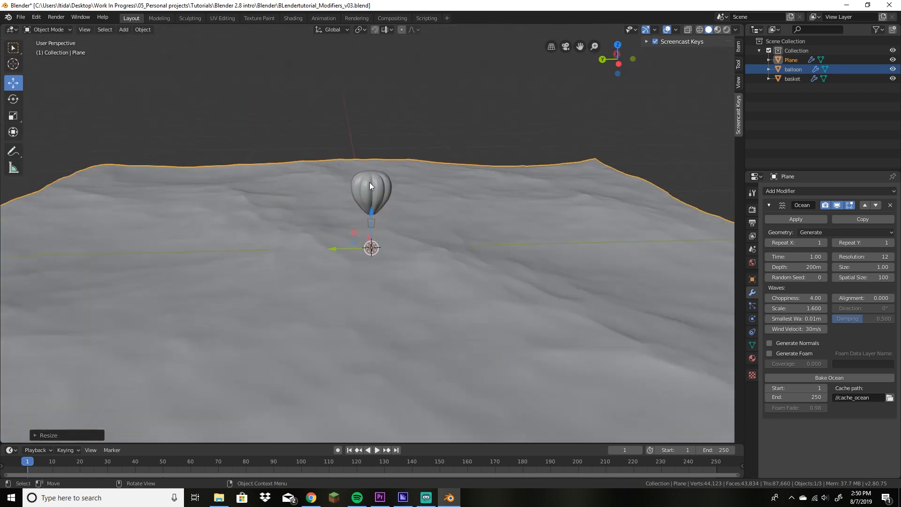
left_click(381, 181)
left_click(371, 224, "shift")
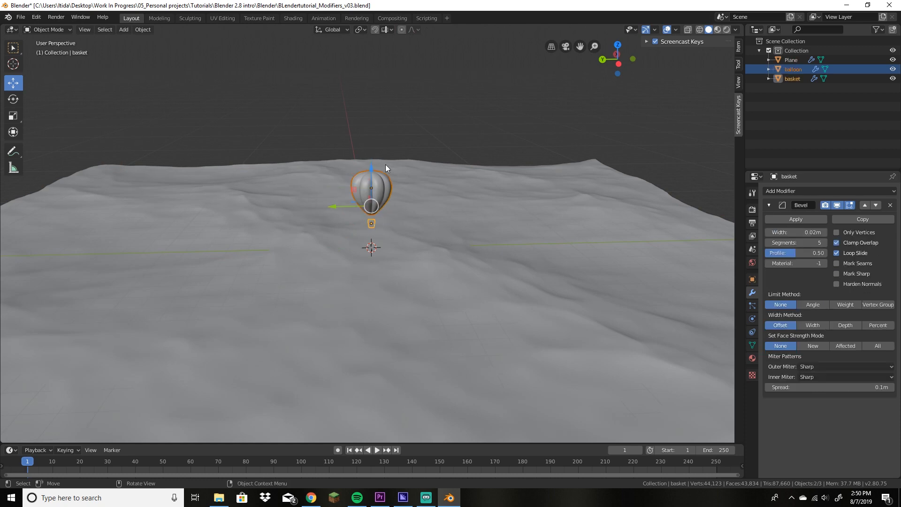
key("g")
key("z")
left_click(411, 75)
scroll(404, 287, "down", 8)
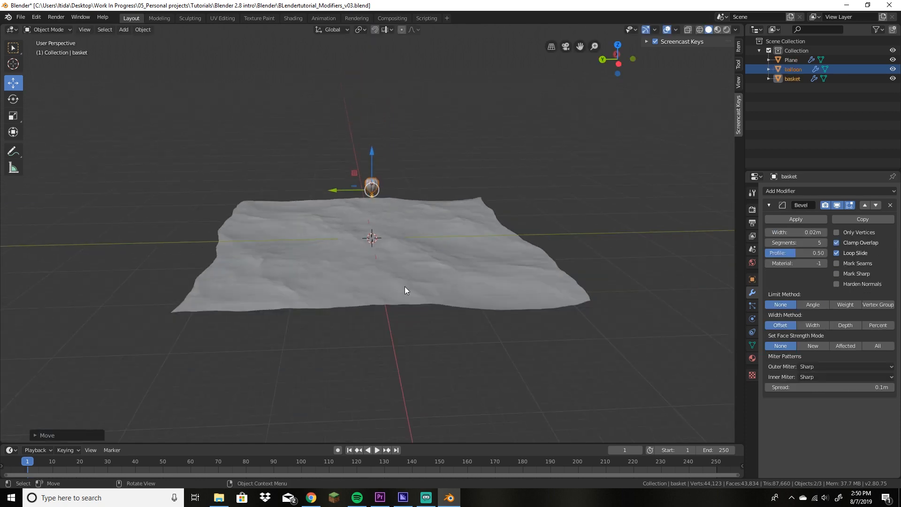
mouse_move(404, 286)
middle_mouse_down()
mouse_move(439, 290)
mouse_move(410, 282)
mouse_move(424, 313)
mouse_move(422, 284)
middle_mouse_up()
scroll(383, 232, "up", 6)
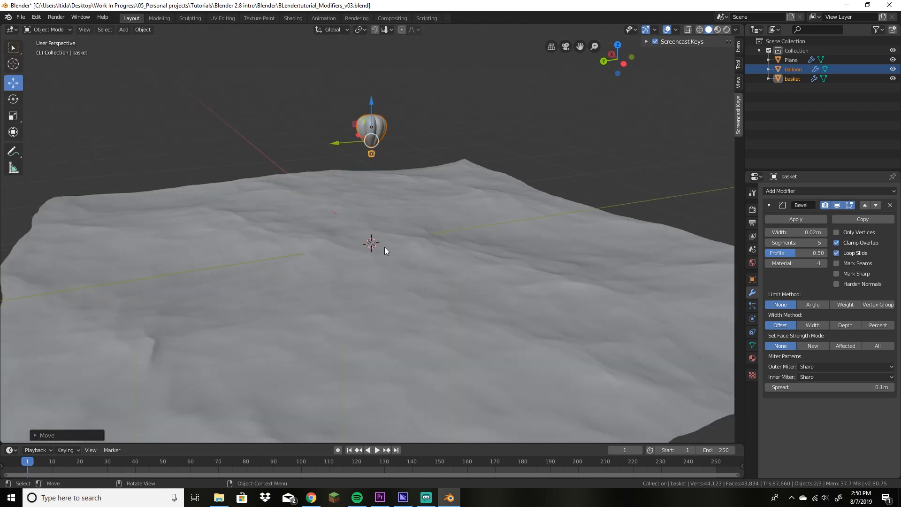
middle_click_drag(414, 209, 418, 258, "shift")
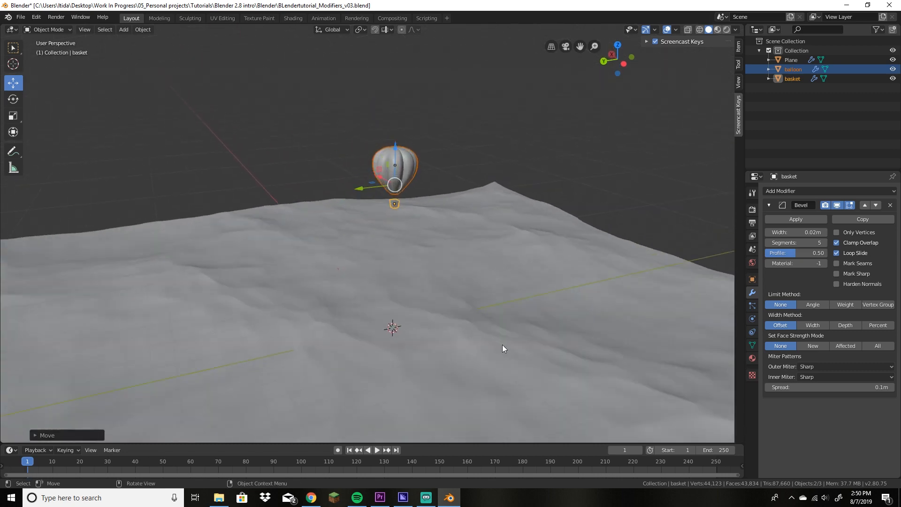
Step: Move the ocean plane away from the world origin so that its near edge lies behind the balloon
left_click(502, 345)
left_click_drag(379, 313, 242, 207)
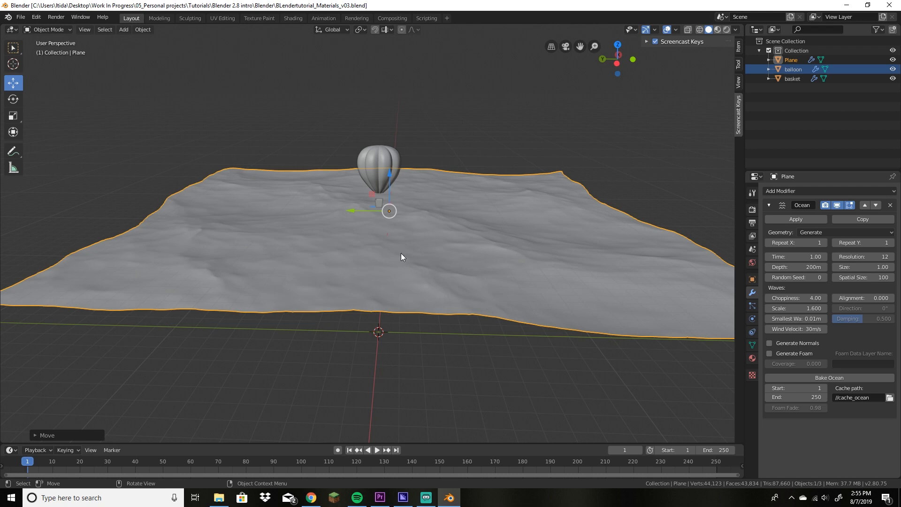
middle_click_drag(373, 244, 434, 273)
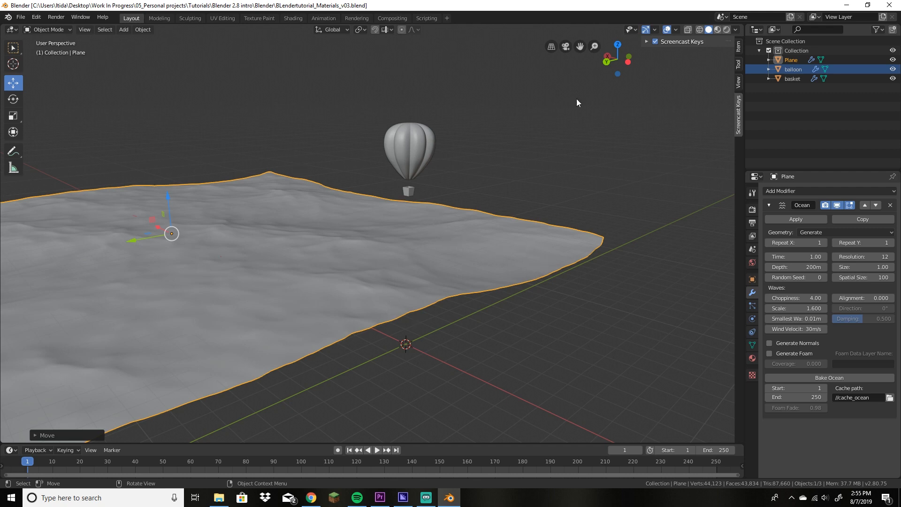
Step: Switch the viewport shading from Solid to LookDev to preview materials on the scene
left_click(719, 30)
mouse_move(460, 219)
middle_mouse_down()
mouse_move(471, 212)
mouse_move(409, 209)
mouse_move(473, 220)
middle_mouse_up()
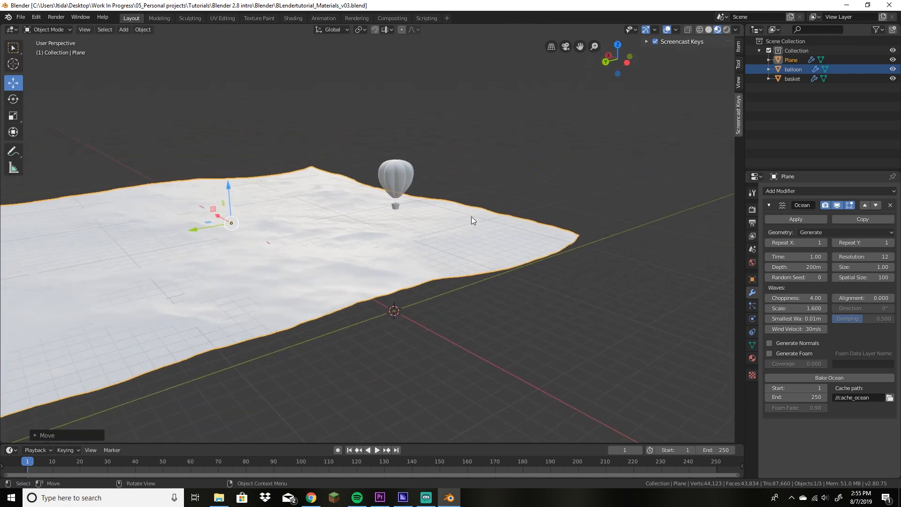
scroll(471, 216, "down", 2)
scroll(469, 216, "up", 3)
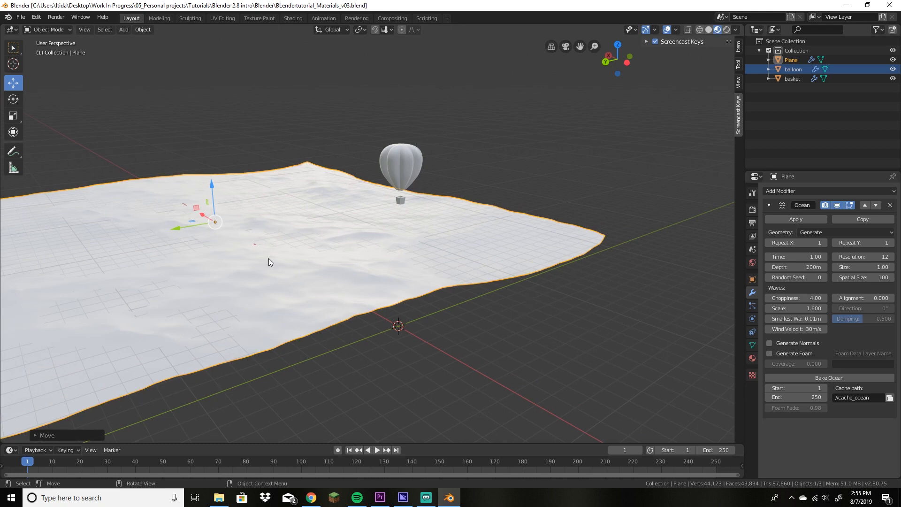
middle_click_drag(494, 217, 507, 239)
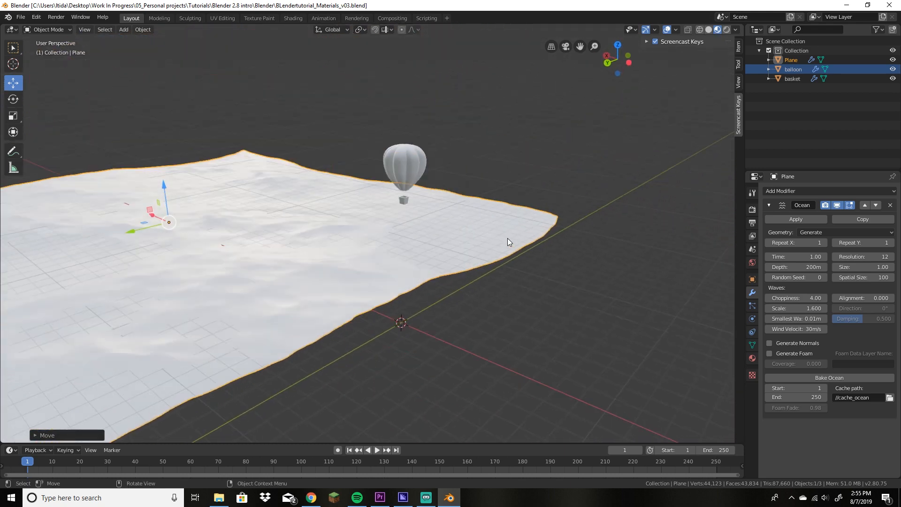
Step: Select the balloon and bring up its material properties
left_click(406, 174)
left_click(752, 358)
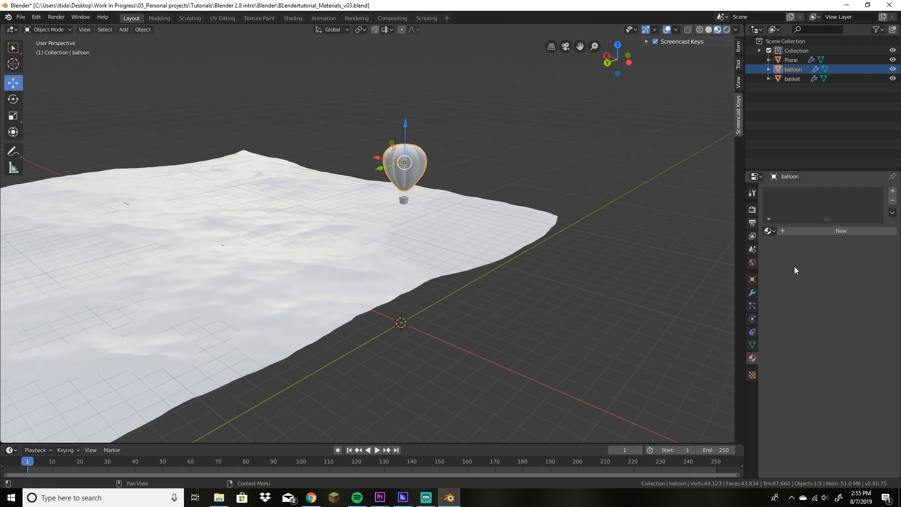
middle_click_drag(351, 179, 559, 167)
scroll(451, 117, "up", 2)
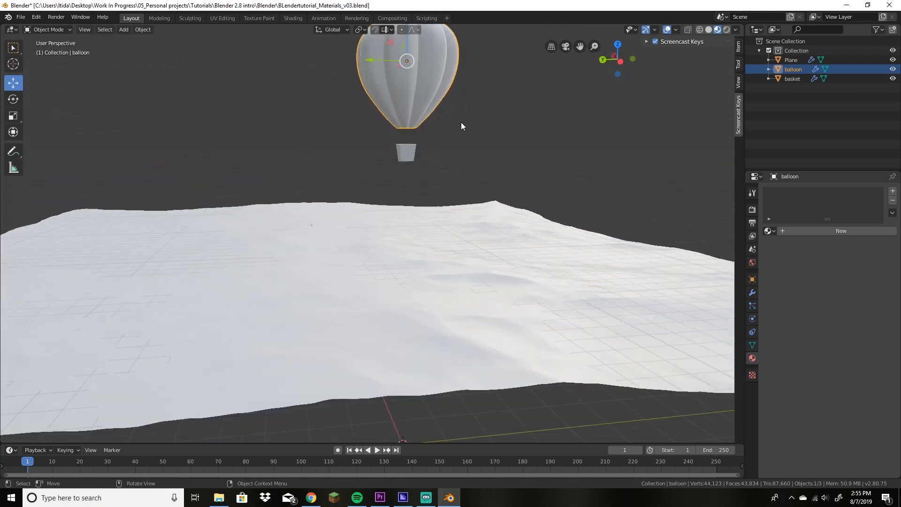
middle_click_drag(496, 103, 502, 232, "shift")
scroll(502, 231, "up", 3)
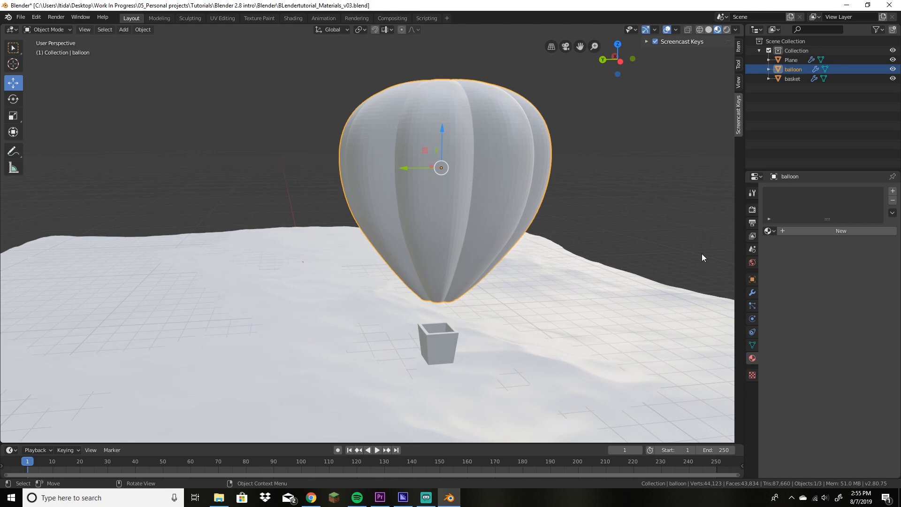
Step: Apply Shade Smooth to the balloon
left_click(146, 35)
left_click(145, 32)
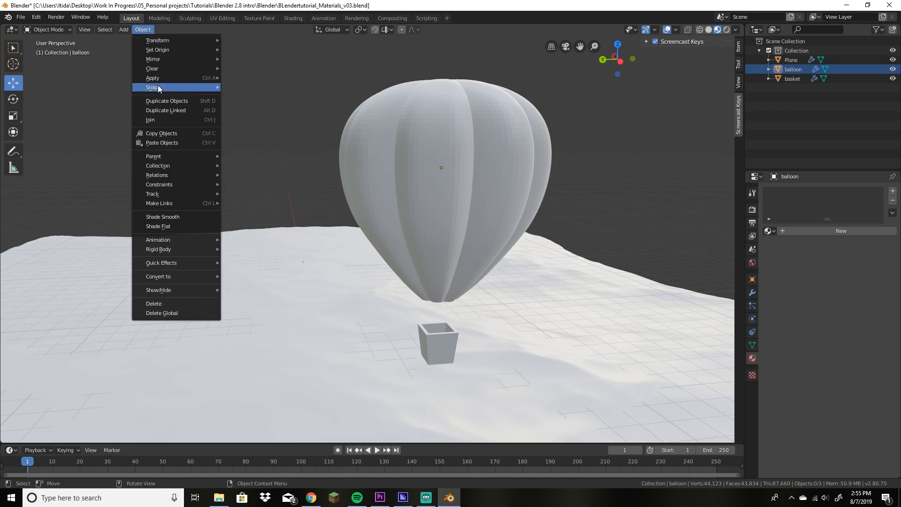
left_click(173, 217)
left_click(505, 157)
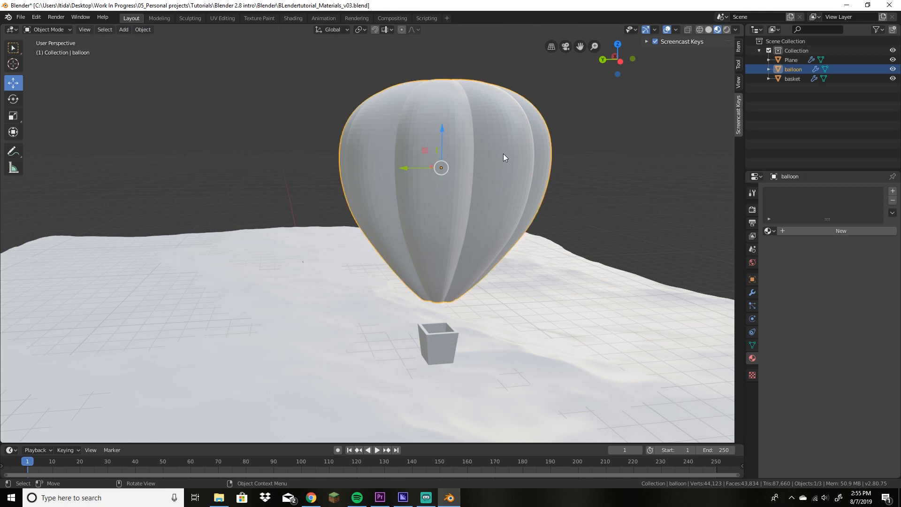
left_click(143, 31)
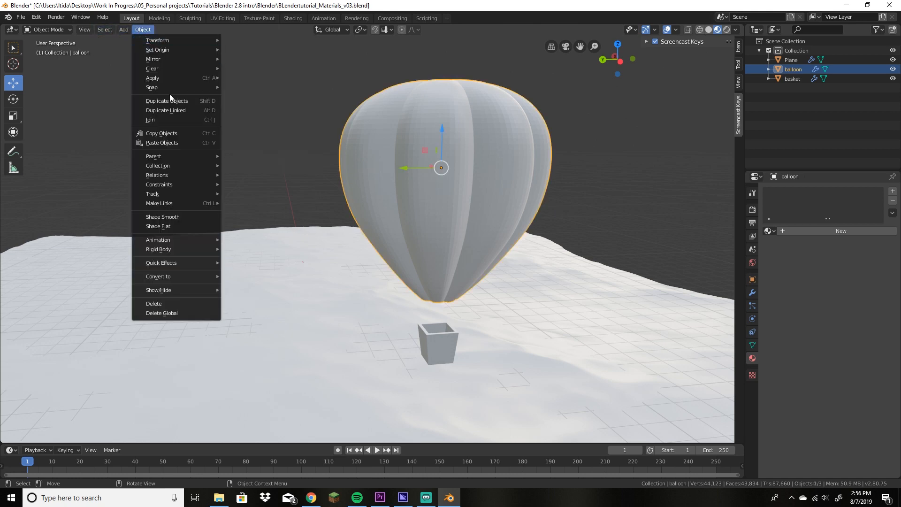
left_click(199, 217)
Step: Enable Auto Smooth in the balloon mesh's normals settings with an angle of 30°
middle_click_drag(556, 287, 544, 256)
scroll(502, 207, "up", 3)
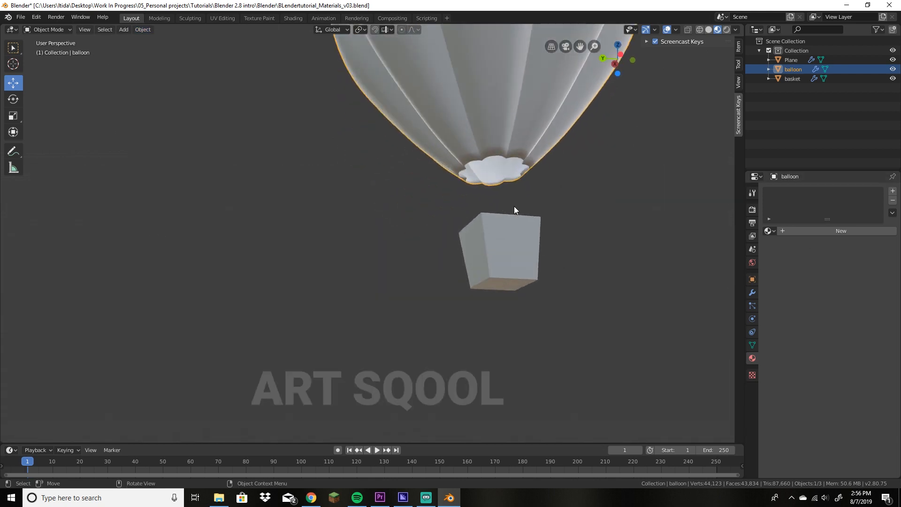
key("Tab")
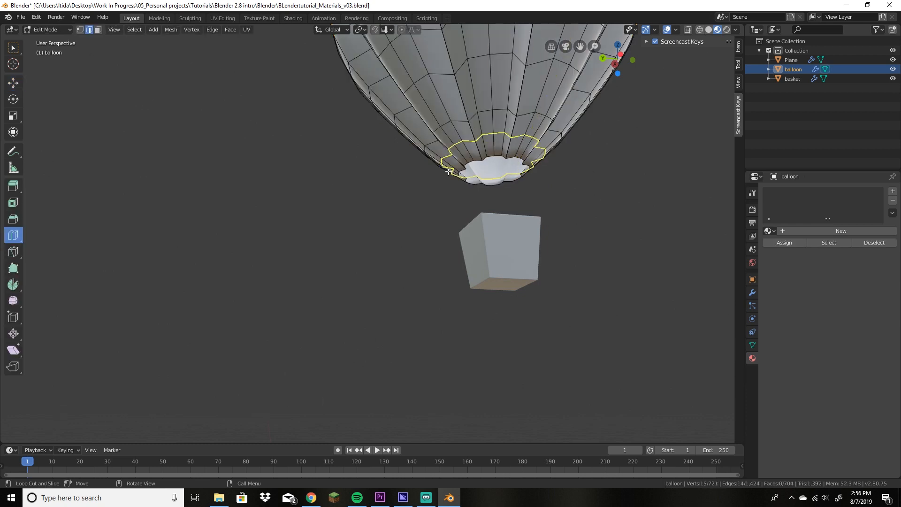
key("Tab")
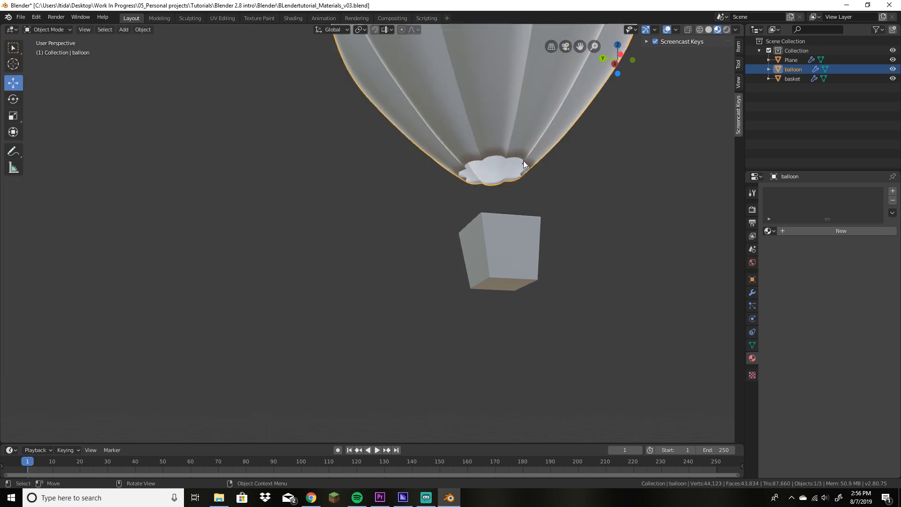
left_click(751, 346)
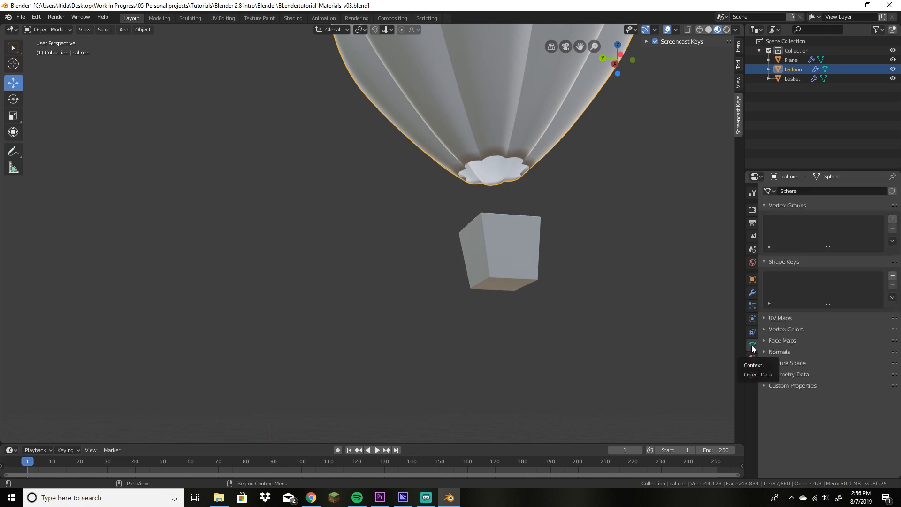
left_click(771, 352)
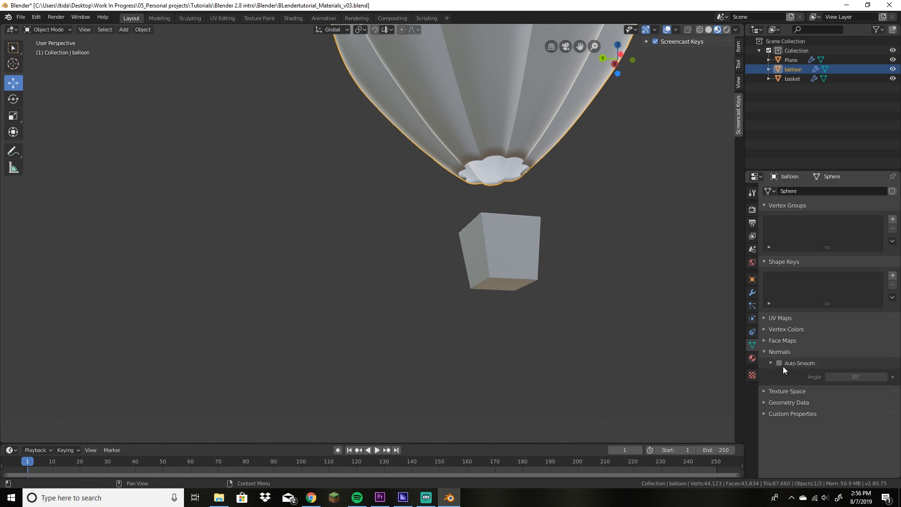
left_click(779, 364)
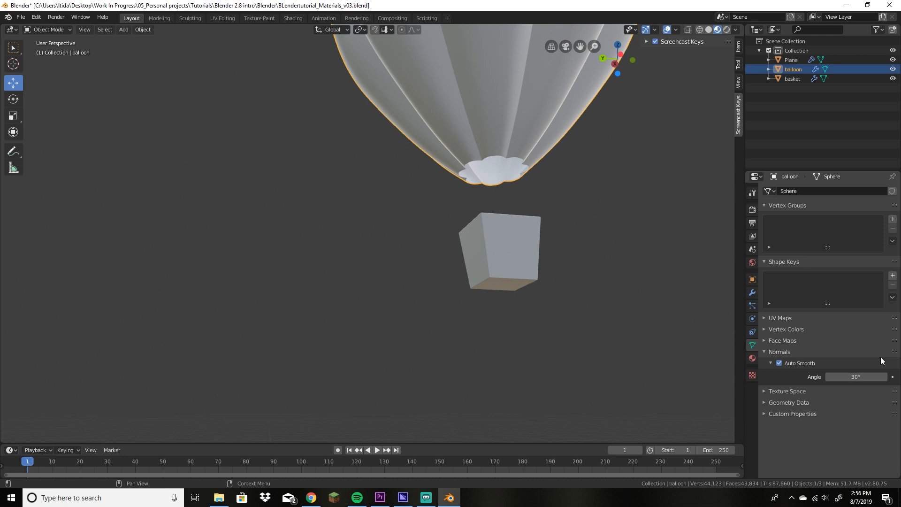
mouse_move(864, 377)
left_mouse_down()
mouse_move(894, 377)
mouse_move(828, 376)
left_mouse_up()
left_click(863, 375)
type("309")
key("BackSpace")
key("Return")
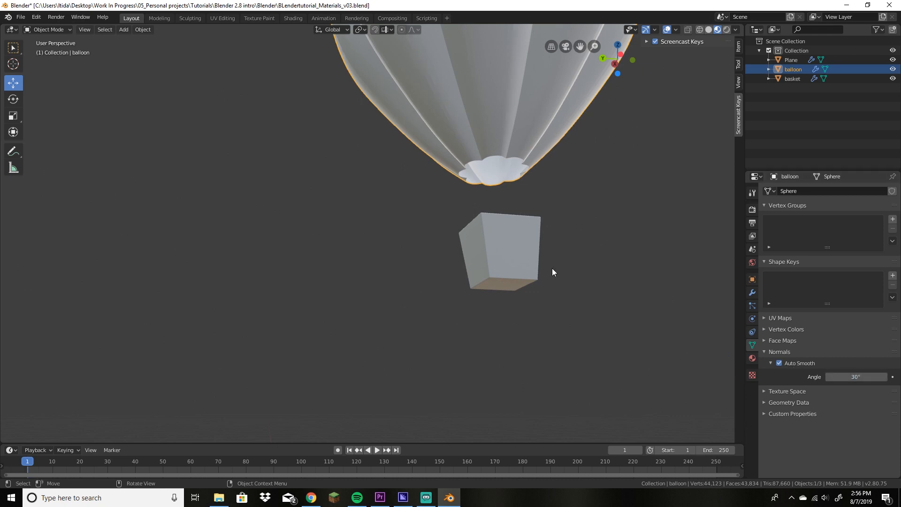
scroll(554, 275, "down", 6)
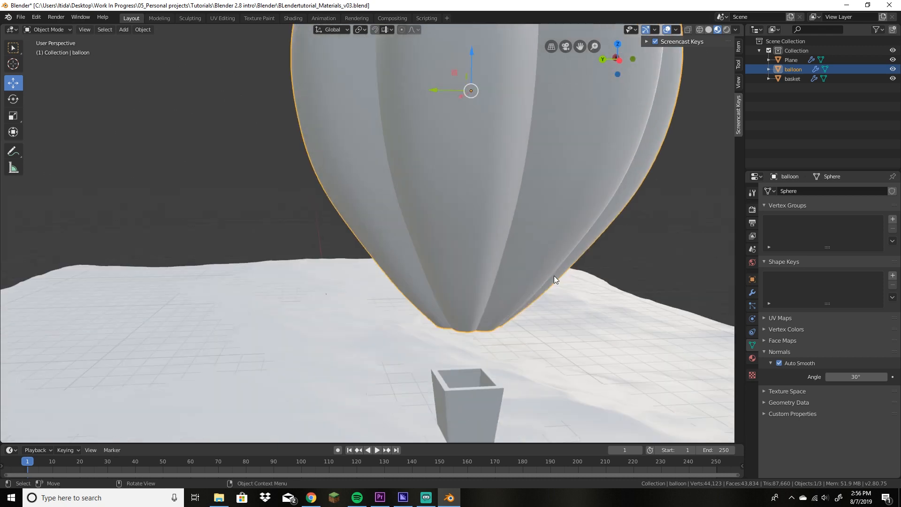
Step: Create a new material for the balloon
left_click(752, 358)
middle_click_drag(393, 293, 448, 295)
scroll(449, 294, "up", 2)
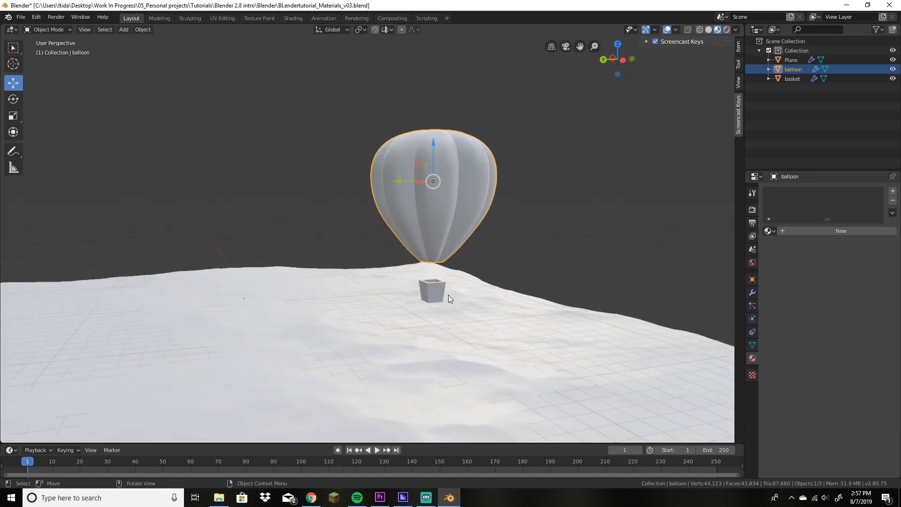
middle_click_drag(497, 232, 441, 249)
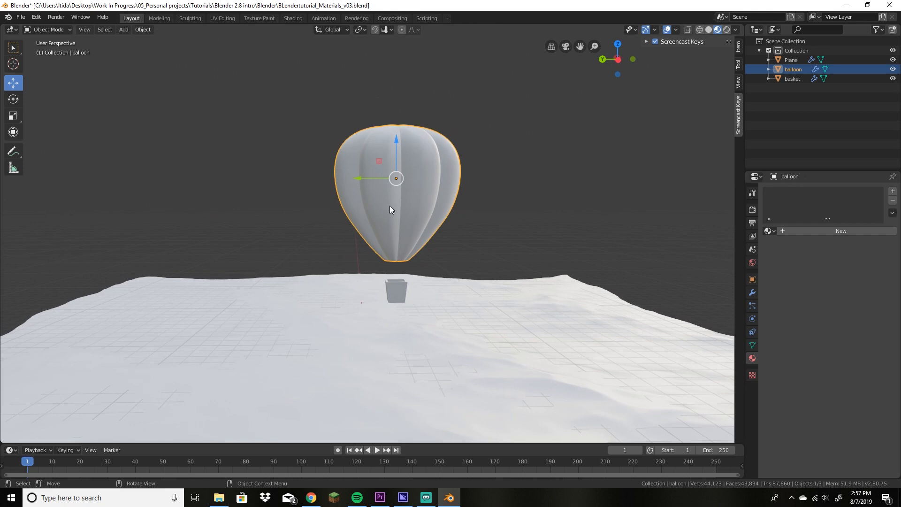
left_click(818, 231)
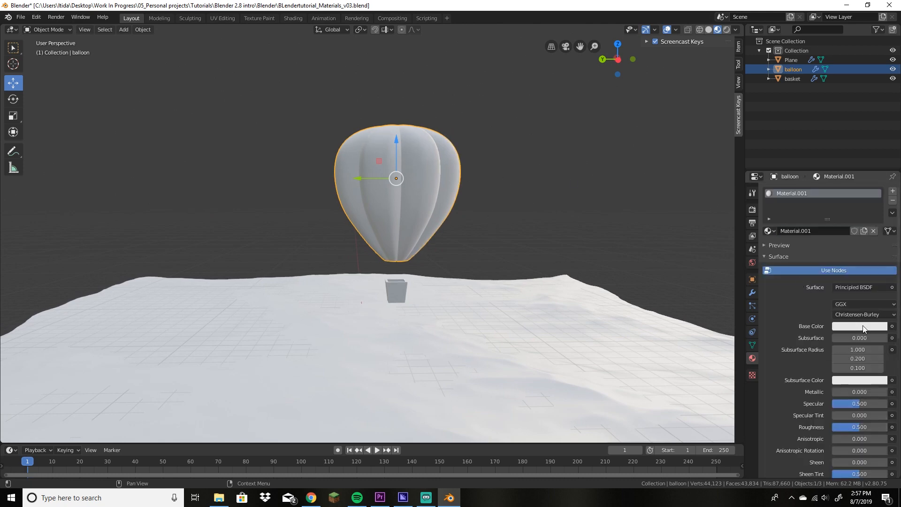
Step: Set the balloon material's Base Color to a slightly darkened red with hue 0.997 and saturation 0.693
left_click(869, 327)
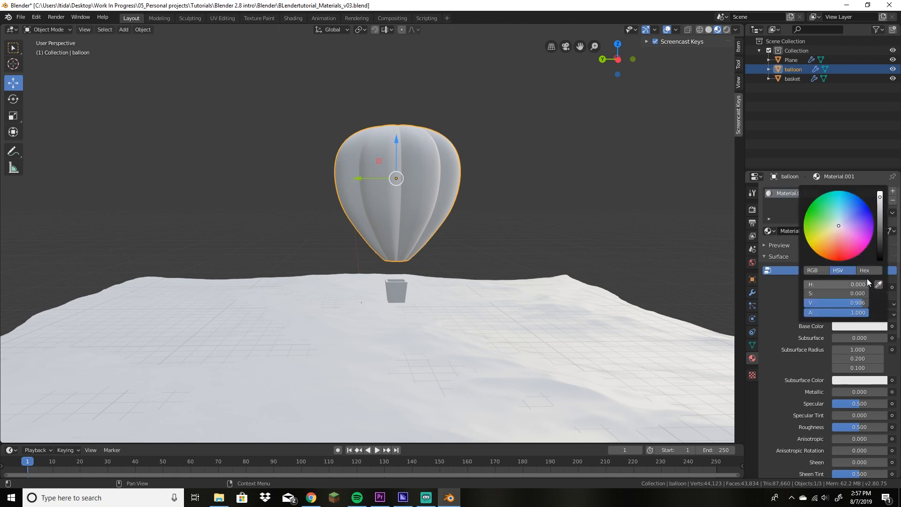
left_click(838, 245)
left_click_drag(839, 248, 838, 250)
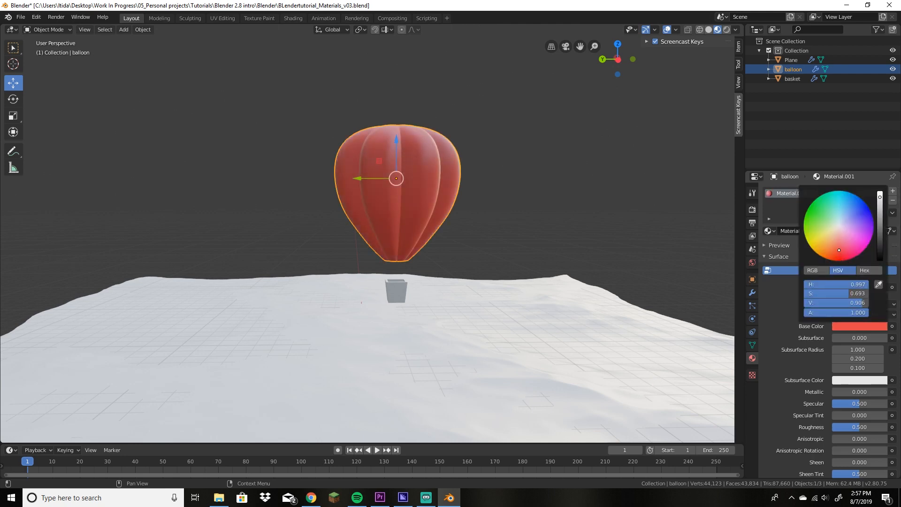
left_click(880, 210)
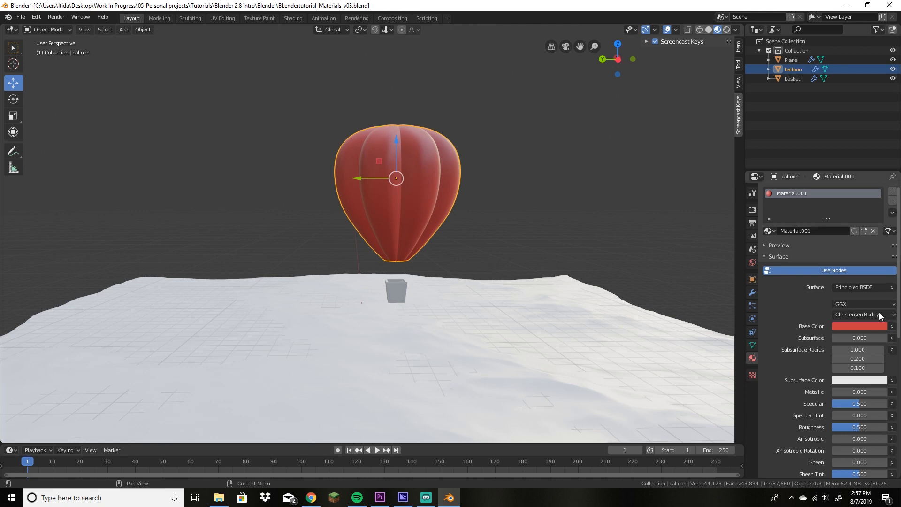
Step: Show the material preview for the balloon
left_click(395, 294)
left_click(404, 206)
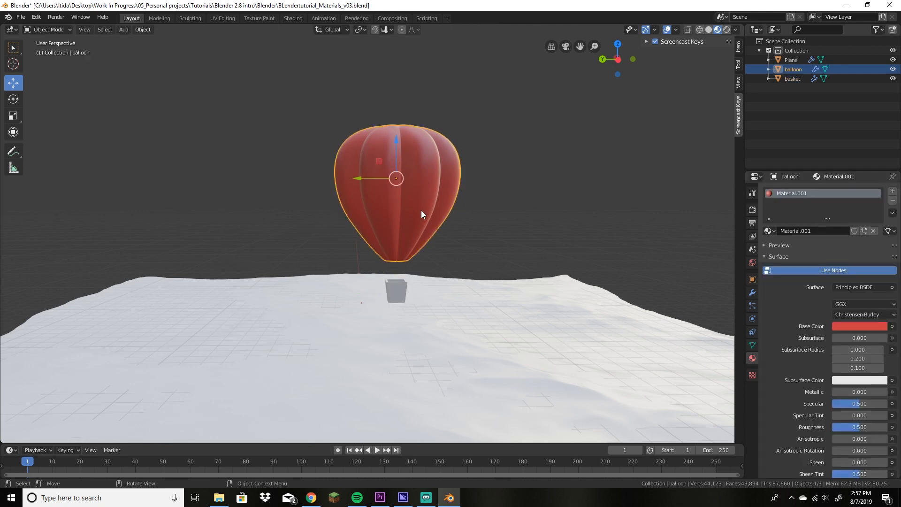
middle_click_drag(502, 195, 523, 191)
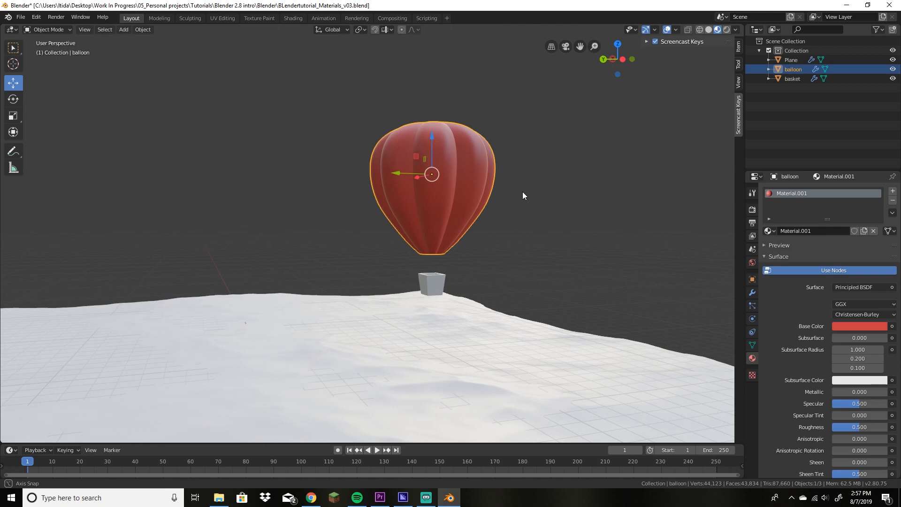
left_click(764, 245)
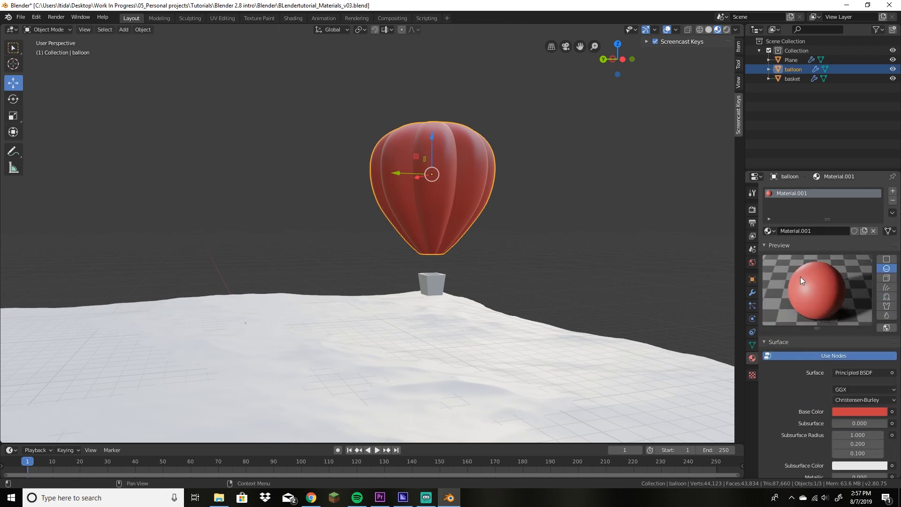
Step: Look through the Principled BSDF surface settings of the balloon's material
scroll(799, 388, "down", 4)
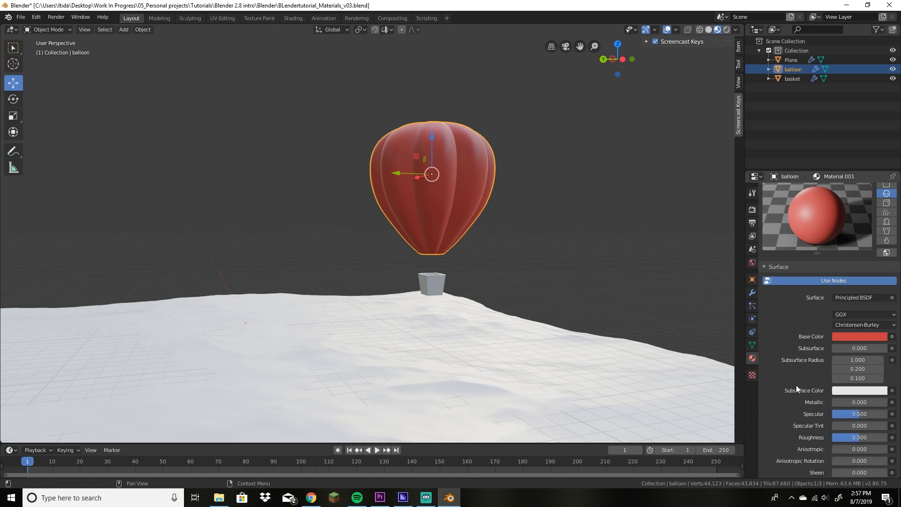
scroll(798, 382, "down", 5)
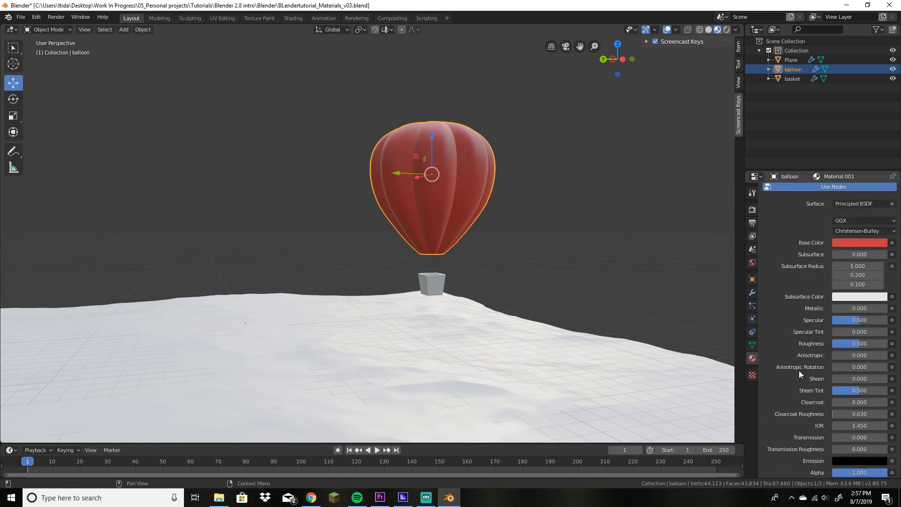
scroll(799, 370, "down", 1)
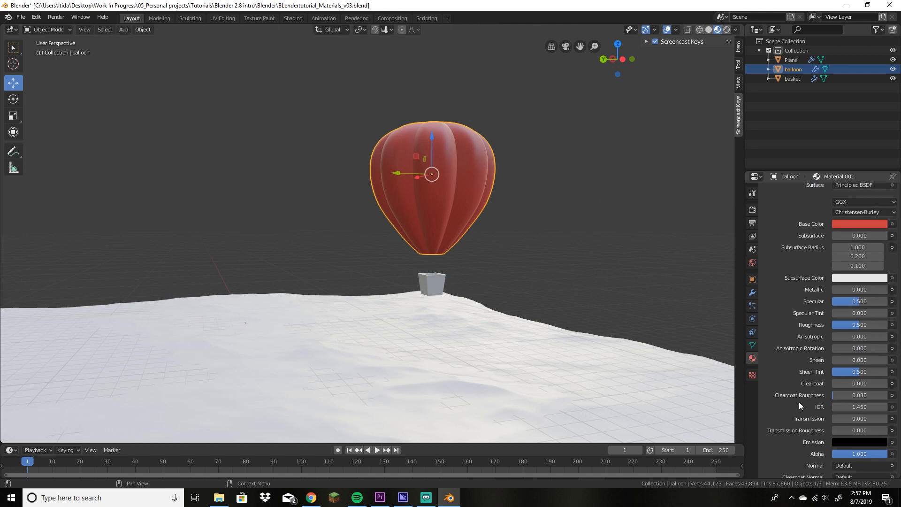
scroll(799, 402, "up", 1)
scroll(810, 437, "up", 1)
scroll(808, 432, "up", 1)
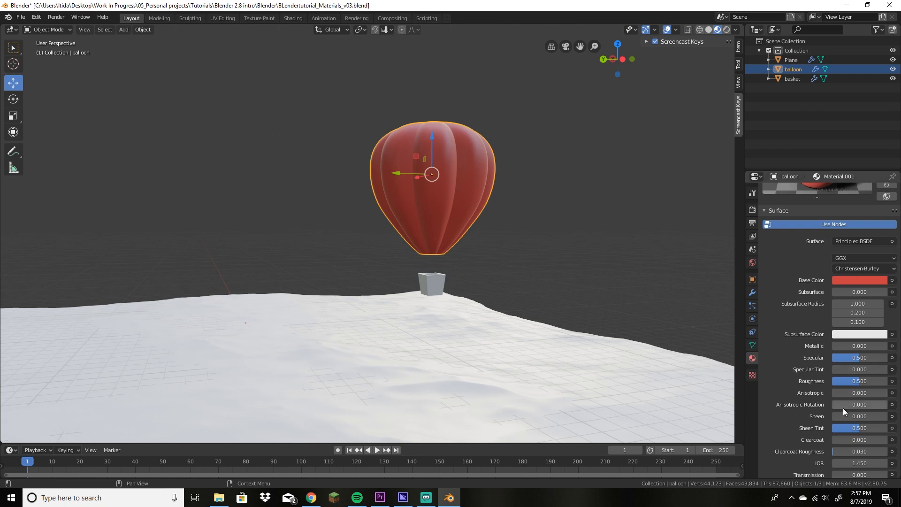
scroll(824, 427, "down", 6)
scroll(821, 424, "up", 8)
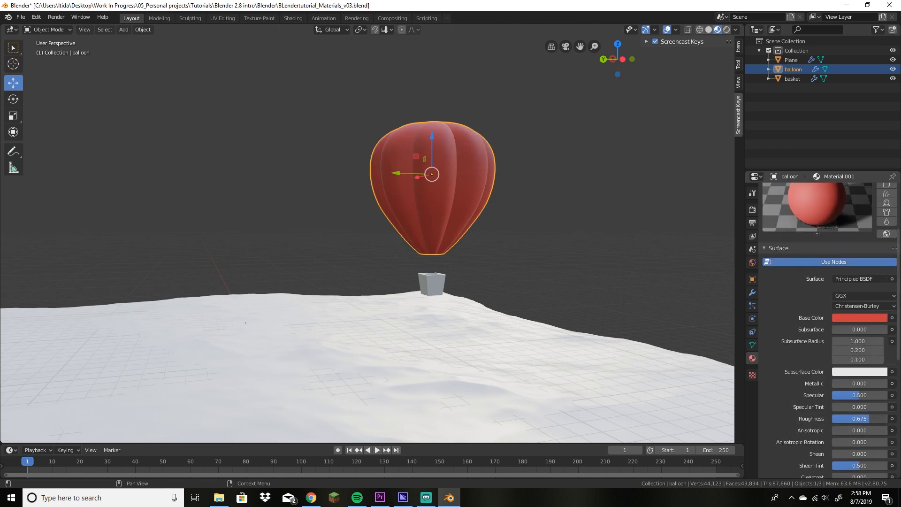
Step: Set the roughness of the balloon's material to 8
left_click(873, 421)
type("8")
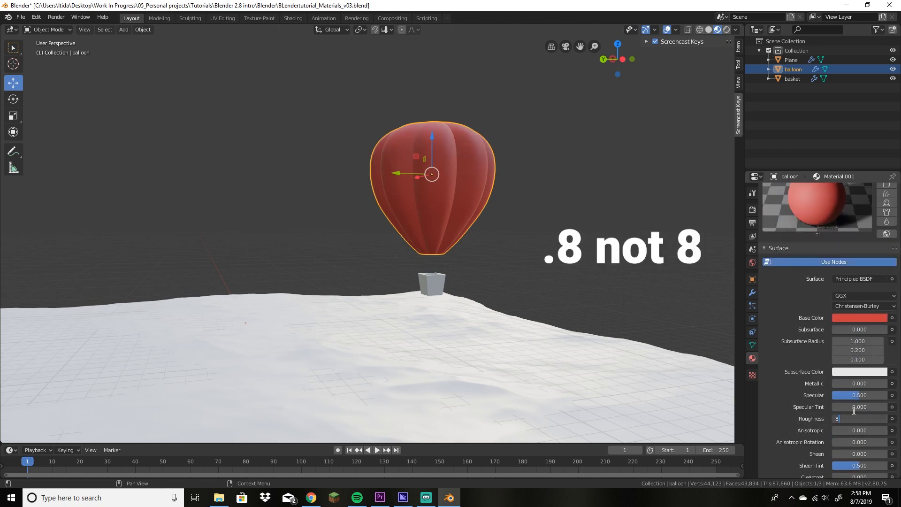
key("Return")
Step: Brighten the balloon material's red base color to hue 0.003, saturation 0.720 and value 0.847
scroll(784, 405, "up", 2)
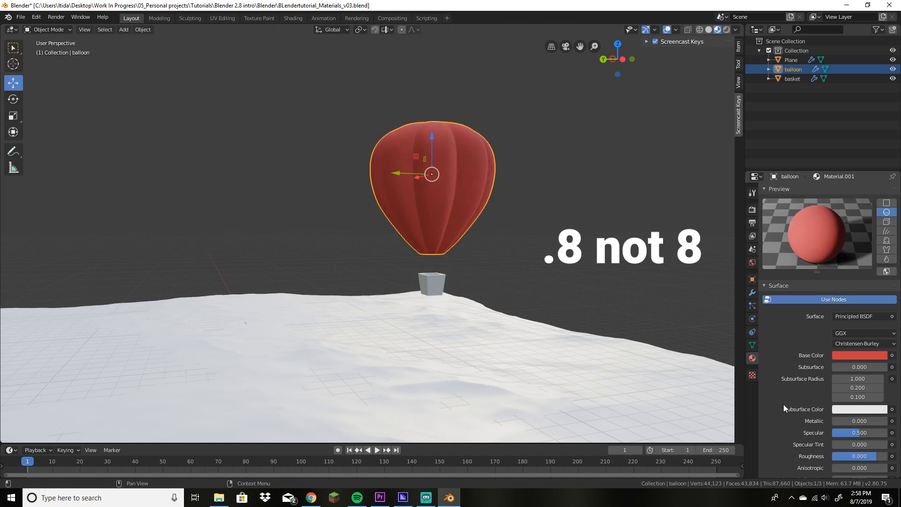
scroll(784, 404, "up", 2)
left_click(871, 393)
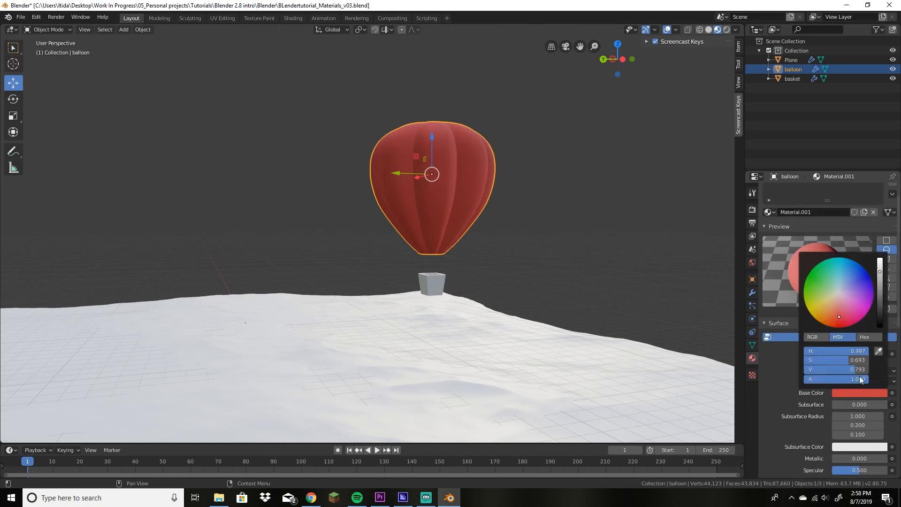
left_click(880, 268)
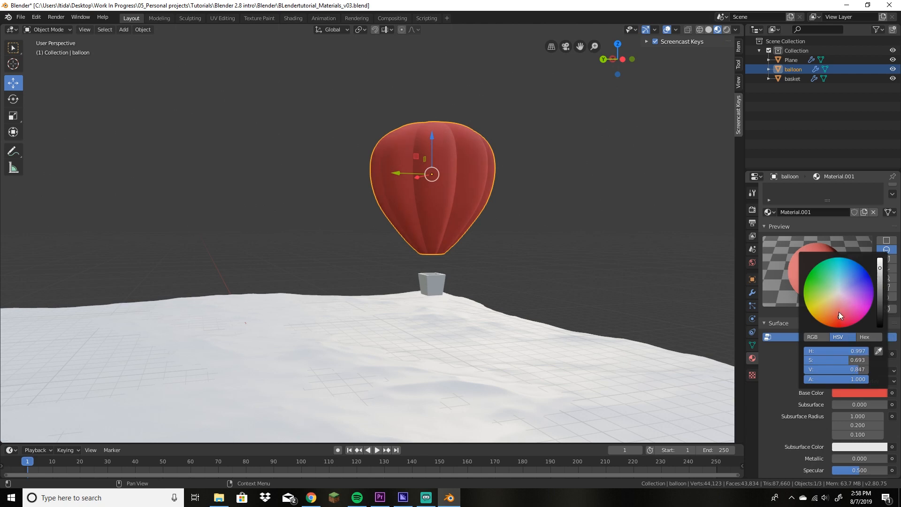
left_click_drag(839, 311, 838, 318)
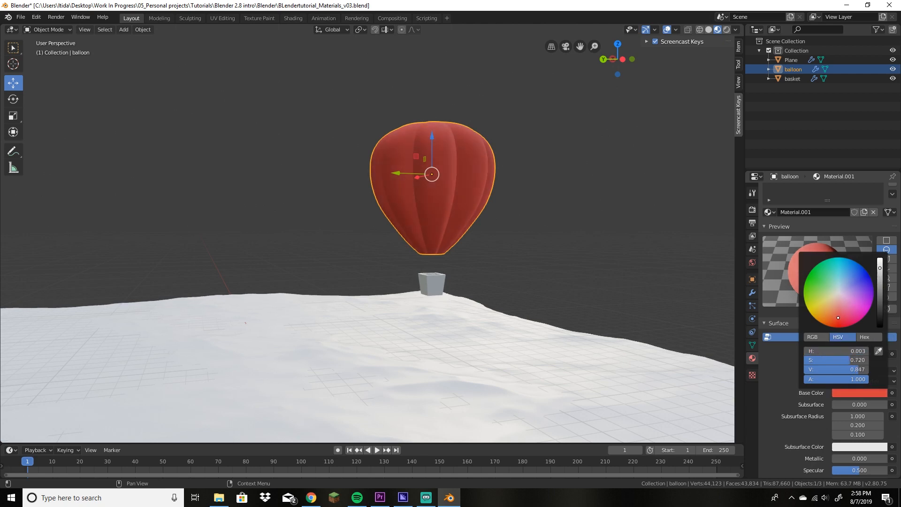
left_click(510, 244)
Step: Select the basket under the balloon and give it a new material
left_click(424, 281)
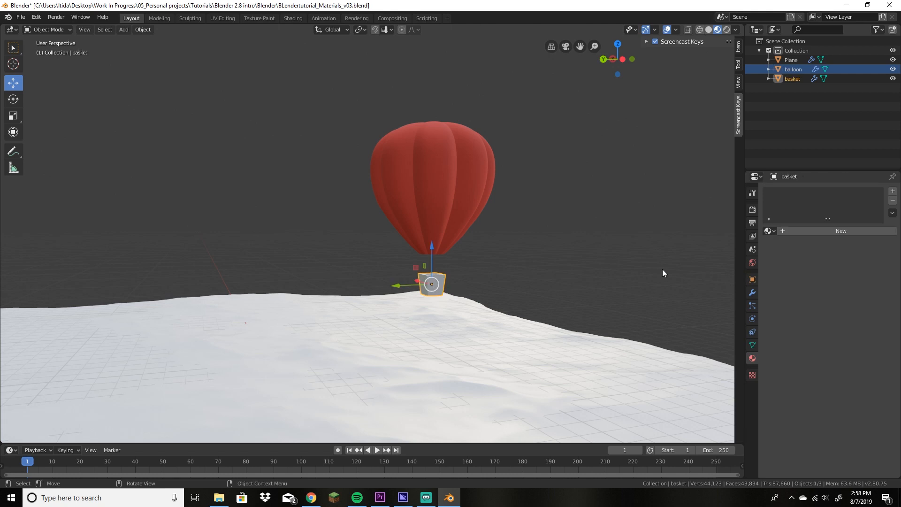
middle_click_drag(571, 349, 539, 275)
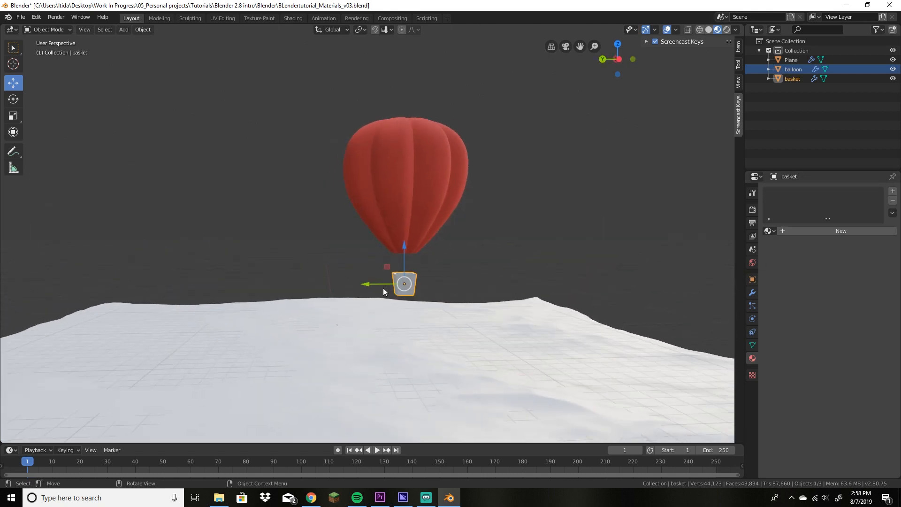
left_click(807, 232)
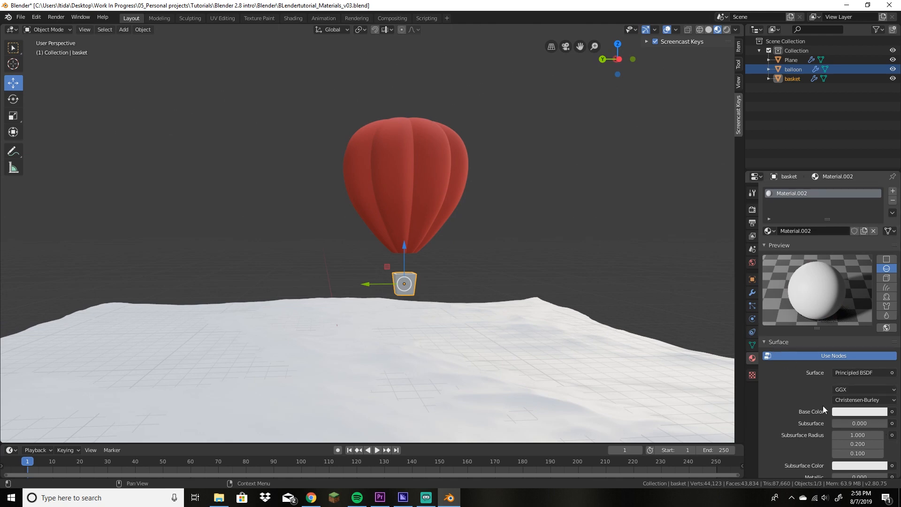
Step: Change the basket material's base color to a dark, muted brown
left_click(850, 411)
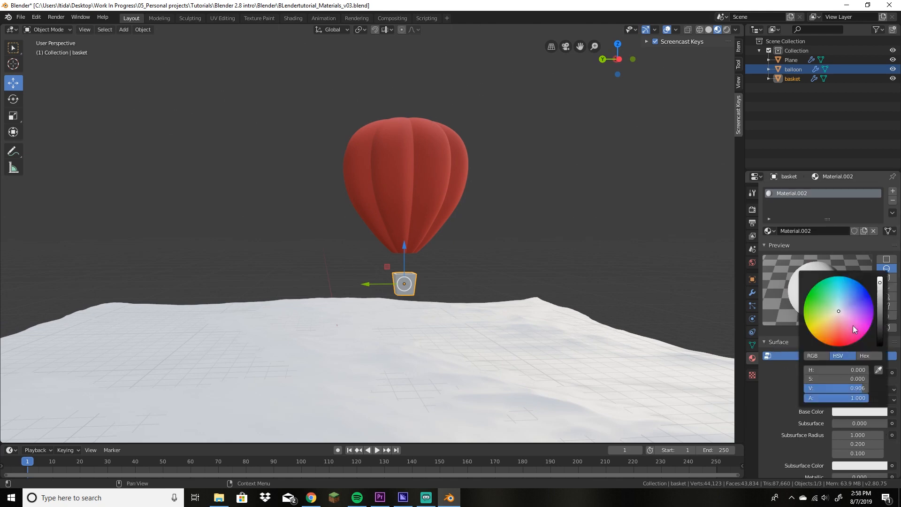
left_click(832, 334)
left_click(880, 324)
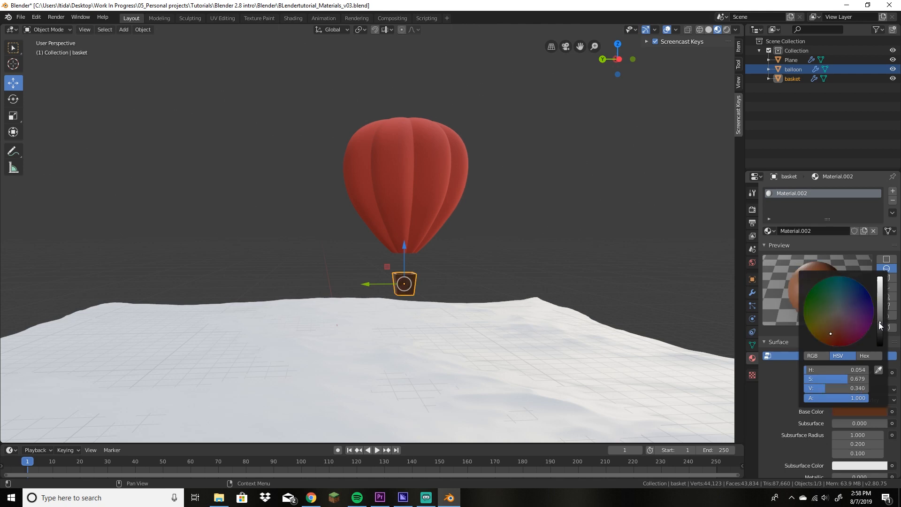
left_click(833, 326)
left_click(833, 323)
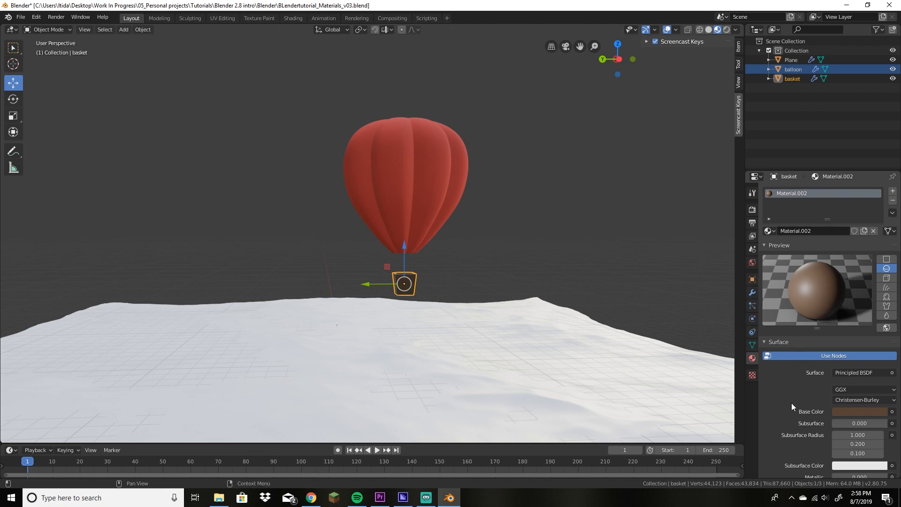
Step: Set the basket material's metallic to about 0.092 and its roughness to about 0.192
scroll(780, 402, "down", 5)
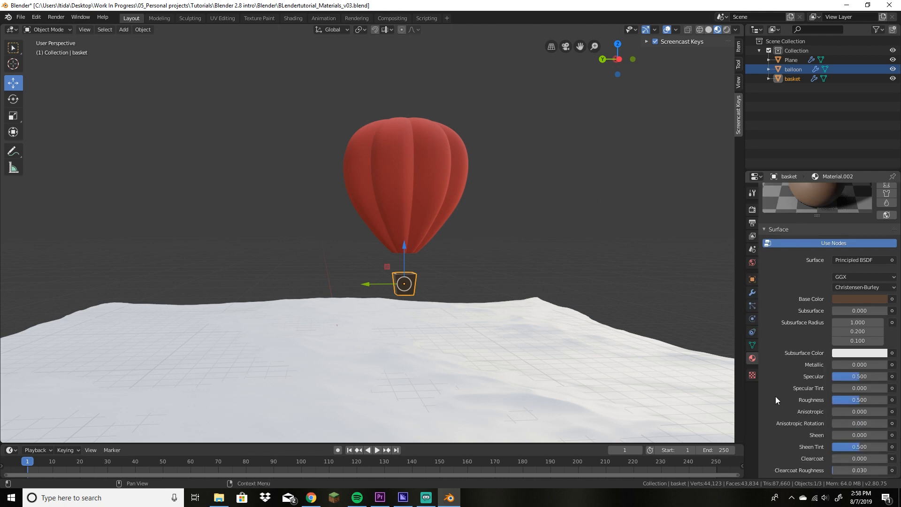
scroll(777, 381, "up", 1)
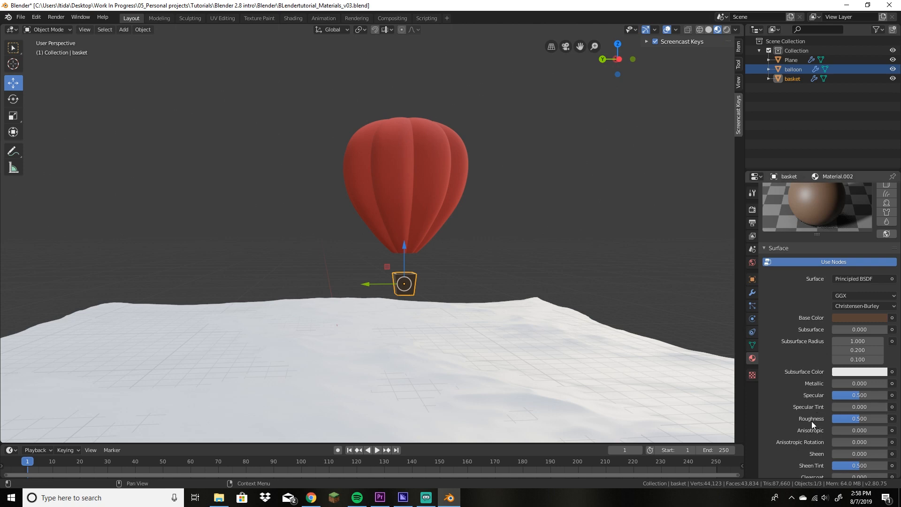
left_click_drag(842, 383, 846, 383)
left_click_drag(864, 419, 848, 419)
middle_click_drag(517, 265, 527, 287)
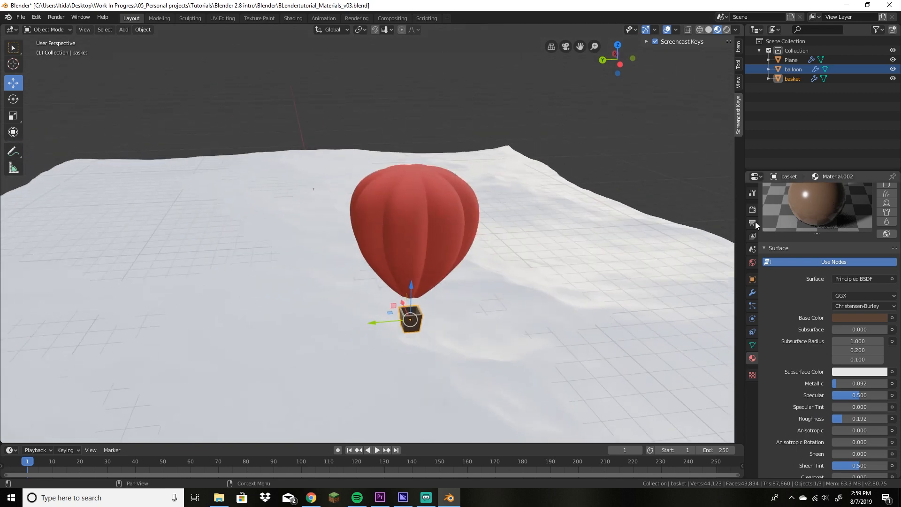
mouse_move(461, 333)
middle_mouse_down()
mouse_move(466, 340)
mouse_move(460, 333)
middle_mouse_up()
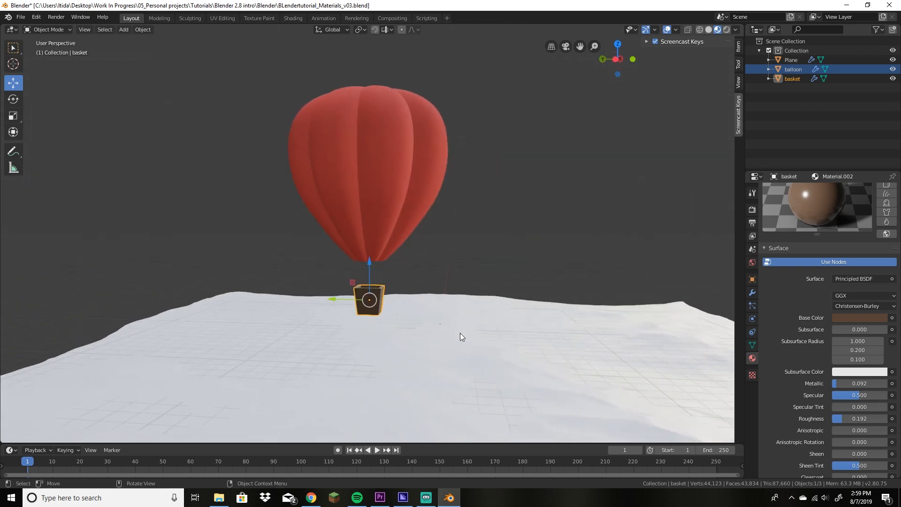
Step: Duplicate the balloon together with its basket and place the copies beside the originals along the Y axis
scroll(460, 333, "down", 3)
left_click(579, 210)
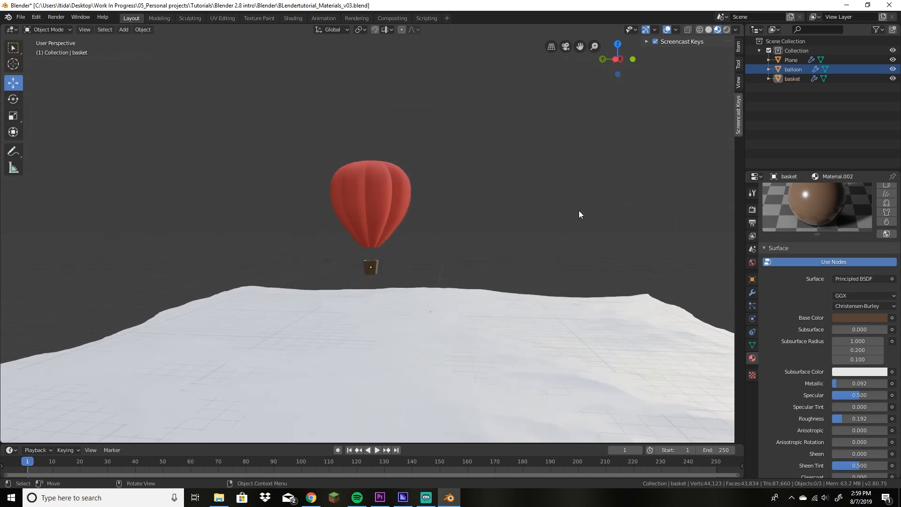
middle_click_drag(579, 210, 410, 309)
left_click(415, 232)
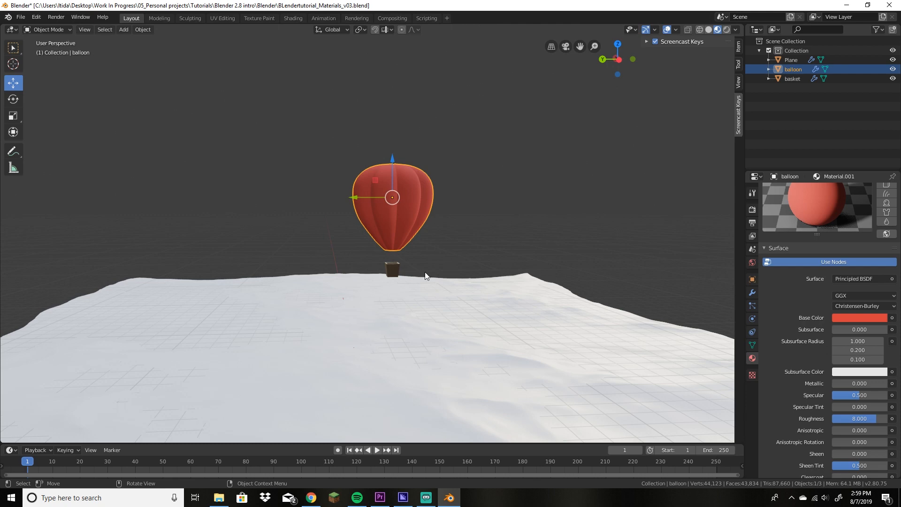
left_click(391, 270, "shift")
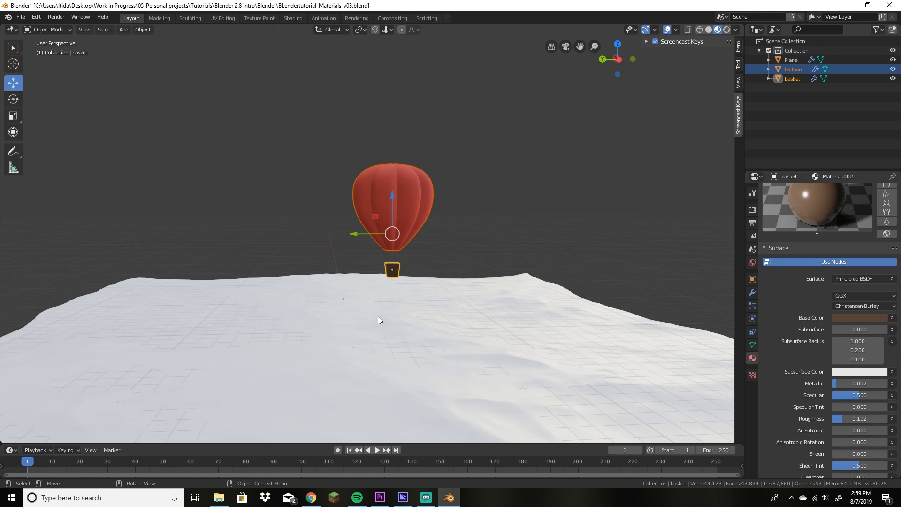
key("shift+d")
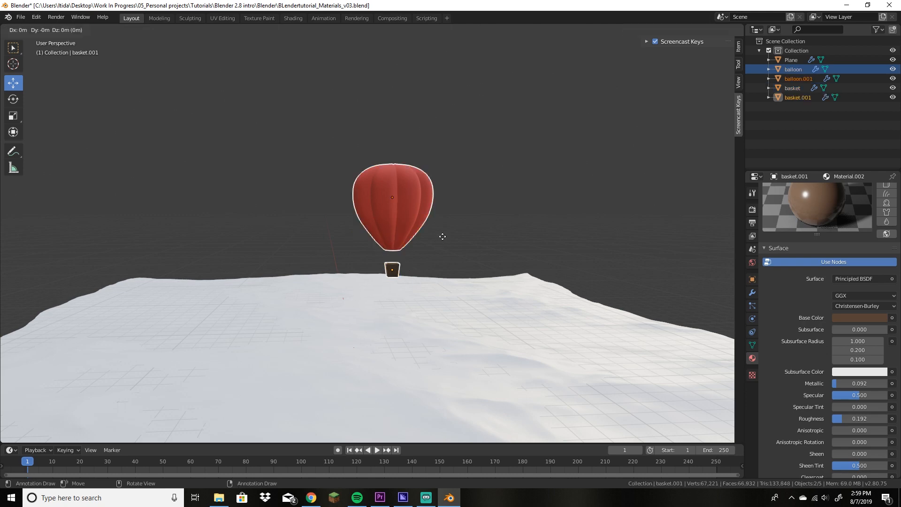
key("y")
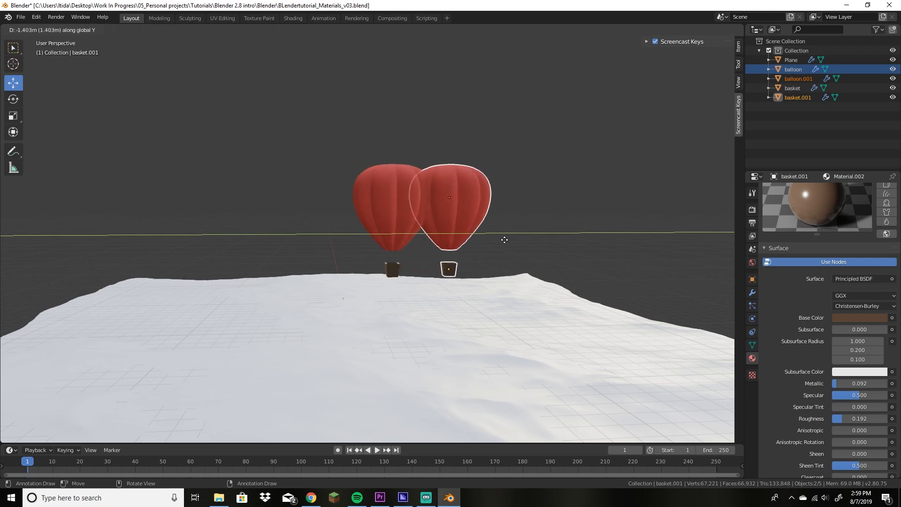
left_click(533, 238)
left_click(671, 55)
middle_click_drag(599, 243, 578, 244)
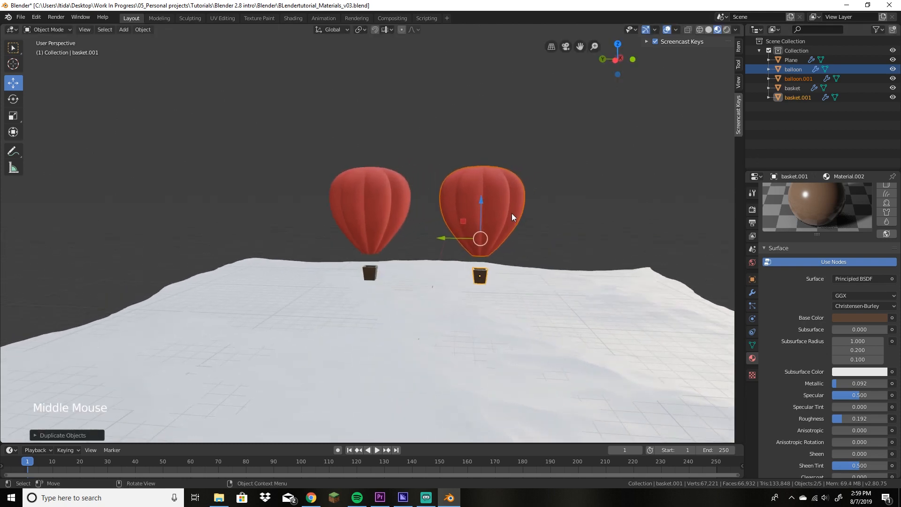
Step: Add a second material slot to the duplicated balloon and assign the existing Material.001 to it
scroll(816, 288, "up", 8)
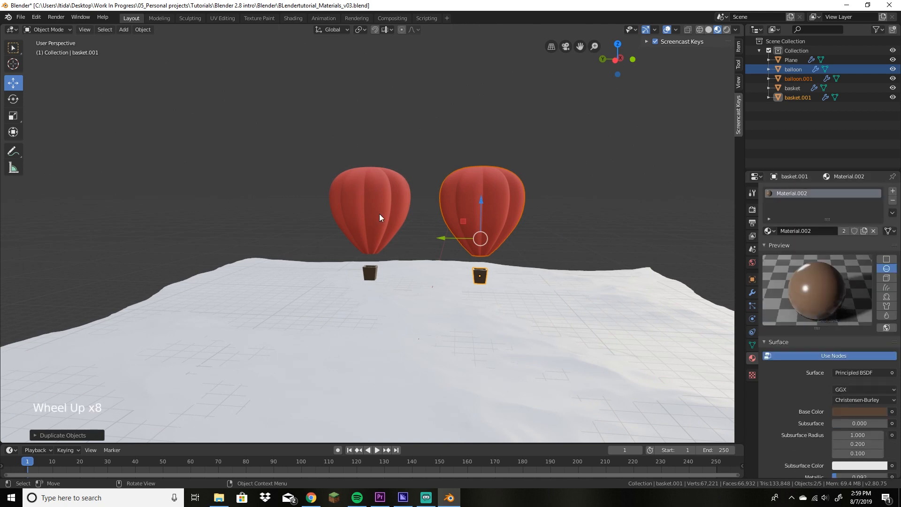
left_click(497, 189)
left_click(663, 191)
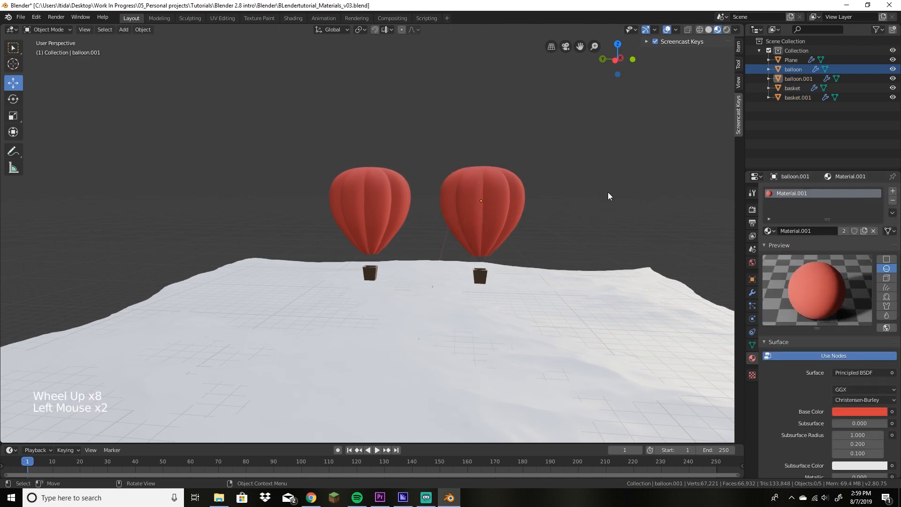
left_click(486, 205)
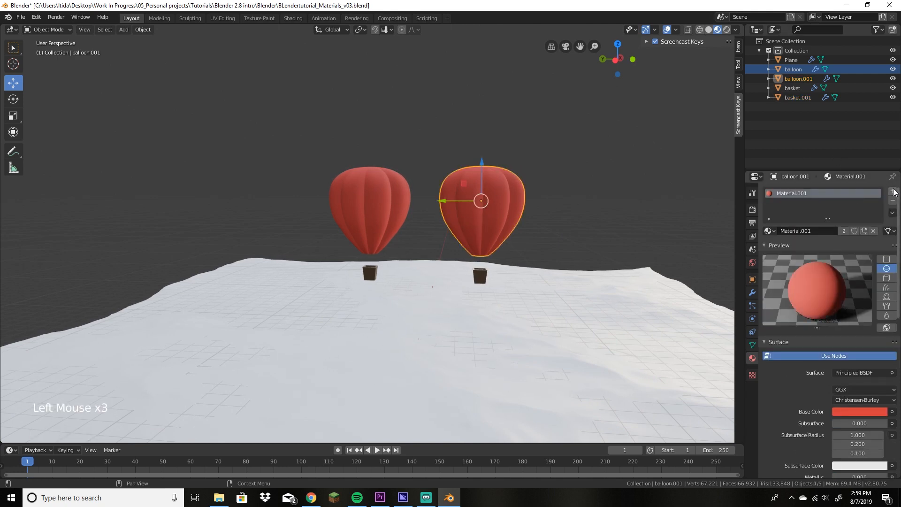
left_click(893, 191)
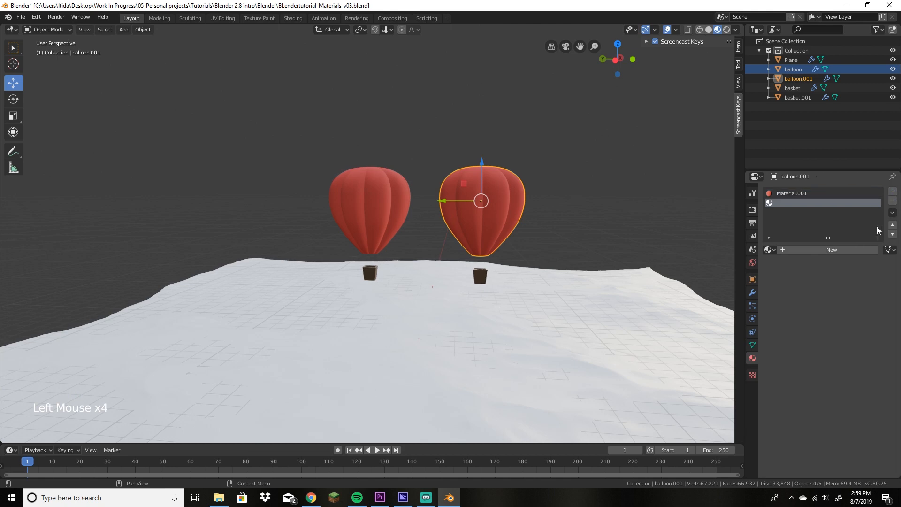
left_click(773, 249)
left_click(793, 269)
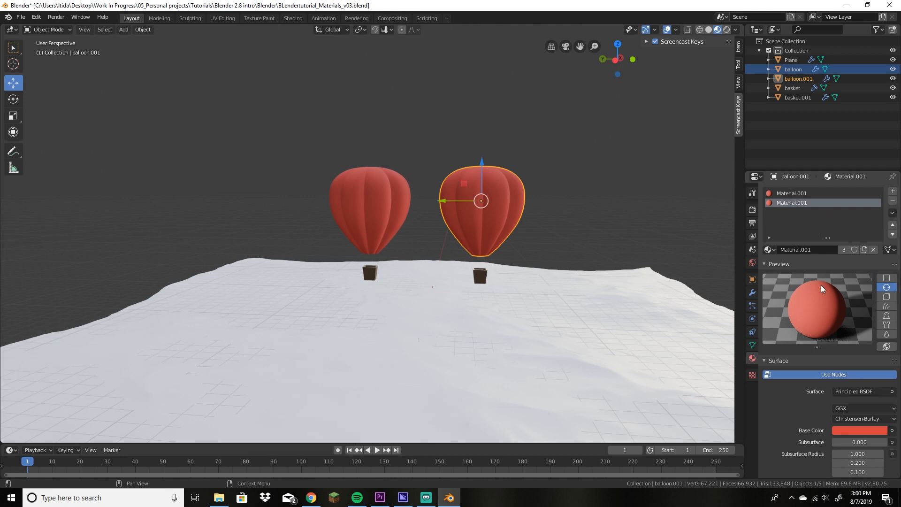
Step: Try a blue base color on the Material.001 shared by both balloons, and undo the change
left_click(866, 431)
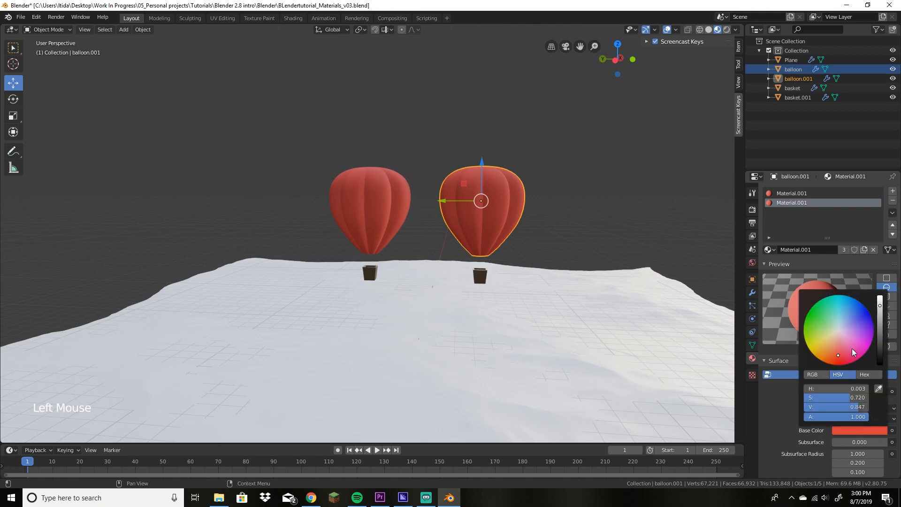
left_click(857, 314)
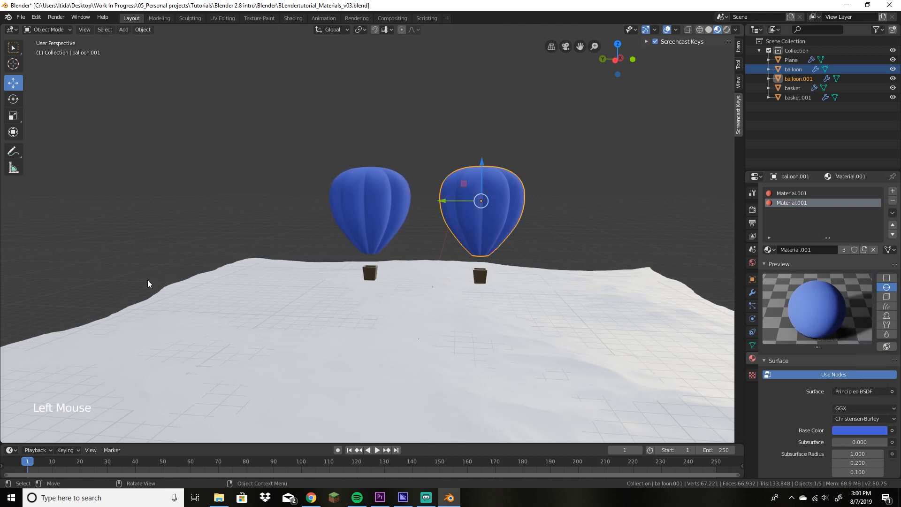
key("ctrl+z")
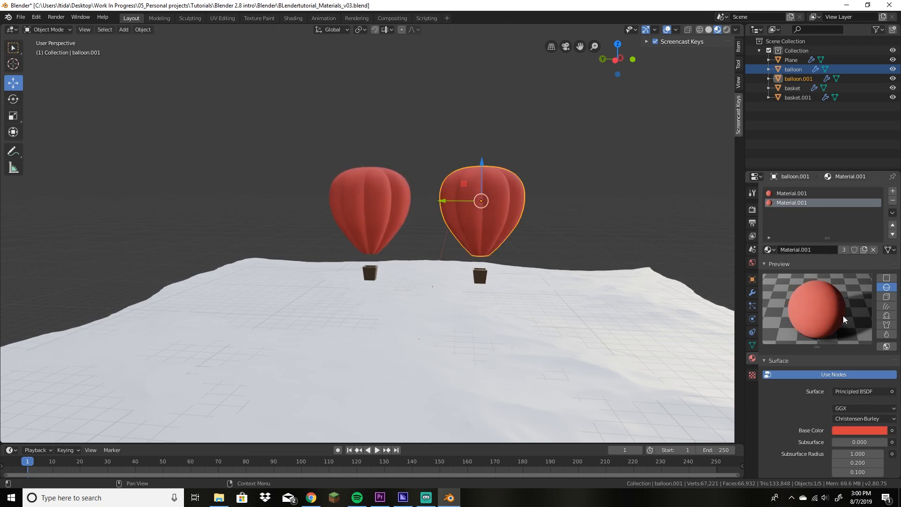
Step: Make the material in the duplicated balloon's second slot an independent single-user copy
scroll(819, 397, "down", 4)
scroll(818, 394, "down", 2)
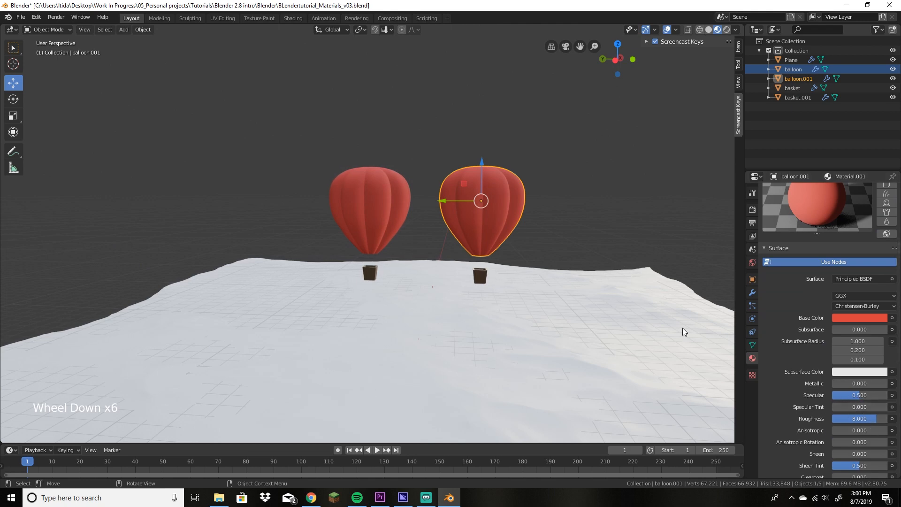
scroll(789, 297, "up", 4)
scroll(788, 302, "up", 5)
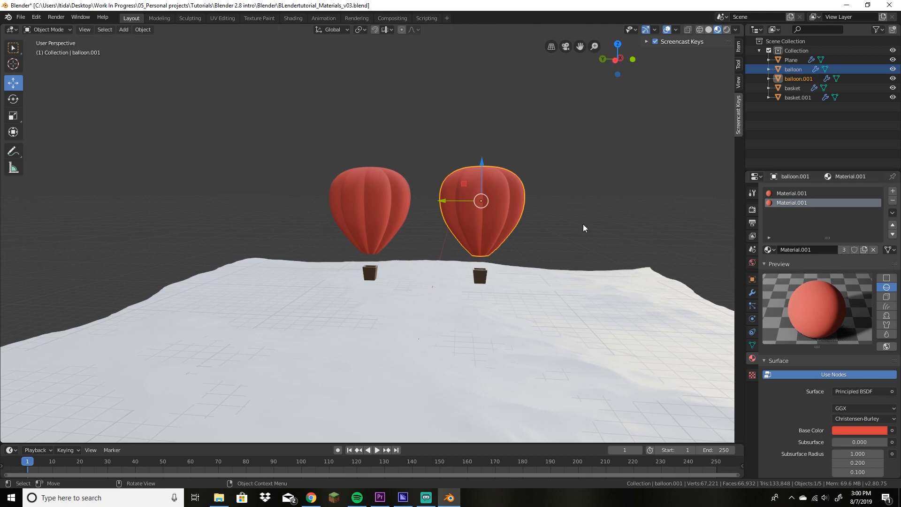
left_click(844, 249)
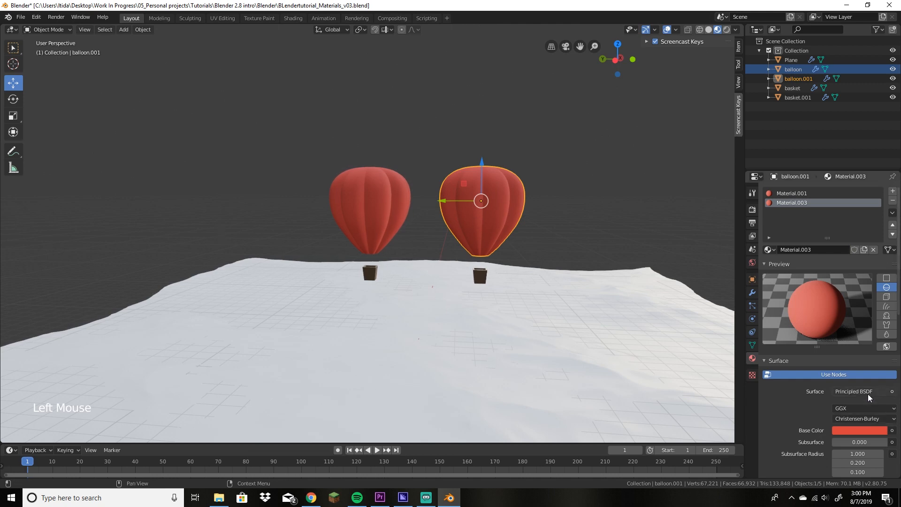
Step: Try blue and dark grayish base colors for Material.003, ending on a near-white with saturation 0.042 and value about 0.84
left_click(873, 433)
left_click(854, 324)
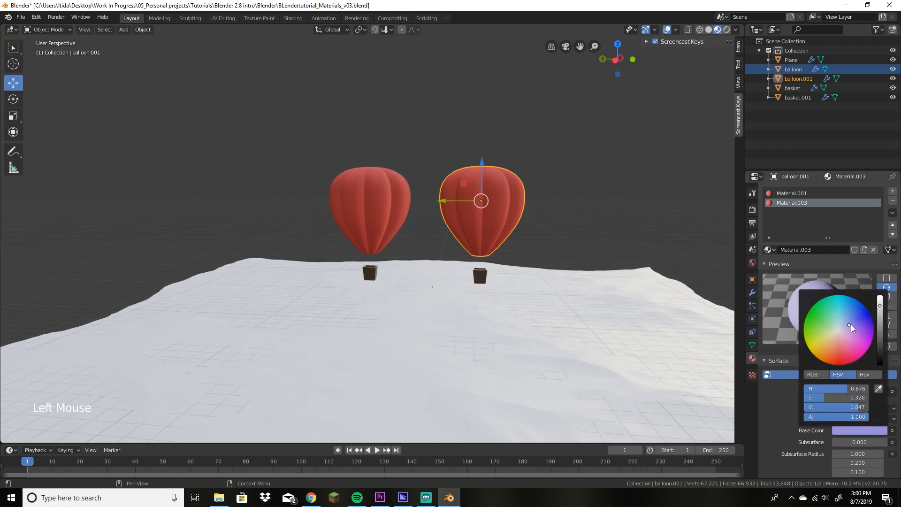
left_click(857, 317)
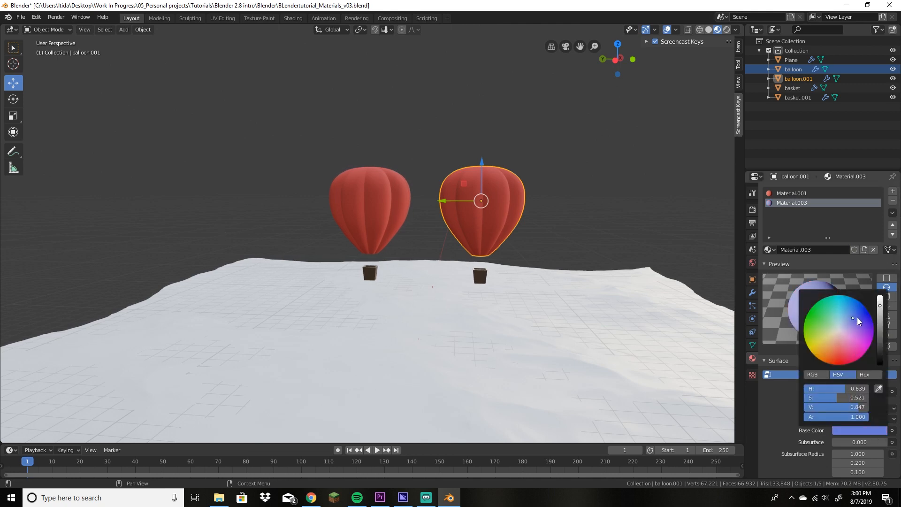
left_click(867, 430)
left_click(880, 337)
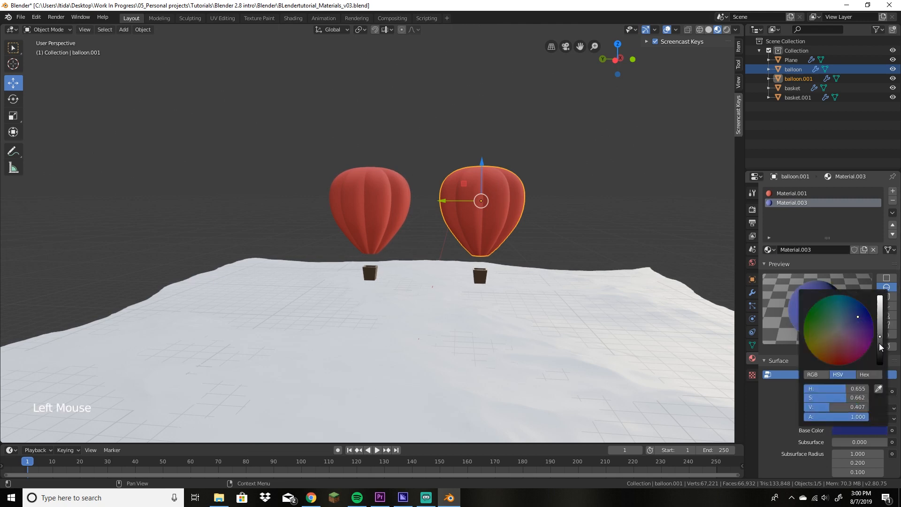
left_click_drag(881, 345, 880, 340)
left_click(853, 324)
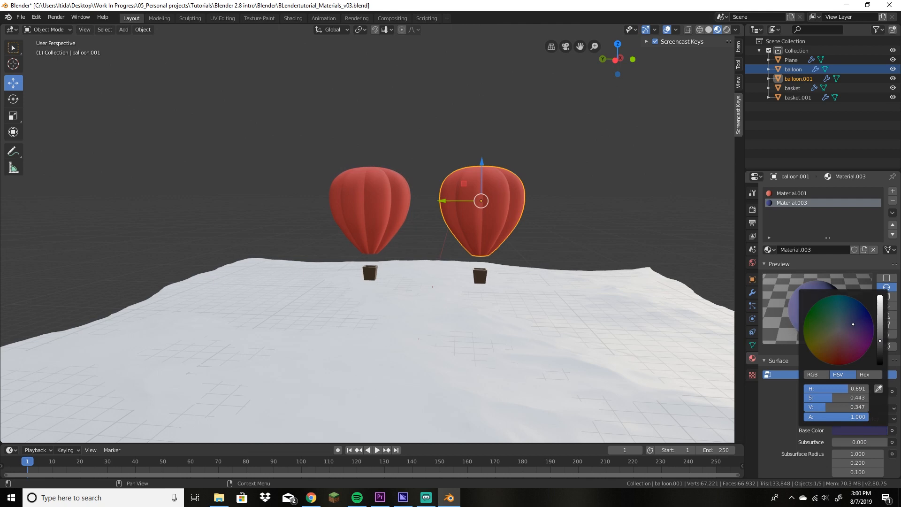
left_click(839, 332)
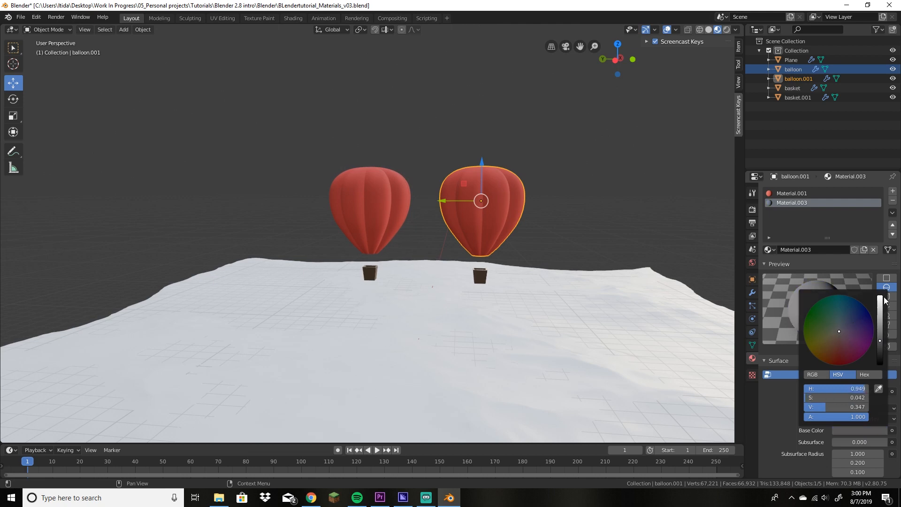
left_click(881, 306)
Step: Set the hue, saturation and value of Material.003's base color each to 0.8
left_click(848, 389)
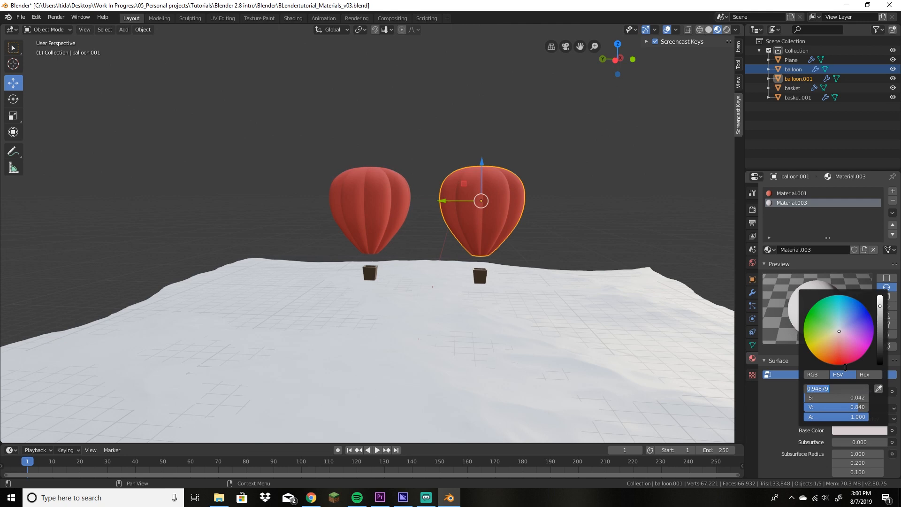
type(".8")
key("Return")
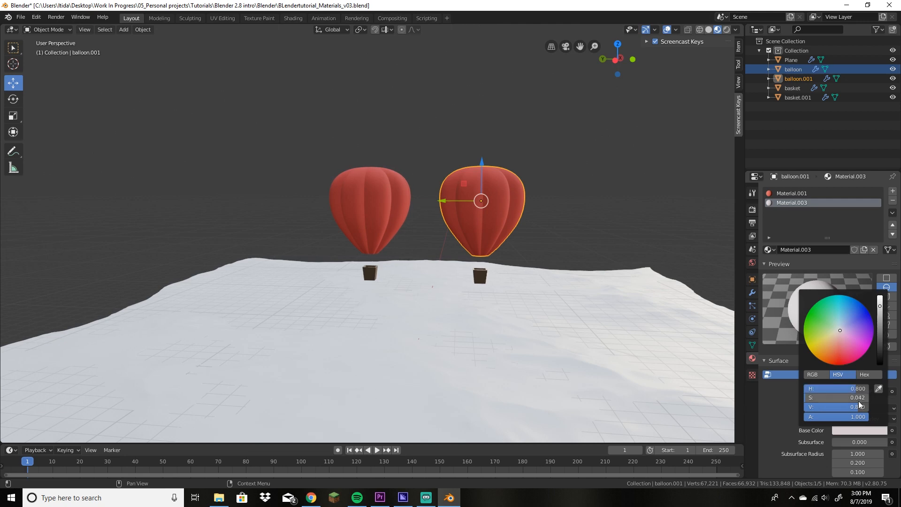
left_click(859, 402)
type(".8")
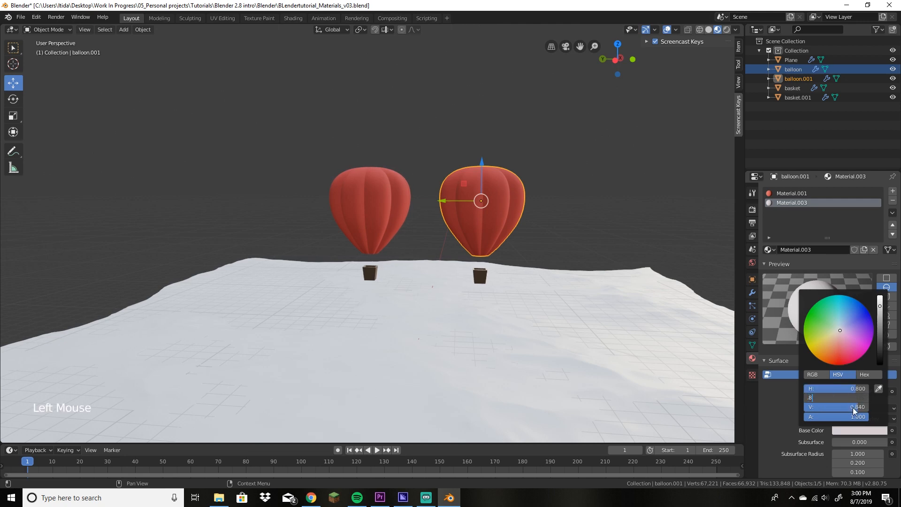
left_click(853, 407)
type(".8")
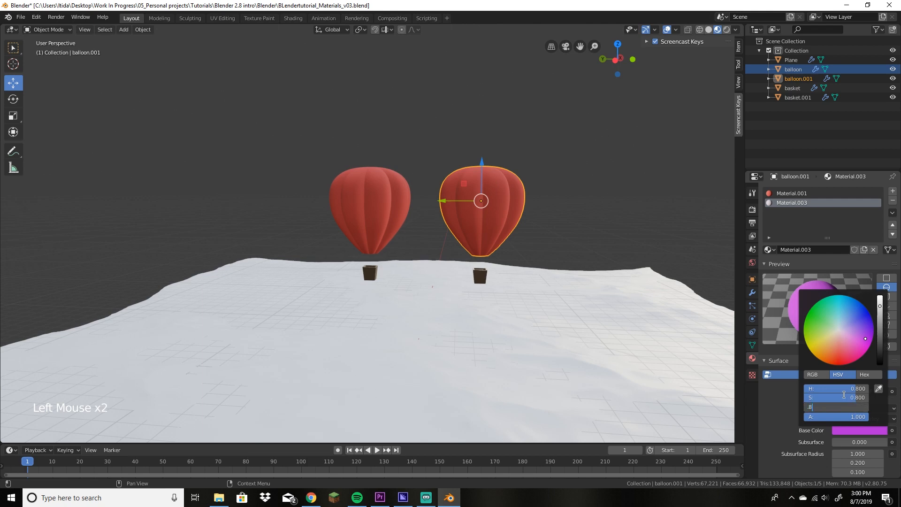
key("Return")
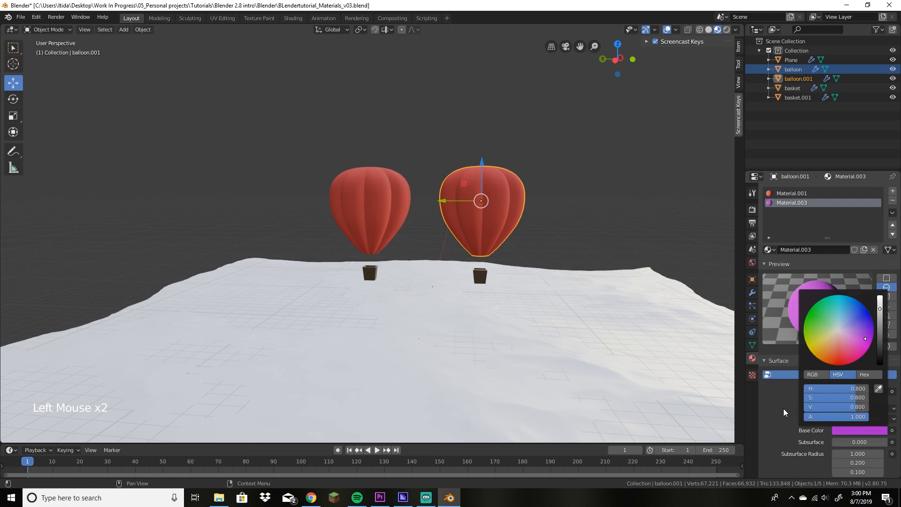
Step: Set Material.003's base color alpha to 1.0 and its red, green and blue values each to 0.8
double_click(854, 417)
type("1.0")
left_click(816, 375)
double_click(841, 388)
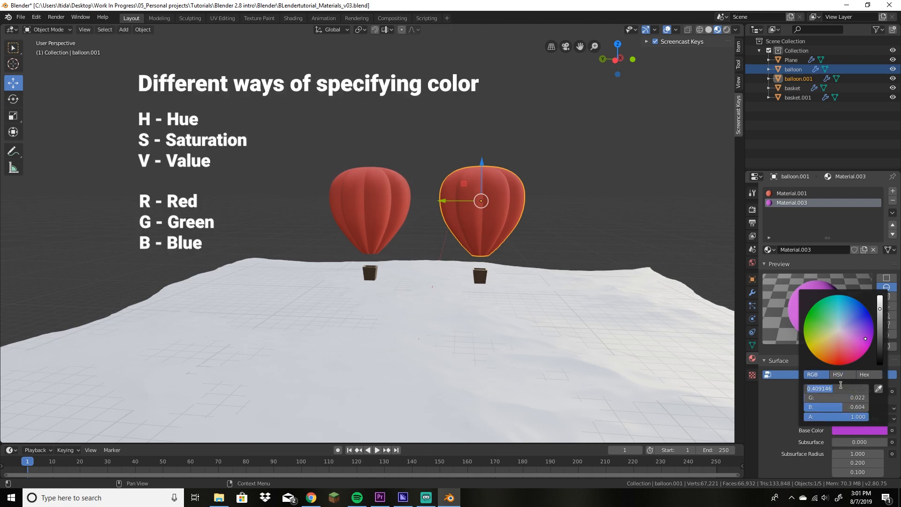
type("0.8")
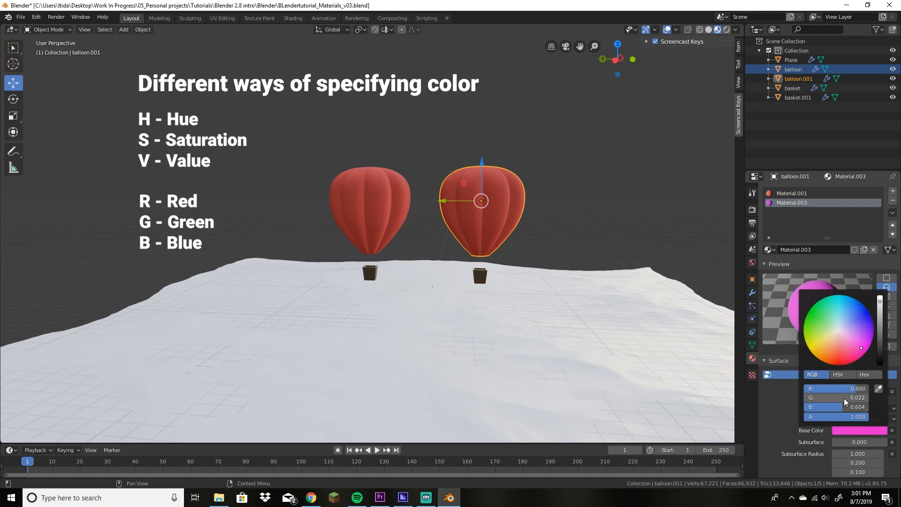
double_click(844, 398)
type("0.8")
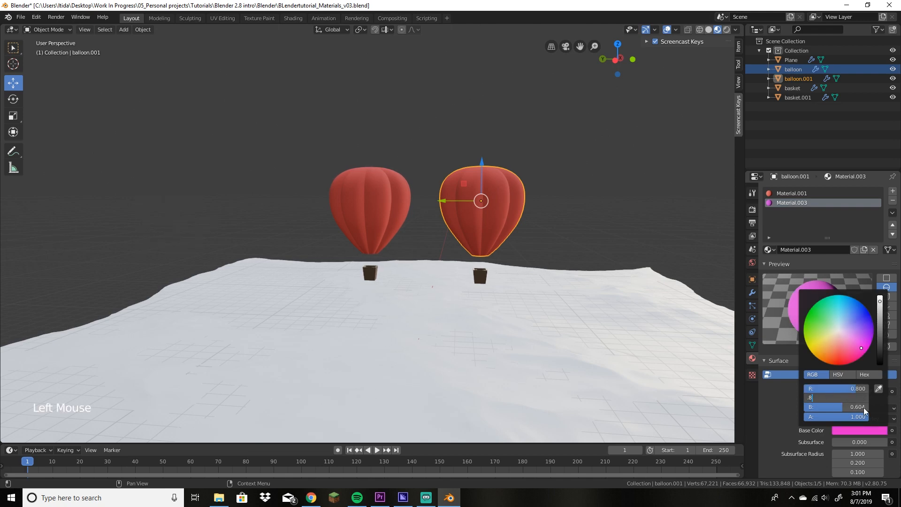
double_click(863, 407)
type("0.8")
key("Return")
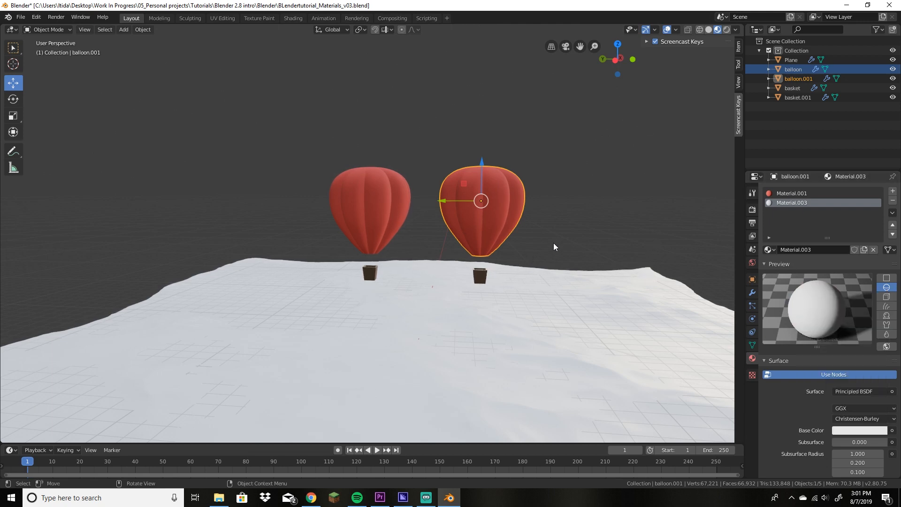
Step: Enter Edit Mode on the duplicated balloon and display it in wireframe from the right orthographic view
key("Tab")
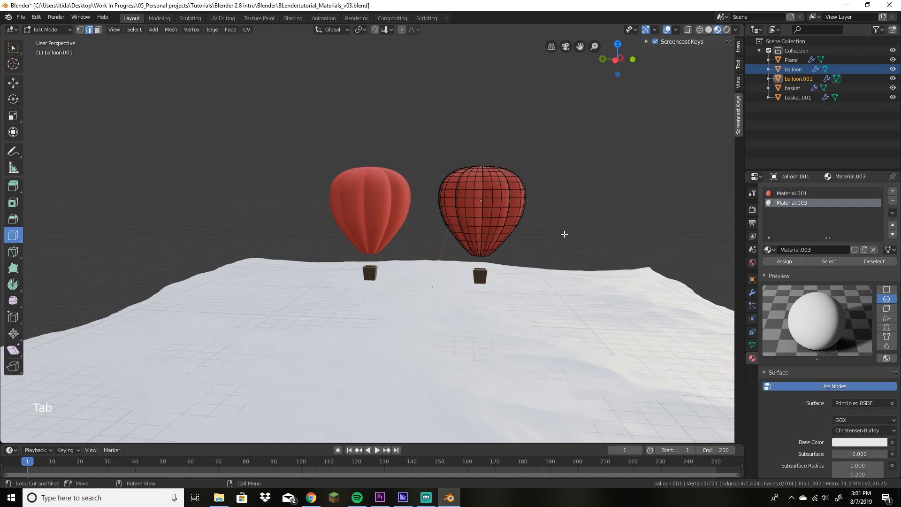
left_click(700, 30)
key("KP_1")
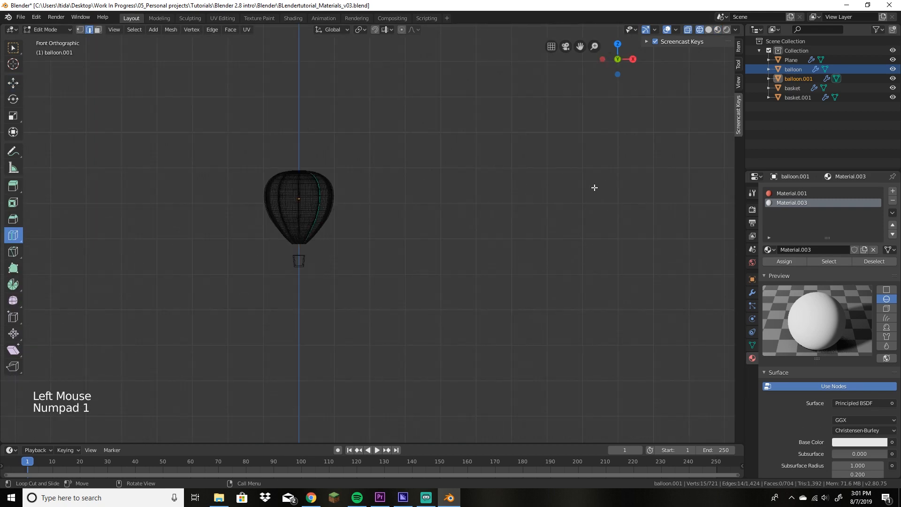
key("KP_3")
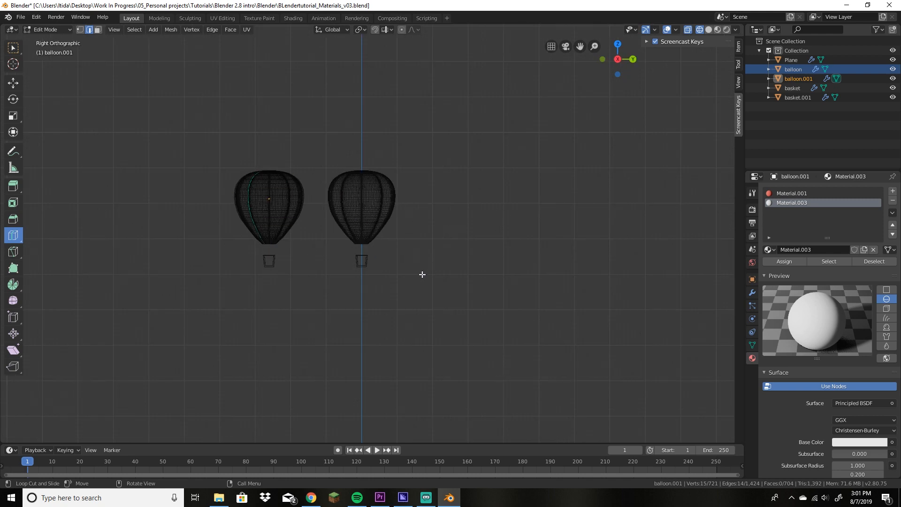
middle_click_drag(356, 255, 478, 262, "shift")
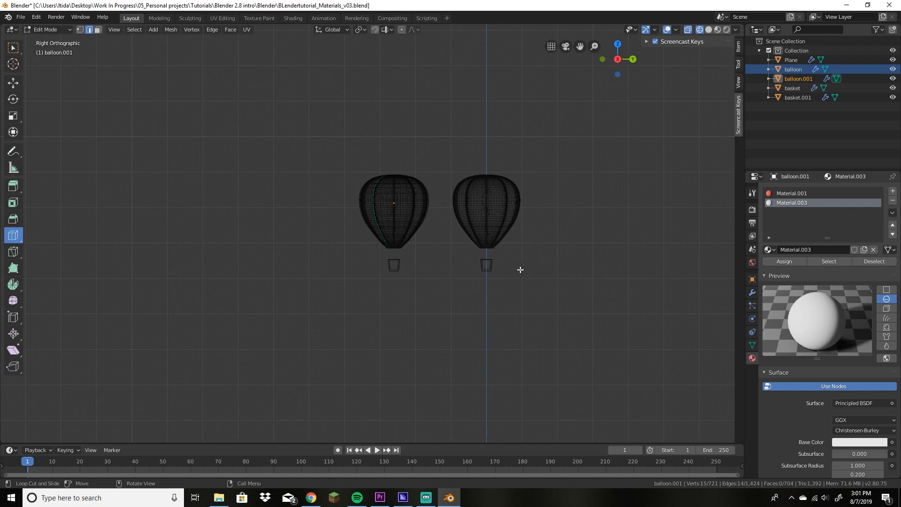
scroll(526, 255, "up", 2)
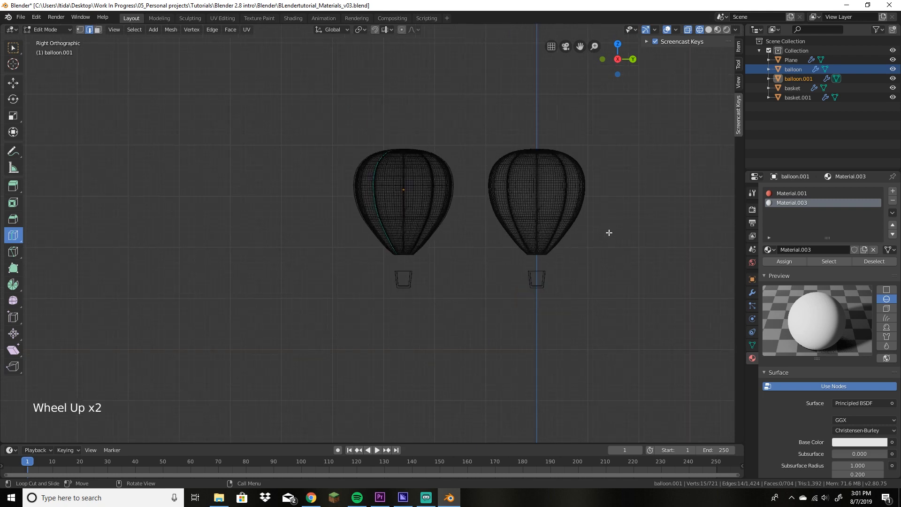
middle_click_drag(607, 234, 560, 222, "shift")
Step: Box-select the horizontal band around the middle of the duplicated balloon and assign Material.003 to it
key("b")
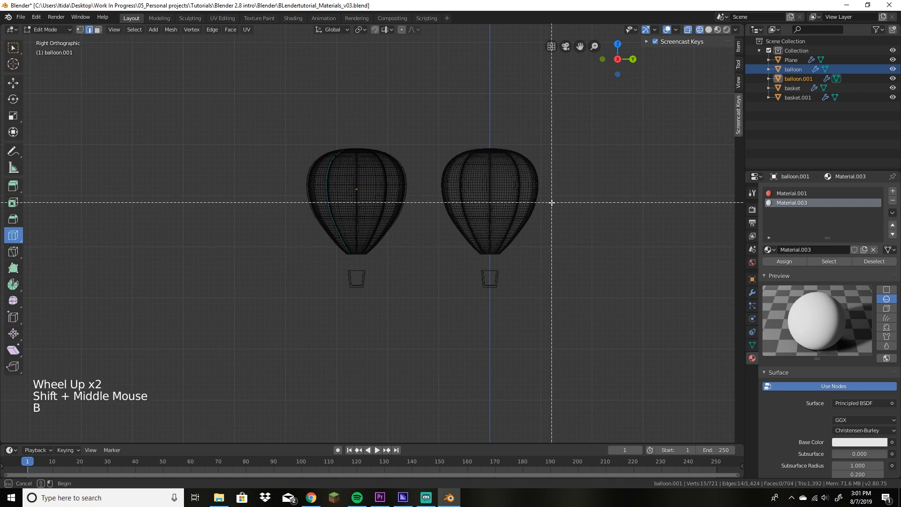
left_click(19, 53)
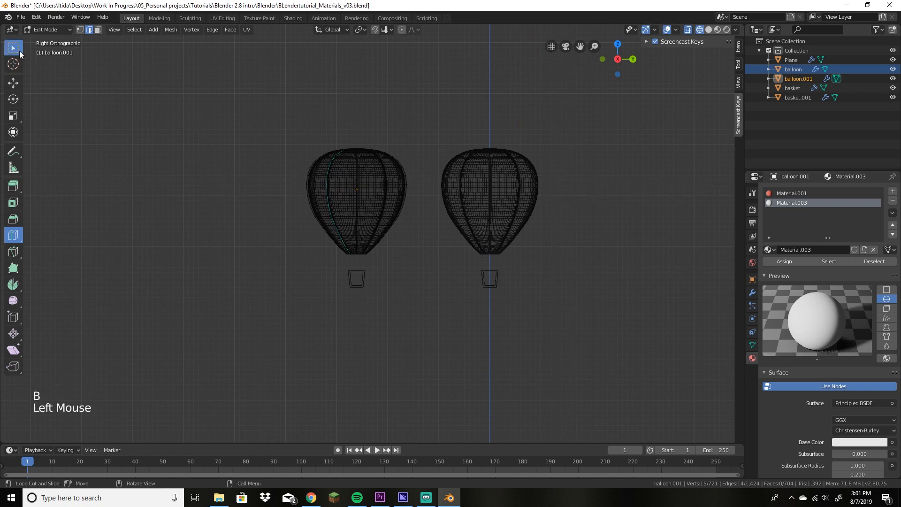
left_click_drag(21, 54, 57, 71)
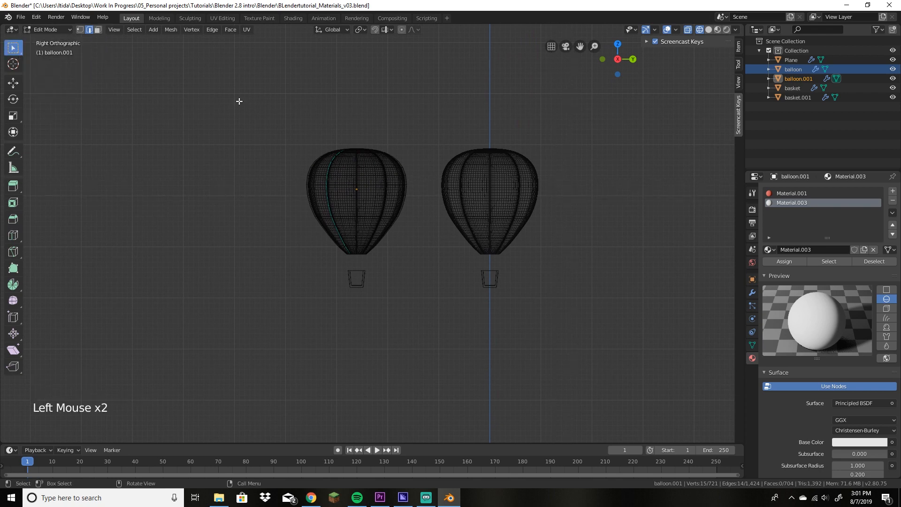
left_click_drag(588, 182, 423, 214)
left_click_drag(426, 176, 275, 222)
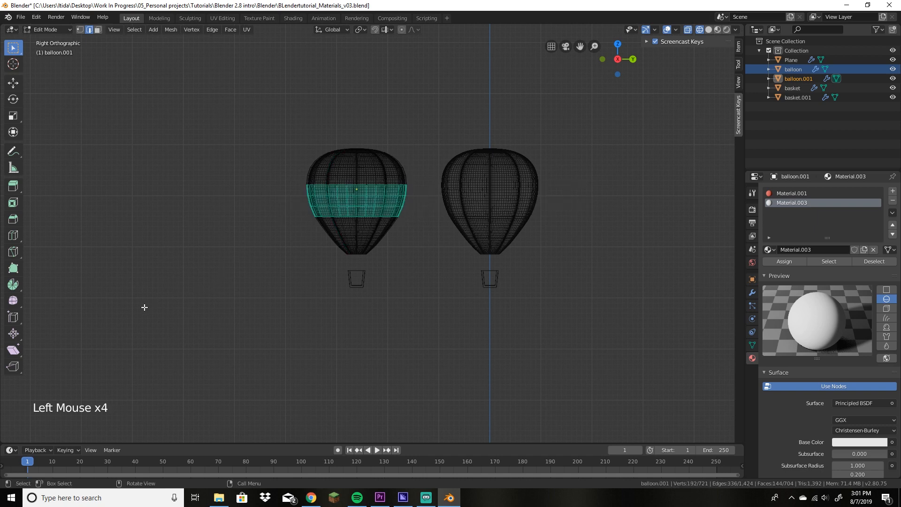
left_click(787, 262)
Step: Switch the viewport to LookDev shading and return the duplicated balloon to Object Mode
left_click(709, 30)
left_click(717, 29)
middle_click_drag(665, 172, 686, 78)
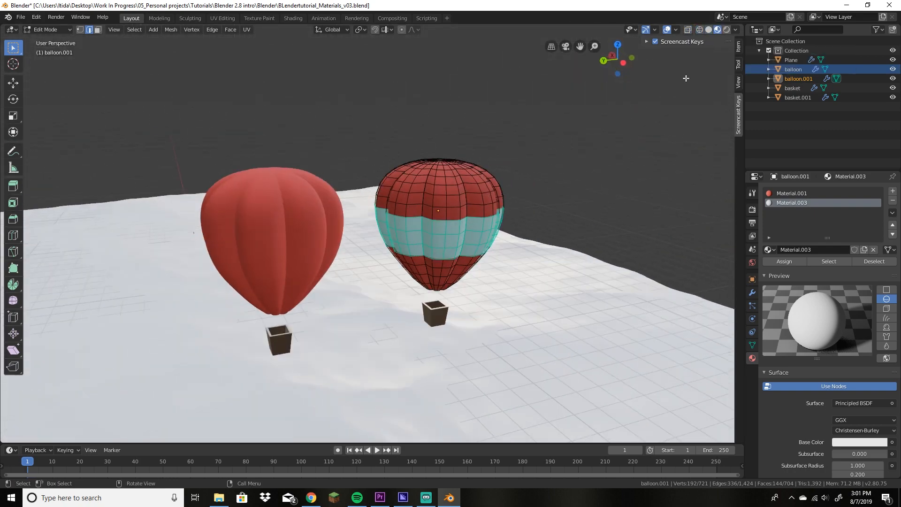
scroll(541, 282, "down", 4)
middle_click_drag(541, 282, 493, 219)
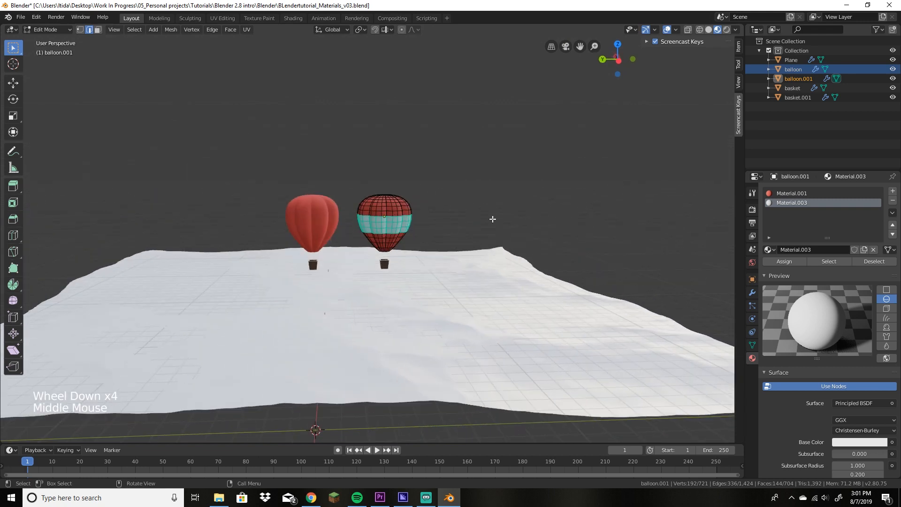
key("Tab")
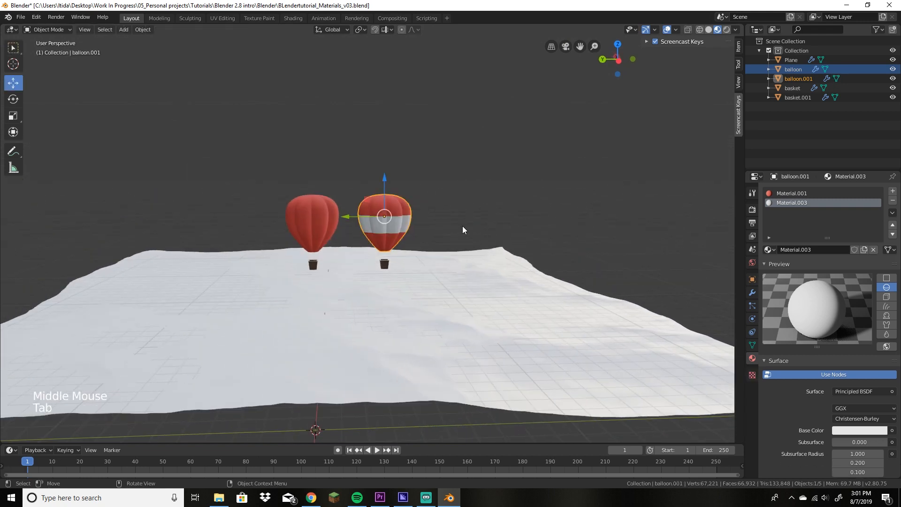
scroll(439, 239, "up", 2)
middle_click_drag(460, 245, 446, 236)
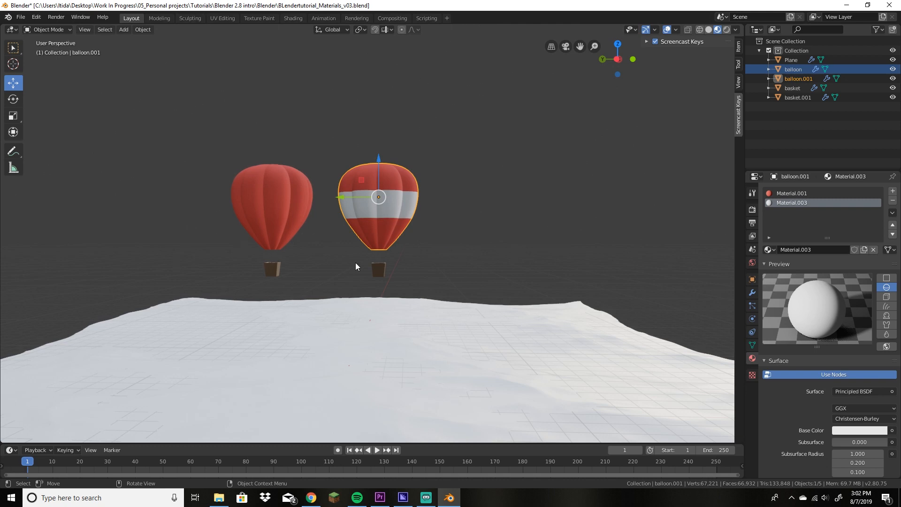
Step: Duplicate the white-banded balloon together with its basket and place the copies farther along the Y axis
left_click(424, 396)
scroll(453, 201, "up", 6)
scroll(454, 201, "down", 1)
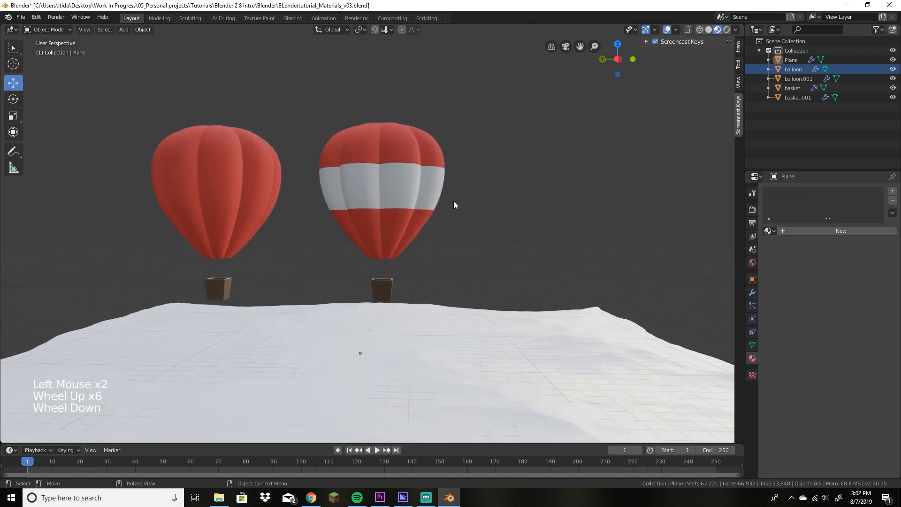
middle_click_drag(596, 183, 511, 249, "shift")
left_click(326, 253)
left_click(318, 351)
left_click(320, 302, "shift")
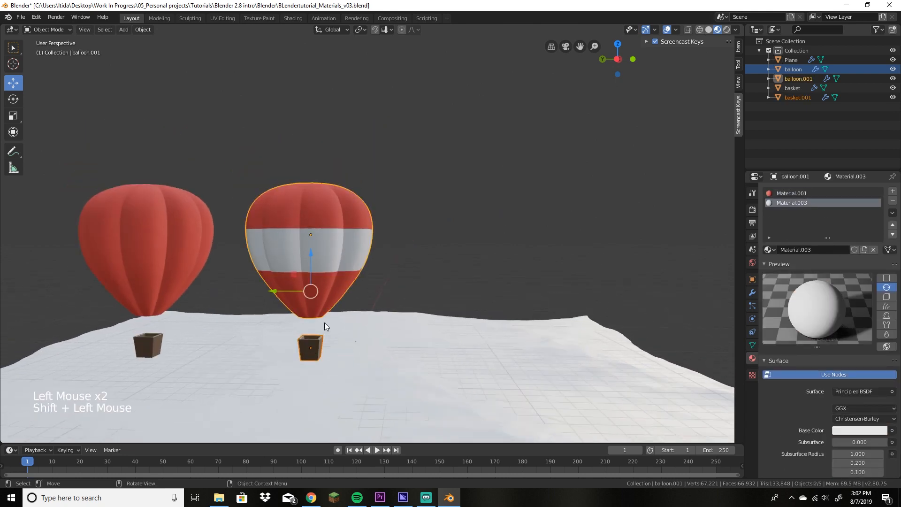
key("shift+d")
key("y")
left_click(490, 315)
left_click(576, 307)
middle_click_drag(576, 306, 523, 315)
Step: Assign Material.001 to the middle band of the third balloon in Edit Mode and return to Object Mode
left_click(392, 294)
middle_click_drag(462, 314, 496, 321)
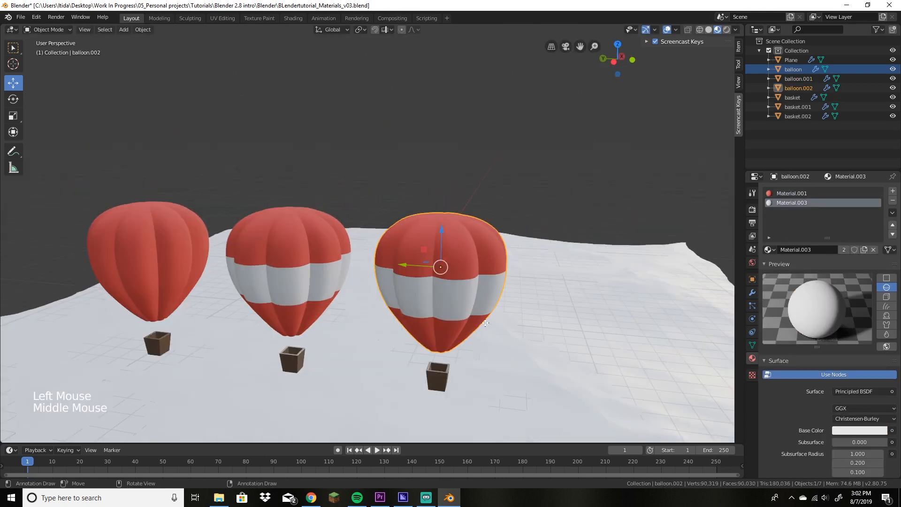
key("Tab")
left_click(797, 197)
left_click(796, 193)
left_click(786, 262)
key("Tab")
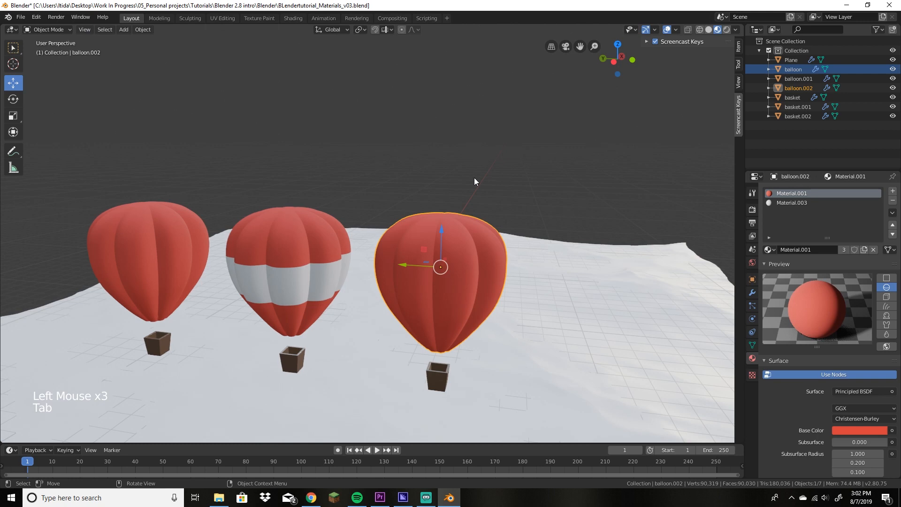
Step: Enter Edit Mode on the third balloon in face selection and assign Material.003 to a single face
key("Tab")
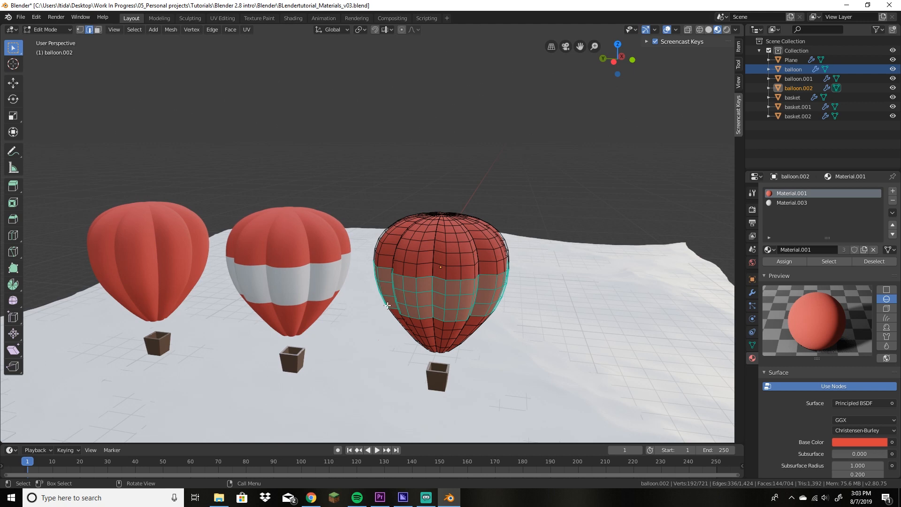
left_click(460, 259)
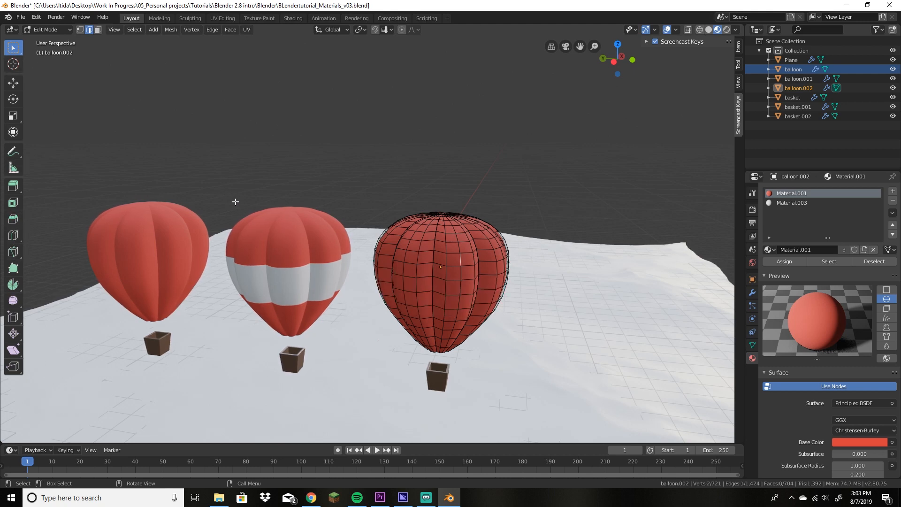
left_click(98, 29)
left_click(458, 276)
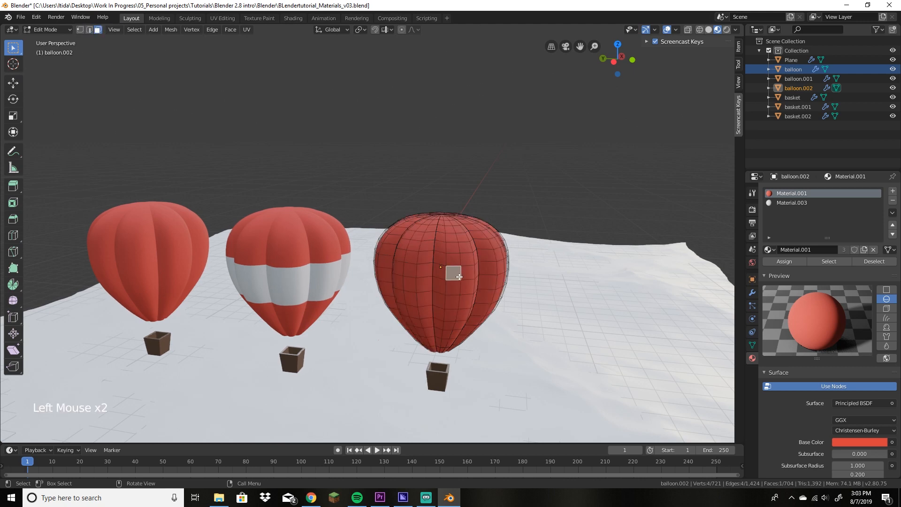
left_click(798, 203)
left_click(785, 261)
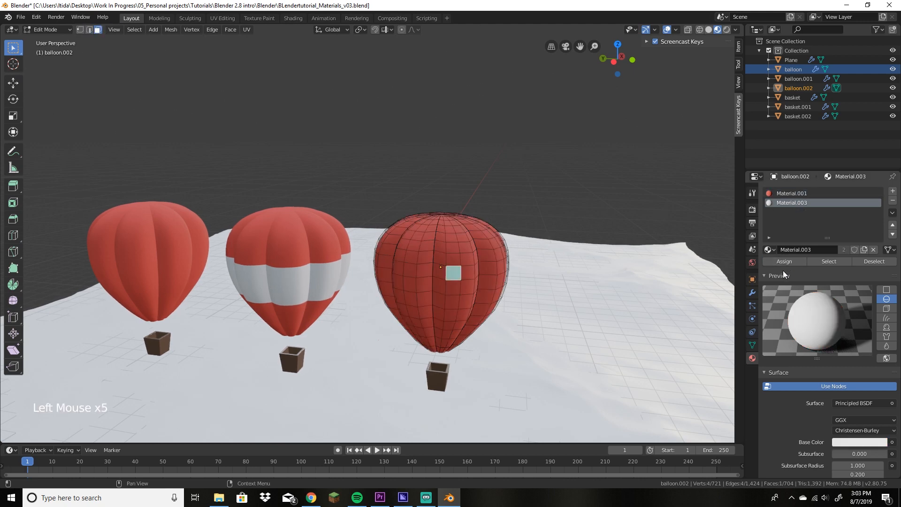
left_click(609, 292)
middle_click_drag(496, 282, 305, 305)
scroll(305, 306, "up", 3)
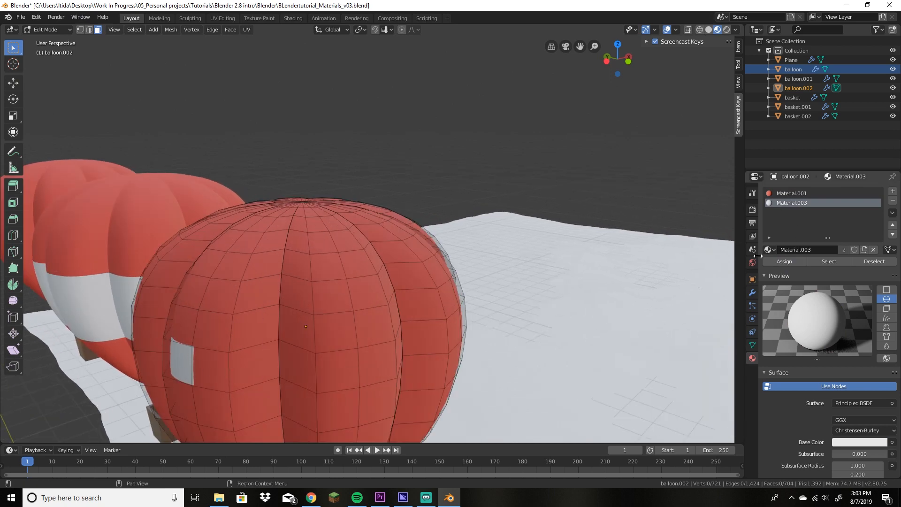
Step: Widen the Properties editor and turn on the on-cage editing display of the third balloon's Subdivision modifier
left_click(753, 292)
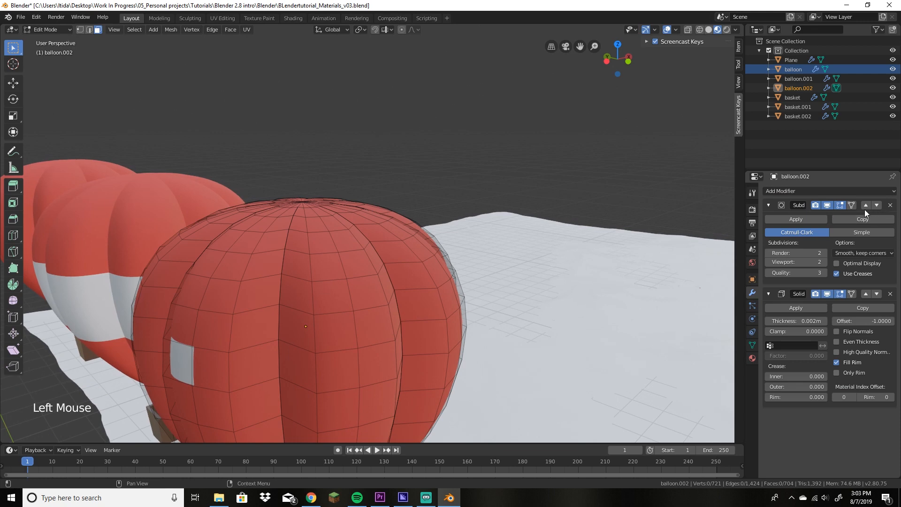
left_click(852, 205)
left_click(852, 205)
left_click(853, 206)
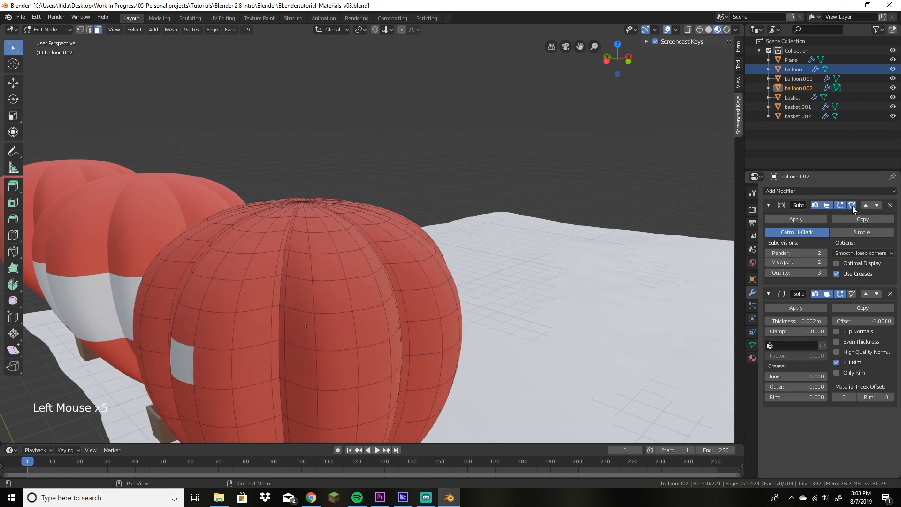
left_click(853, 207)
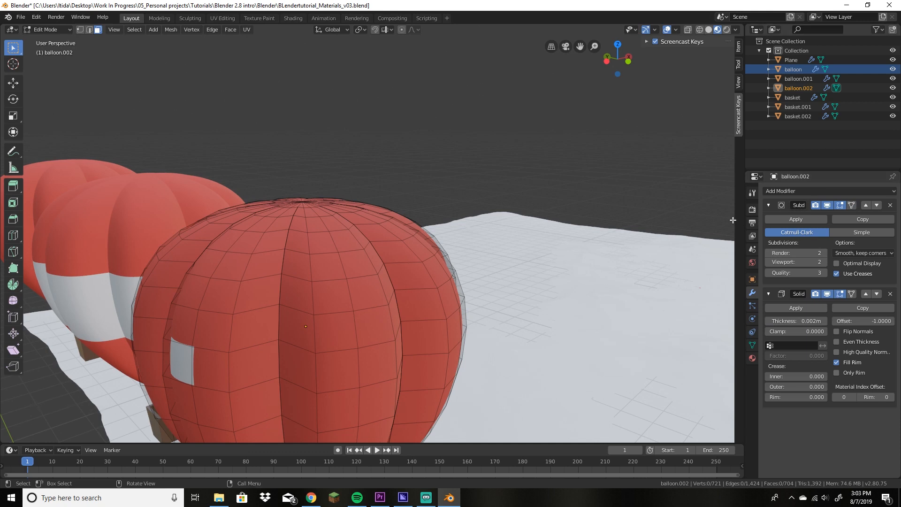
left_click_drag(743, 219, 721, 216)
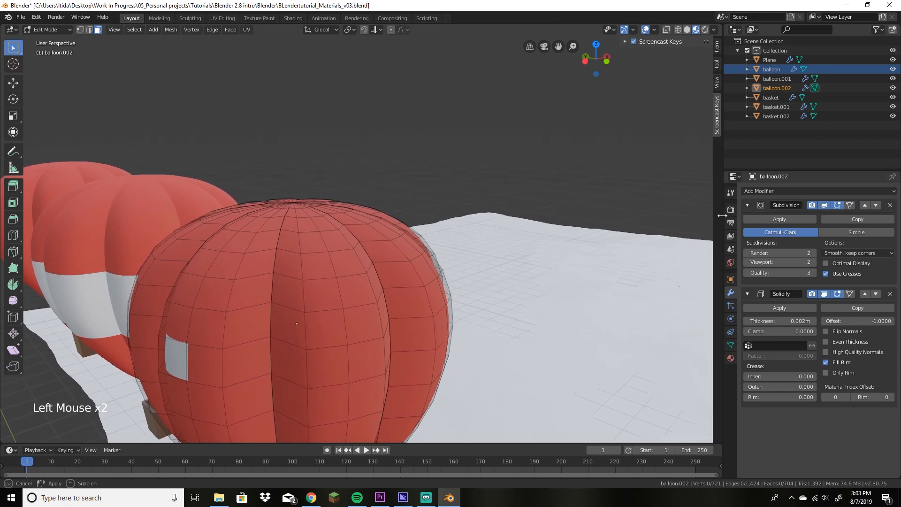
left_click(850, 205)
left_click(851, 205)
left_click(851, 205)
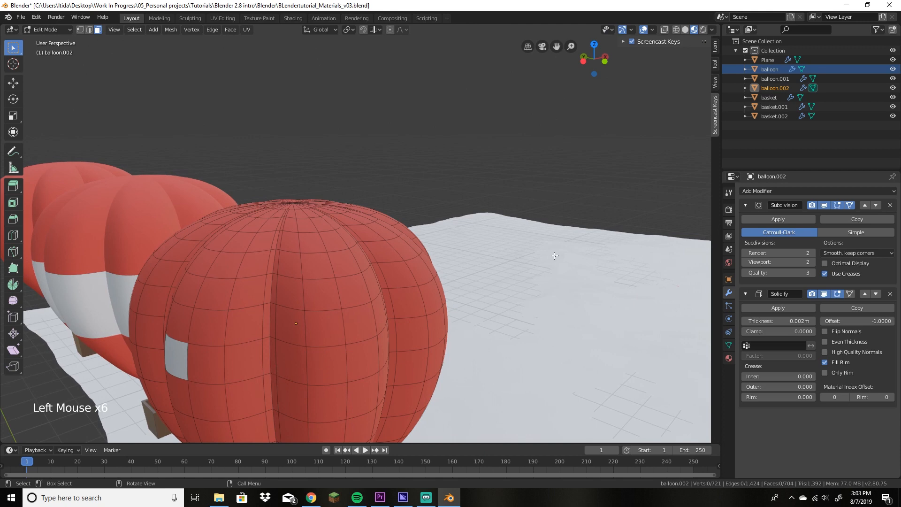
Step: Try assigning Material.003 to one face with the Subdivision modifier's on-cage display turned off, and undo the assignment
left_click(263, 353)
left_click(266, 329)
left_click(852, 205)
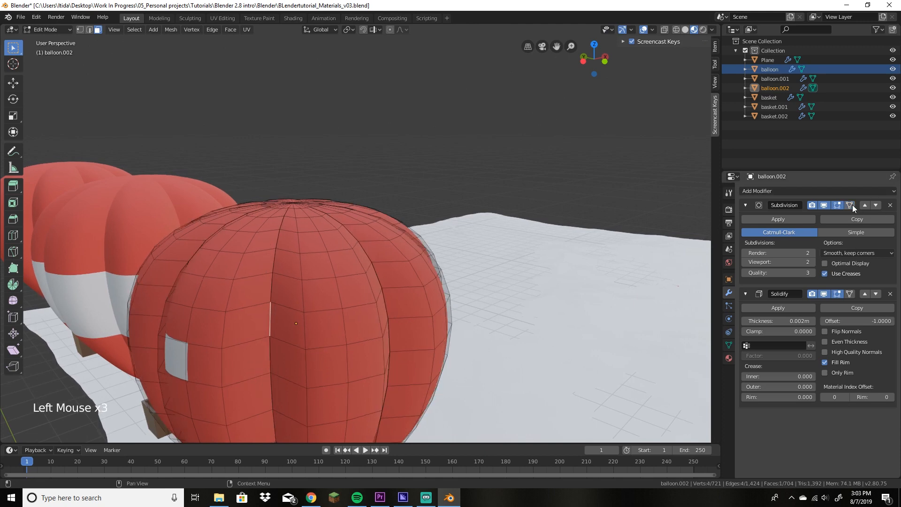
left_click(229, 320)
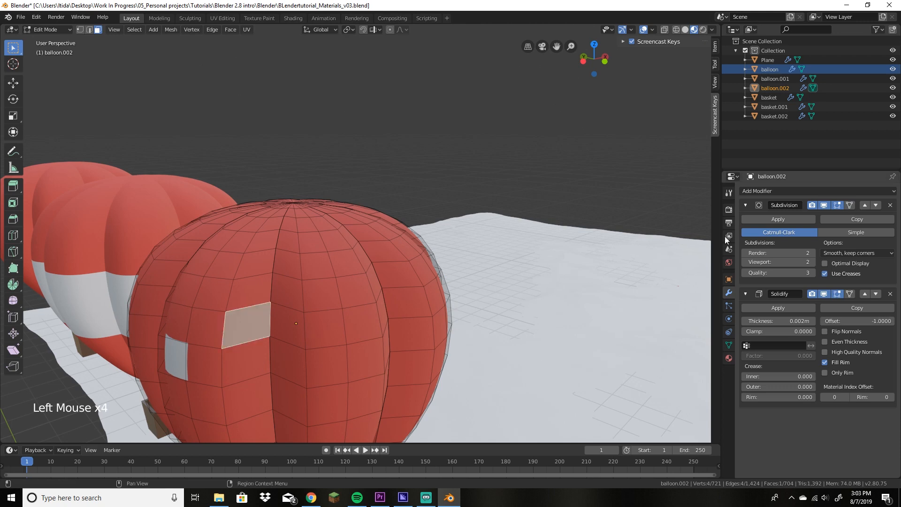
left_click(728, 359)
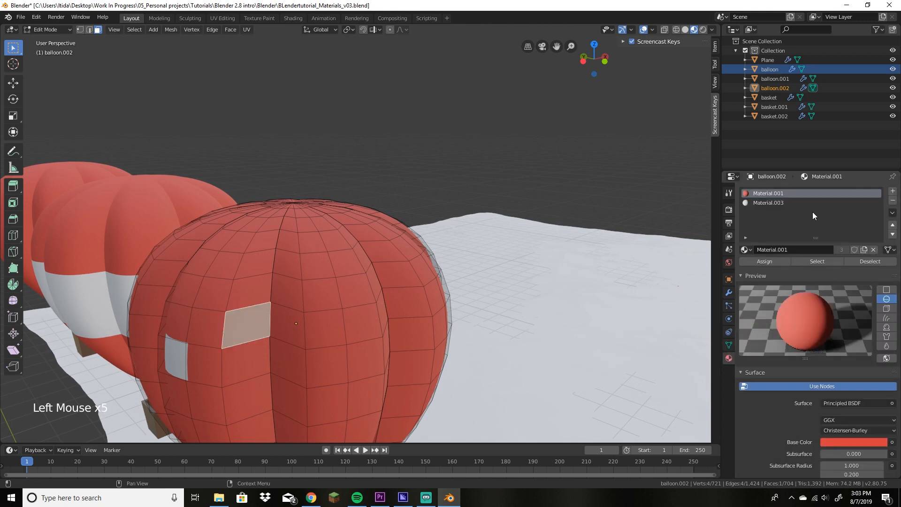
left_click(893, 191)
left_click(758, 262)
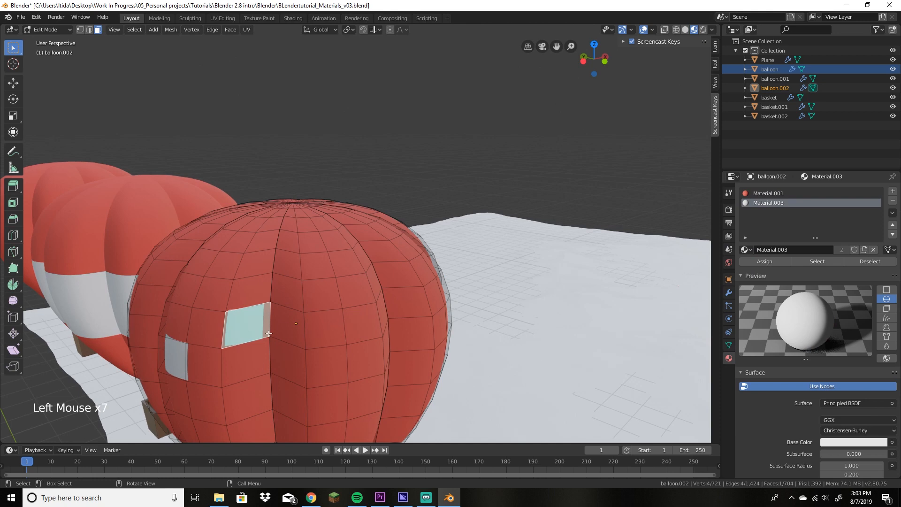
key("ctrl+z")
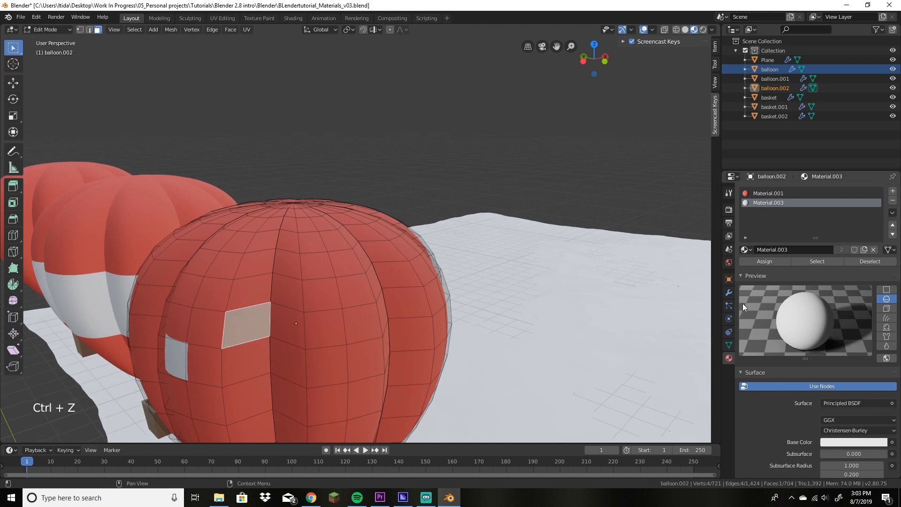
Step: Turn on the Subdivision modifier's on-cage display and select a narrow face along a seam of the third balloon
left_click(729, 294)
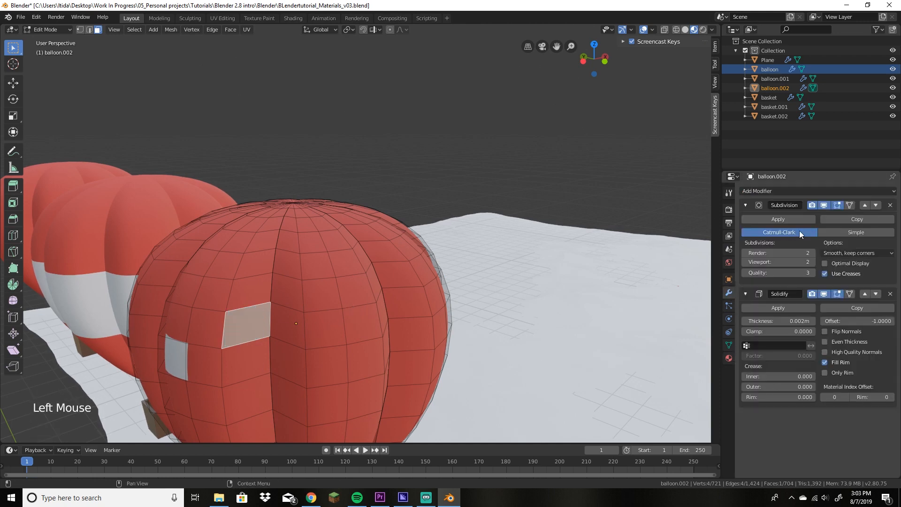
left_click(849, 205)
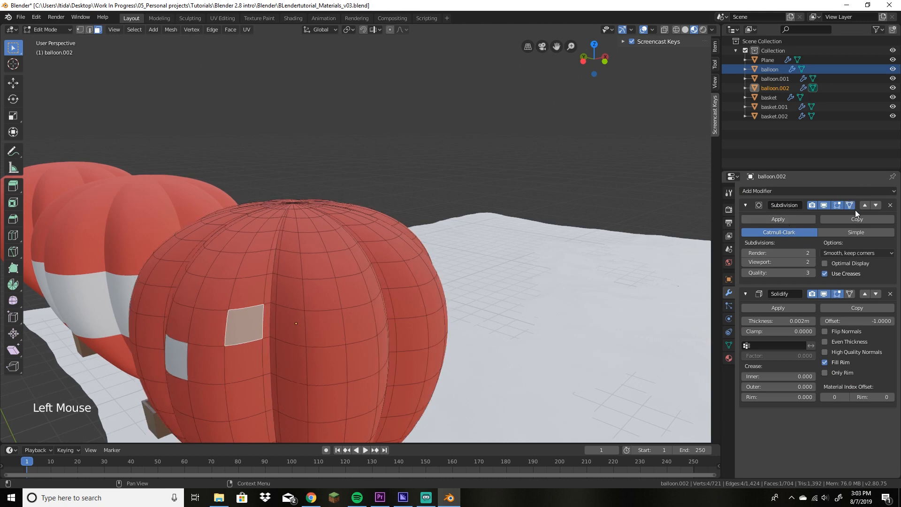
left_click(265, 323)
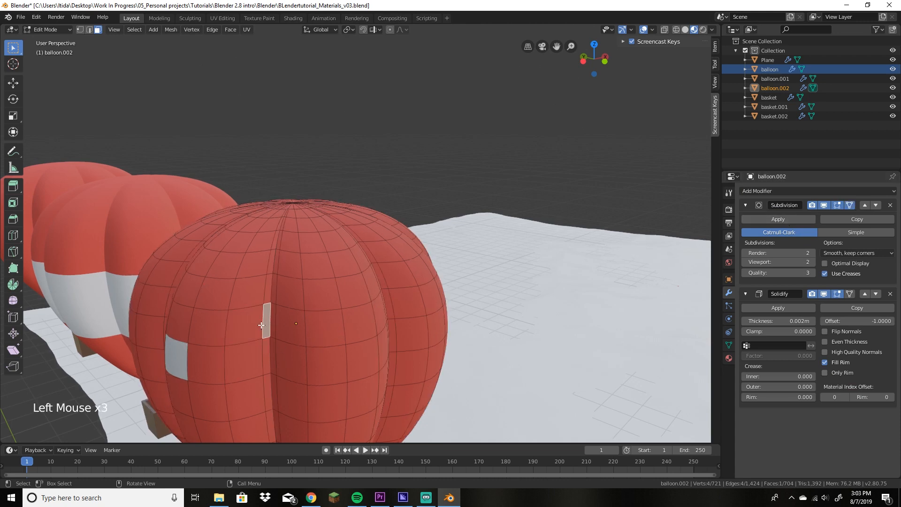
middle_click_drag(229, 344, 245, 339)
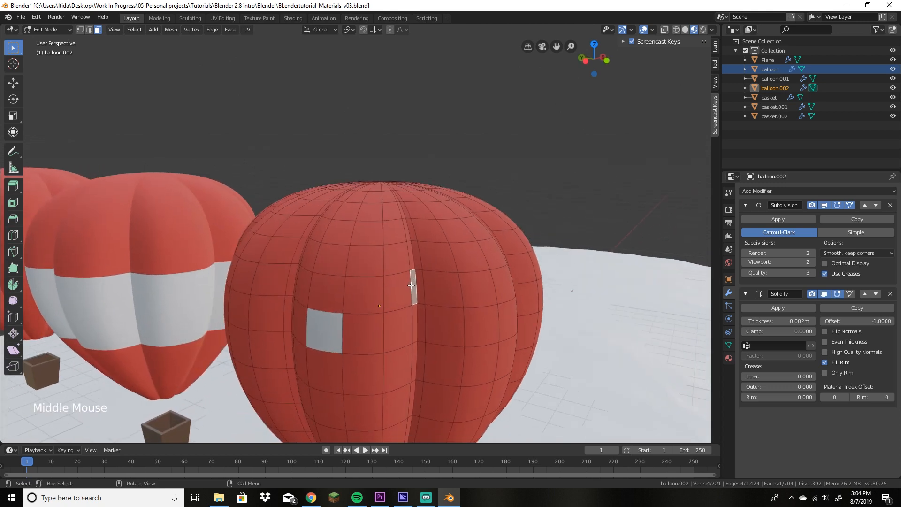
Step: Select the upper faces of one vertical panel on the third balloon, including the narrow seam faces up to the crown
left_click(314, 288, "ctrl")
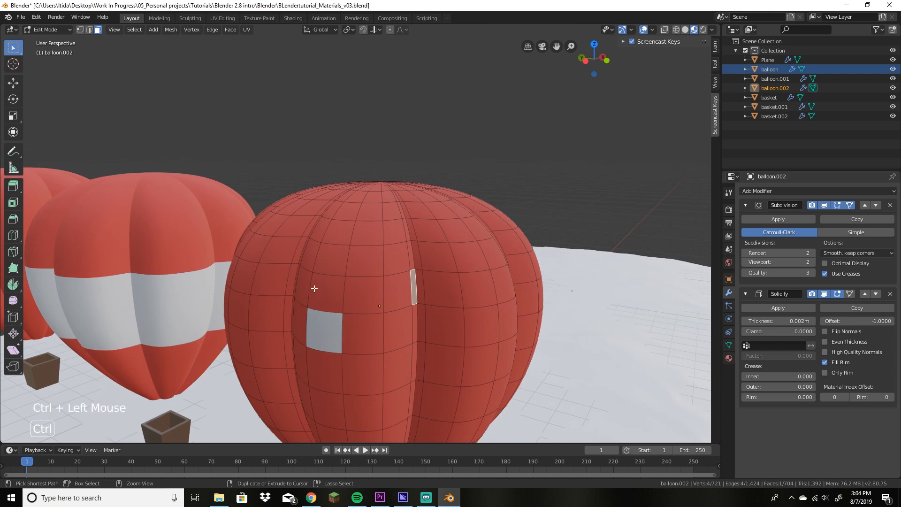
left_click(368, 234, "ctrl")
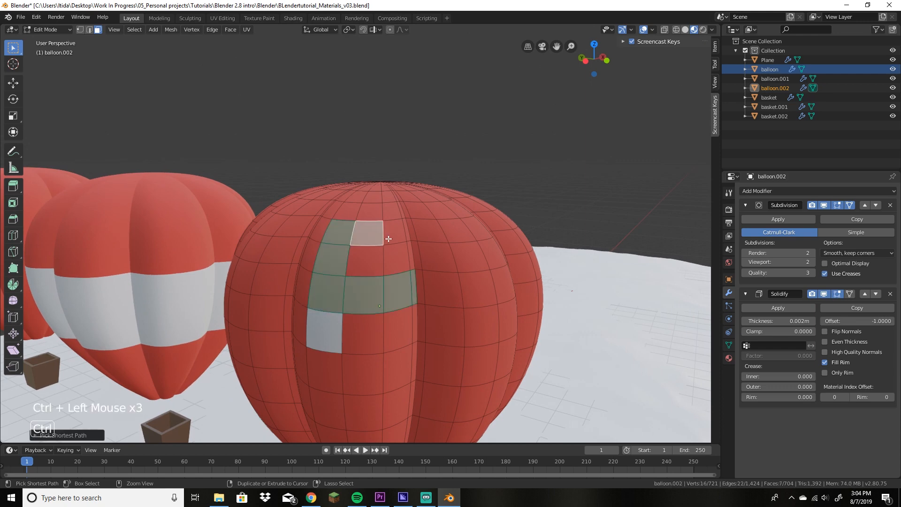
left_click(380, 191, "ctrl")
middle_click_drag(381, 192, 301, 389)
middle_click_drag(300, 389, 394, 281, "shift")
left_click(409, 199)
left_click(425, 199, "ctrl")
left_click(429, 242, "ctrl")
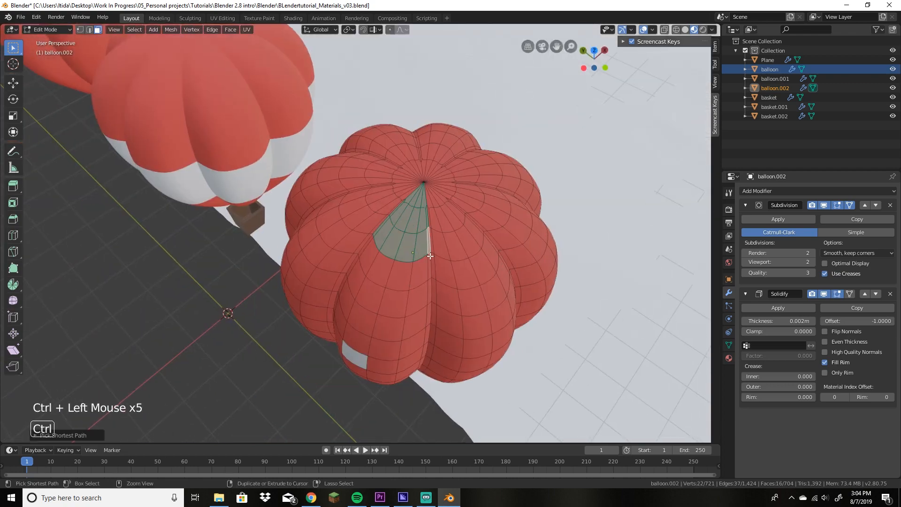
left_click(365, 249, "ctrl")
left_click(430, 291, "ctrl")
Step: Extend the selection down to the bottom of the vertical panel and assign Material.003 to all its faces
middle_click_drag(457, 345, 498, 188)
scroll(544, 155, "up", 2)
left_click(301, 157, "ctrl")
middle_click_drag(561, 148, 338, 188, "shift")
left_click(370, 244, "ctrl")
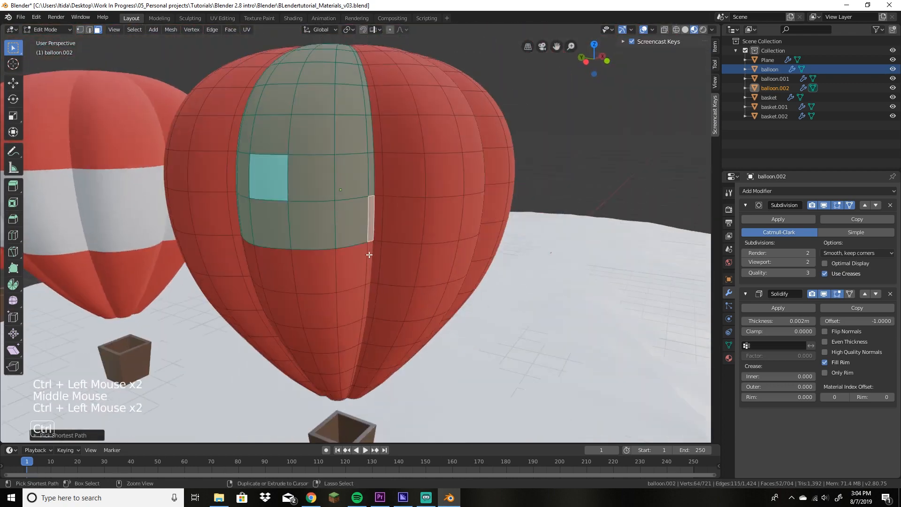
left_click(345, 253, "ctrl")
middle_click_drag(345, 256, 293, 272)
left_click(438, 235, "ctrl")
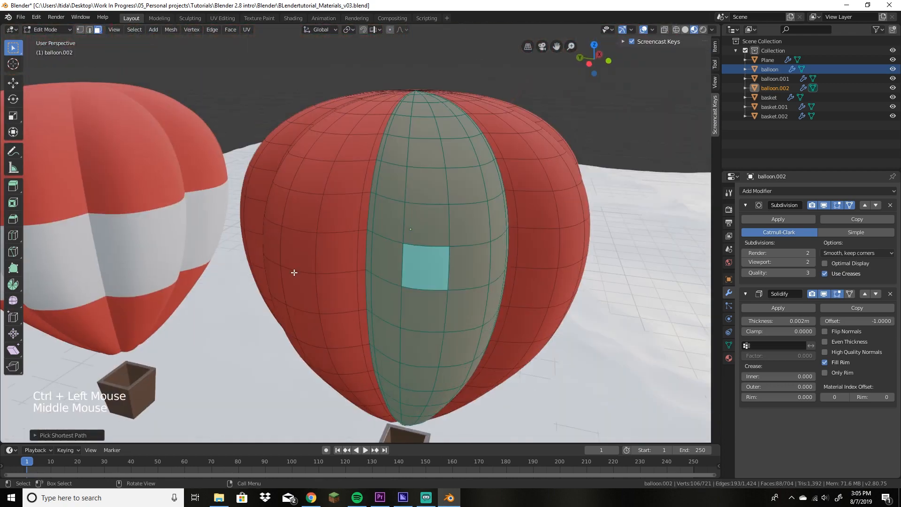
left_click(729, 358)
left_click(769, 202)
left_click(765, 261)
Step: Select the faces of the next alternating vertical panel from crown to bottom and assign Material.003 to them
middle_click_drag(648, 206, 460, 300)
middle_click_drag(367, 244, 423, 287, "shift")
mouse_move(423, 286)
middle_mouse_down()
mouse_move(399, 314)
mouse_move(406, 282)
middle_mouse_up()
left_click(384, 290)
left_click(398, 309, "ctrl")
left_click(361, 332, "ctrl")
left_click(332, 253, "ctrl")
left_click(479, 203, "ctrl")
middle_click_drag(323, 278, 338, 188)
left_click(350, 183, "ctrl")
middle_click_drag(351, 186, 427, 170, "ctrl")
scroll(366, 188, "up", 2)
left_click(427, 169, "ctrl")
left_click(296, 283, "ctrl")
left_click(313, 333, "ctrl")
left_click(385, 333, "ctrl")
middle_click_drag(385, 334, 436, 272)
left_click(423, 244, "ctrl")
left_click(768, 203)
left_click(764, 262)
Step: Assign Material.003 to the two narrow seam strips on either side of the third alternating panel
middle_click_drag(307, 150, 301, 181)
left_click(216, 64, "ctrl")
left_click(768, 203)
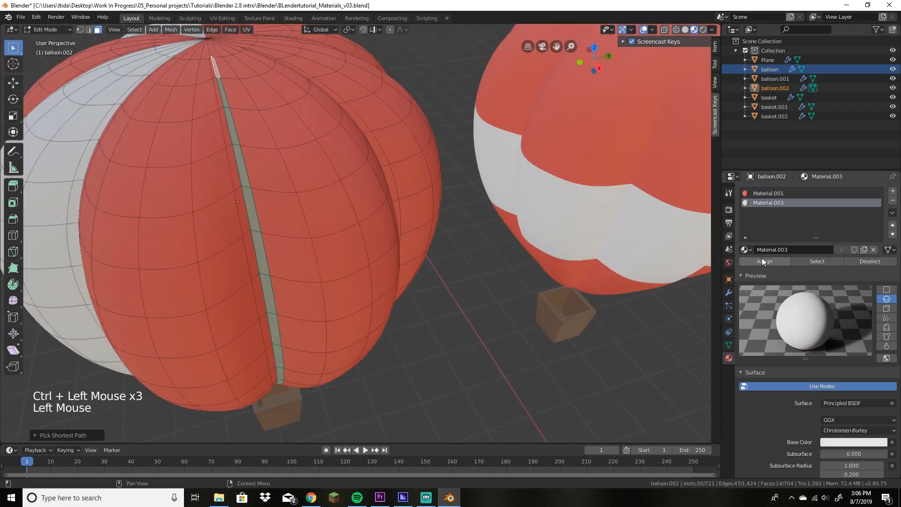
left_click(764, 261)
middle_click_drag(356, 225, 235, 146)
middle_click_drag(225, 263, 248, 197)
left_click(238, 326, "ctrl")
scroll(238, 327, "up", 2)
left_click(768, 203)
left_click(765, 261)
Step: Select the faces of the panel between the two seam strips and assign Material.003 to them
scroll(342, 250, "down", 3)
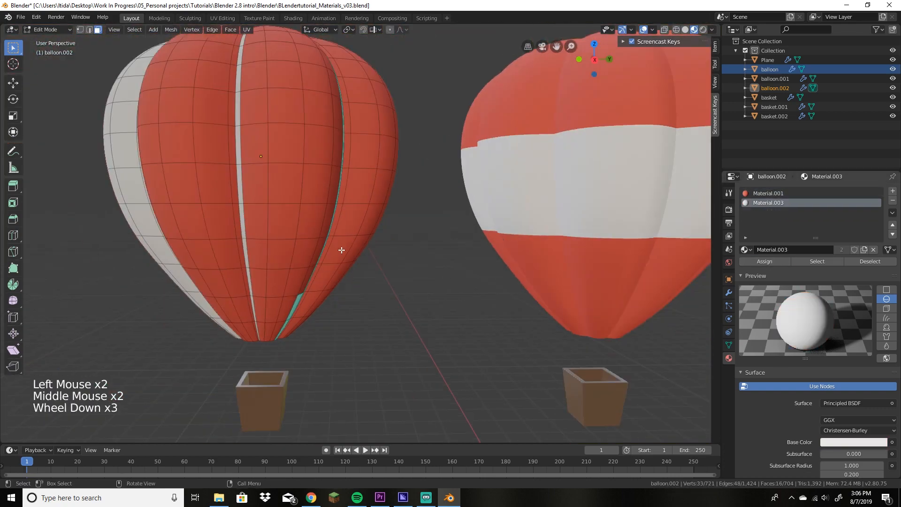
middle_click_drag(341, 249, 301, 324)
left_click(254, 136, "ctrl")
left_click(297, 266, "ctrl")
middle_click_drag(205, 288, 212, 206)
left_click(297, 170, "ctrl")
left_click(282, 264, "ctrl")
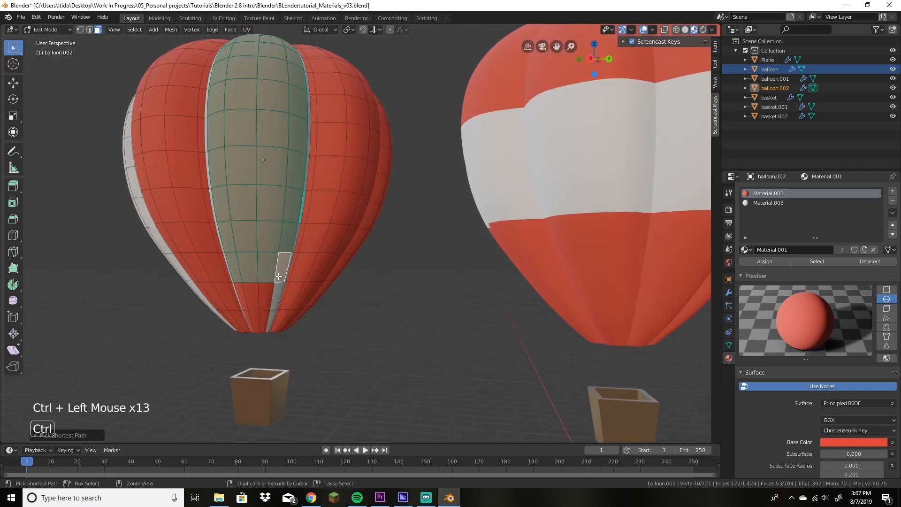
left_click(269, 323, "ctrl")
left_click(453, 227)
key("ctrl+z")
left_click(769, 203)
left_click(765, 261)
Step: Select the seam strips and bottom faces of the last alternating panel and assign Material.003 to them
middle_click_drag(451, 226, 399, 66)
left_click(354, 124, "ctrl")
left_click(335, 239, "ctrl")
middle_click_drag(336, 242, 315, 323)
left_click(435, 315, "ctrl")
left_click(398, 227, "ctrl")
key("ctrl+z")
middle_click_drag(423, 287, 425, 305)
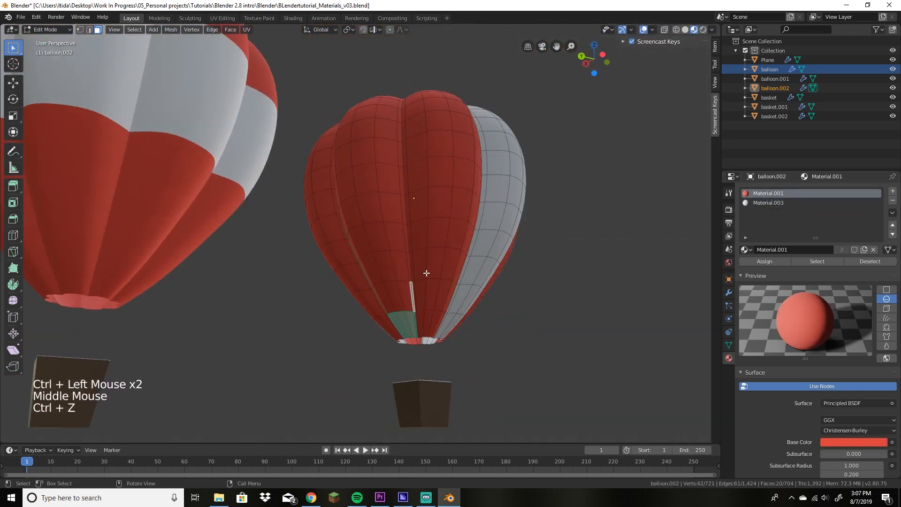
left_click(404, 205, "ctrl")
middle_click_drag(400, 179, 409, 256)
left_click(420, 122, "ctrl")
left_click(435, 71, "ctrl")
left_click(448, 43, "ctrl")
left_click(769, 203)
left_click(764, 262)
Step: Select the remaining red faces of the last alternating panel and assign Material.003 to complete its vertical stripe
middle_click_drag(507, 206, 423, 254)
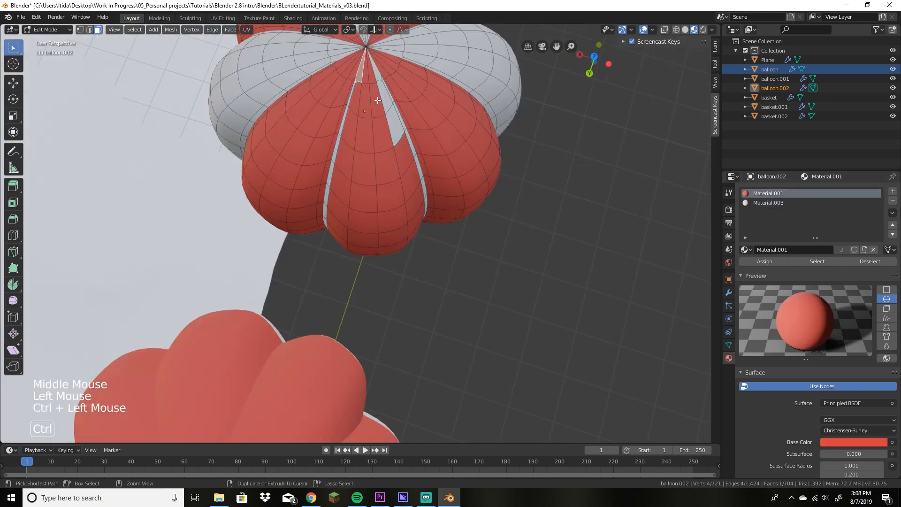
left_click(407, 183, "ctrl")
middle_click_drag(392, 197, 404, 94)
left_click(769, 202)
left_click(764, 261)
middle_click_drag(540, 281, 514, 206)
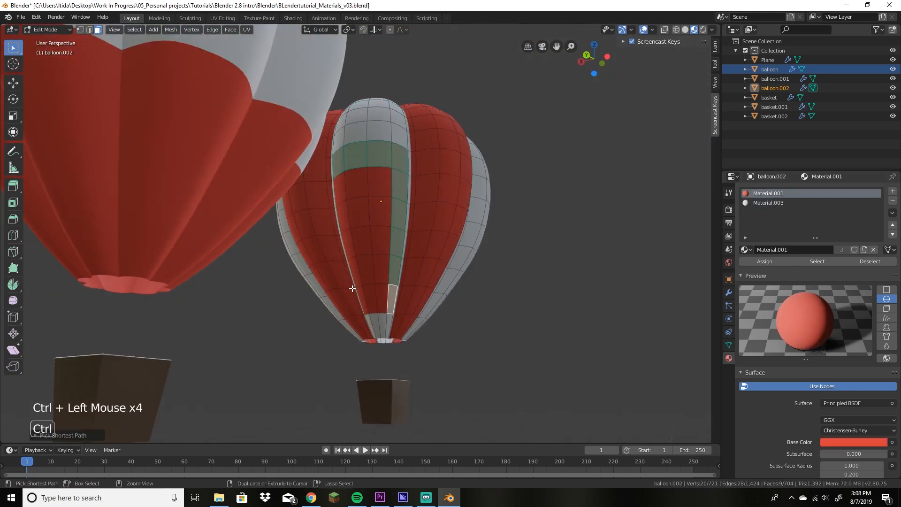
scroll(498, 256, "down", 8)
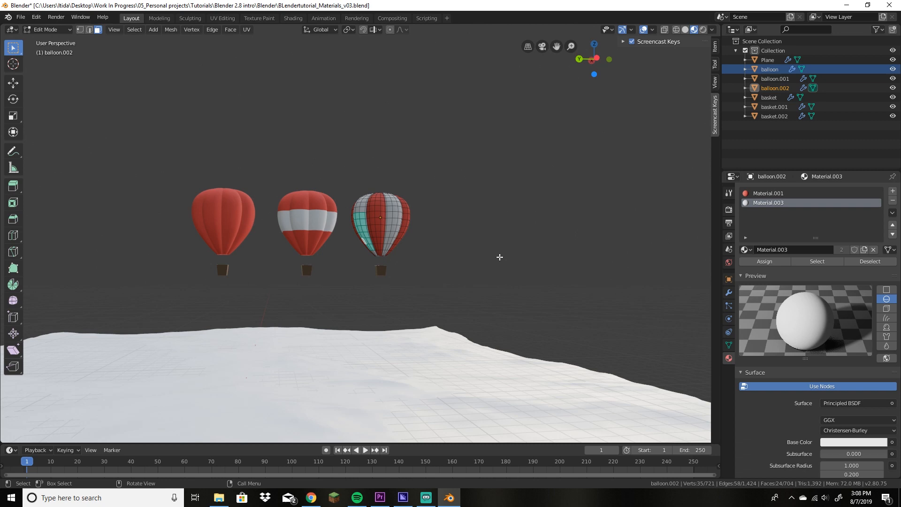
Step: Return the vertically striped balloon to Object Mode and inspect all three balloons and baskets from different angles
key("Tab")
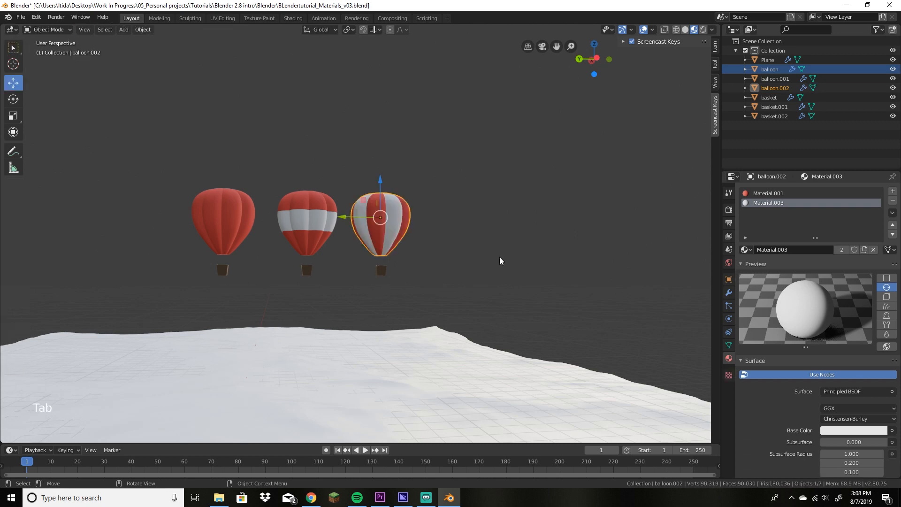
middle_click_drag(500, 257, 488, 291)
middle_click_drag(488, 291, 540, 339, "shift")
key("Tab")
key("Tab")
scroll(540, 339, "up", 2)
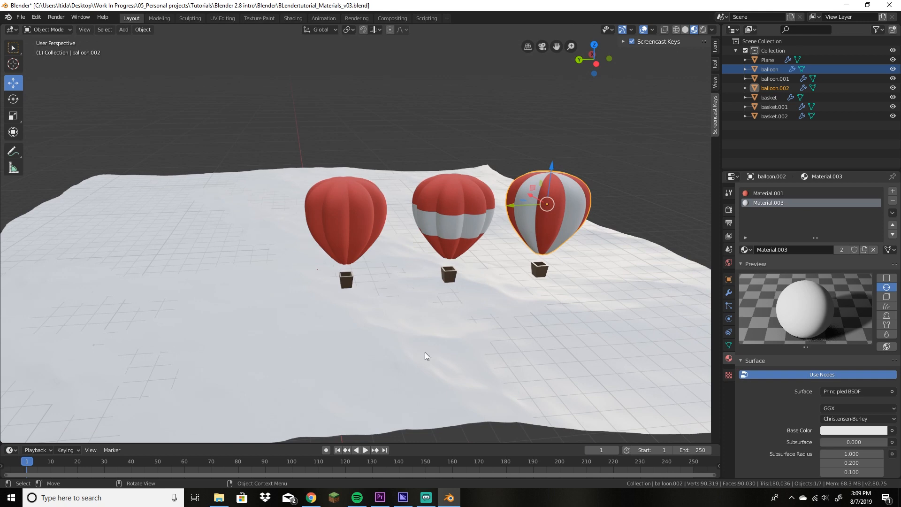
middle_click_drag(583, 294, 553, 275)
scroll(550, 280, "down", 1)
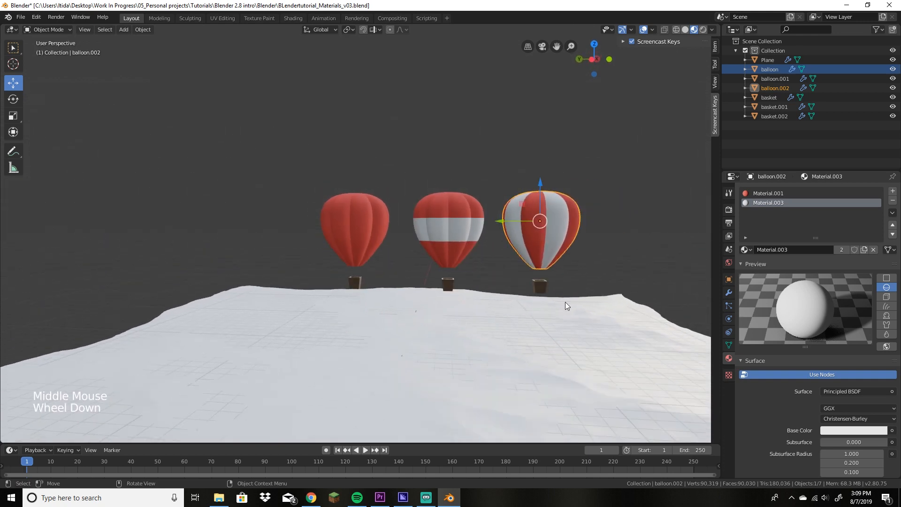
middle_click_drag(588, 277, 596, 264)
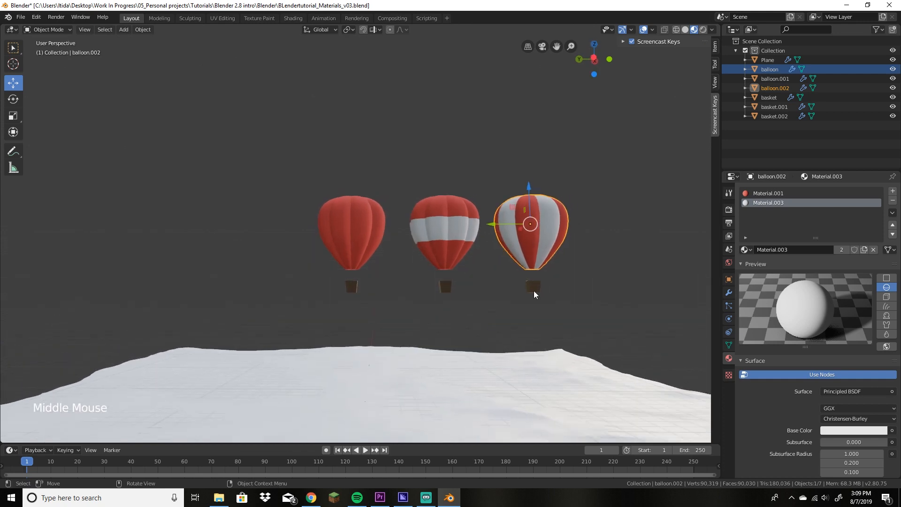
Step: Select all three balloons with their baskets and duplicate them straight up along Z as a second row
left_click(453, 248, "shift")
left_click(366, 238, "shift")
left_click(352, 287, "shift")
left_click(445, 287, "shift")
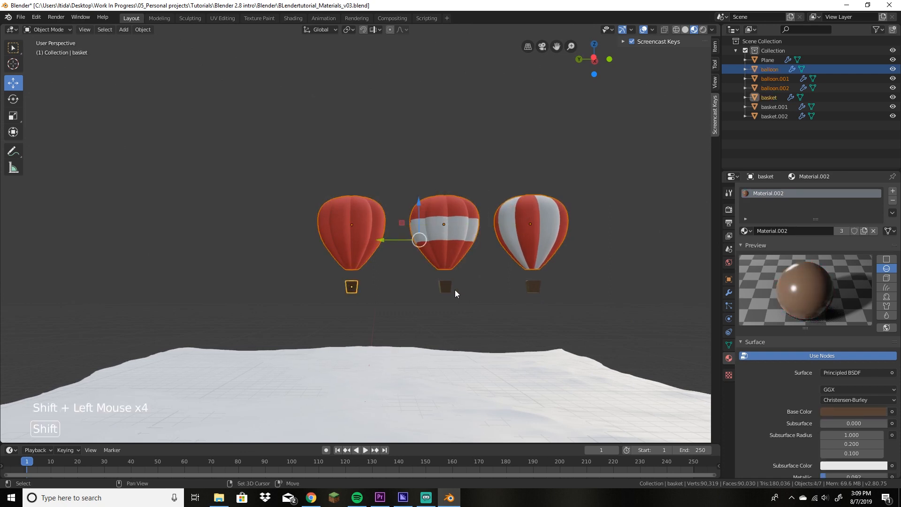
left_click(533, 287, "shift")
scroll(578, 278, "down", 2)
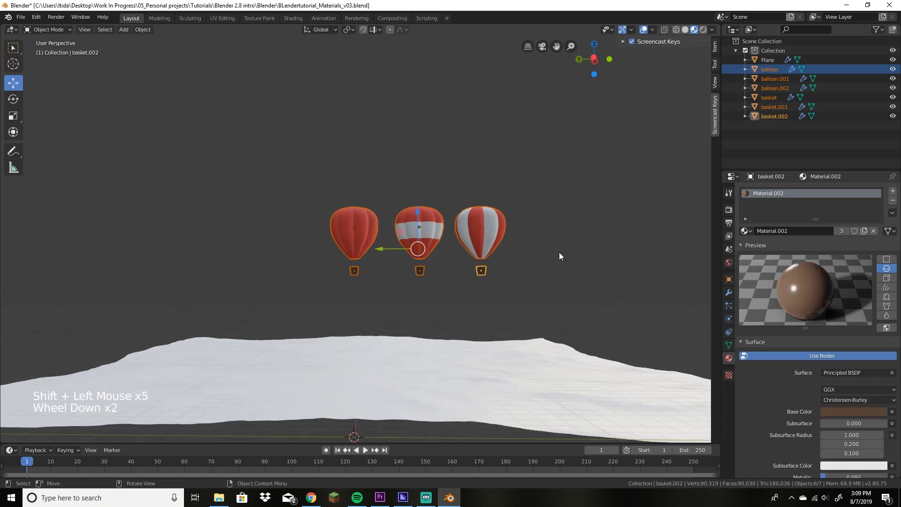
middle_click_drag(559, 257, 550, 328, "shift")
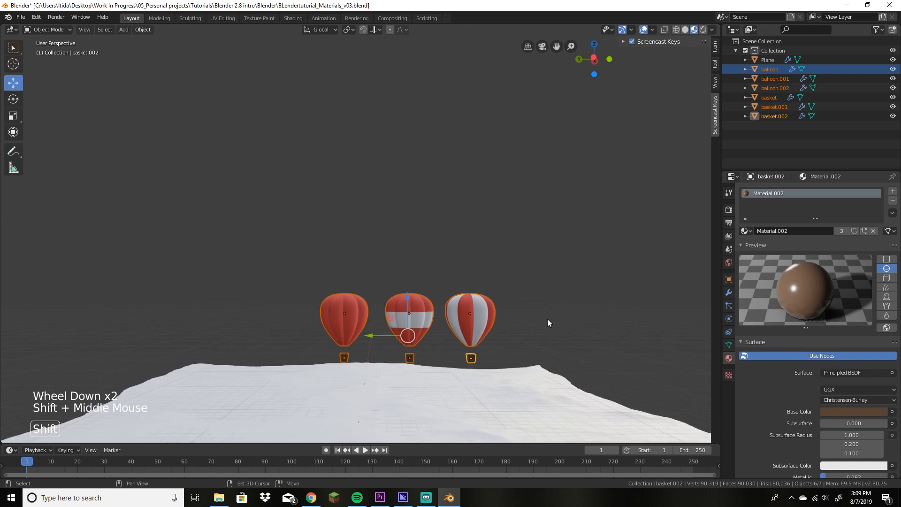
key("shift+d")
key("z")
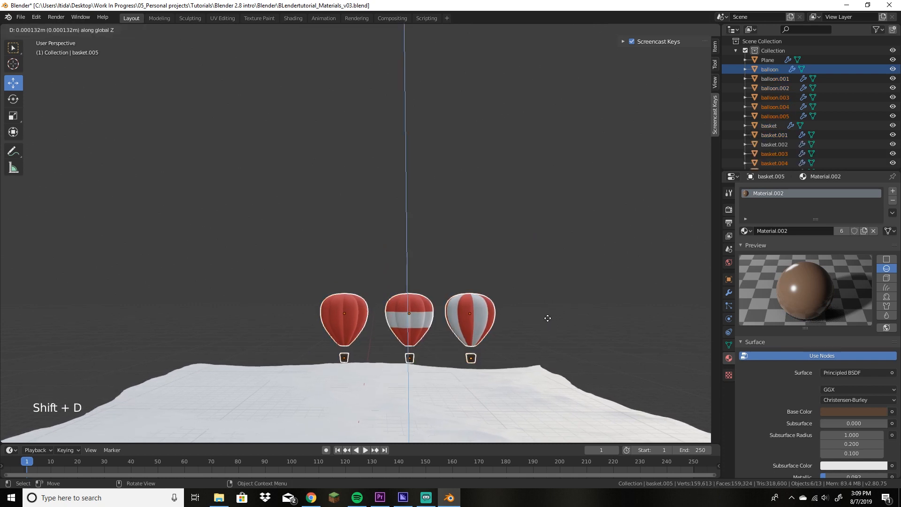
left_click(570, 244)
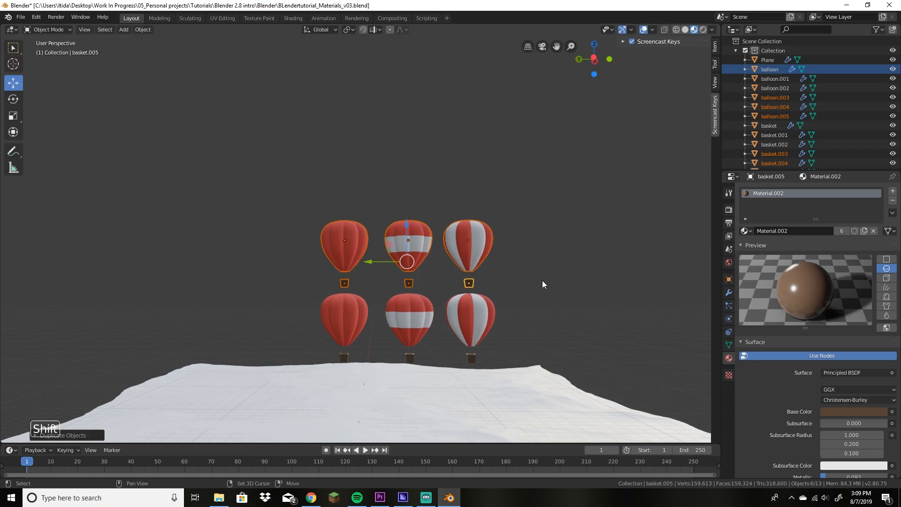
Step: Duplicate the selected row of balloons and baskets upward along Z twice more to stack four rows, then deselect everything
key("shift+d")
key("z")
left_click(561, 209)
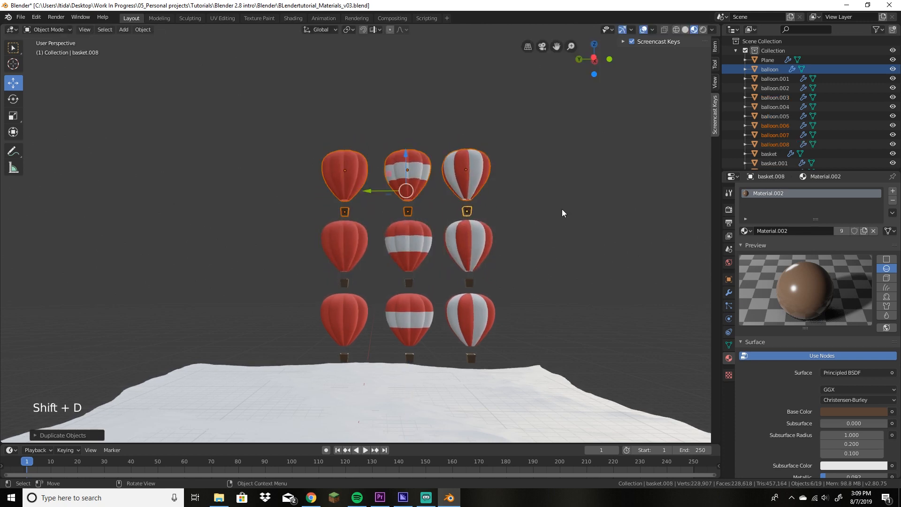
key("shift+d")
key("z")
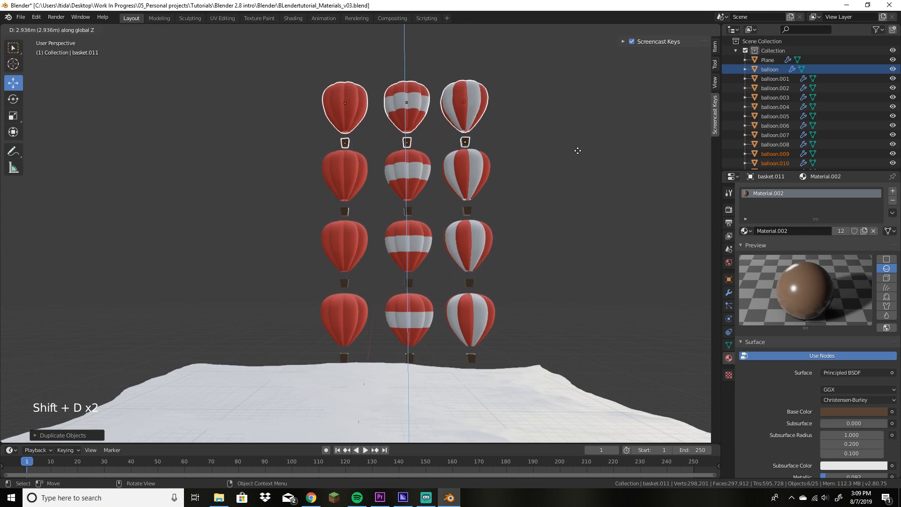
left_click(577, 150)
left_click(552, 279)
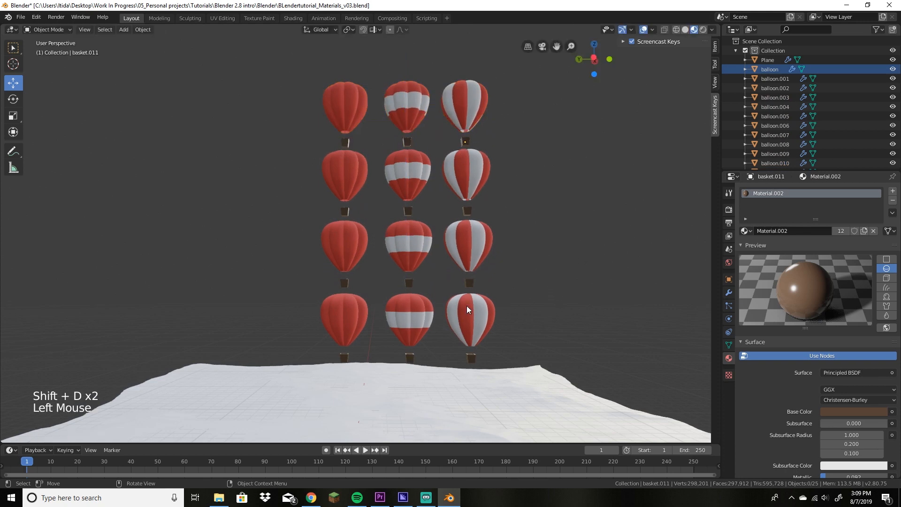
Step: Make the material of the plain red balloon in the second row from the bottom single-user and rename it blue baloon
left_click(353, 252)
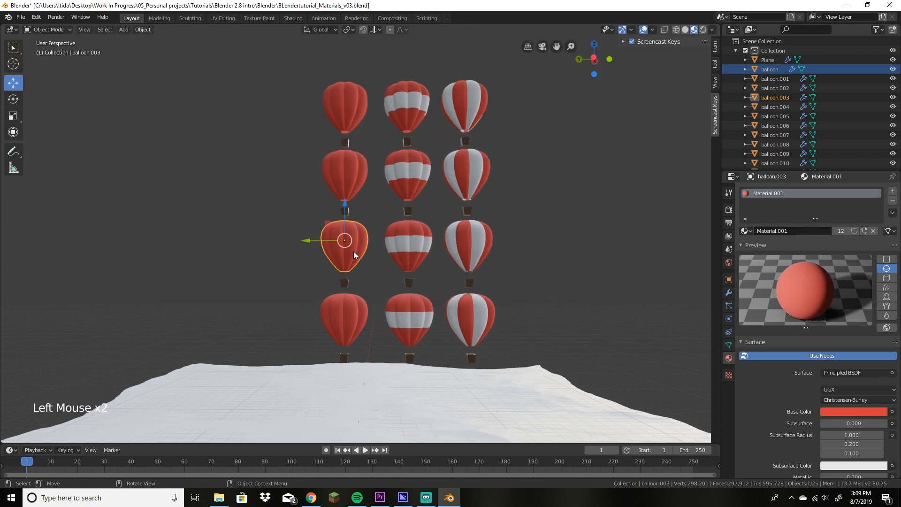
left_click(841, 232)
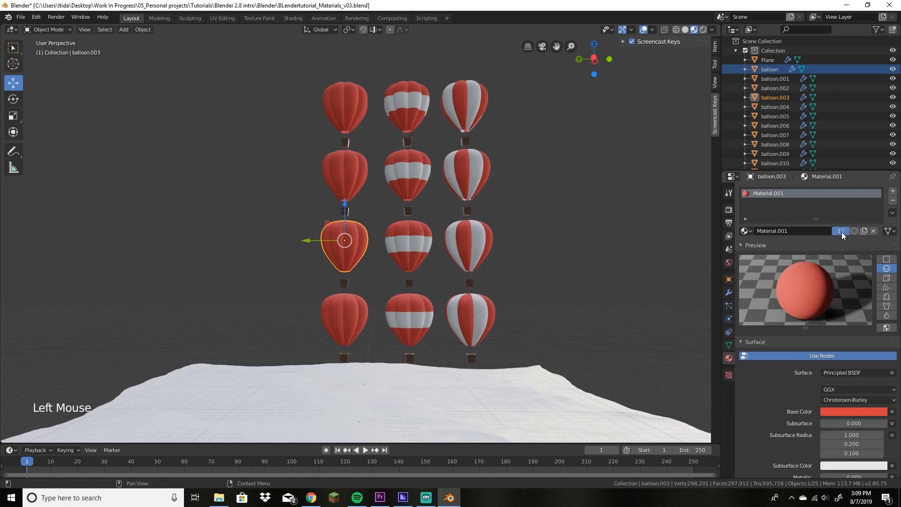
double_click(806, 230)
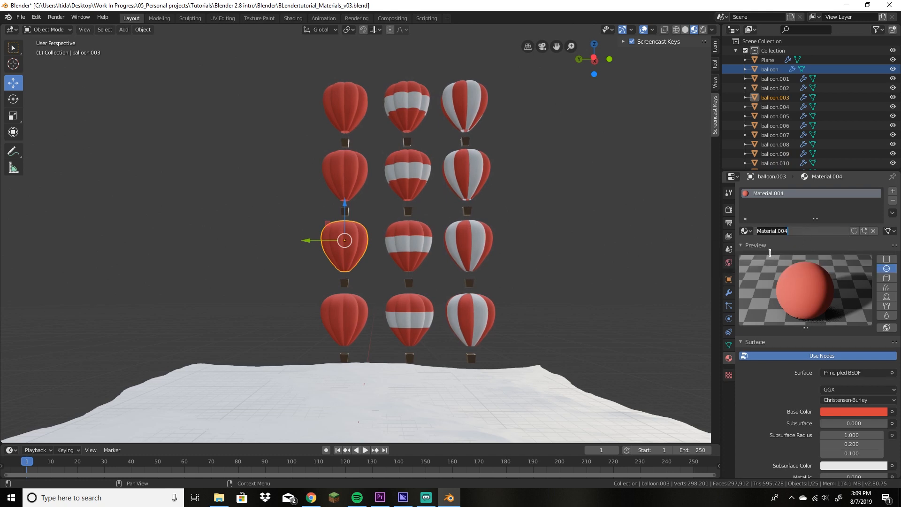
type("blue baloon")
key("Return")
Step: Switch the selected balloon to the existing white material named Material and rename that material white balloon
left_click(745, 231)
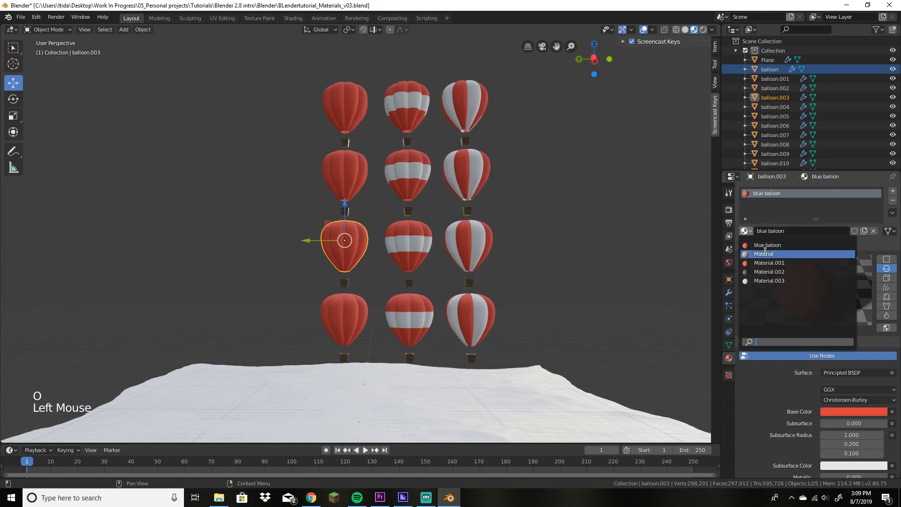
left_click(768, 255)
double_click(781, 231)
type("wh")
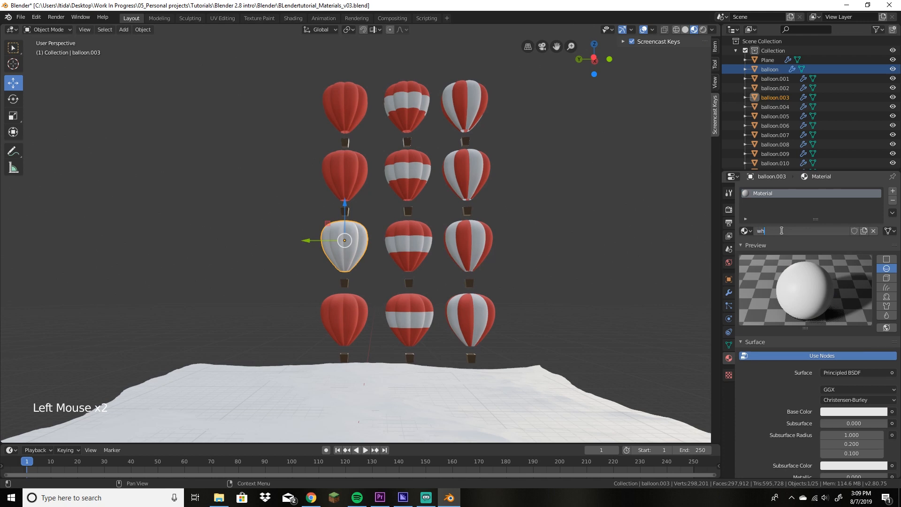
type("ite ballon")
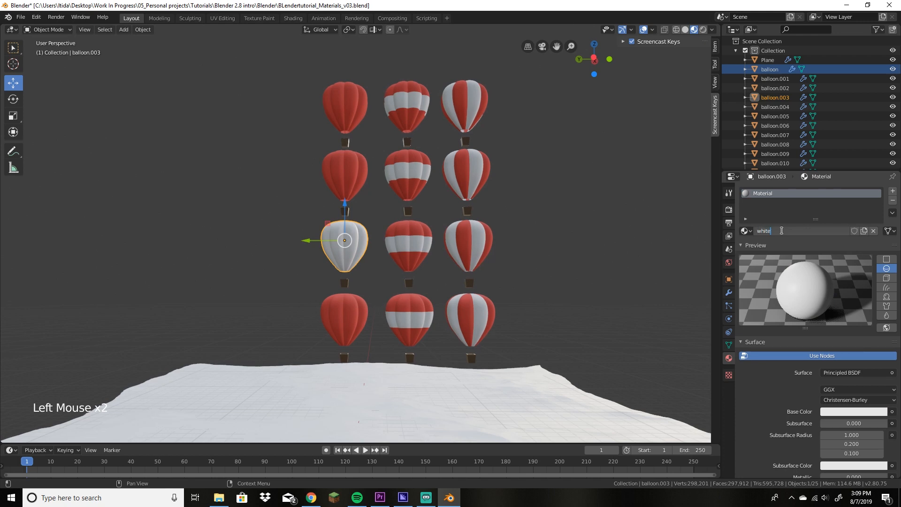
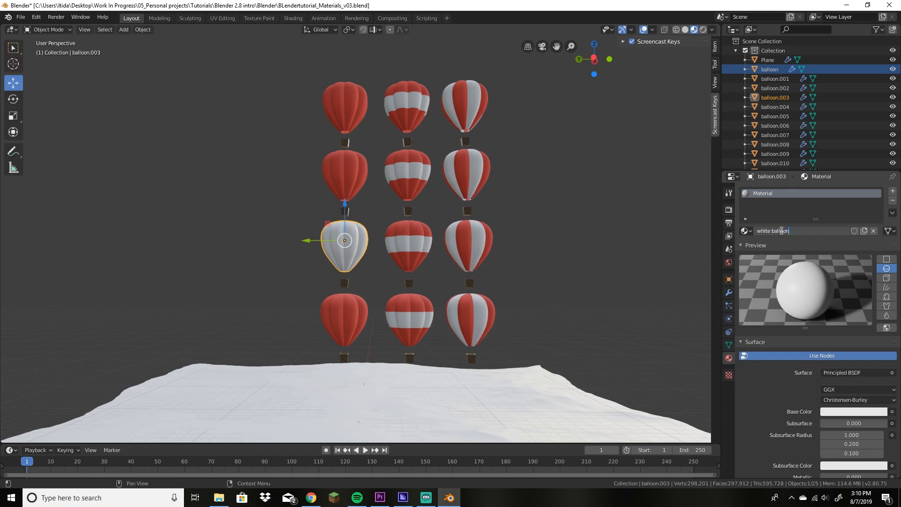
type("balloon")
key("Return")
Step: Reassign the blue baloon material to the selected balloon and correct its name to blue balloon
left_click(747, 230)
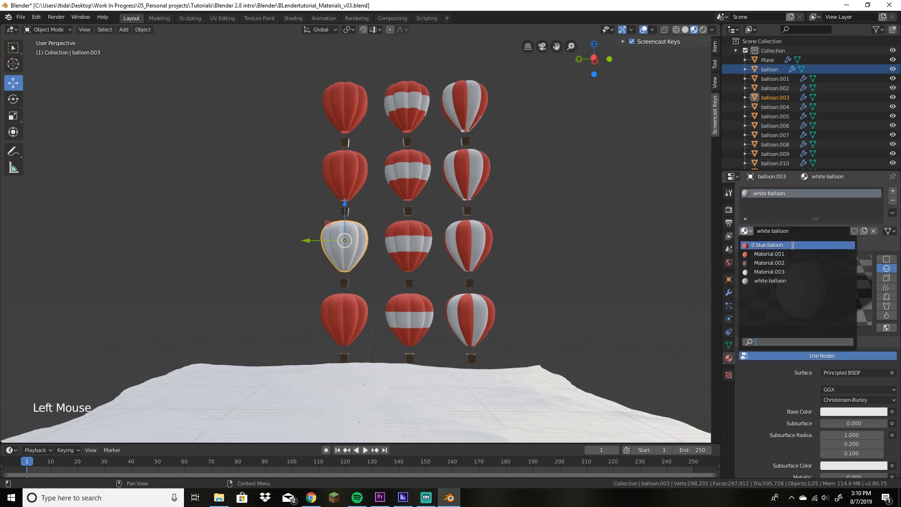
left_click(793, 245)
left_click(790, 233)
left_click(778, 233)
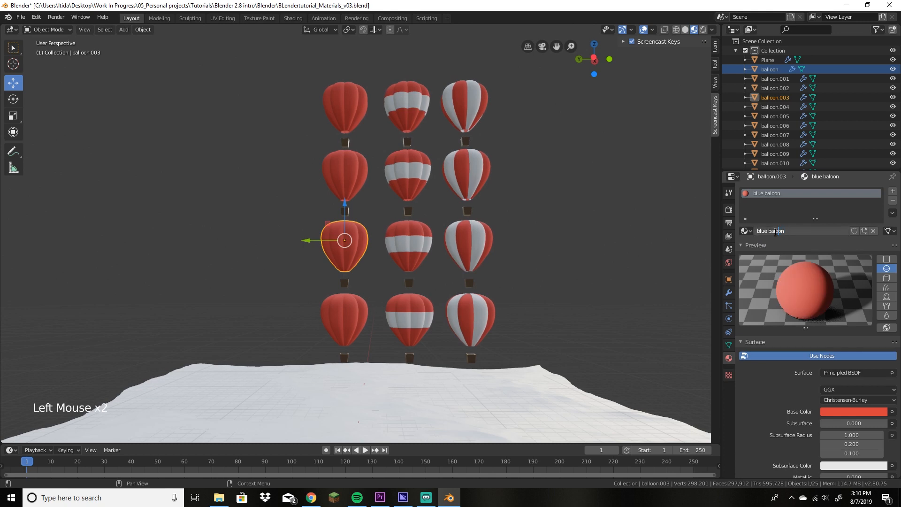
type("l")
key("Return")
Step: Switch the selected balloon between Material.003 and Material.002 and examine their previews and the surface settings of Material.003
left_click(745, 230)
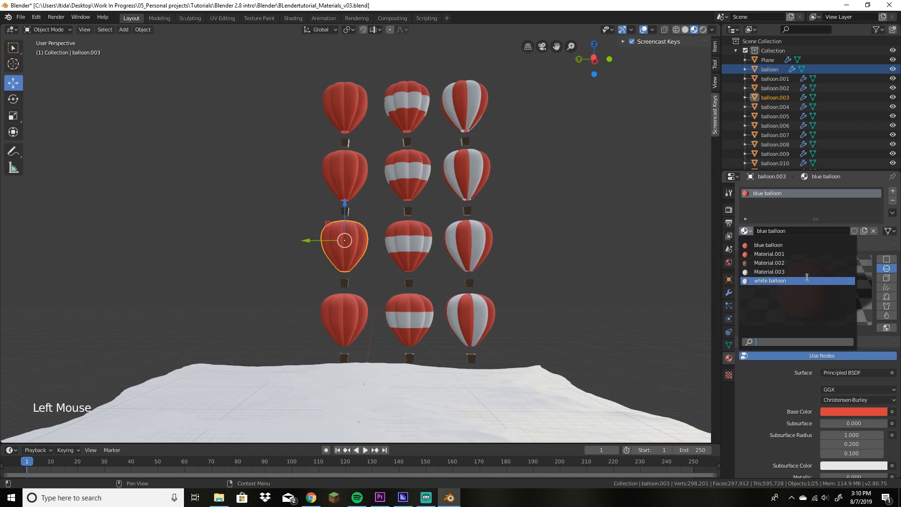
left_click(798, 271)
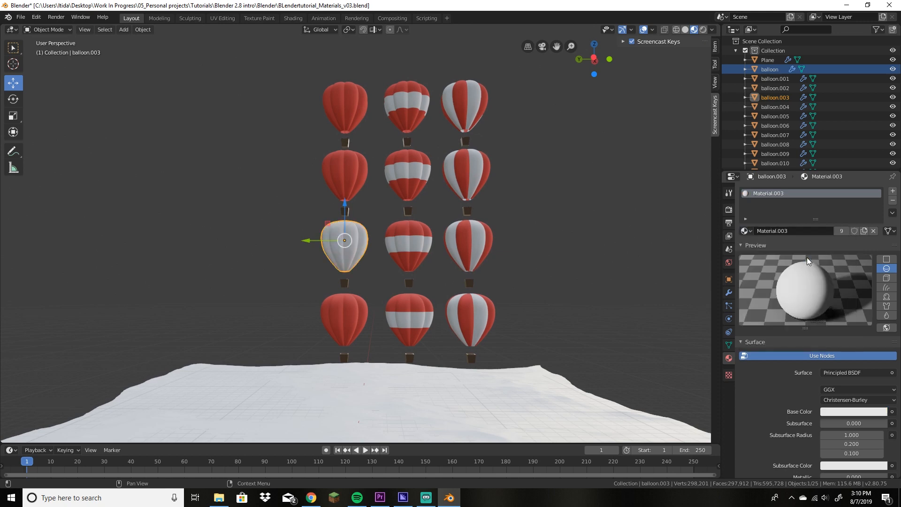
left_click(745, 231)
left_click(766, 264)
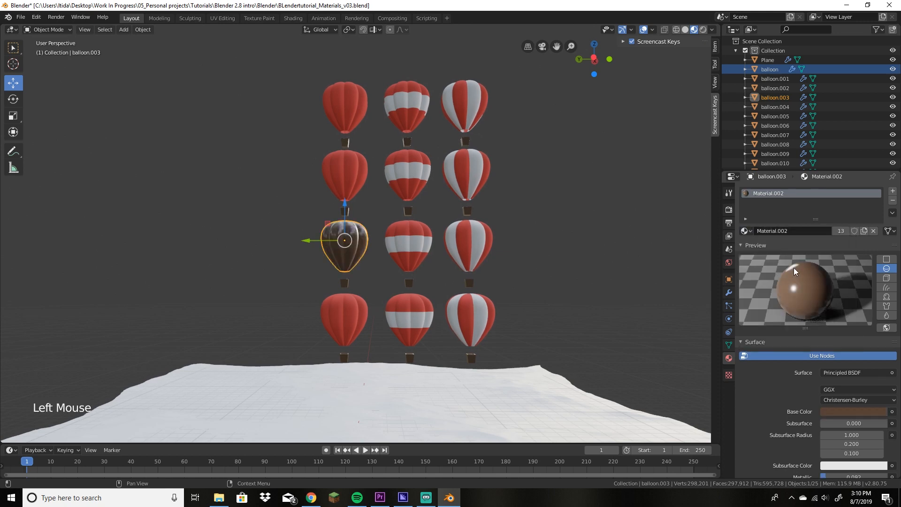
left_click(745, 230)
left_click(770, 271)
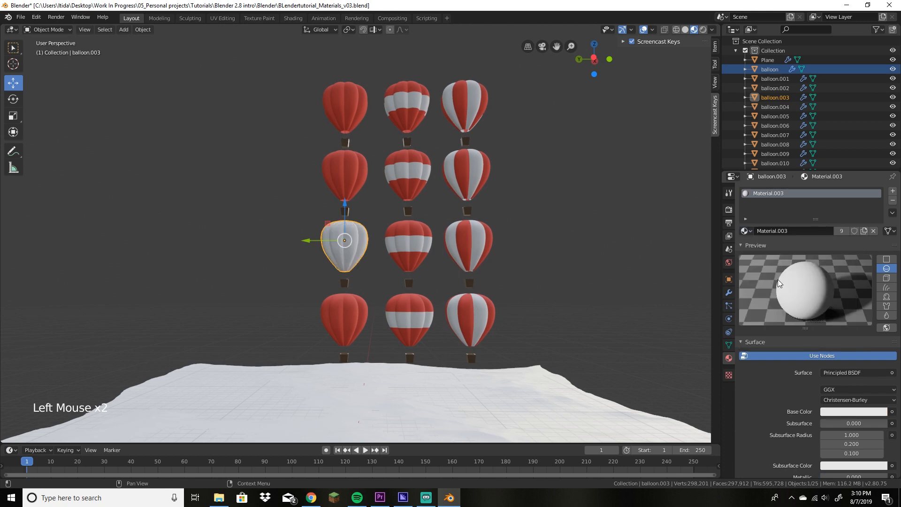
scroll(798, 381, "down", 1)
scroll(798, 382, "down", 3)
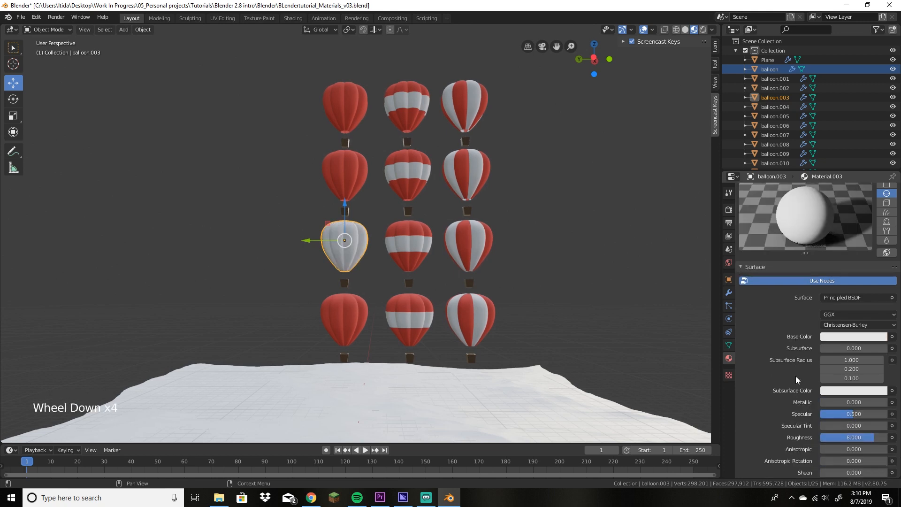
scroll(796, 379, "up", 3)
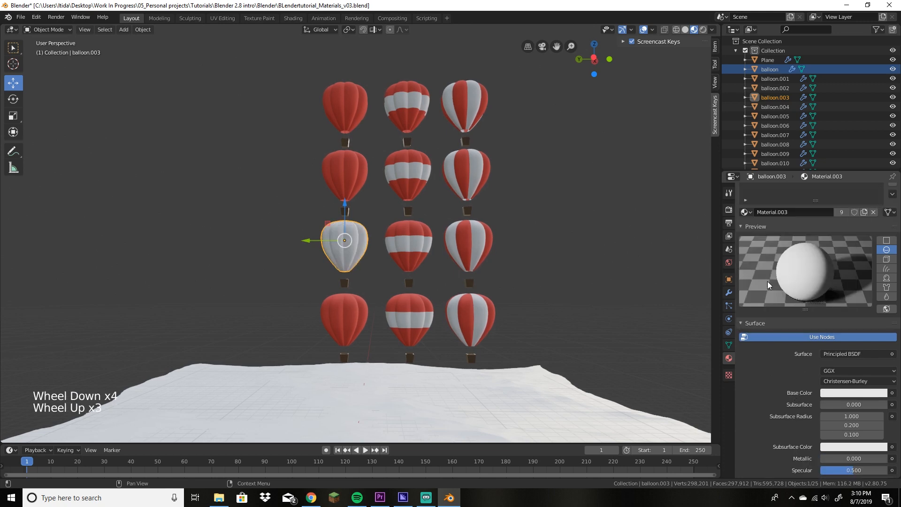
Step: Assign the white balloon material to the selected balloon, check its surface settings, and rename it material
left_click(746, 212)
left_click(752, 261)
scroll(795, 353, "down", 3)
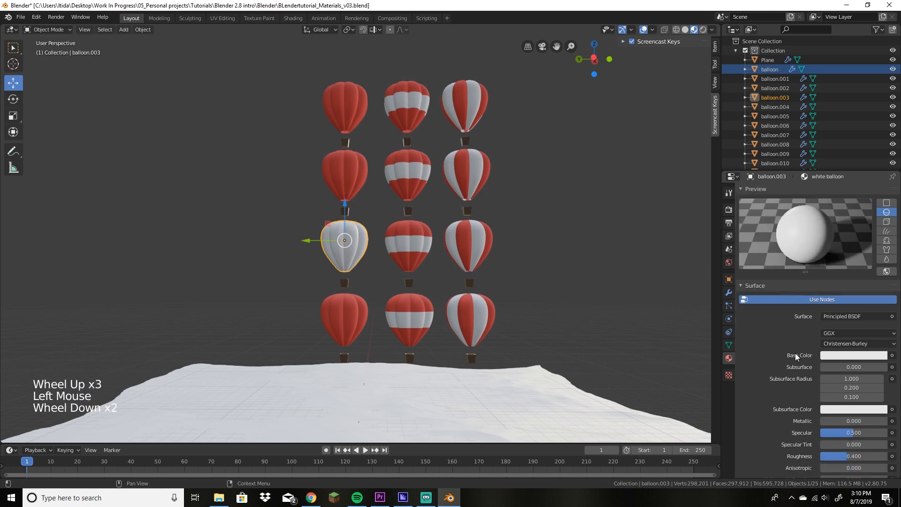
scroll(796, 353, "up", 4)
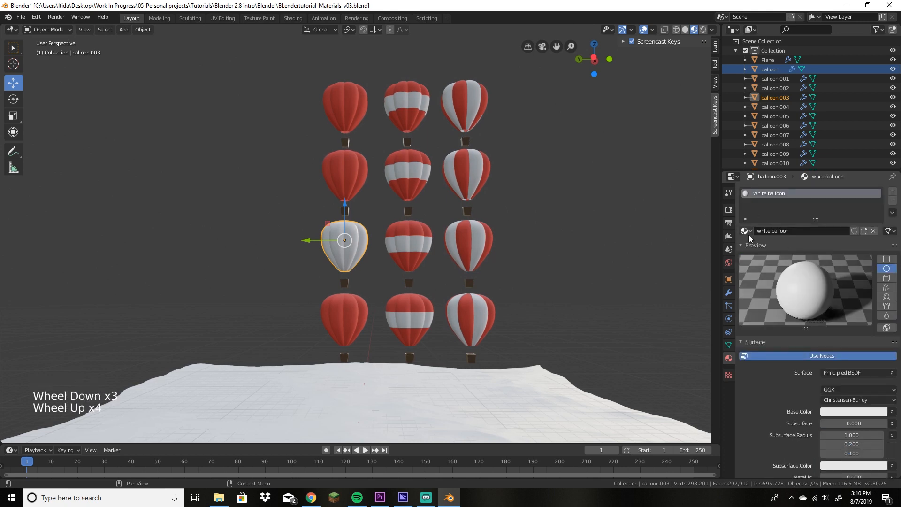
left_click(799, 235)
type("m")
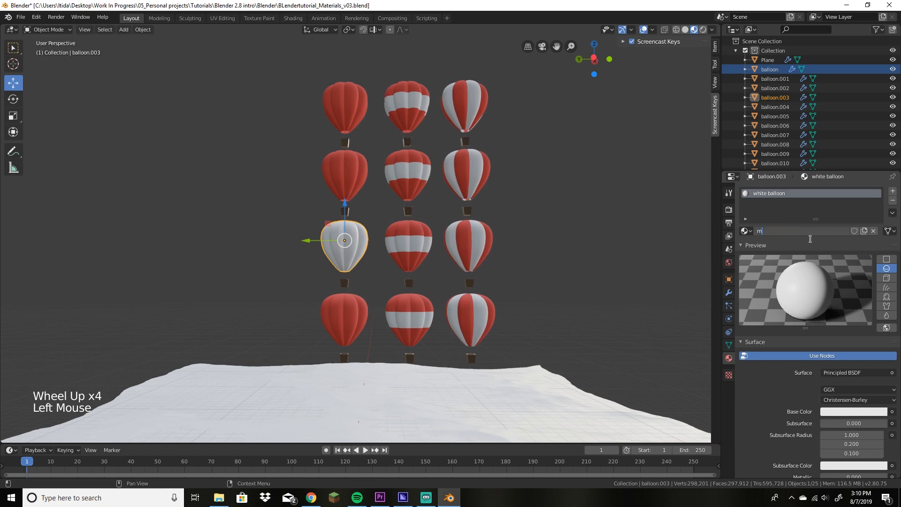
type("aterial")
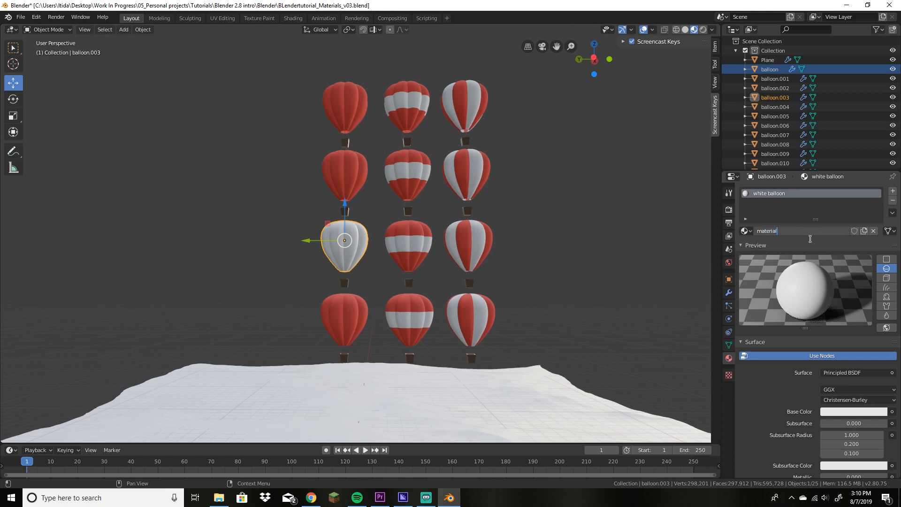
key("Return")
Step: Assign Material.003 to the selected balloon and rename that material white balloon
left_click(749, 230)
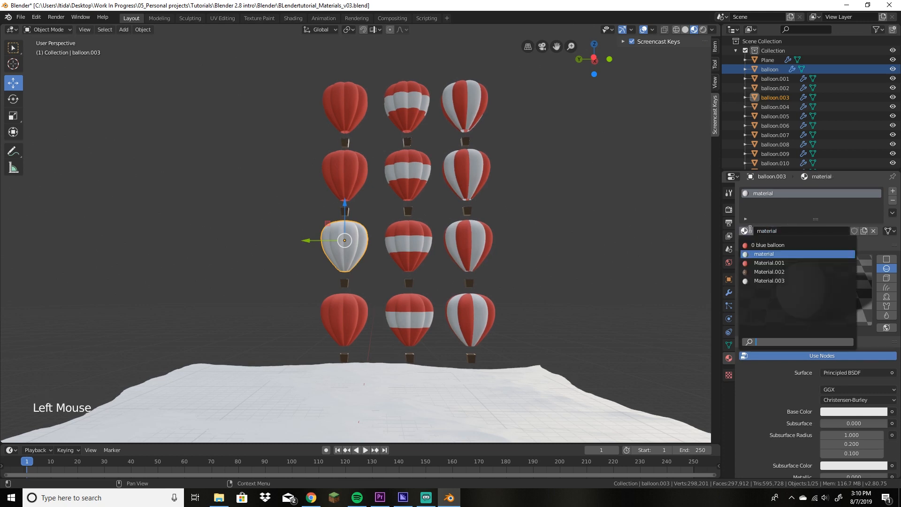
left_click(772, 254)
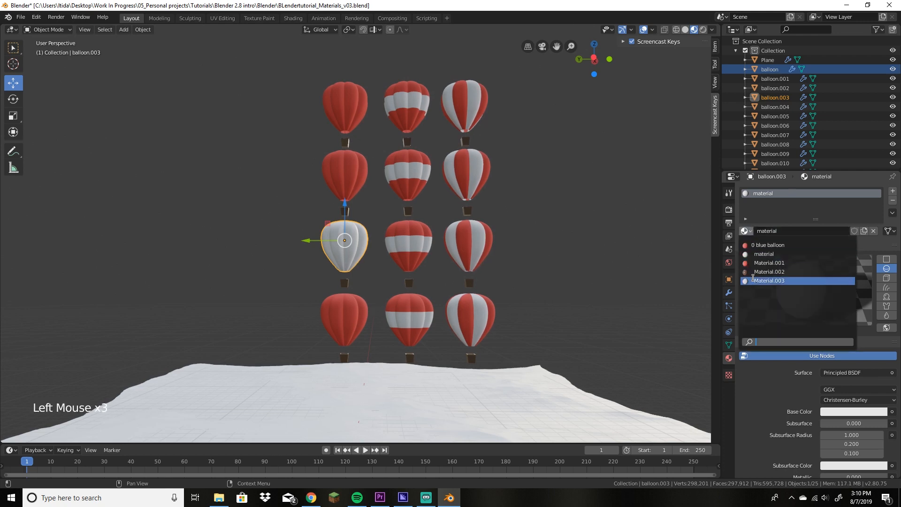
left_click(770, 281)
left_click(785, 231)
type("ballo")
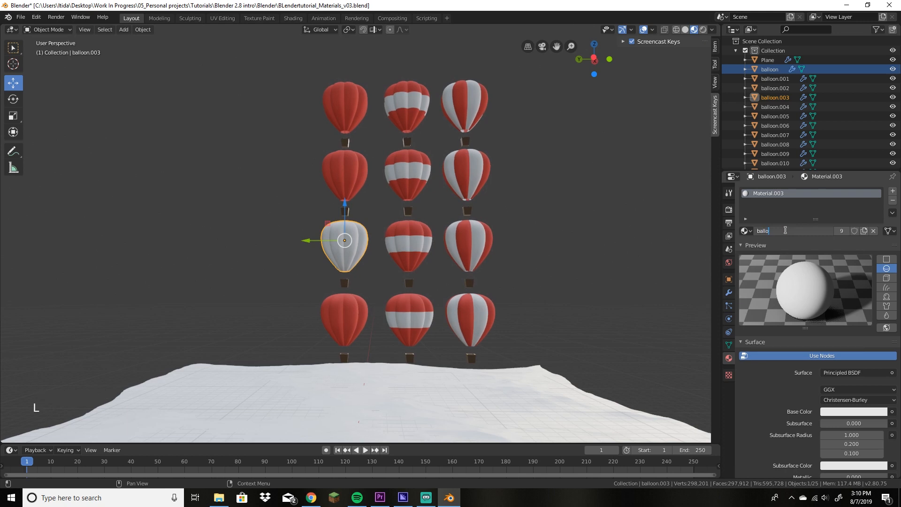
type("on")
key("Left")
key("Left")
type("white")
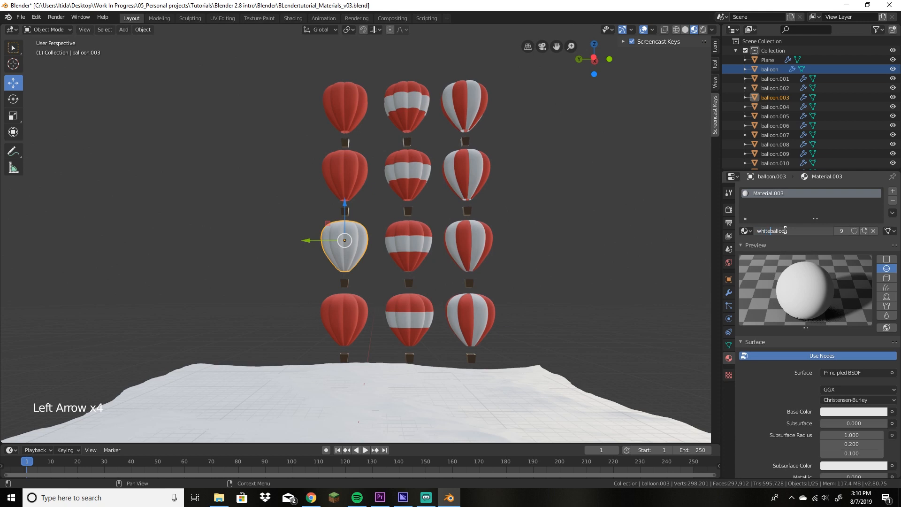
key("Return")
Step: Switch the selected balloon to Material.002 and rename that brown material basket
scroll(775, 250, "down", 7)
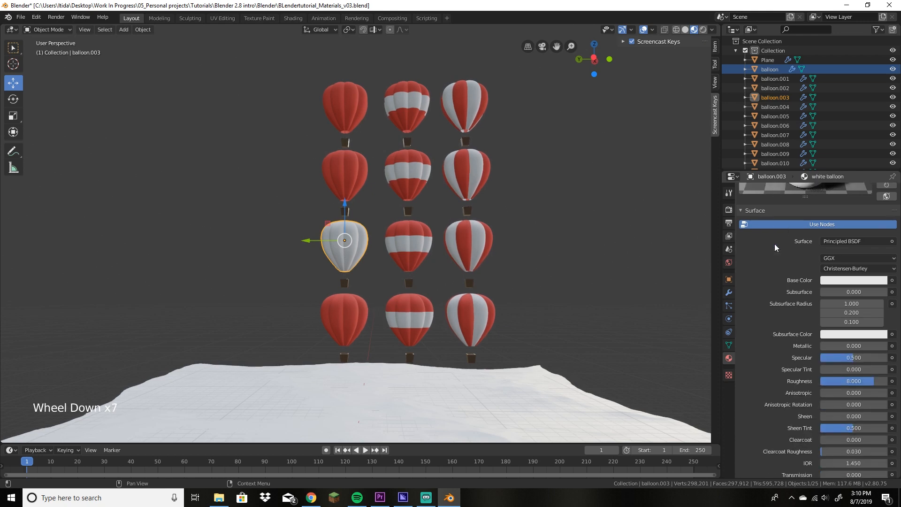
scroll(775, 248, "up", 5)
left_click(746, 192)
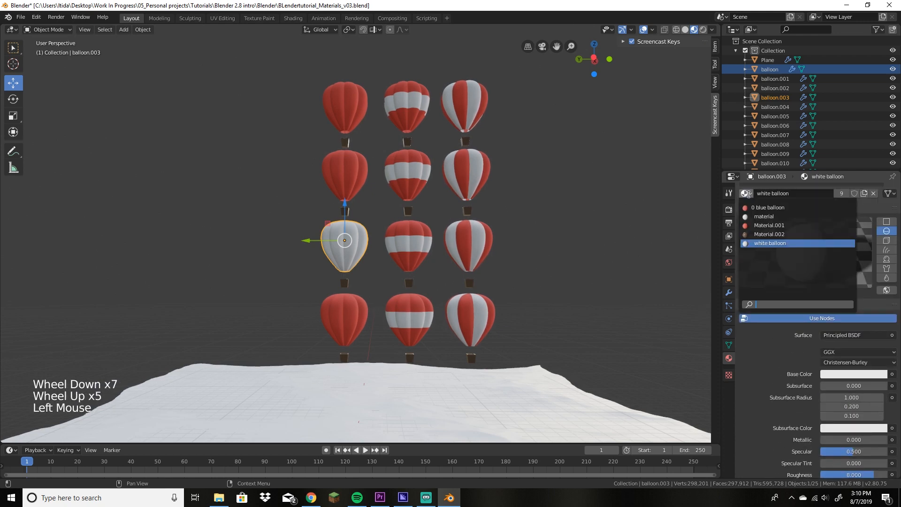
left_click(764, 232)
double_click(786, 193)
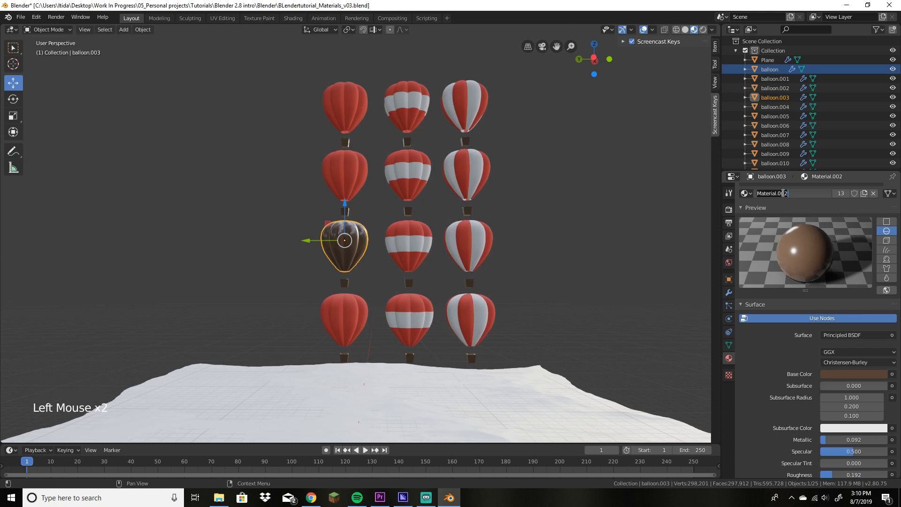
type("basket")
key("Return")
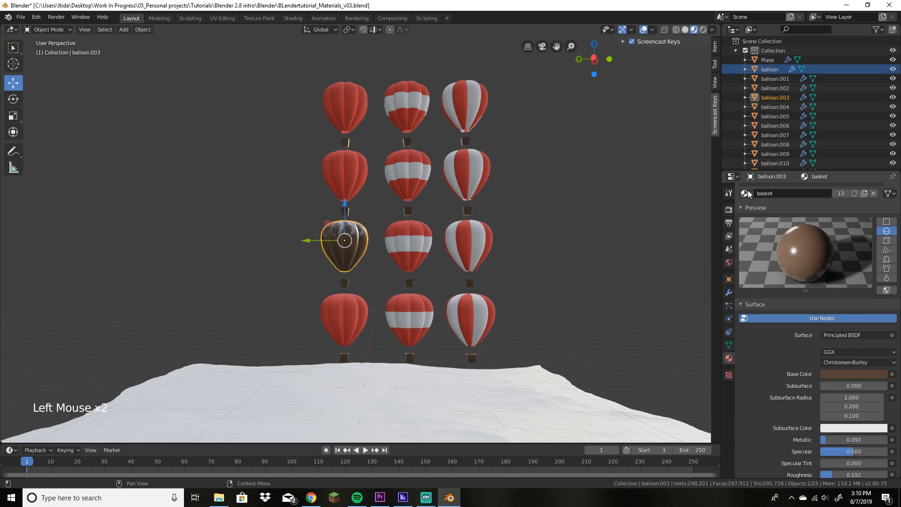
Step: Switch the selected balloon to Material.001 and rename that red material red balloon
left_click(745, 193)
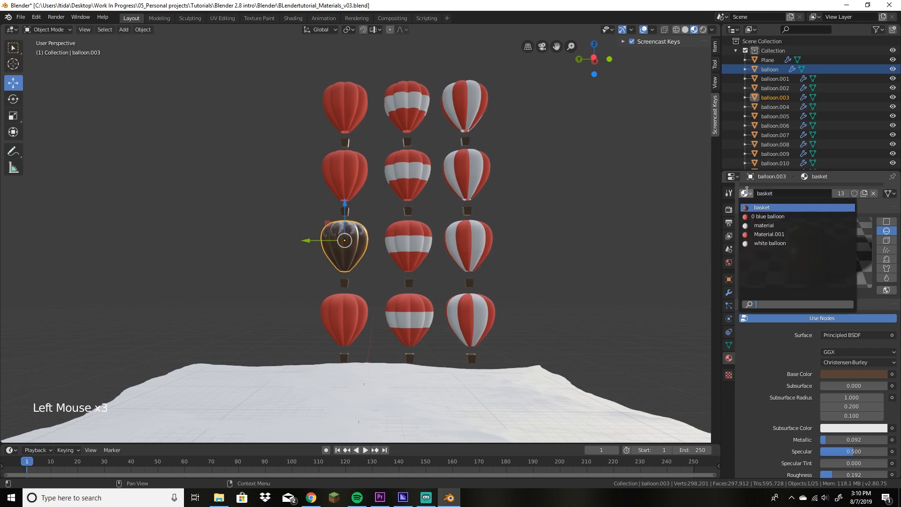
left_click(765, 234)
left_click(793, 193)
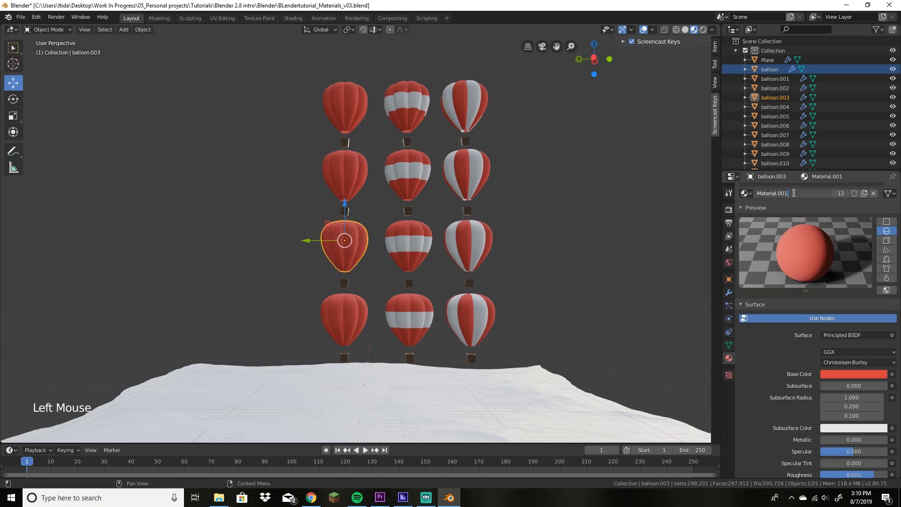
double_click(794, 193)
left_click(794, 193)
double_click(794, 193)
left_click(794, 193)
key("ctrl+a")
key("BackSpace")
type("re")
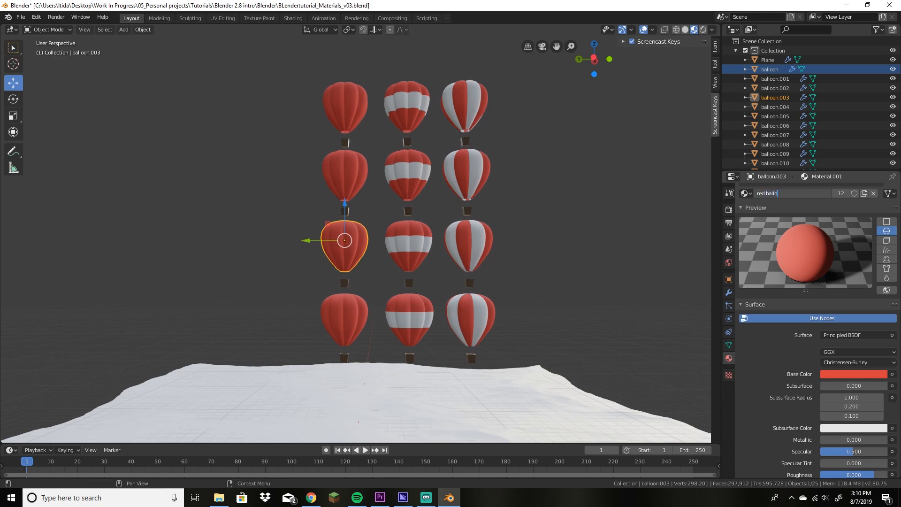
Step: Assign the blue balloon material to the selected balloon and change its base color to a dark, muted blue
left_click(744, 194)
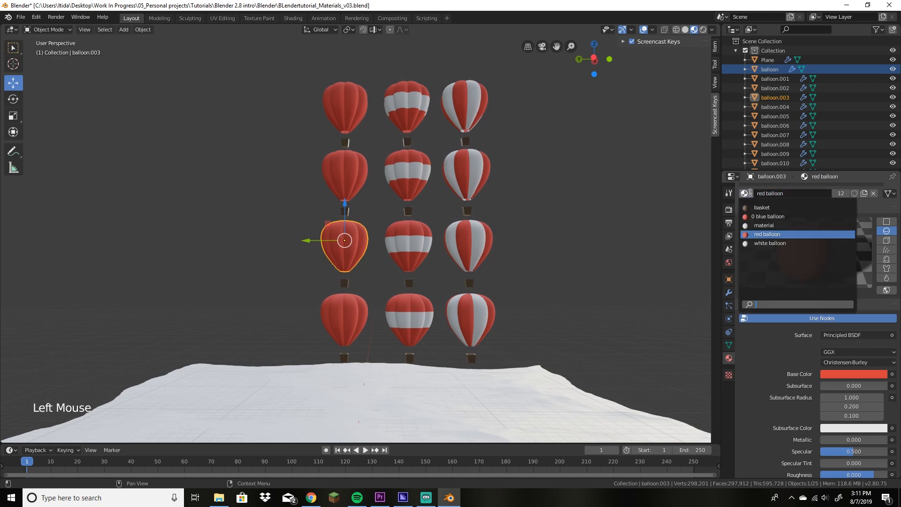
left_click(817, 219)
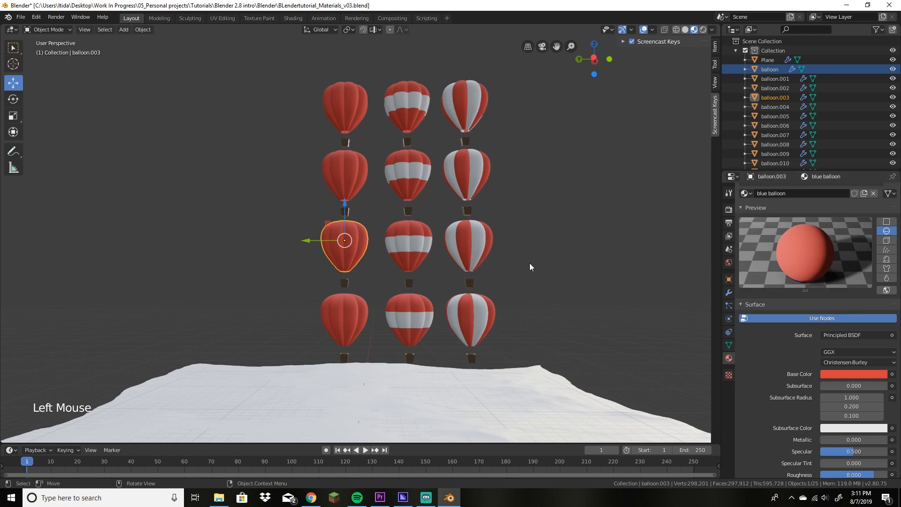
left_click(876, 374)
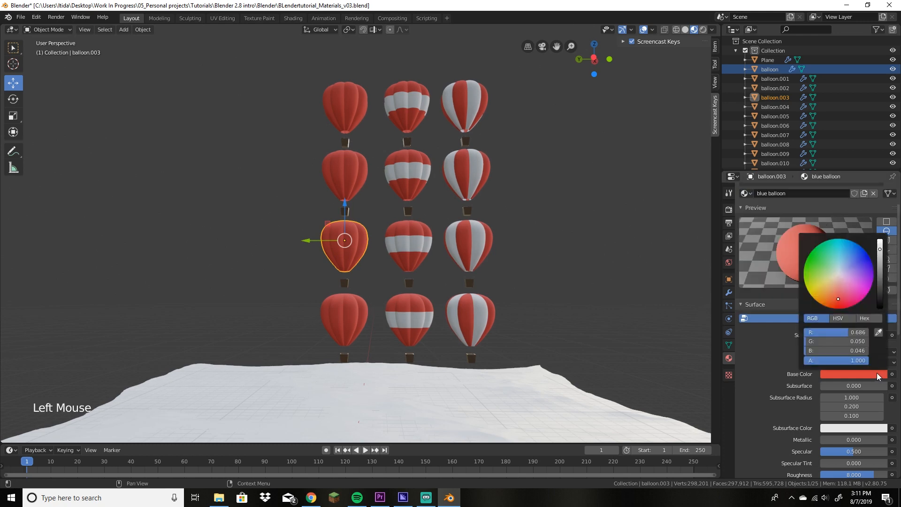
left_click(847, 269)
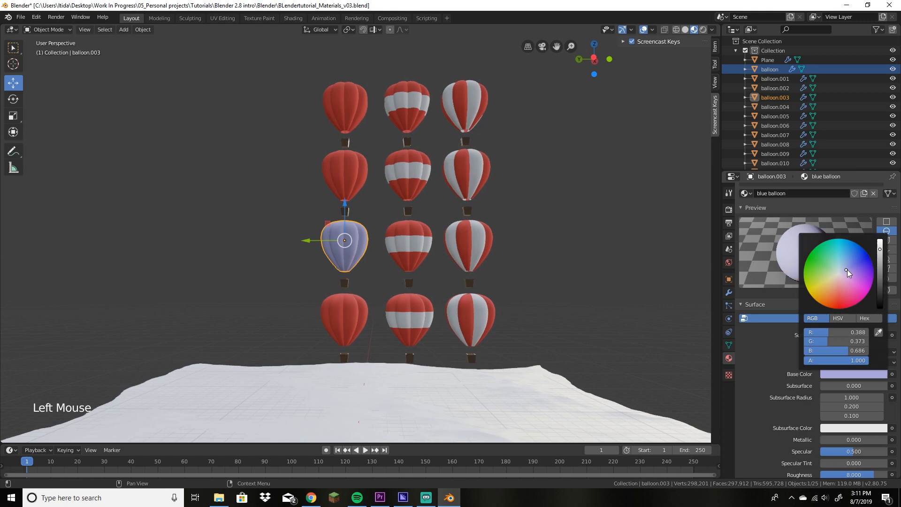
left_click(881, 284)
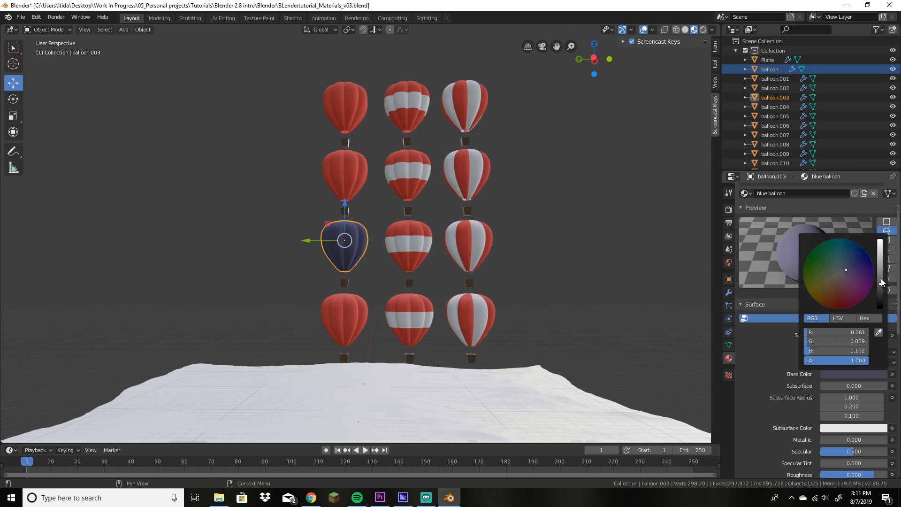
left_click_drag(881, 283, 881, 279)
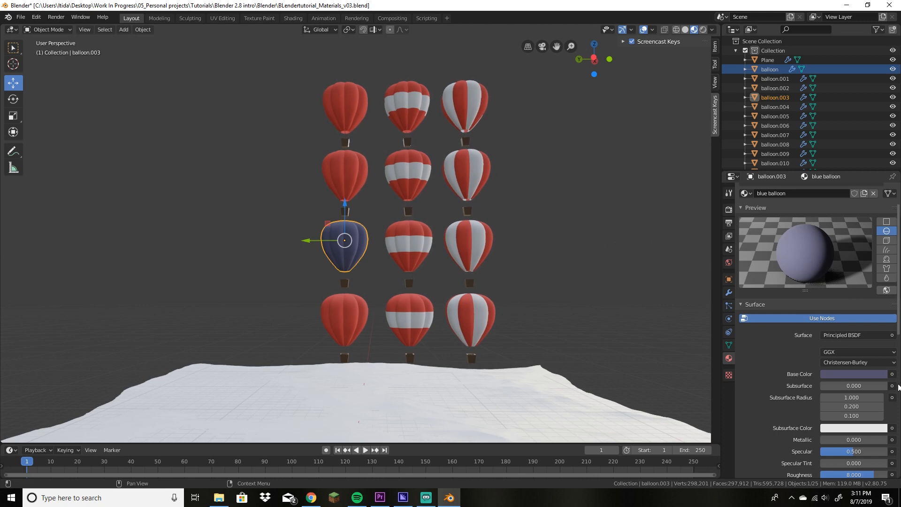
Step: Replace the red balloon material with blue balloon on the horizontally banded balloon beside the plain blue one
left_click(410, 230)
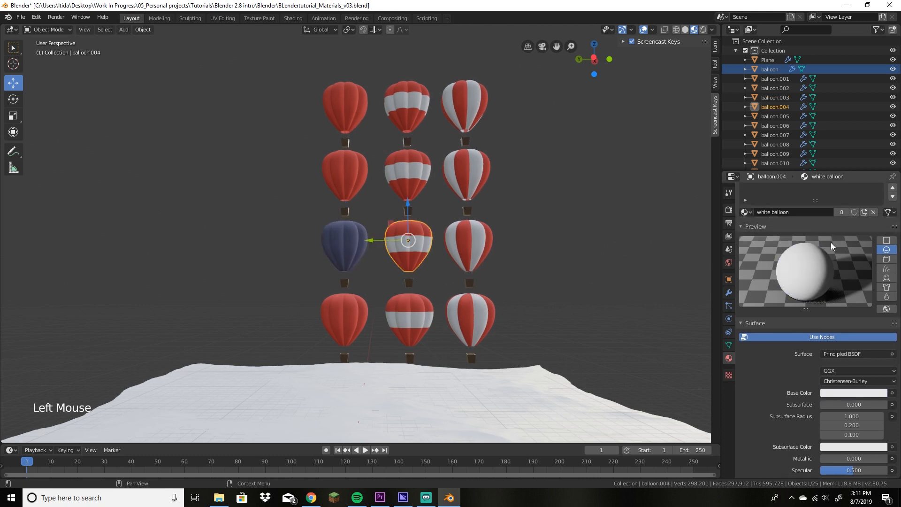
scroll(797, 211, "up", 4)
left_click(796, 193)
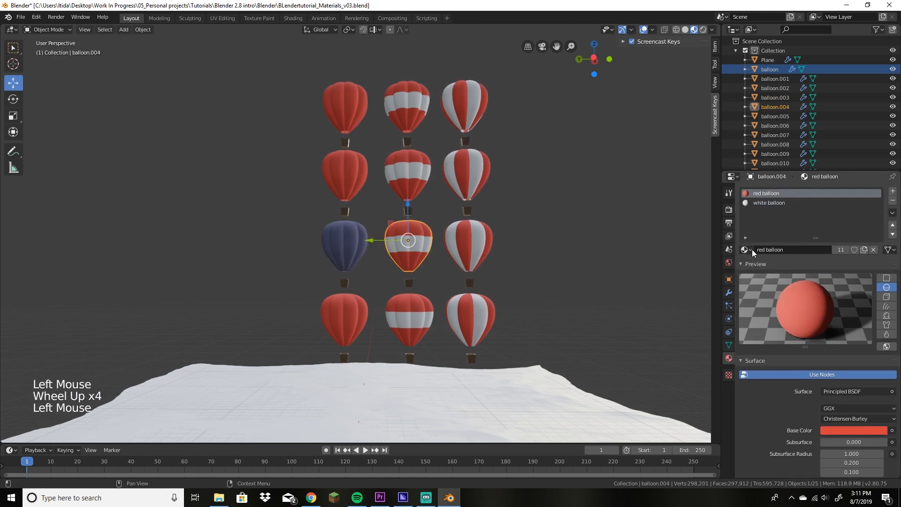
left_click(751, 249)
left_click(768, 273)
Step: Replace the red balloon material with blue balloon on the vertically striped balloon in the blue row
left_click(459, 238)
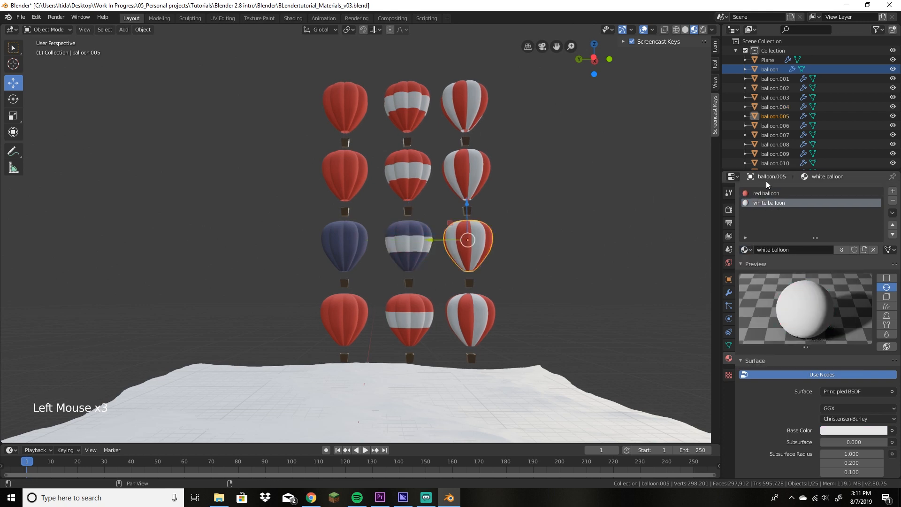
left_click(796, 193)
left_click(746, 249)
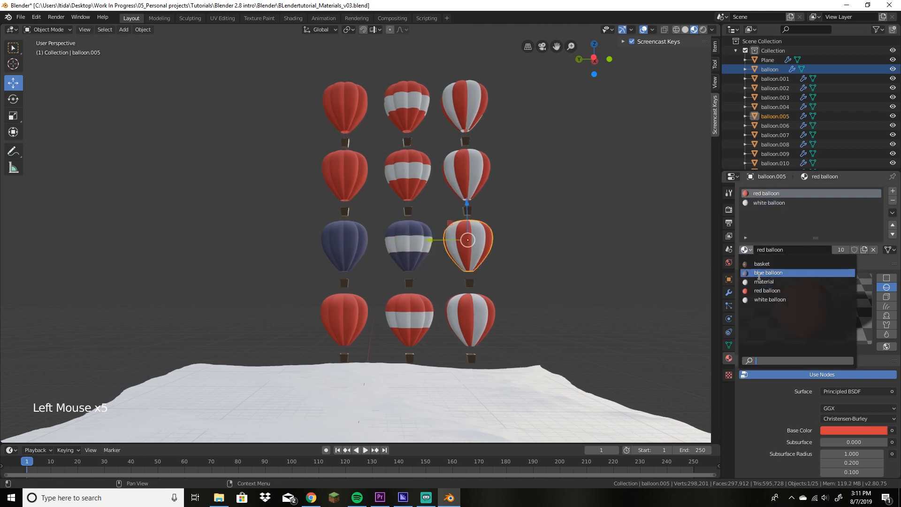
left_click(768, 273)
Step: Give the plain red balloon directly above the blue one its own copy of the red balloon material, named yellow
left_click(353, 179)
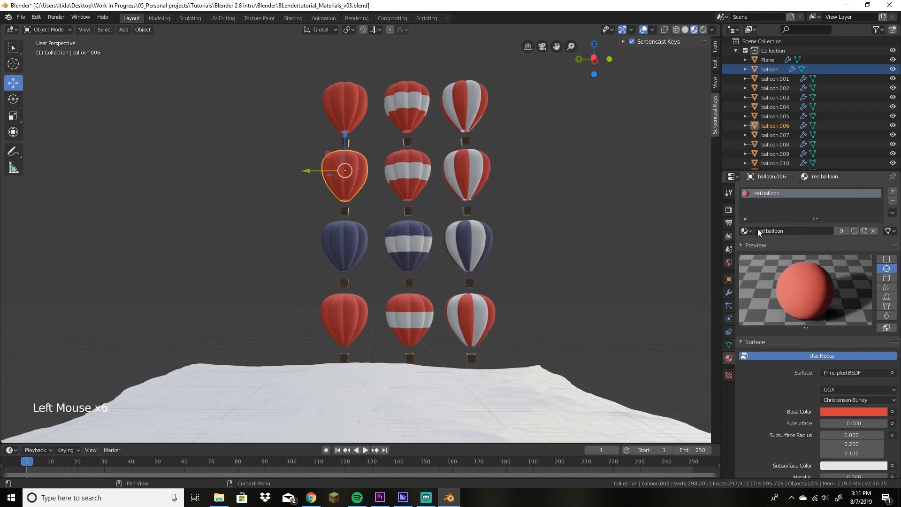
left_click(840, 232)
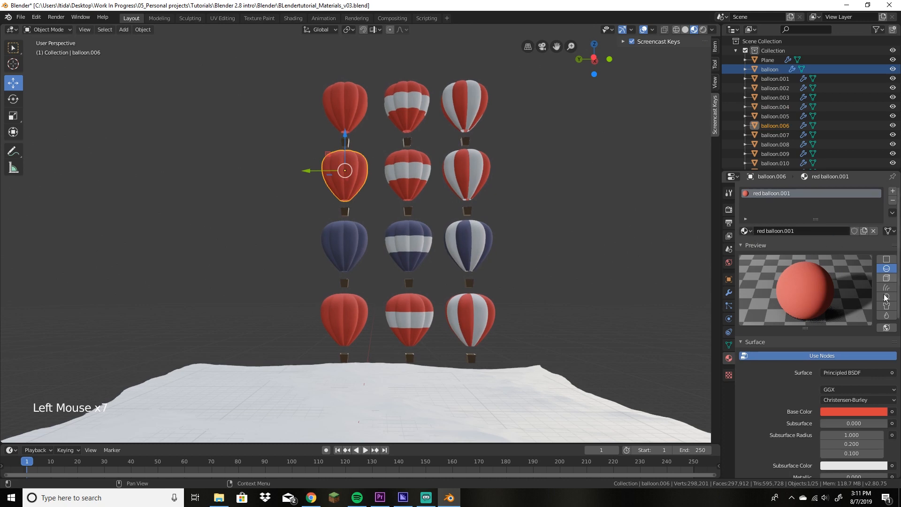
left_click(804, 231)
type("yel")
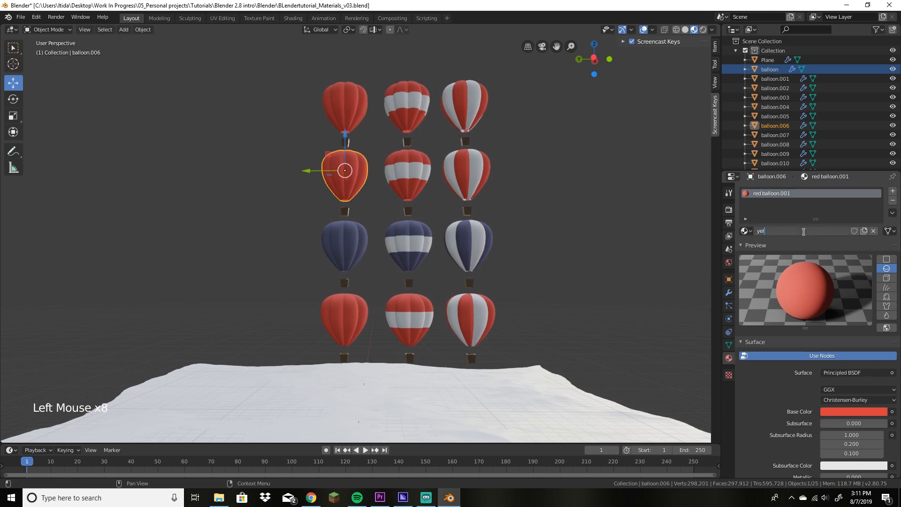
type("low")
key("Return")
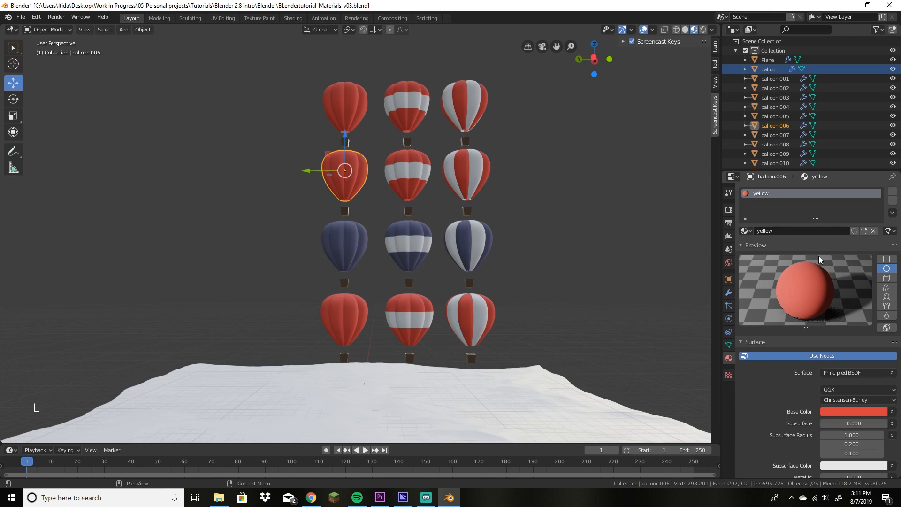
Step: Change the yellow material's base color to a light orange-yellow
left_click(854, 412)
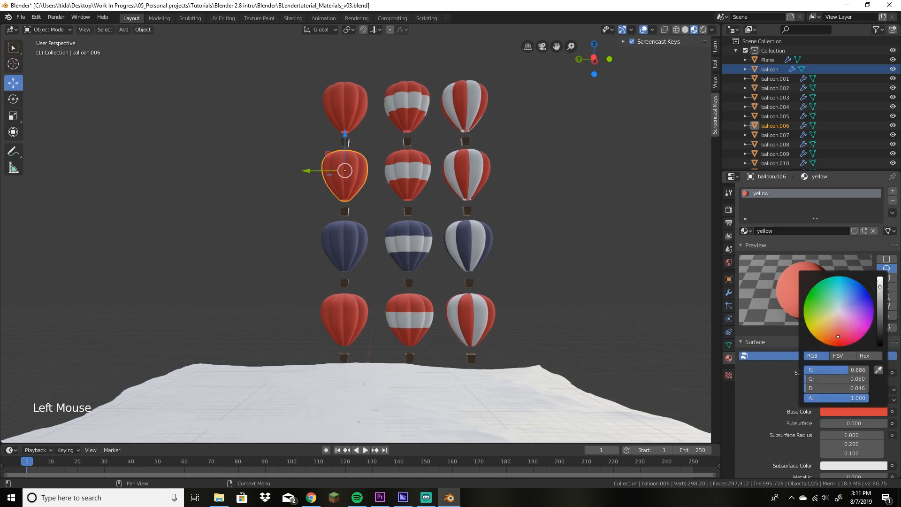
left_click(828, 335)
left_click_drag(829, 335, 830, 335)
left_click_drag(883, 289, 882, 287)
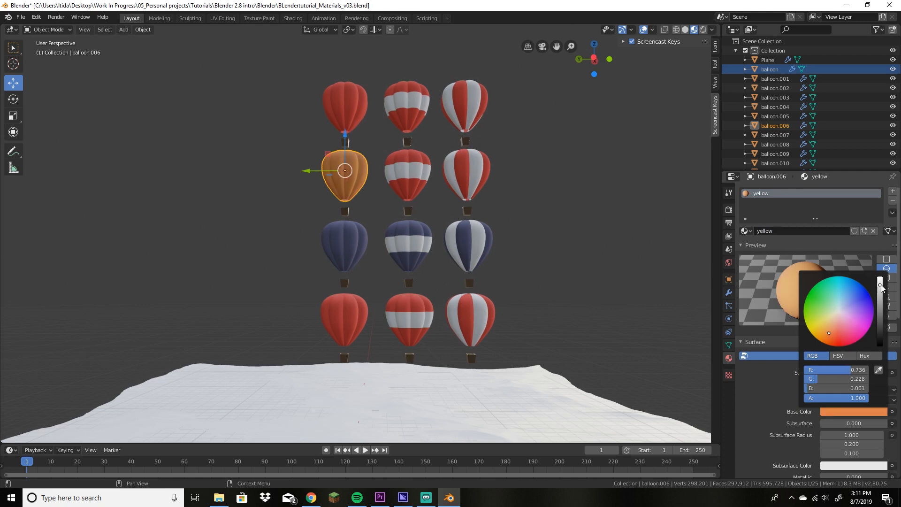
left_click_drag(829, 333, 829, 332)
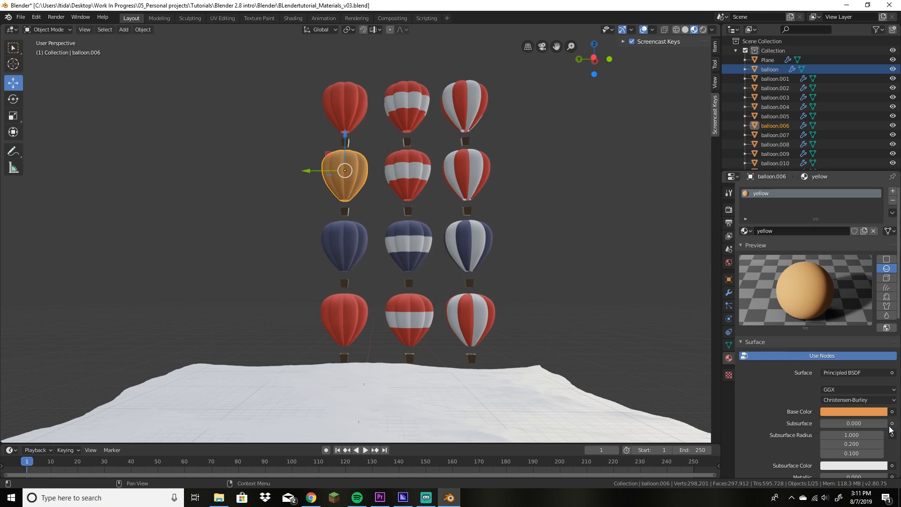
Step: Try to replace the white balloon material with yellow on the banded balloon beside the orange-yellow one, and undo the assignment
left_click(419, 171)
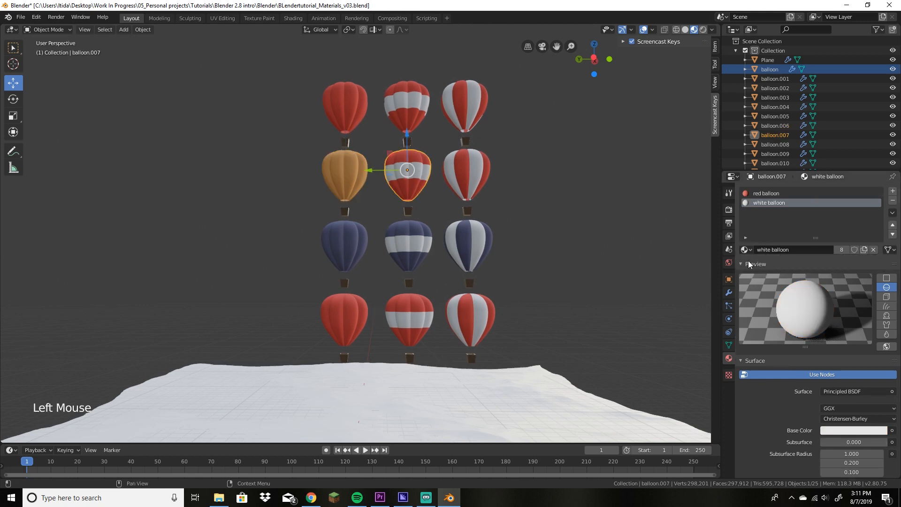
left_click(746, 250)
left_click(770, 307)
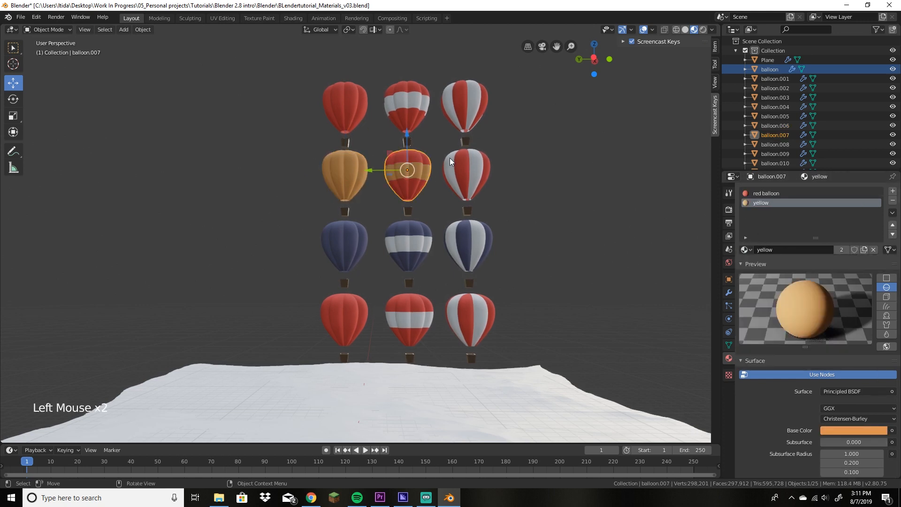
key("ctrl+z")
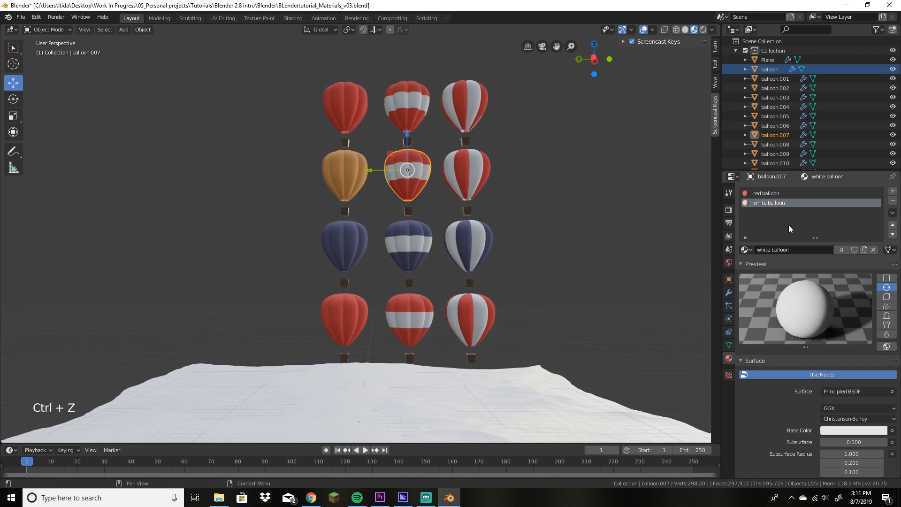
Step: Replace the red balloon material with yellow on the selected banded balloon
left_click(765, 193)
left_click(746, 249)
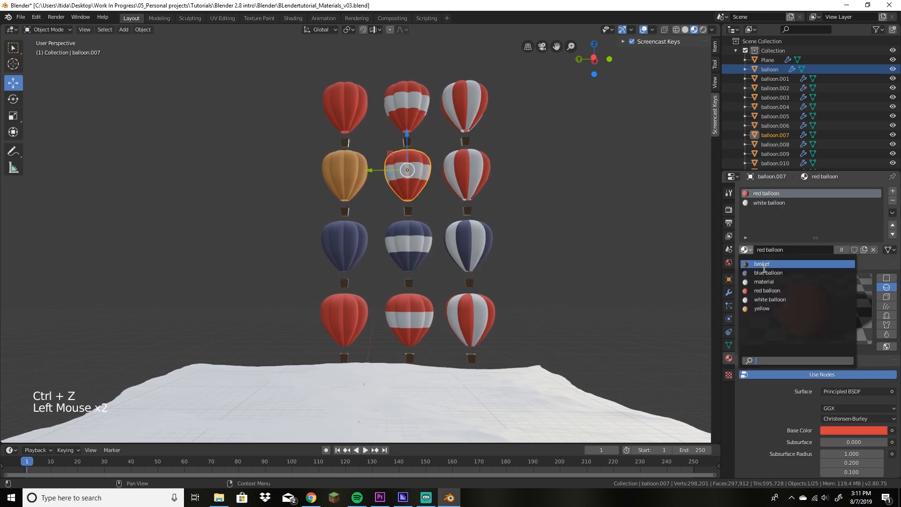
left_click(769, 307)
Step: Try to assign the white balloon material to the red slot of the vertically striped balloon in the yellow row, and undo it
left_click(487, 180)
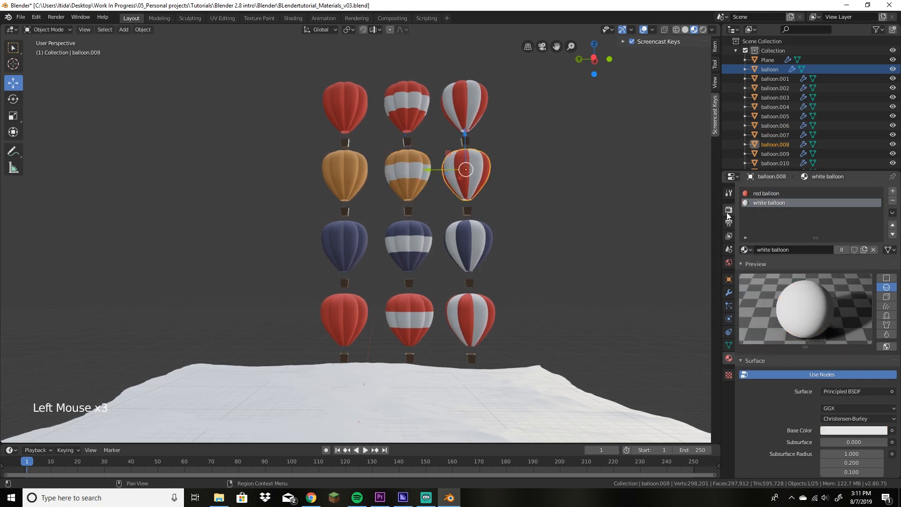
left_click(764, 193)
left_click(746, 249)
left_click(768, 306)
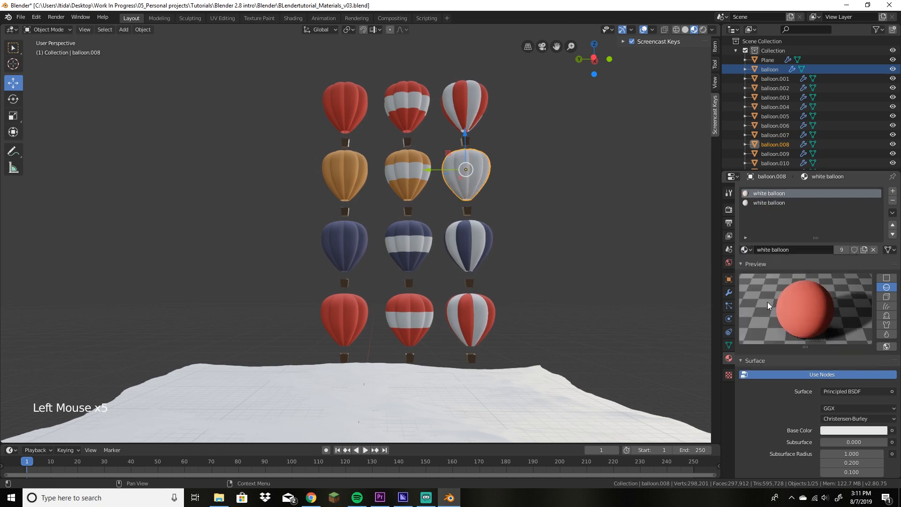
key("ctrl+z")
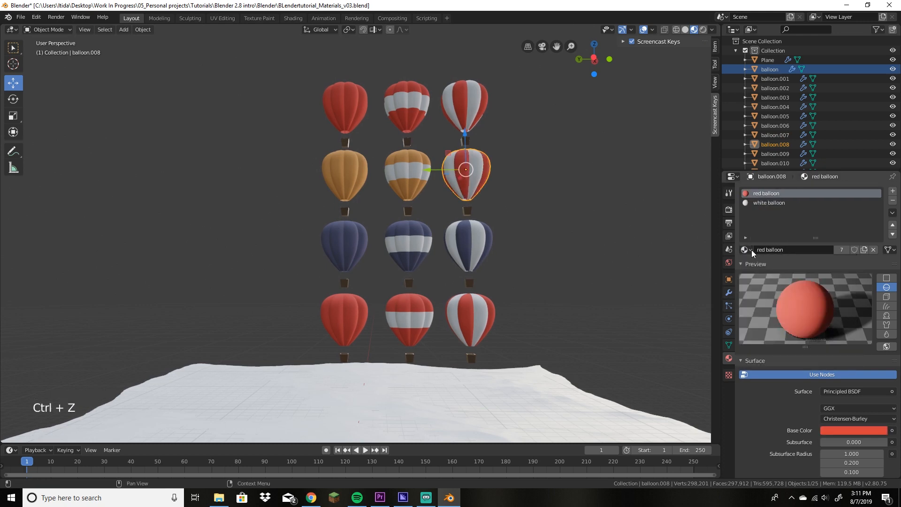
Step: Replace the red balloon material with yellow on the vertically striped balloon in the yellow row, and select the plain red balloon above that row
left_click(747, 249)
left_click(759, 310)
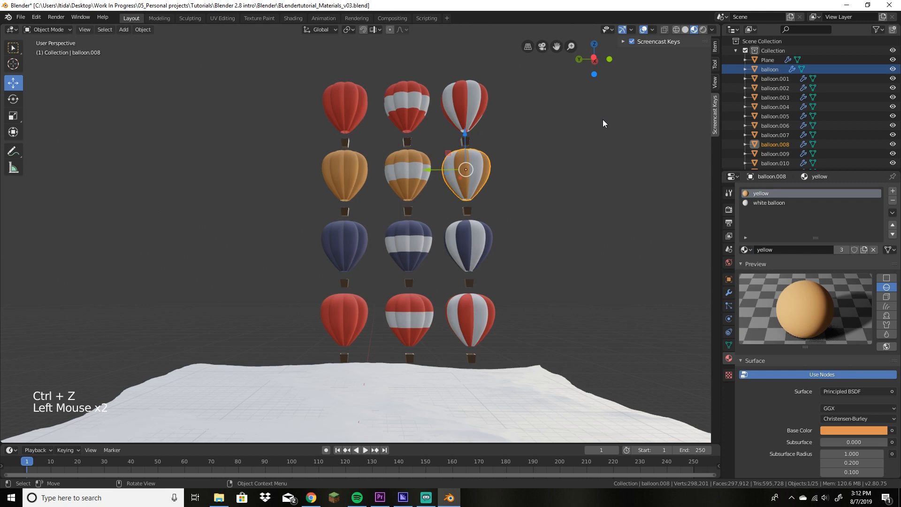
left_click(331, 111)
Step: Try to change the shared red balloon material's base color to green, and undo the color change
left_click(849, 409)
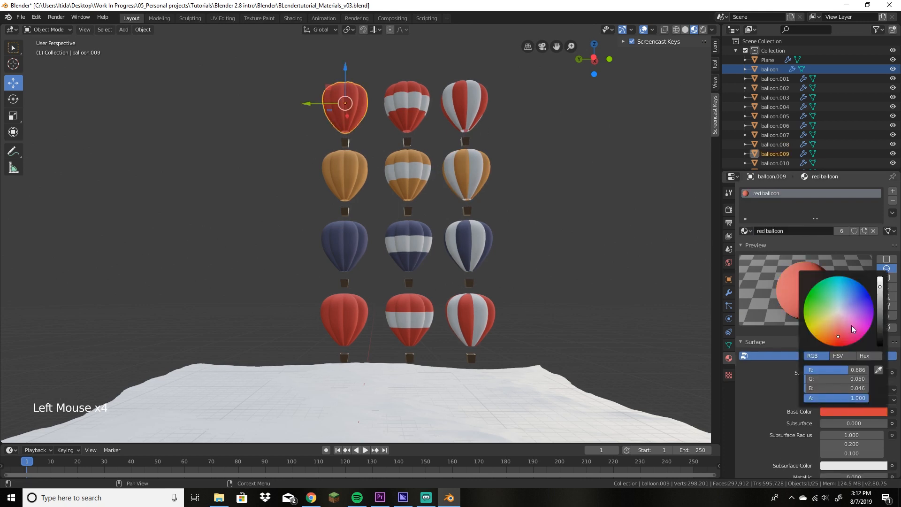
left_click(824, 302)
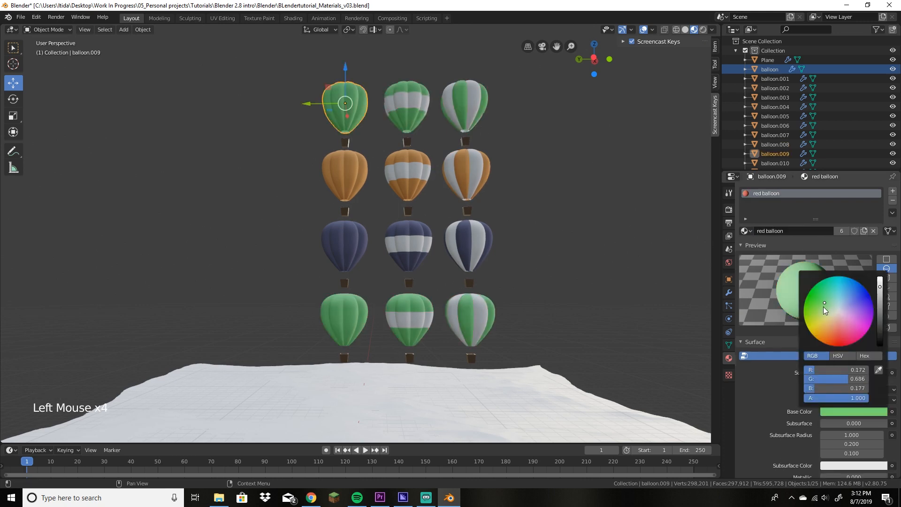
key("ctrl+z")
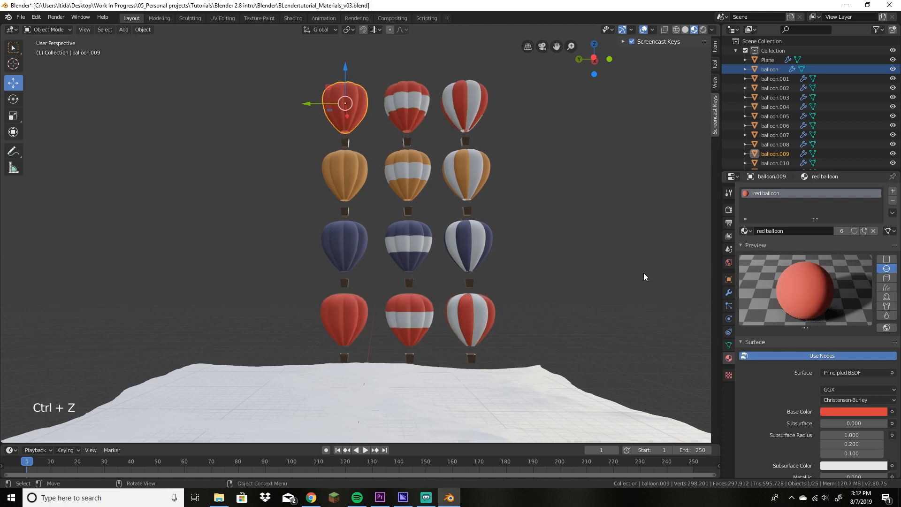
Step: Make a single-user copy of the selected plain balloon's red material and set its base color to dark green (R 0.060, G 0.157, B 0.055)
left_click(842, 230)
left_click(871, 412)
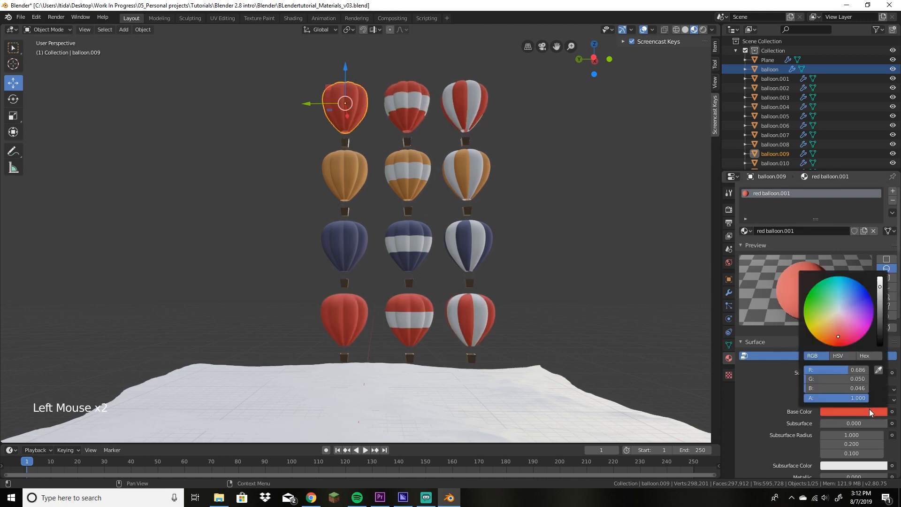
left_click(826, 305)
left_click_drag(826, 305, 826, 306)
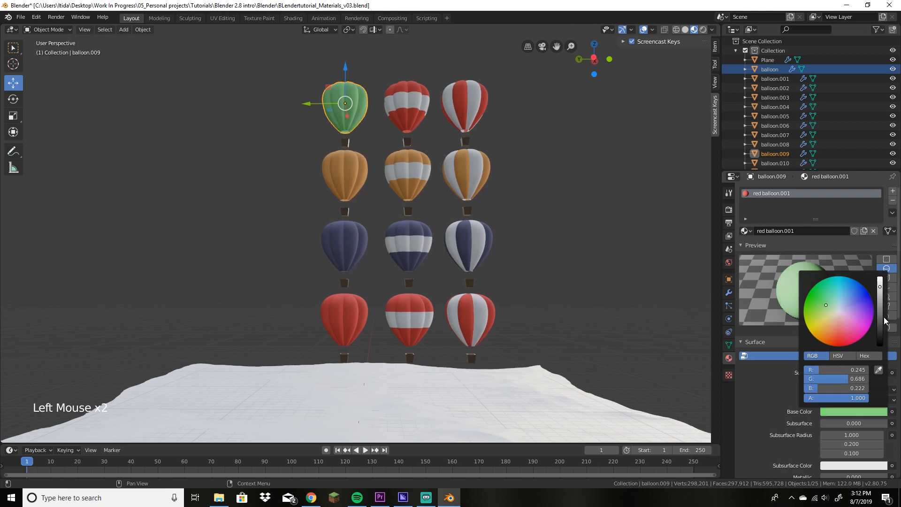
left_click(880, 317)
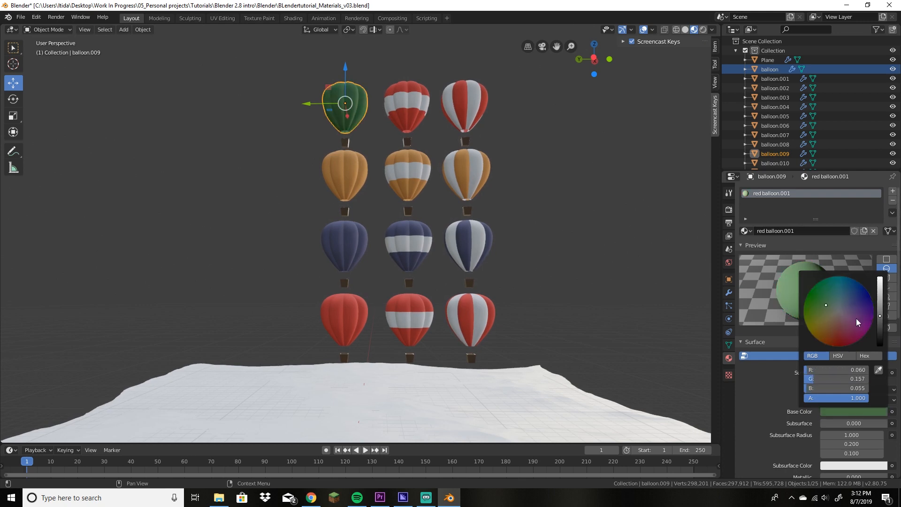
Step: Replace the red balloon material with green red balloon.001 on the top row's banded balloon, and select the vertically striped balloon beside it
left_click(421, 94)
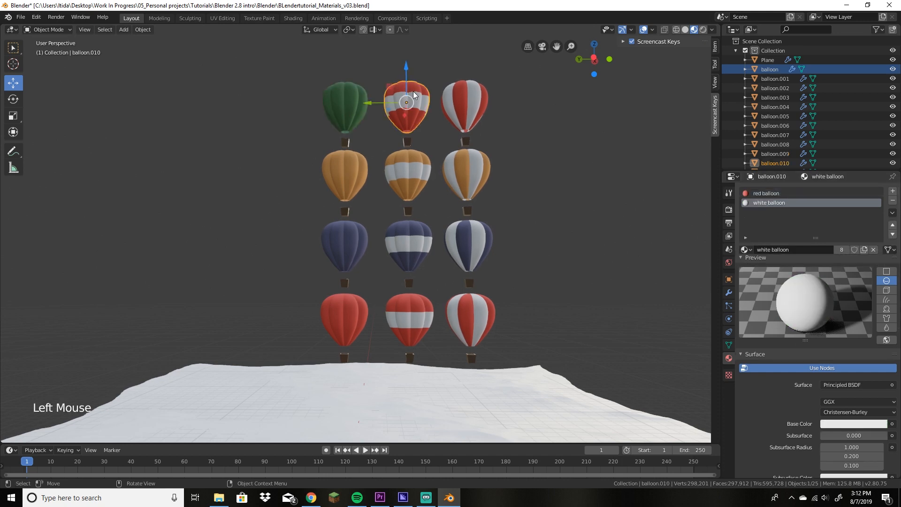
left_click(751, 250)
left_click(770, 299)
left_click(470, 99)
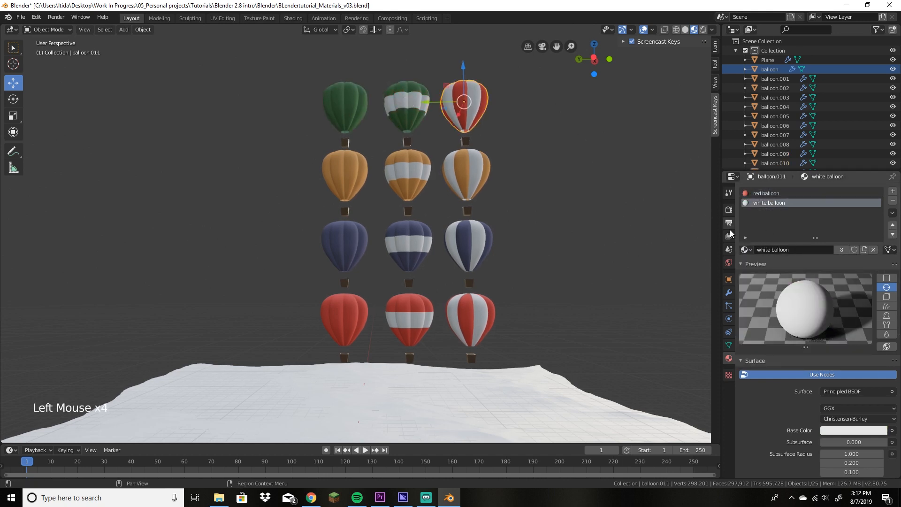
Step: Try to replace the white balloon material with red balloon.001 on the top row's striped balloon, and undo the assignment
left_click(747, 249)
left_click(771, 299)
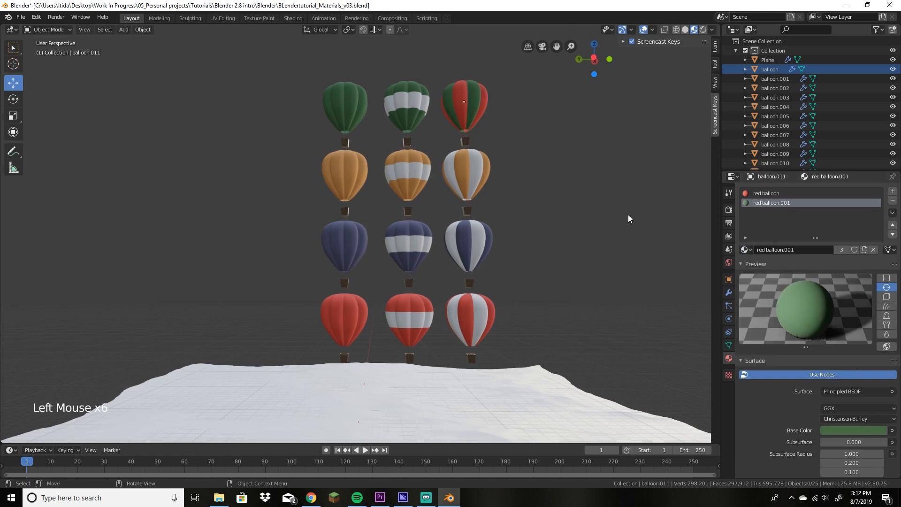
key("ctrl+z")
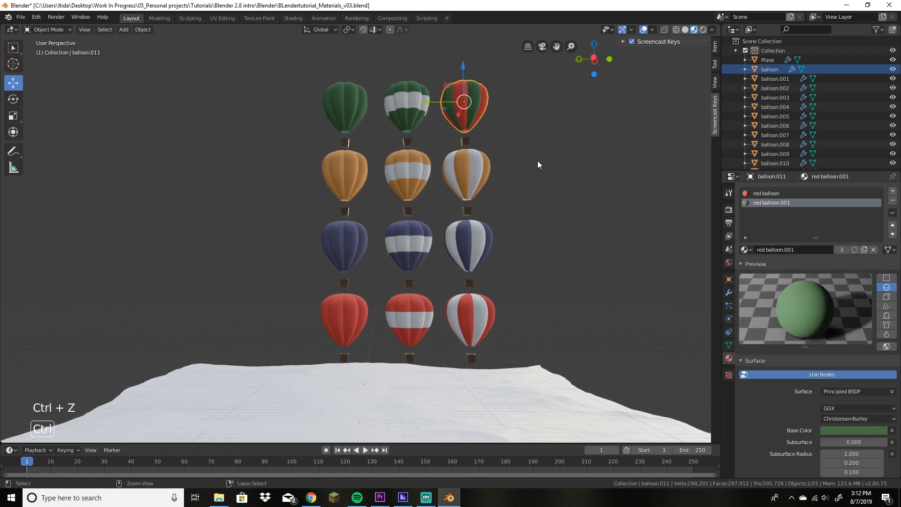
key("ctrl+z")
Step: Replace the red balloon material with red balloon.001 on the top row's vertically striped balloon, and deselect it
left_click(761, 196)
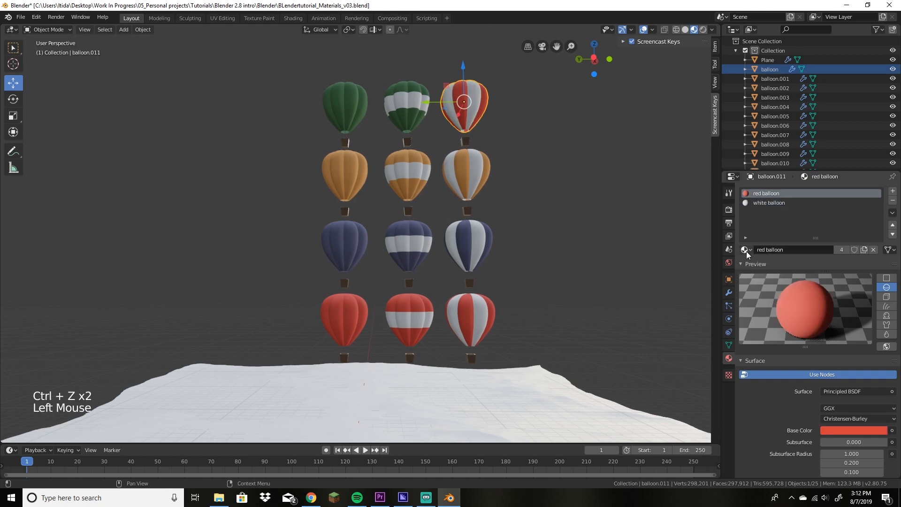
left_click(747, 250)
left_click(773, 298)
left_click(629, 220)
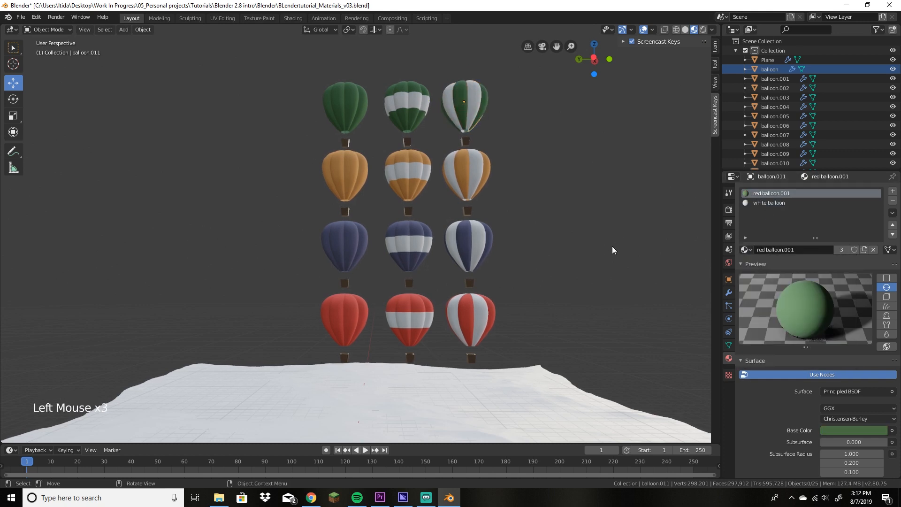
Step: Create a new material on the large wavy ground plane and name it ocean
scroll(587, 236, "down", 3)
scroll(585, 236, "up", 2)
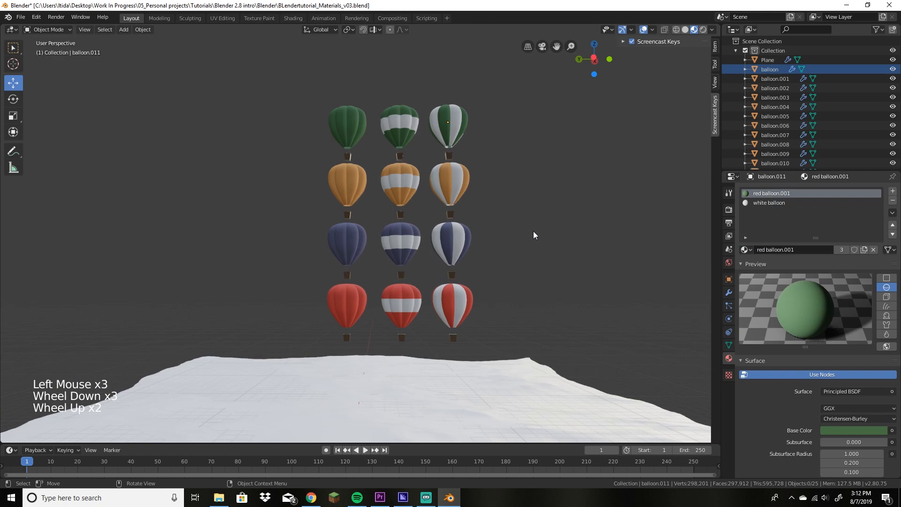
middle_click_drag(534, 231, 596, 260)
scroll(526, 246, "down", 3)
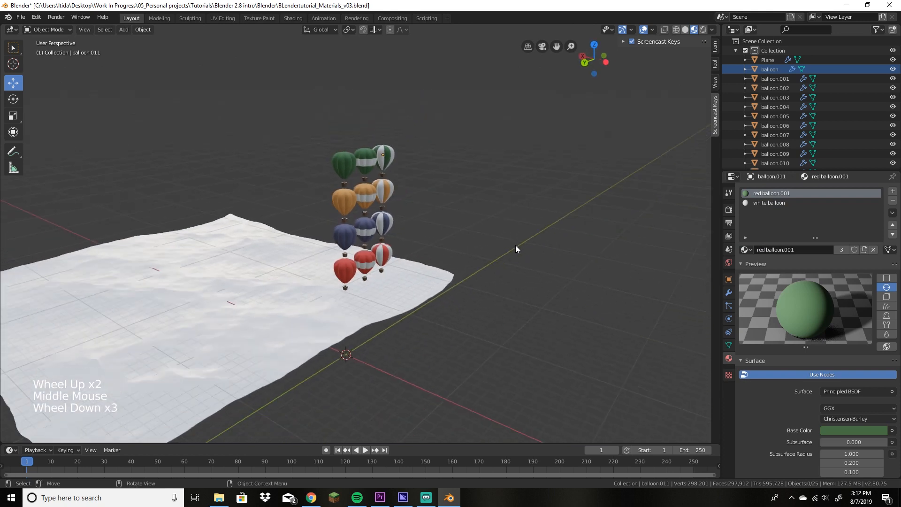
middle_click_drag(516, 245, 487, 254)
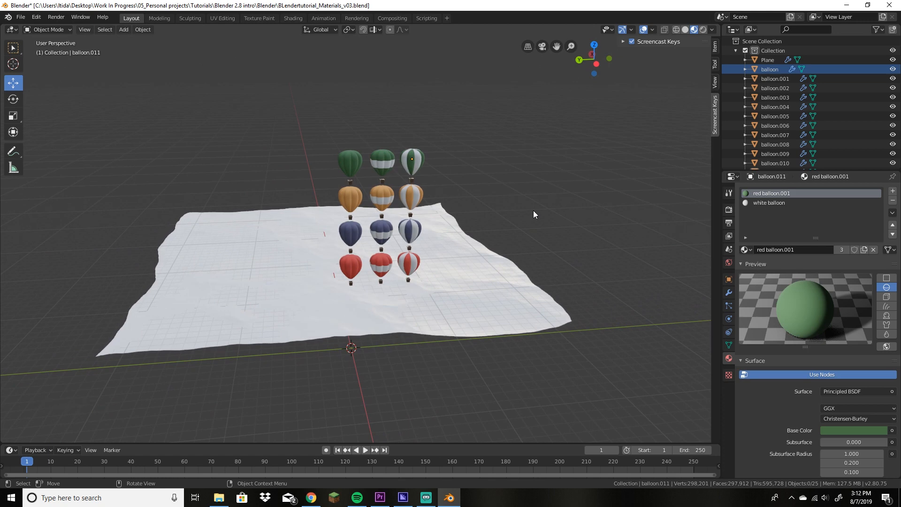
left_click(489, 233)
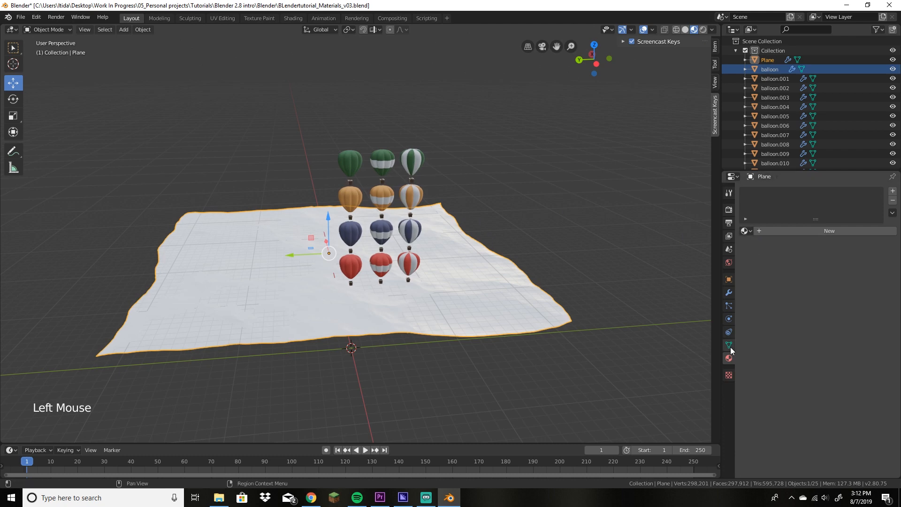
left_click(835, 230)
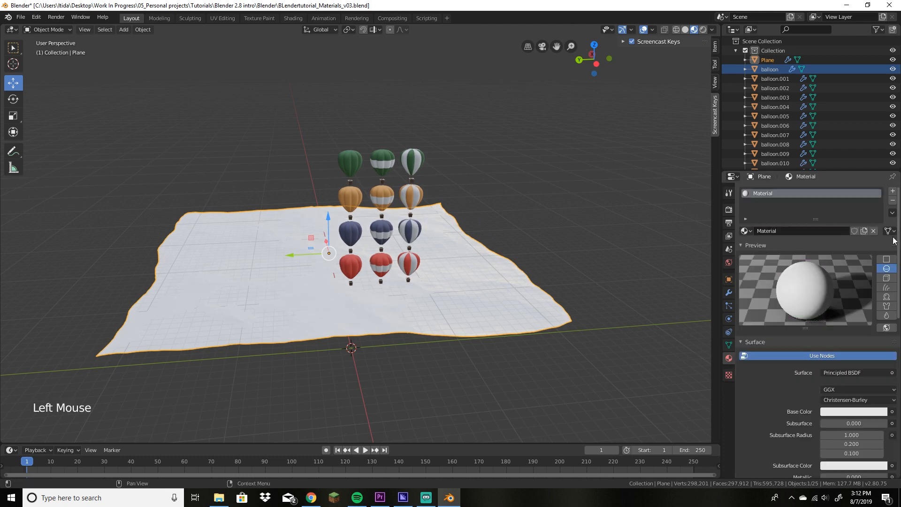
double_click(788, 231)
type("o")
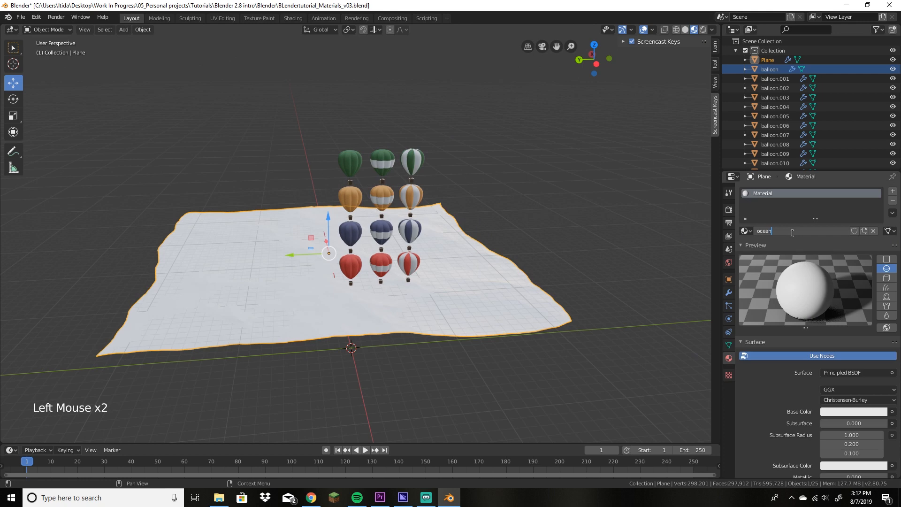
type("cean")
key("Return")
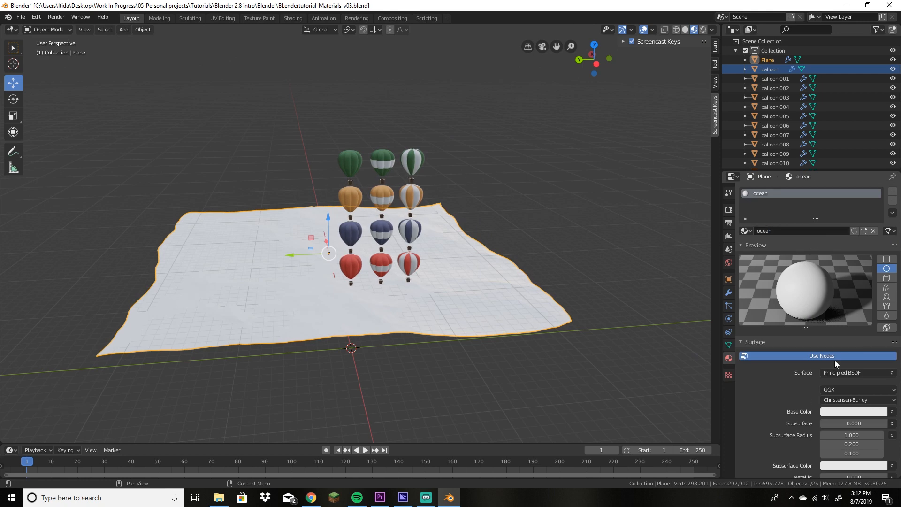
Step: Set the ocean material's preview to the fluid shape and its base color to dark blue (R 0.034, G 0.056, B 0.091)
left_click(887, 316)
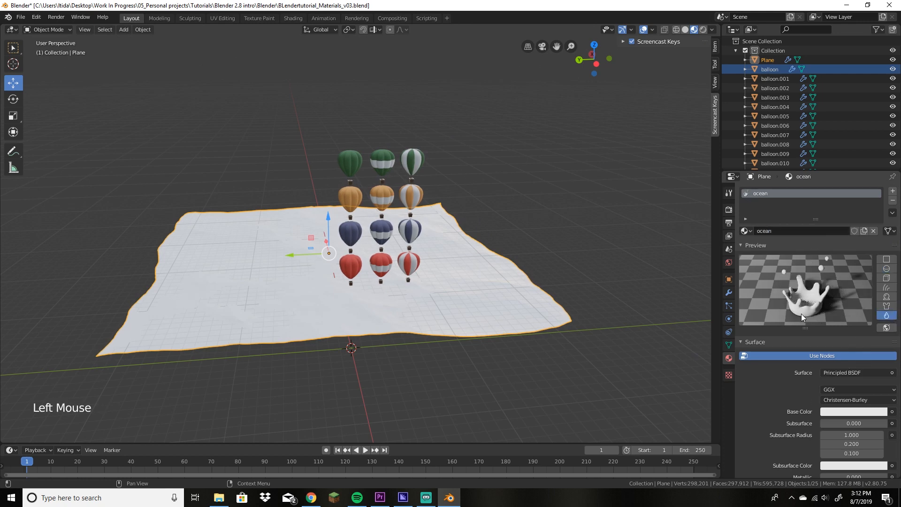
left_click(874, 412)
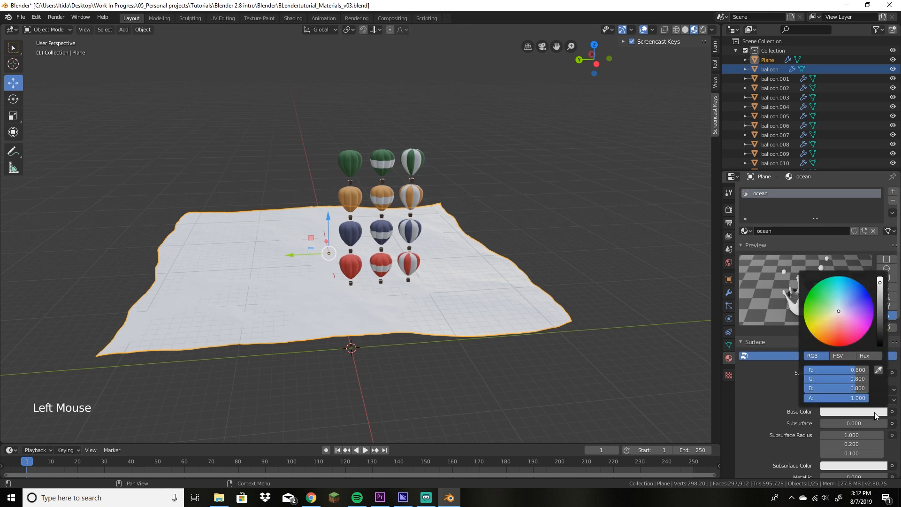
left_click(847, 299)
left_click(882, 324)
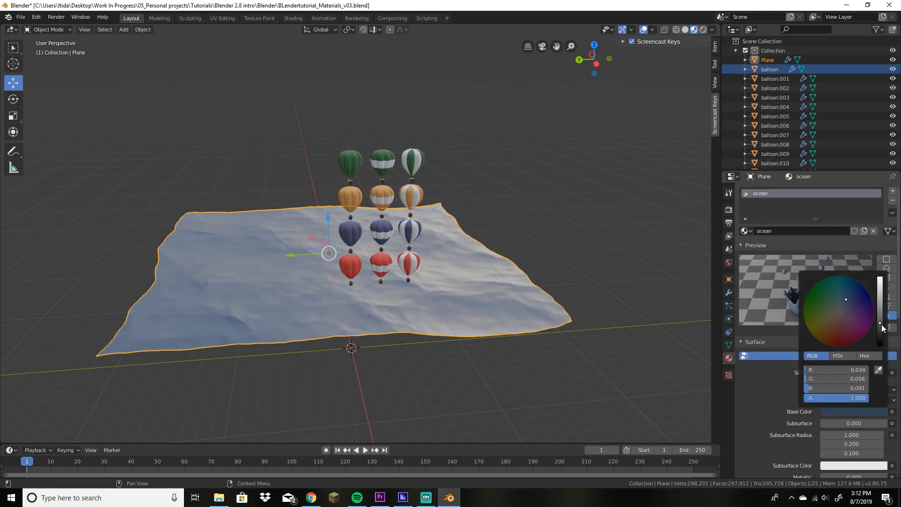
left_click(745, 398)
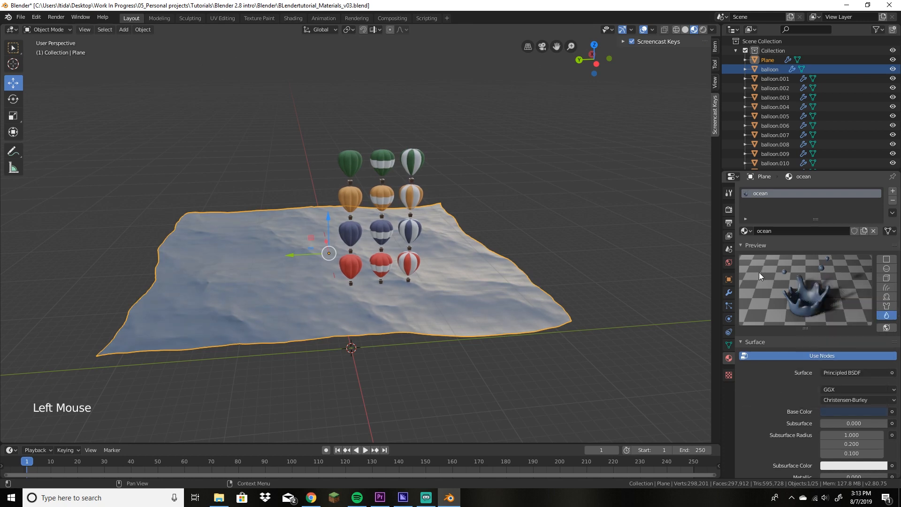
Step: Set the ocean material's roughness to 0.155 and metallic to 0.793, and deselect the plane
scroll(761, 413, "down", 3)
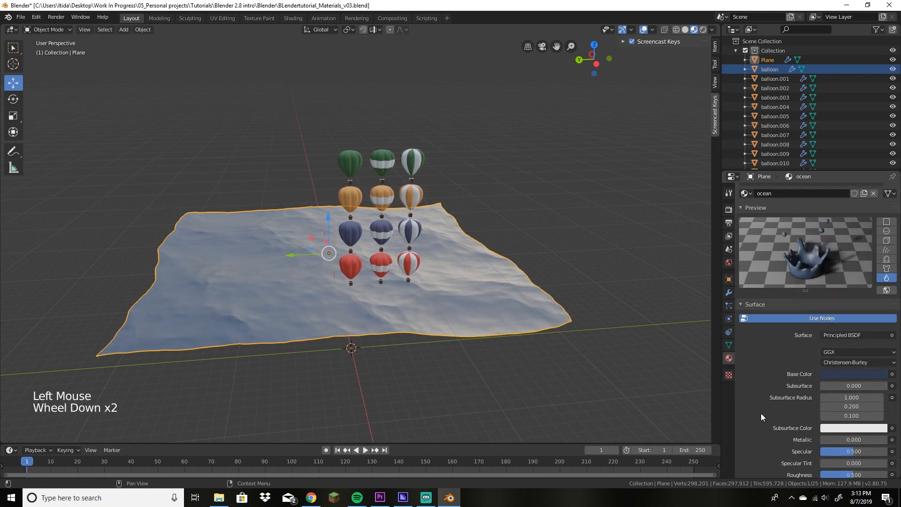
left_click_drag(844, 456, 830, 456)
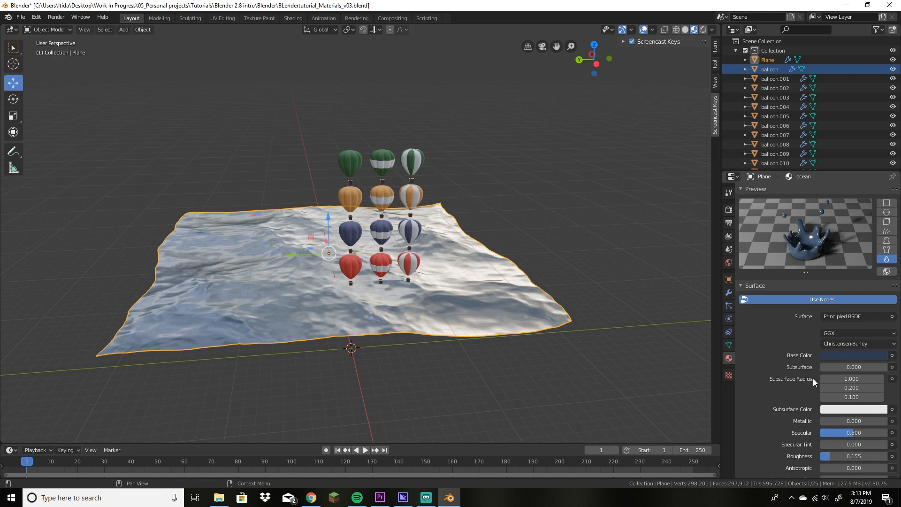
left_click_drag(851, 421, 874, 421)
left_click(601, 298)
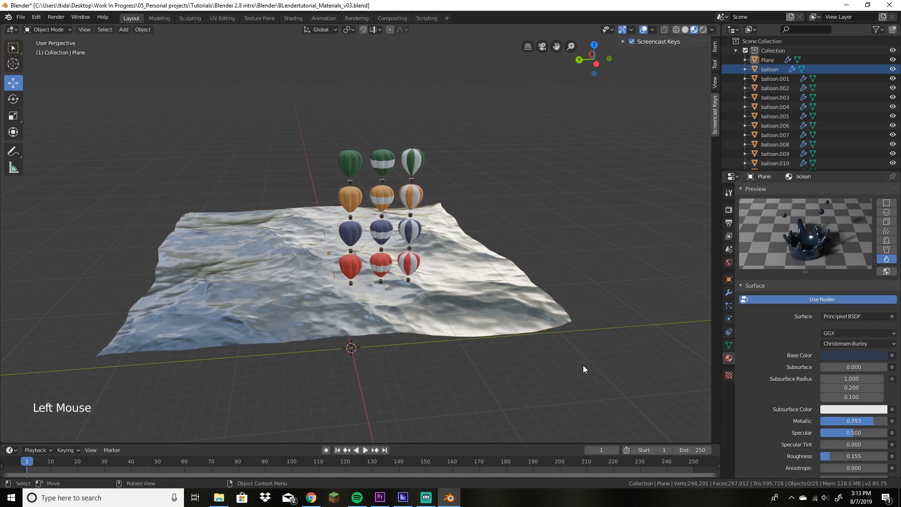
Step: Add a mesh plane at the 3D cursor and rotate it about the global Y axis so it stands vertical
middle_click_drag(583, 366, 417, 313)
scroll(557, 353, "up", 4)
scroll(516, 319, "down", 2)
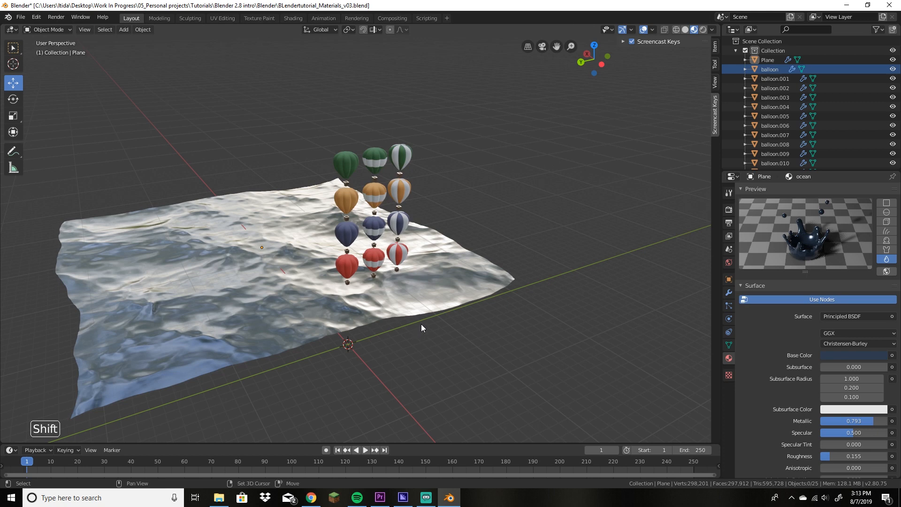
key("shift+a")
mouse_move(416, 308)
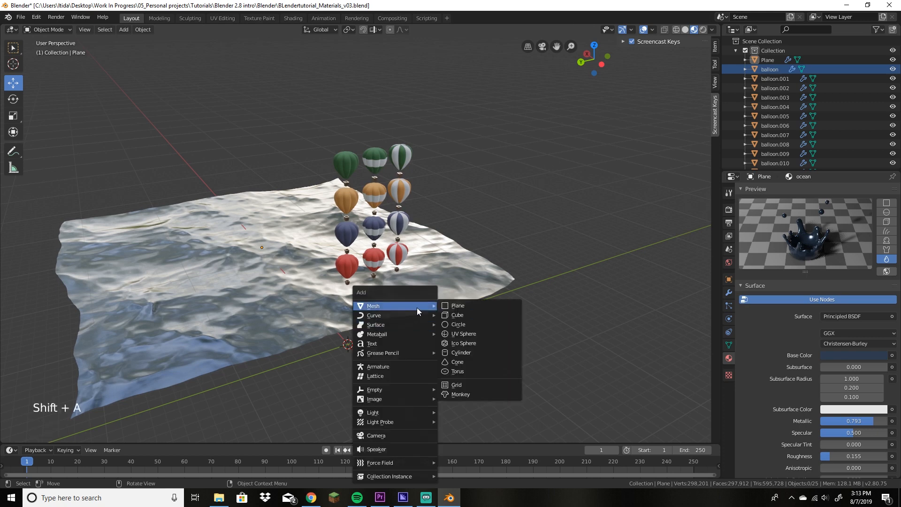
left_click(475, 306)
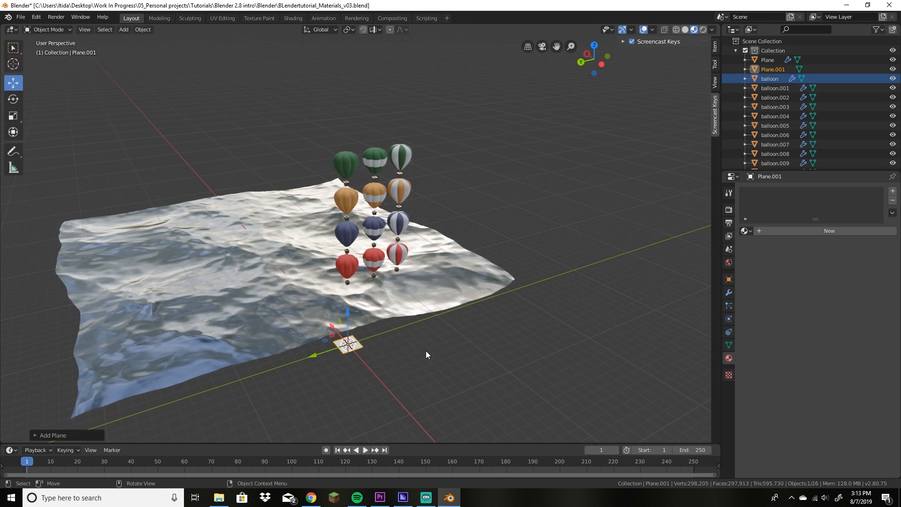
key("r")
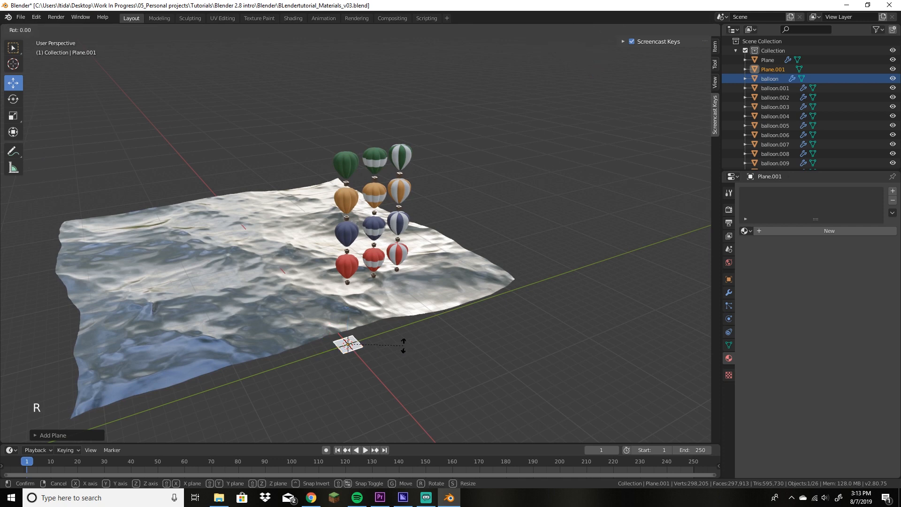
key("y")
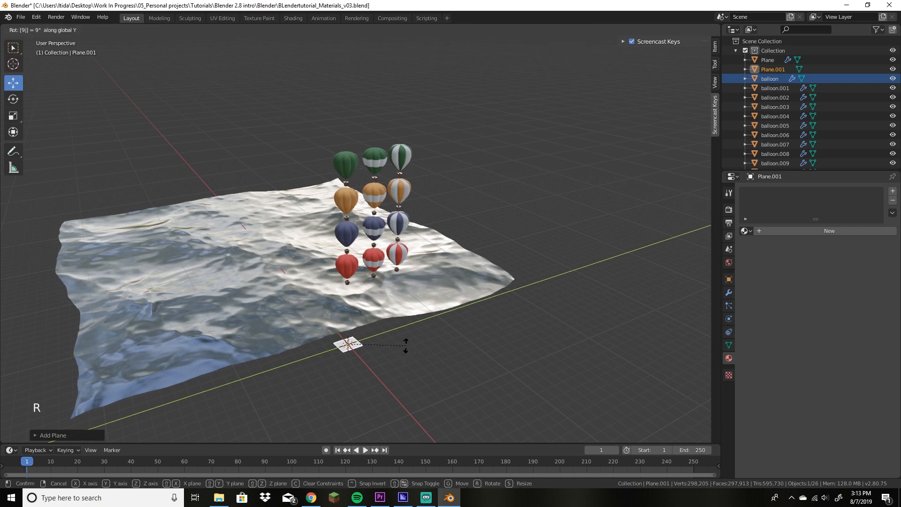
left_click(407, 349)
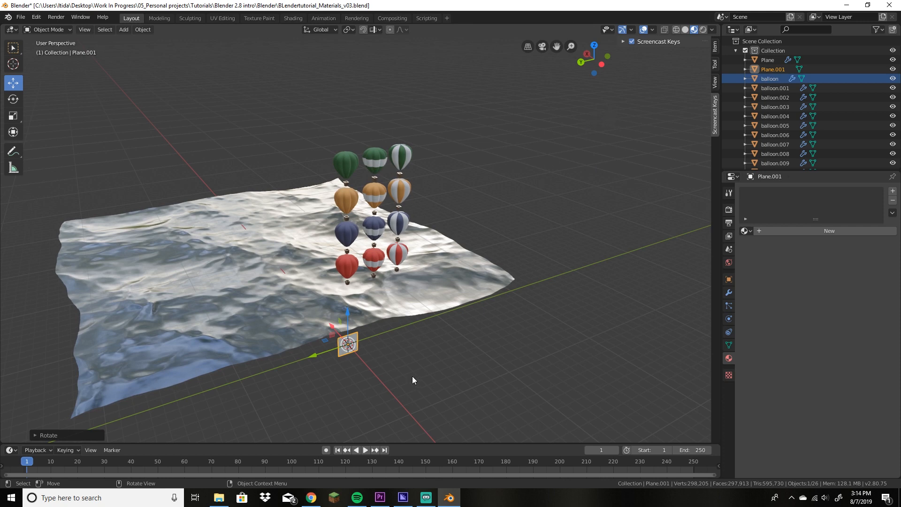
Step: Scale the vertical plane up into a large backdrop that extends well beyond the whole grid of balloons
key("s")
left_click(5, 346)
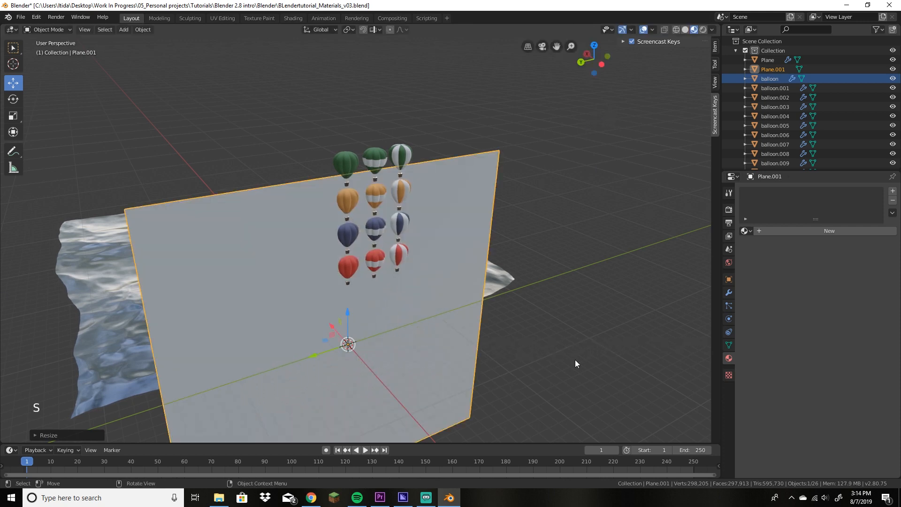
key("s")
left_click(483, 359)
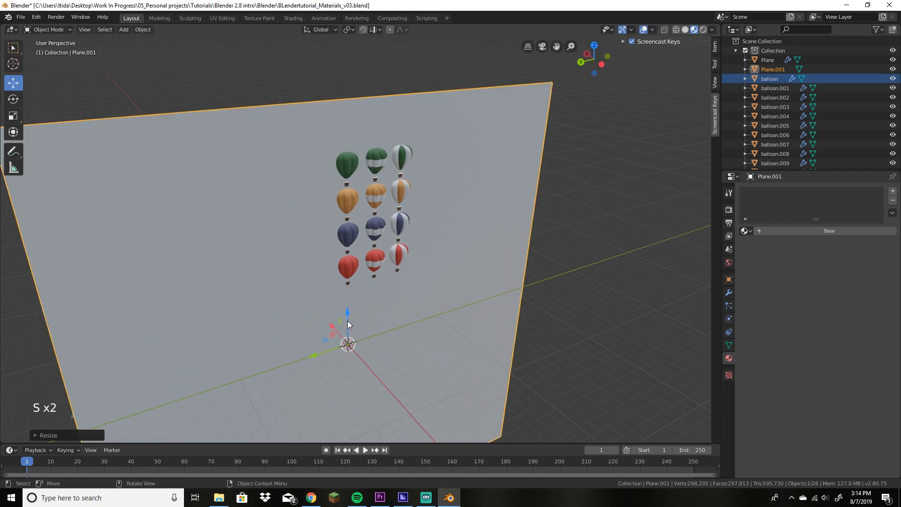
Step: Move the vertical backdrop plane back along the X axis so it stands behind the far edge of the ocean
left_click_drag(332, 326, 181, 156)
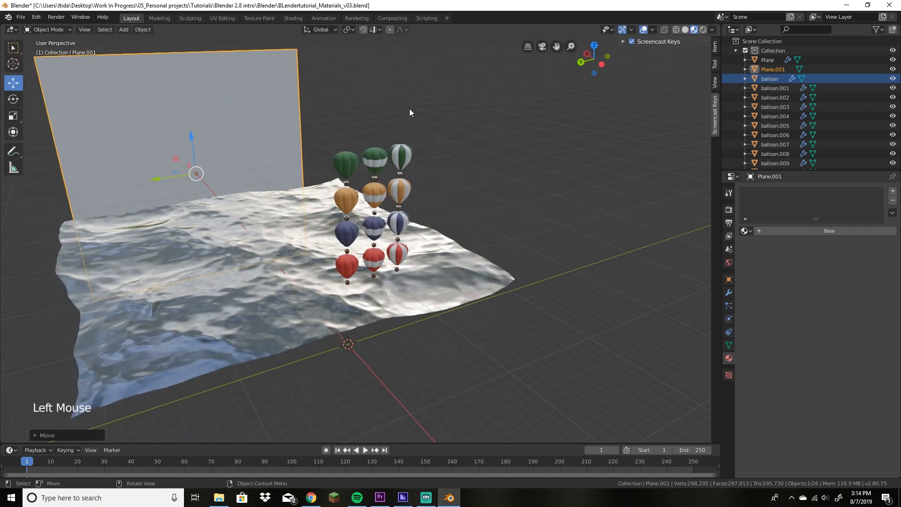
middle_click_drag(409, 108, 415, 127)
middle_click_drag(615, 184, 616, 191, "shift")
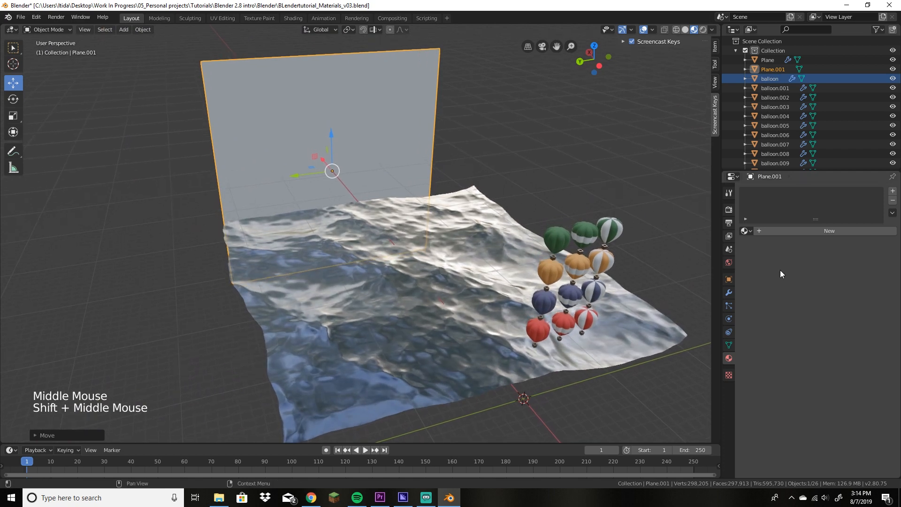
Step: Create a new material on the backdrop plane and name it BG
left_click(780, 230)
left_click(774, 231)
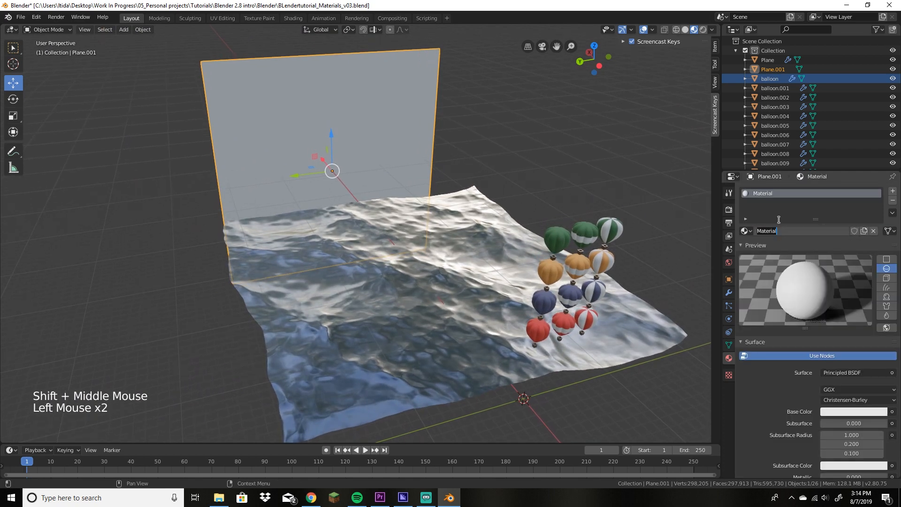
type("BG")
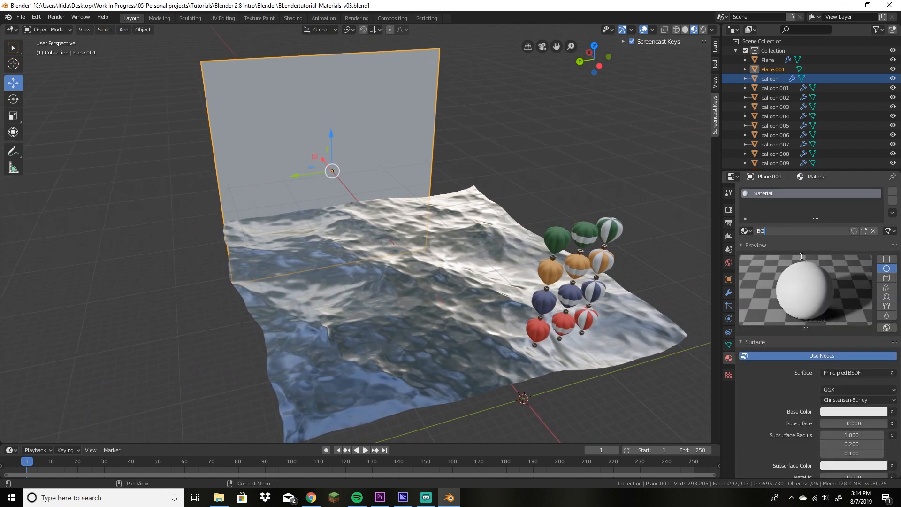
key("Return")
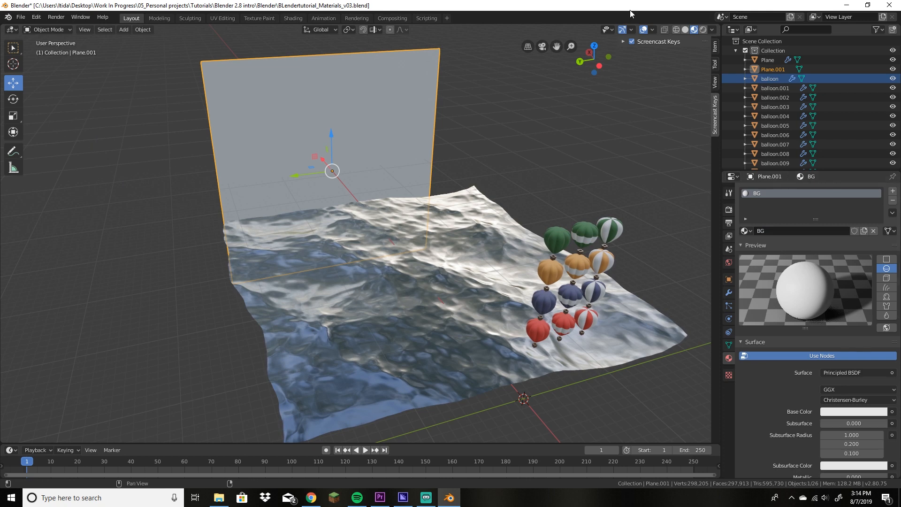
Step: Split the 3D viewport into two side-by-side areas and change the new area to the Shader Editor
left_click(721, 24)
left_click(722, 24)
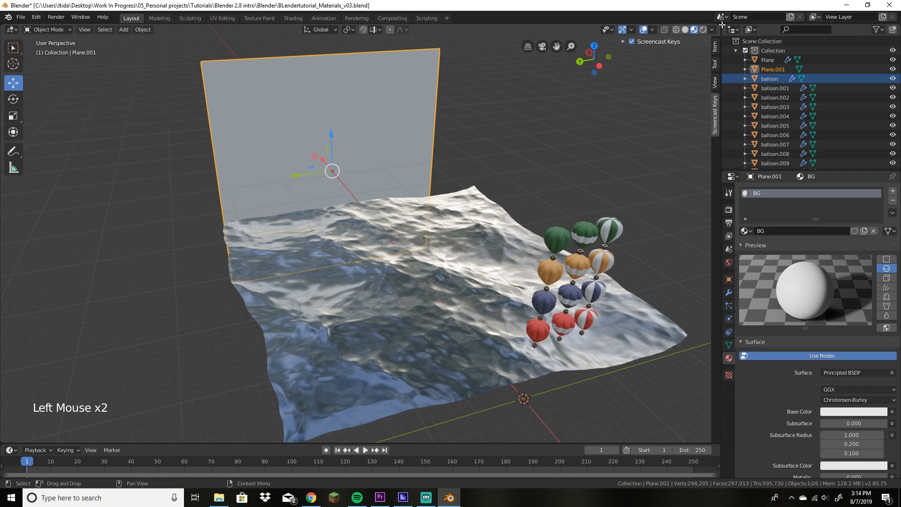
left_click_drag(722, 24, 439, 58)
left_click(641, 41)
left_click(487, 29)
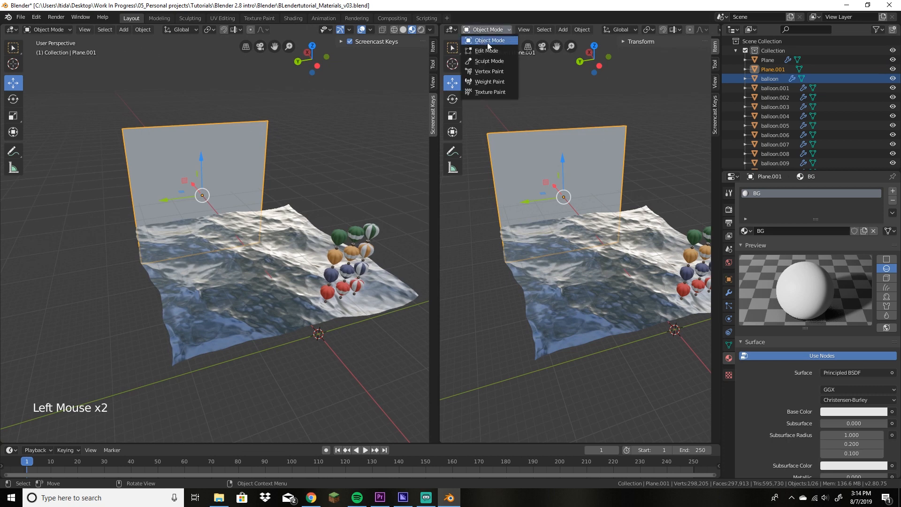
left_click(453, 29)
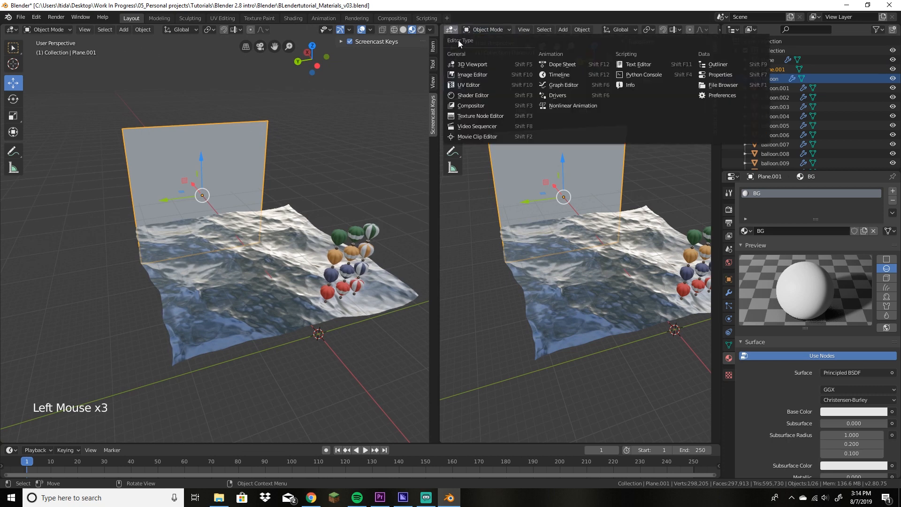
left_click(487, 95)
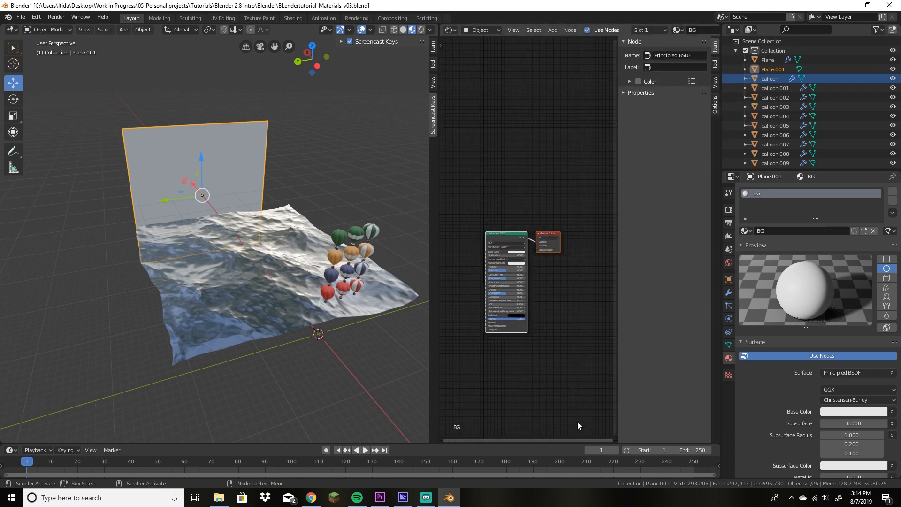
scroll(543, 371, "up", 9)
middle_click_drag(543, 372, 483, 323)
scroll(498, 220, "down", 3)
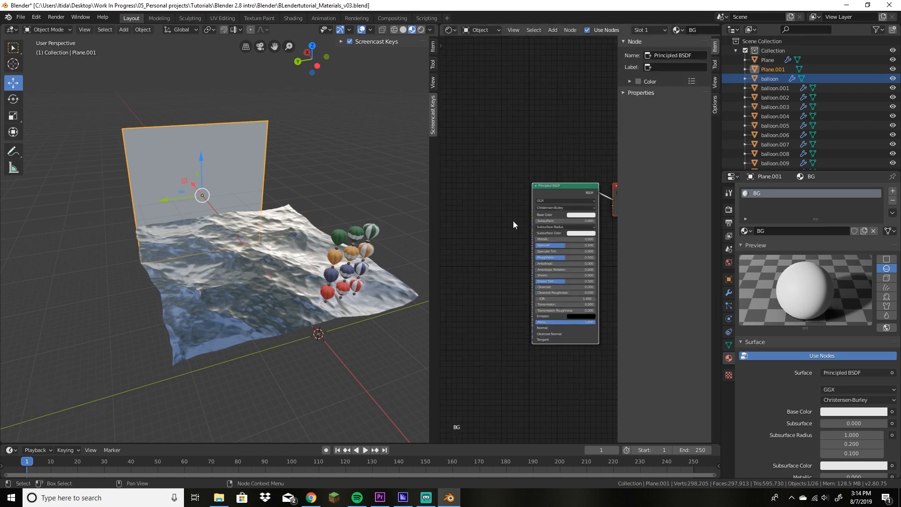
key("shift+a")
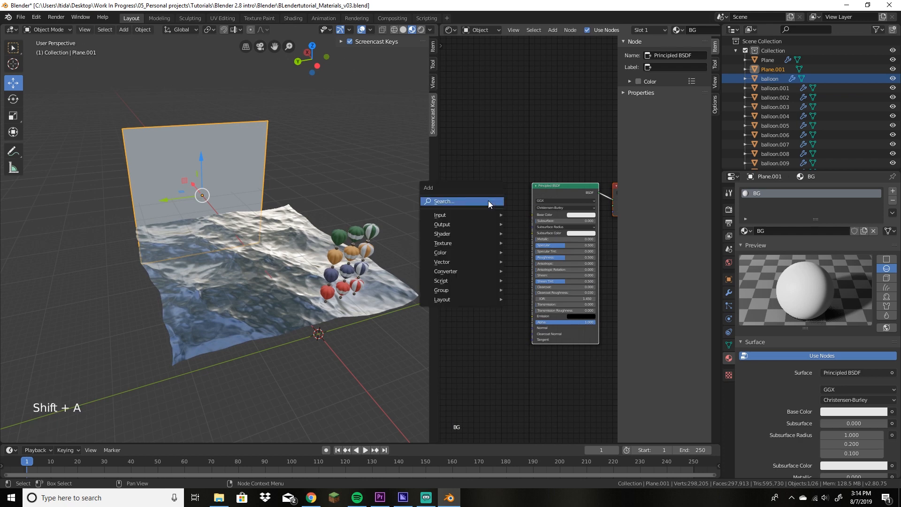
left_click(488, 201)
type("c")
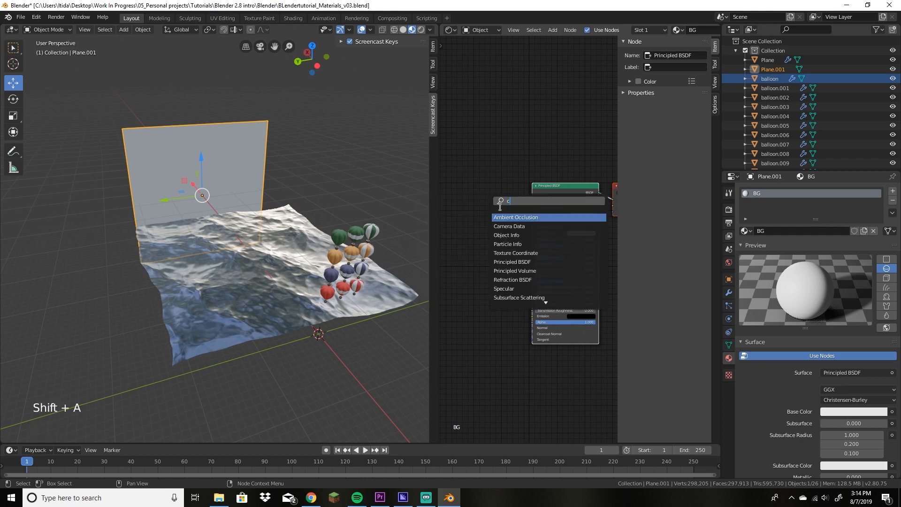
left_click(451, 201)
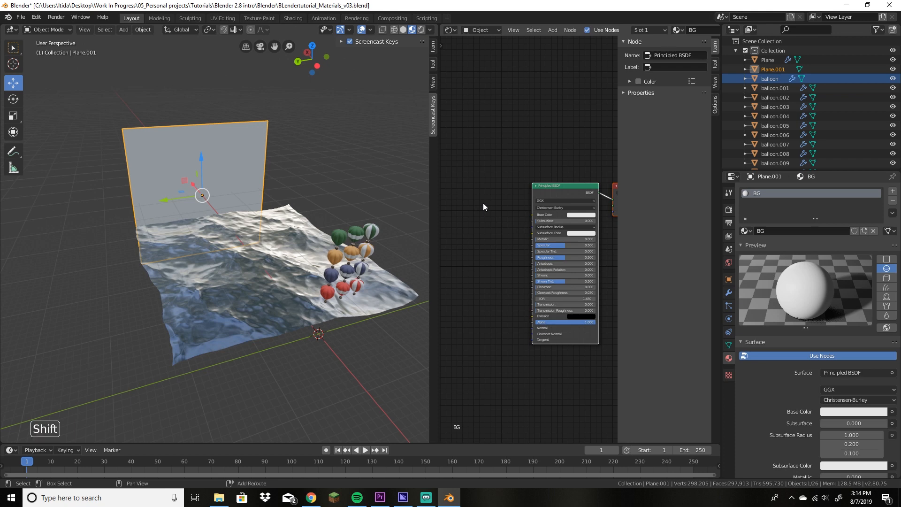
Step: Search for the ColorRamp node and add it to the BG material's node tree
key("shift+a")
left_click(483, 202)
type("colo")
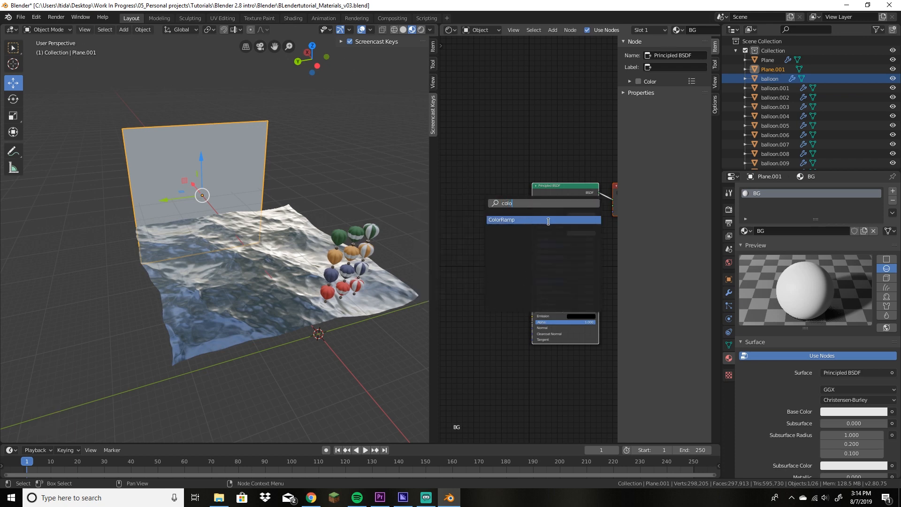
left_click(548, 220)
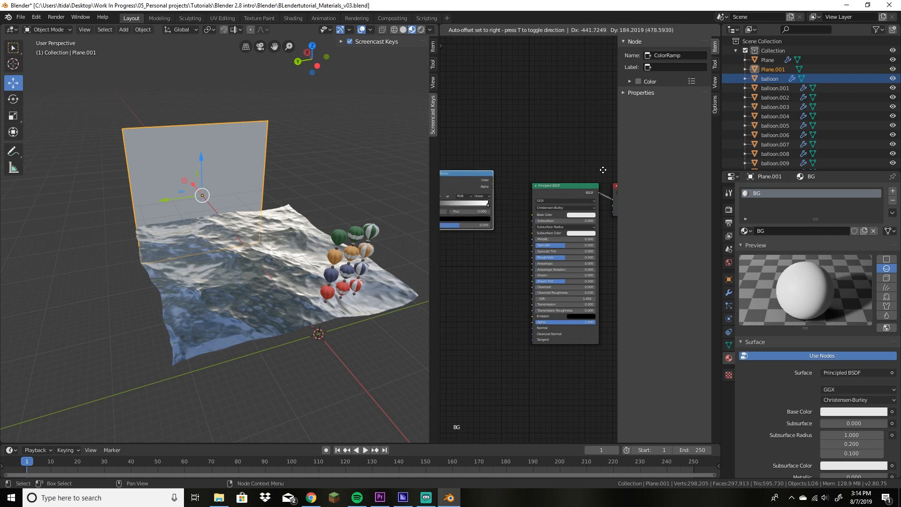
left_click(527, 173)
Step: Collapse the Node properties section and hide the Shader Editor's sidebar to free up space for the nodes
left_click(625, 41)
left_click(625, 42)
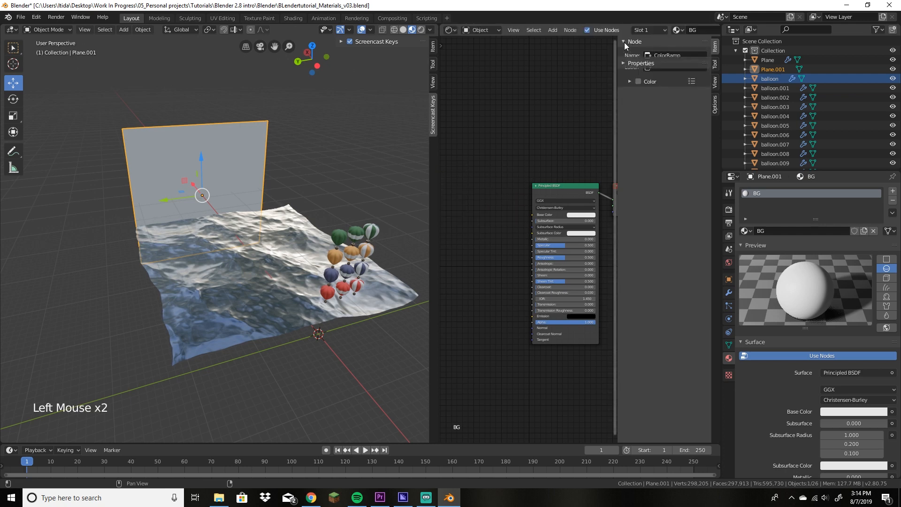
left_click(631, 41)
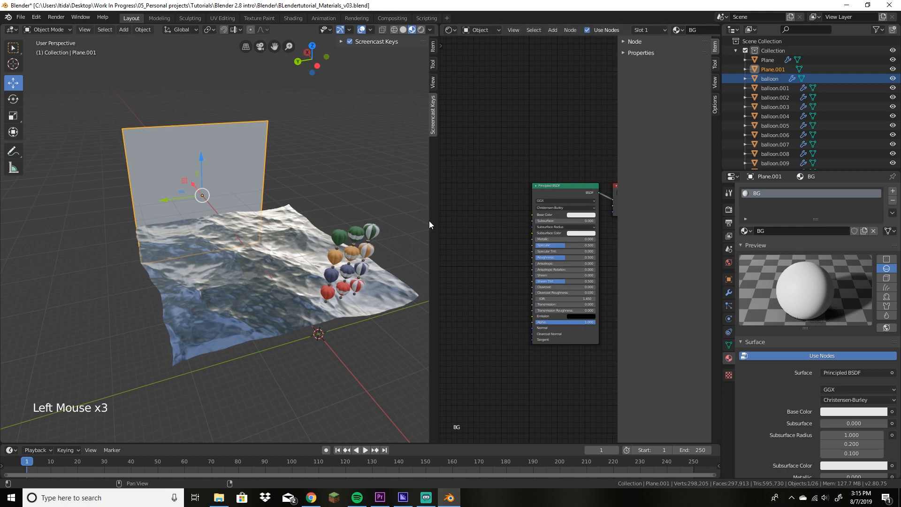
key("n")
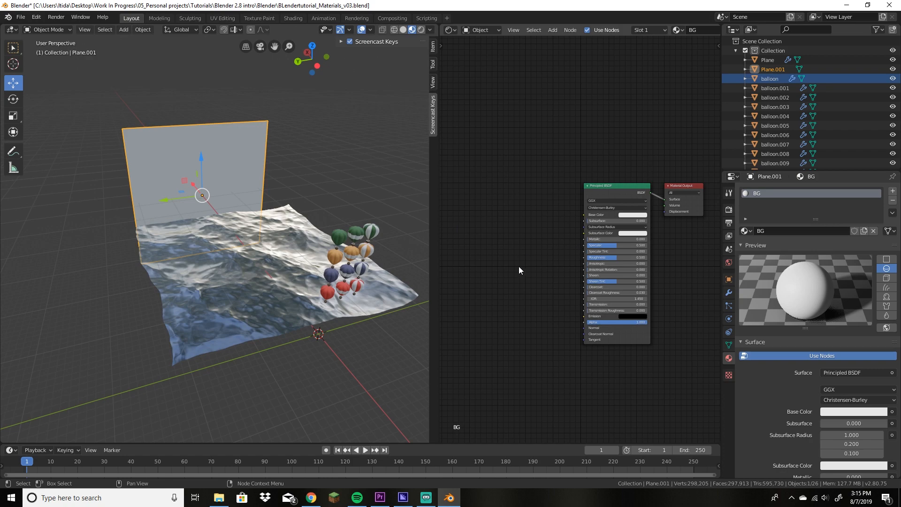
Step: Place the ColorRamp node before the Principled BSDF and connect its Color output to Base Color
scroll(510, 257, "down", 6)
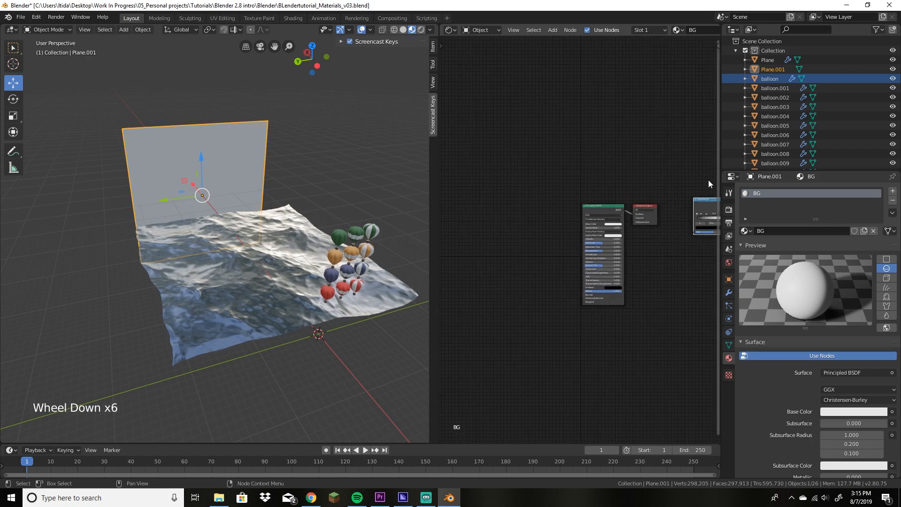
left_click_drag(710, 202, 585, 210)
left_click(561, 228)
scroll(561, 228, "up", 6)
scroll(560, 225, "up", 2)
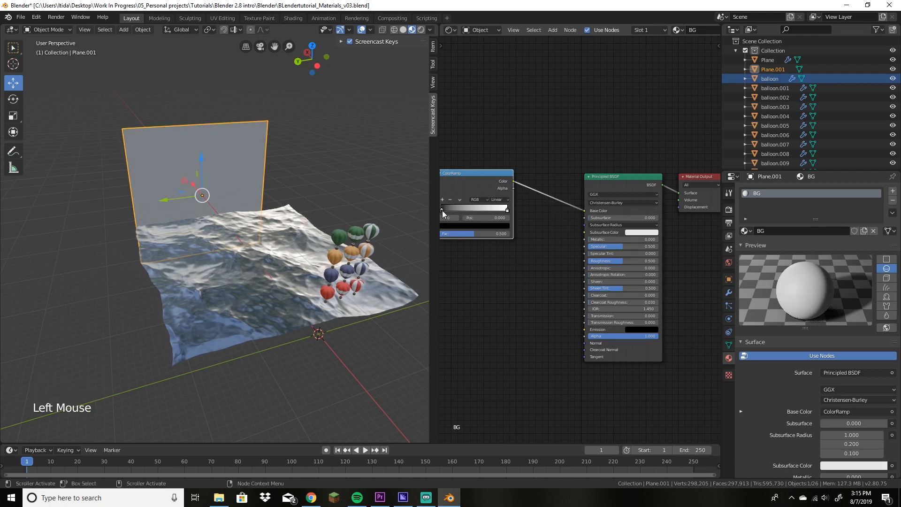
Step: Move the ColorRamp's black stop to position 0.223 and undo the accidental displacement of the node
mouse_move(442, 210)
left_mouse_down()
mouse_move(681, 207)
mouse_move(491, 210)
mouse_move(615, 212)
left_mouse_up()
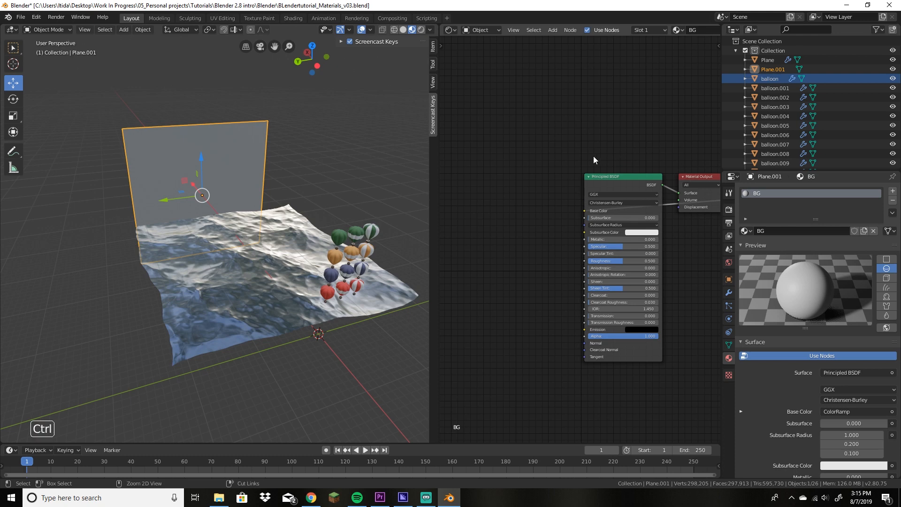
key("ctrl+z")
middle_click_drag(499, 306, 603, 342)
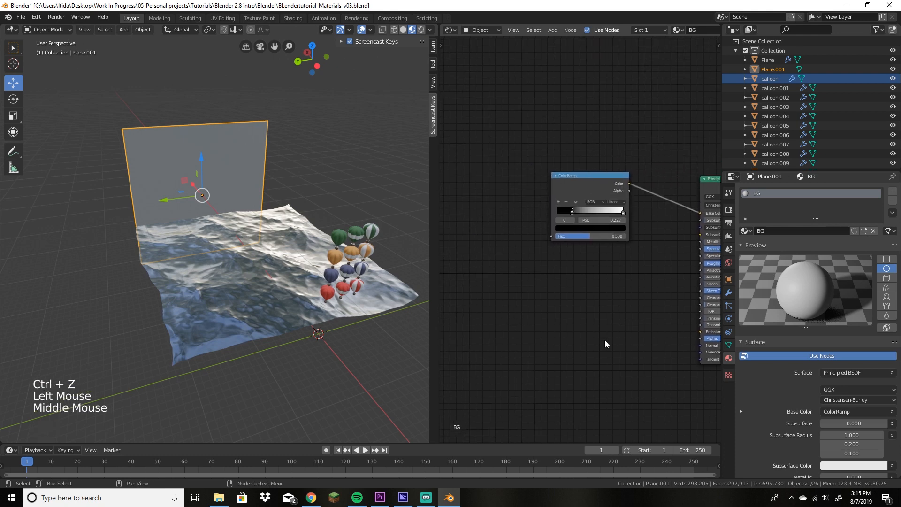
scroll(567, 336, "down", 5)
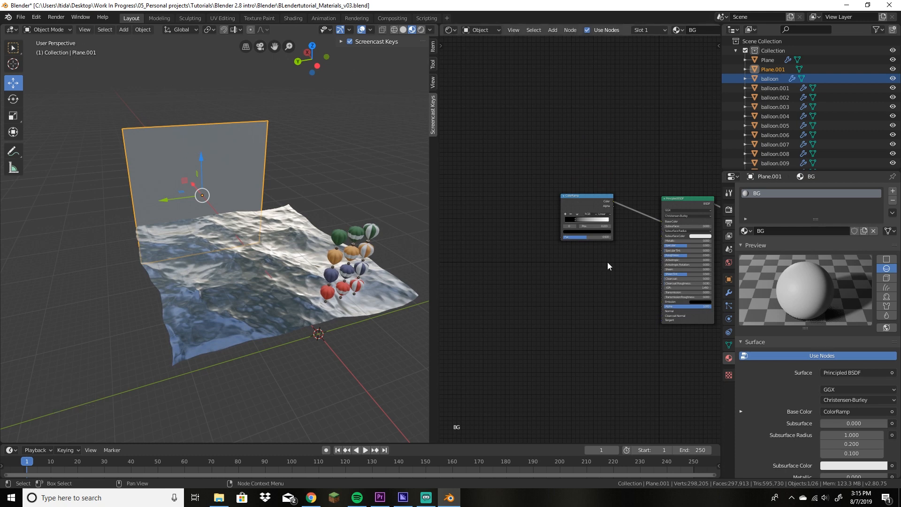
mouse_move(607, 262)
left_mouse_down()
mouse_move(493, 148)
mouse_move(610, 271)
left_mouse_up()
left_click(502, 147)
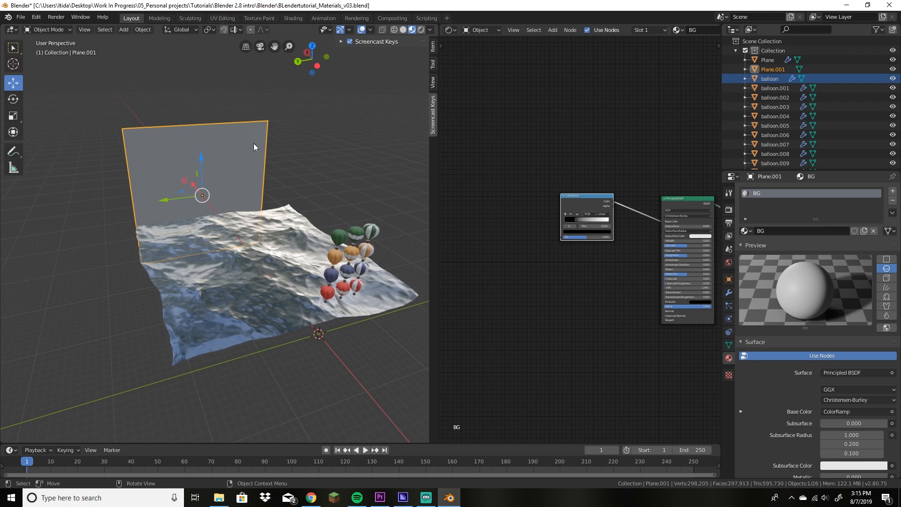
Step: Unwrap the backdrop plane's entire mesh in Edit Mode with Smart UV Project, and return to Object Mode
key("Tab")
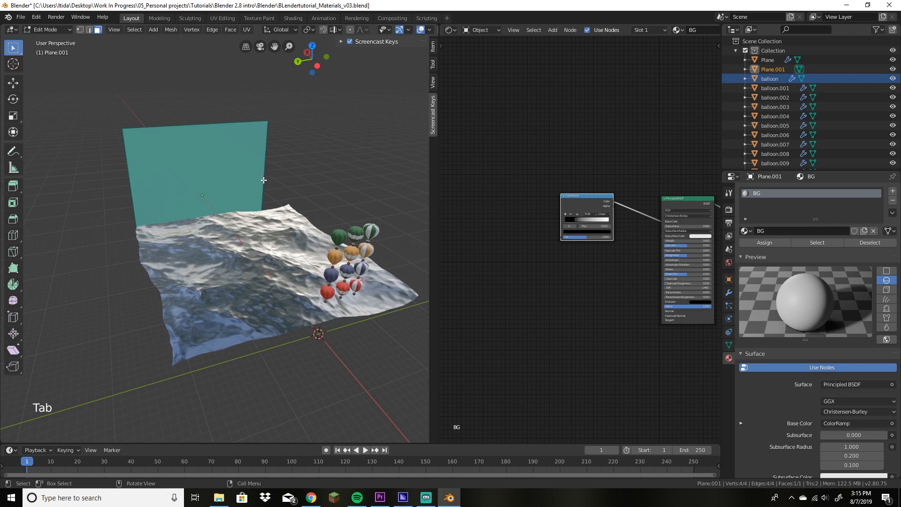
key("a")
left_click(246, 30)
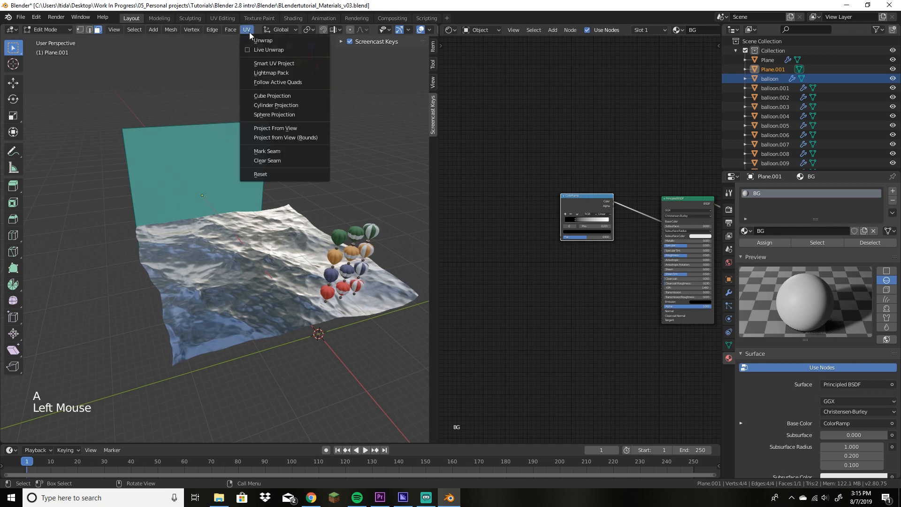
left_click(274, 64)
left_click(272, 136)
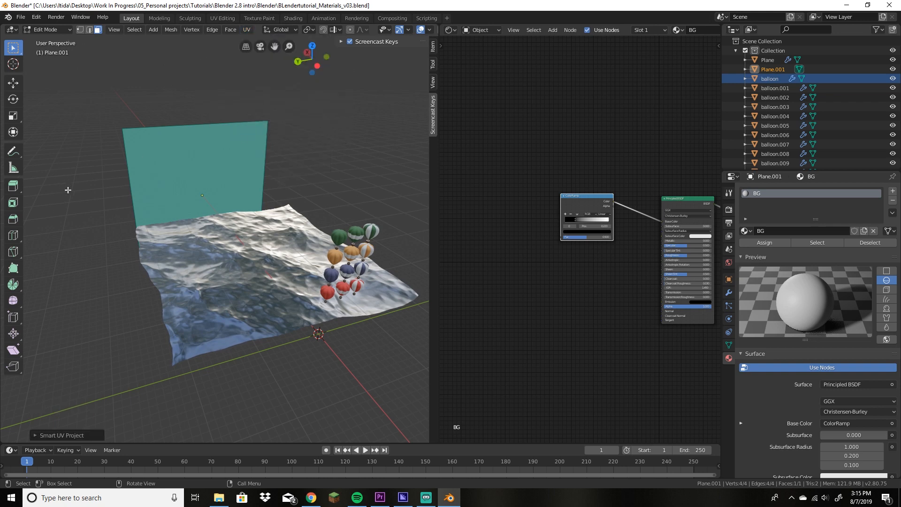
key("Tab")
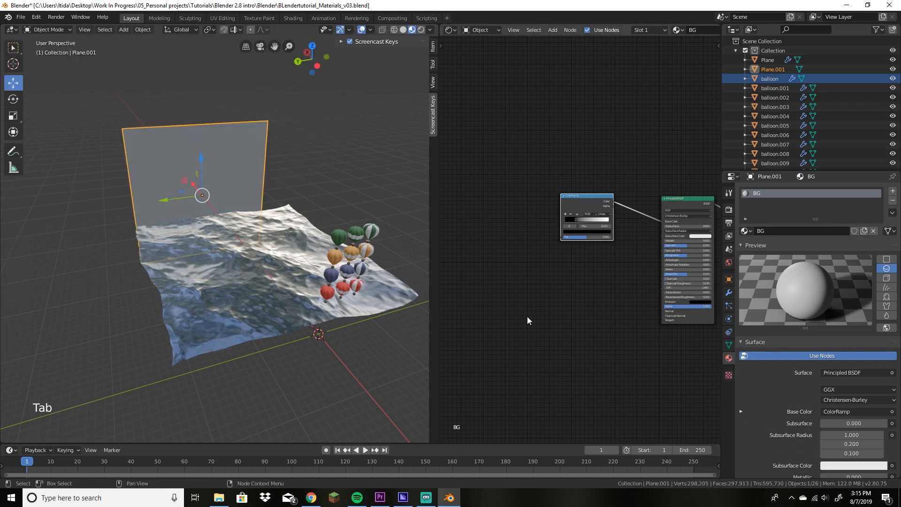
Step: Add a UV Map node to the BG material and place it before the ColorRamp node
left_click(502, 218)
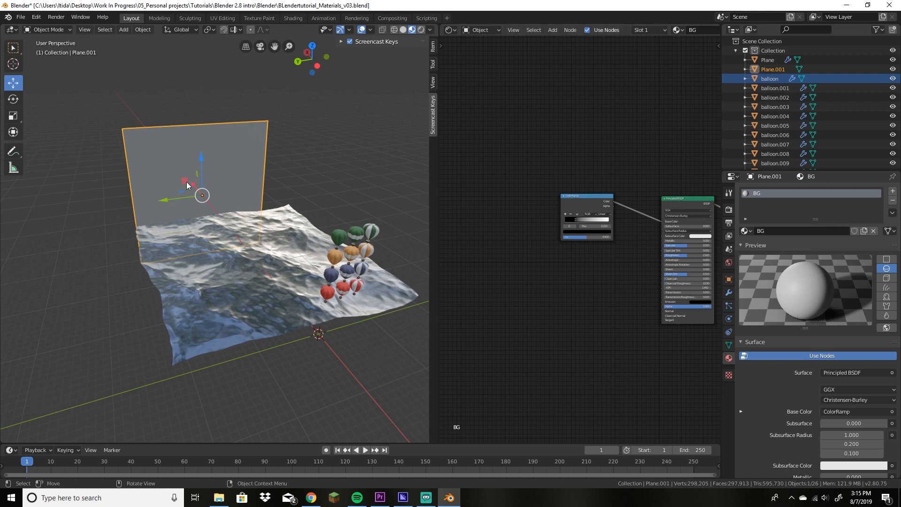
key("shift+a")
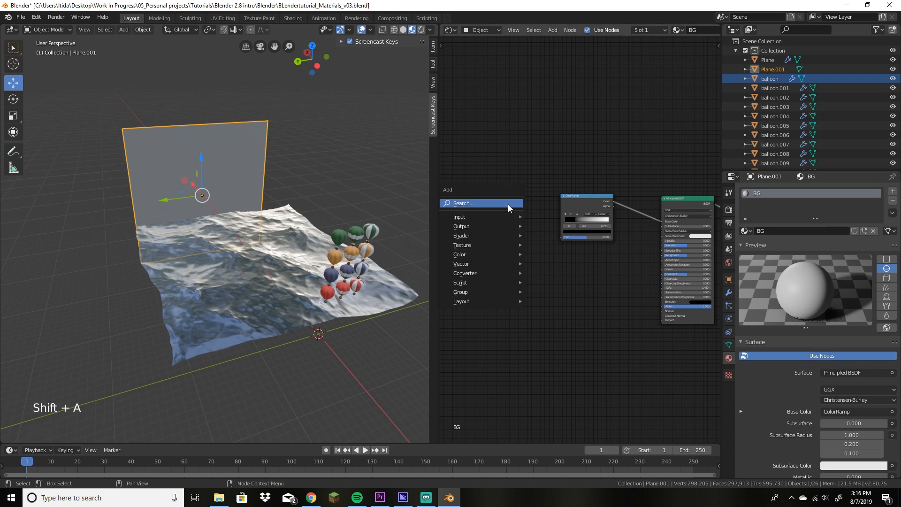
left_click(507, 204)
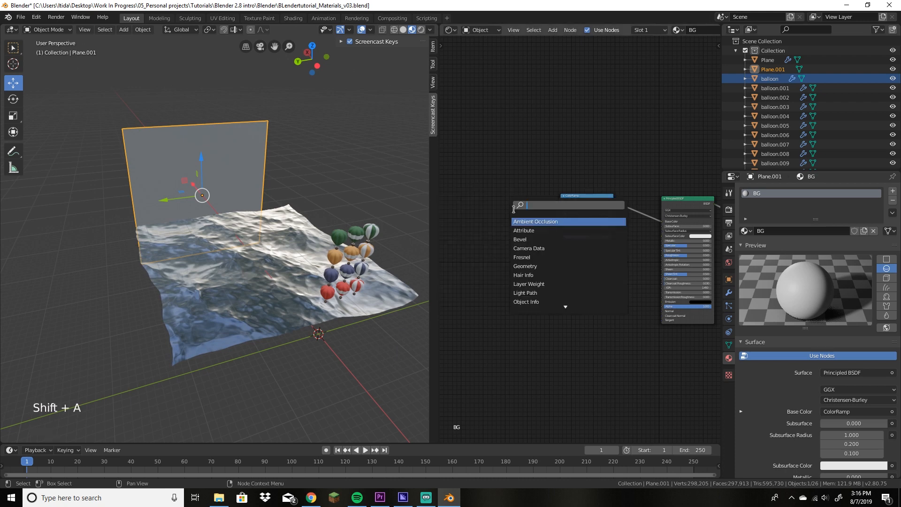
type("uv")
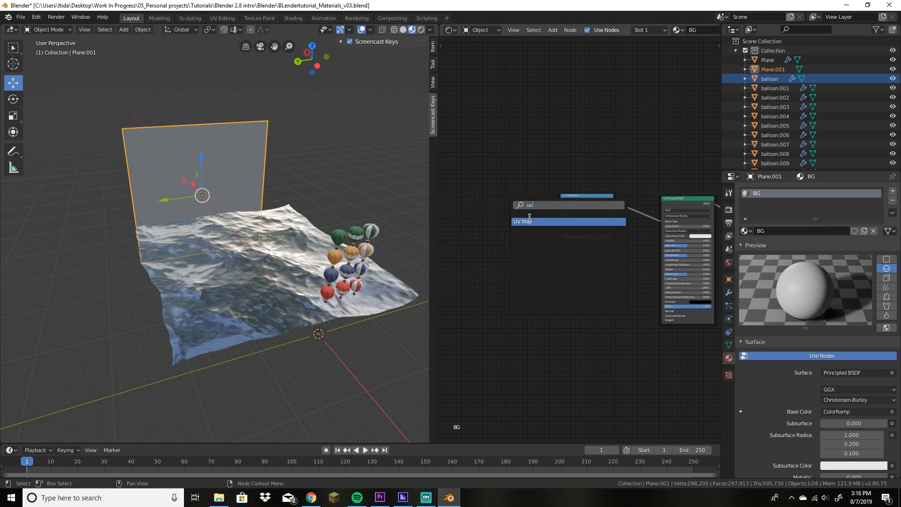
left_click(530, 220)
left_click(465, 216)
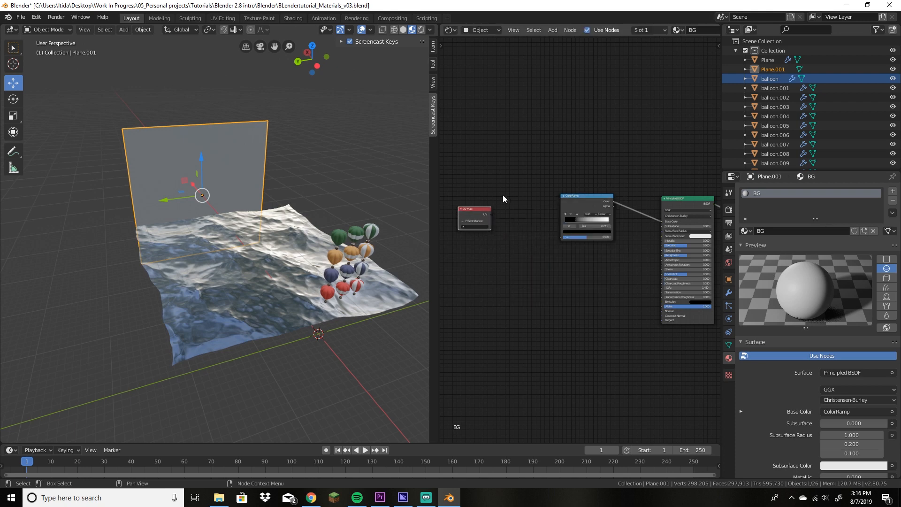
Step: Add a Mapping node to the BG material and arrange it between the UV Map and ColorRamp nodes
key("shift+a")
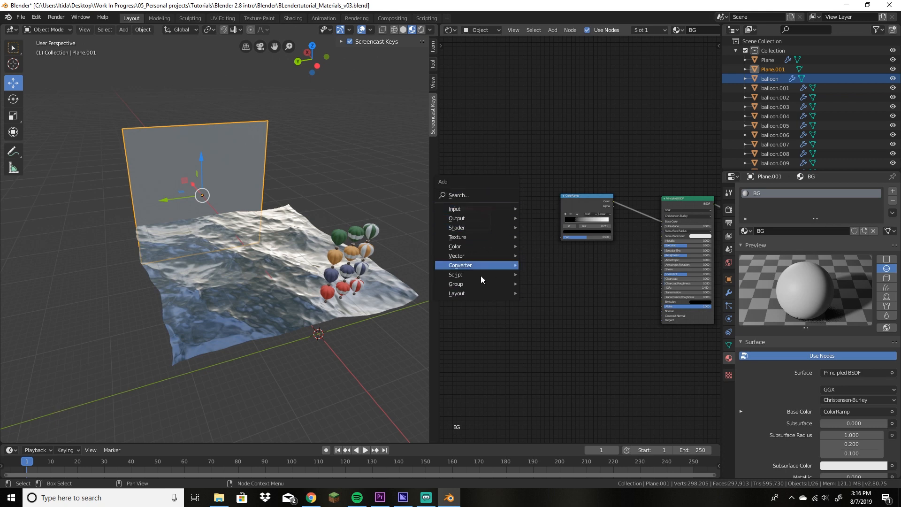
mouse_move(513, 212)
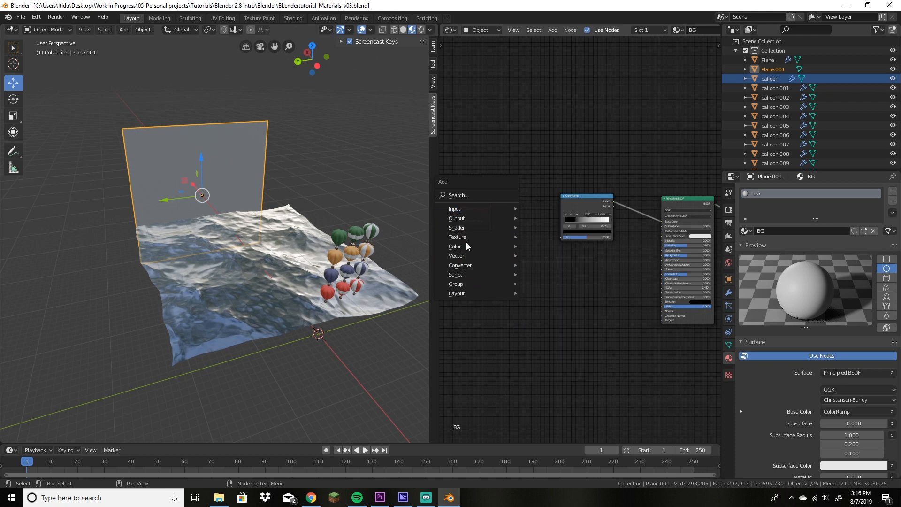
left_click(469, 194)
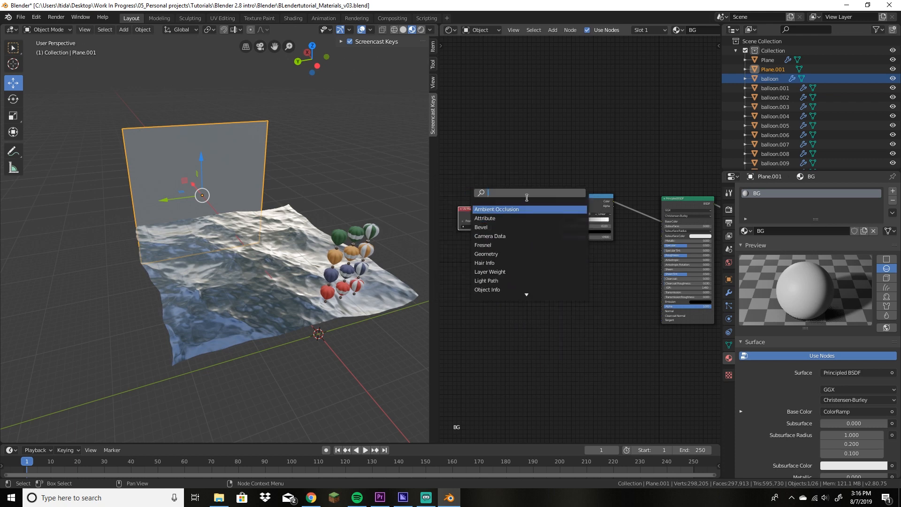
type("map")
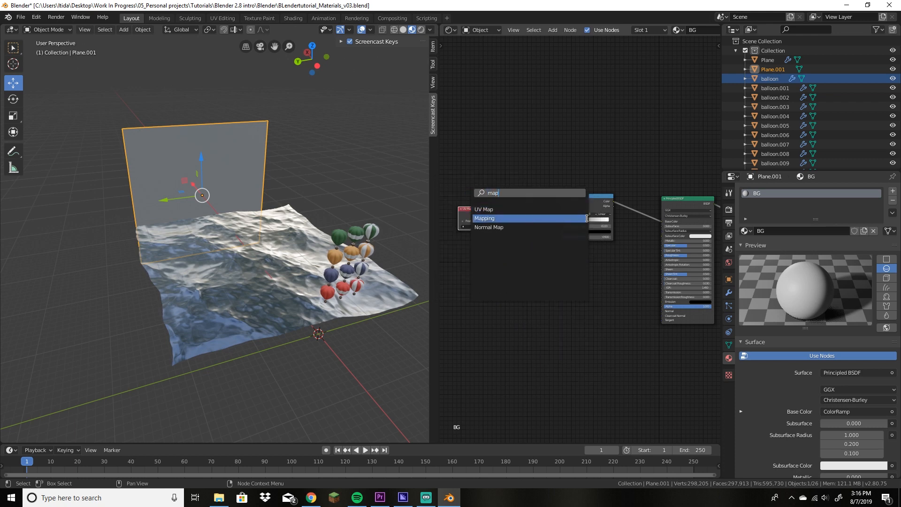
left_click(488, 218)
left_click(476, 207)
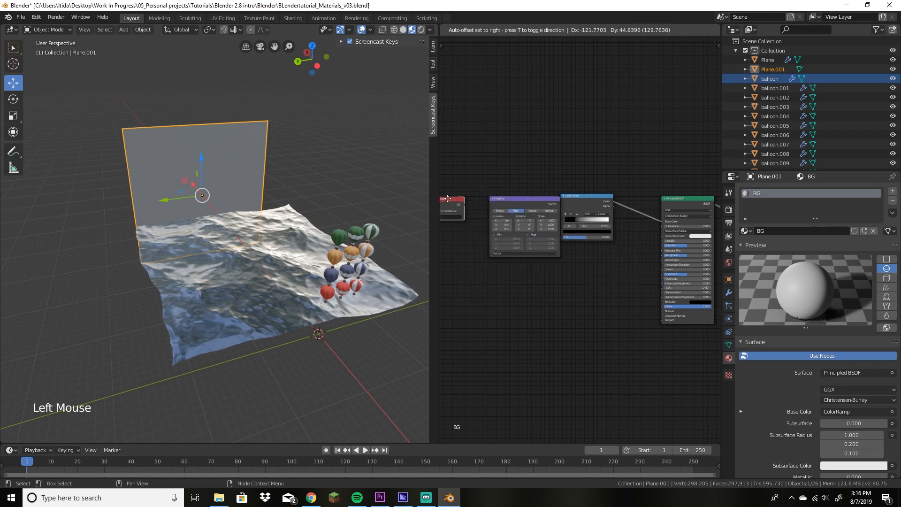
left_click_drag(523, 203, 502, 185)
middle_click_drag(549, 154, 616, 156)
left_click(537, 199)
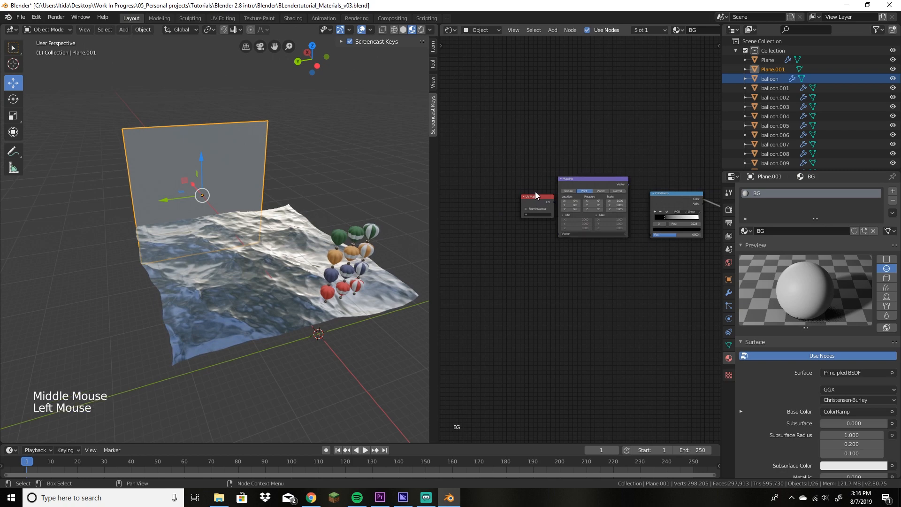
left_click_drag(535, 191, 512, 193)
Step: Choose UVMap in the UV Map node and connect its UV output to the Mapping node's Vector input
scroll(517, 242, "up", 5)
scroll(516, 242, "up", 3)
middle_click_drag(517, 242, 609, 301)
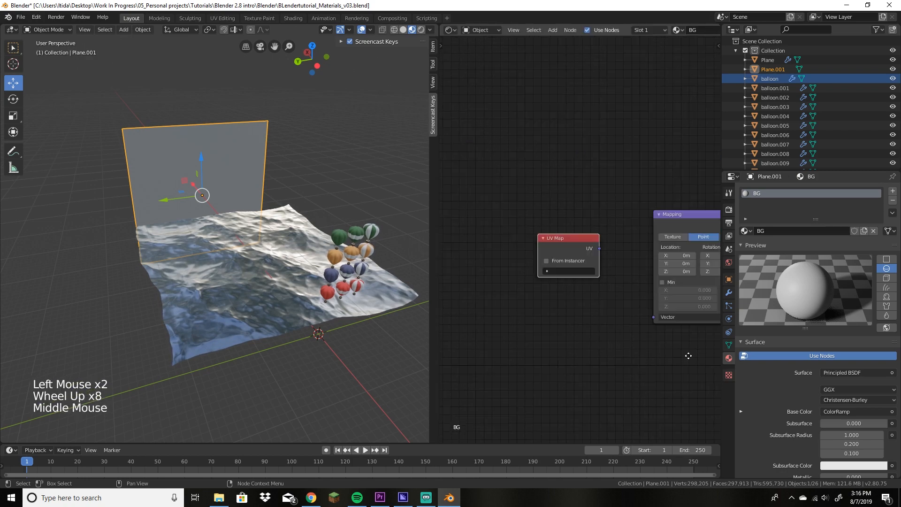
scroll(613, 299, "up", 3)
left_click(571, 269)
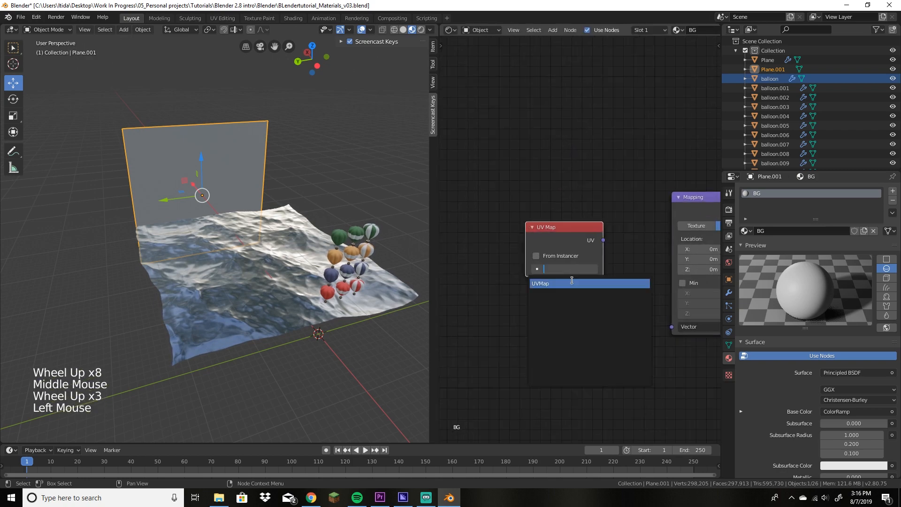
left_click(572, 282)
middle_click_drag(595, 307, 494, 260)
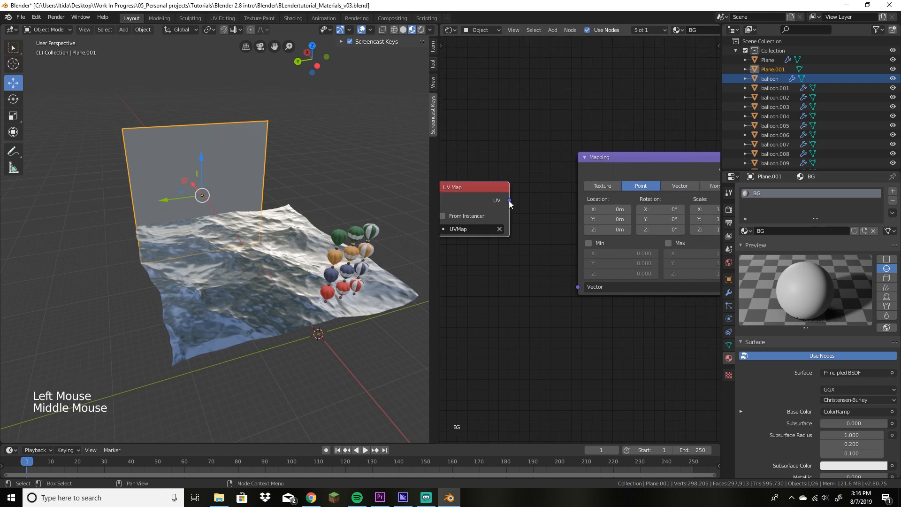
left_click_drag(509, 200, 578, 287)
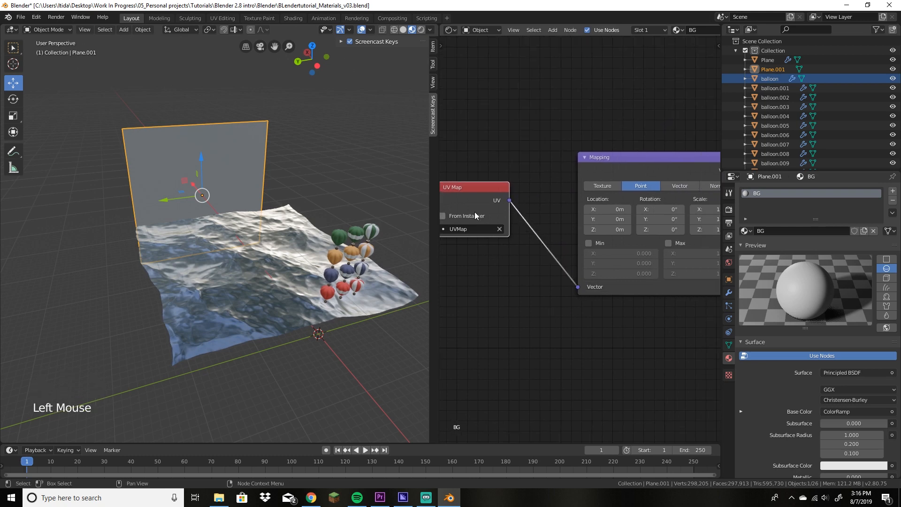
Step: Connect the Mapping node's Vector output to the ColorRamp's Fac input
middle_click_drag(713, 357, 596, 357)
scroll(547, 353, "down", 1)
scroll(600, 325, "down", 2)
middle_click_drag(577, 286, 533, 305)
mouse_move(563, 207)
left_mouse_down()
mouse_move(622, 295)
mouse_move(604, 301)
left_mouse_up()
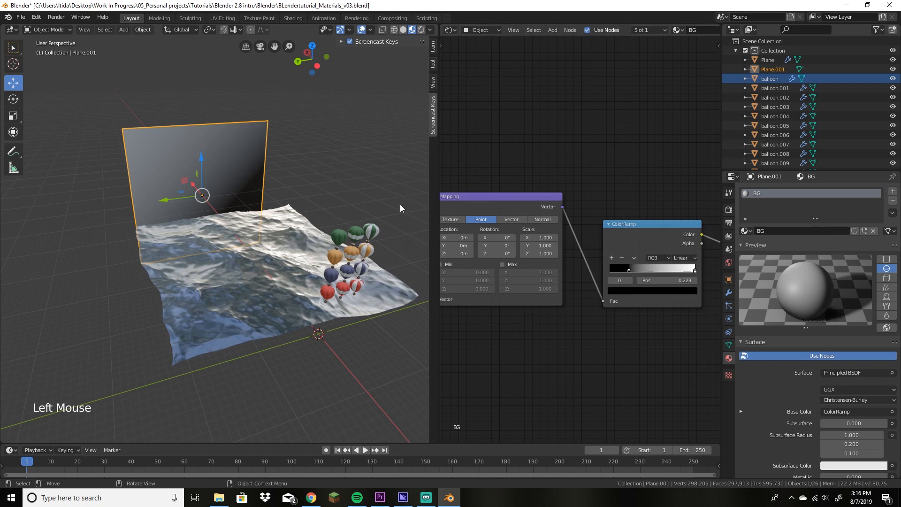
Step: Set the Mapping node's Z rotation to -45° so the gradient runs vertically on the backdrop
middle_click_drag(522, 347, 559, 347)
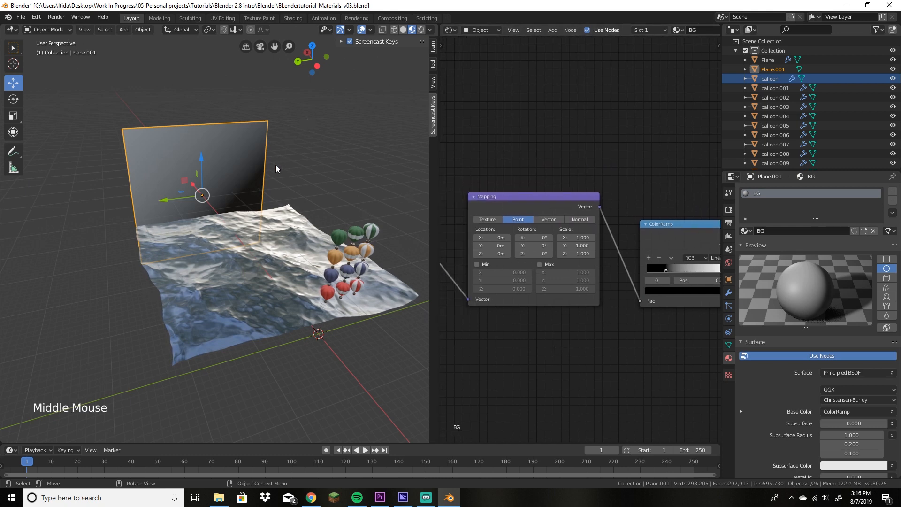
left_click(546, 253)
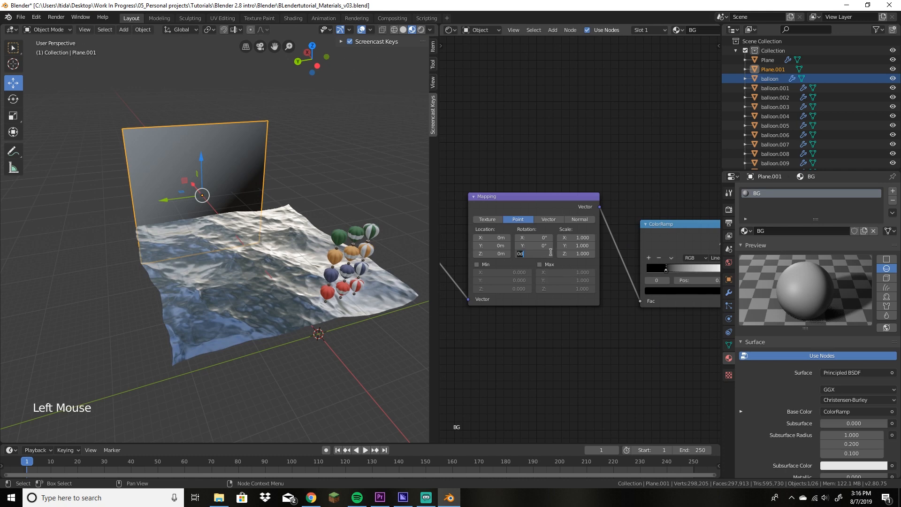
key("Return")
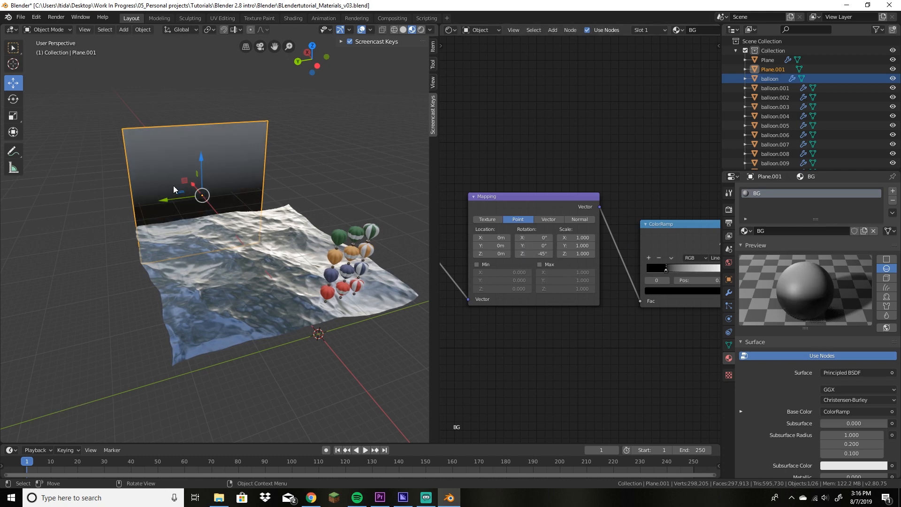
Step: Move the ColorRamp's black stop to position 0.209 and its white stop to 0.323
middle_click_drag(652, 309, 540, 301)
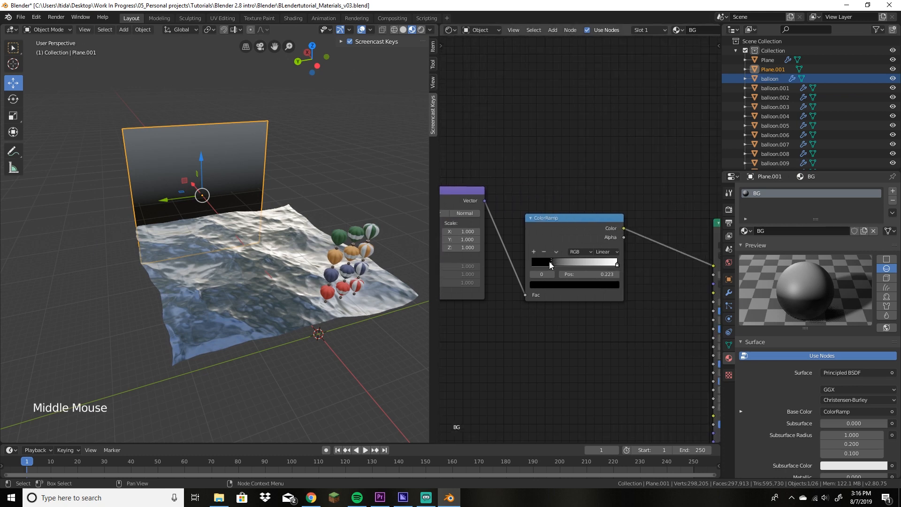
mouse_move(550, 265)
left_mouse_down()
mouse_move(585, 265)
mouse_move(550, 265)
left_mouse_up()
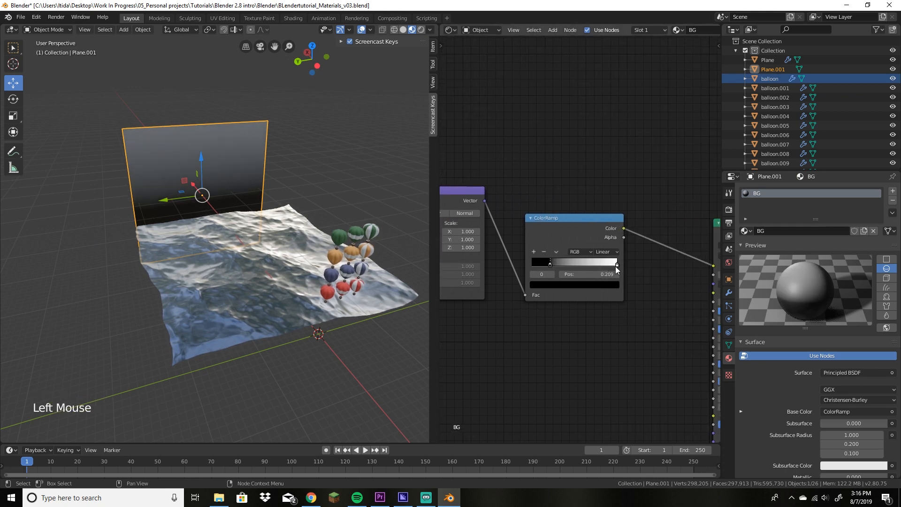
left_click_drag(617, 266, 548, 274)
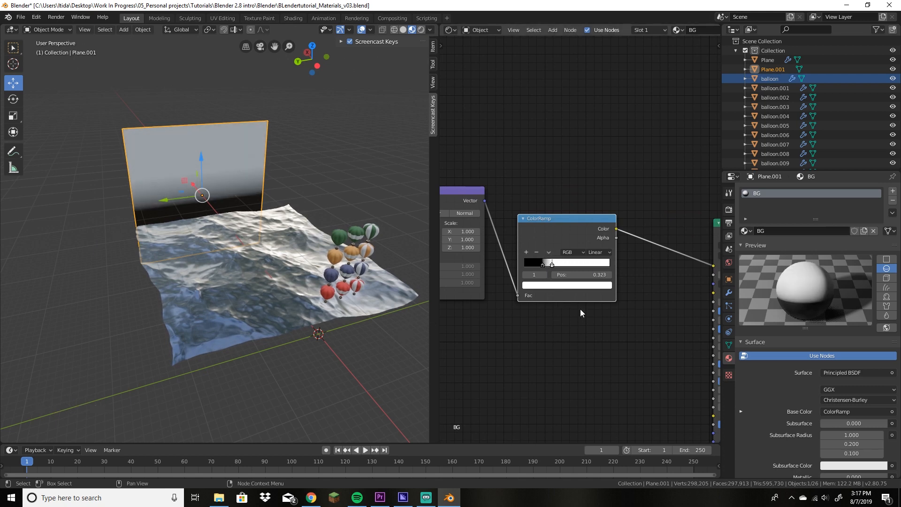
Step: Colour the ColorRamp's white stop light blue and its black stop a light salmon pink
left_click(566, 286)
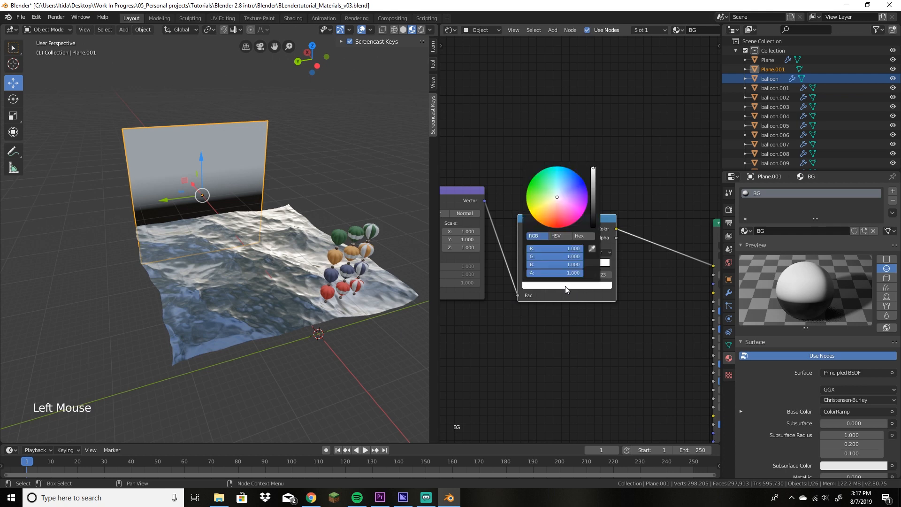
left_click(562, 189)
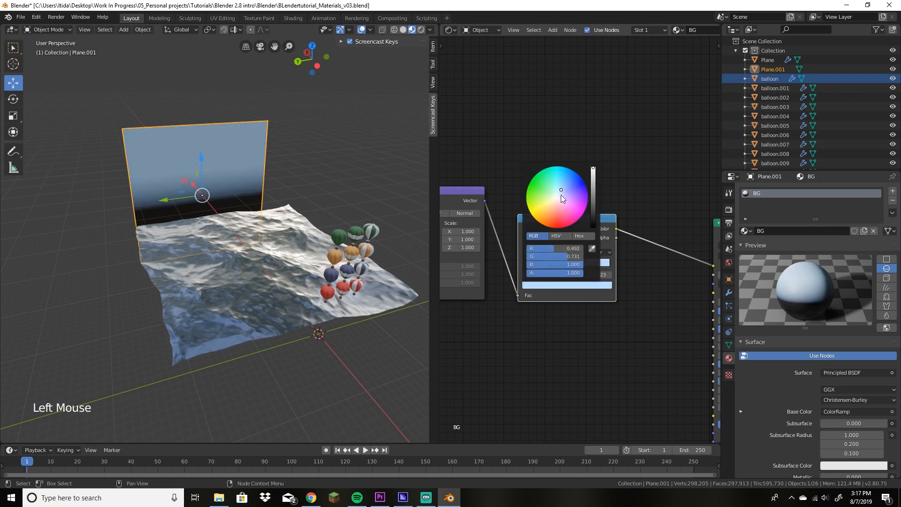
left_click(543, 266)
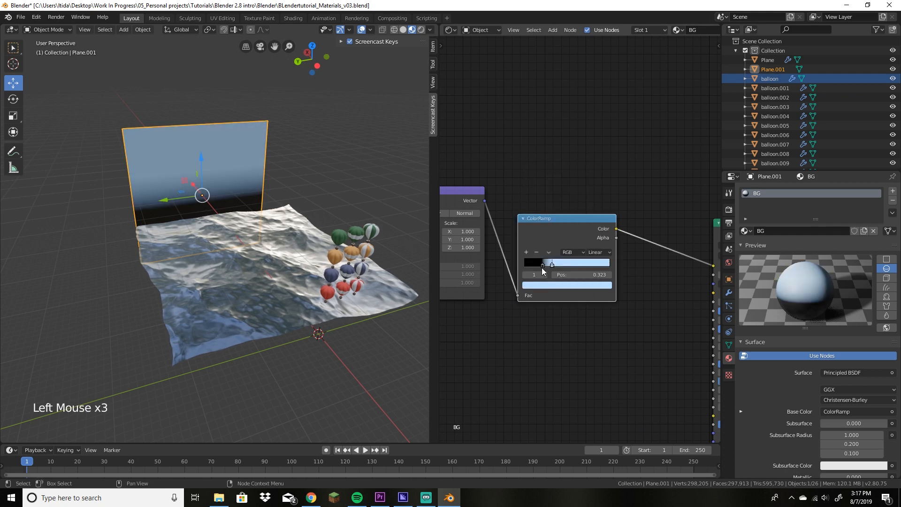
left_click(543, 268)
left_click(547, 285)
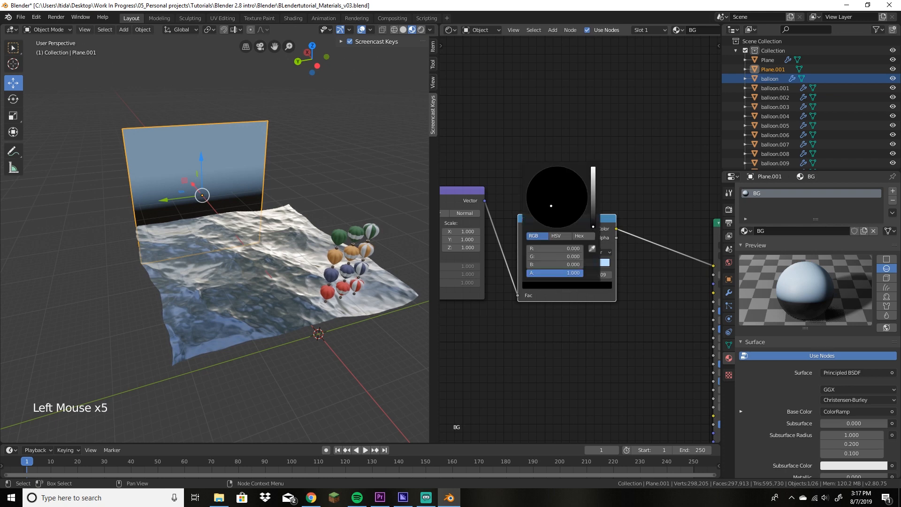
left_click(592, 198)
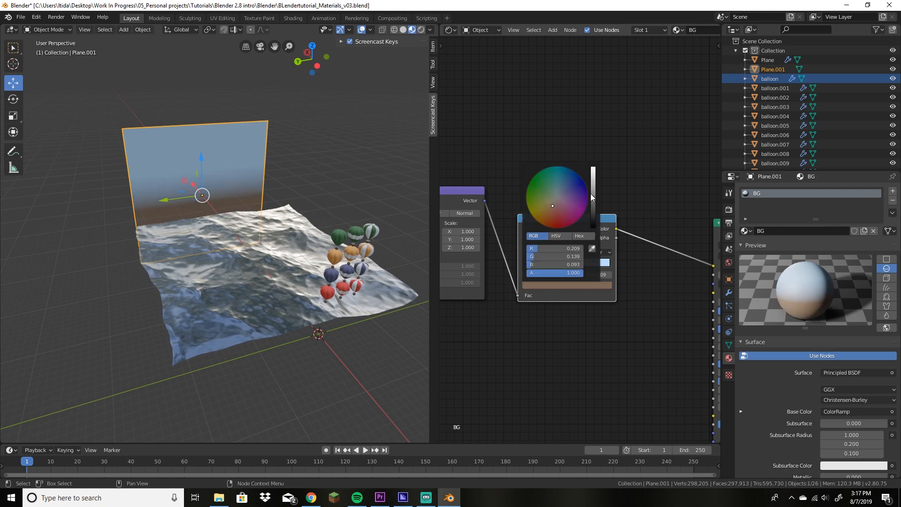
left_click_drag(593, 194, 592, 175)
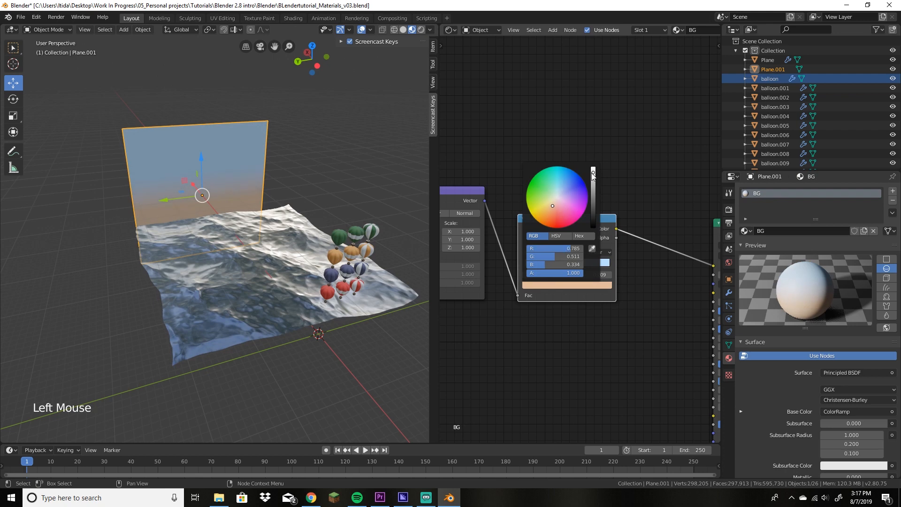
left_click_drag(555, 210, 557, 205)
left_click(540, 350)
Step: Join the node editor area into the 3D viewport so the viewport fills the workspace
mouse_move(347, 325)
middle_mouse_down()
mouse_move(329, 318)
mouse_move(321, 295)
mouse_move(337, 314)
middle_mouse_up()
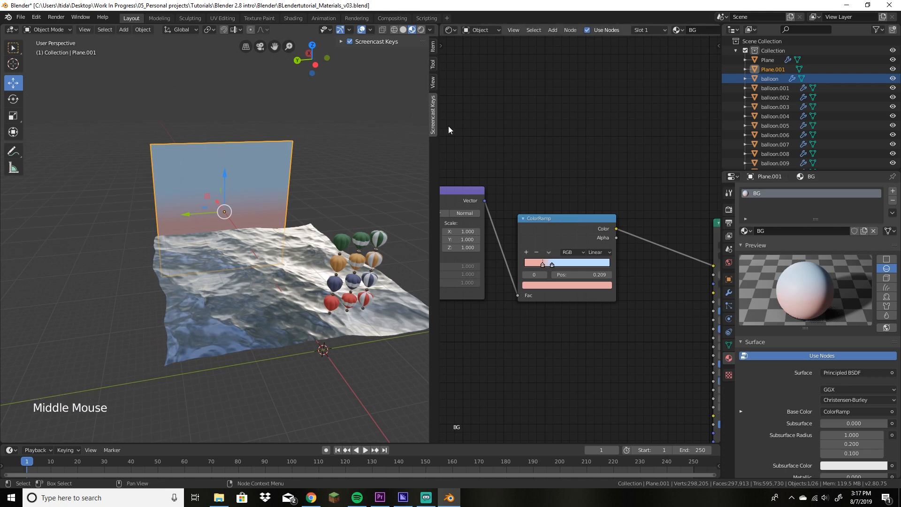
left_click(438, 27)
left_click_drag(438, 28, 507, 237)
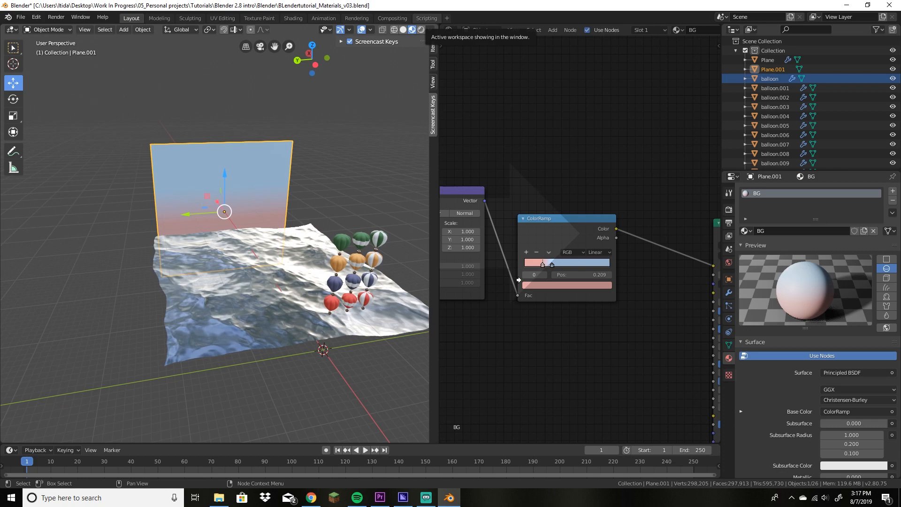
left_click_drag(449, 244, 452, 247)
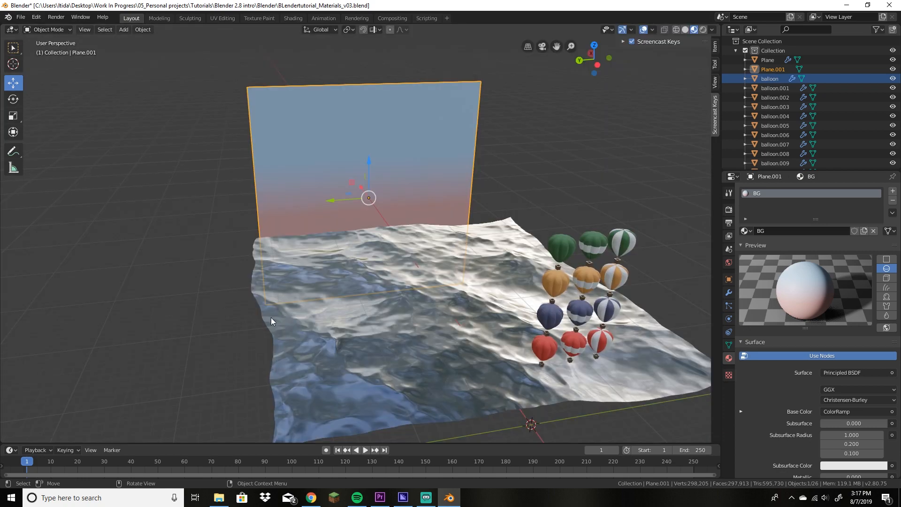
middle_click_drag(448, 251, 565, 341)
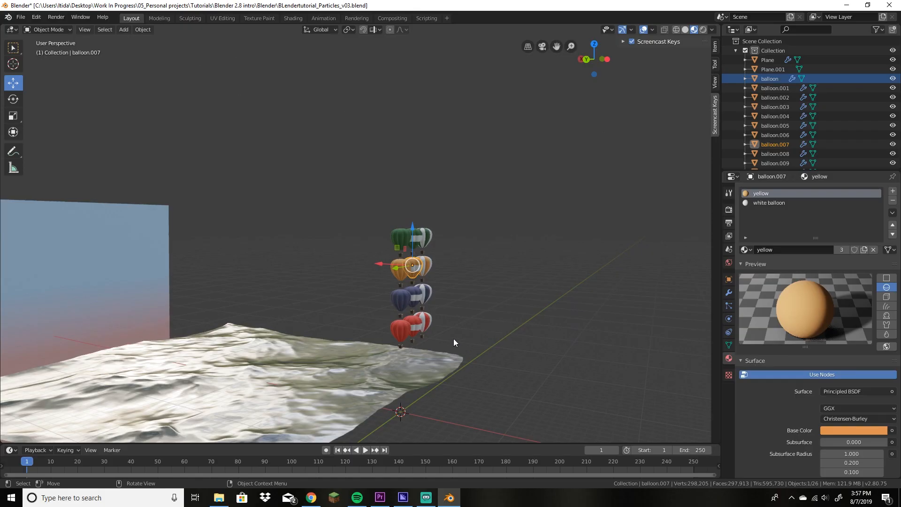
Step: Undo the accidental change in the particles scene and deselect the striped yellow balloon
middle_click_drag(453, 339, 467, 329)
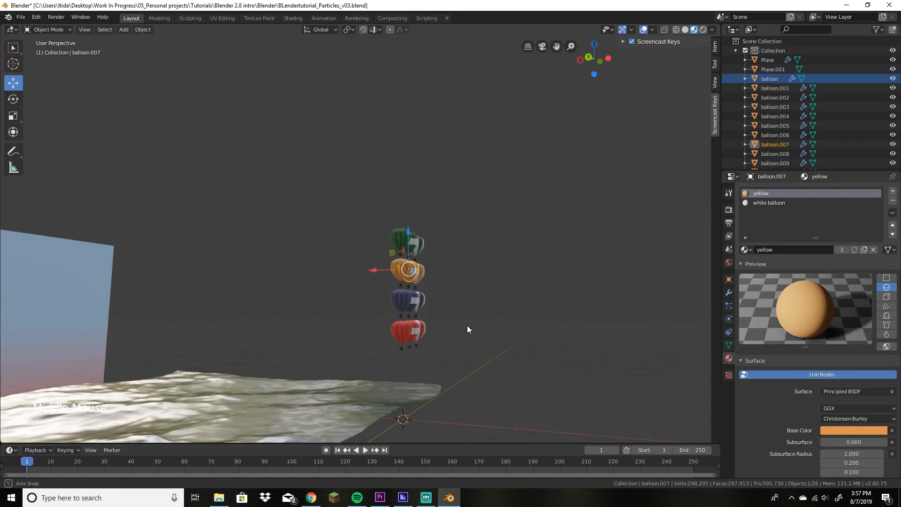
mouse_move(462, 358)
left_mouse_down()
mouse_move(437, 317)
mouse_move(458, 341)
left_mouse_up()
key("ctrl+z")
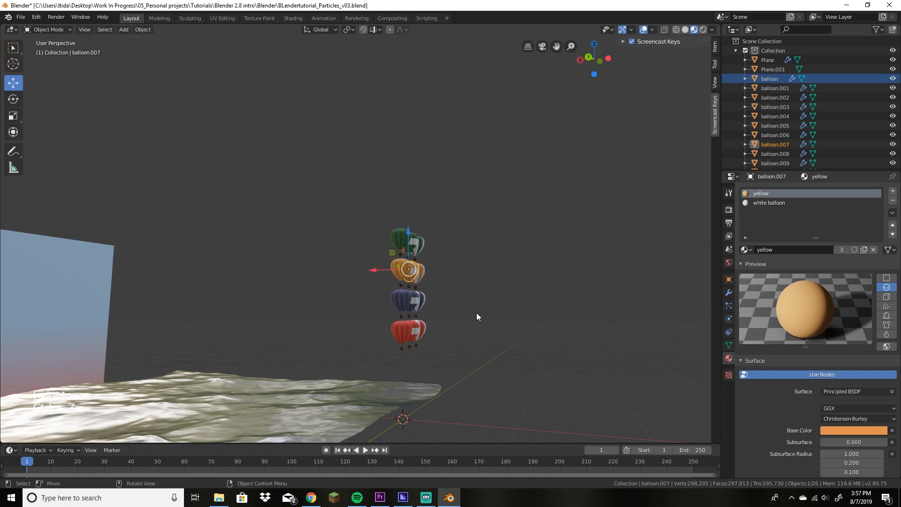
left_click(505, 311)
middle_click_drag(547, 303, 387, 253)
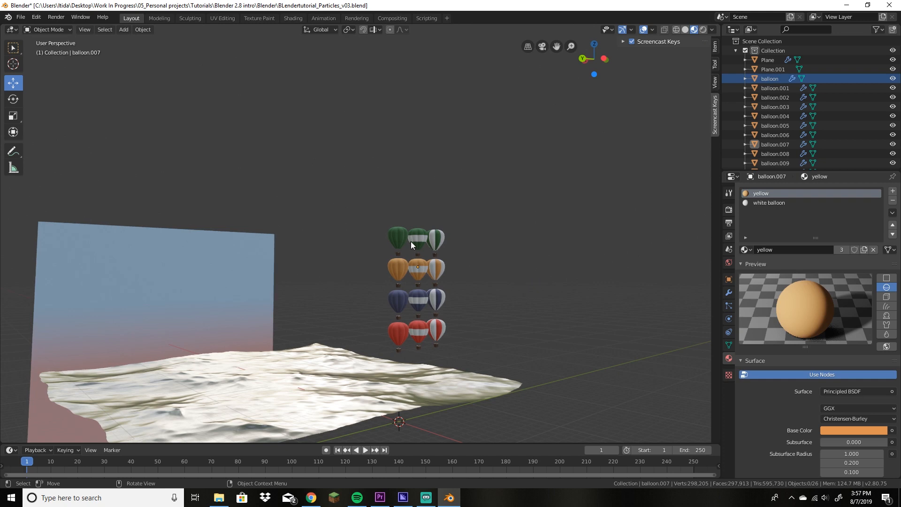
Step: Select the solid green balloon and the basket beneath it in turn to check whether they are separate objects
left_click(400, 240)
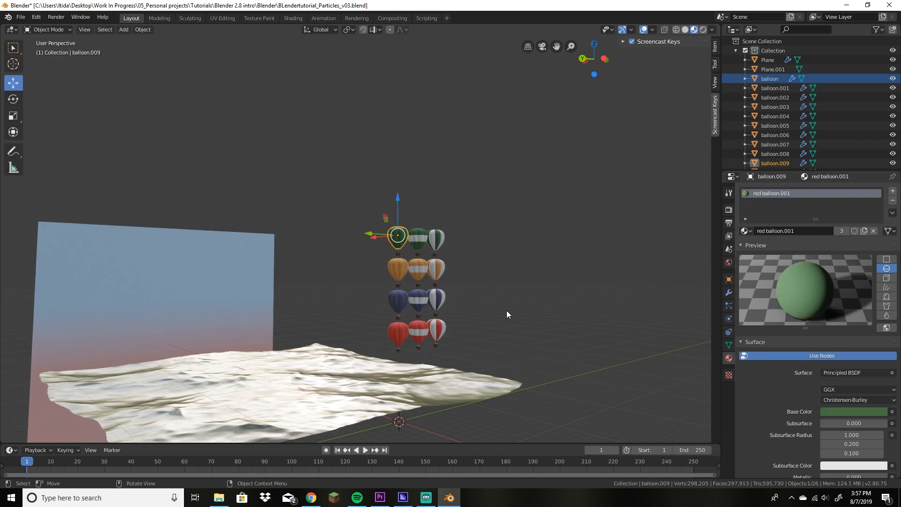
scroll(507, 314, "up", 3)
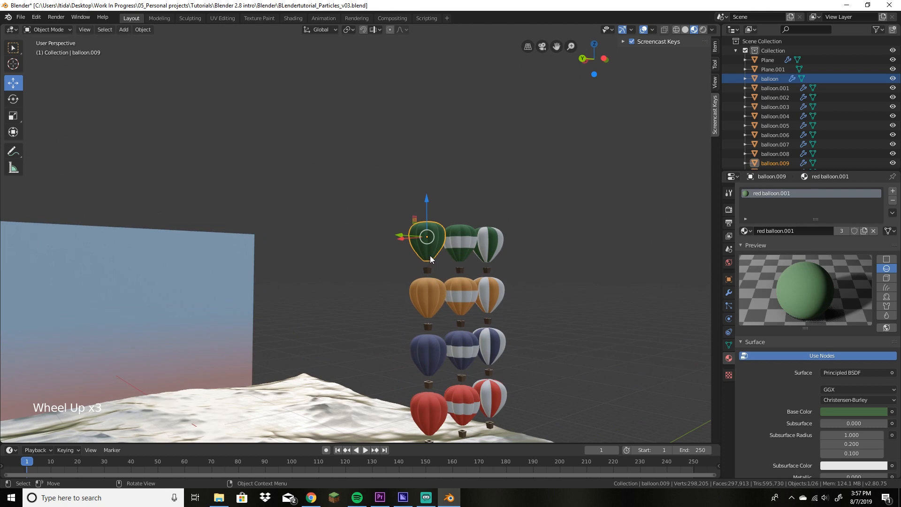
left_click(428, 271)
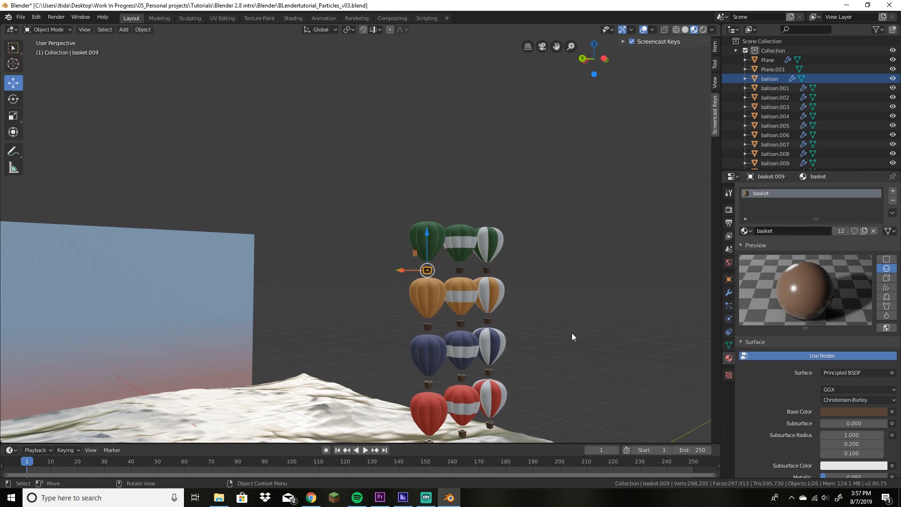
left_click(594, 281)
left_click(438, 238)
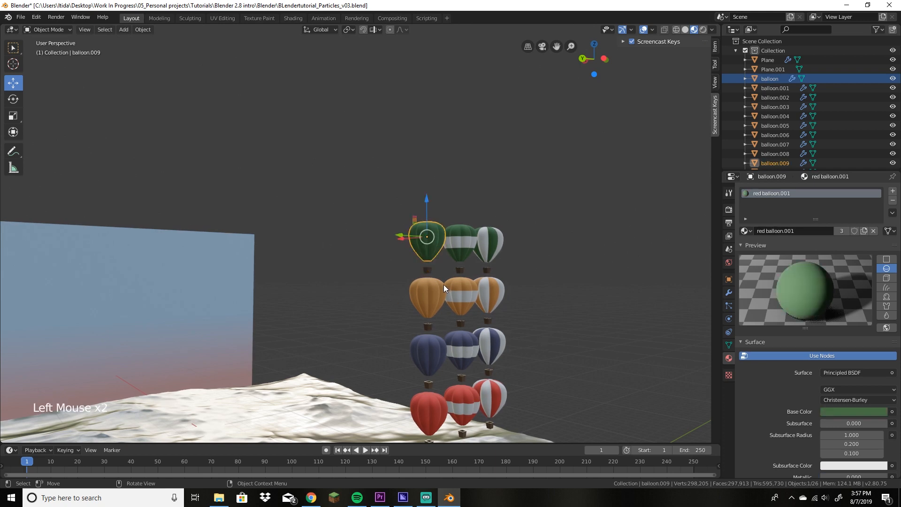
left_click(429, 271)
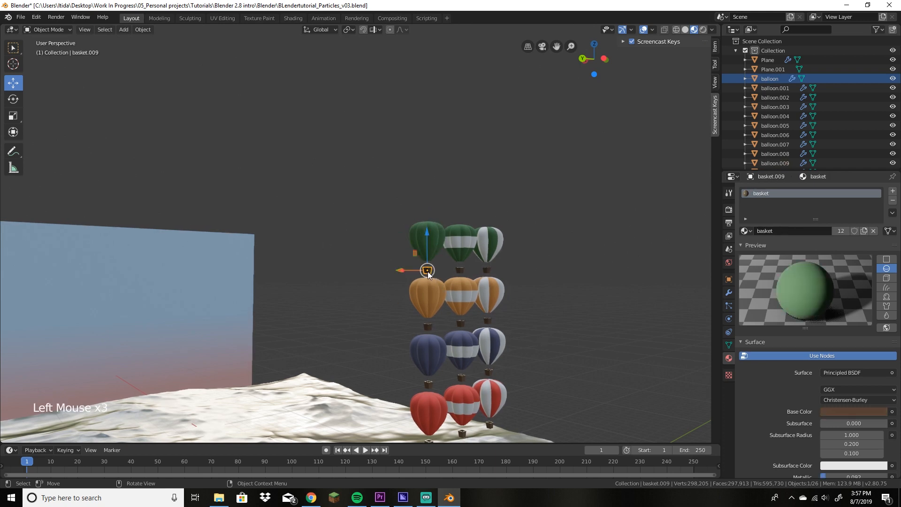
Step: Duplicate all the balloons with their baskets and place the copies beside the originals along the X axis
left_click(438, 230)
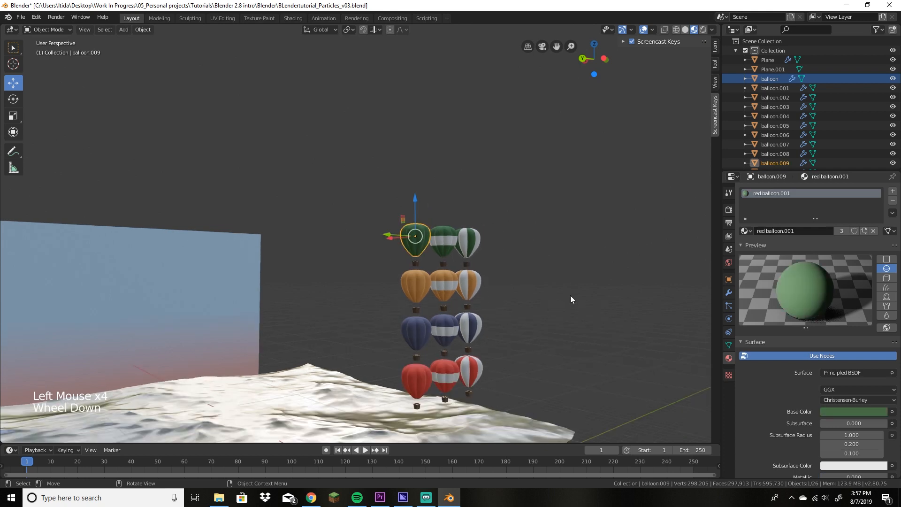
scroll(570, 294, "down", 2)
middle_click_drag(570, 295, 543, 300)
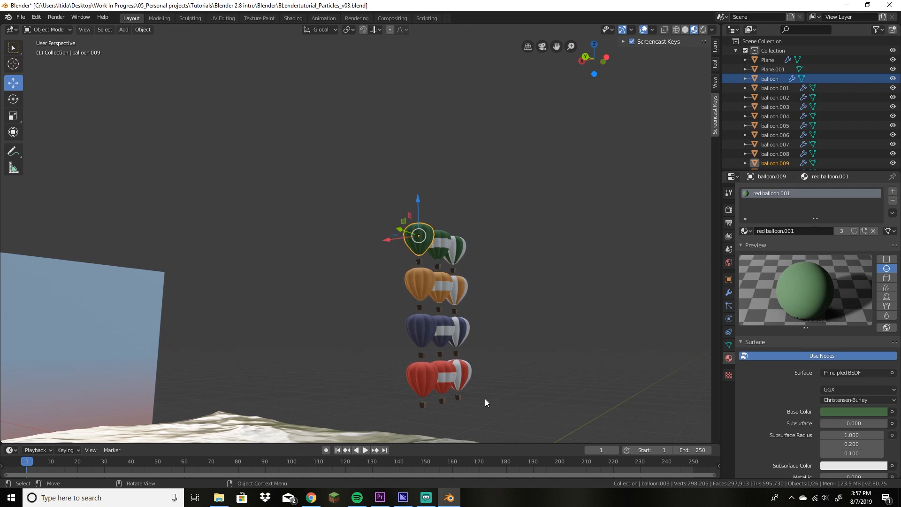
left_click(342, 179)
left_click(13, 47)
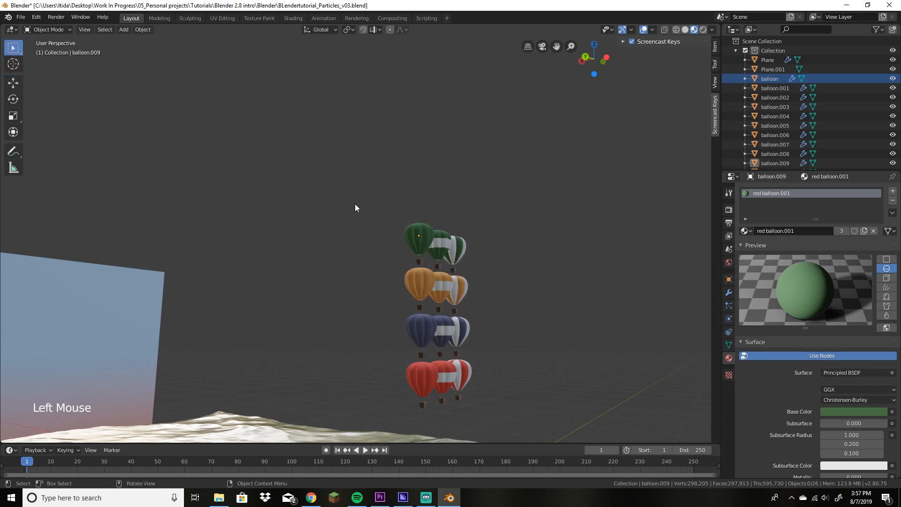
left_click_drag(355, 205, 554, 417)
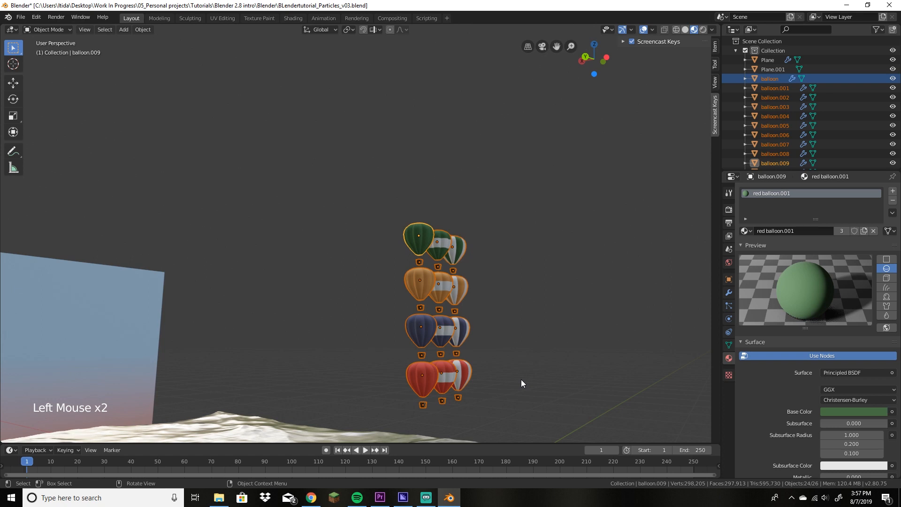
key("shift+d")
key("x")
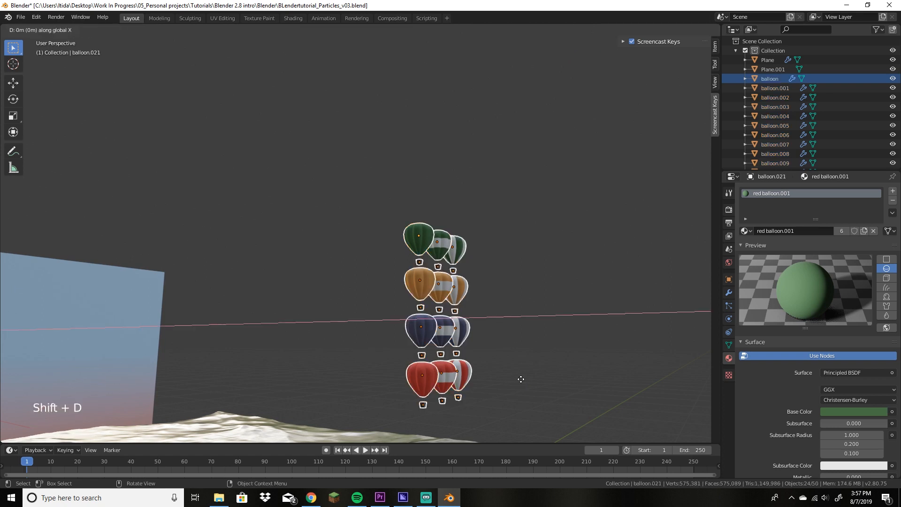
left_click(630, 394)
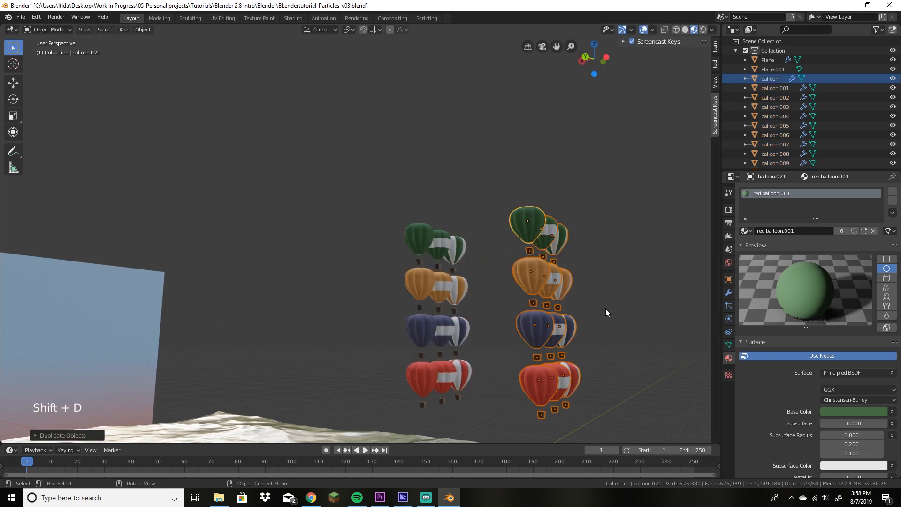
Step: Move the duplicated balloons and baskets into a new collection named backup
key("m")
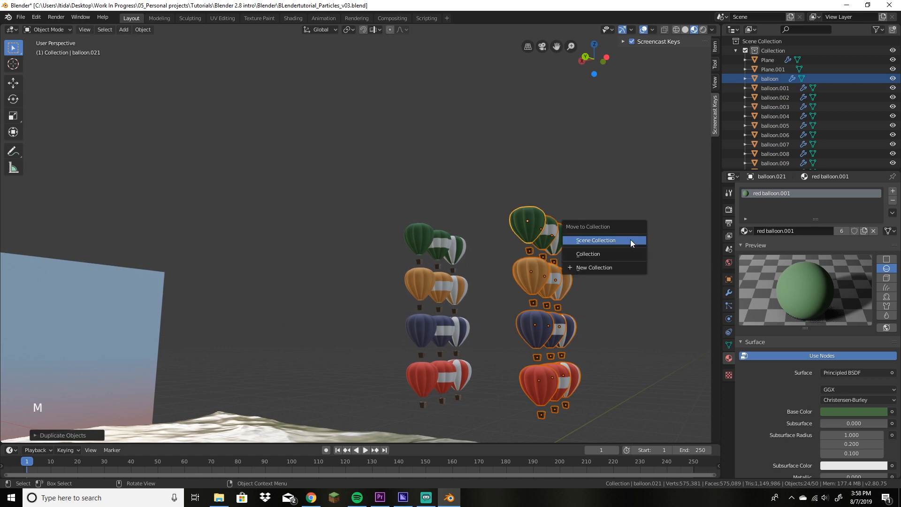
left_click(614, 267)
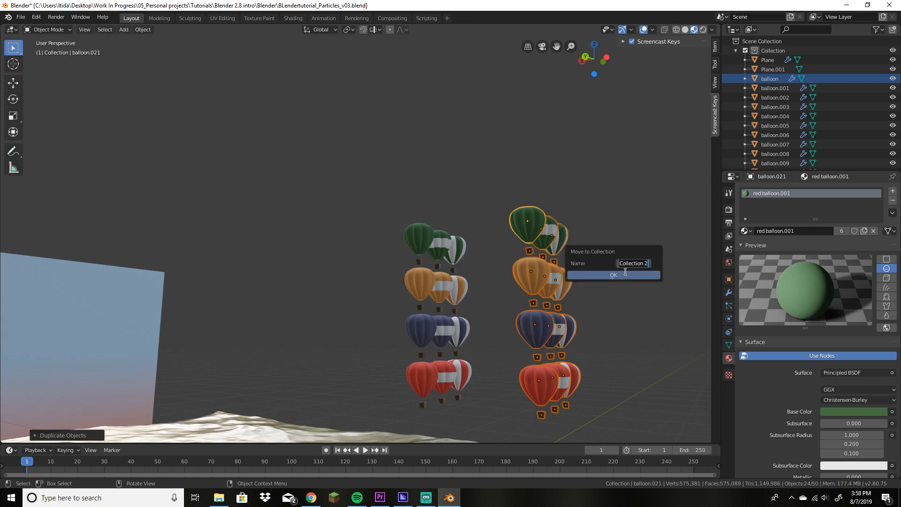
type("backup")
key("Return")
left_click(624, 274)
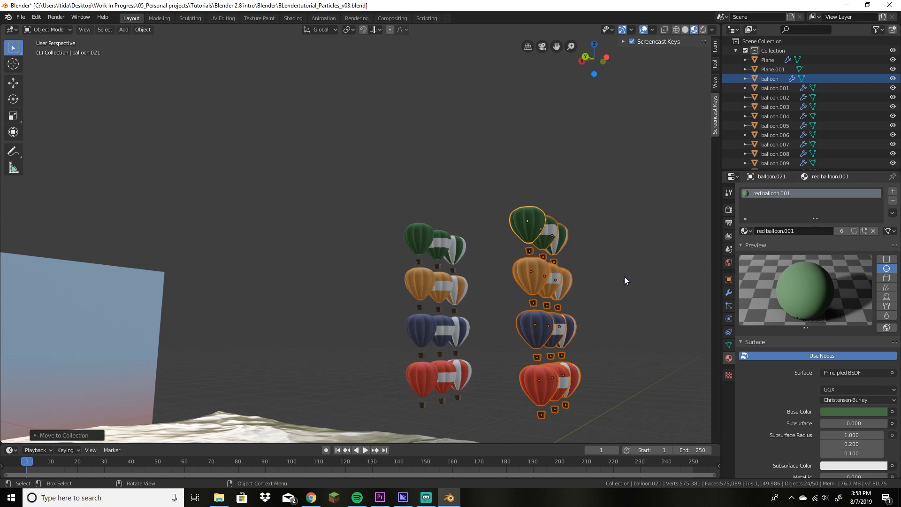
Step: Collapse the backup collection in the outliner and hide it from the viewport
scroll(816, 96, "down", 2)
scroll(815, 96, "down", 10)
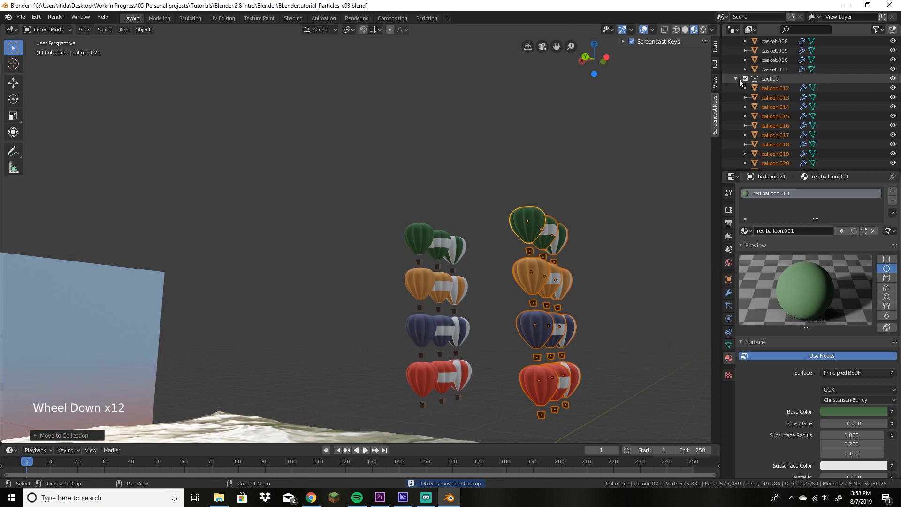
left_click(736, 80)
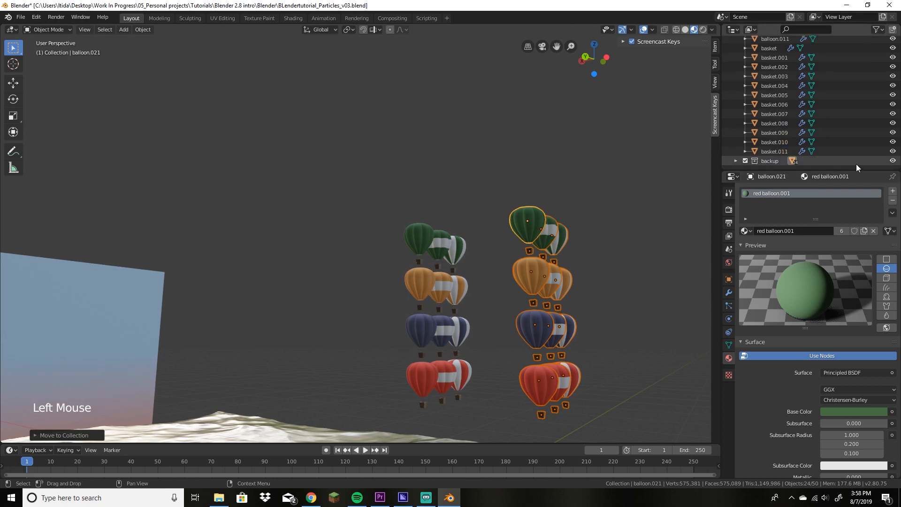
left_click(893, 160)
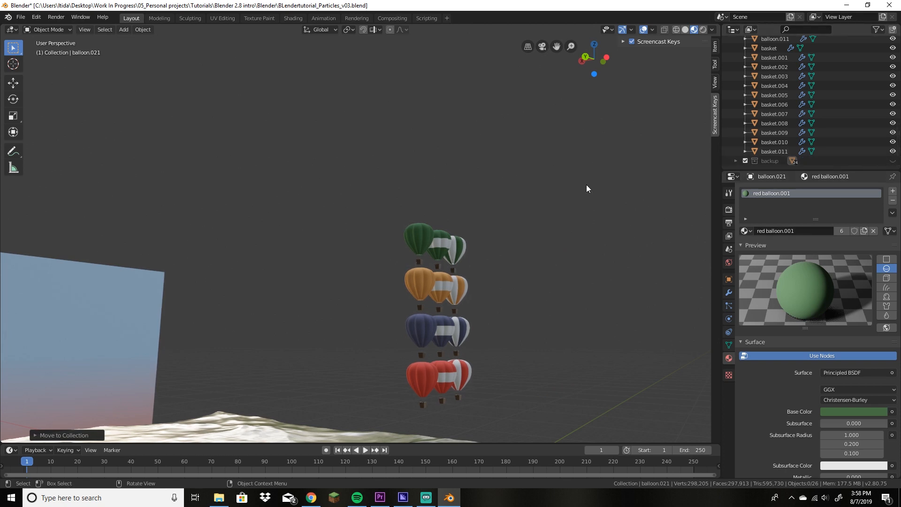
Step: Show the outliner's render and selectability toggles, and exclude the backup collection from rendering
left_click(884, 30)
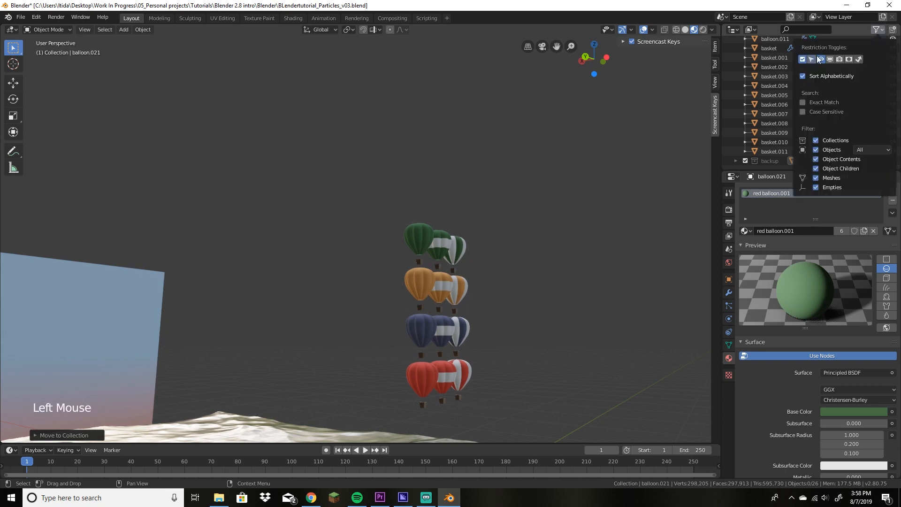
left_click(843, 59)
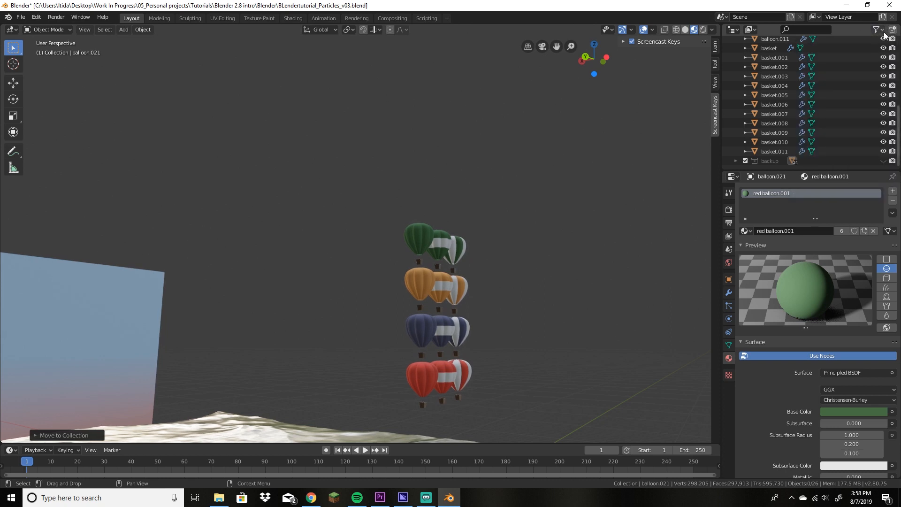
left_click(893, 161)
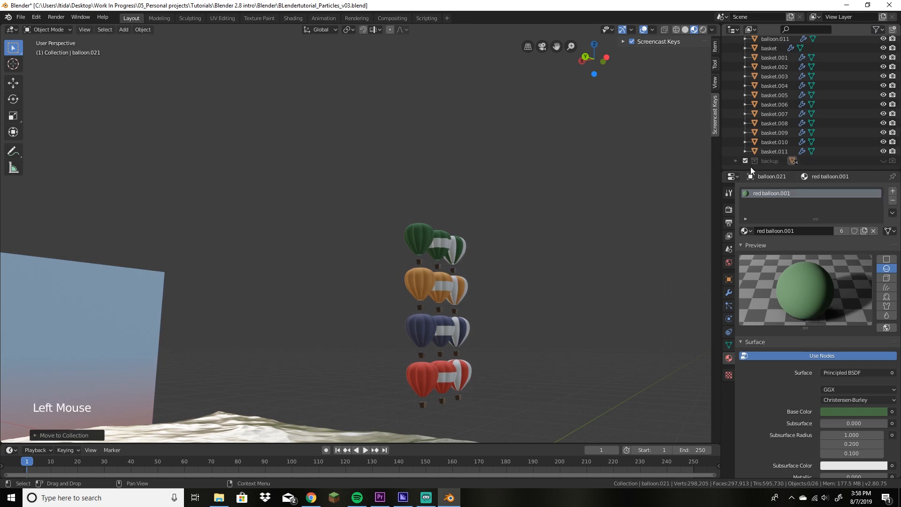
left_click(876, 28)
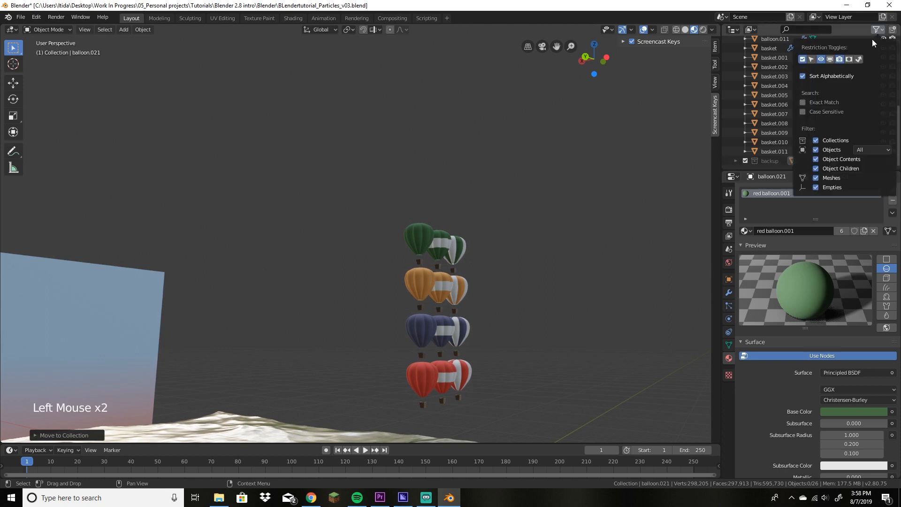
left_click(810, 63)
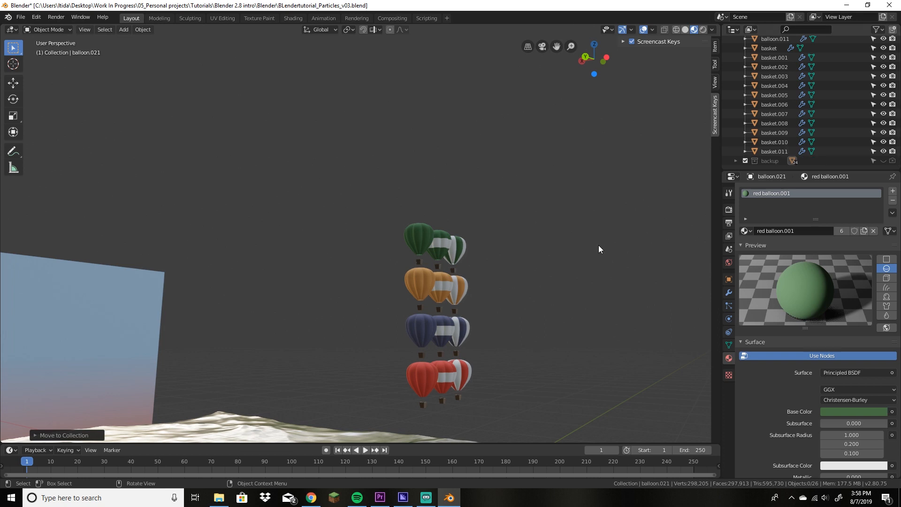
Step: Select all the original balloons and baskets and move them into a new collection named particles
middle_click_drag(598, 245, 556, 256)
scroll(556, 255, "down", 2)
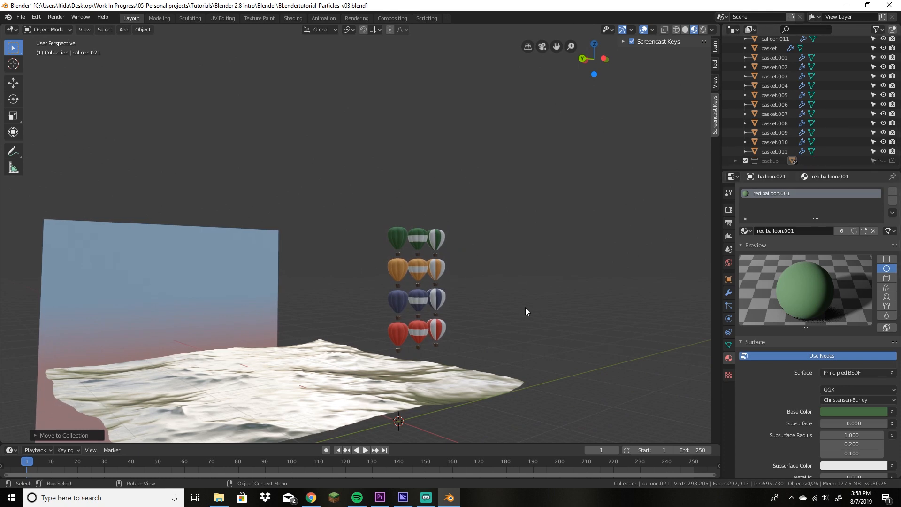
middle_click_drag(524, 259, 493, 253)
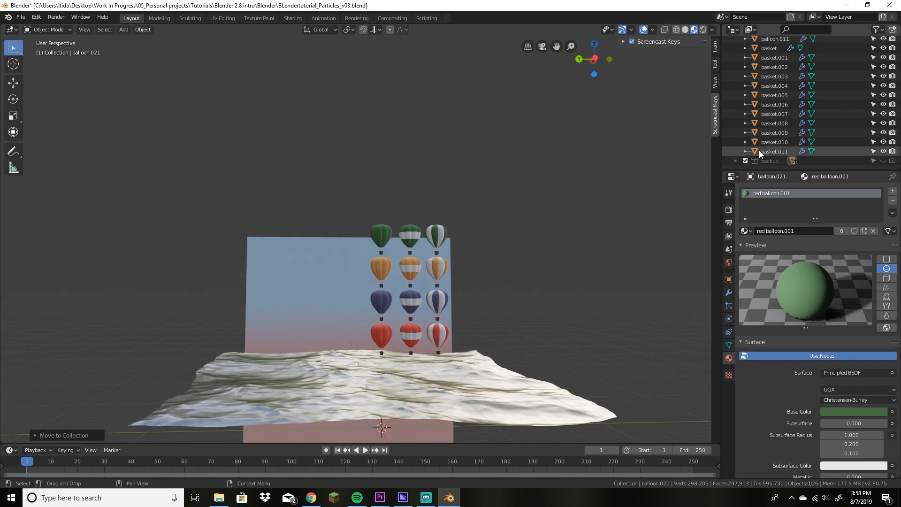
left_click(495, 298)
middle_click_drag(495, 298, 541, 277)
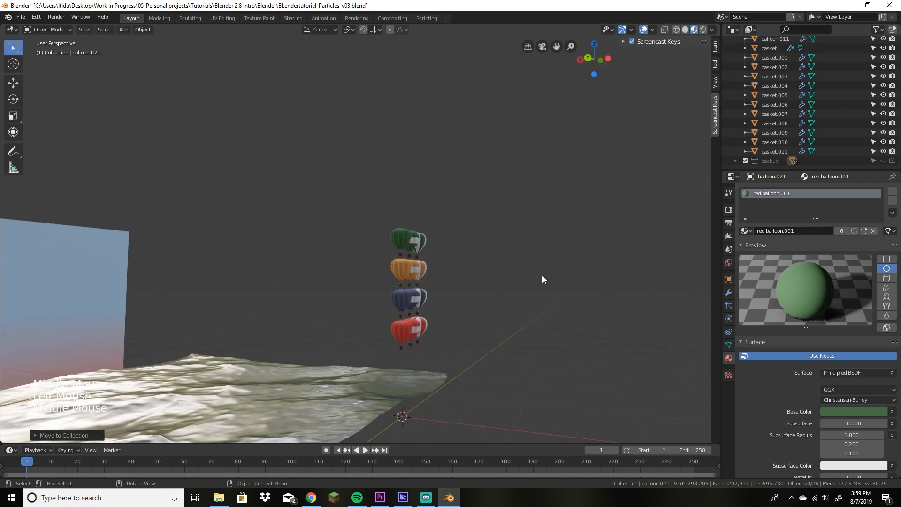
left_click_drag(458, 206, 376, 354)
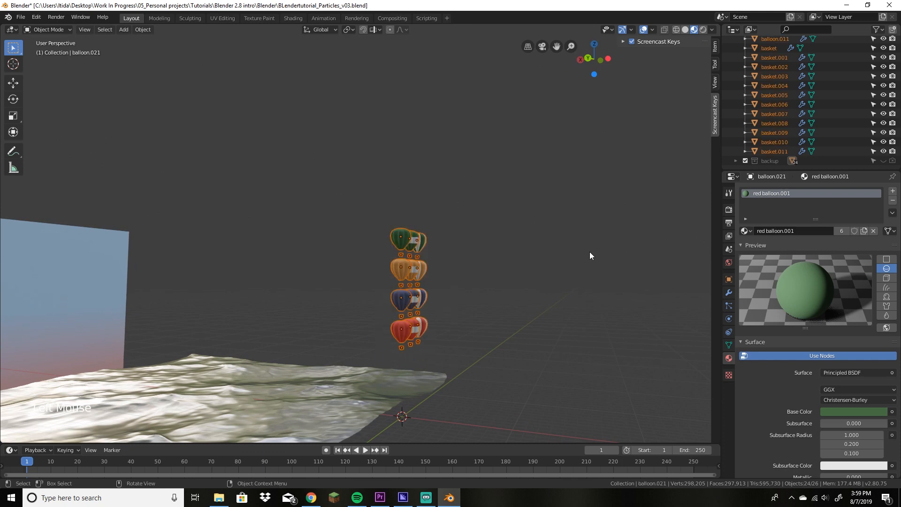
key("m")
left_click(531, 261)
type("particles")
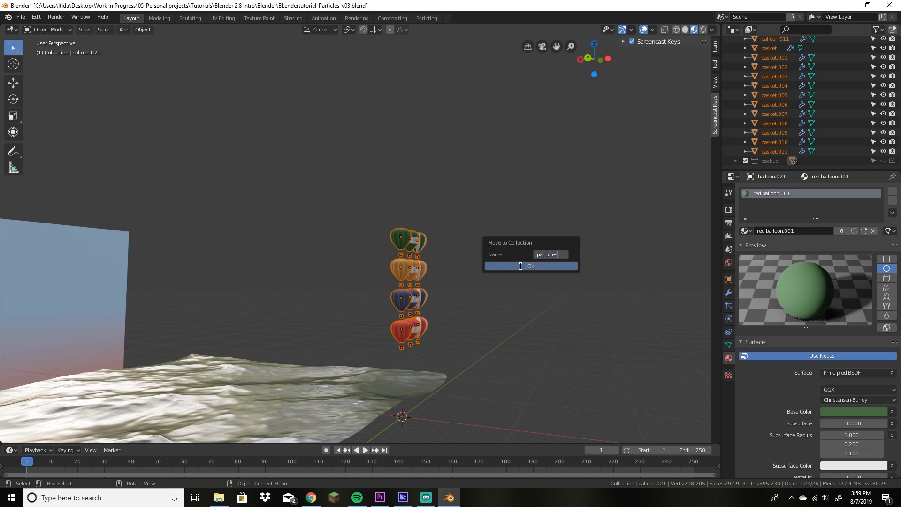
left_click(520, 266)
left_click(502, 306)
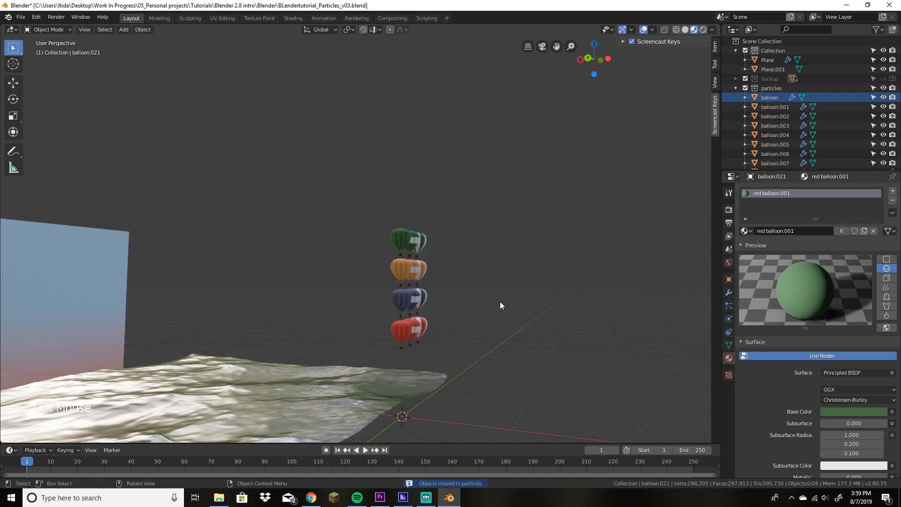
Step: Select the green and orange balloons and their baskets one by one to check that each is a separate object
scroll(500, 315, "up", 4)
middle_click_drag(500, 315, 516, 331)
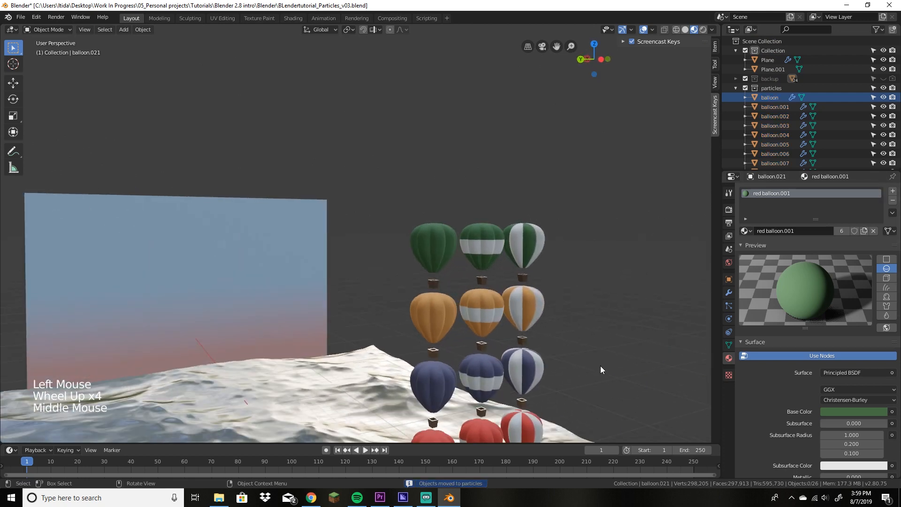
middle_click_drag(600, 370, 643, 258, "shift")
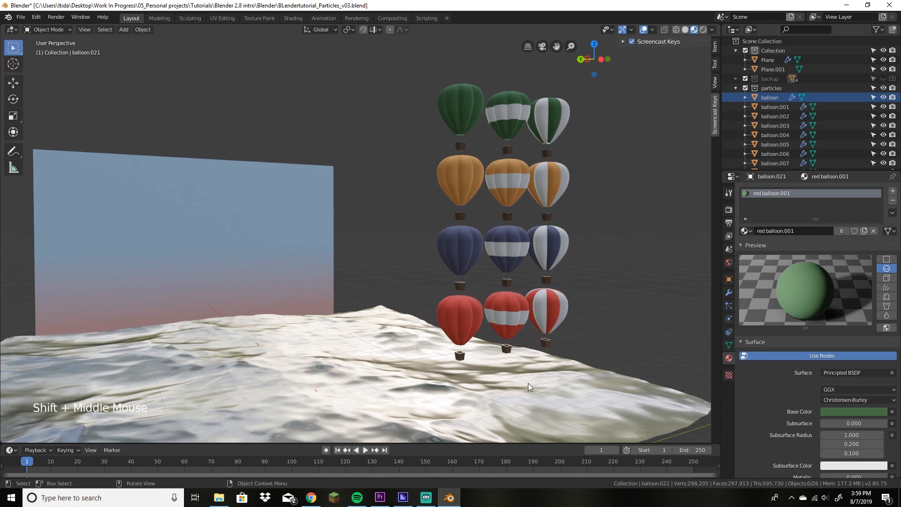
left_click(462, 147)
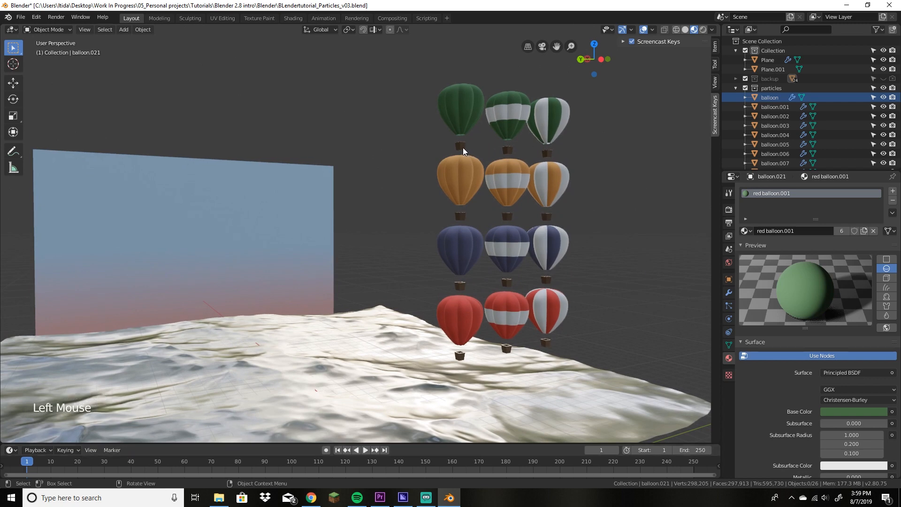
left_click(475, 114)
left_click(511, 130)
left_click(508, 148)
left_click(547, 140)
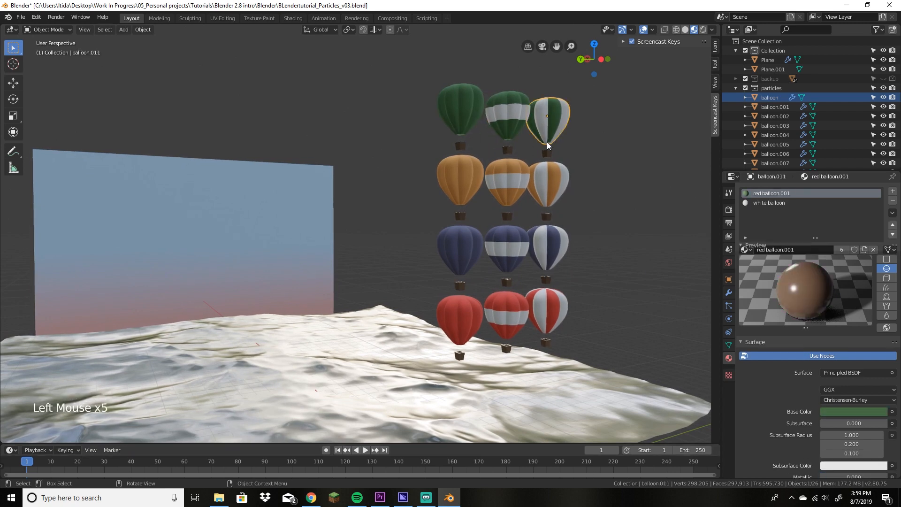
left_click(548, 153)
left_click(555, 202)
left_click(547, 217)
left_click(509, 216)
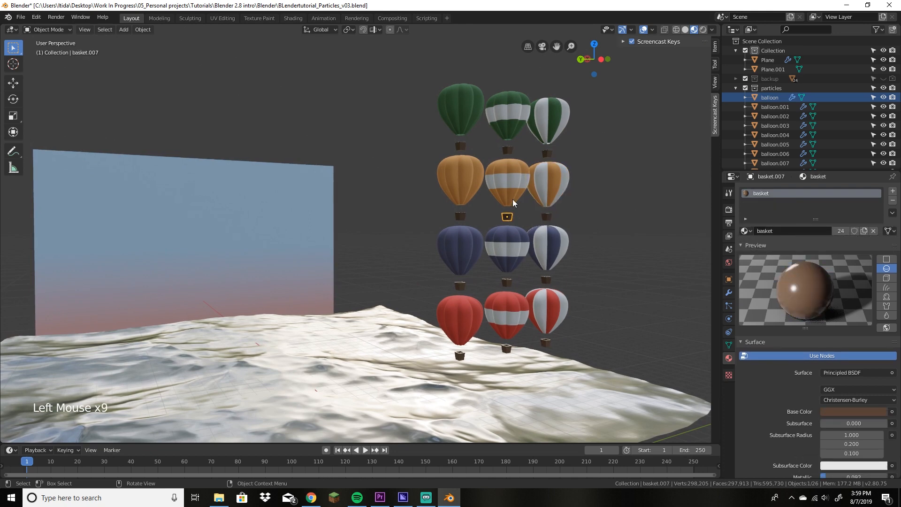
left_click(512, 199)
left_click(455, 200)
left_click(461, 216)
Step: Apply the Subdivision and Solidify modifiers on each of the three green balloons
left_click(466, 112)
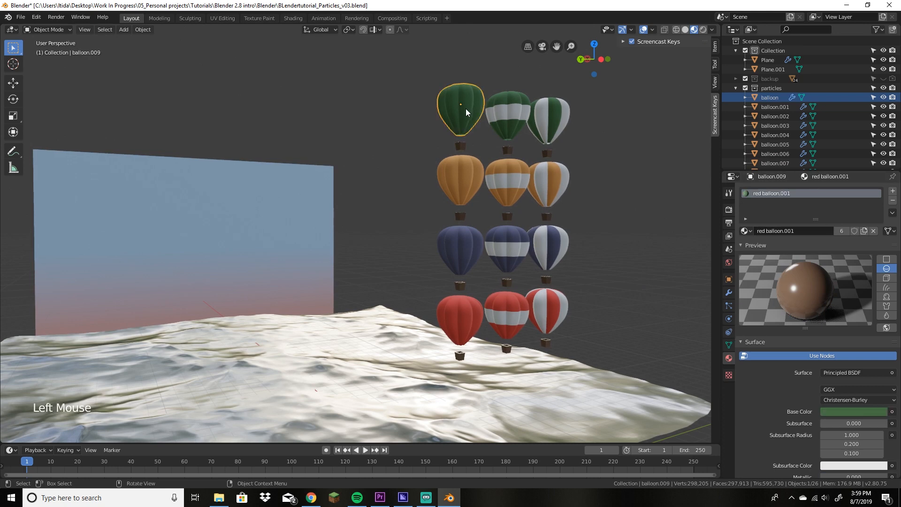
left_click(729, 292)
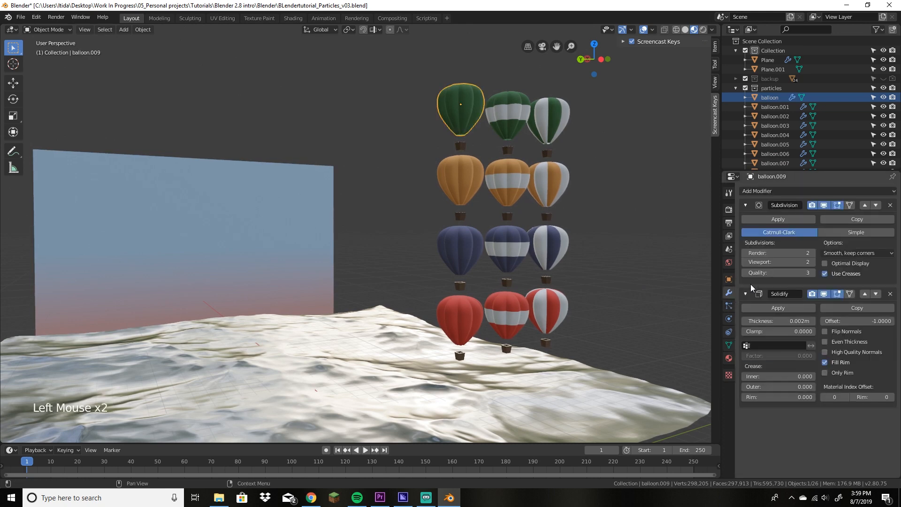
left_click(778, 219)
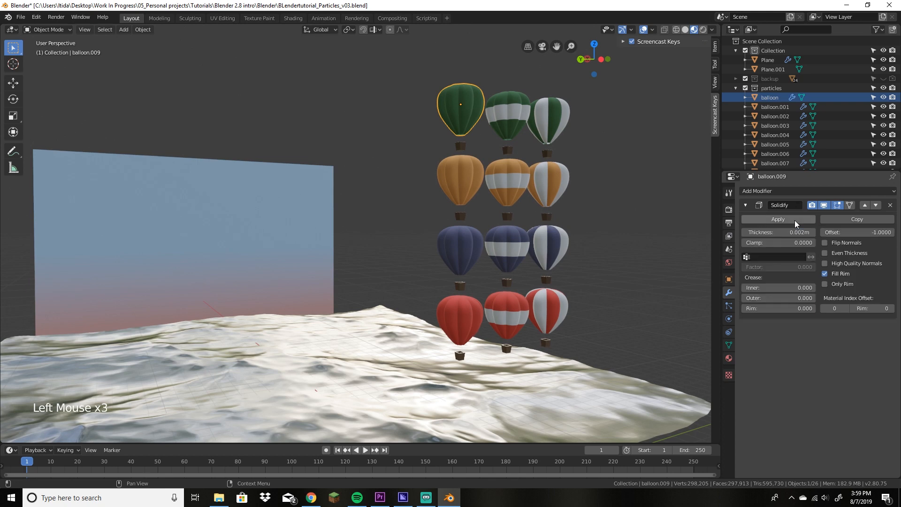
left_click(778, 219)
left_click(508, 113)
left_click(778, 219)
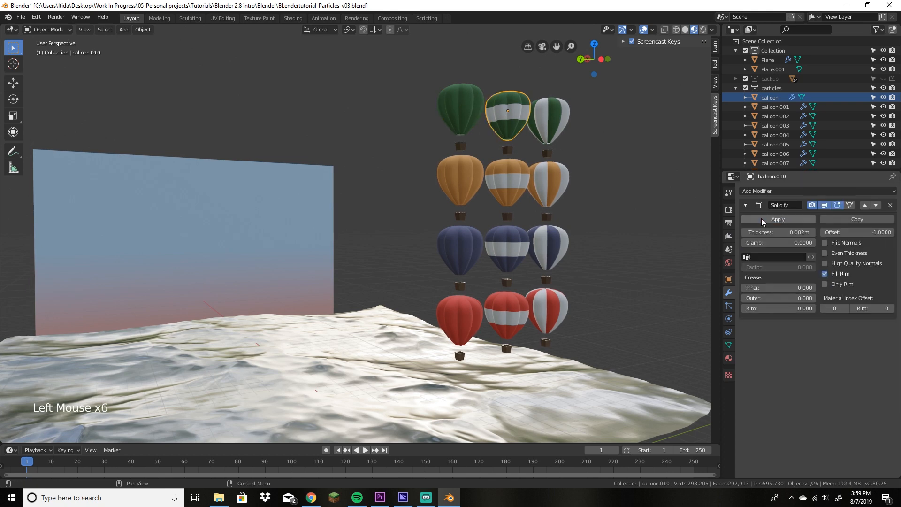
left_click(777, 219)
left_click(549, 120)
left_click(778, 219)
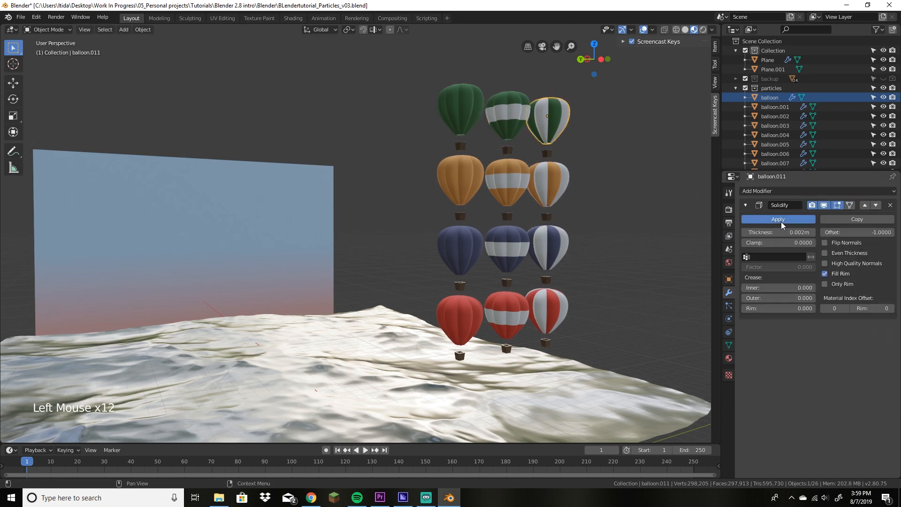
left_click(778, 219)
Step: Apply the modifier on each of the three baskets beneath the green balloons
left_click(547, 154)
left_click(781, 220)
left_click(508, 151)
left_click(780, 219)
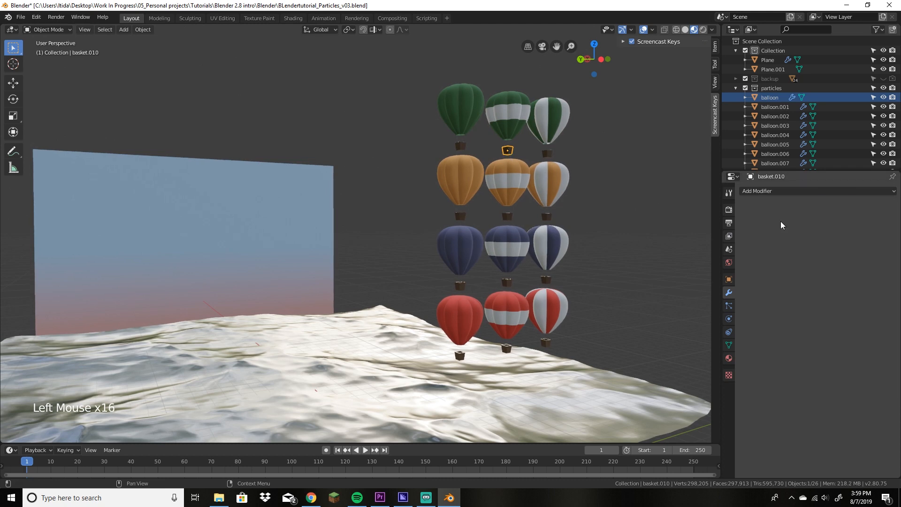
left_click(460, 147)
left_click(780, 220)
Step: Apply the Subdivision and Solidify modifiers on each of the three orange balloons
left_click(509, 201)
left_click(448, 190)
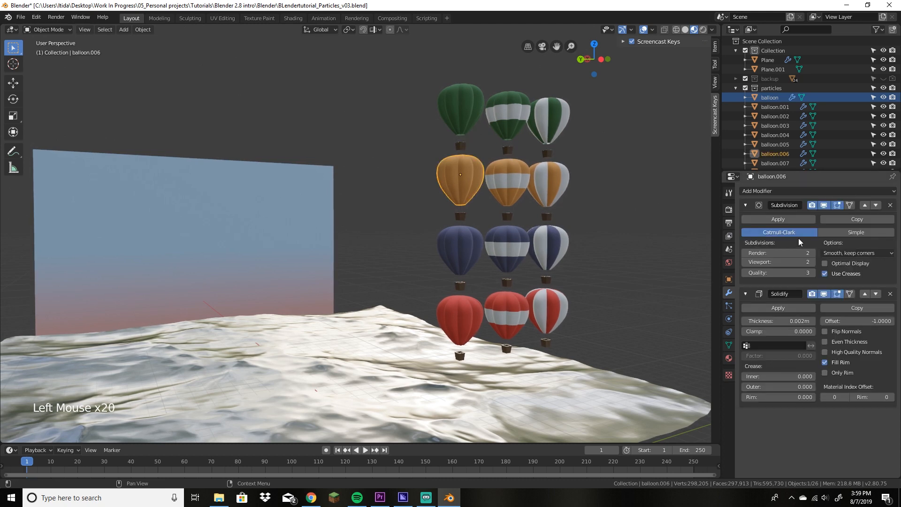
left_click(777, 220)
left_click(778, 219)
left_click(512, 186)
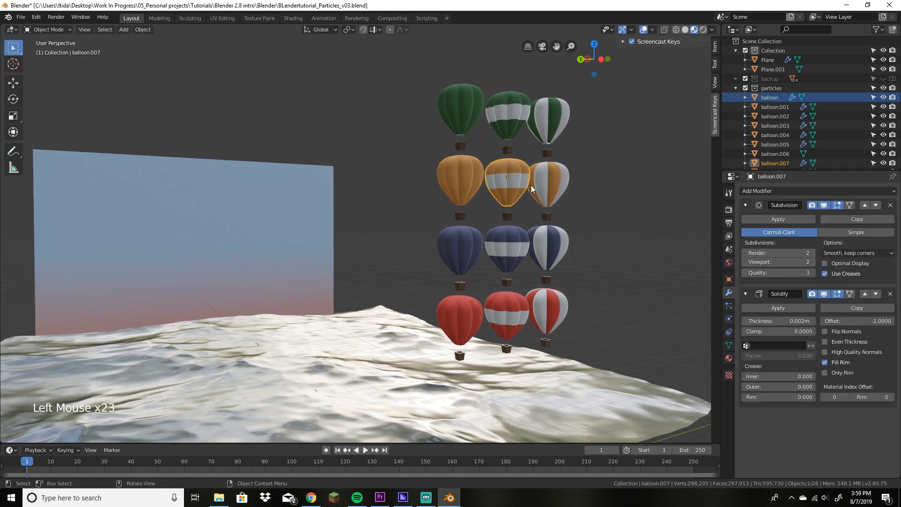
left_click(777, 219)
left_click(777, 219)
left_click(564, 195)
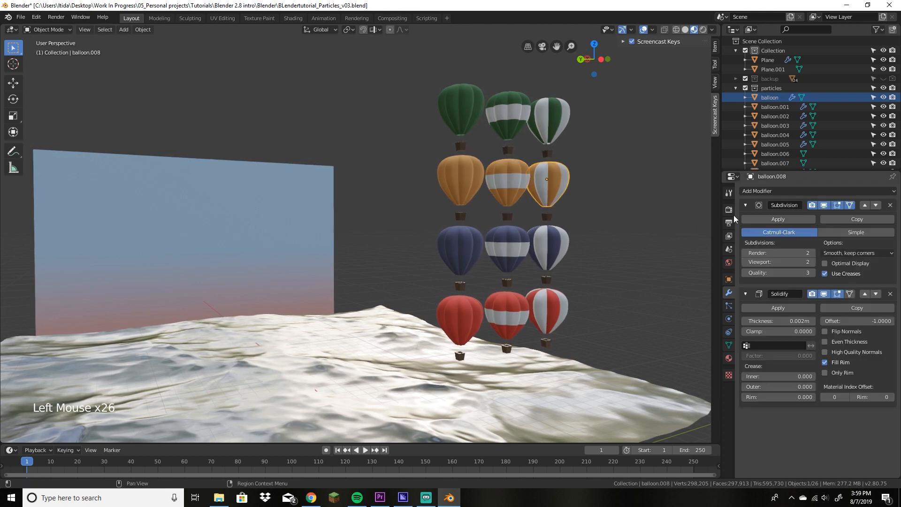
left_click(759, 219)
left_click(758, 219)
Step: Apply the Bevel modifier on each of the three baskets beneath the orange balloons
left_click(461, 216)
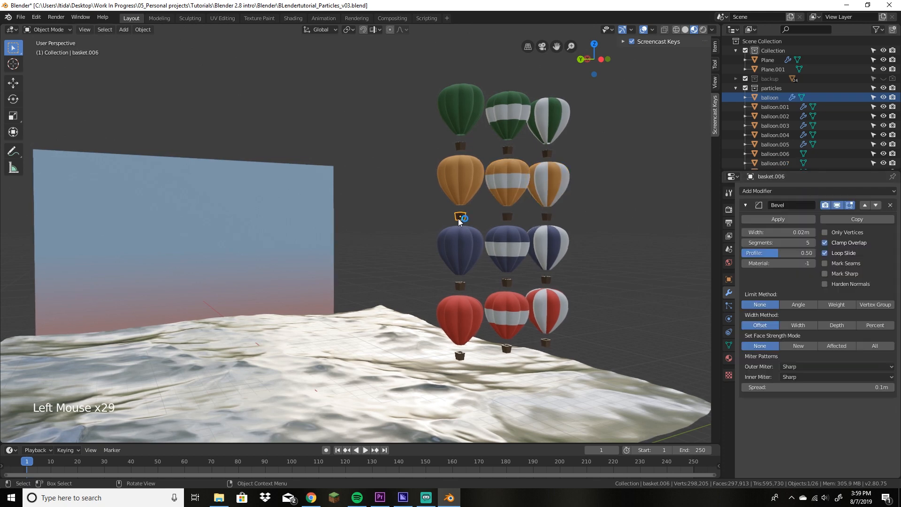
left_click(778, 220)
left_click(508, 217)
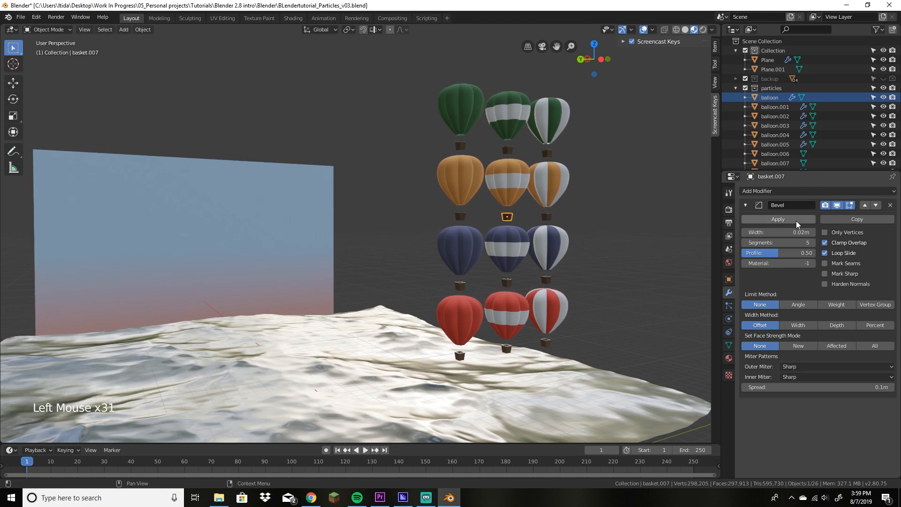
left_click(775, 219)
left_click(547, 217)
left_click(772, 219)
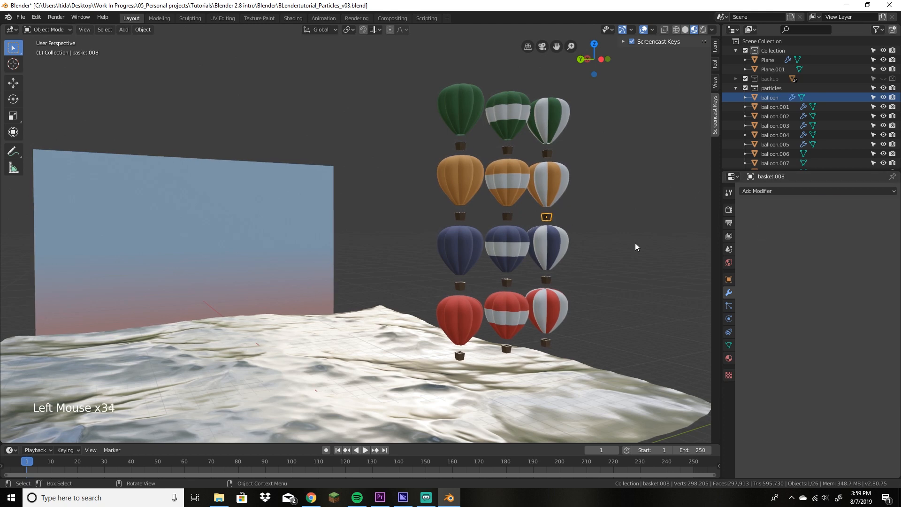
Step: Apply the Subdivision and Solidify modifiers on each of the three blue balloons
left_click(464, 249)
left_click(761, 219)
left_click(761, 219)
left_click(513, 247)
left_click(761, 219)
left_click(548, 246)
left_click(760, 220)
Step: Apply the Subdivision and Solidify modifiers on each of the three red balloons
left_click(460, 314)
left_click(760, 219)
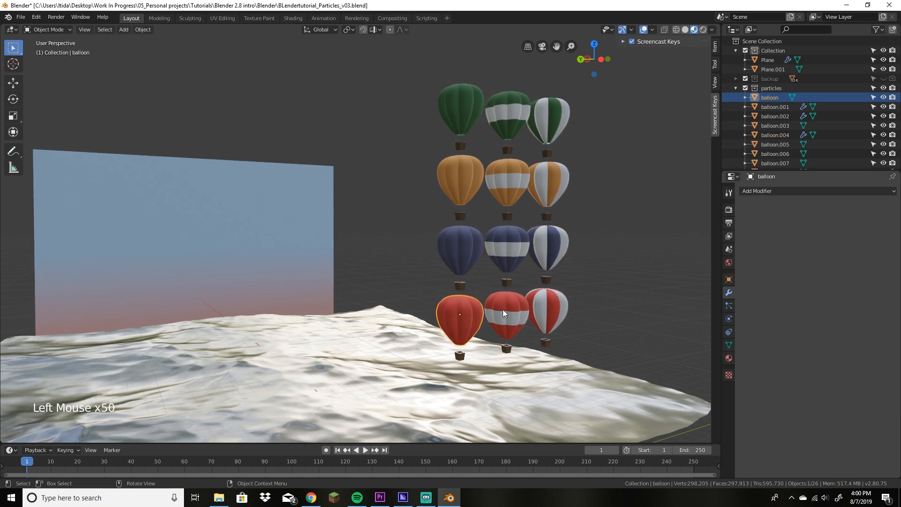
left_click(504, 312)
left_click(760, 219)
left_click(547, 312)
left_click(760, 219)
Step: Apply the Bevel modifier on each of the three baskets beneath the red balloons
left_click(460, 356)
left_click(506, 350)
left_click(546, 347)
left_click(761, 219)
Step: Apply the Bevel modifier on each of the three baskets beneath the blue balloons
left_click(546, 280)
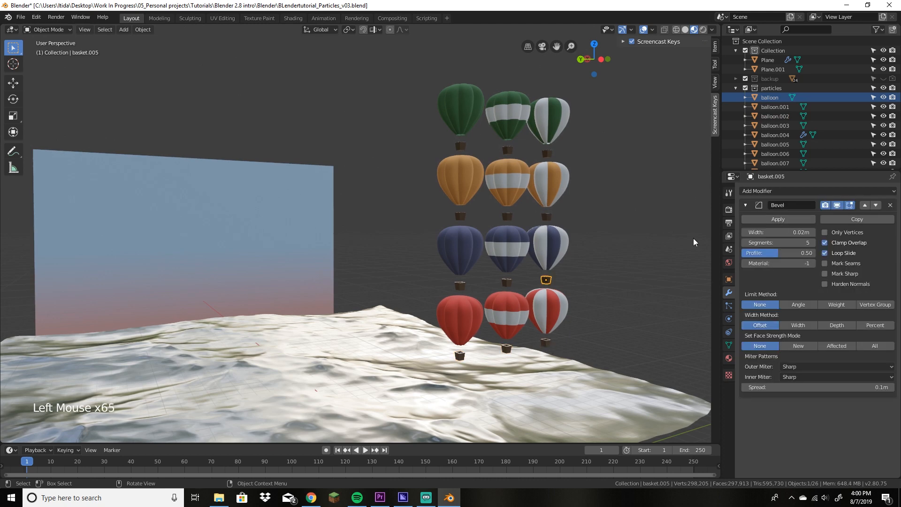
left_click(760, 219)
left_click(507, 282)
left_click(761, 219)
left_click(460, 286)
left_click(761, 219)
Step: Select balloons and baskets across the rows one by one to check for modifiers that are still unapplied
left_click(547, 153)
left_click(508, 115)
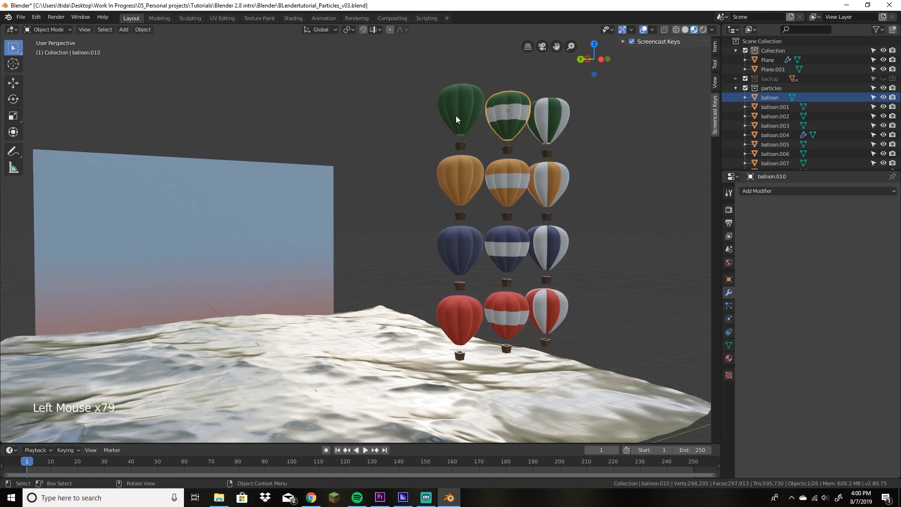
left_click(507, 182)
left_click(507, 249)
left_click(507, 315)
left_click(545, 344)
left_click(507, 349)
left_click(461, 358)
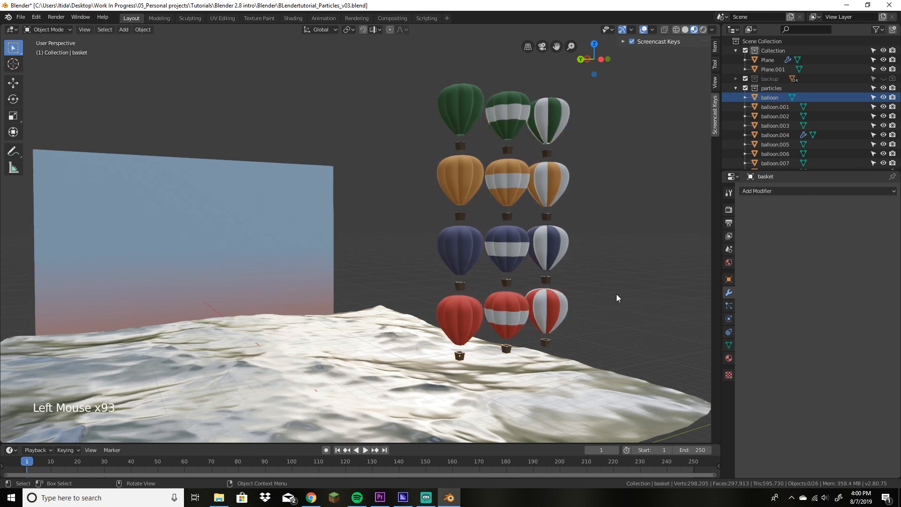
Step: Try to join the green balloon with vertical white stripes and its basket into one object, then deselect everything
left_click(591, 281)
left_click_drag(430, 47, 465, 148)
left_click(503, 135)
left_click(462, 148)
left_click(470, 101, "shift")
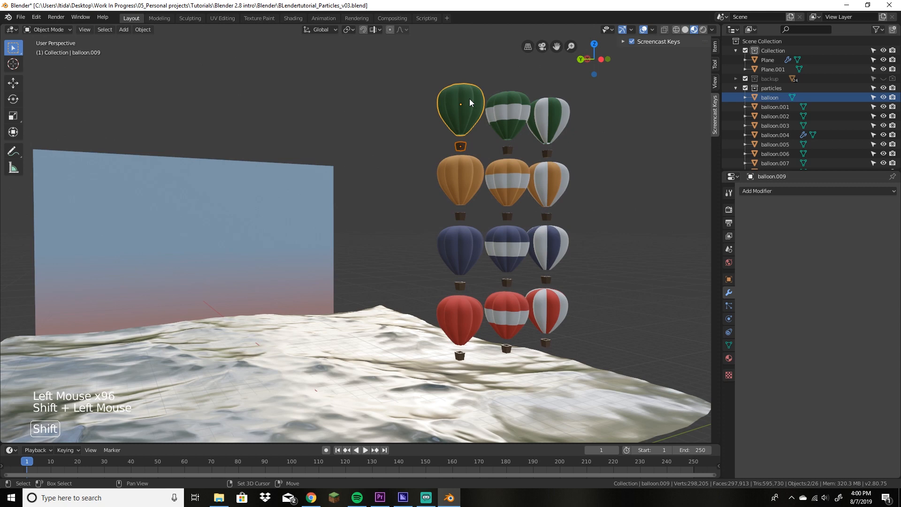
left_click(563, 120)
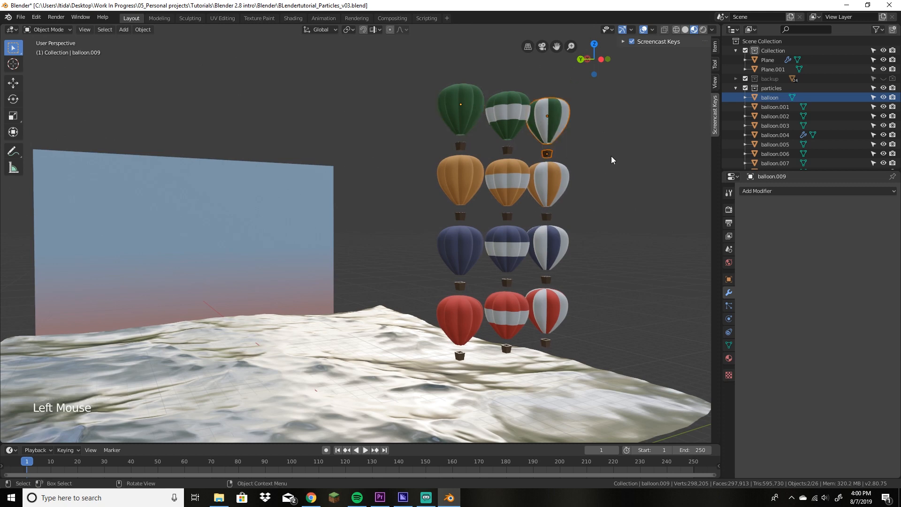
key("ctrl+j")
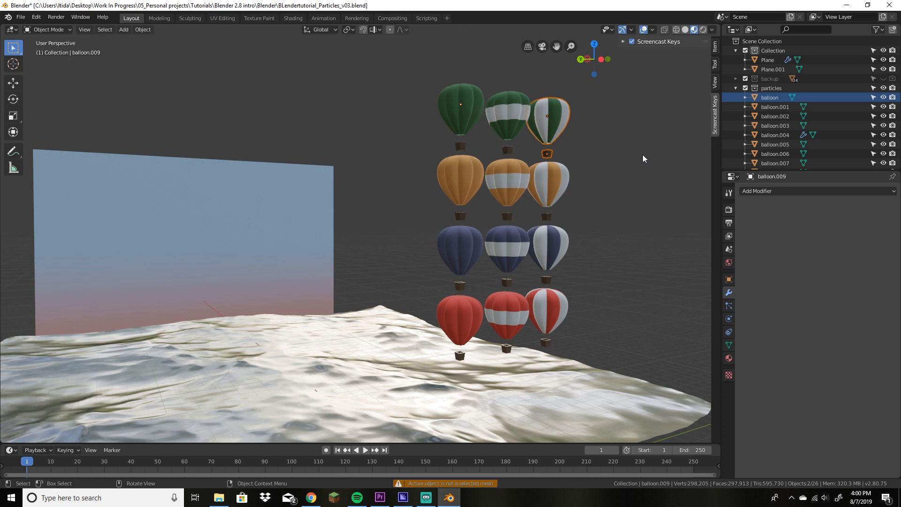
left_click(632, 151)
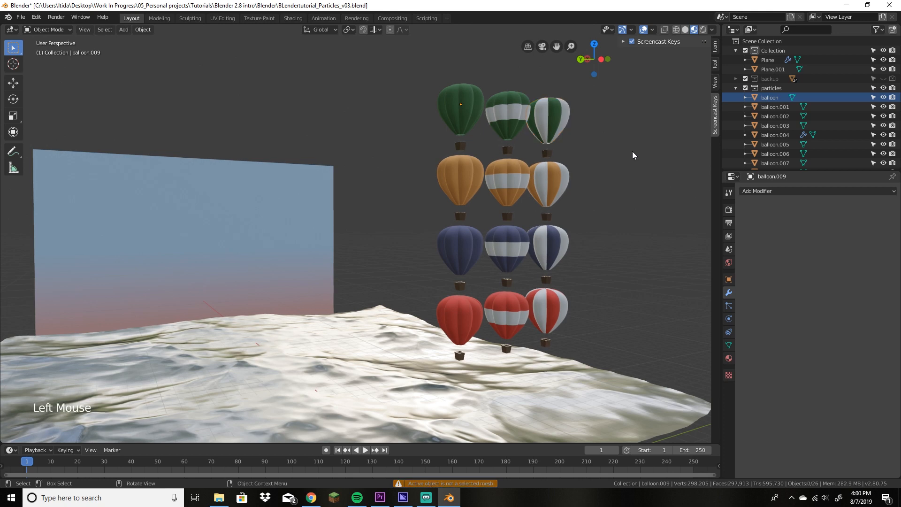
left_click(463, 148)
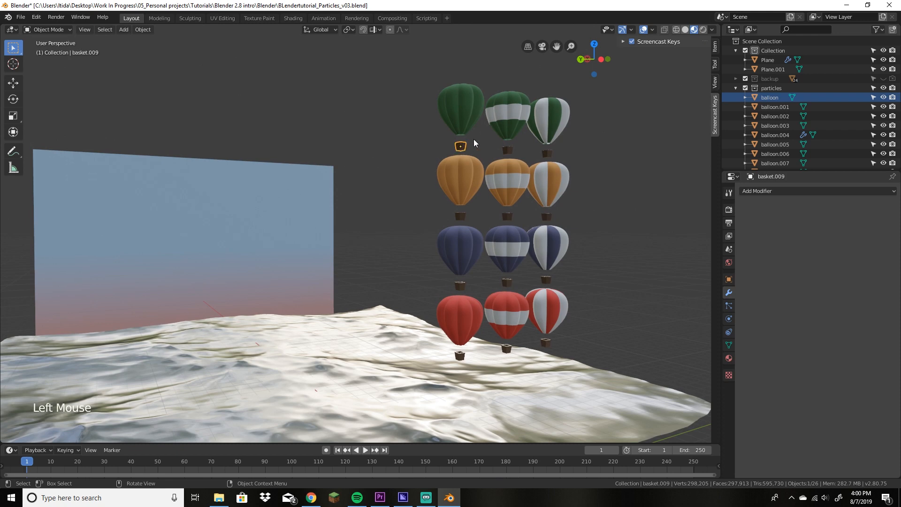
left_click(463, 121)
left_click(601, 125)
left_click_drag(622, 105, 595, 149)
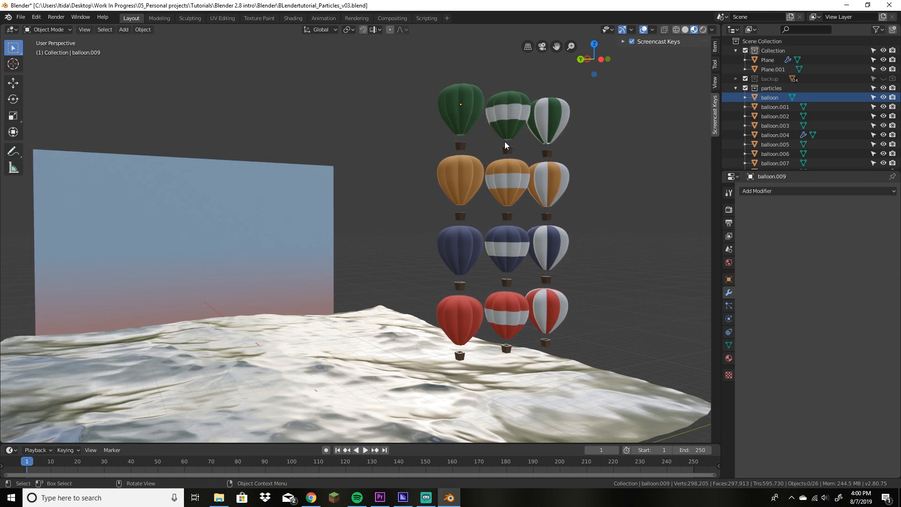
Step: Join each of the three green balloons with its basket into a single object
left_click(464, 123)
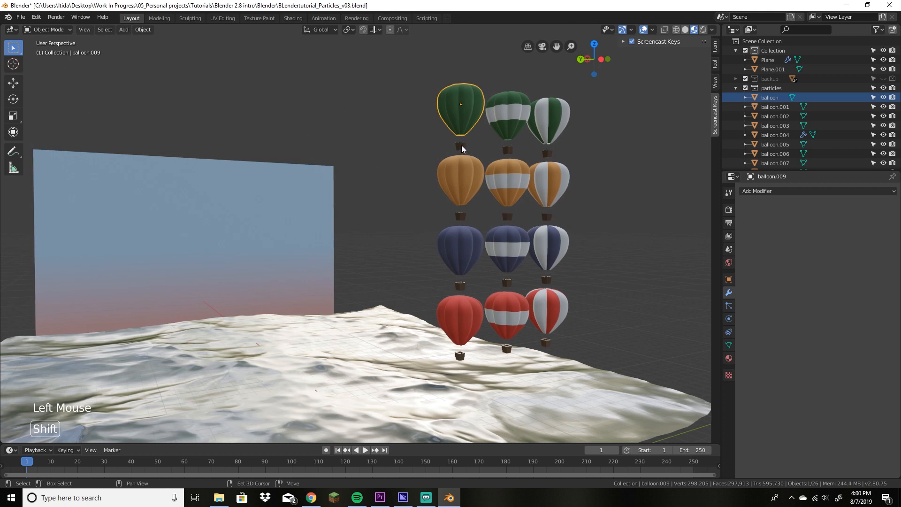
left_click(460, 147)
left_click(472, 120, "shift")
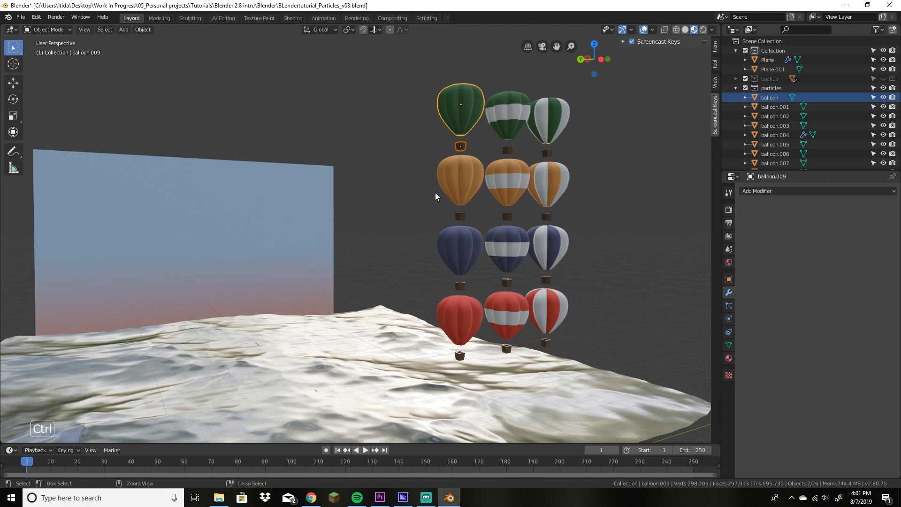
key("ctrl+j")
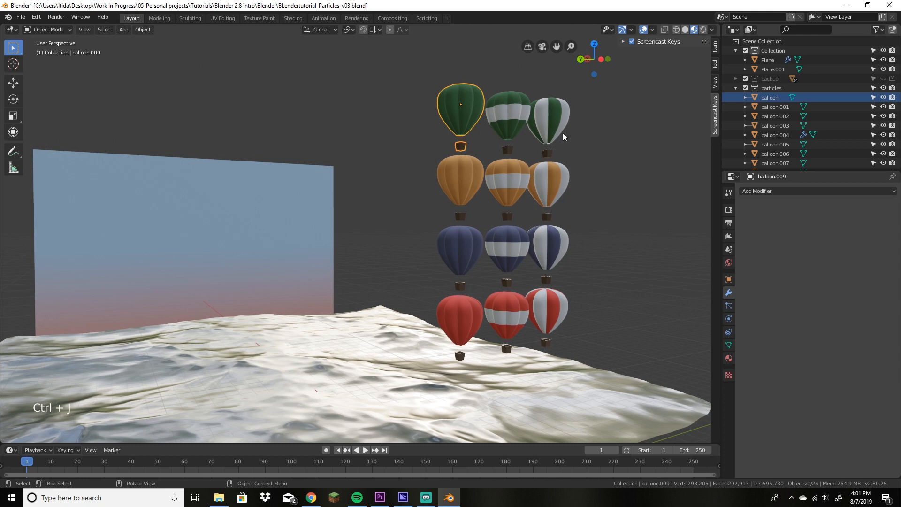
left_click(519, 133)
left_click(511, 150, "shift")
key("ctrl+j")
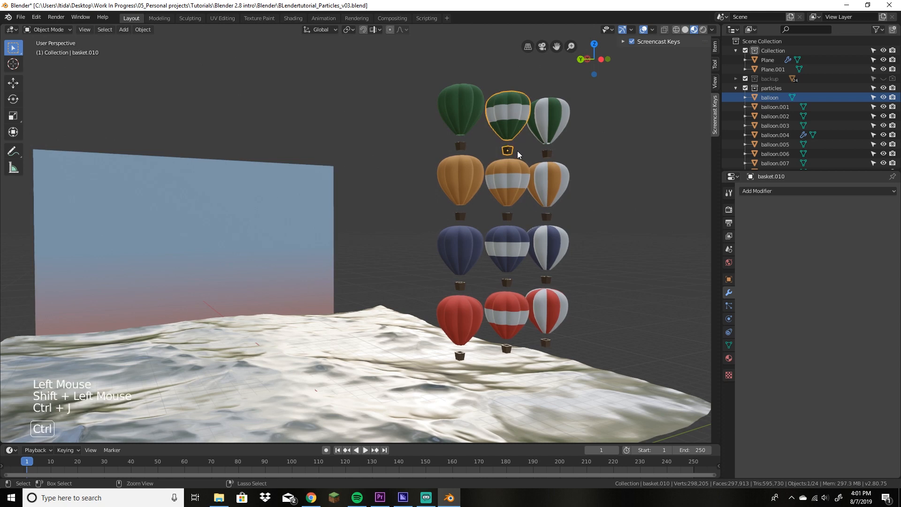
left_click(542, 131)
left_click(547, 154, "shift")
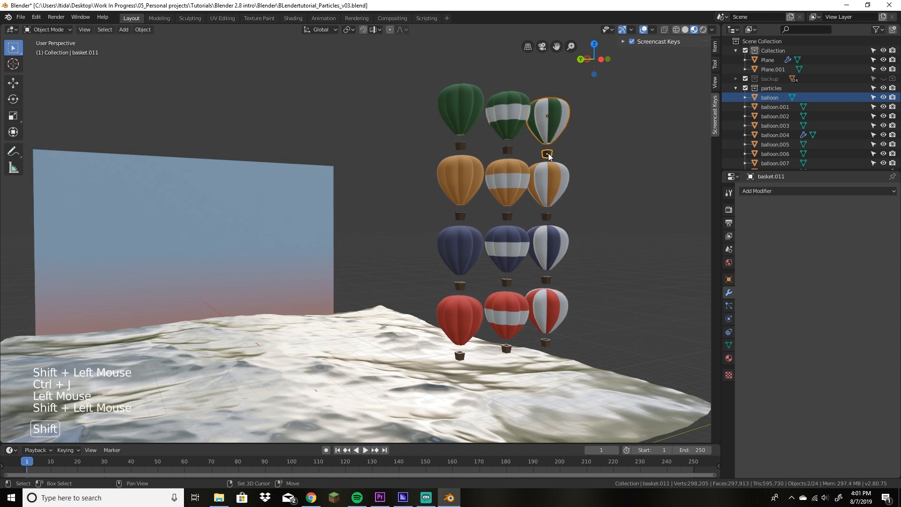
key("ctrl+j")
Step: Join each of the three orange balloons with its basket, keeping the balloon as the active object
left_click(460, 216)
left_click(466, 181, "shift")
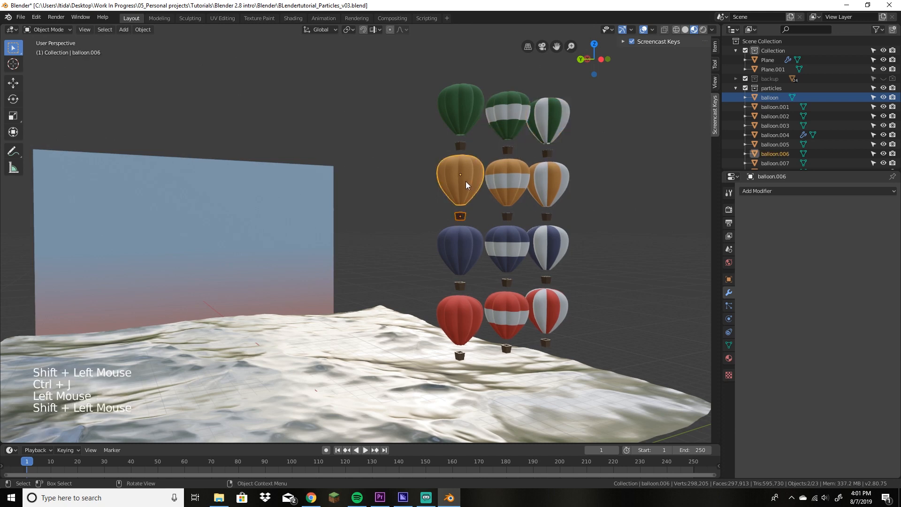
key("ctrl+j")
left_click(507, 216)
left_click(523, 181, "shift")
key("ctrl+j")
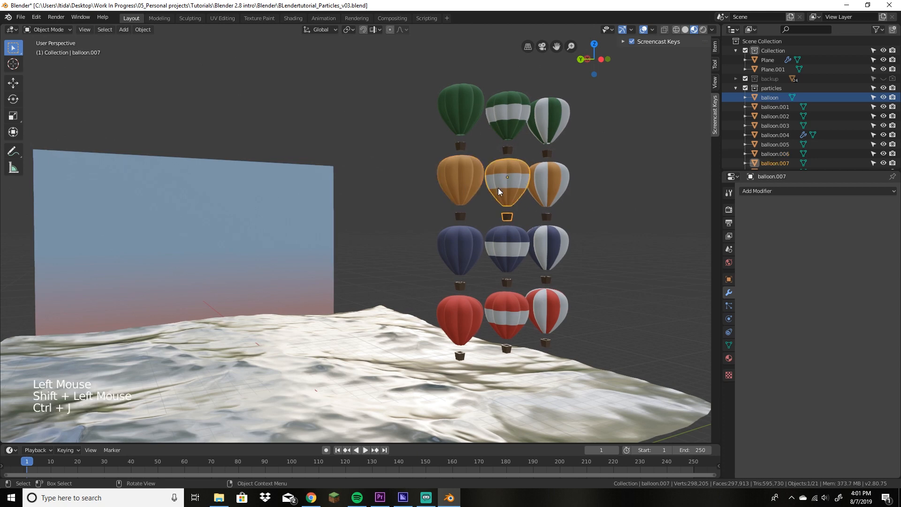
left_click(546, 217)
left_click(548, 184, "shift")
key("ctrl+j")
Step: Join each of the three blue balloons with the basket beneath it into a single object
left_click(460, 285)
left_click(467, 257, "shift")
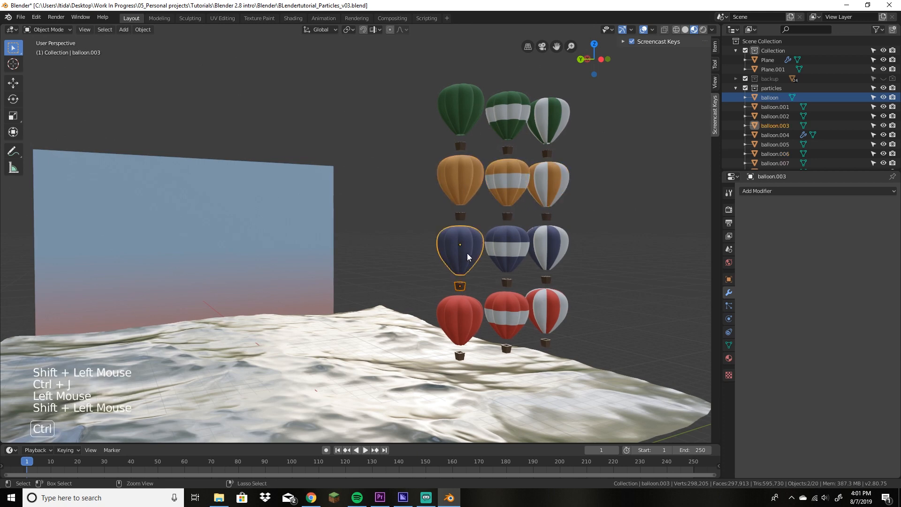
key("ctrl+j")
left_click(507, 282)
left_click(503, 253, "shift")
key("ctrl+j")
left_click(546, 279)
left_click(549, 249, "shift")
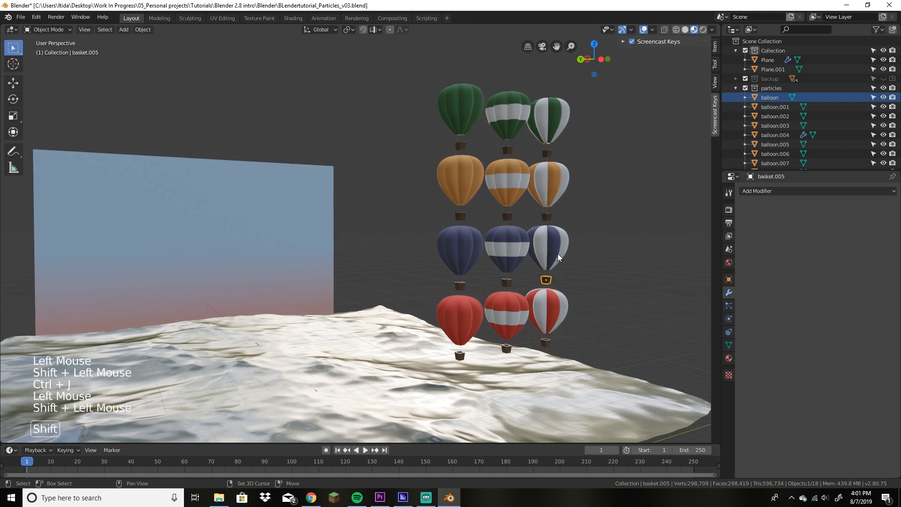
key("ctrl+j")
Step: Join the solid red balloon with its basket, keeping the balloon as the active object
left_click(460, 356)
left_click(466, 321, "shift")
key("ctrl+j")
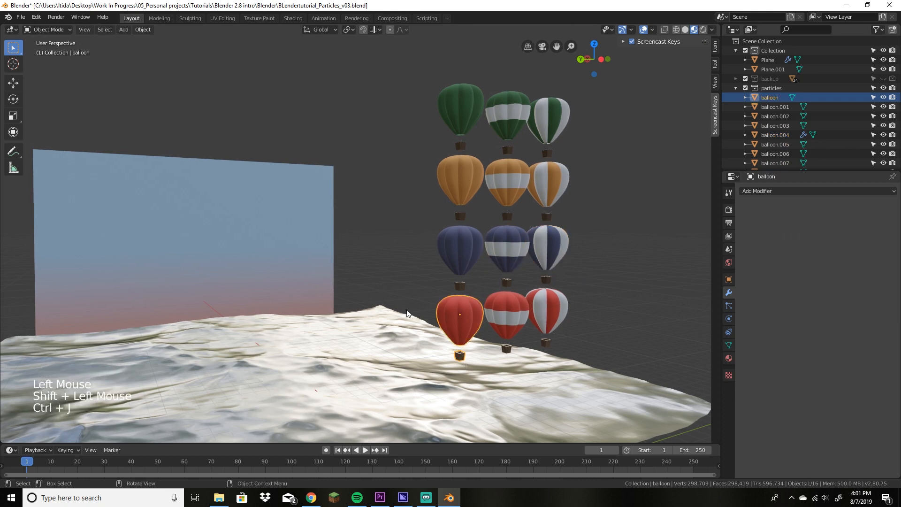
Step: Join the basket and envelope into one object for both the horizontally striped and the vertically striped red balloon
left_click(507, 350)
left_click(508, 331, "shift")
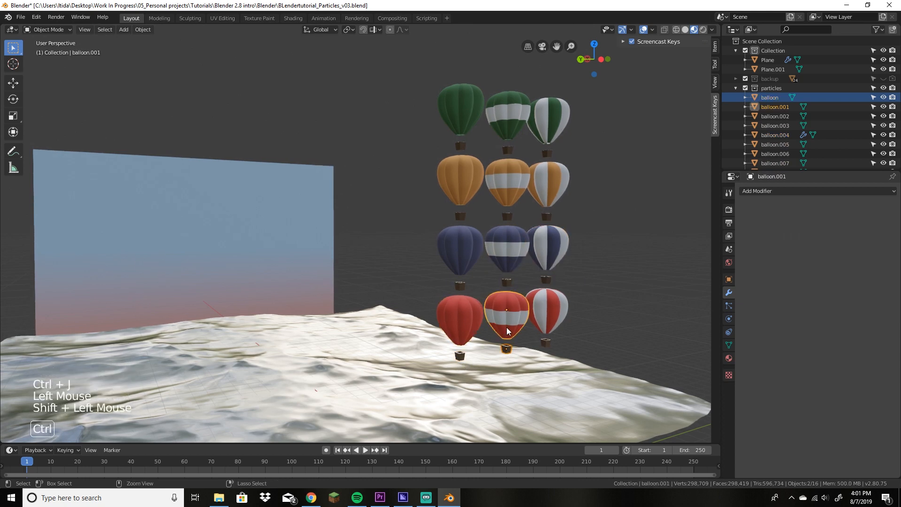
key("ctrl+j")
left_click(546, 346)
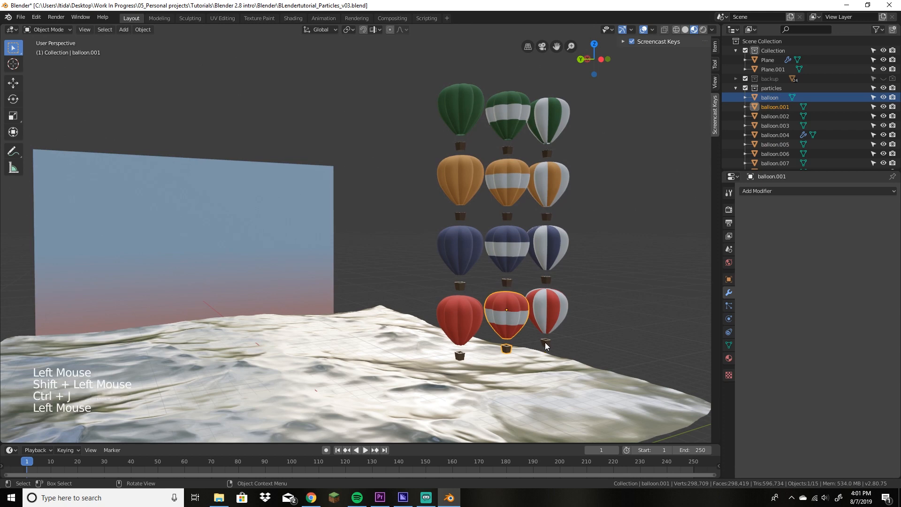
left_click(558, 322, "shift")
key("ctrl+j")
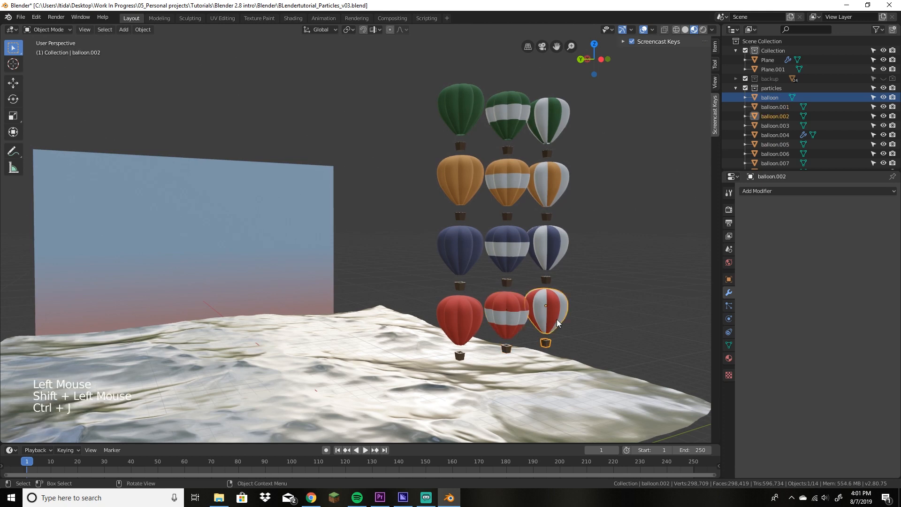
left_click(557, 322)
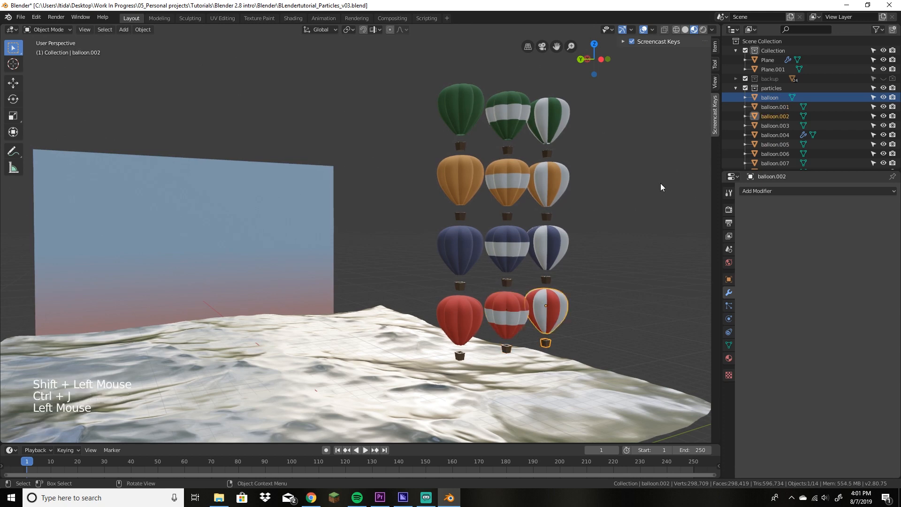
Step: Collapse the particles collection in the outliner and deselect all objects
left_click(736, 88)
left_click(736, 88)
left_click(736, 88)
left_click(633, 250)
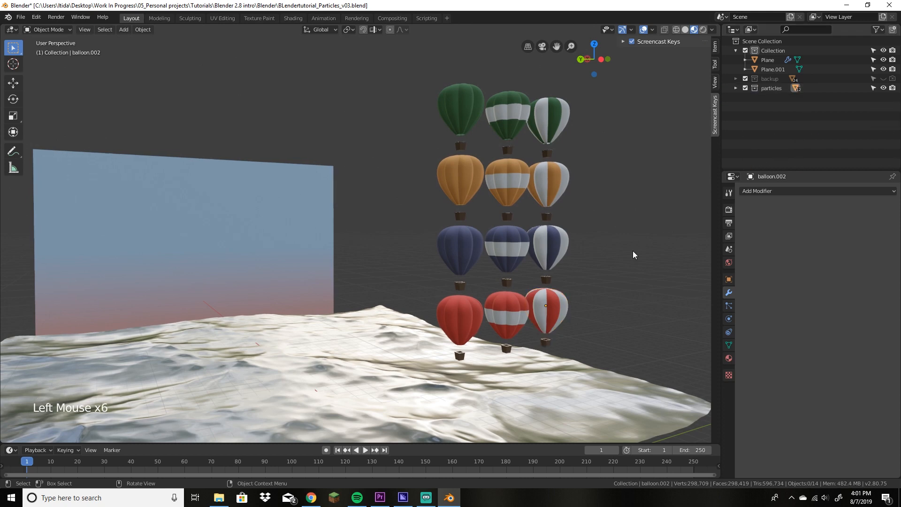
Step: Examine the layout of the ocean plane, sky backdrop and balloons from several angles and distances
middle_click_drag(633, 251, 622, 299)
scroll(618, 297, "down", 11)
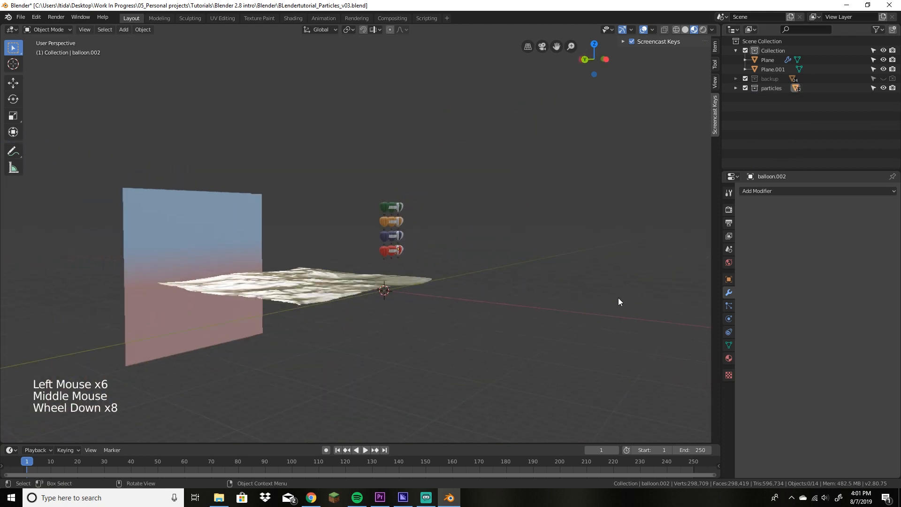
scroll(618, 298, "up", 6)
scroll(523, 245, "up", 1)
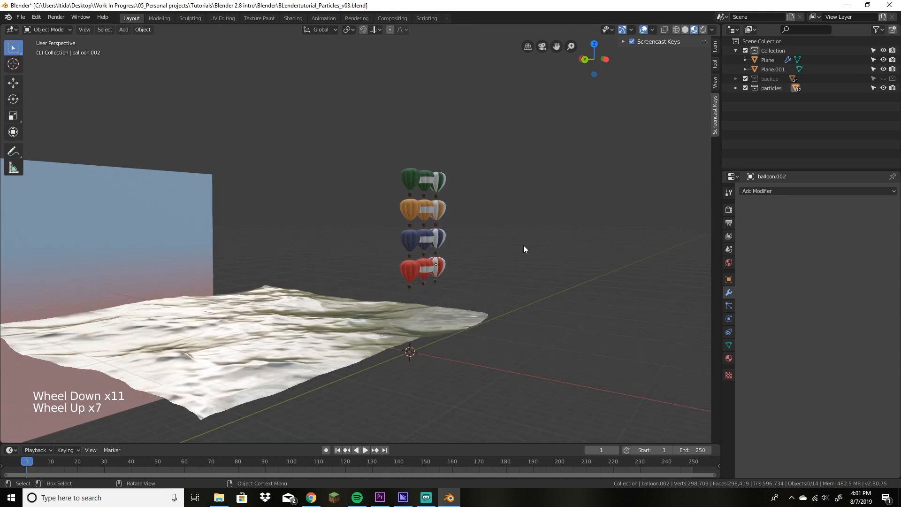
middle_click_drag(523, 245, 464, 246)
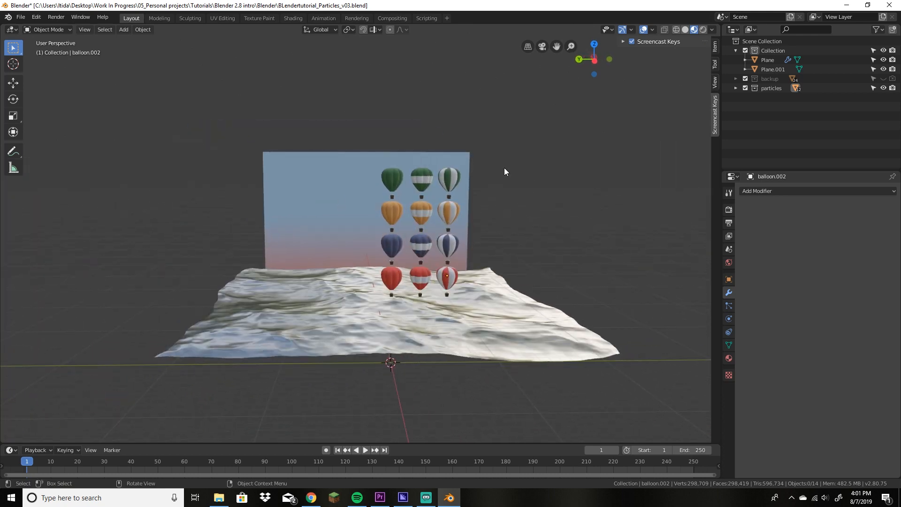
middle_click_drag(505, 171, 535, 189)
scroll(534, 187, "down", 8)
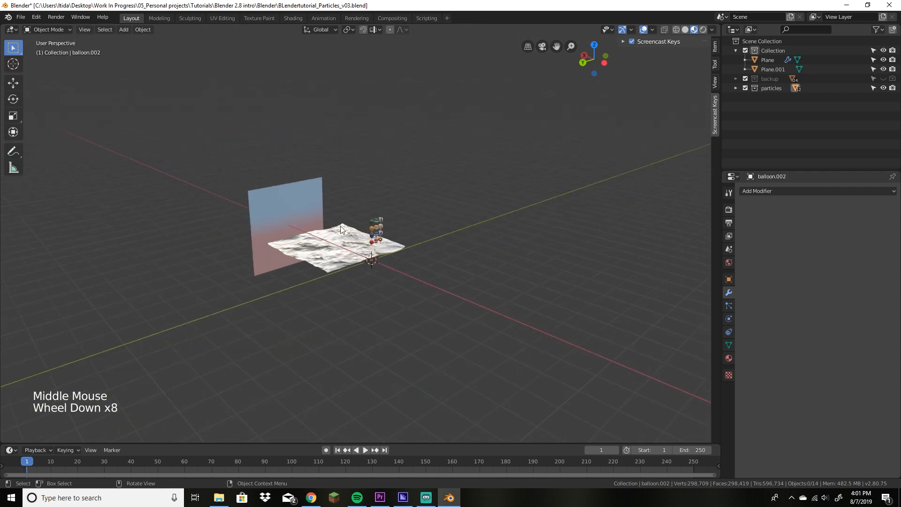
left_click(339, 243)
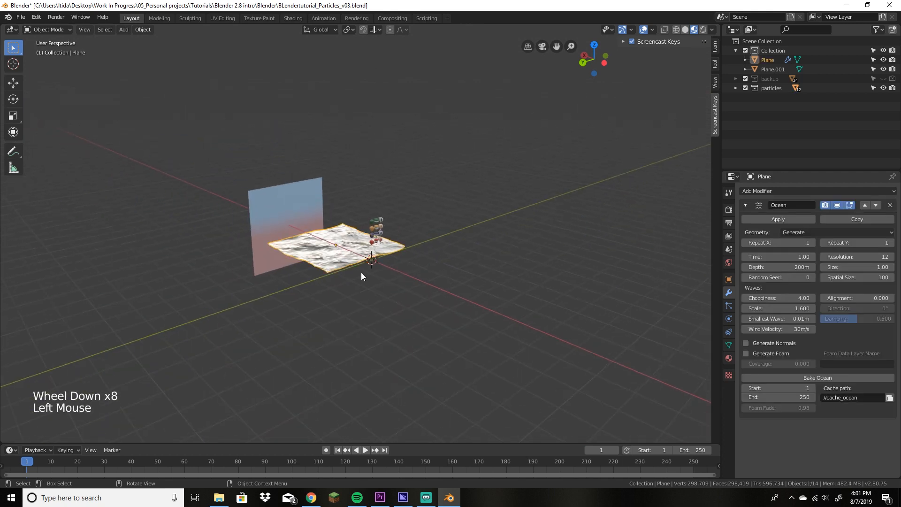
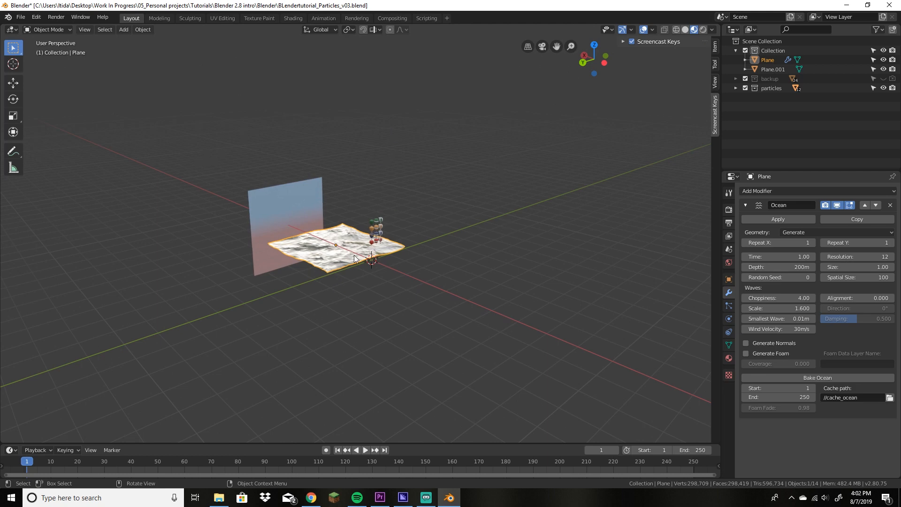
scroll(322, 250, "up", 9)
scroll(319, 269, "down", 3)
scroll(322, 272, "up", 1)
scroll(322, 272, "down", 3)
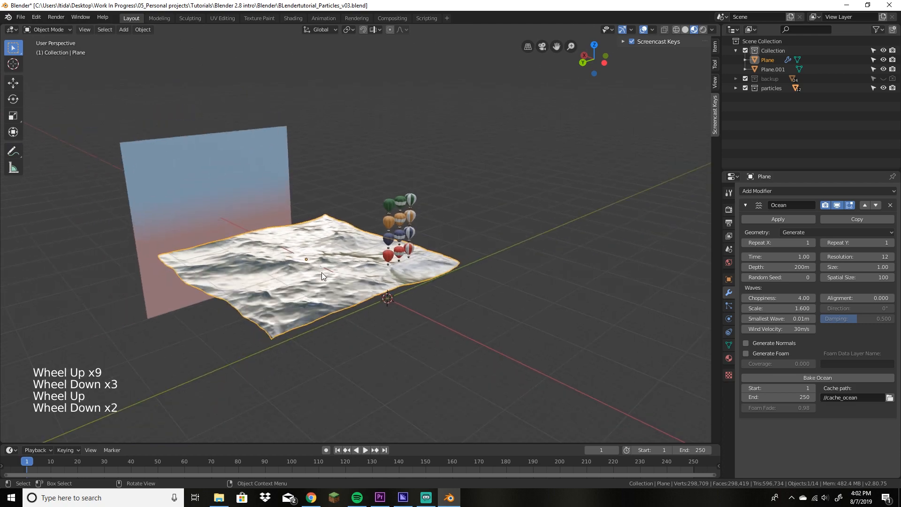
scroll(317, 267, "down", 4)
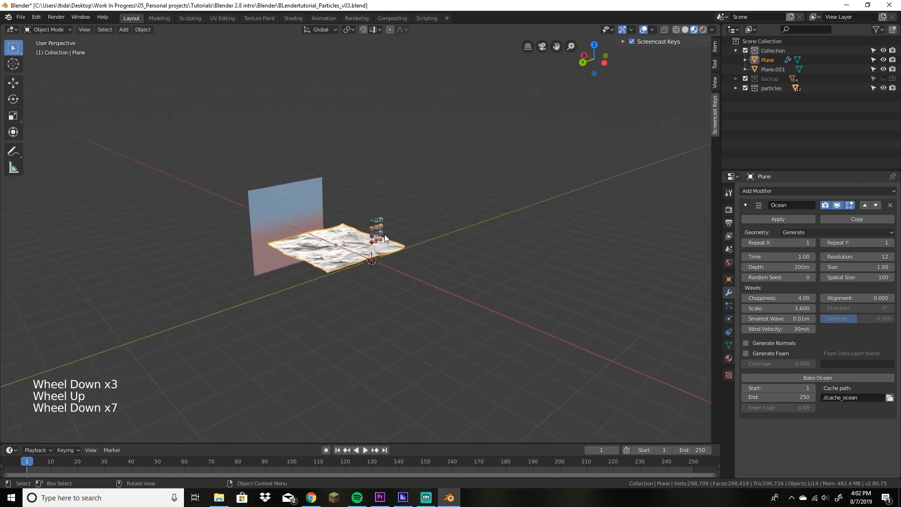
scroll(394, 235, "up", 9)
Step: Select all twelve balloons and move them along the X axis, away from the ocean and backdrop
middle_click_drag(477, 257, 559, 140)
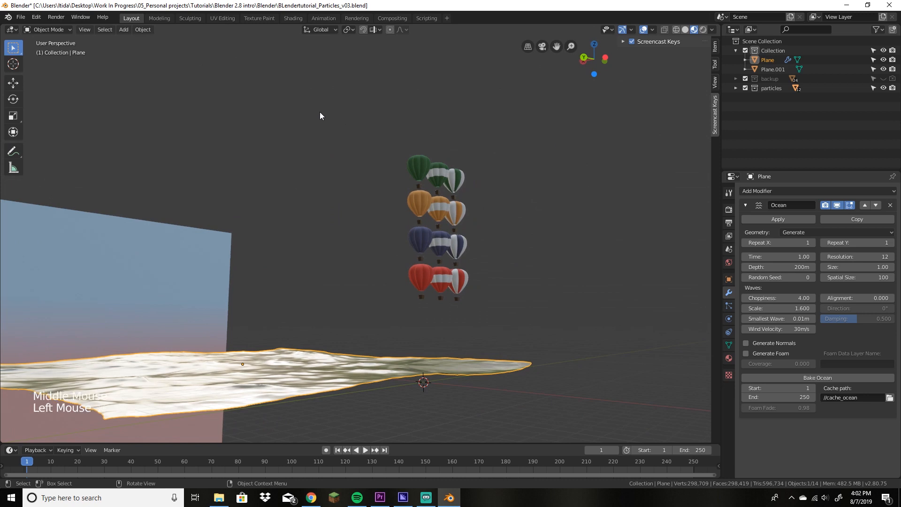
left_click_drag(319, 111, 531, 330)
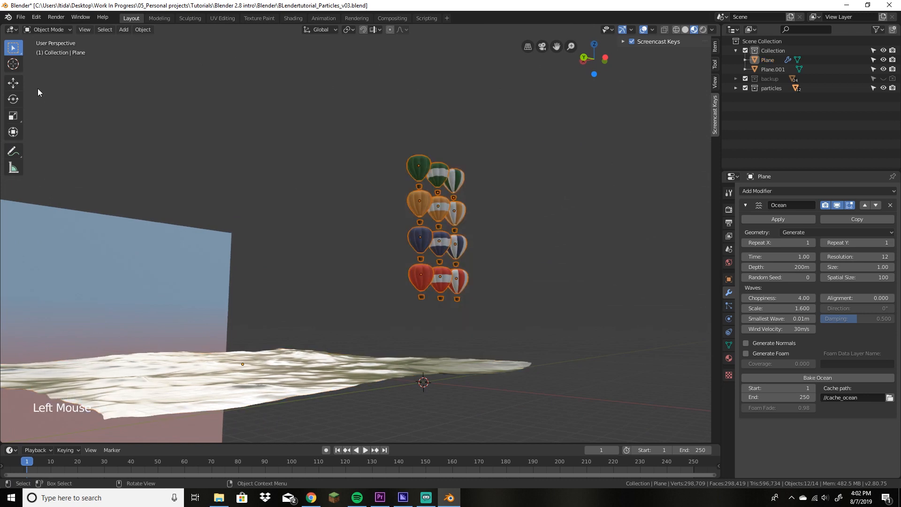
left_click(13, 83)
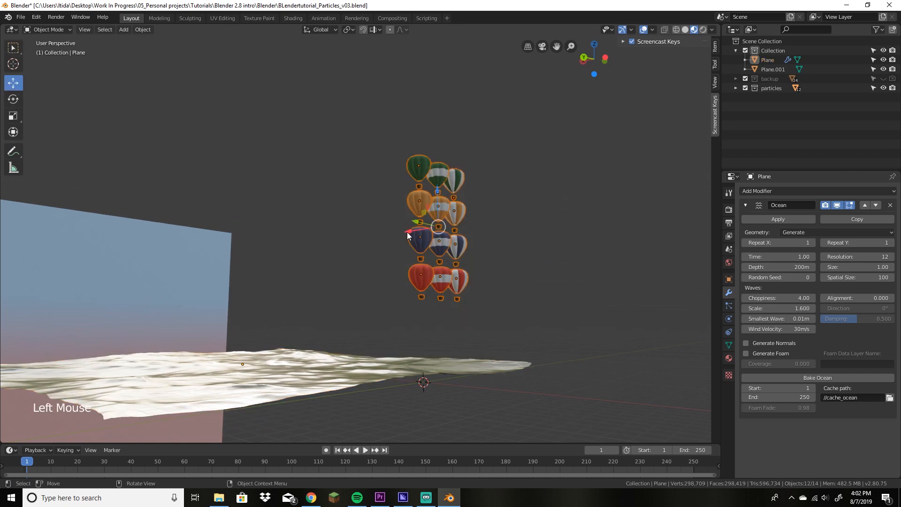
left_click_drag(407, 234, 402, 272)
Step: Add a camera at the 3D cursor near the ocean plane's front edge
middle_click_drag(465, 201, 438, 241)
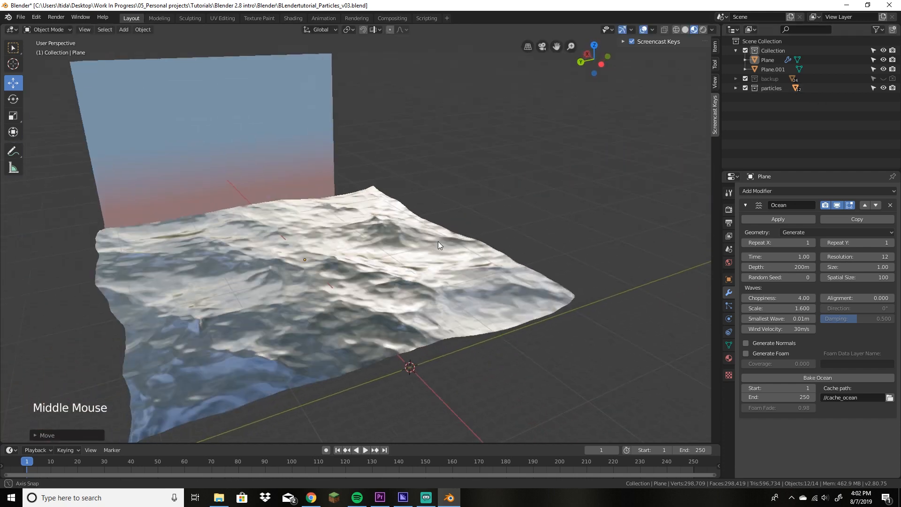
scroll(432, 230, "down", 2)
scroll(436, 289, "up", 2)
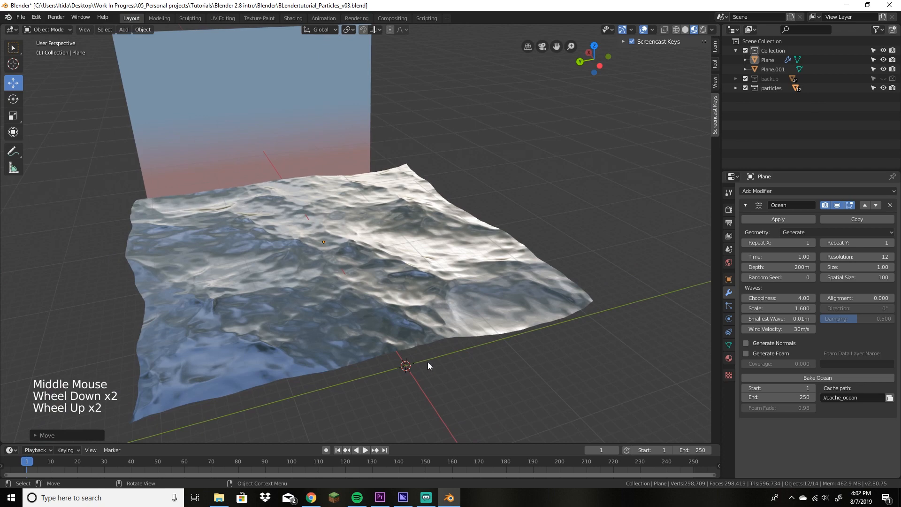
key("shift+a")
mouse_move(402, 241)
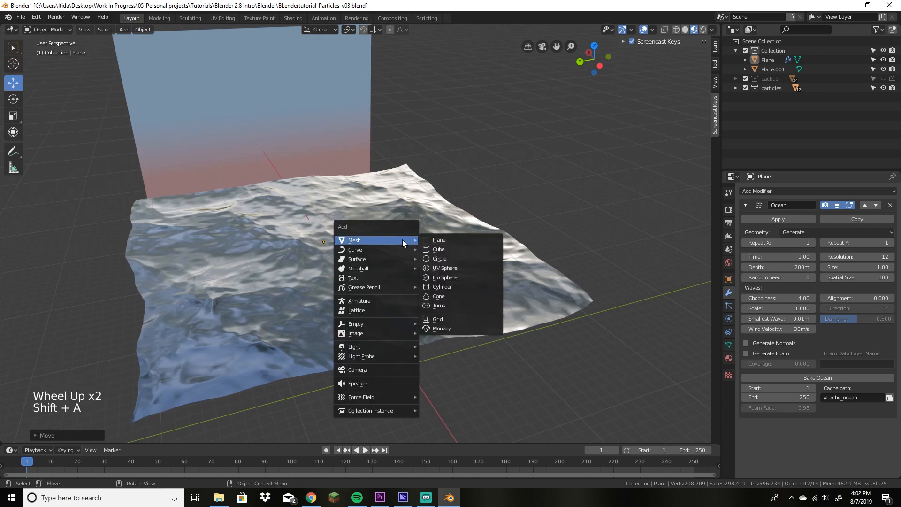
left_click(379, 370)
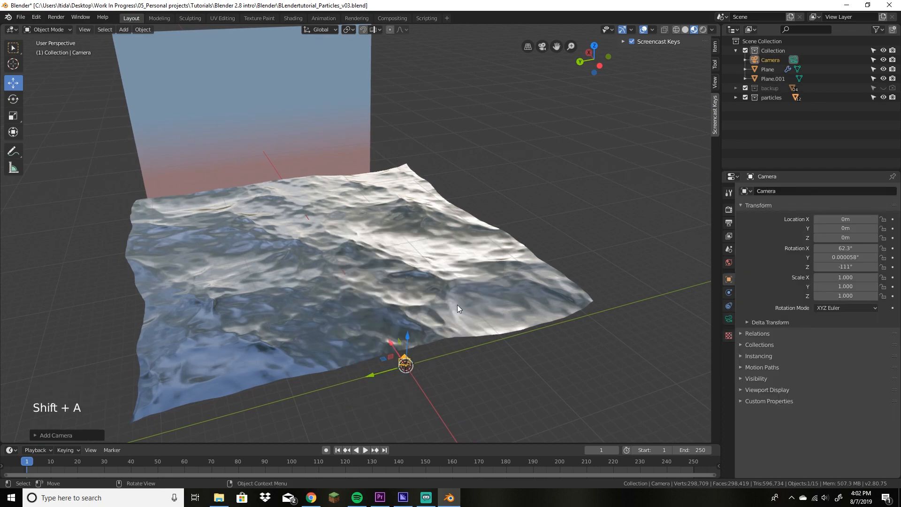
Step: Fly the camera to about X -21 m and Z 5.2 m, facing the ocean and sky backdrop
key("KP_0")
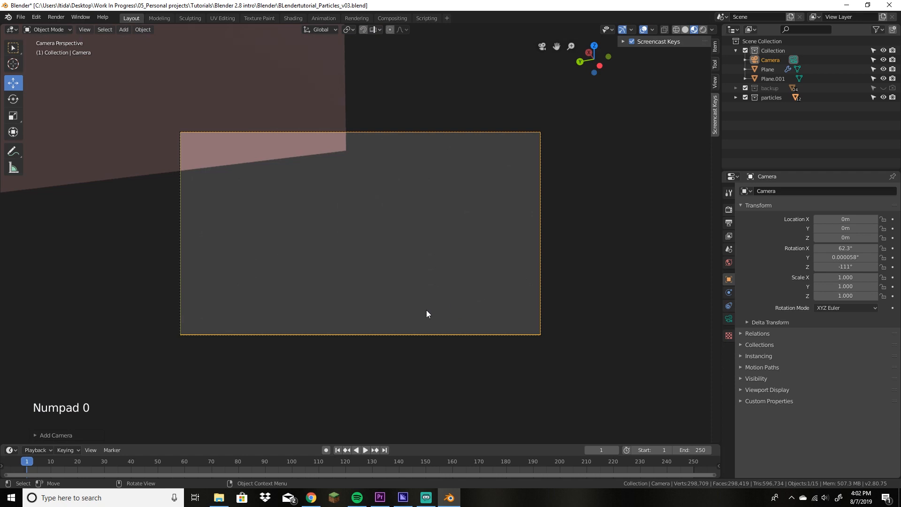
key("shift")
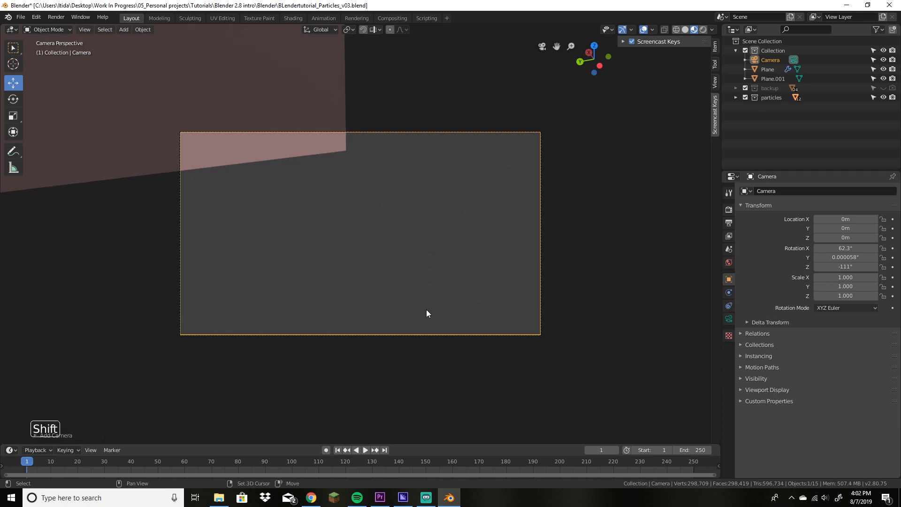
key("shift+grave")
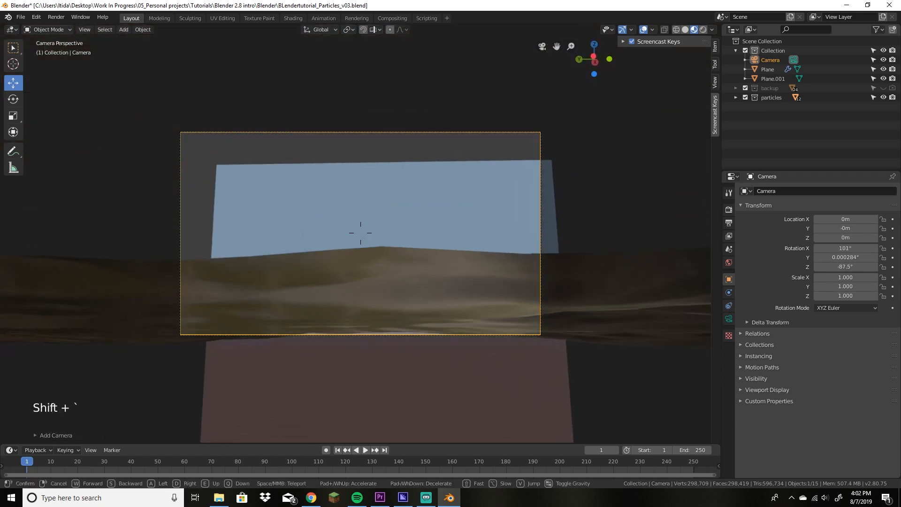
key("e")
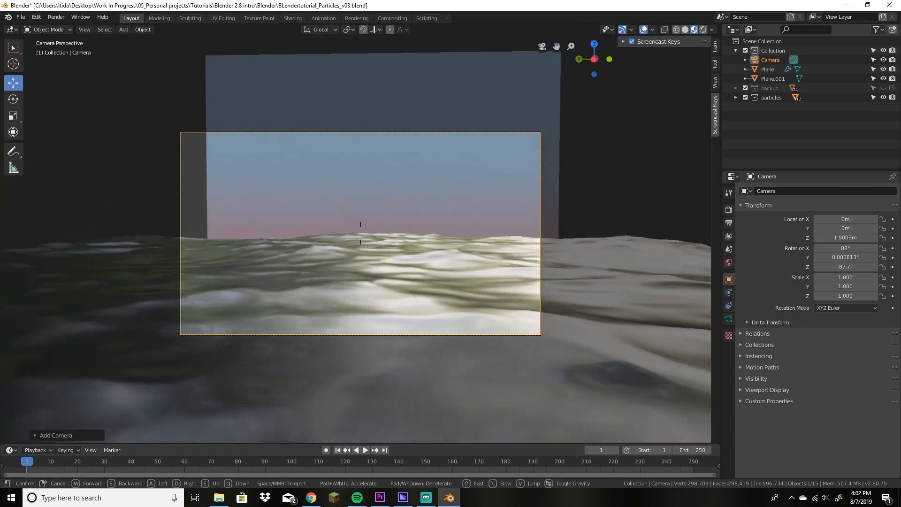
key("e")
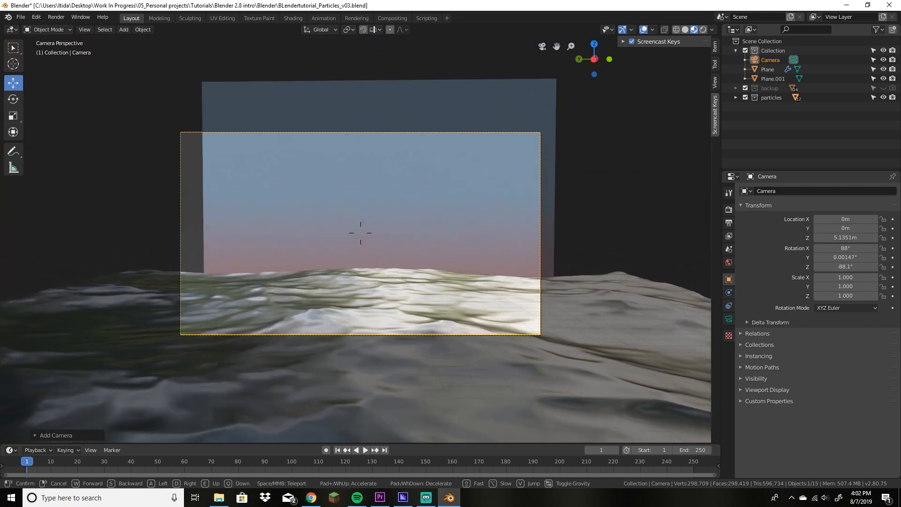
key("s")
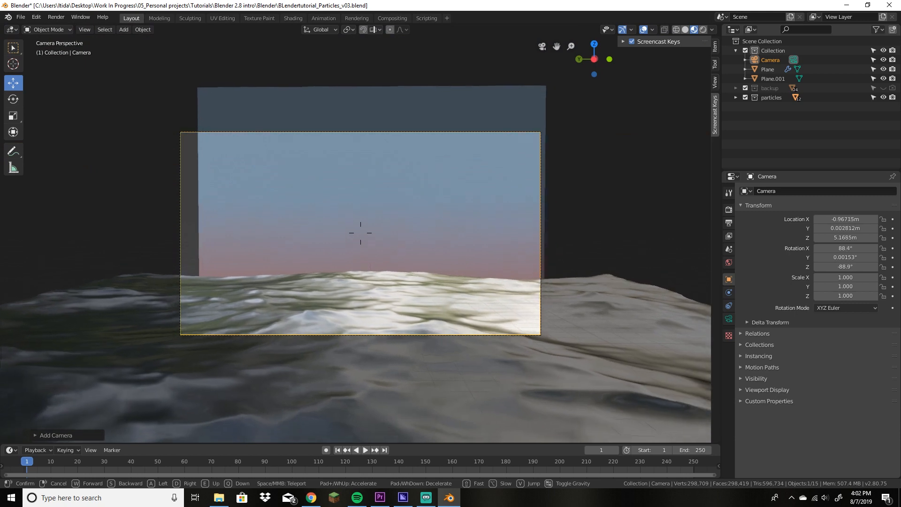
key("shift+s")
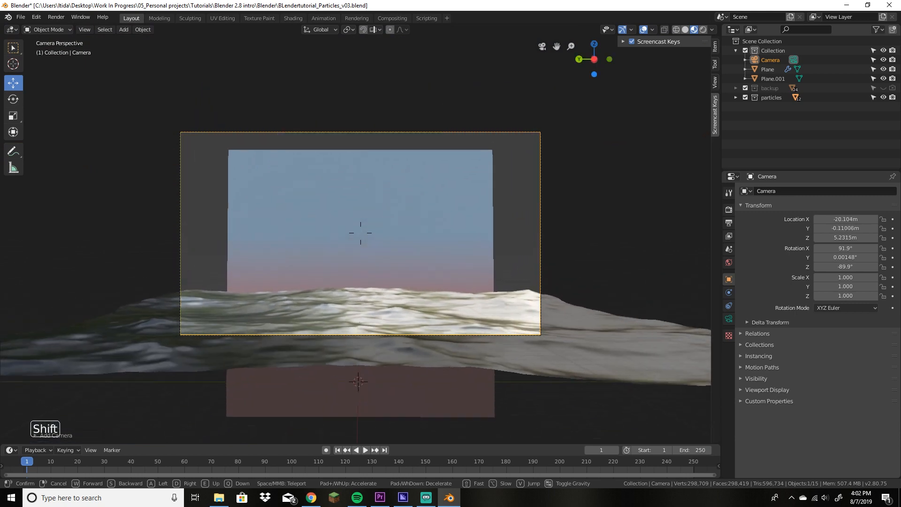
left_click(361, 233)
Step: Set the Ocean modifier's Repeat X and Repeat Y to 2 on the ocean plane
middle_click_drag(422, 251, 475, 260)
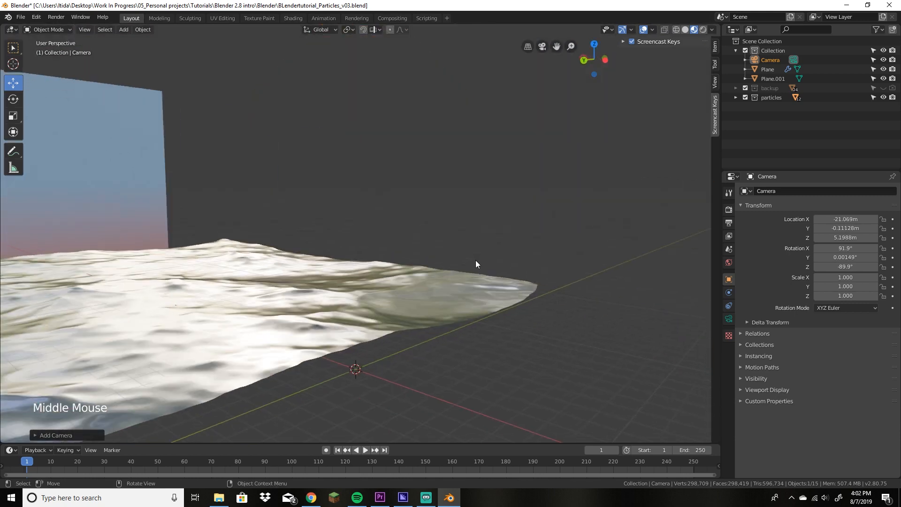
scroll(466, 263, "down", 6)
scroll(467, 263, "down", 4)
left_click(339, 242)
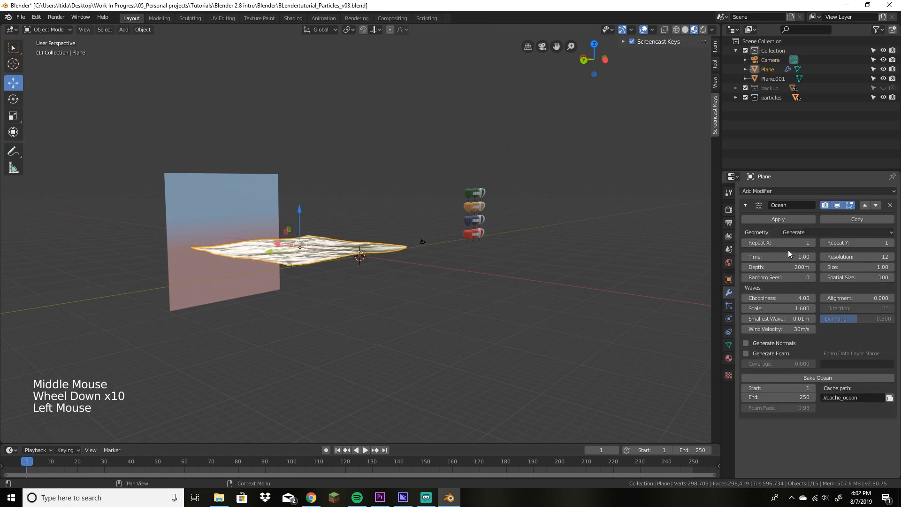
left_click(814, 243)
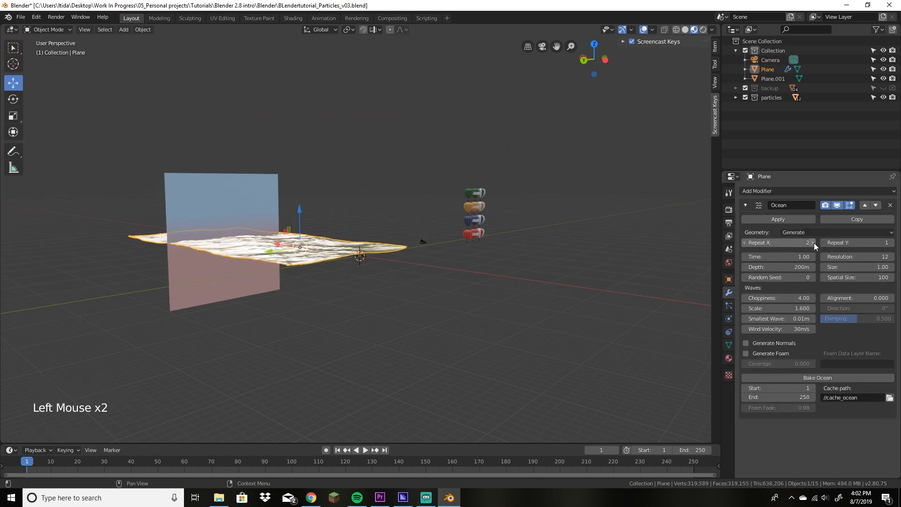
left_click(892, 242)
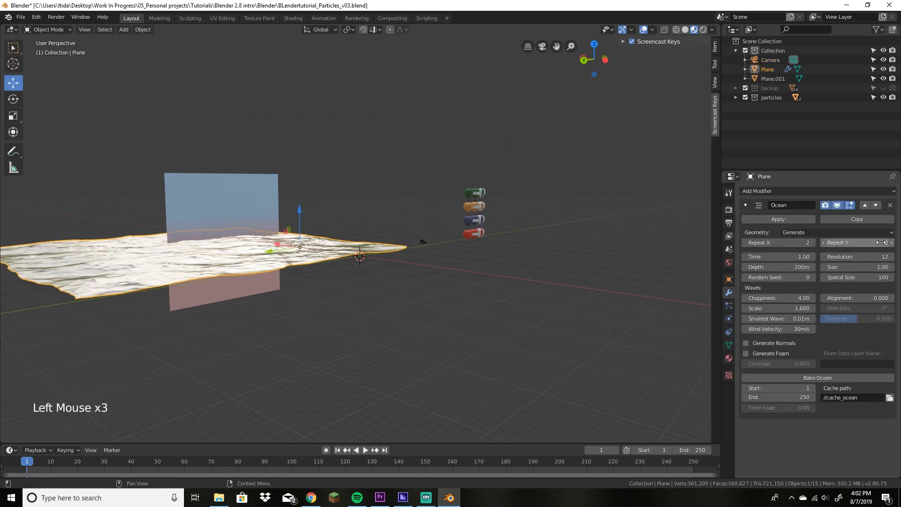
Step: Extend the ocean further by raising Repeat X to 6 and Repeat Y to 3
middle_click_drag(423, 256, 457, 205)
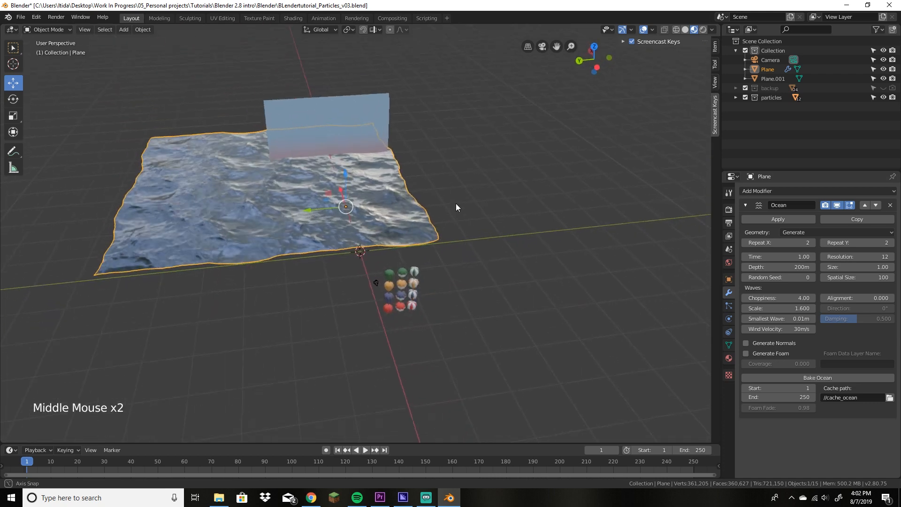
left_click(811, 243)
left_click(811, 243)
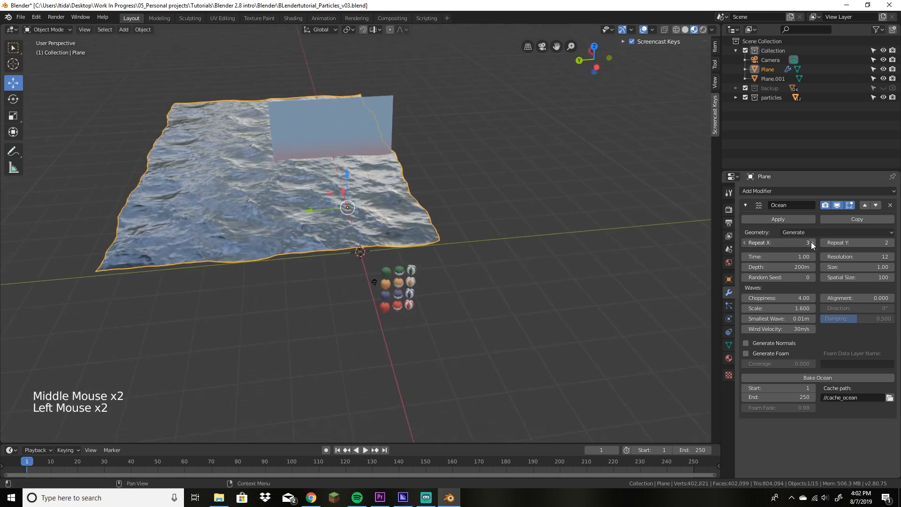
left_click(812, 242)
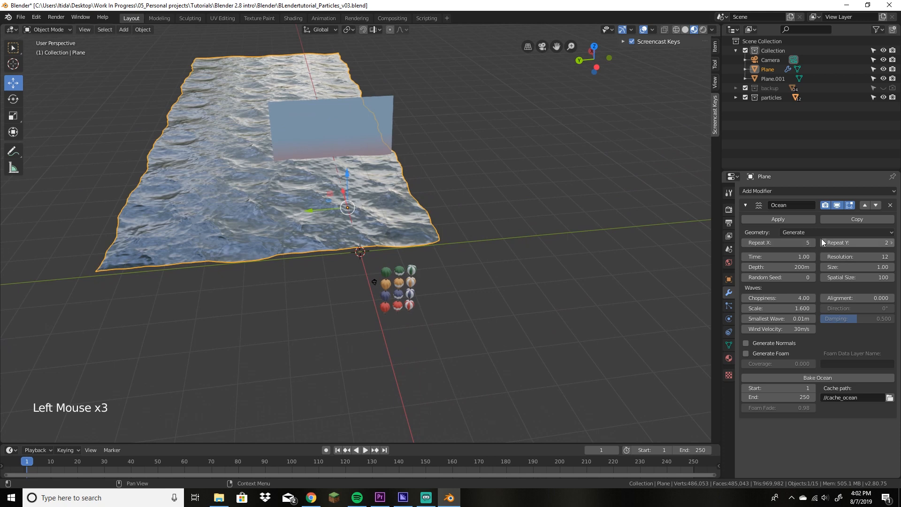
left_click(811, 242)
left_click(891, 243)
left_click(891, 243)
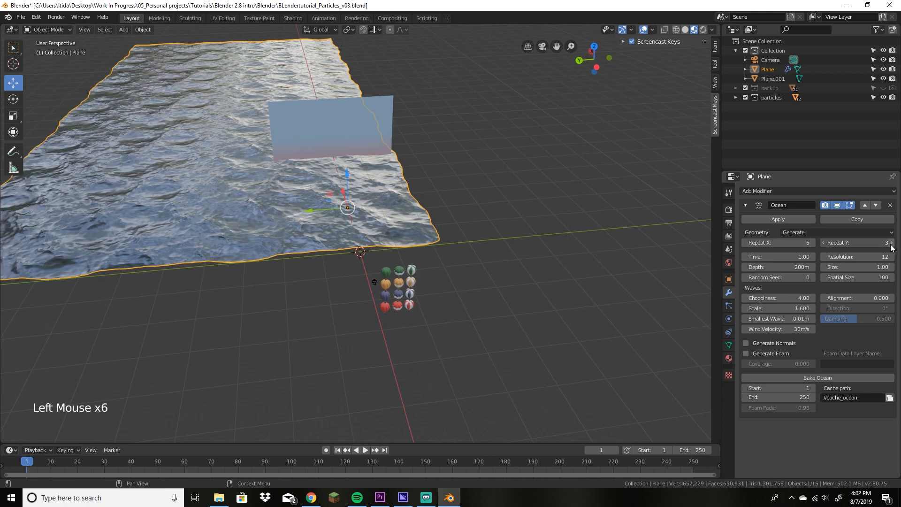
Step: Raise the Ocean modifier's Repeat Y to 5 and shift the ocean plane along Y to span the camera view
left_click(405, 234)
key("KP_0")
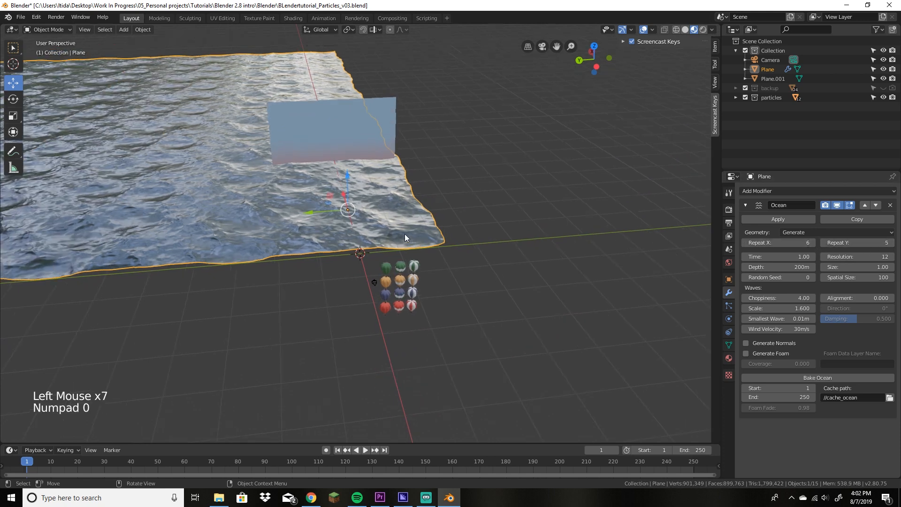
left_click_drag(327, 308, 377, 339)
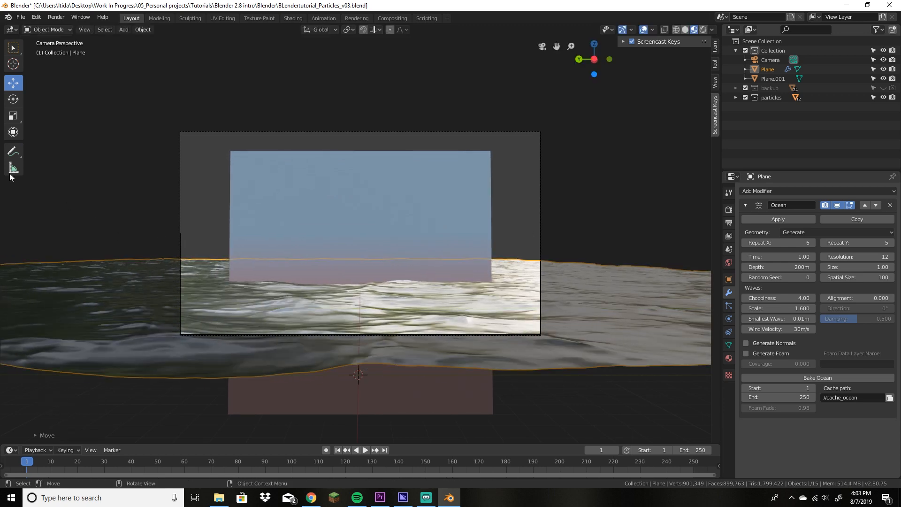
key("g")
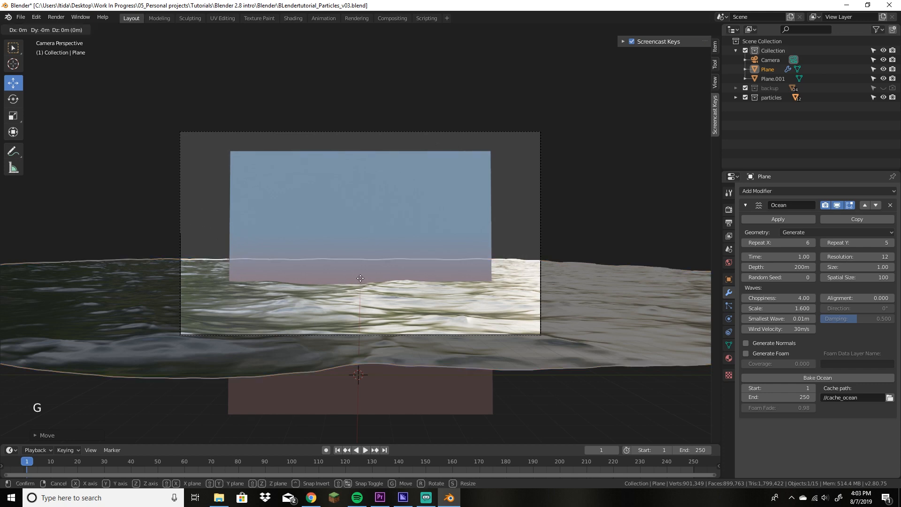
key("y")
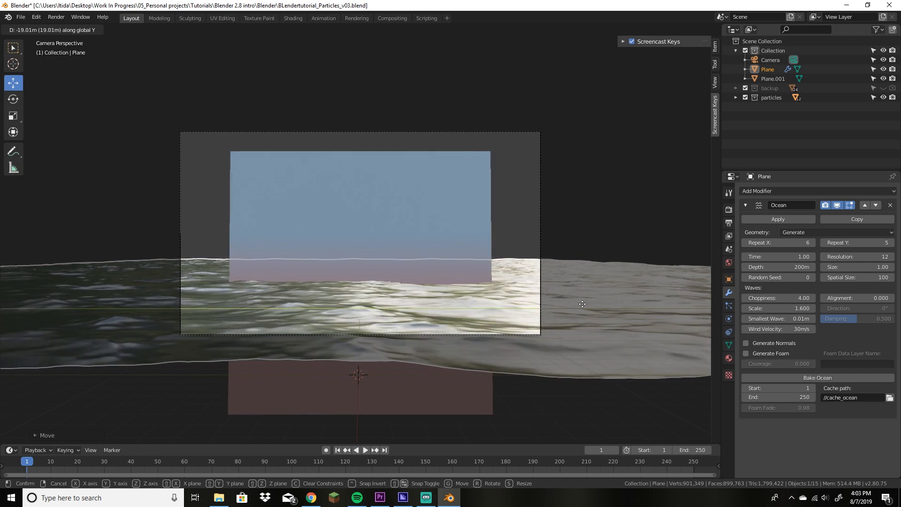
left_click(603, 310)
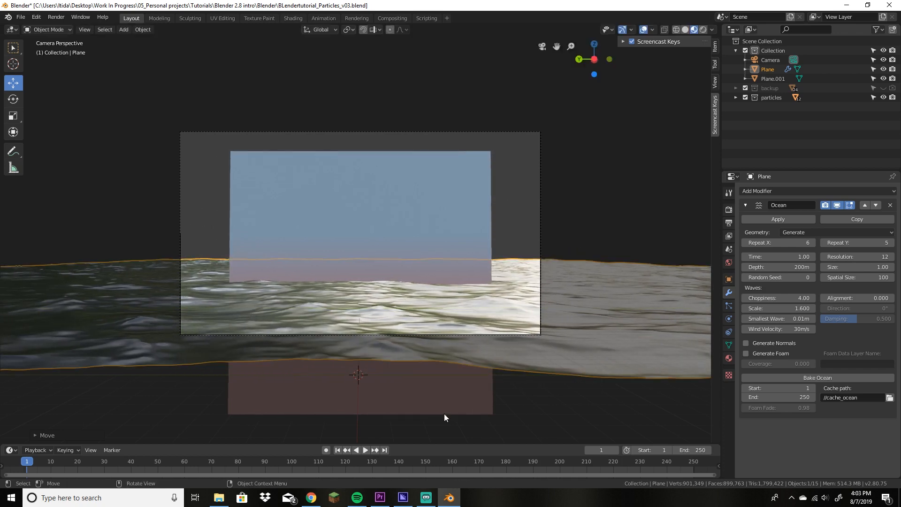
Step: Push the sky backdrop back along X beyond the ocean and scale it up to fill the camera frame above the horizon
left_click(430, 222)
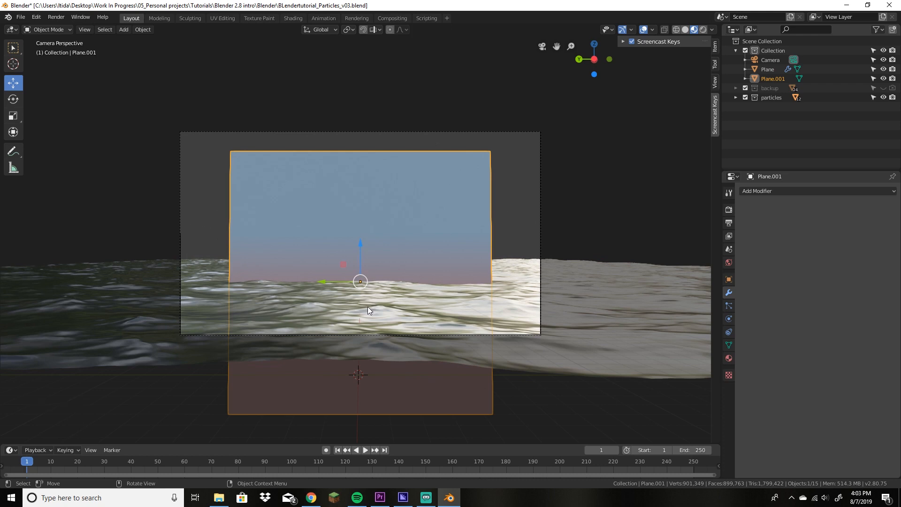
key("g")
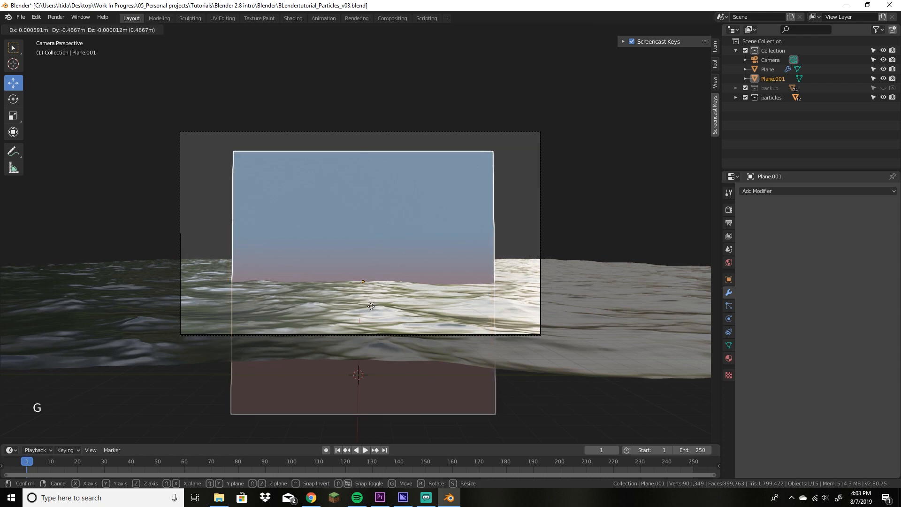
key("x")
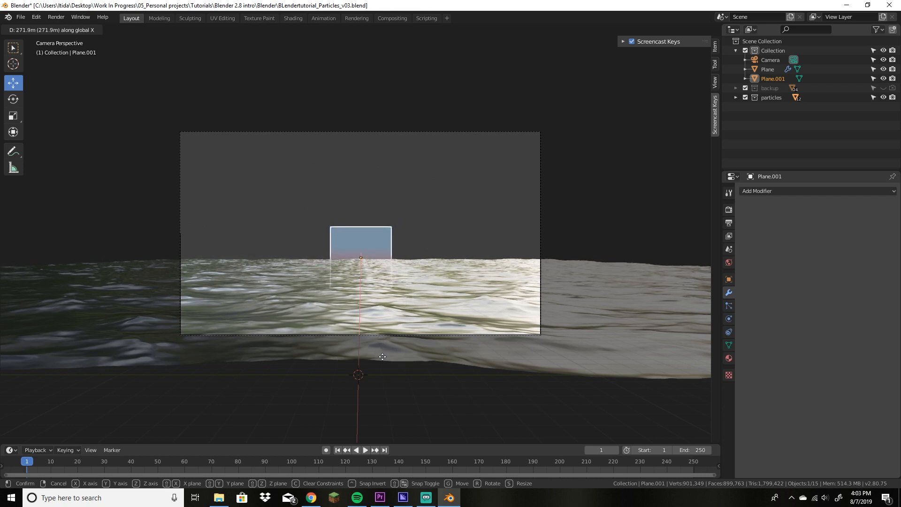
left_click(393, 384)
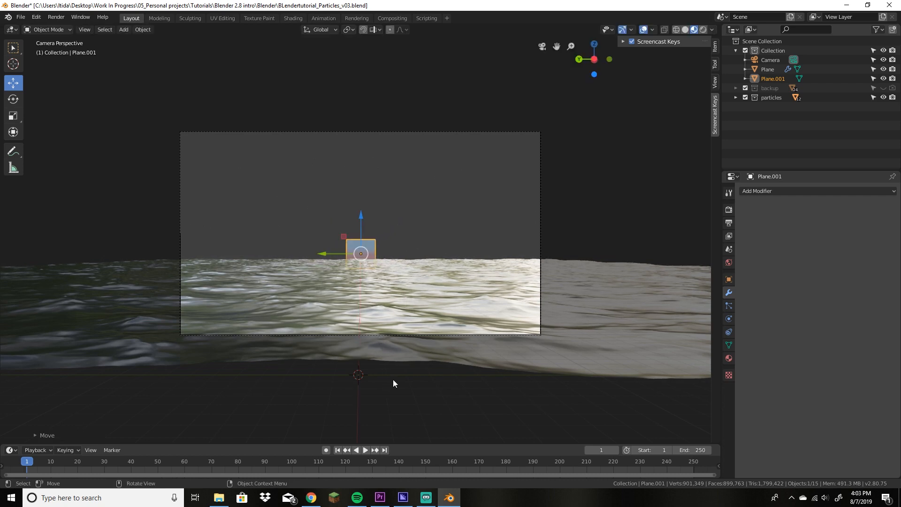
key("s")
left_click(503, 36)
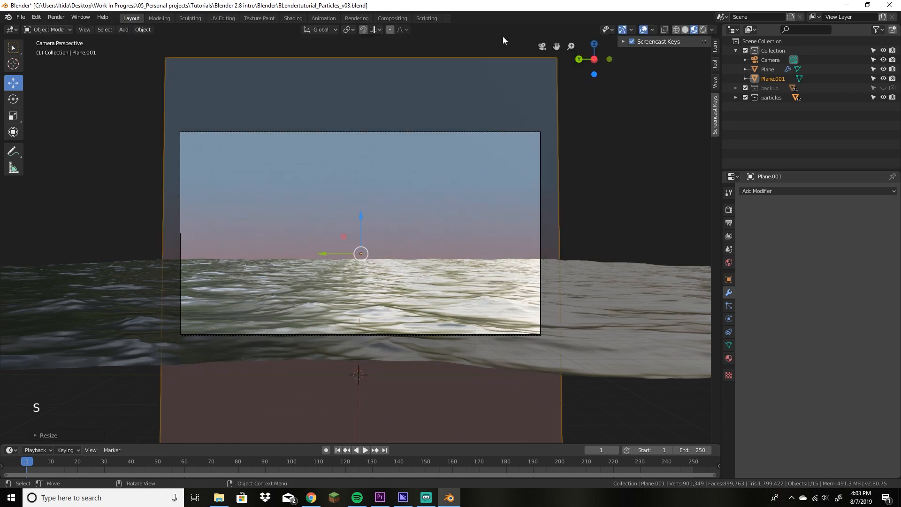
Step: Set the Ocean modifier's Repeat X to 7 on the ocean plane to extend it toward the backdrop
left_click(503, 297)
left_click(503, 295)
middle_click_drag(449, 202, 446, 179)
scroll(452, 206, "down", 2)
scroll(453, 206, "down", 11)
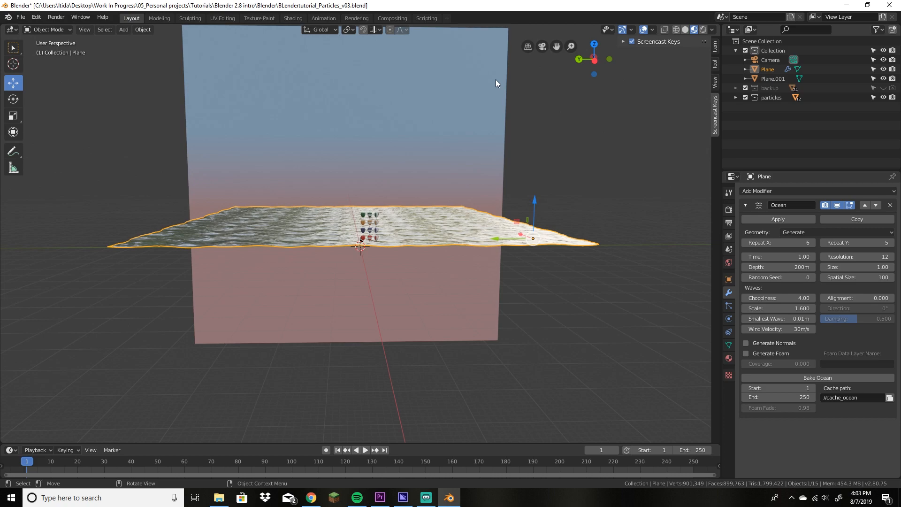
middle_click_drag(374, 308, 393, 345)
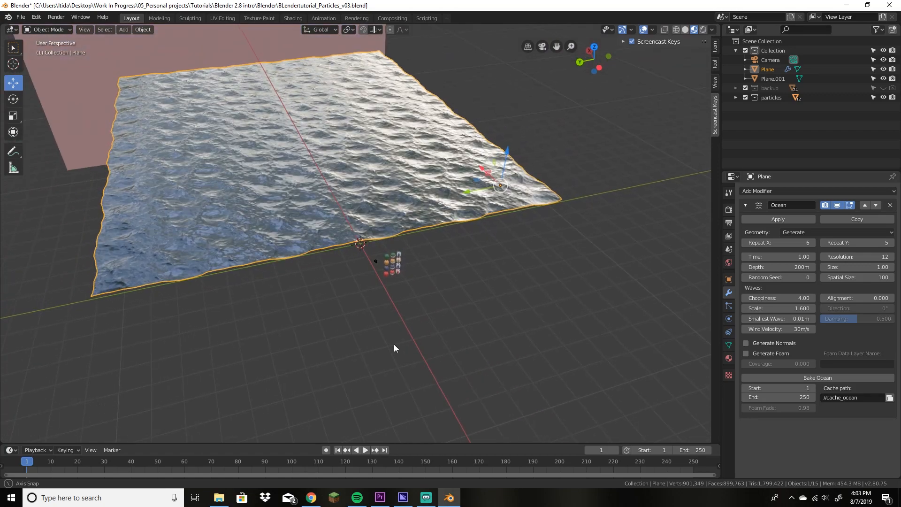
key("KP_0")
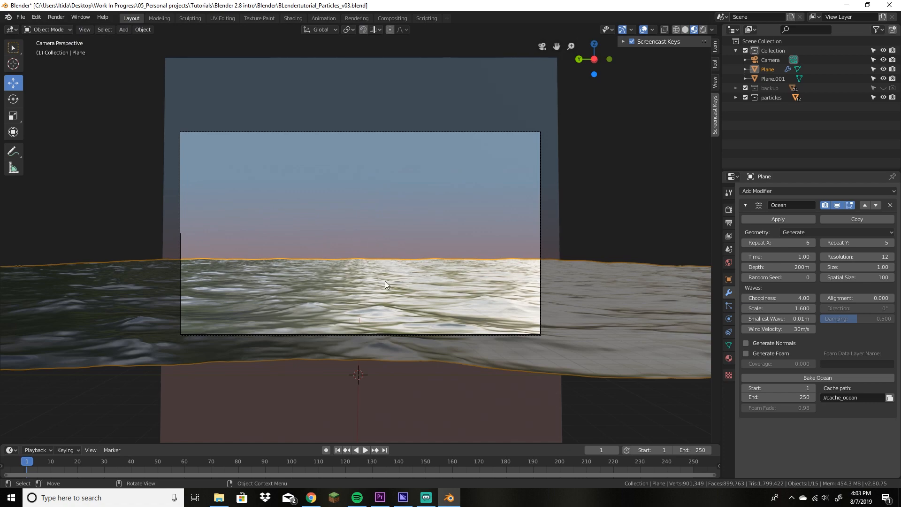
middle_click_drag(392, 260, 412, 166)
scroll(388, 243, "down", 13)
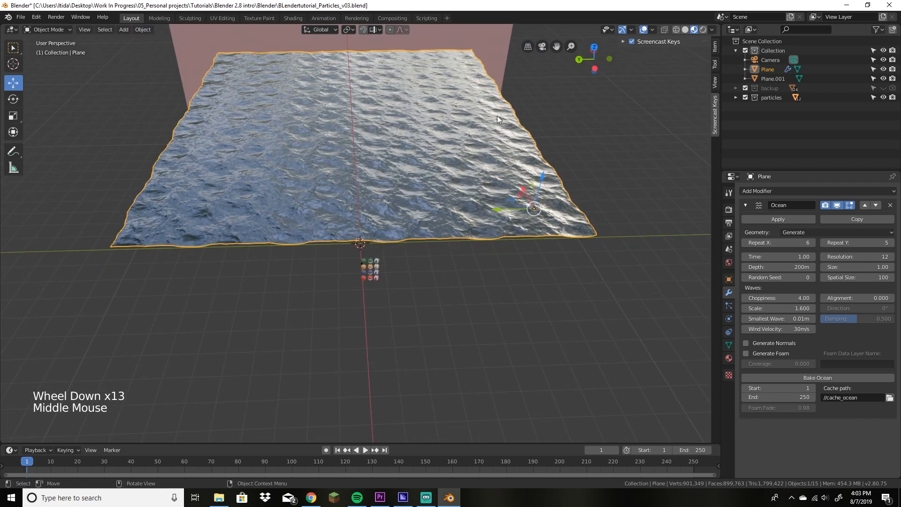
left_click(811, 242)
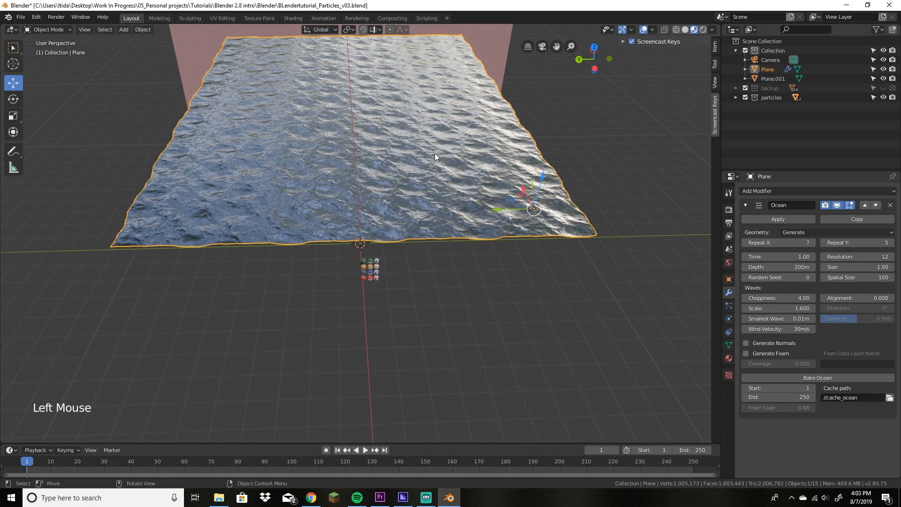
Step: Add a Displace modifier to the ocean plane
scroll(432, 140, "up", 1)
mouse_move(432, 139)
middle_mouse_down()
mouse_move(433, 159)
mouse_move(427, 136)
mouse_move(440, 127)
middle_mouse_up()
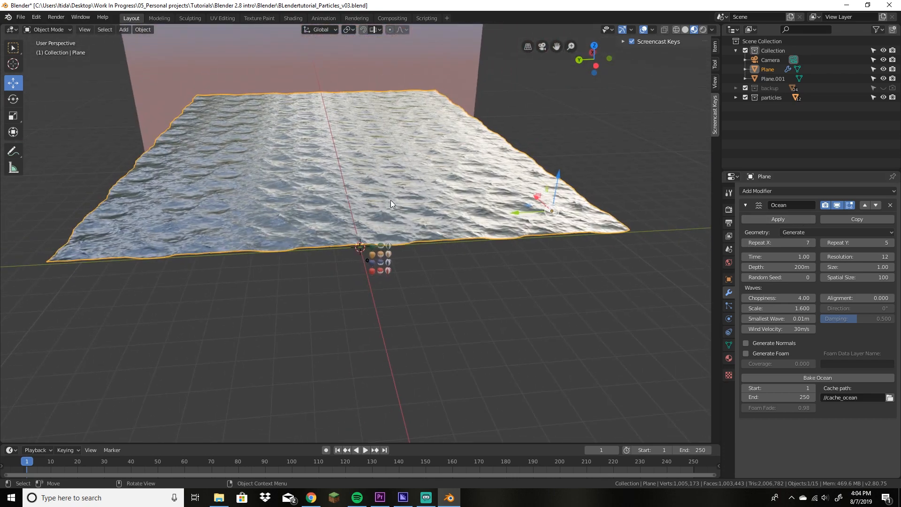
left_click(759, 193)
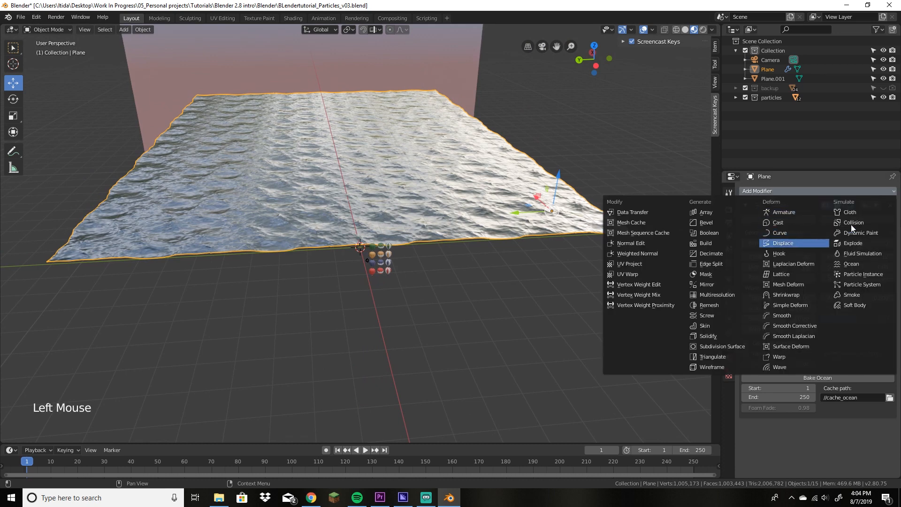
left_click(783, 242)
left_click(759, 190)
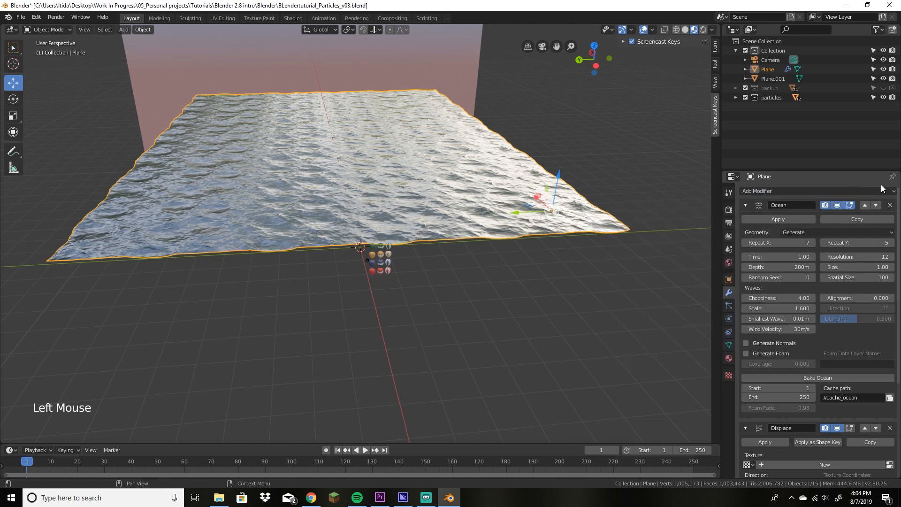
scroll(772, 361, "down", 7)
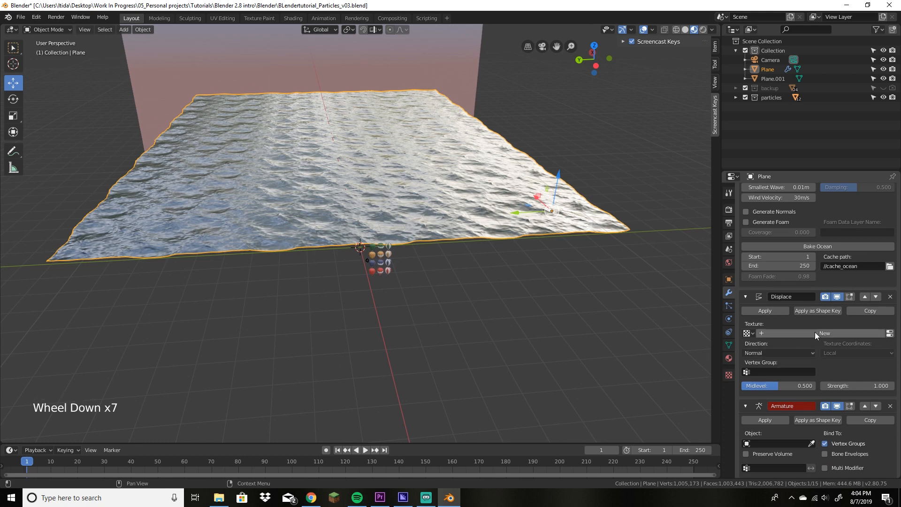
left_click(889, 407)
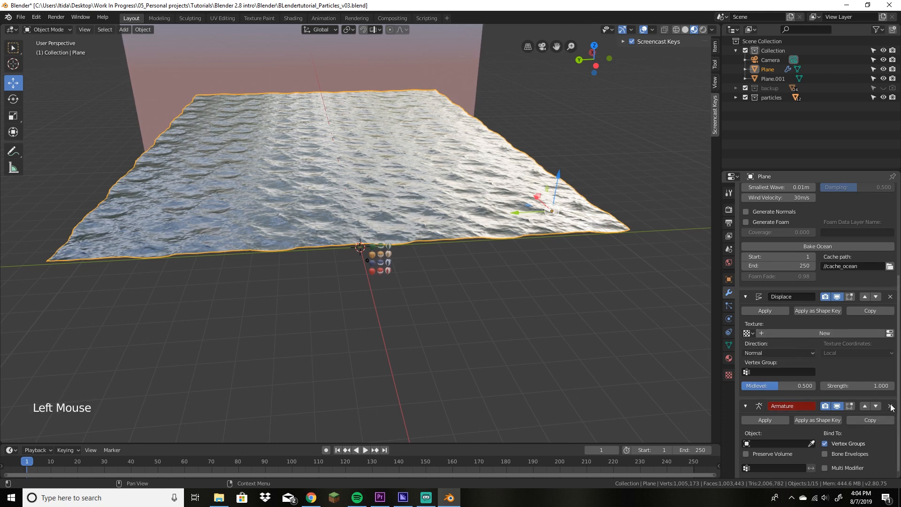
Step: Create a new texture for the ocean's Displace modifier and set its type to Clouds
scroll(882, 407, "down", 3)
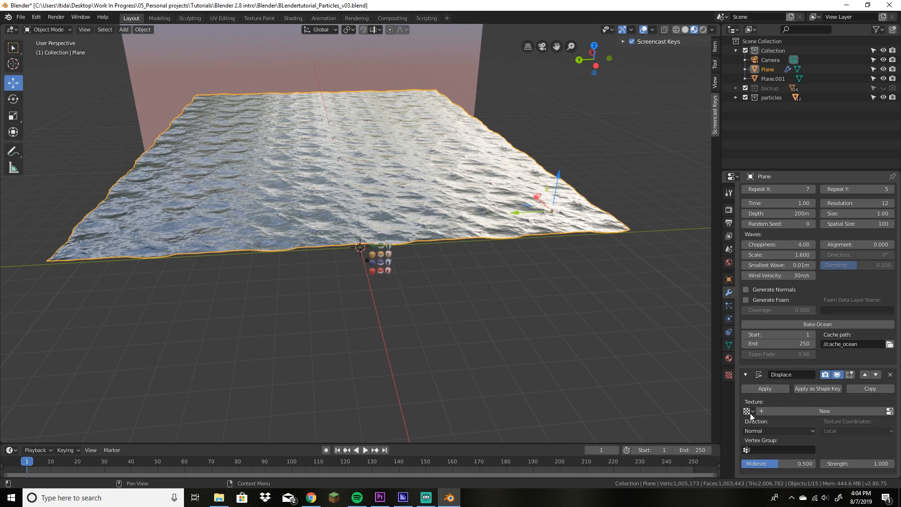
left_click(784, 414)
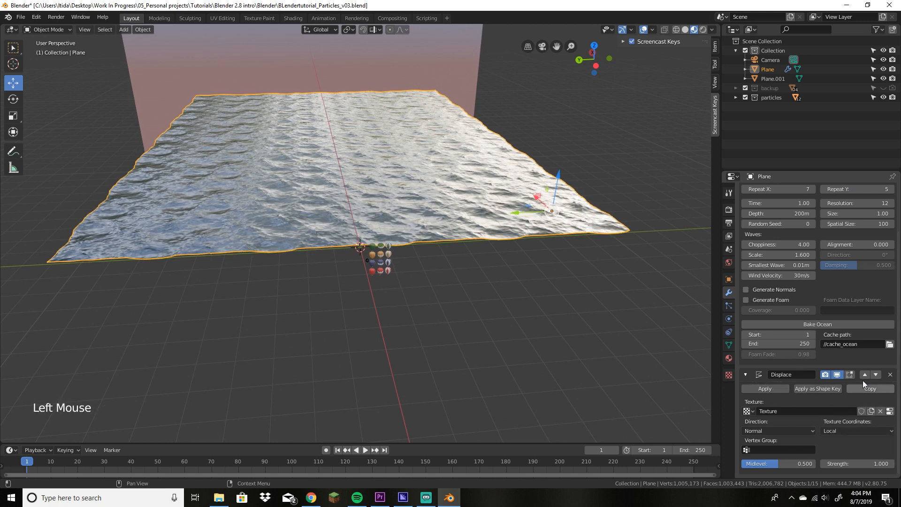
left_click(730, 376)
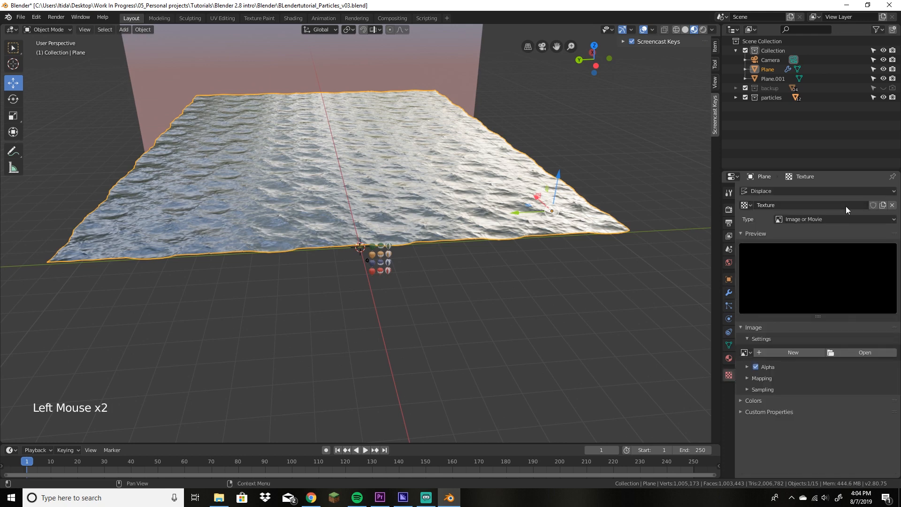
left_click(841, 219)
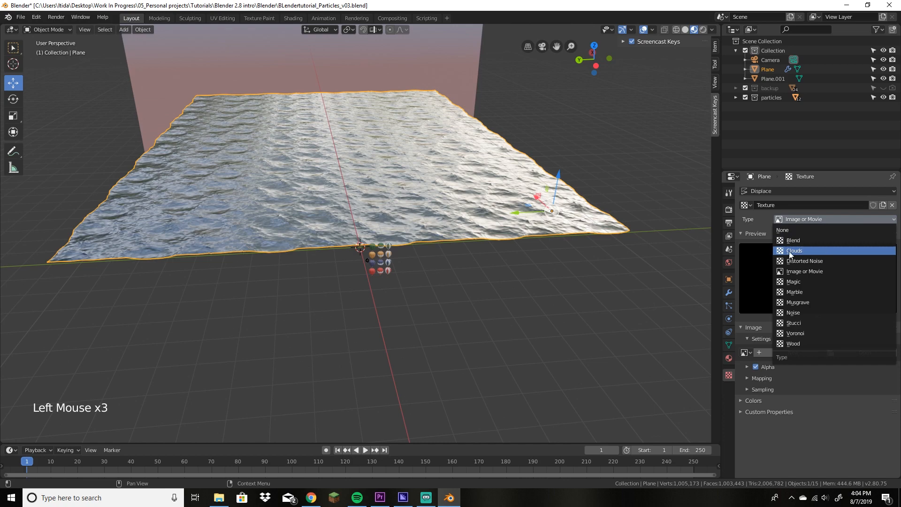
left_click(827, 254)
Step: Try Size values of 0.0001 and 5 on the Clouds texture displacing the ocean
scroll(371, 249, "up", 7)
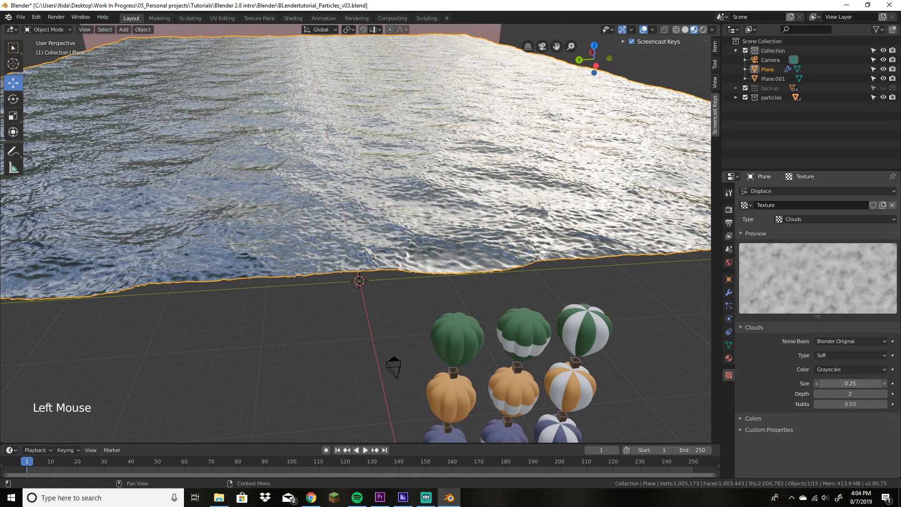
left_click(884, 384)
left_click_drag(875, 385, 831, 383)
left_click(847, 383)
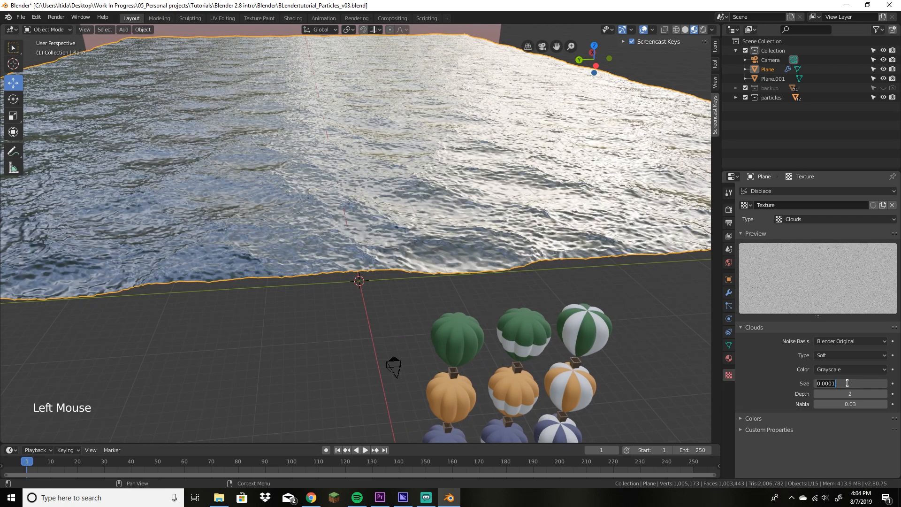
type("5")
key("Return")
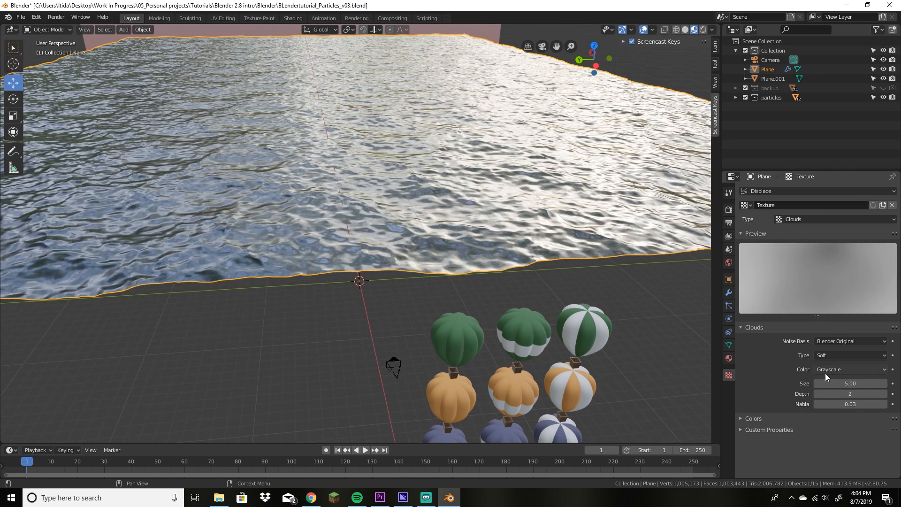
Step: Set the Clouds texture's Size to 7
left_click(850, 385)
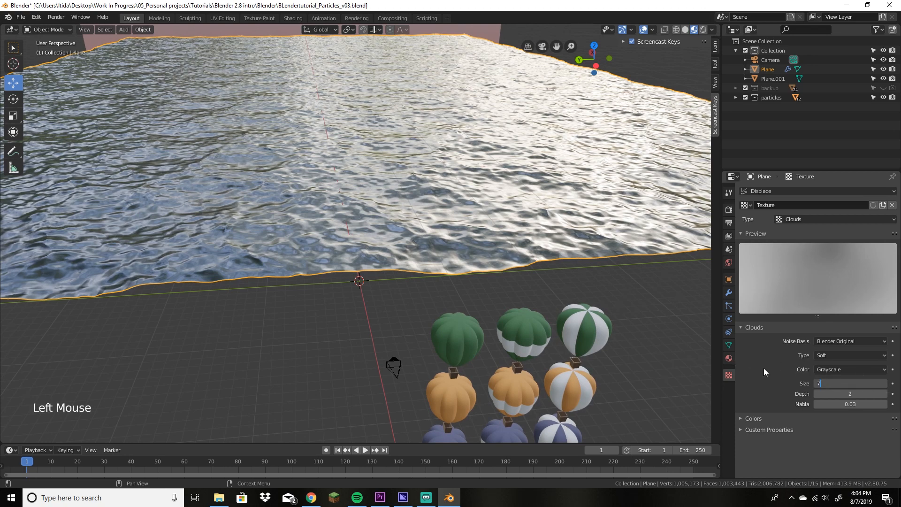
type("7")
key("Return")
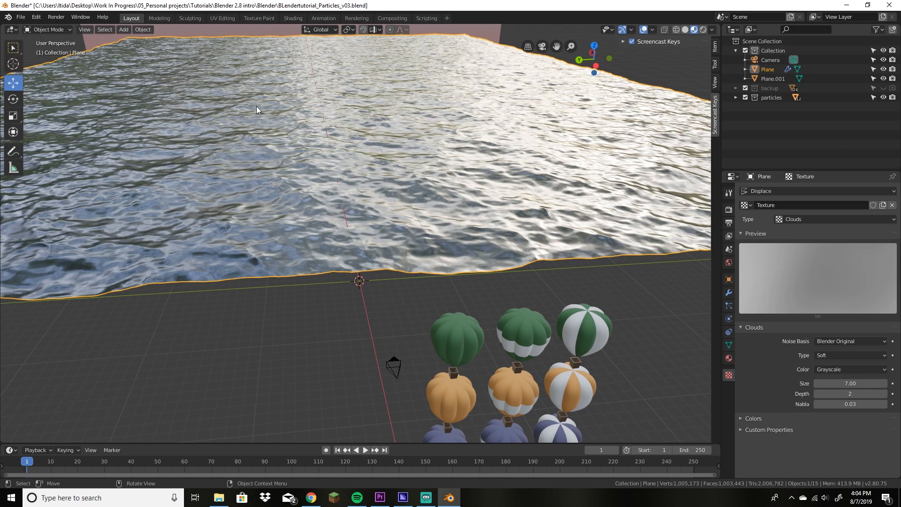
Step: Compare Displace strengths of 0 and 0.3 on the ocean in the camera view, and set Strength to 0.5
key("KP_0")
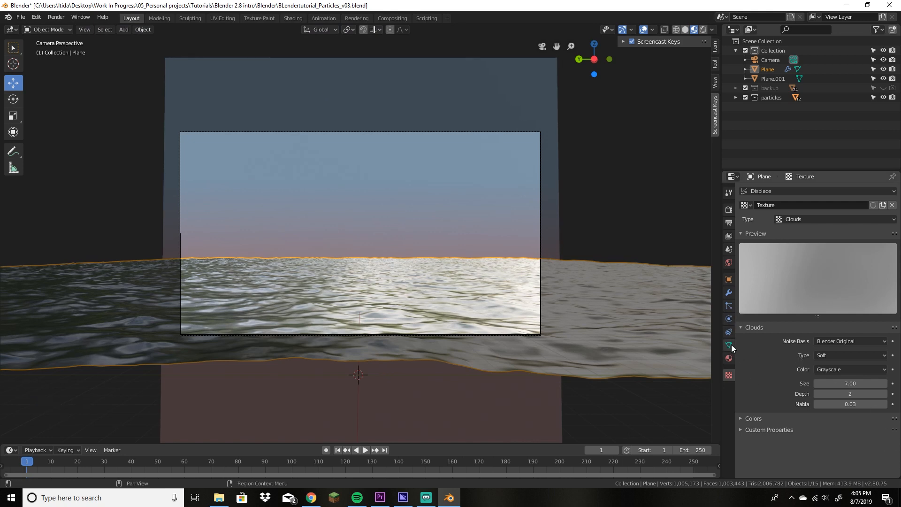
left_click(728, 292)
double_click(864, 462)
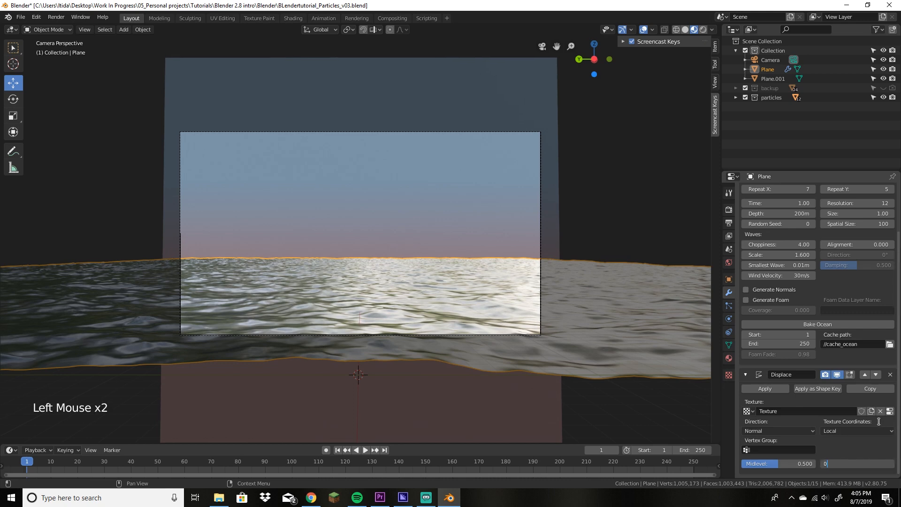
key("Return")
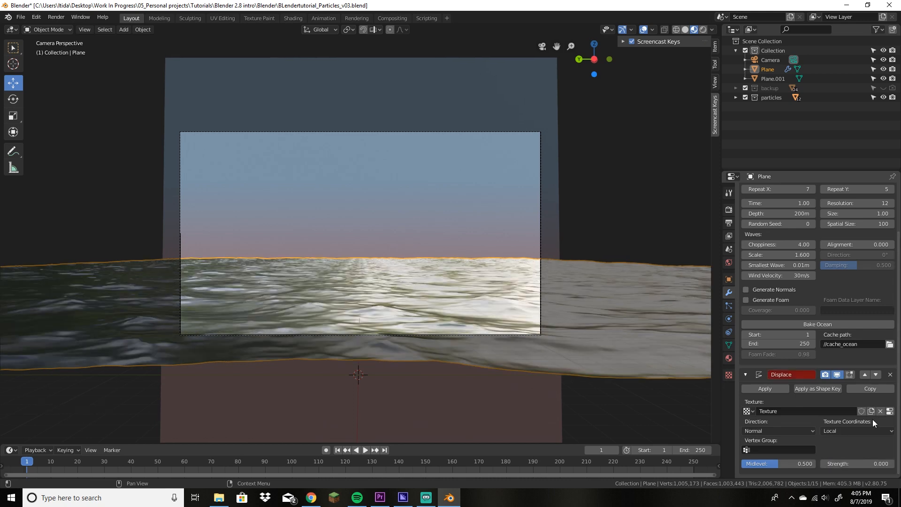
left_click(857, 464)
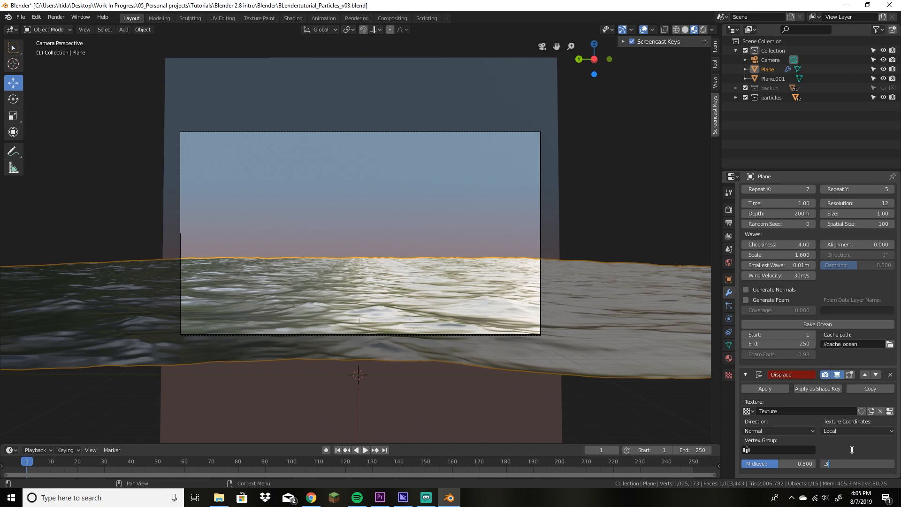
key("Return")
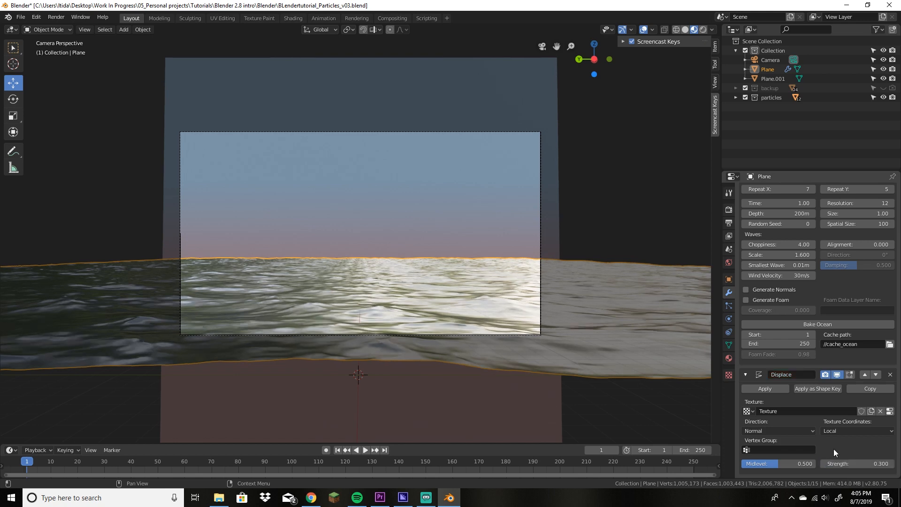
left_click(858, 460)
type(".5")
key("Return")
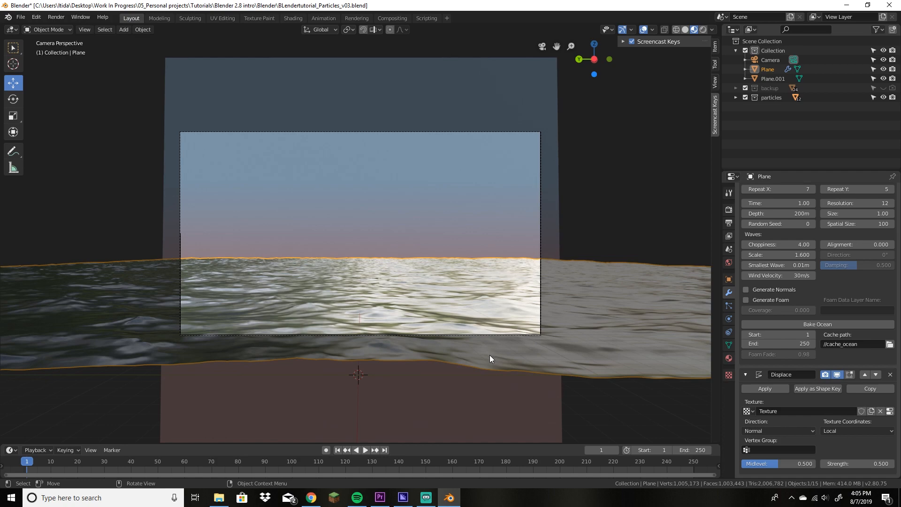
Step: Examine the displaced ocean and sky backdrop in the camera view and from outside it, including the ocean's near edge
middle_click_drag(381, 236, 431, 198)
scroll(393, 261, "down", 17)
key("KP_0")
middle_click_drag(352, 211, 370, 239)
scroll(369, 239, "down", 16)
scroll(364, 229, "down", 1)
scroll(364, 229, "up", 4)
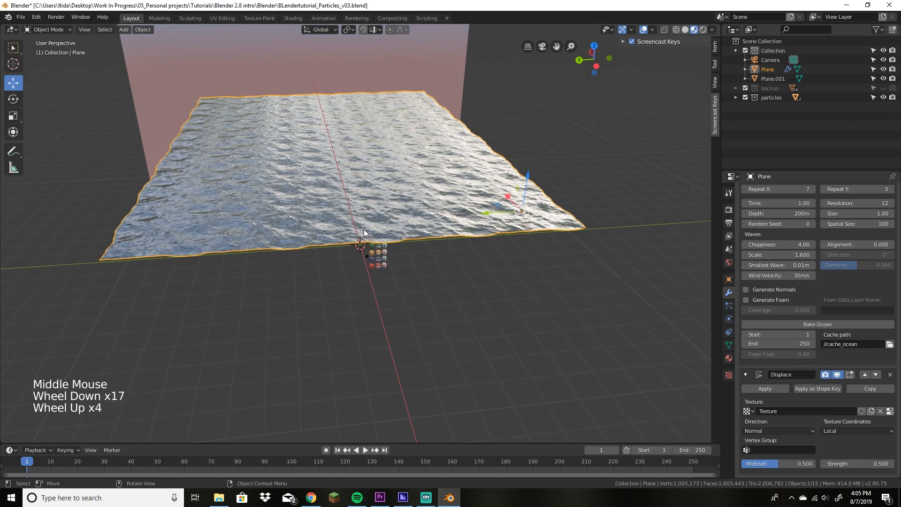
key("KP_0")
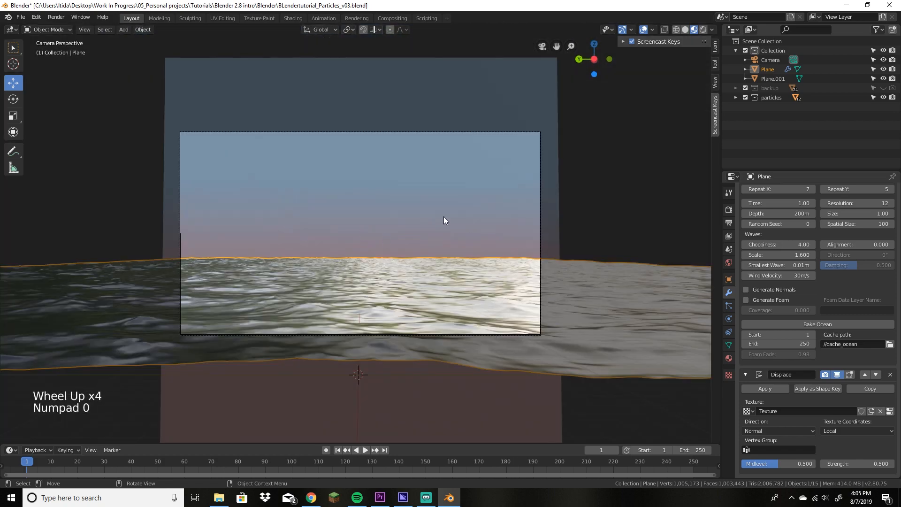
middle_click_drag(383, 228, 388, 240)
scroll(418, 237, "down", 11)
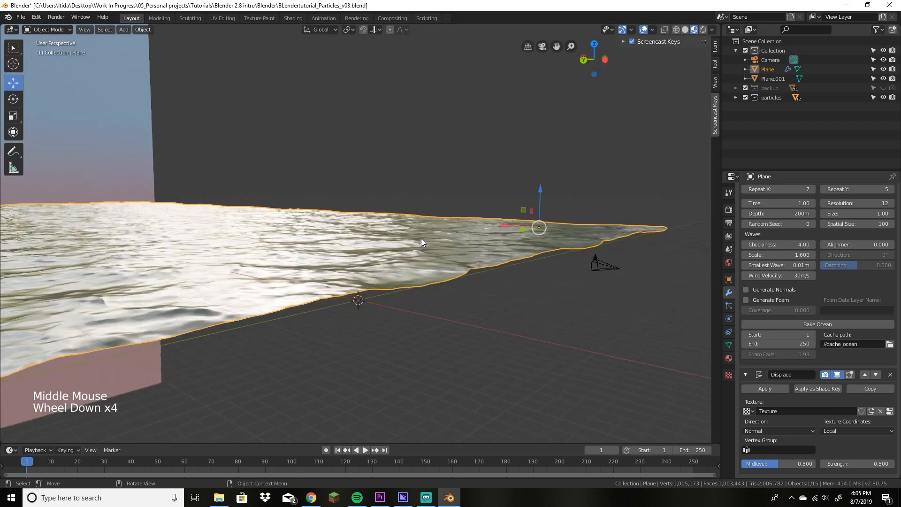
scroll(415, 230, "down", 9)
scroll(415, 230, "up", 6)
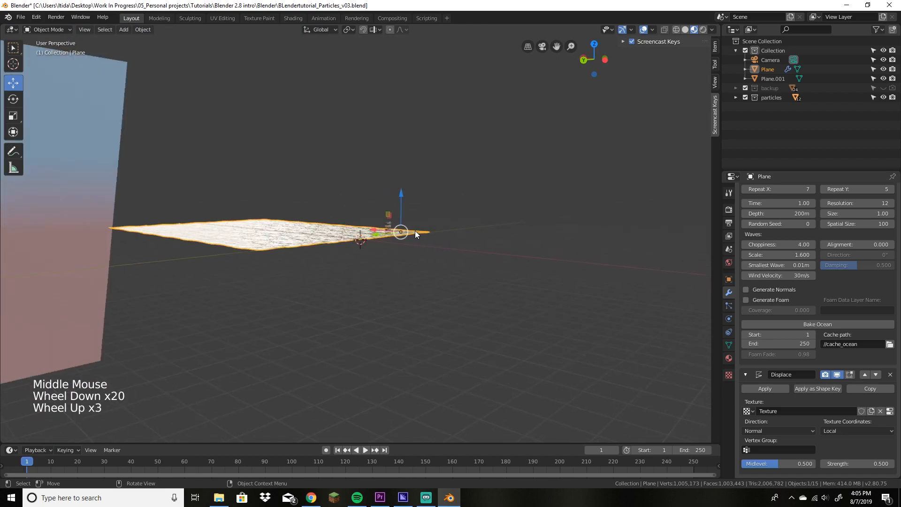
scroll(368, 211, "up", 9)
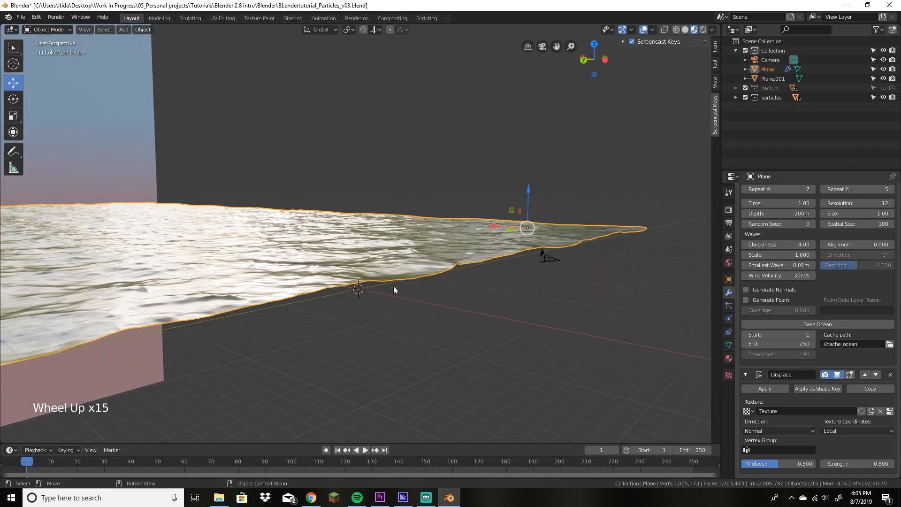
middle_click_drag(393, 286, 438, 276)
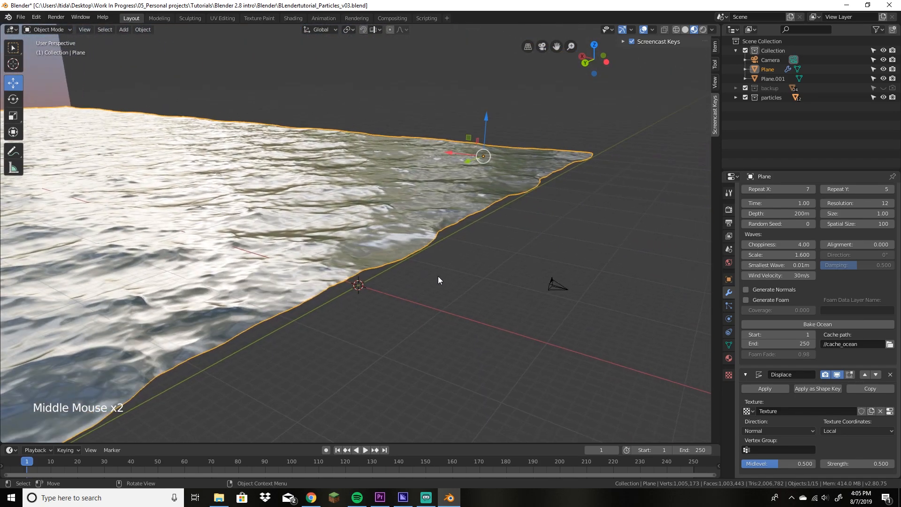
Step: Add a cube at the ocean's near edge and raise it along Z above the water
key("shift+a")
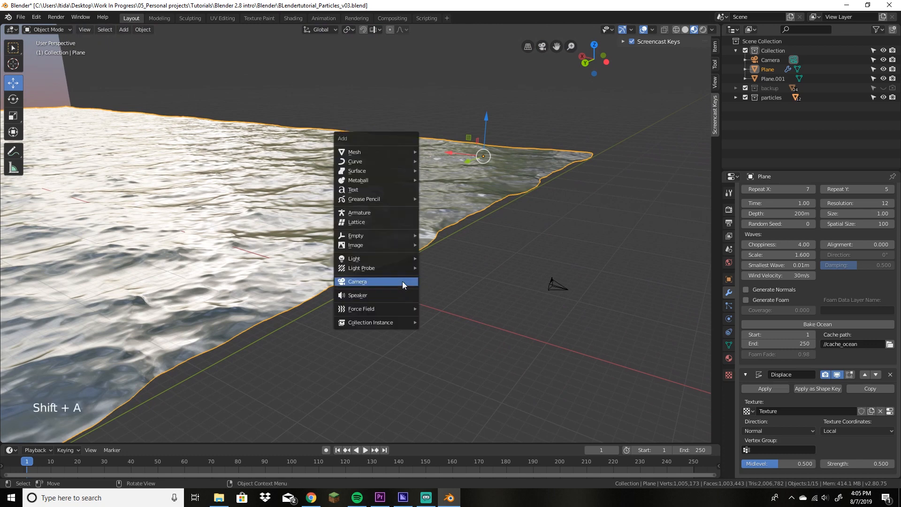
mouse_move(371, 149)
left_click(443, 157)
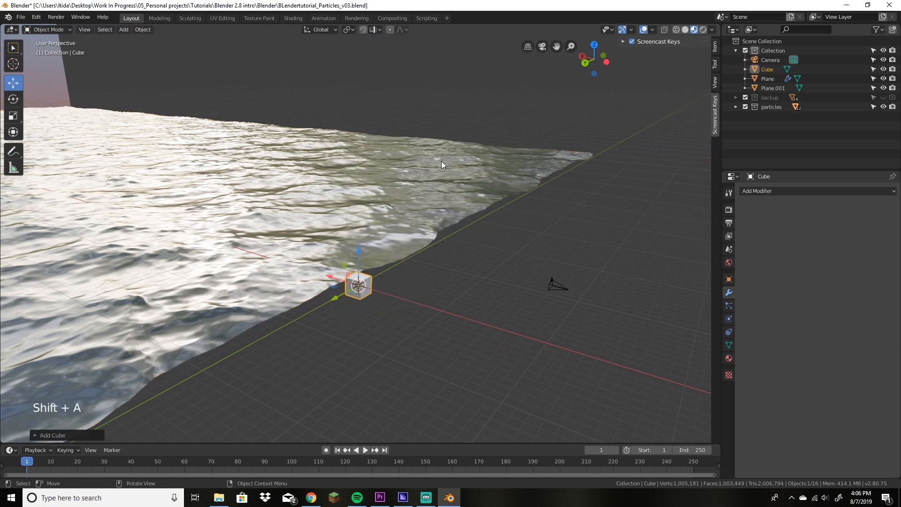
left_click_drag(360, 258, 360, 101)
scroll(474, 248, "down", 1)
scroll(339, 255, "down", 7)
middle_click_drag(340, 275, 539, 357, "shift")
Step: Stretch the cube along X and Y into a long slab and move it along X over the ocean
left_click(13, 115)
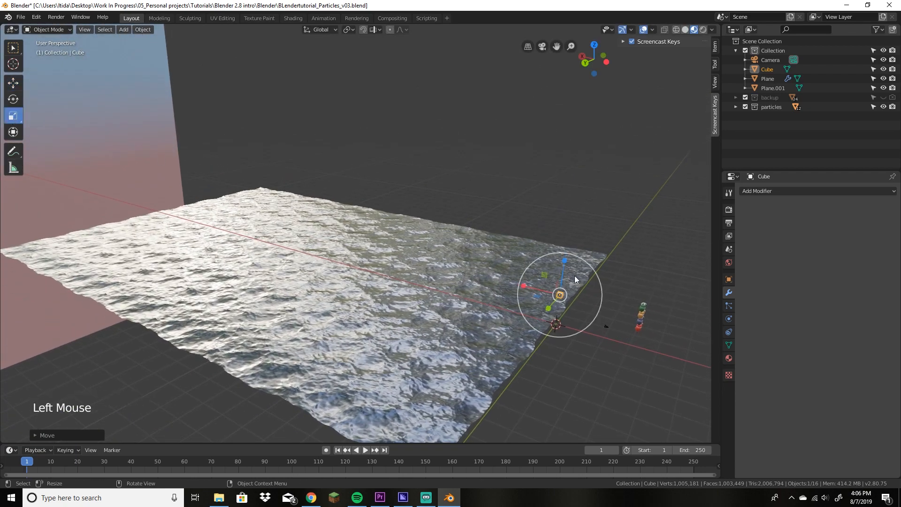
left_click_drag(529, 292, 562, 213)
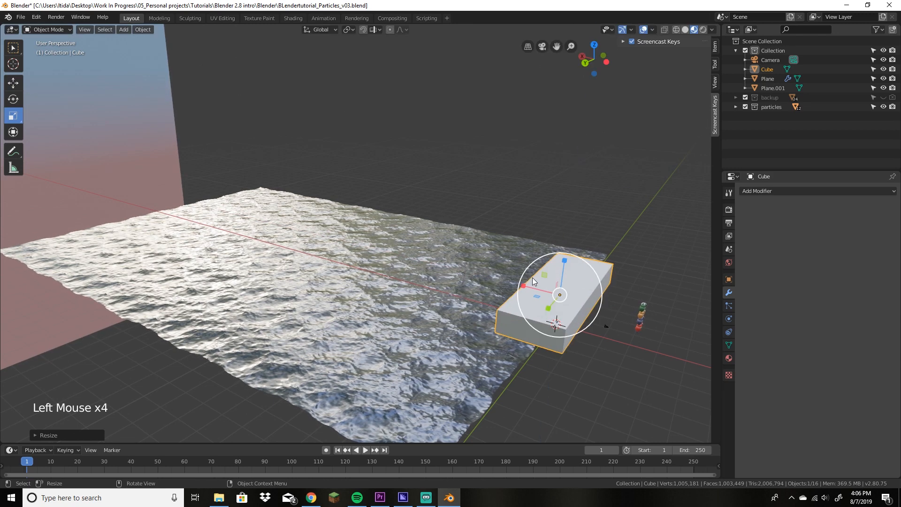
left_click_drag(532, 277, 512, 279)
left_click(393, 246)
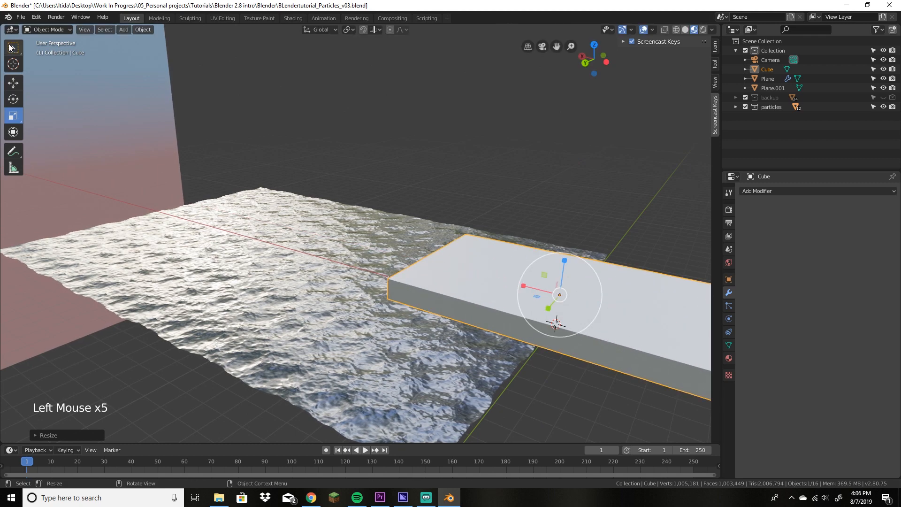
left_click(572, 316)
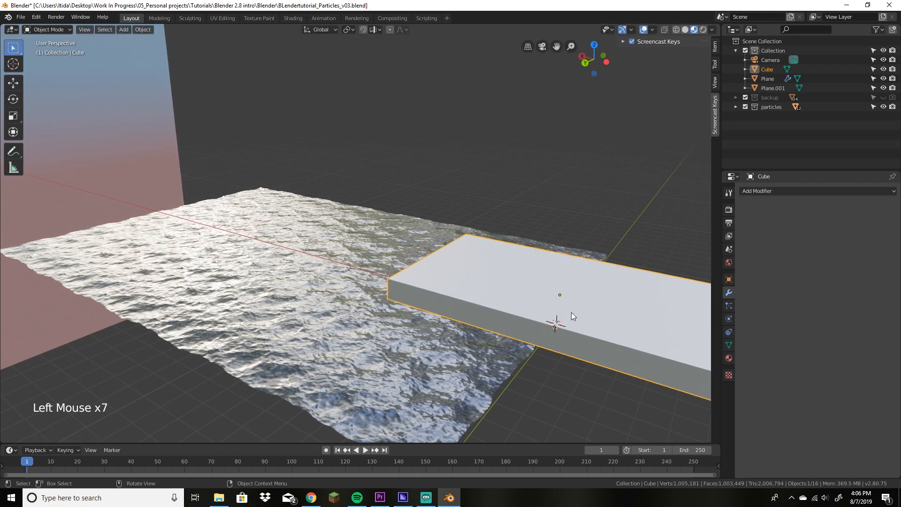
left_click(13, 83)
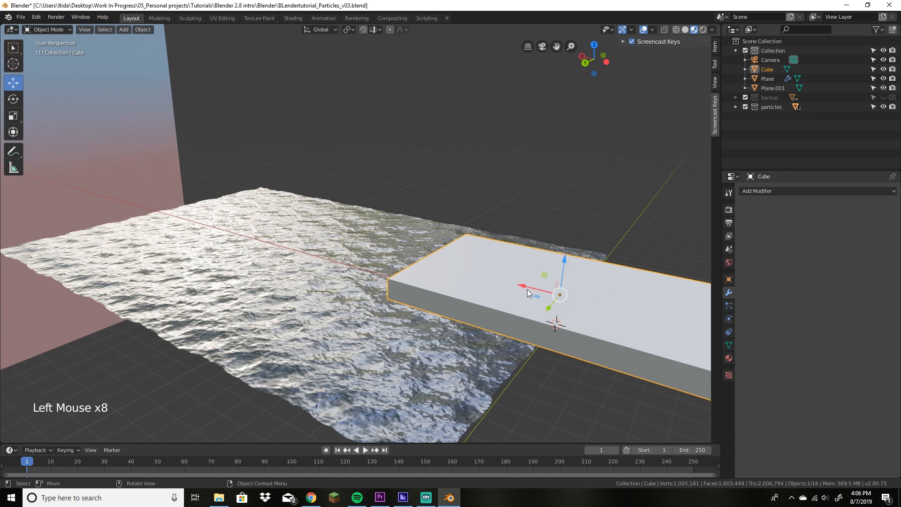
left_click_drag(528, 289, 278, 224)
Step: Scale the slab taller along Z and wider along Y to span most of the ocean's width
left_click(13, 115)
left_click_drag(323, 201, 323, 28)
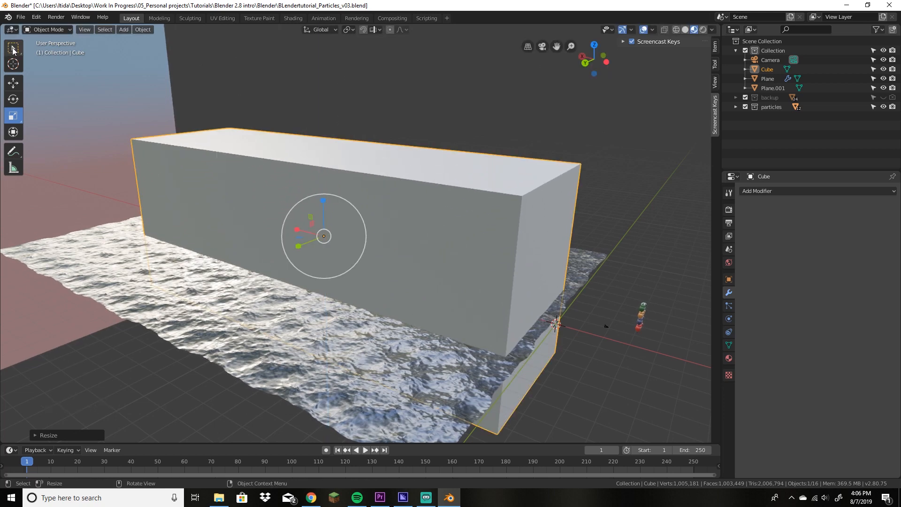
left_click_drag(323, 201, 324, 176)
middle_click_drag(366, 214, 342, 220)
left_click_drag(329, 242, 278, 258)
Step: Reduce the cube's height along Z and reposition it vertically so its base rests on the ocean
left_click(13, 48)
left_click(13, 82)
left_click_drag(362, 197, 388, 75)
scroll(387, 75, "down", 4)
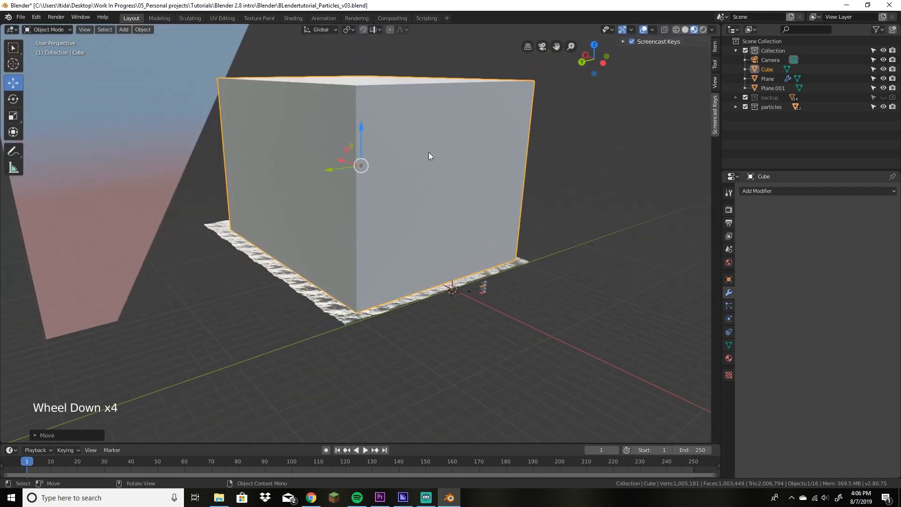
left_click(13, 116)
left_click_drag(361, 134, 362, 188)
left_click(13, 48)
left_click(13, 83)
middle_click_drag(641, 184, 550, 235)
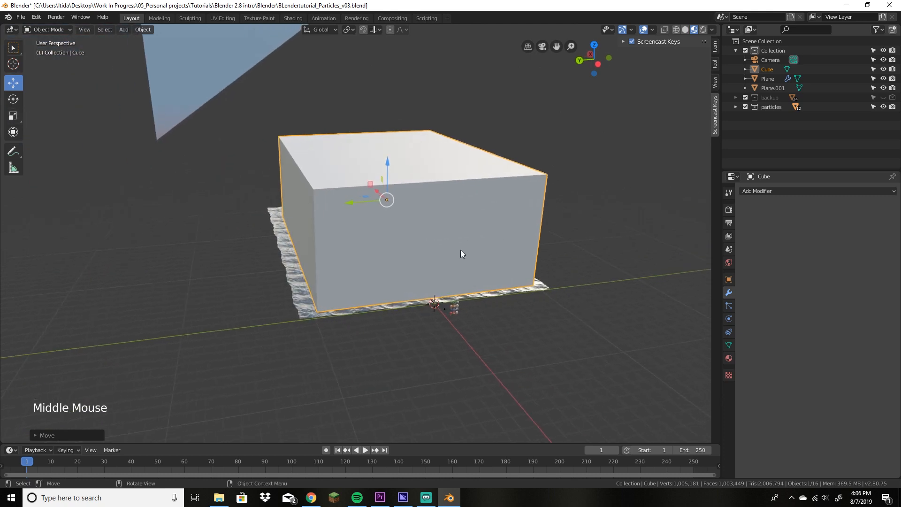
Step: In Edit Mode, select the cube's top edge nearest the camera and lower it along Z to slope the top
key("Tab")
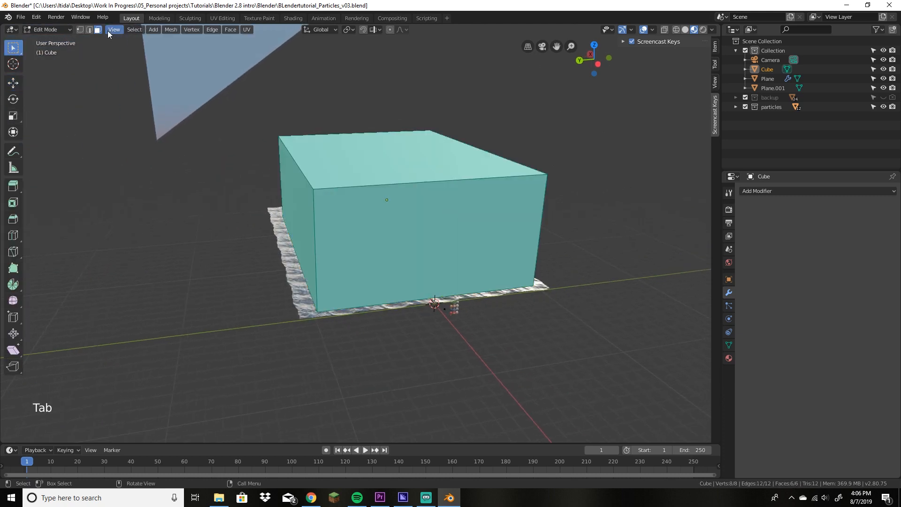
left_click(89, 30)
left_click(461, 181)
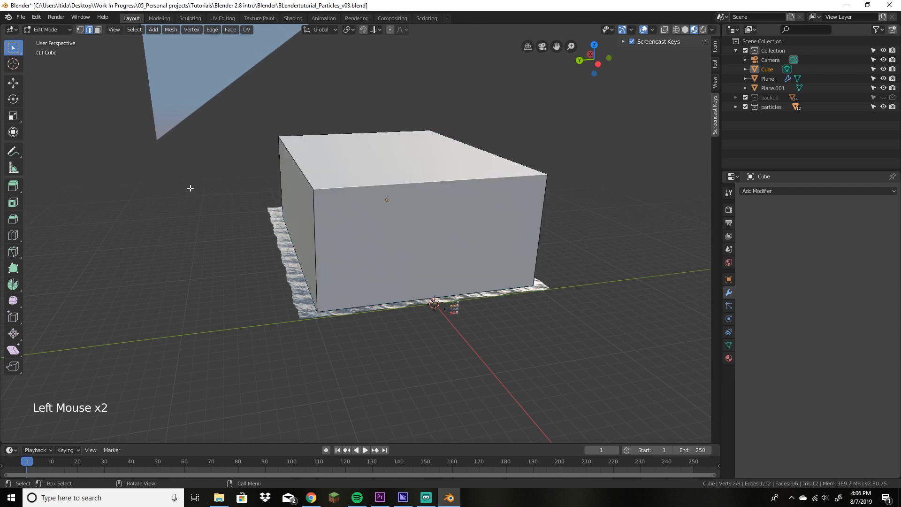
left_click(22, 89)
left_click(21, 88)
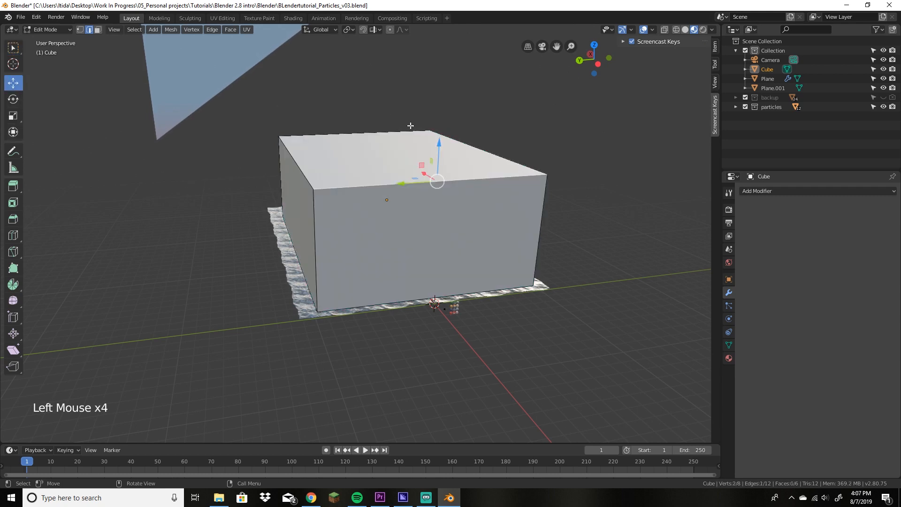
left_click_drag(436, 150, 452, 211)
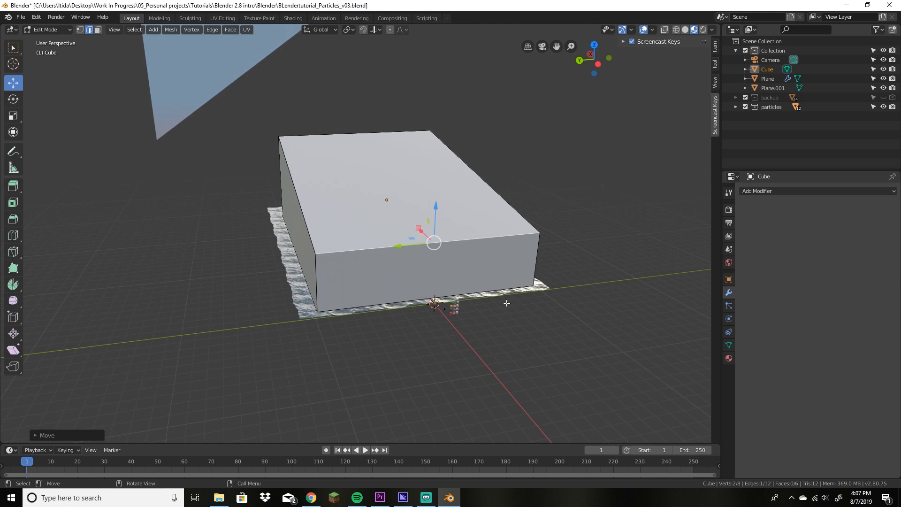
Step: Lower the same top edge further along Z, checking the cube against the camera view
key("KP_0")
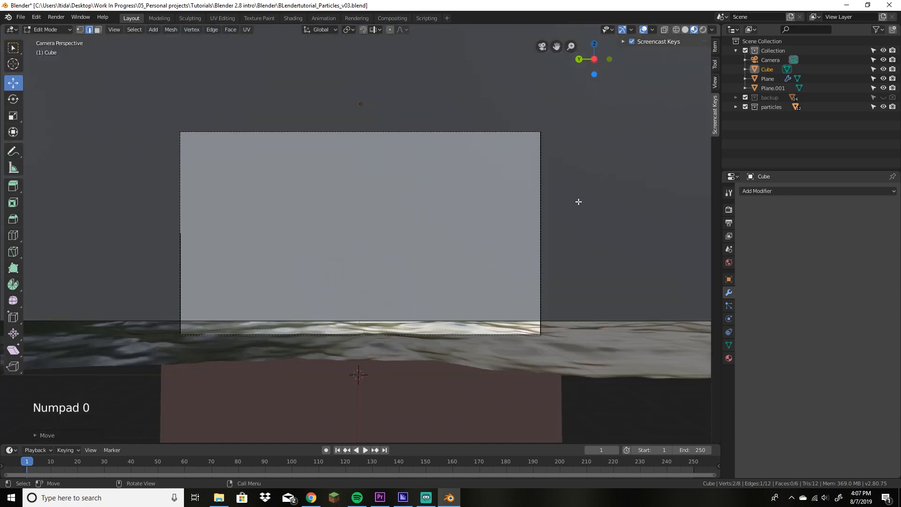
key("g")
key("z")
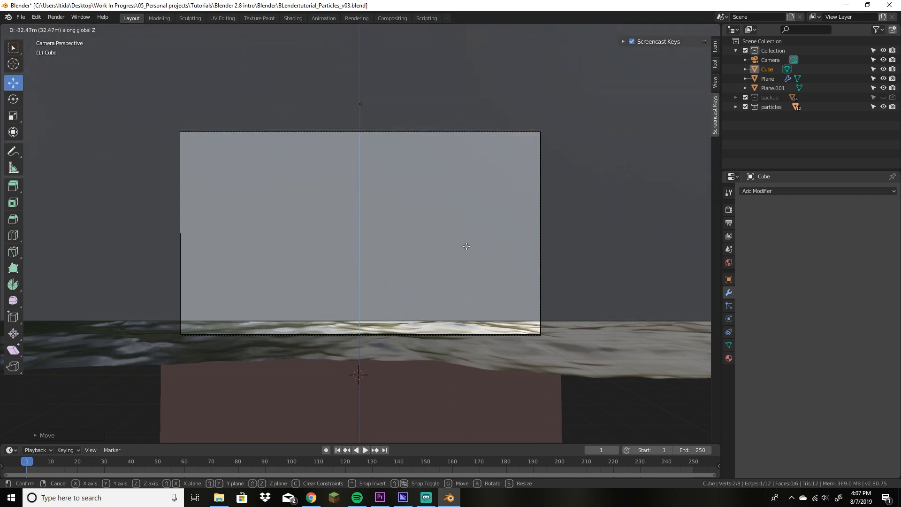
left_click(480, 200)
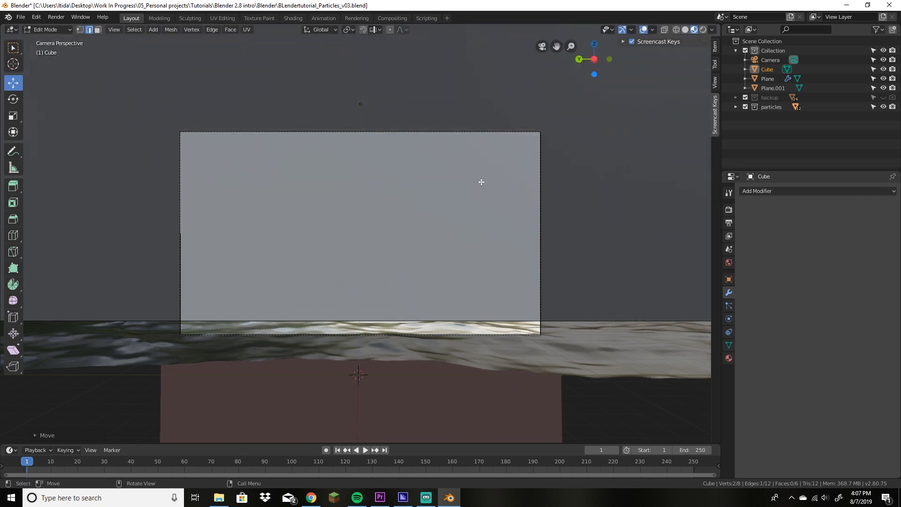
middle_click_drag(482, 181, 647, 213)
scroll(444, 206, "down", 5)
scroll(495, 207, "down", 4)
key("KP_0")
Step: In wireframe, select the cube's far face and widen it along Y past the camera frame, and return to Object Mode
left_click(680, 28)
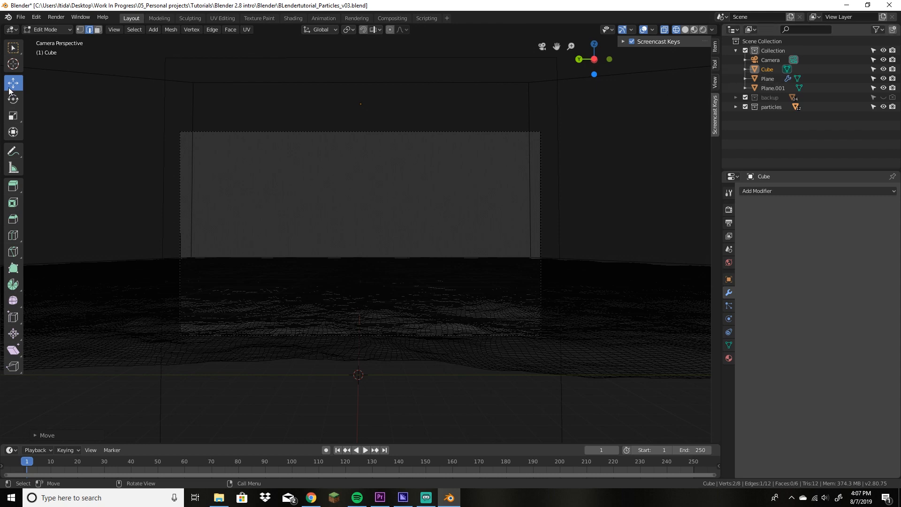
left_click(97, 30)
left_click(97, 30)
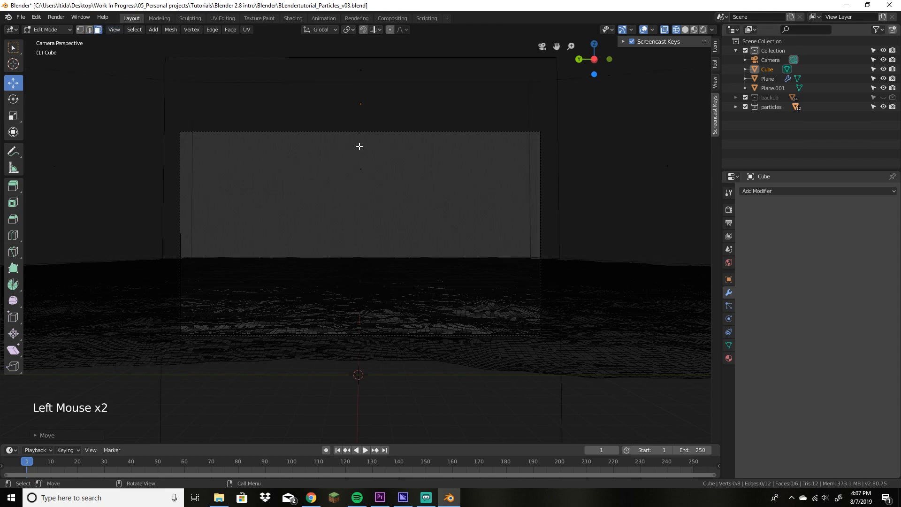
left_click(363, 173)
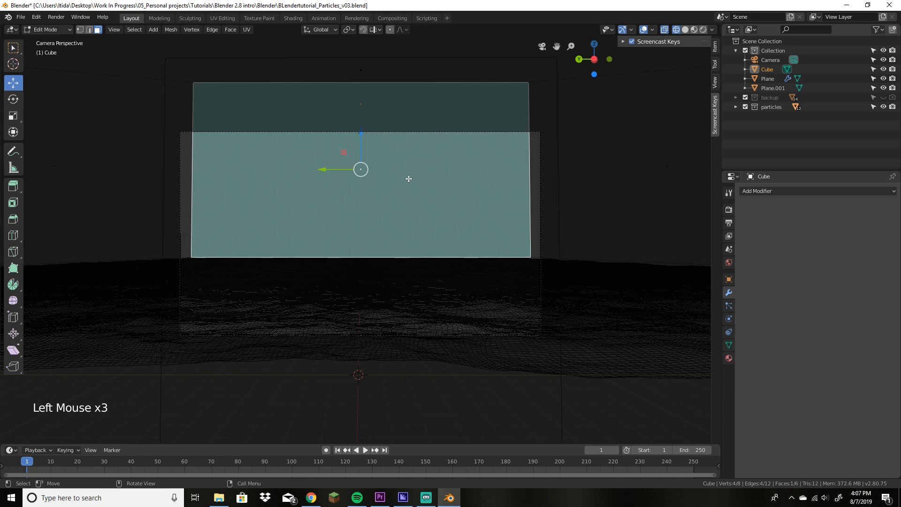
left_click(13, 116)
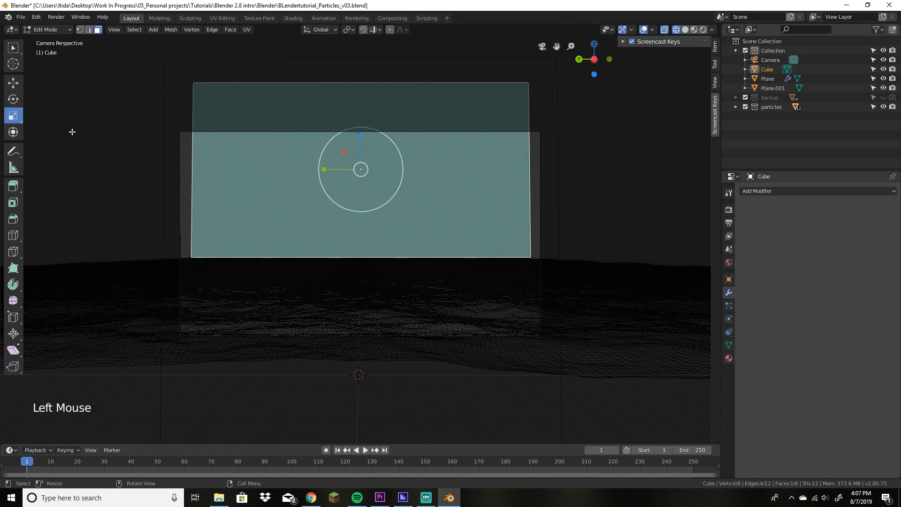
left_click_drag(328, 169, 323, 169)
key("Tab")
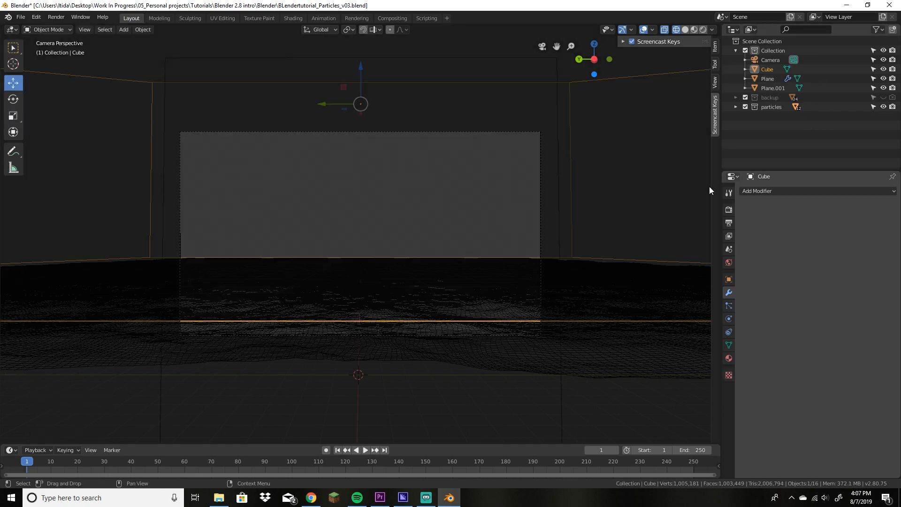
Step: Restore LookDev shading in the viewport and check the tapered cube's fit over the ocean
middle_click_drag(426, 211, 446, 224)
scroll(447, 224, "down", 4)
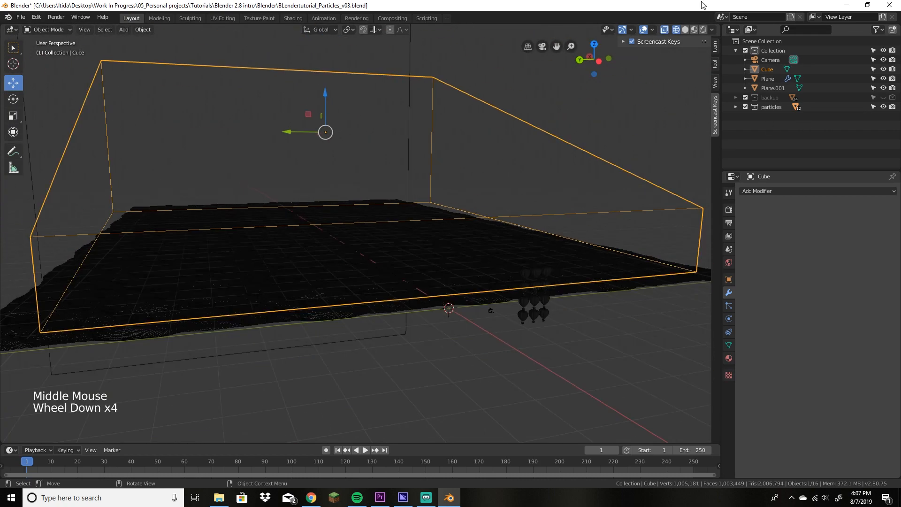
left_click(697, 29)
mouse_move(533, 204)
middle_mouse_down()
mouse_move(499, 231)
mouse_move(523, 235)
mouse_move(507, 232)
middle_mouse_up()
scroll(518, 209, "down", 3)
scroll(518, 210, "down", 2)
scroll(392, 256, "up", 4)
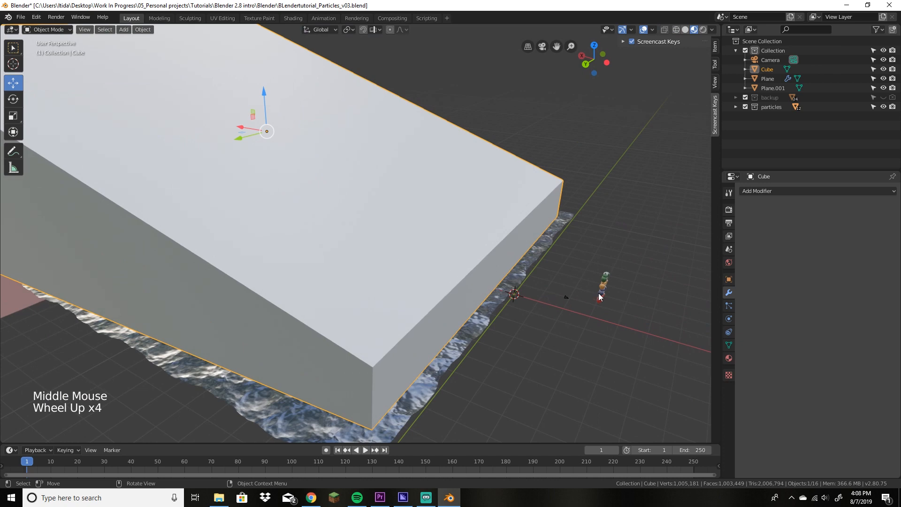
left_click_drag(598, 293, 609, 298)
key("ctrl")
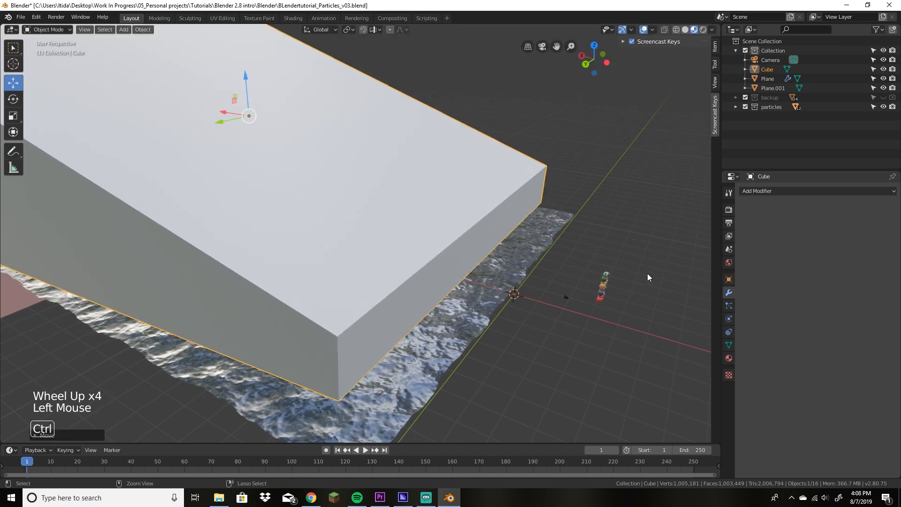
key("ctrl+z")
Step: Set the viewport's clip end distance to 2000 m so that the whole sky plane shows
left_click(426, 270)
middle_click_drag(426, 270, 392, 278)
scroll(394, 278, "down", 4)
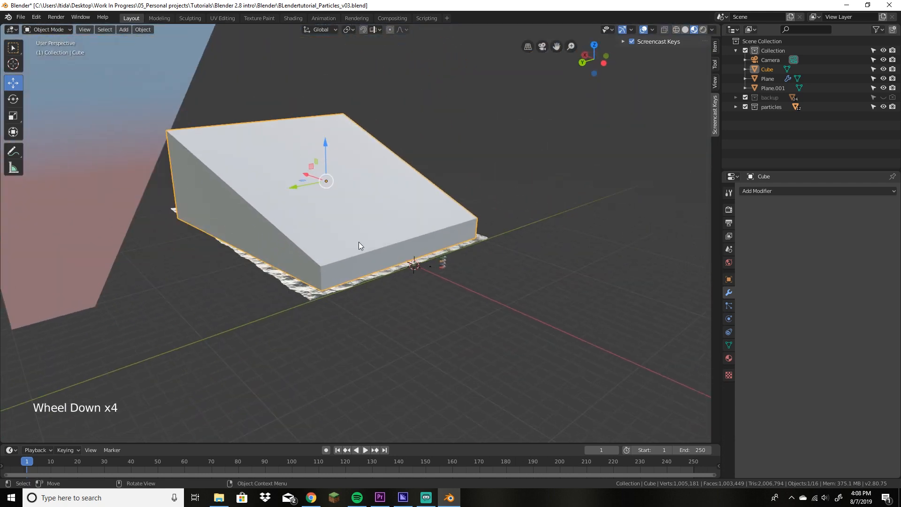
scroll(350, 242, "up", 2)
scroll(350, 243, "down", 3)
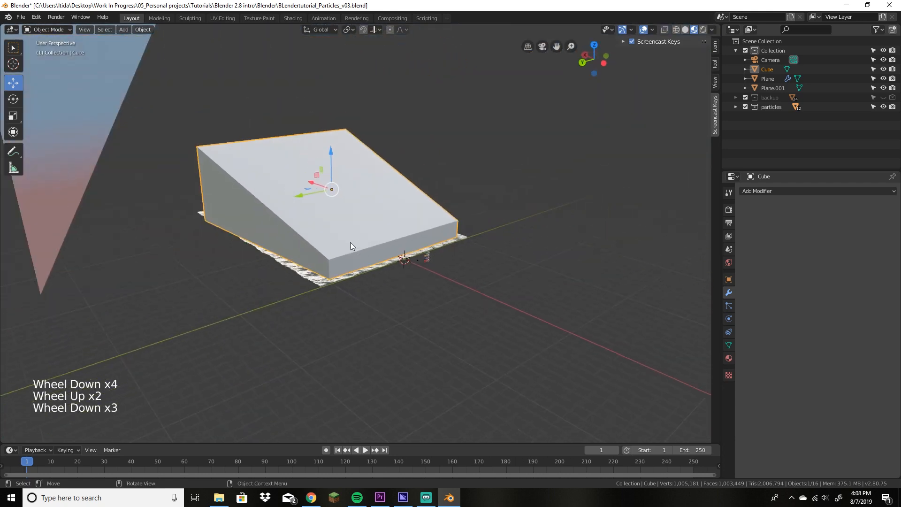
left_click(716, 82)
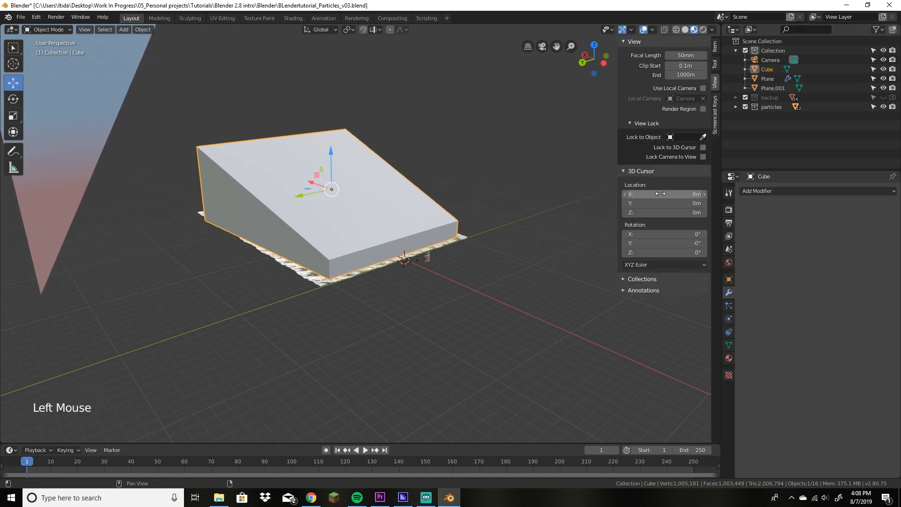
double_click(689, 74)
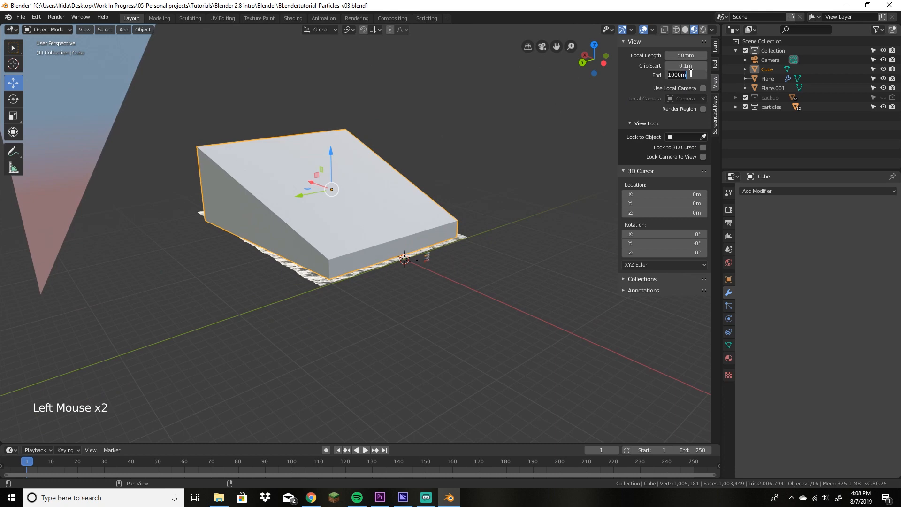
type("2000")
key("Return")
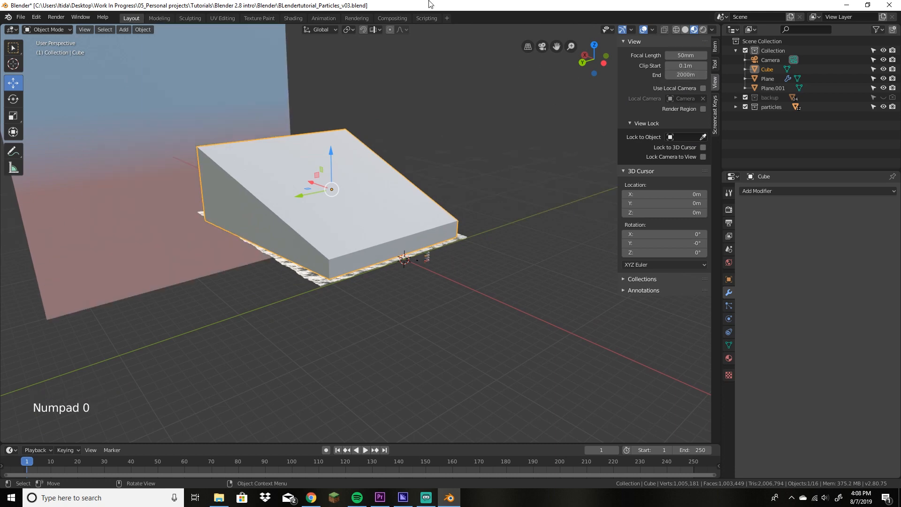
Step: Move the sky plane farther back along X behind the ocean, and hide the cube in the camera view
left_click(117, 105)
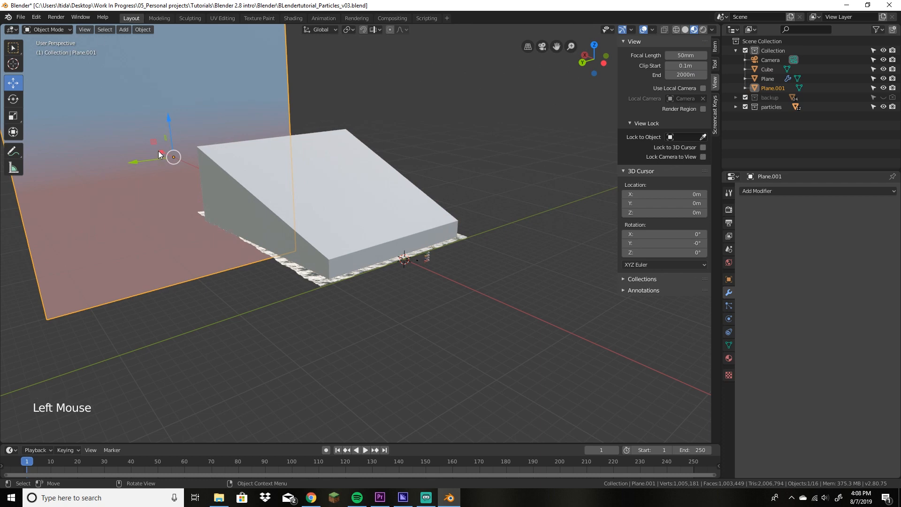
left_click_drag(160, 154, 79, 131)
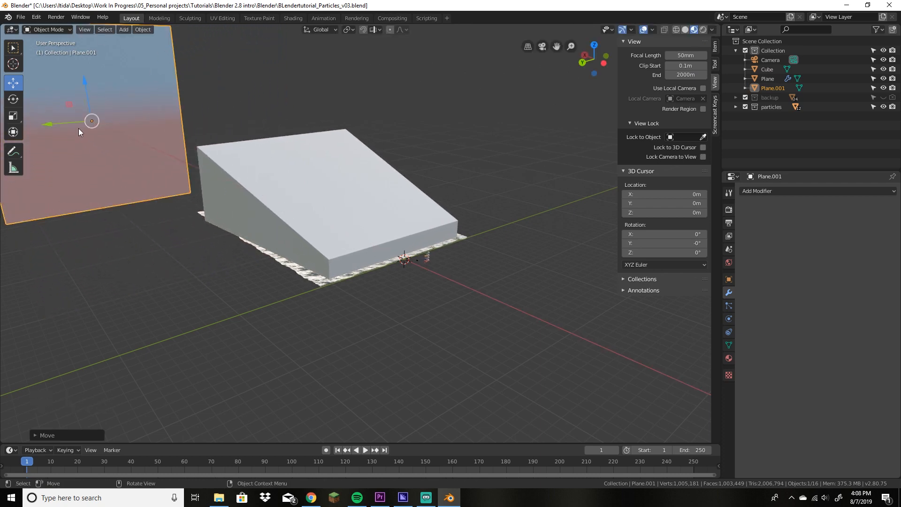
key("KP_0")
left_click(353, 235)
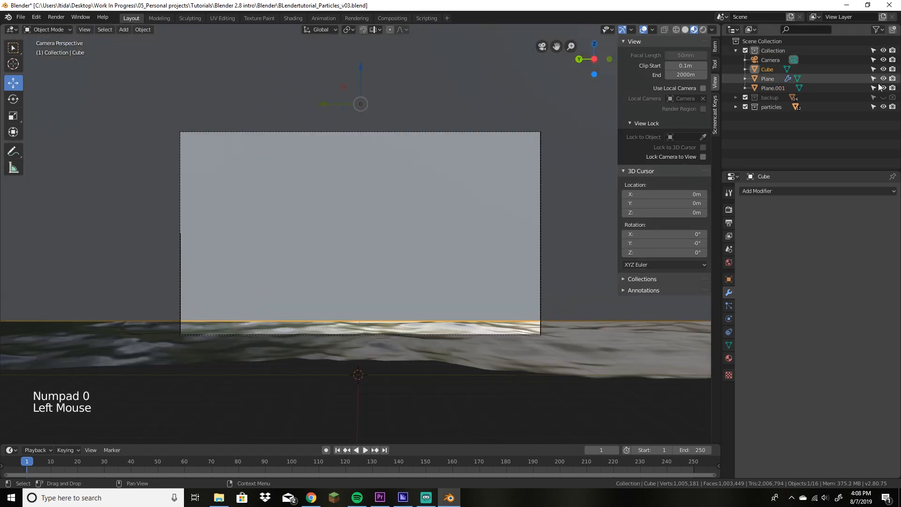
left_click(883, 69)
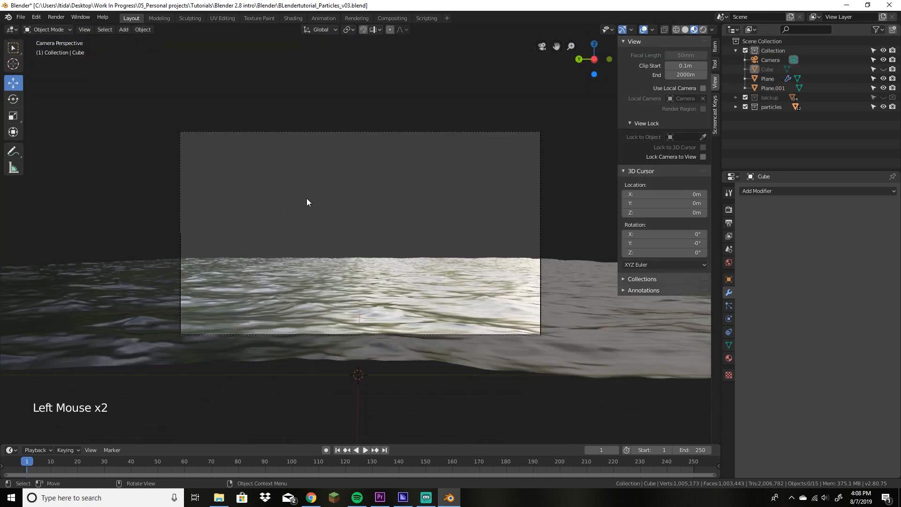
Step: Select the camera and set its lens clip end to 2000 m
left_click(540, 132)
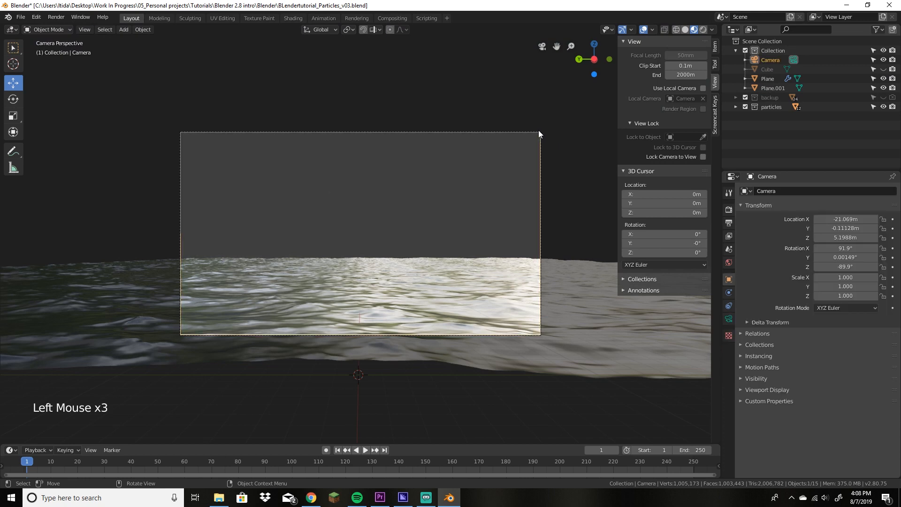
left_click(729, 319)
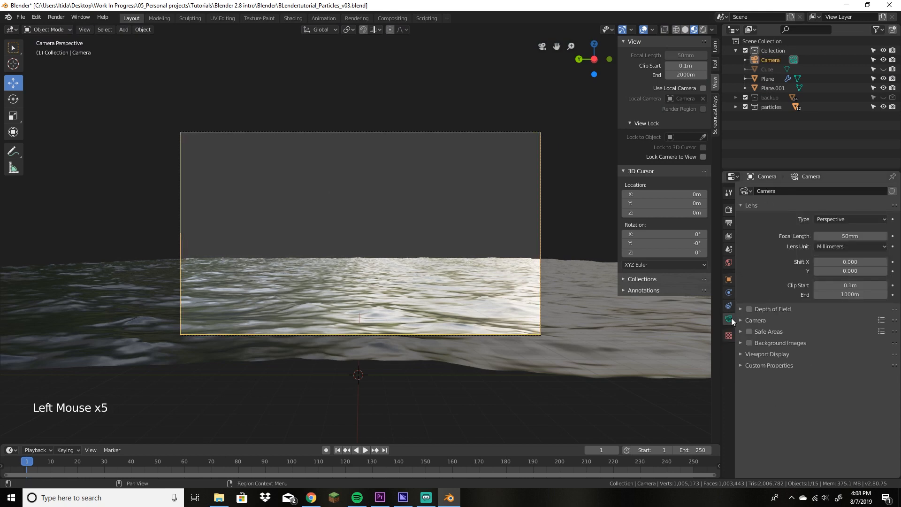
double_click(852, 294)
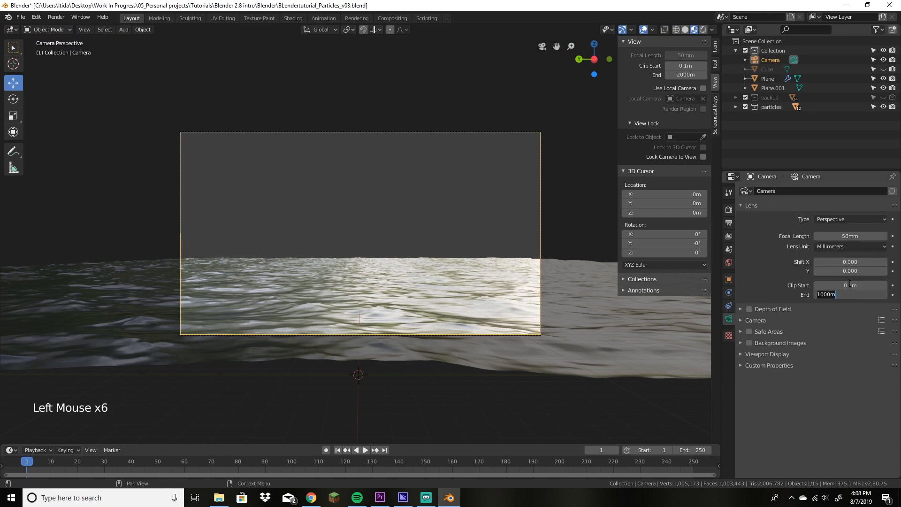
type("200")
key("Return")
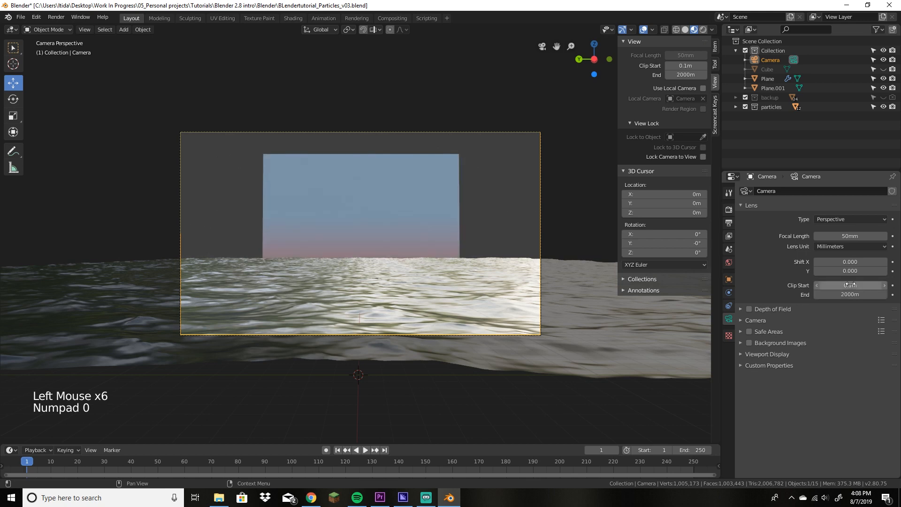
Step: Scale up the sky plane until it fills the camera frame behind the ocean, and unhide the cube
left_click(352, 223)
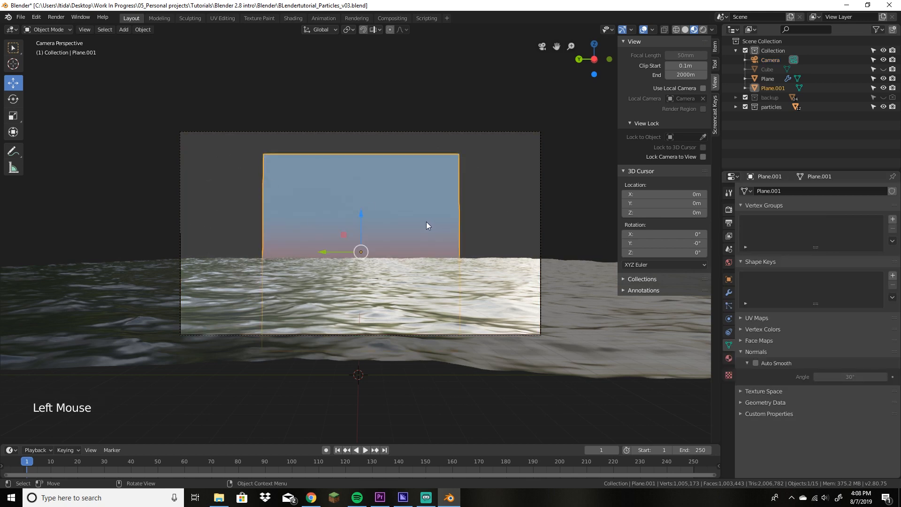
key("s")
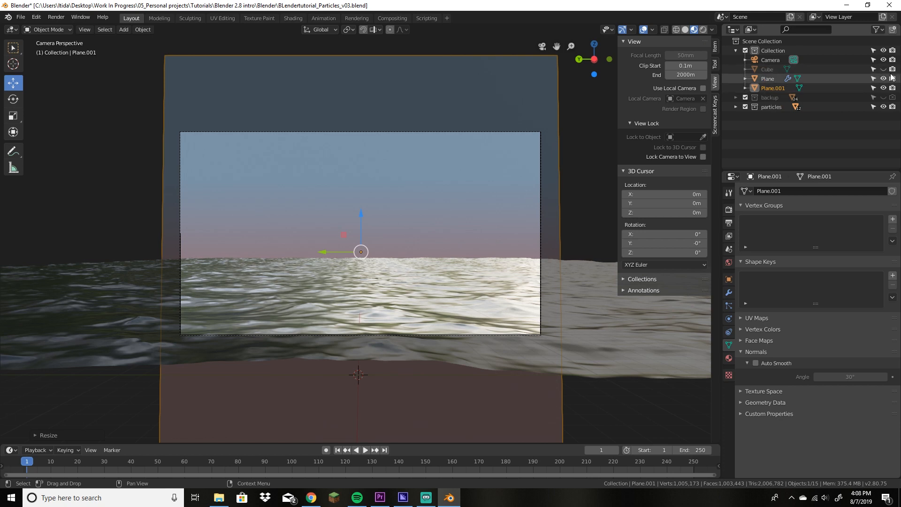
left_click(884, 69)
Step: Rename the ocean's Plane object as "ocean"
left_click(770, 78)
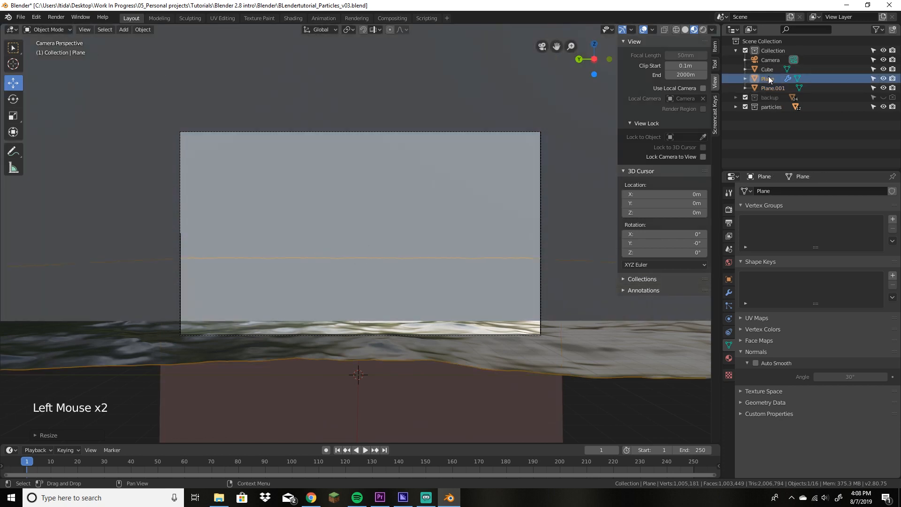
left_click(768, 79)
double_click(770, 79)
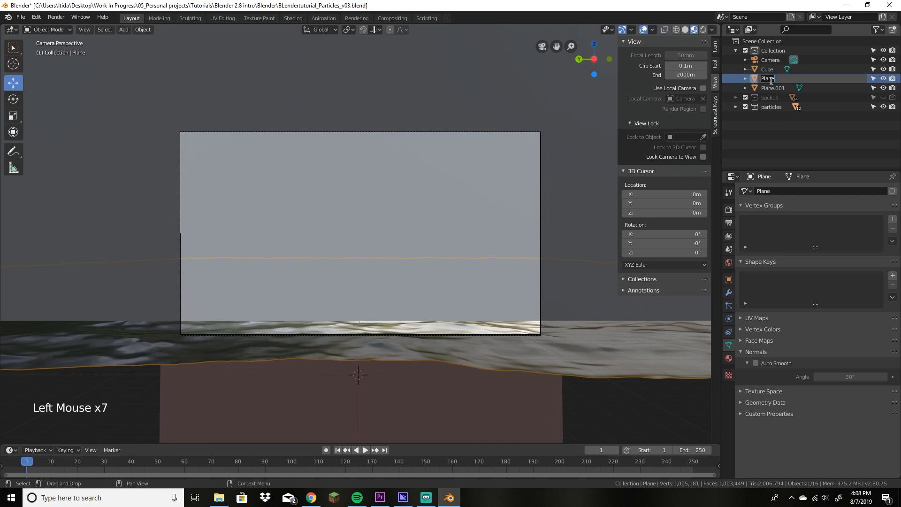
type("ocean")
Step: Rename the Cube object as "particle box"
left_click(773, 70)
double_click(773, 71)
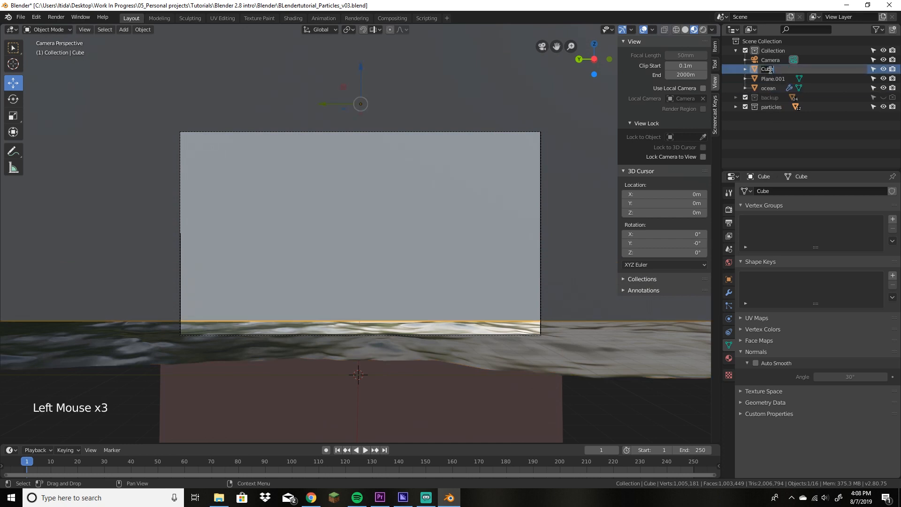
type("pa")
type("rticle fluid")
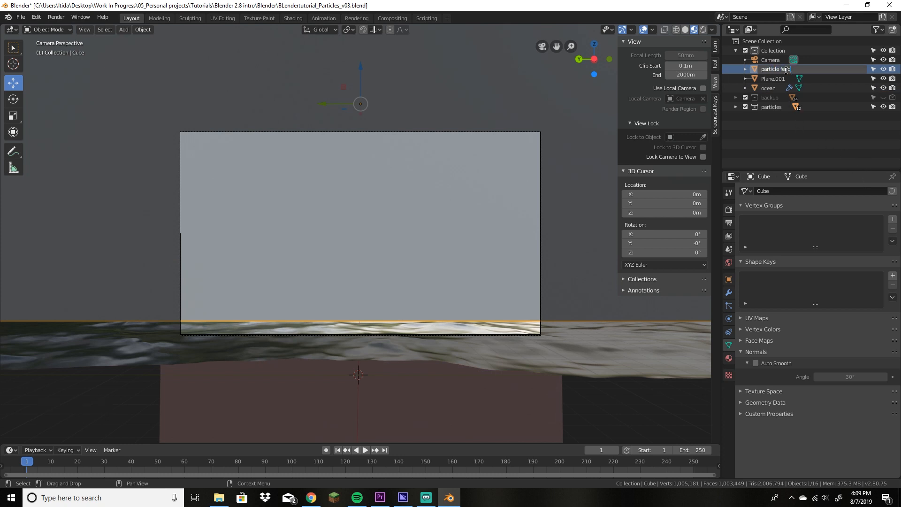
left_click_drag(801, 70, 780, 70)
type("box")
key("Return")
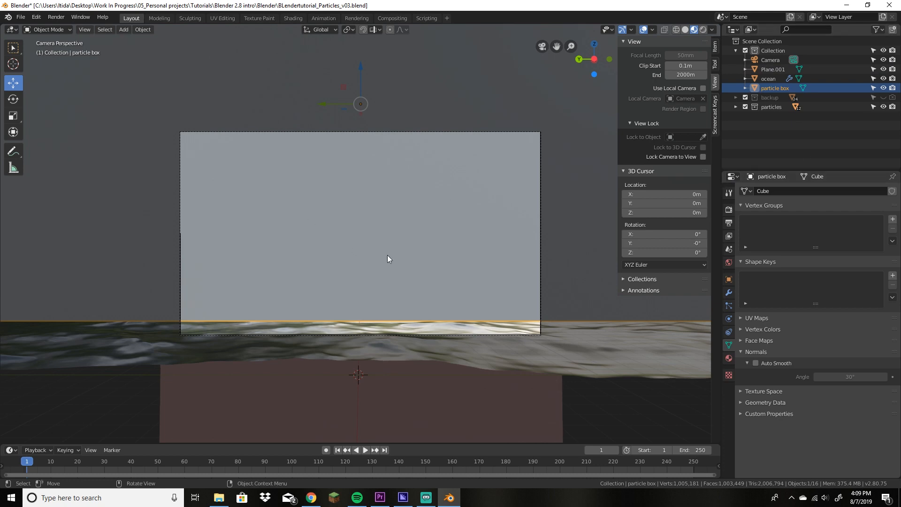
Step: Leave the camera view, select the particle box over the ocean and add a particle system to it
left_click(465, 332)
scroll(436, 300, "down", 1)
scroll(433, 295, "up", 1)
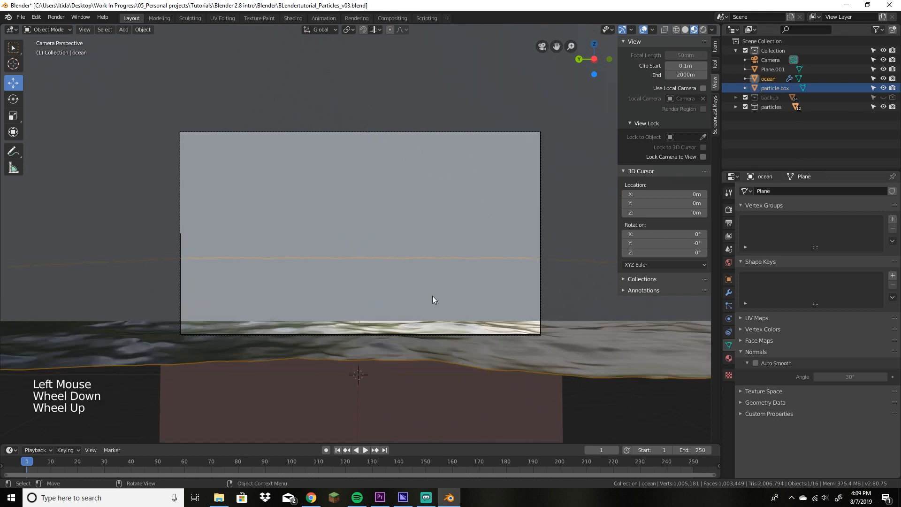
middle_click_drag(433, 296, 467, 298)
scroll(463, 294, "down", 7)
middle_click_drag(389, 246, 487, 193)
scroll(363, 258, "down", 4)
scroll(464, 287, "up", 4)
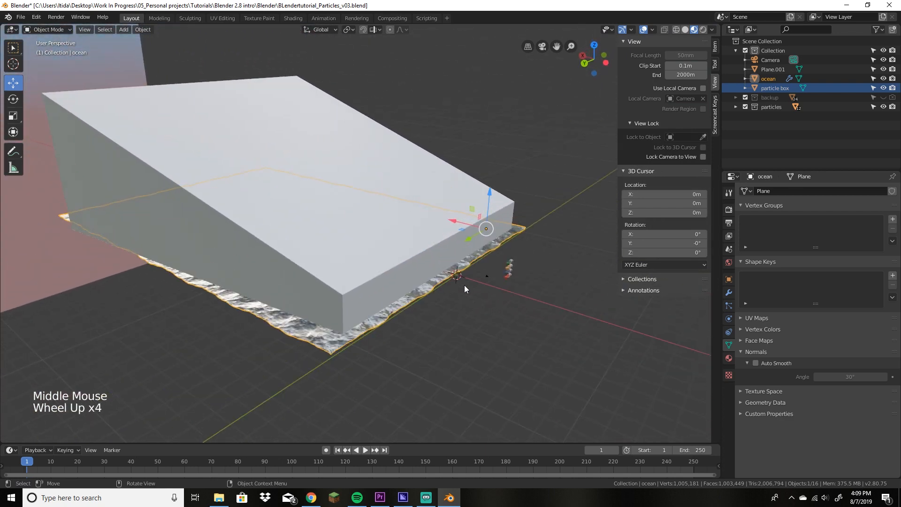
left_click(510, 269)
left_click(431, 239)
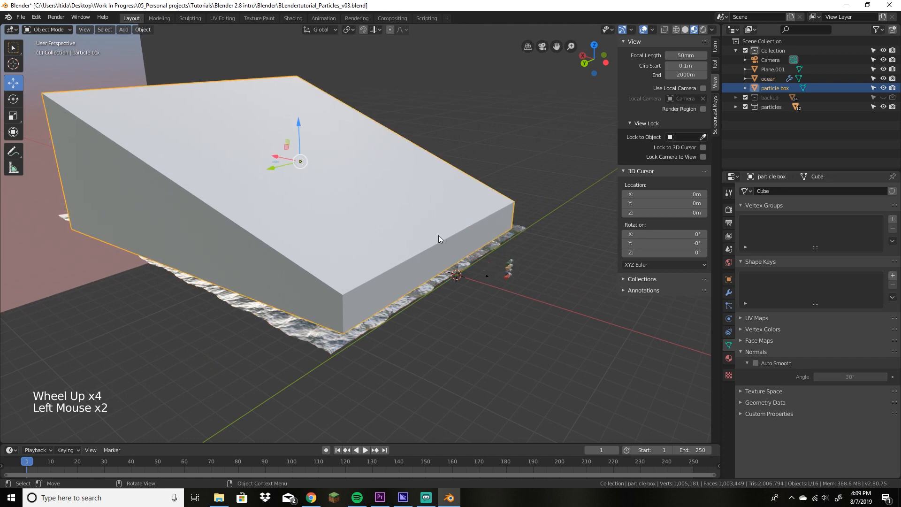
left_click(729, 306)
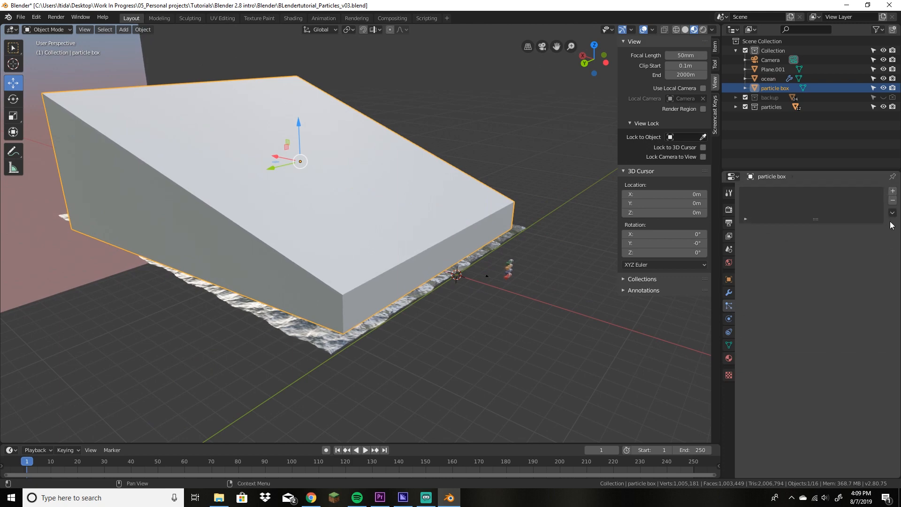
left_click(893, 192)
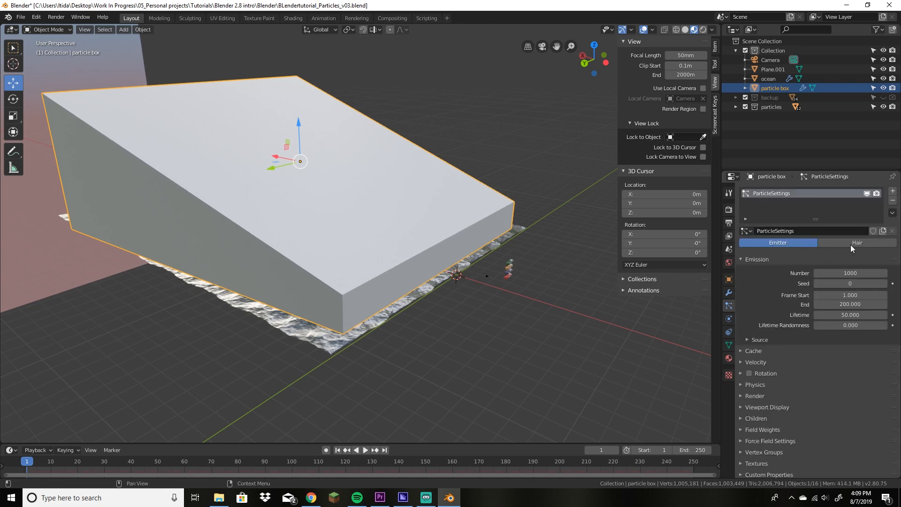
Step: Replace the particle box's particle system with a new one and set its type to Hair
scroll(791, 399, "up", 4)
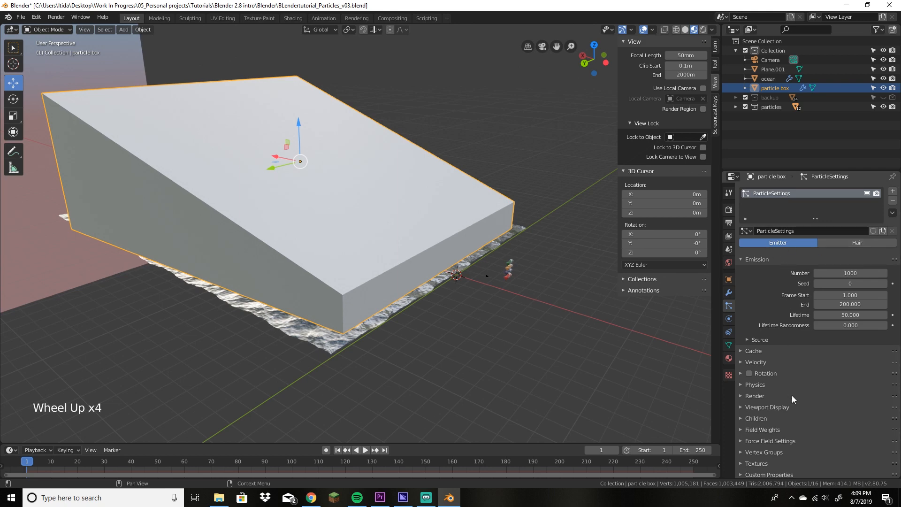
scroll(793, 397, "down", 4)
scroll(792, 395, "down", 2)
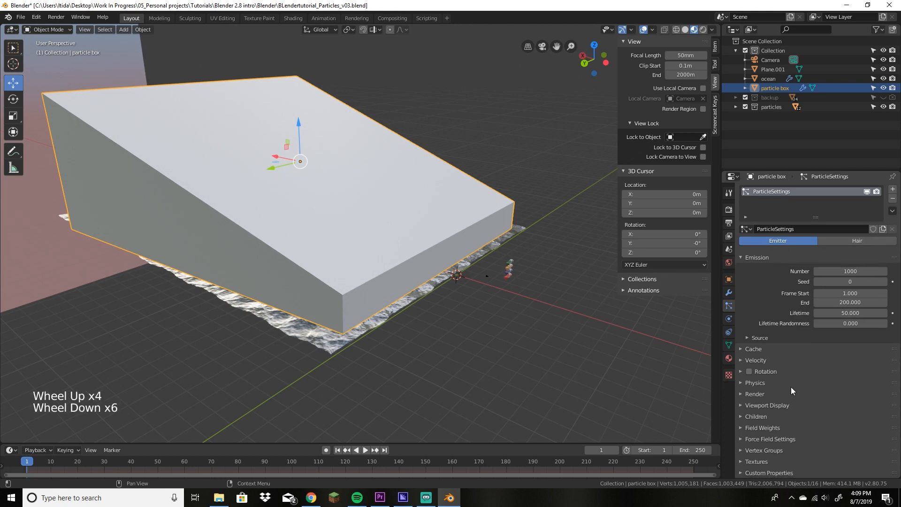
left_click(893, 200)
left_click(894, 191)
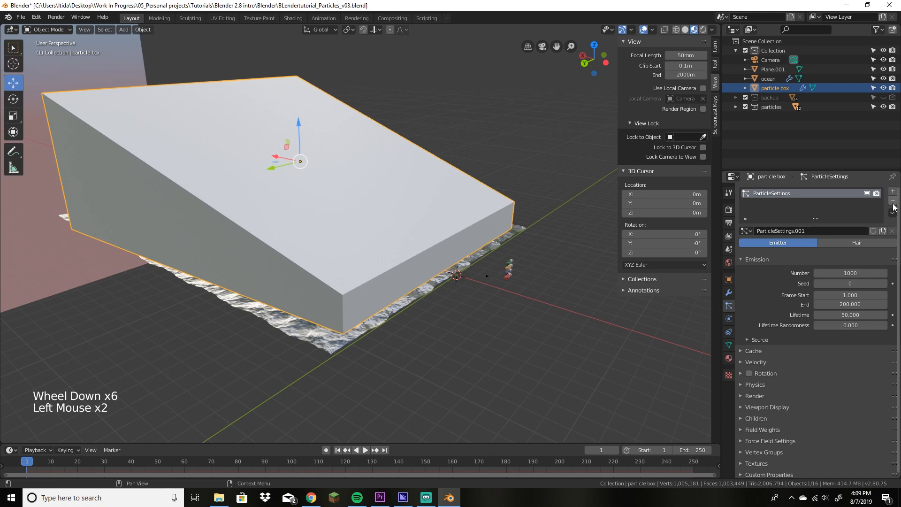
left_click(858, 243)
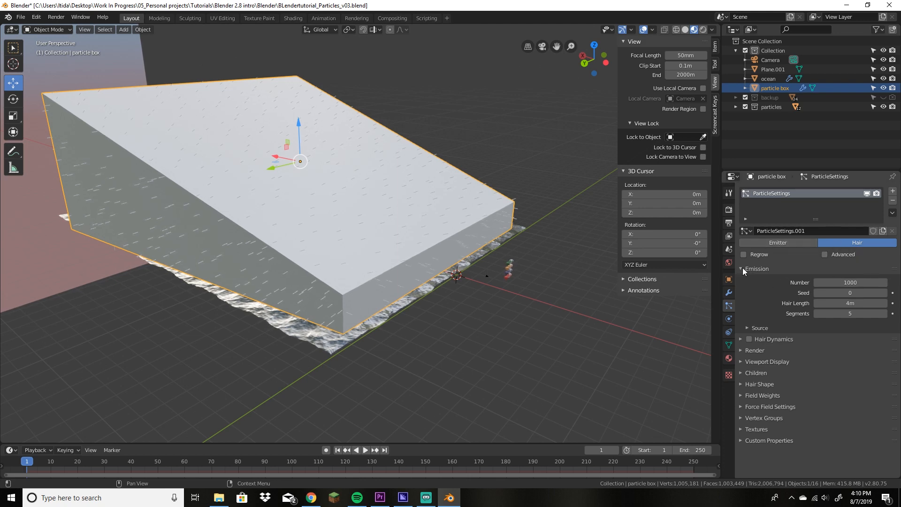
Step: Make the hair particles emit from Volume and set their emission number to 50
left_click(745, 326)
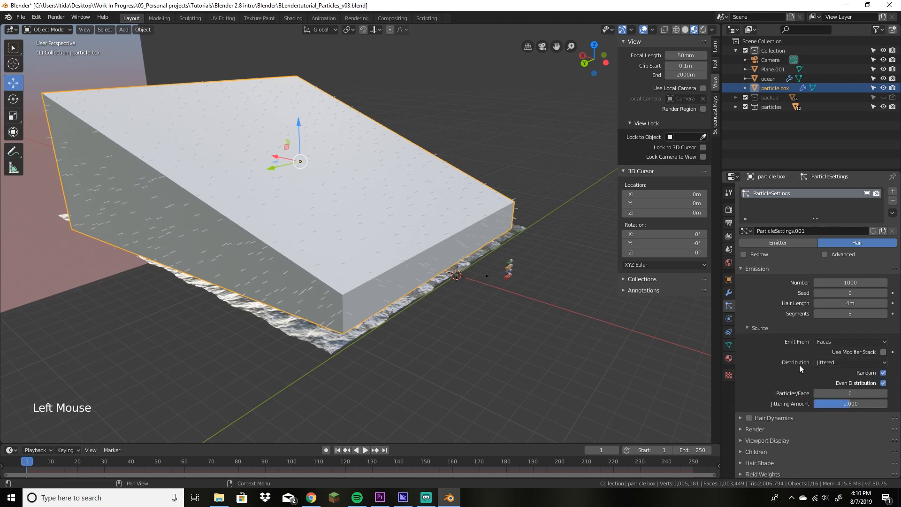
left_click(833, 342)
left_click(827, 373)
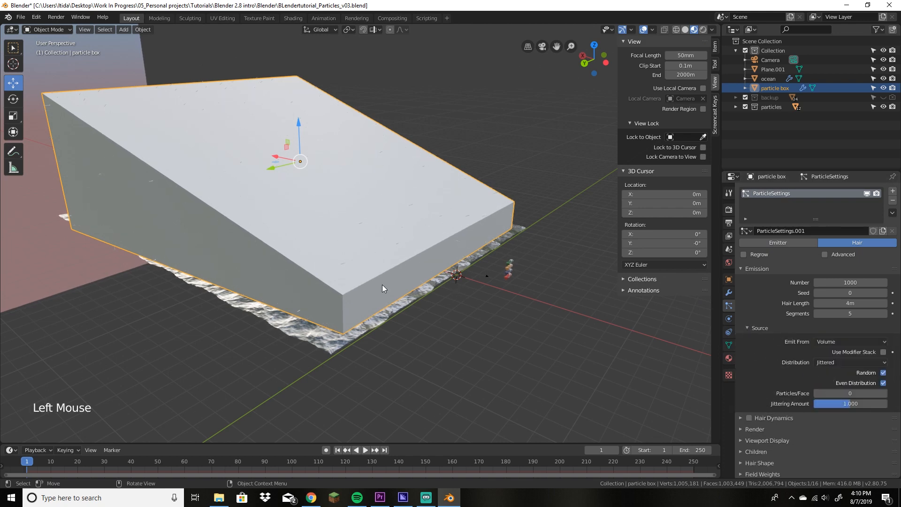
left_click(860, 282)
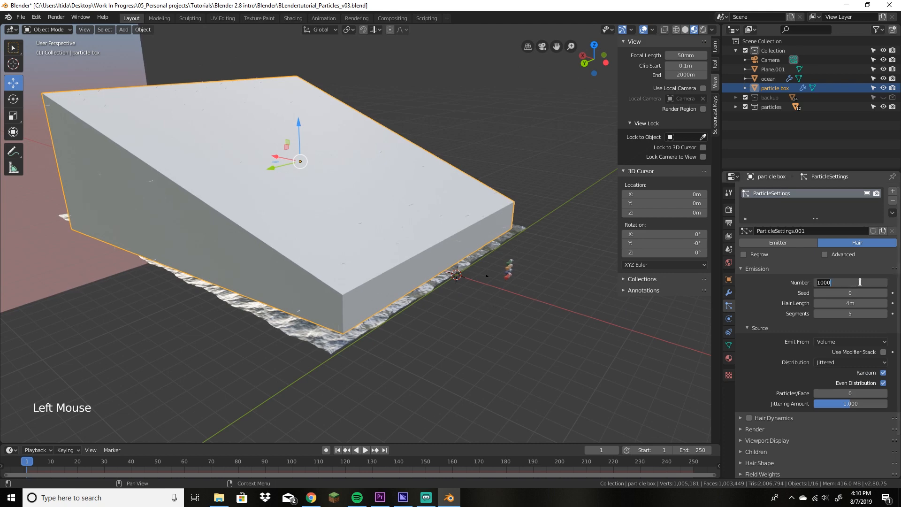
type("50")
scroll(864, 283, "down", 3)
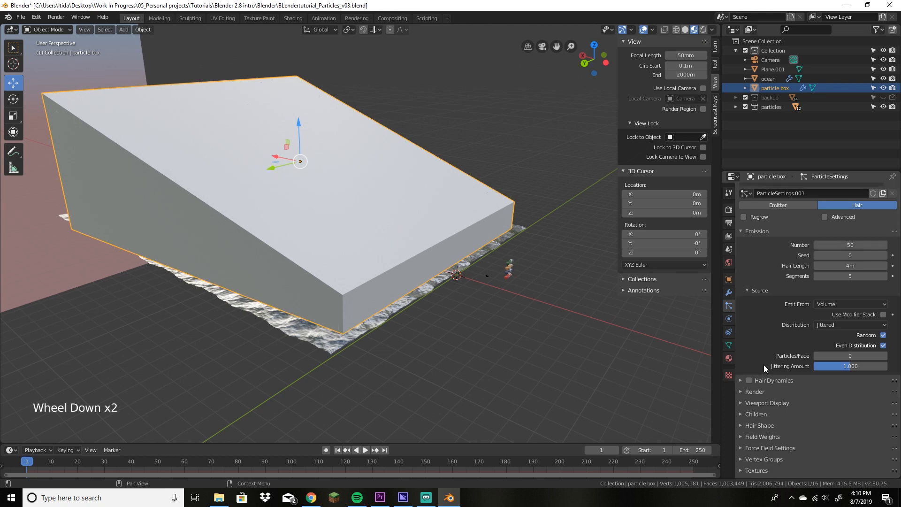
Step: Turn off Show Emitter in the particle system's render settings
left_click(863, 383)
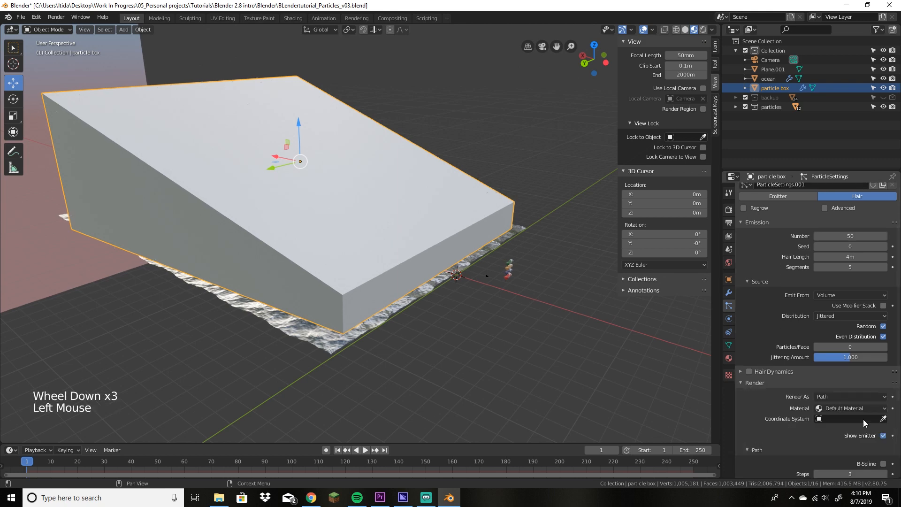
left_click(884, 436)
left_click(746, 384)
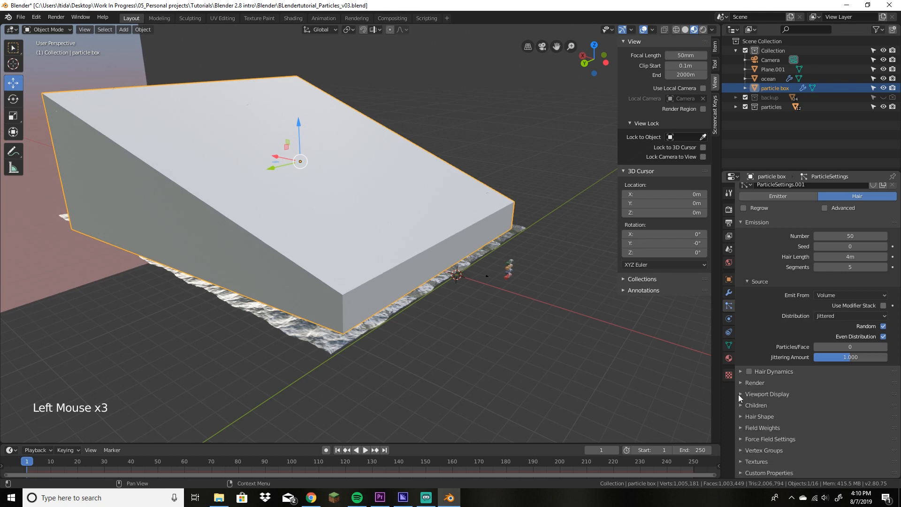
Step: Turn off Show Emitter in the particle system's viewport display settings
left_click(744, 396)
left_click(883, 469)
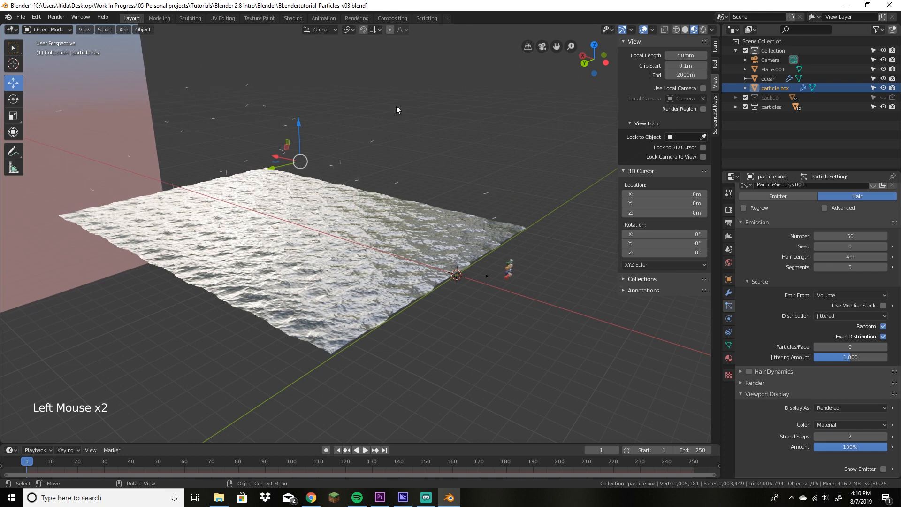
left_click(743, 396)
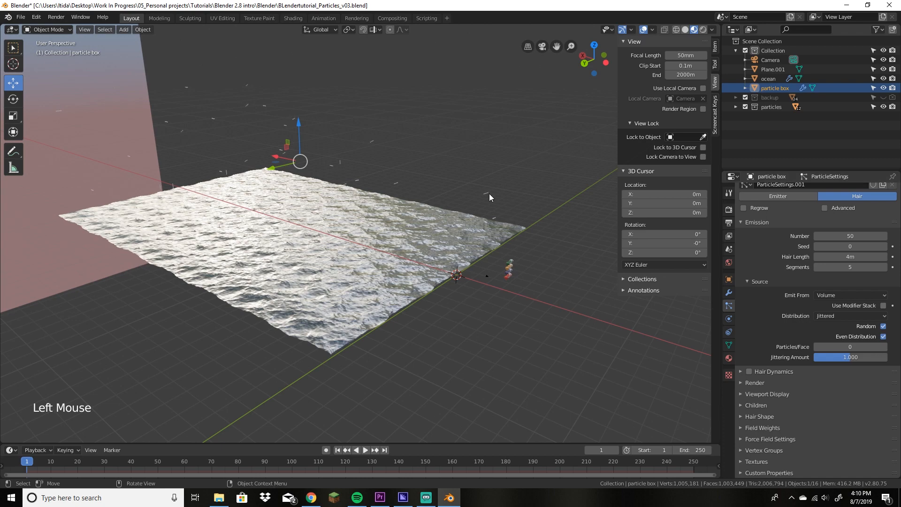
Step: Render the hair particles as a collection, using particles as the instance collection
left_click(742, 381)
left_click(528, 297)
scroll(527, 296, "up", 2)
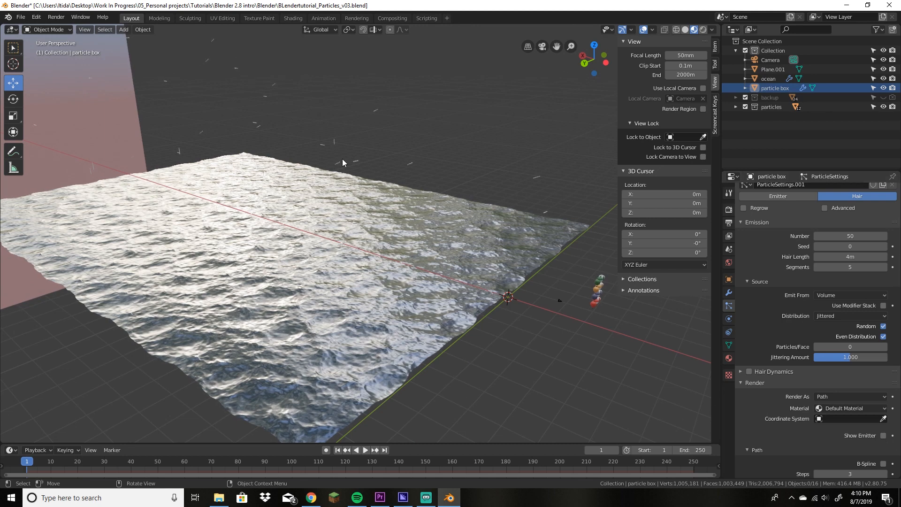
left_click(875, 398)
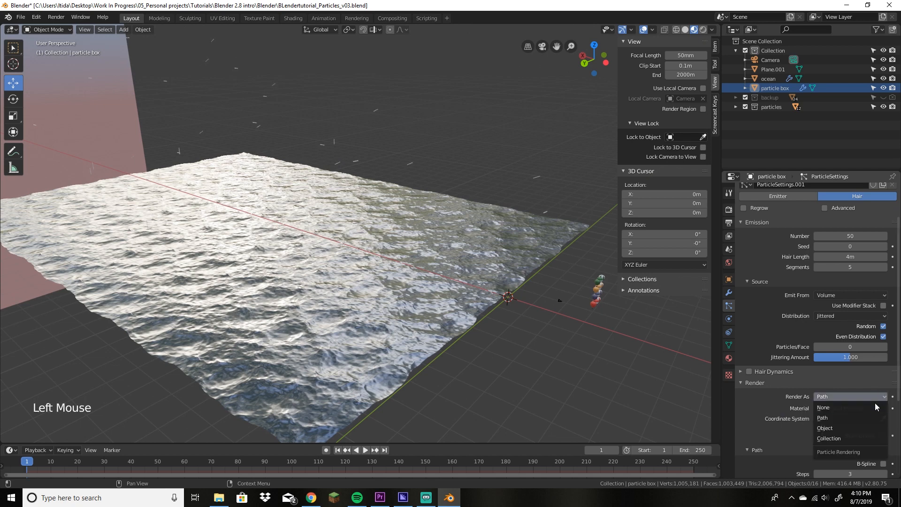
left_click(870, 438)
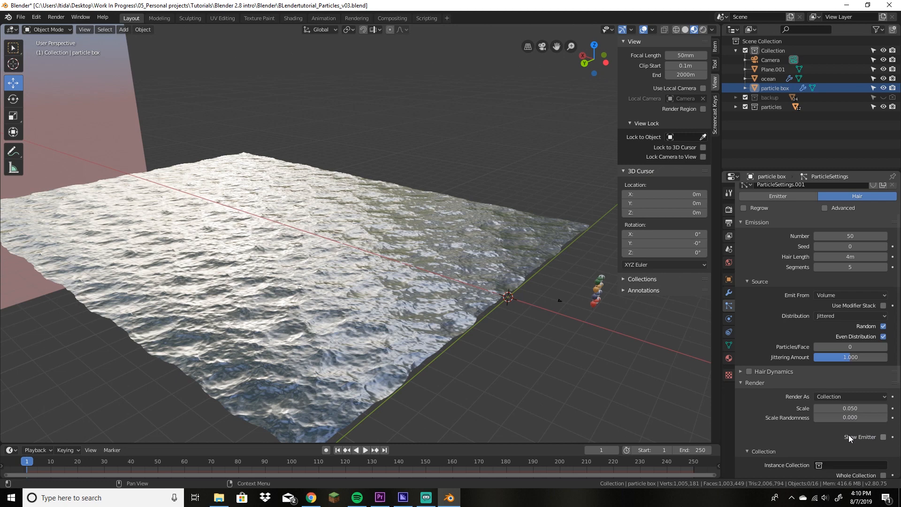
left_click(835, 466)
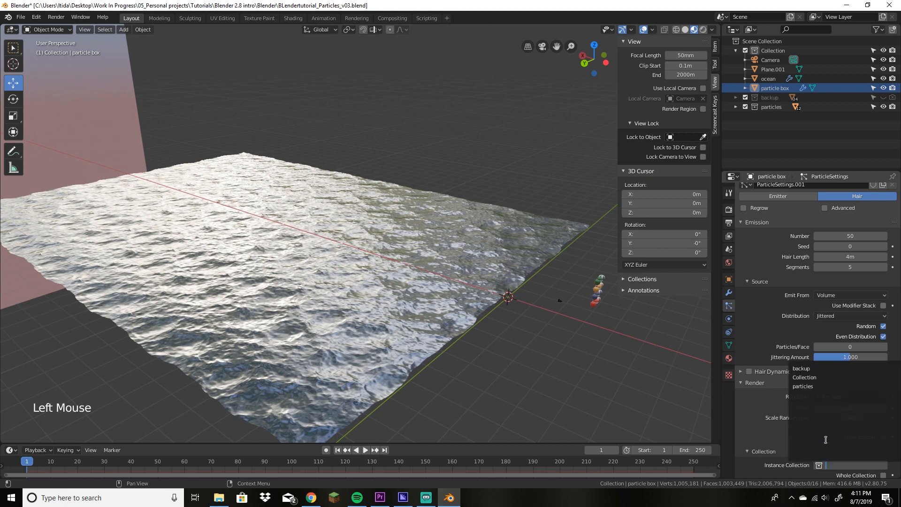
left_click(822, 387)
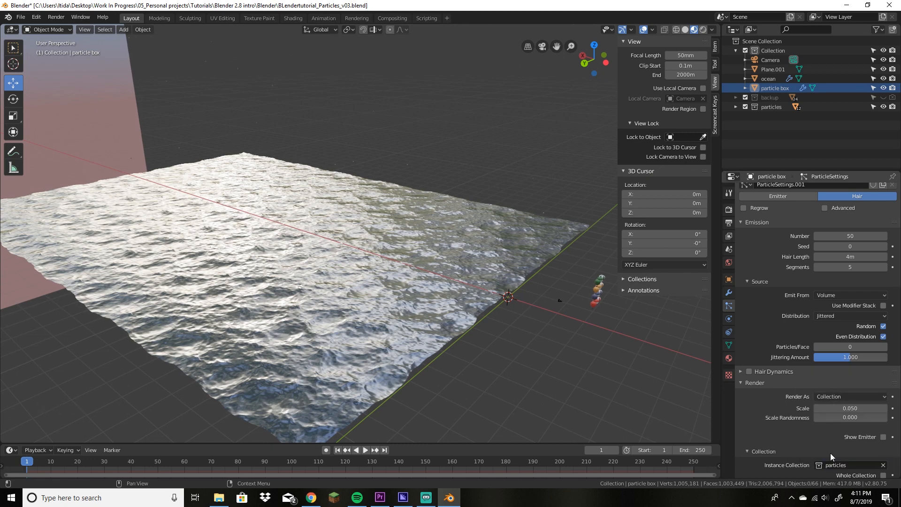
Step: Set the particle render scale to 1 and check the scattered balloons over the ocean
left_click(850, 408)
type("1")
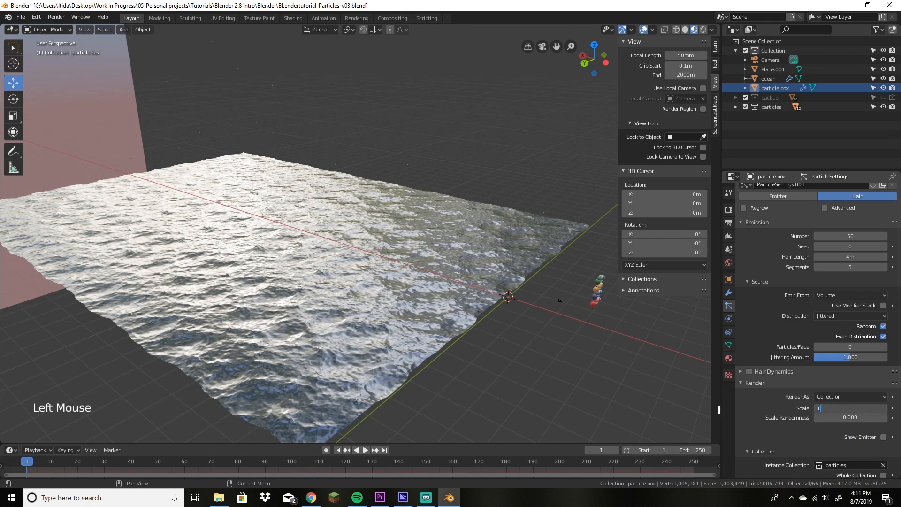
left_click(719, 410)
middle_click_drag(545, 356, 479, 352)
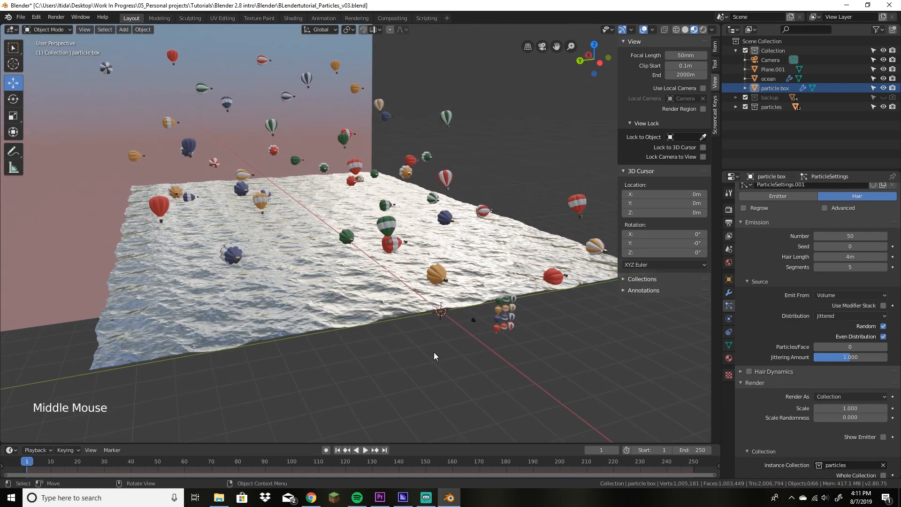
scroll(416, 353, "up", 2)
middle_click_drag(545, 399, 513, 368)
Step: Select the solid red source balloon and move it from the particles collection into the main Collection
left_click(459, 297)
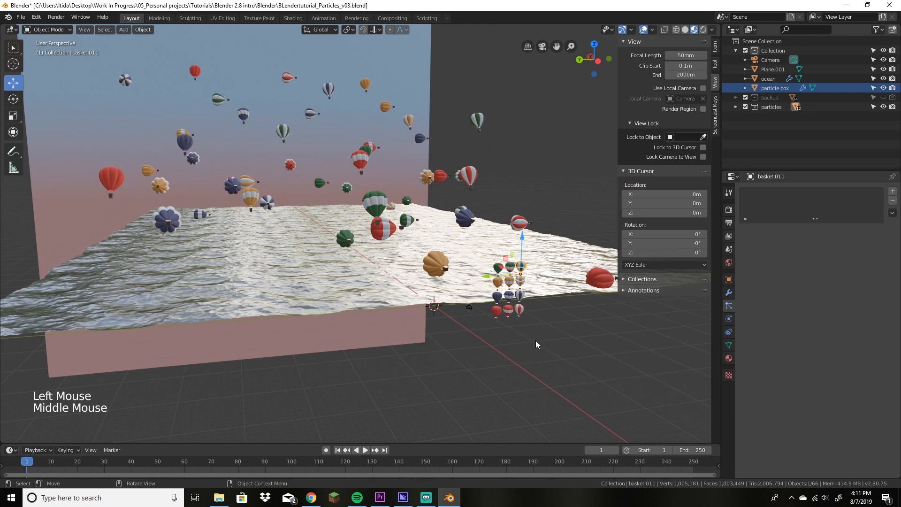
left_click(498, 312)
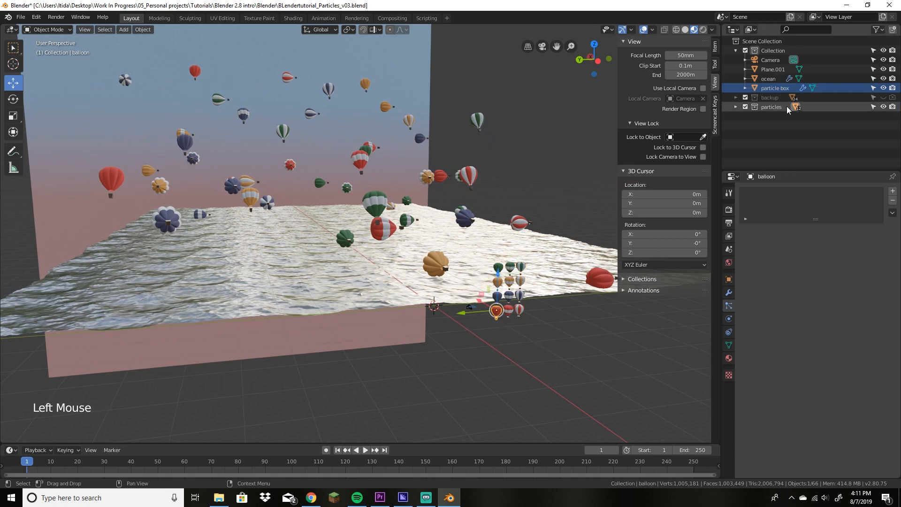
left_click(736, 107)
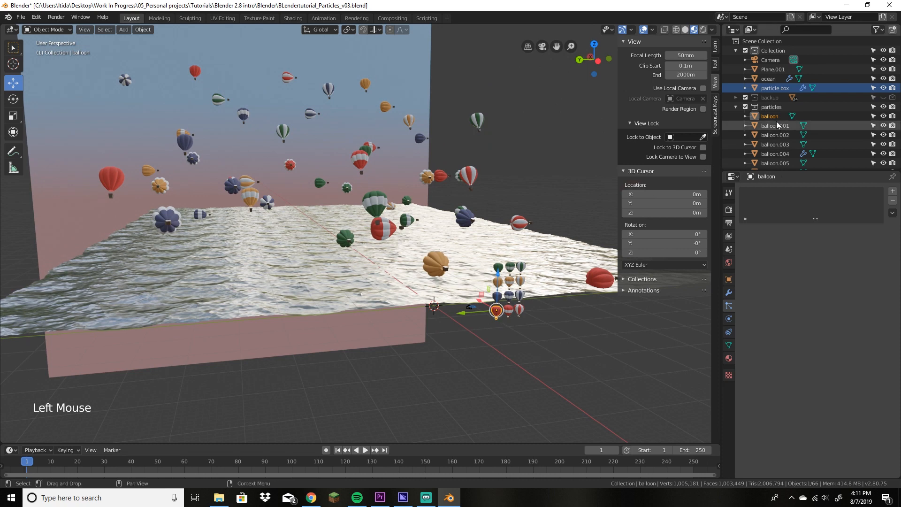
left_click_drag(771, 116, 773, 80)
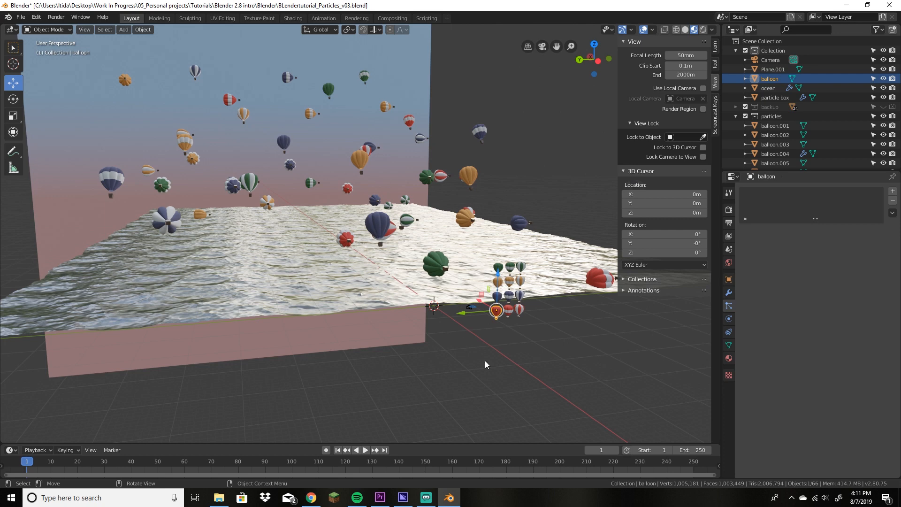
Step: Select the twelve source balloons, excluding the ocean and particle box, and scale them up to more than three times their size
left_click(527, 347)
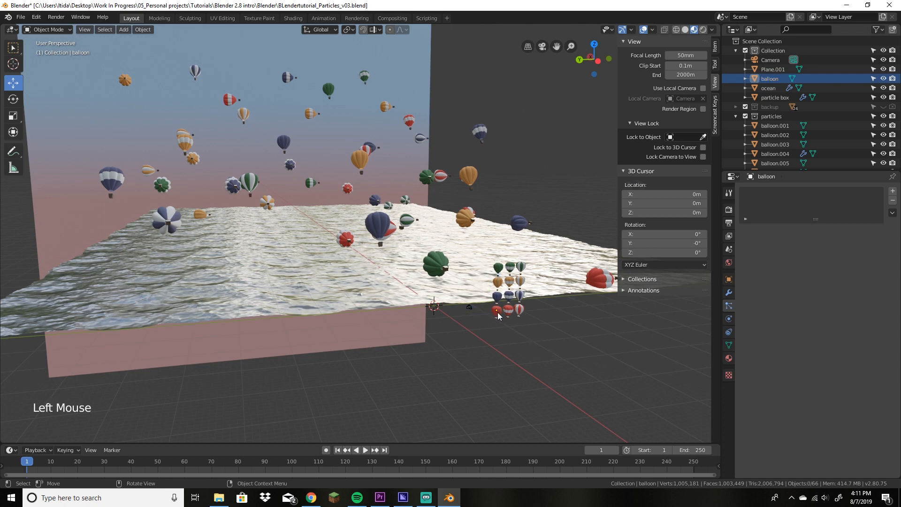
left_click(539, 336)
key("b")
left_click_drag(540, 332, 492, 260)
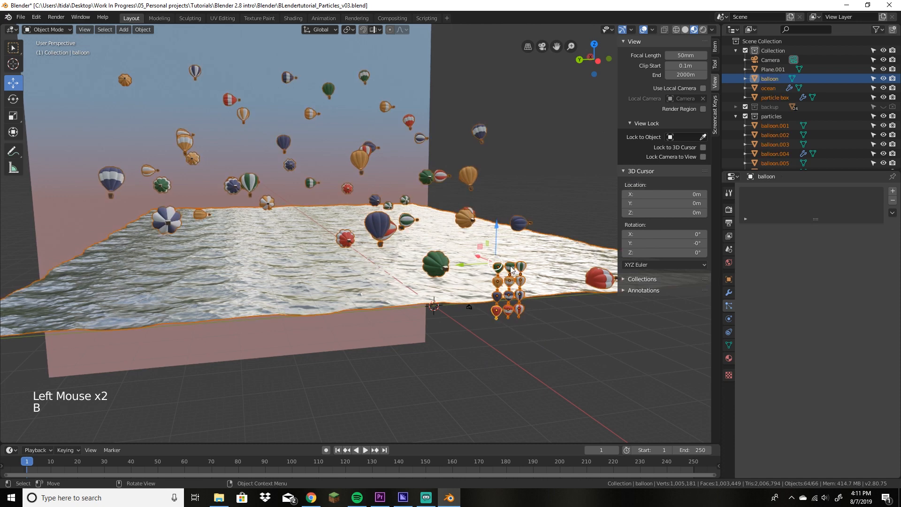
left_click(564, 257, "shift")
left_click(564, 258, "shift")
left_click(564, 257, "shift")
left_click(564, 257, "shift")
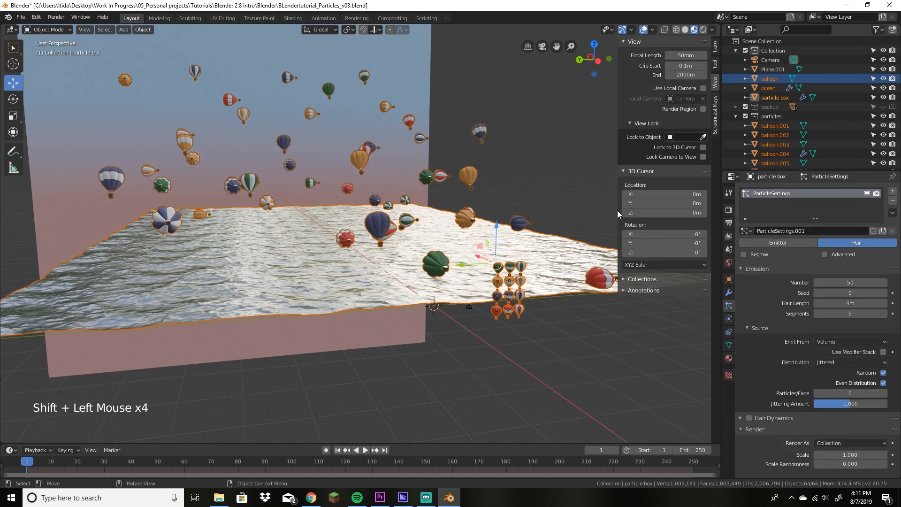
left_click(772, 89, "shift")
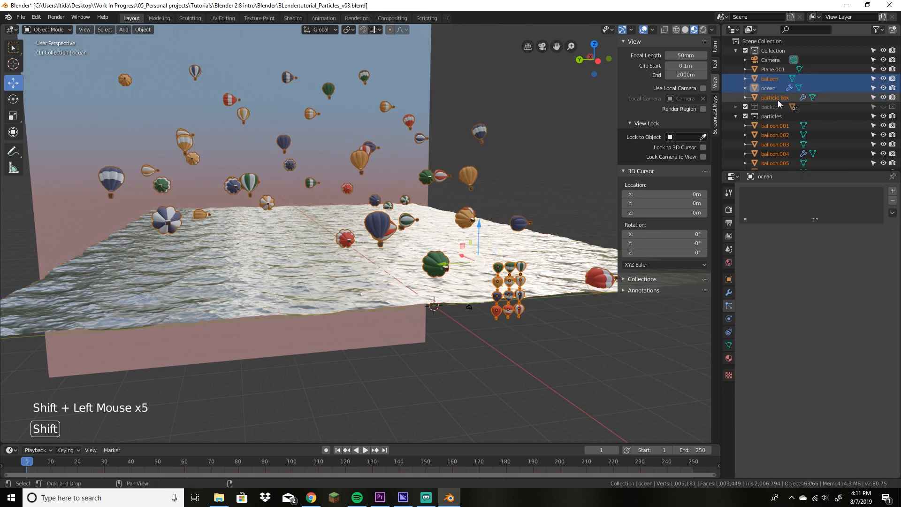
left_click(784, 97, "shift")
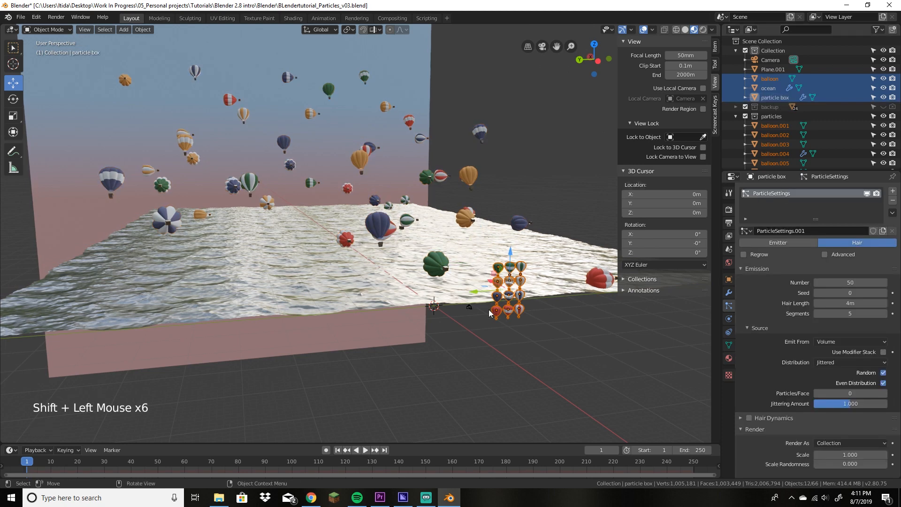
key("s")
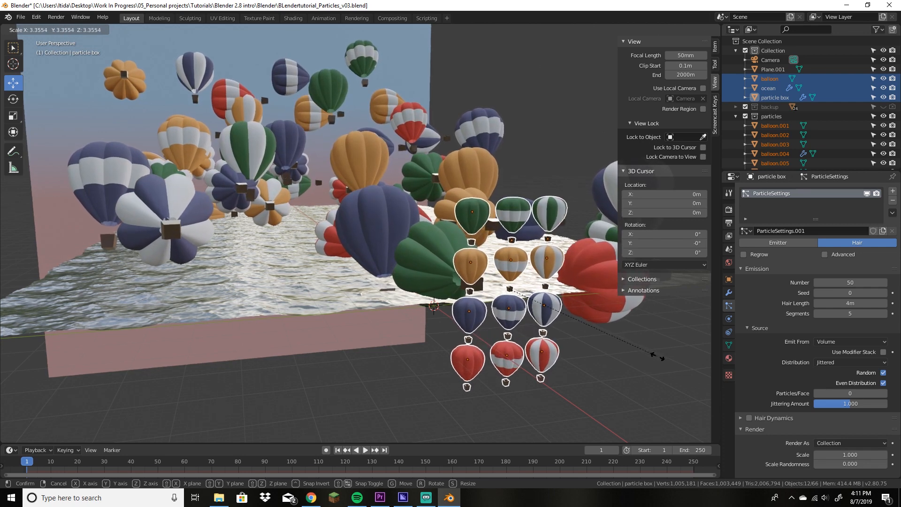
left_click(690, 369)
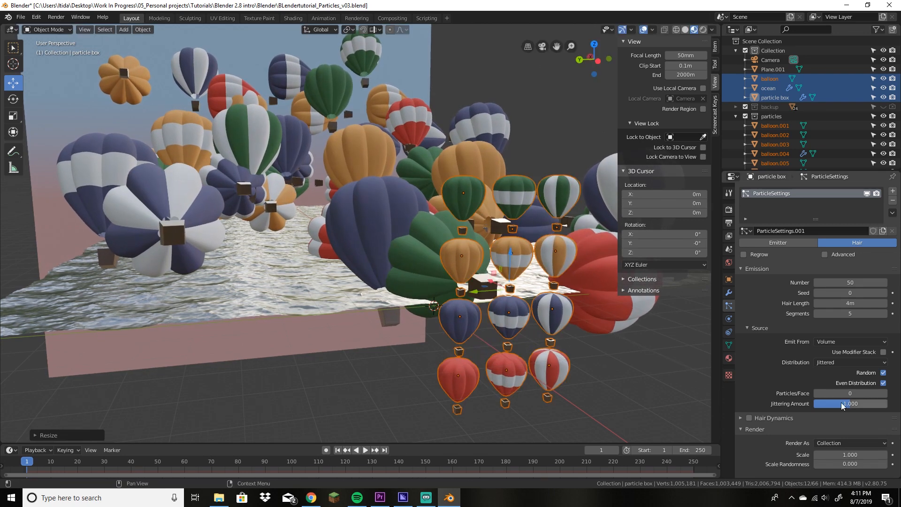
Step: Set the particle render scale to 0.5 and check the balloons' size against the source balloons
left_click(871, 455)
type("0.5")
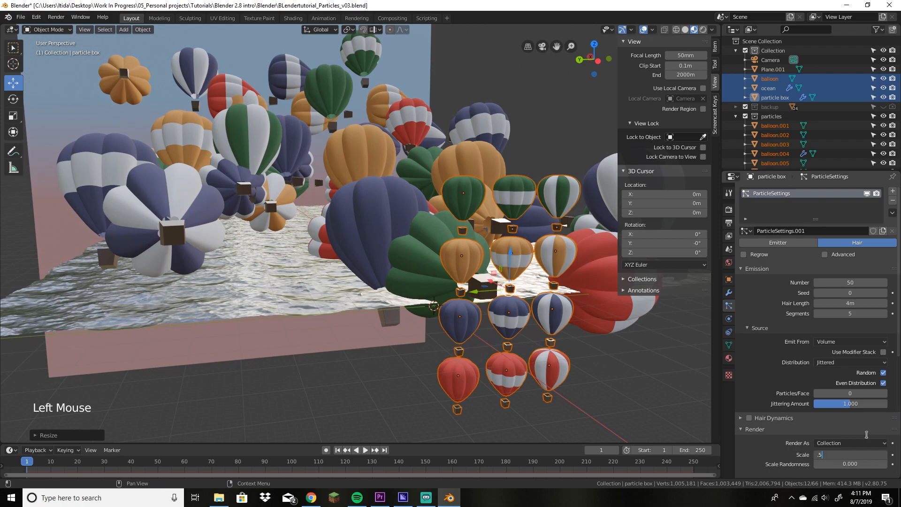
key("Return")
middle_click_drag(249, 313, 297, 314)
scroll(329, 308, "down", 2)
middle_click_drag(584, 319, 498, 322, "shift")
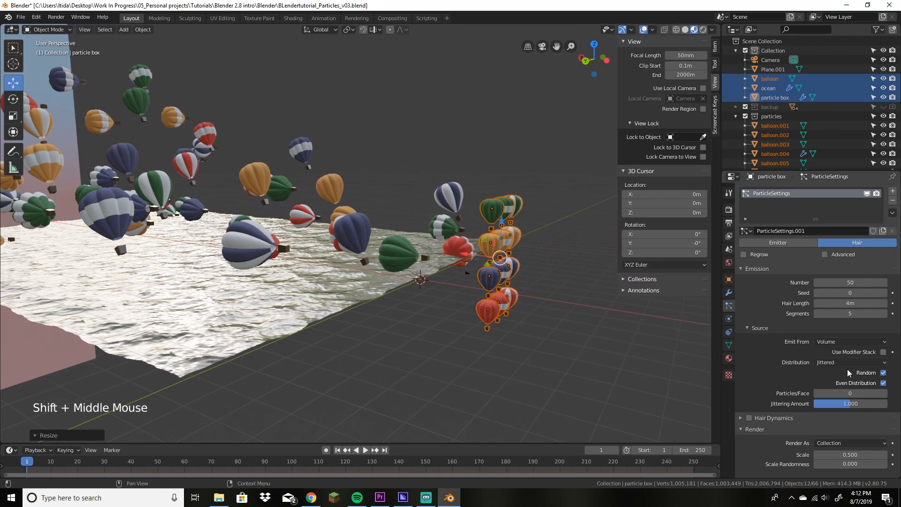
Step: Set the particle render scale to 0.3
left_click(861, 456)
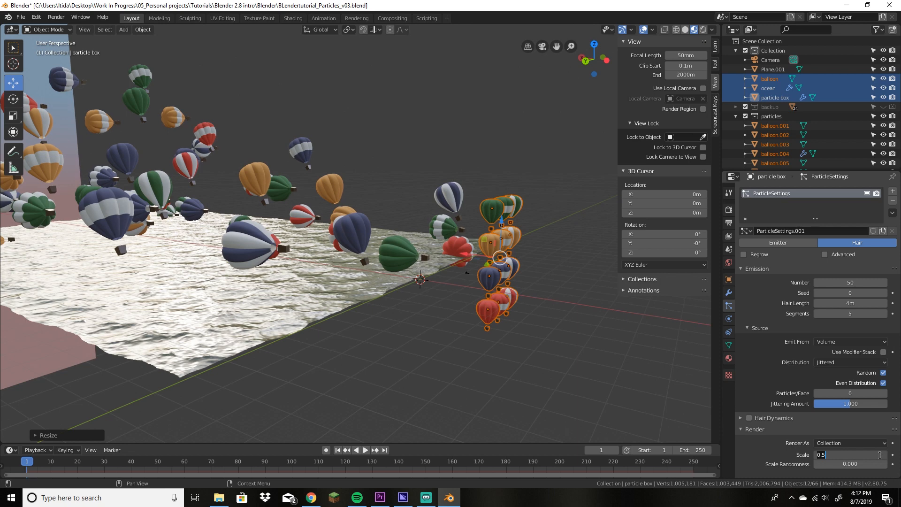
key("BackSpace")
key("BackSpace")
key("BackSpace")
type(".3")
key("Return")
mouse_move(487, 345)
middle_mouse_down()
mouse_move(523, 366)
mouse_move(489, 356)
middle_mouse_up()
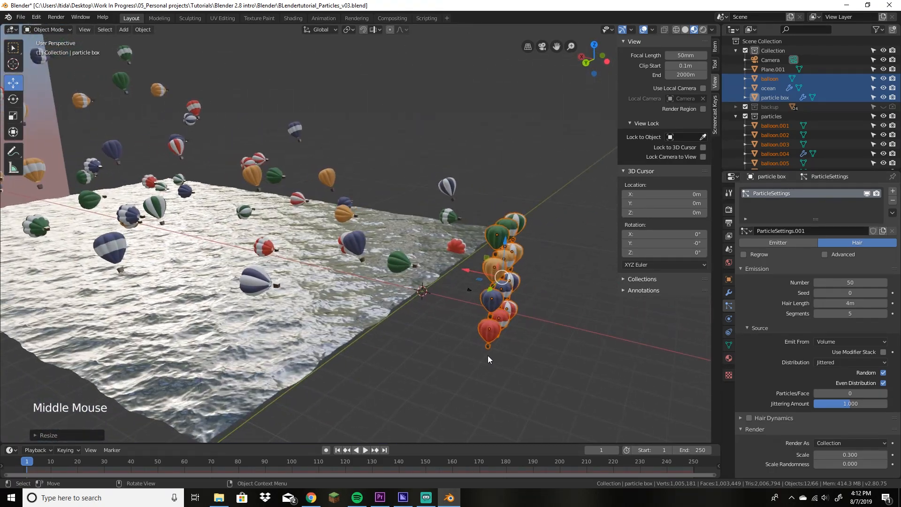
Step: Scale the selected source balloons up slightly and deselect them
key("s")
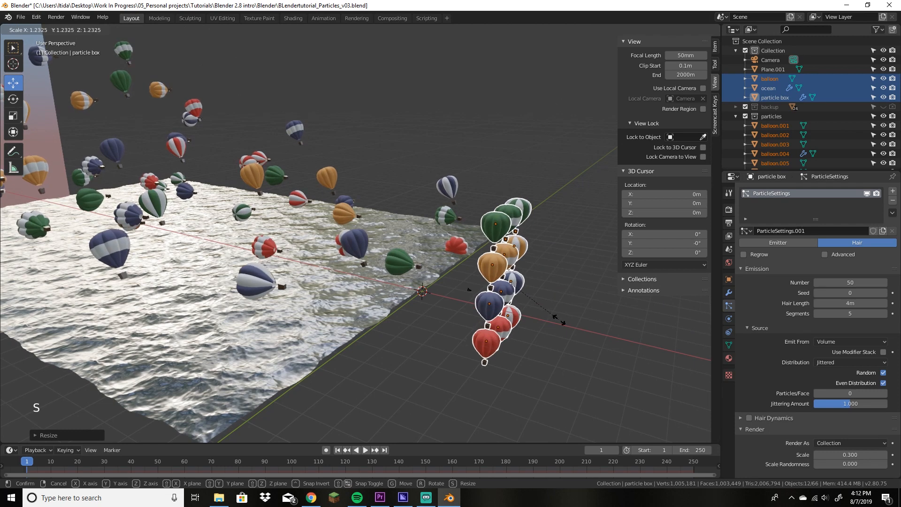
left_click(568, 312)
left_click(582, 312)
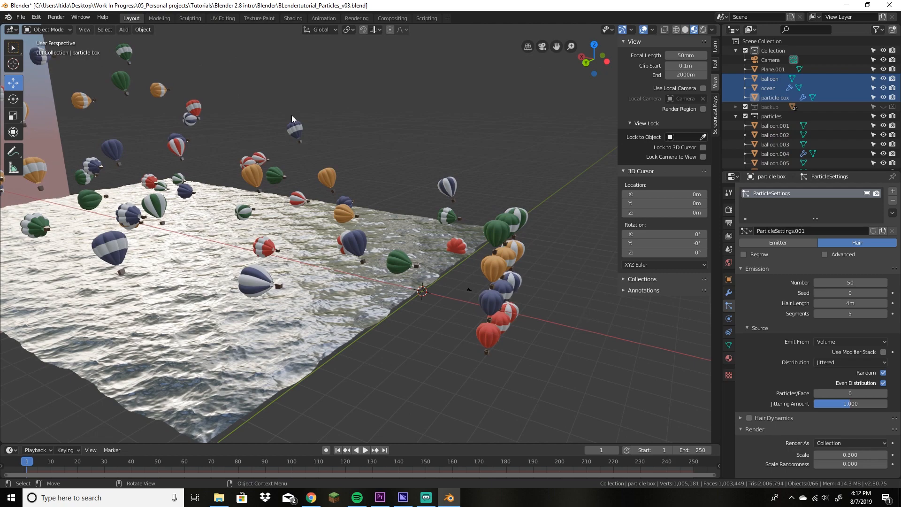
middle_click_drag(292, 119, 336, 139)
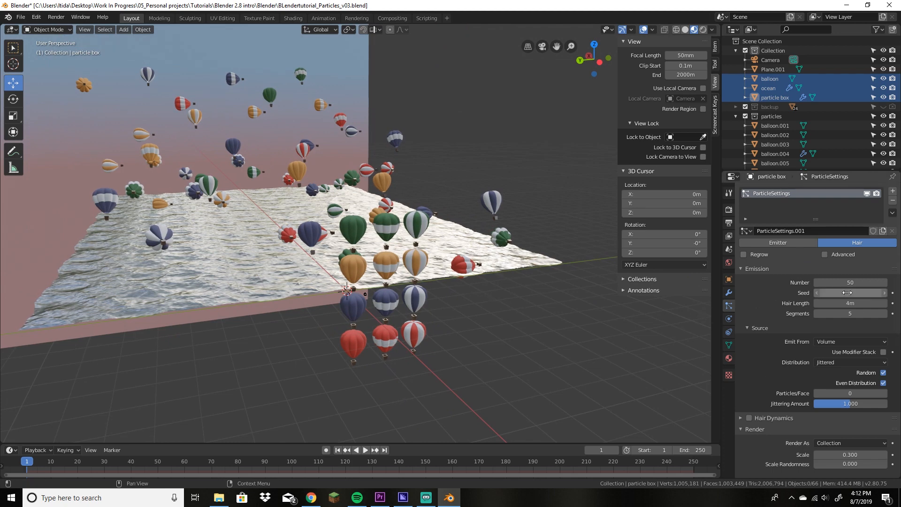
Step: Enable the particle system's Advanced options and Rotation, with the orientation axis set to Global X so the balloons stand upright
left_click(742, 270)
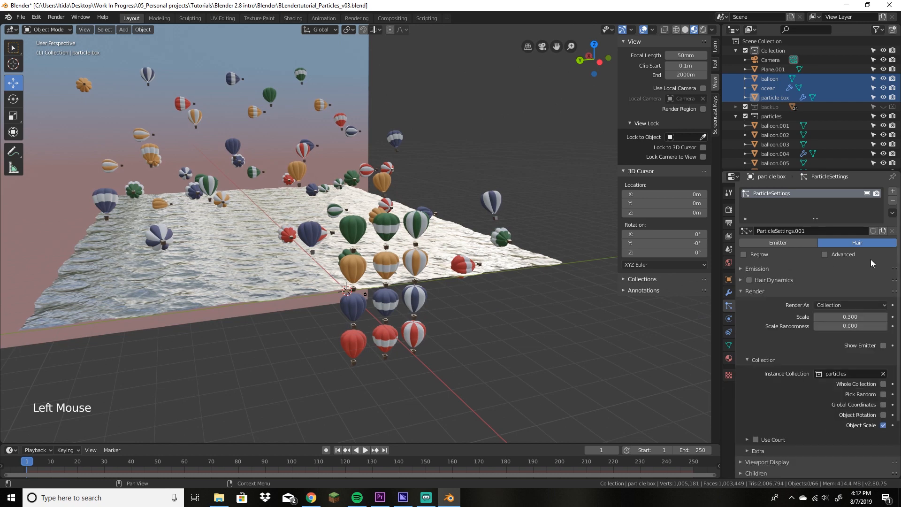
left_click(741, 290)
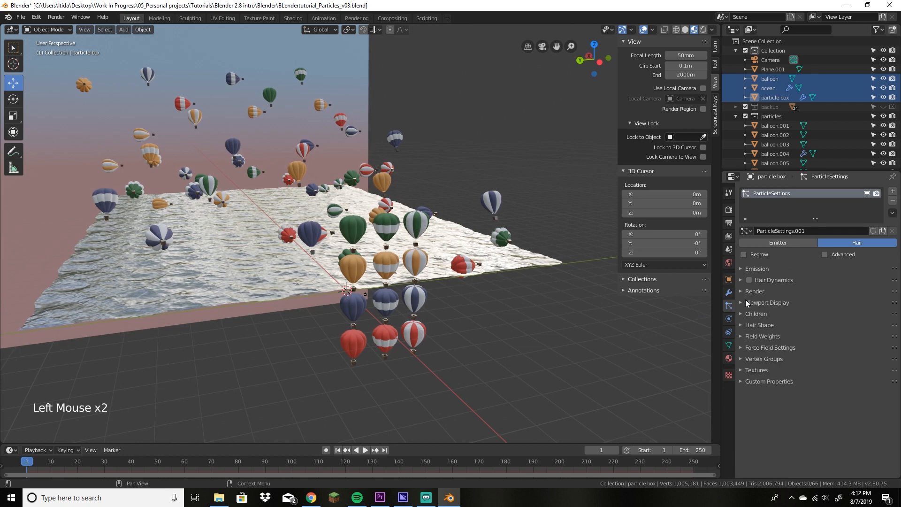
left_click(826, 254)
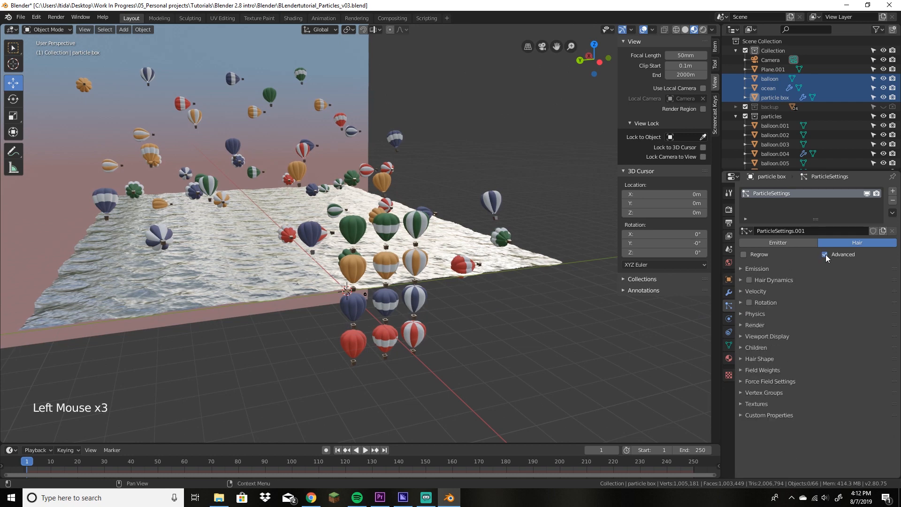
left_click(741, 302)
left_click(843, 317)
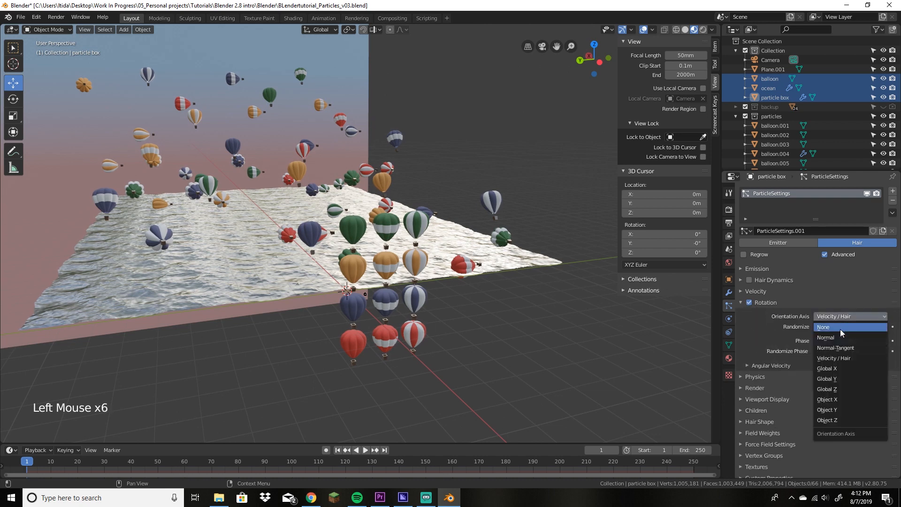
left_click(844, 367)
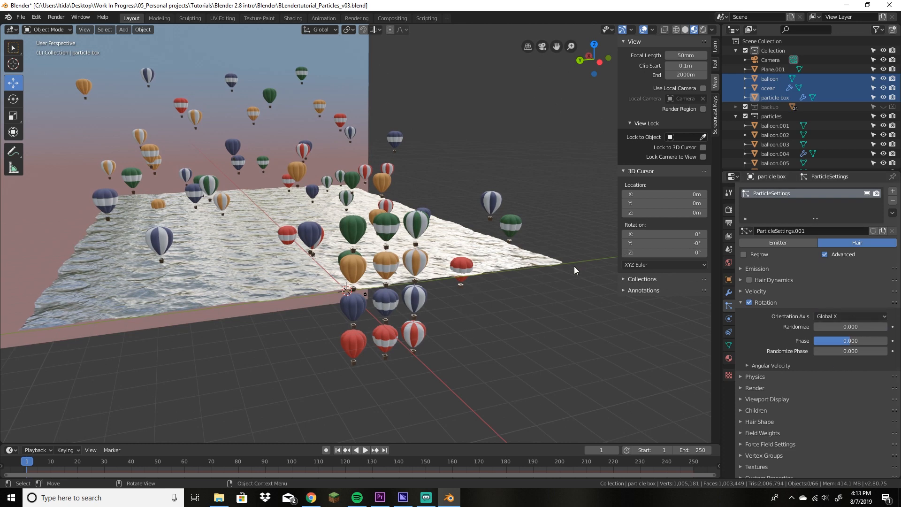
mouse_move(287, 296)
middle_mouse_down()
mouse_move(295, 300)
mouse_move(280, 308)
mouse_move(285, 339)
mouse_move(317, 306)
mouse_move(291, 310)
middle_mouse_up()
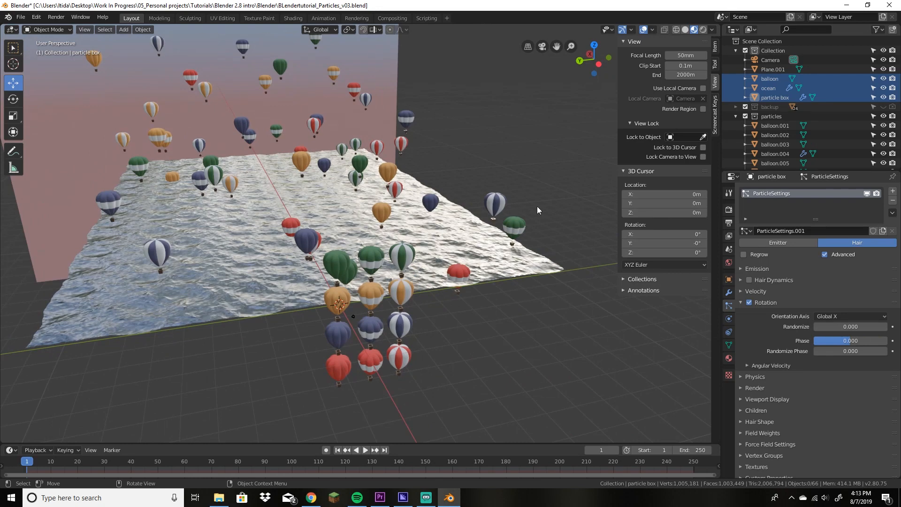
Step: Select the particle box and raise it about 3.7 m along the Z axis above the ocean
left_click(500, 204)
middle_click_drag(490, 130, 544, 109)
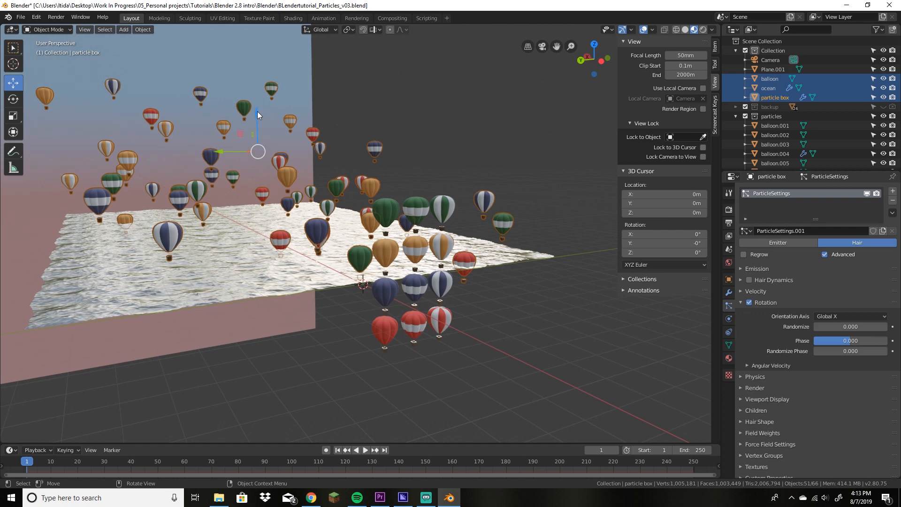
mouse_move(257, 111)
left_mouse_down()
mouse_move(270, 102)
mouse_move(261, 105)
left_mouse_up()
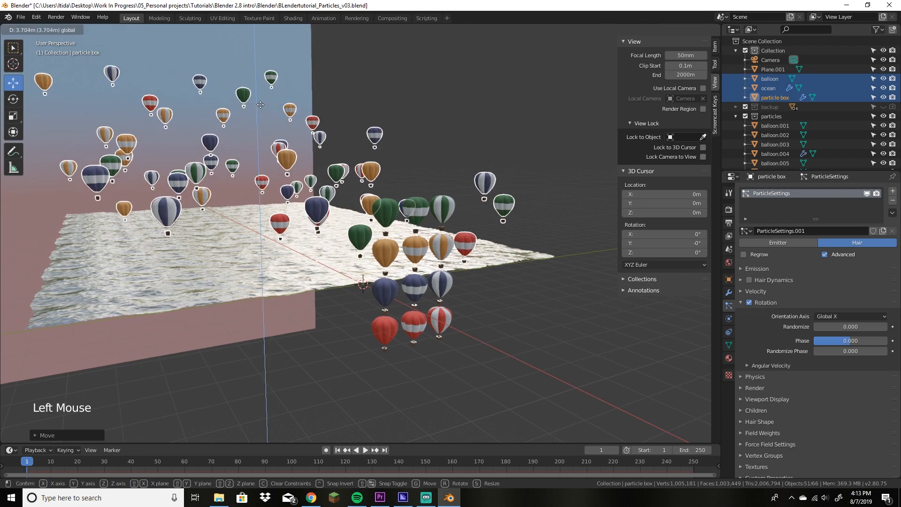
Step: From the camera view, set the Emission seed of the particle box's hair system to 4 for a different balloon layout
left_click(458, 137)
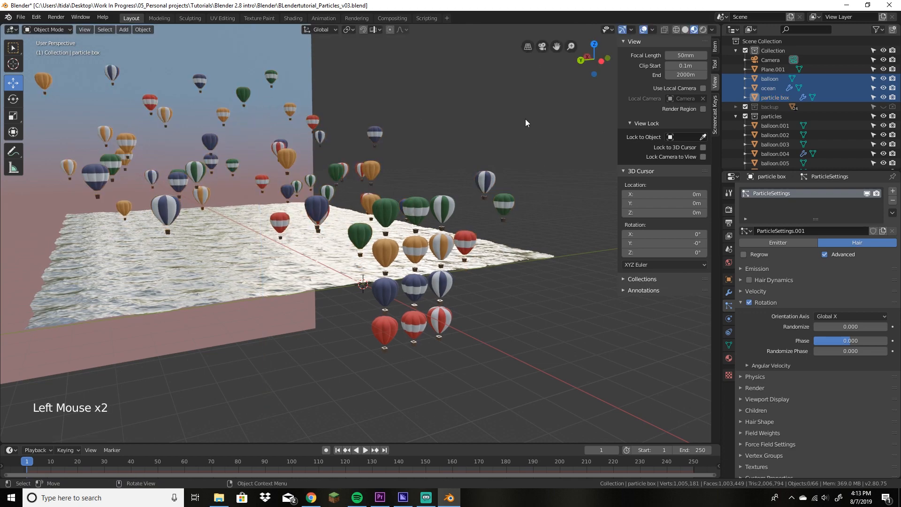
key("KP_0")
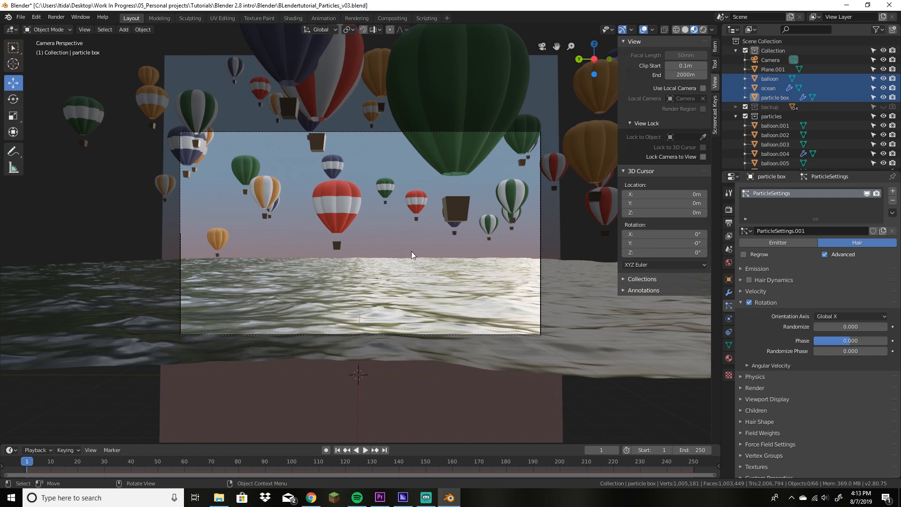
left_click(468, 164)
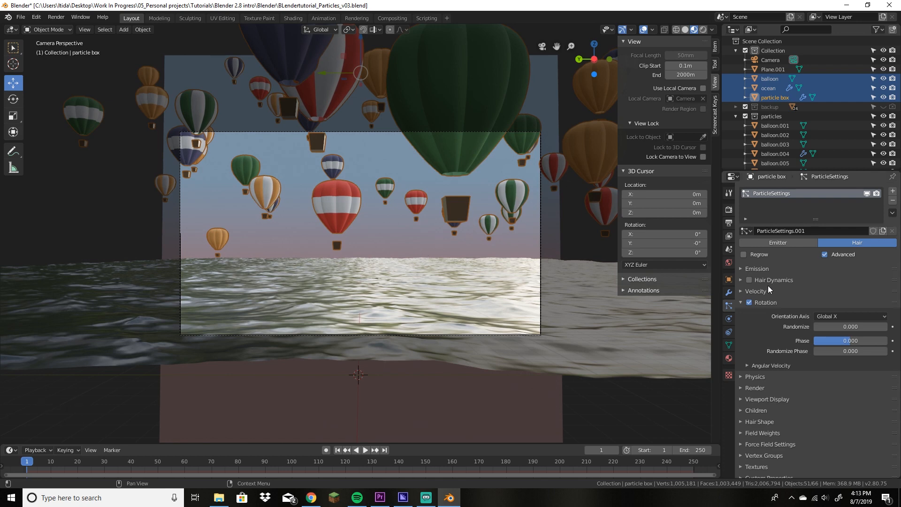
left_click(741, 303)
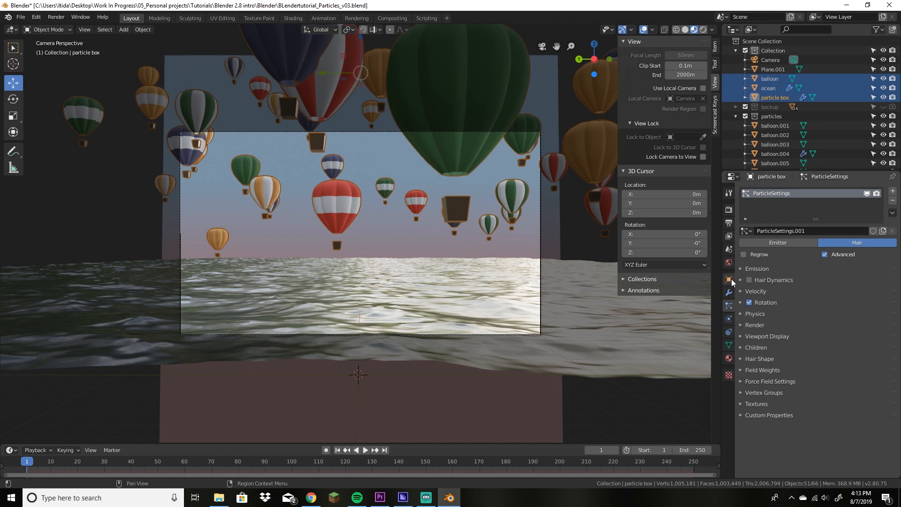
left_click(742, 269)
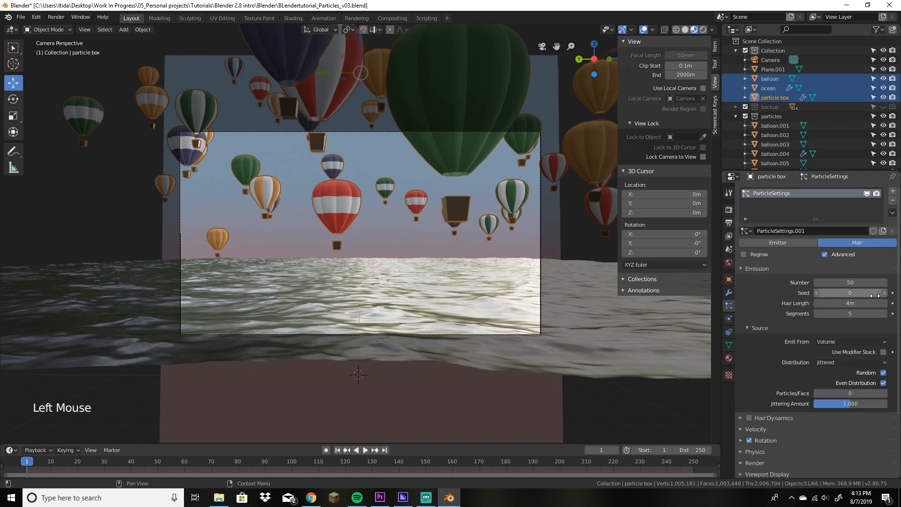
left_click(885, 293)
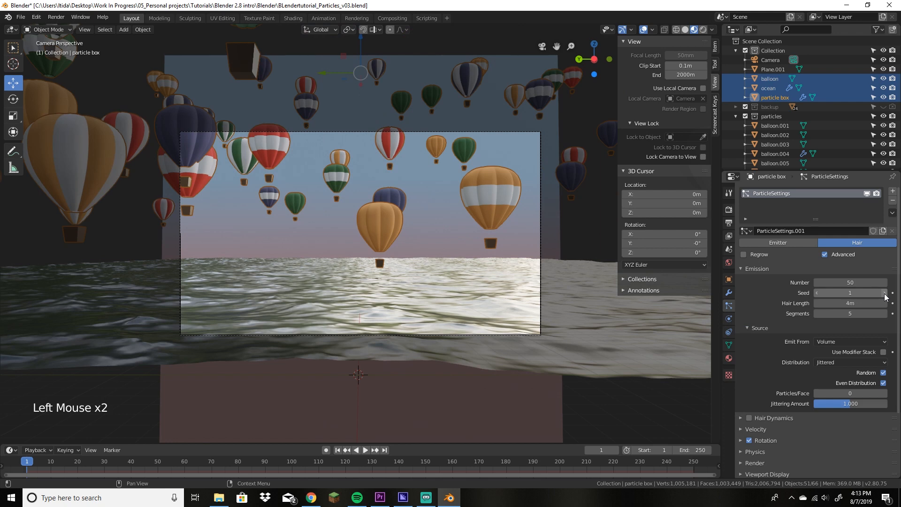
left_click(885, 292)
left_click(884, 293)
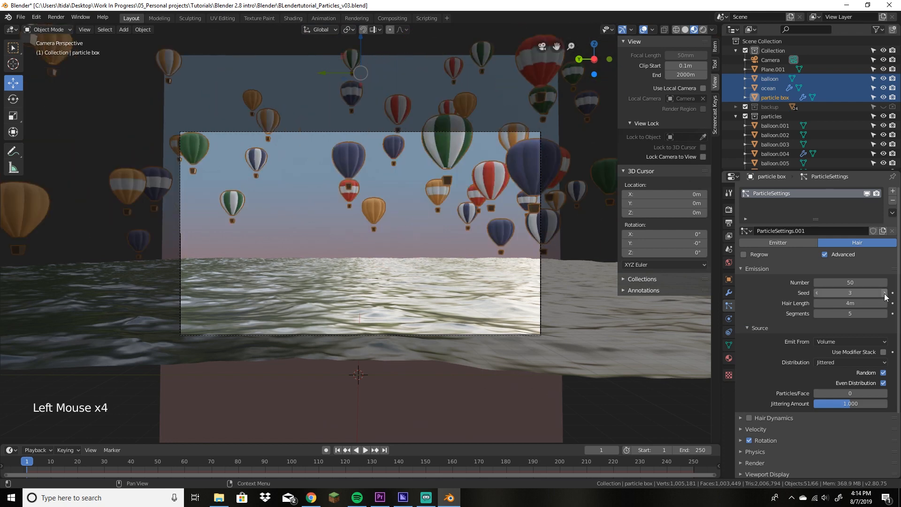
left_click(885, 293)
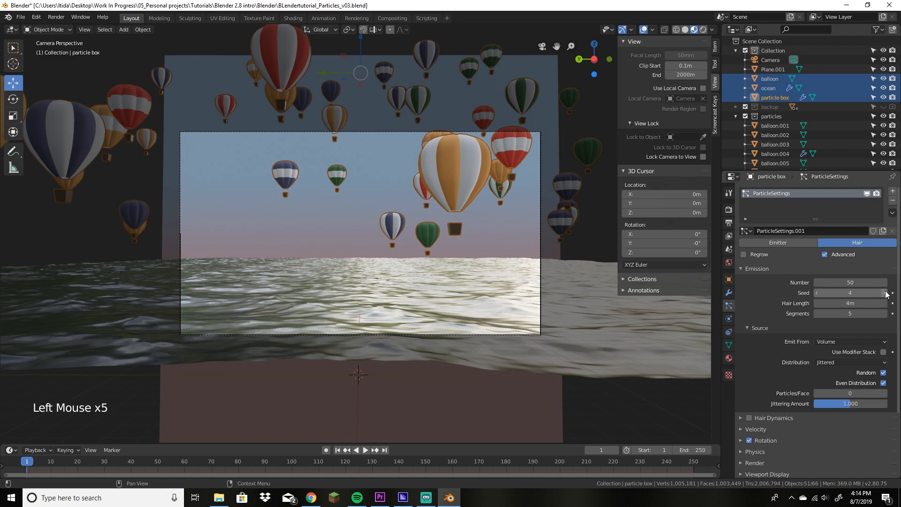
Step: Move the solid red balloon outside the particle box out over the ocean, then lower it toward the horizon in the camera view
middle_click_drag(404, 263, 428, 265)
scroll(429, 264, "down", 4)
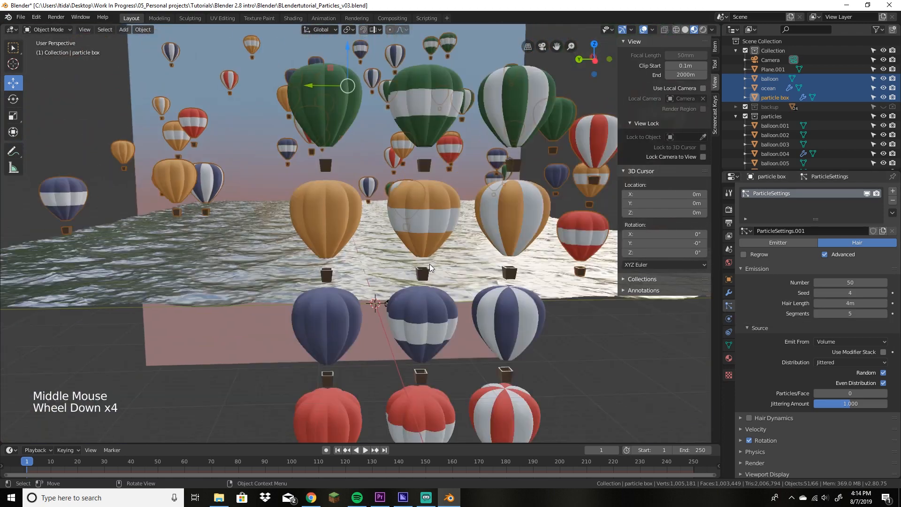
scroll(430, 264, "down", 2)
left_click(344, 341)
middle_click_drag(344, 342, 508, 337)
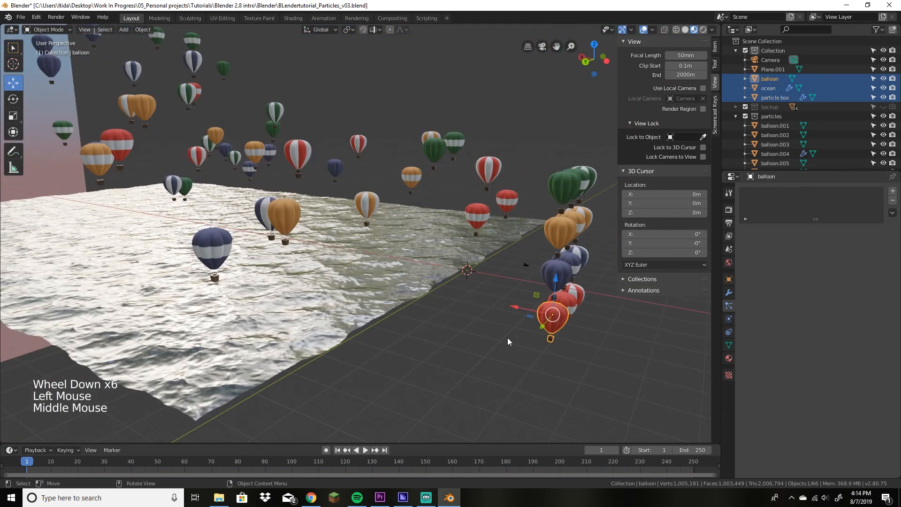
left_click_drag(522, 308, 188, 211)
middle_click_drag(426, 257, 387, 269)
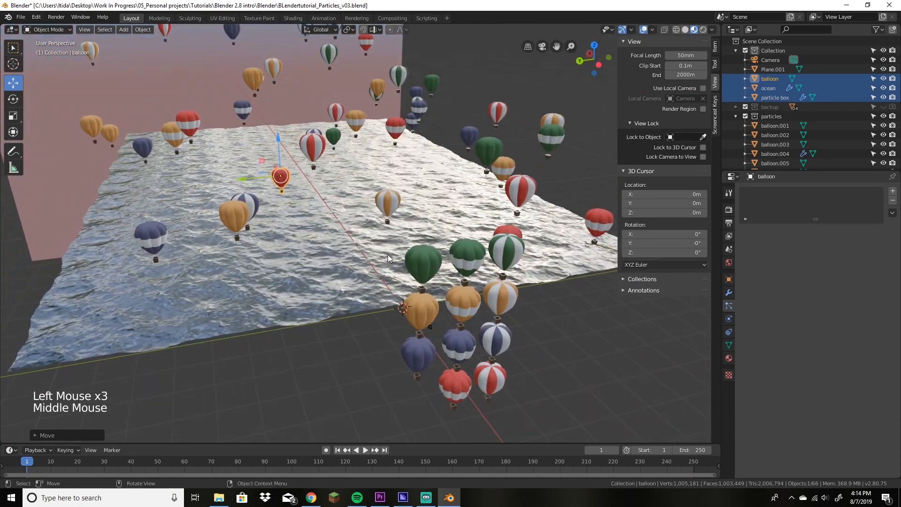
key("KP_0")
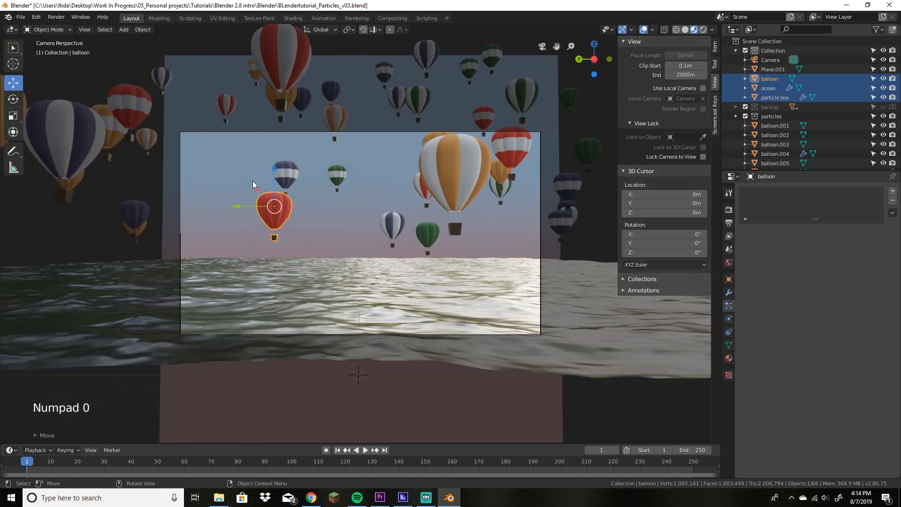
left_click_drag(274, 170, 286, 206)
Step: Raise the particle box's Emission seed further to reshuffle the balloons, and slide the solid red balloon along Y toward the frame's center
left_click(775, 97)
left_click(885, 293)
left_click(885, 294)
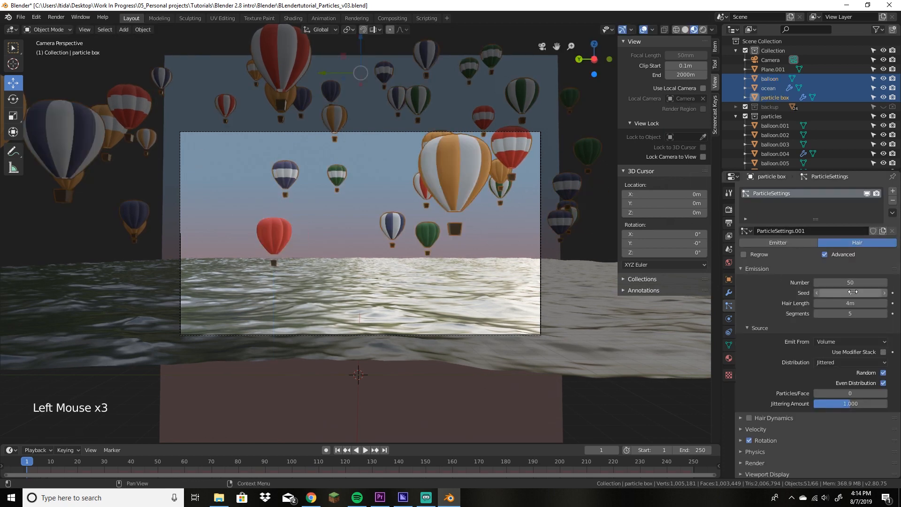
left_click(885, 293)
left_click(885, 294)
left_click(285, 238)
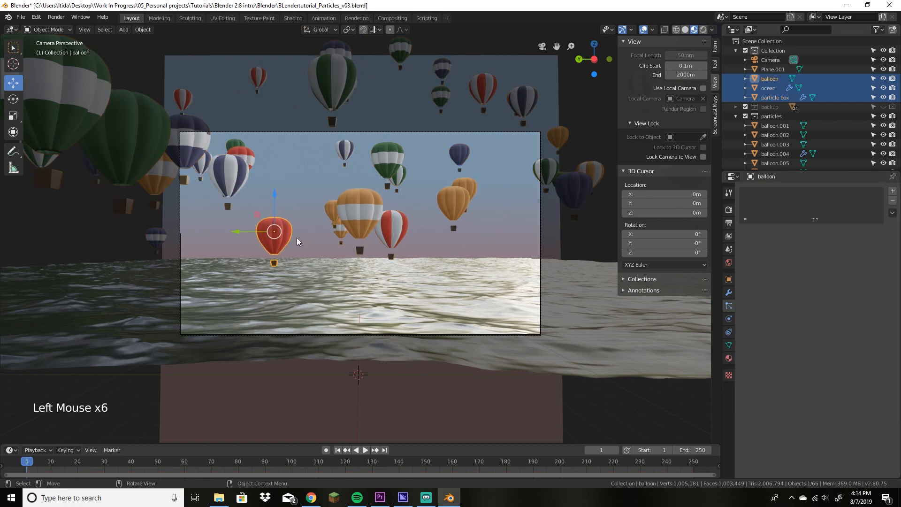
left_click_drag(249, 231, 277, 231)
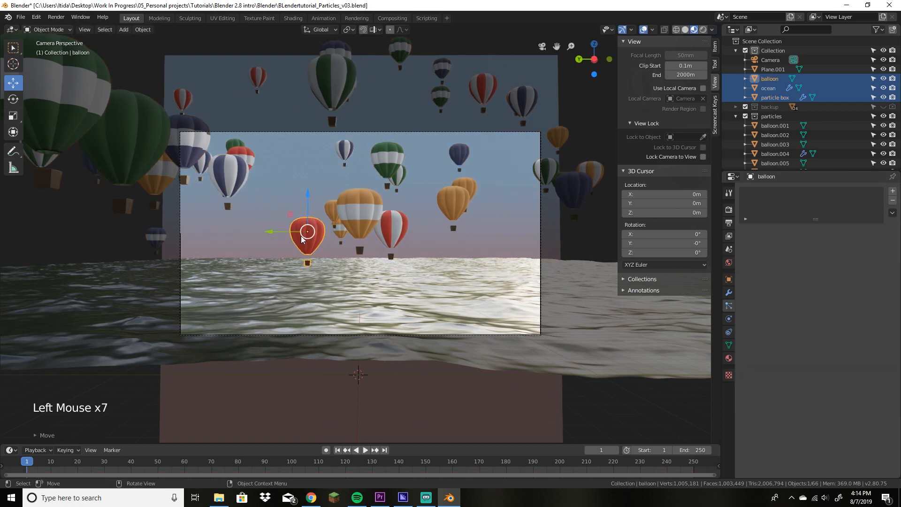
Step: Select the camera and set its focal length to 80 mm
left_click(541, 263)
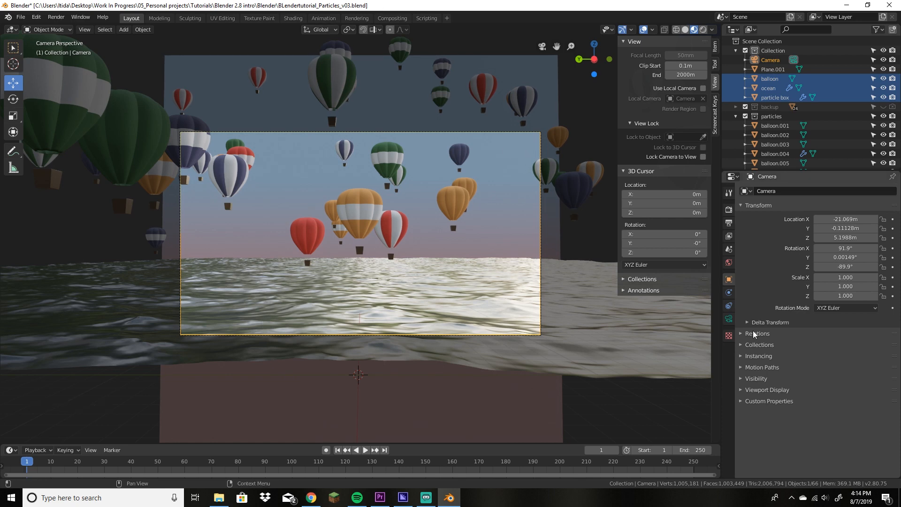
left_click(729, 319)
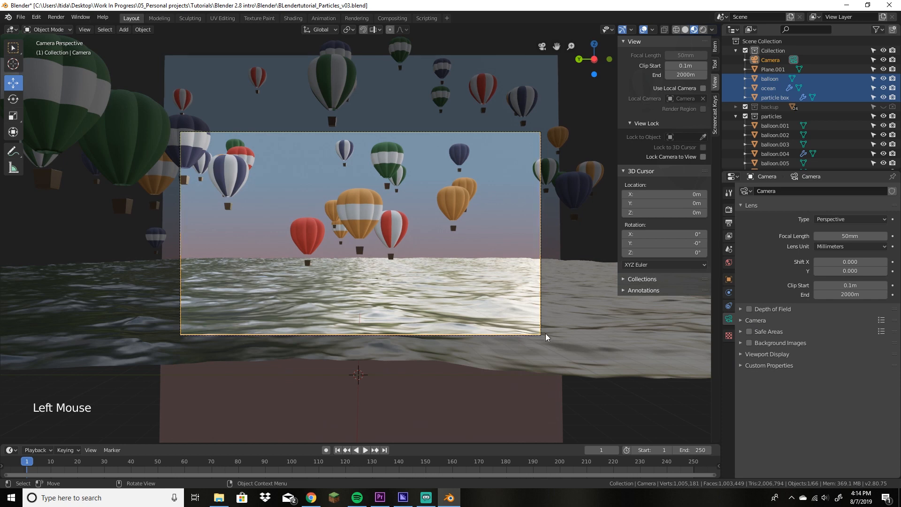
left_click(853, 237)
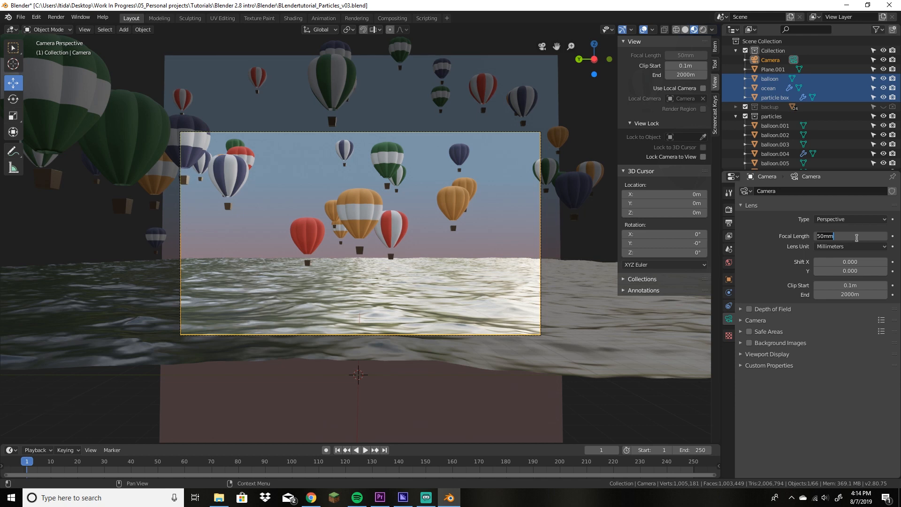
type("80")
key("Return")
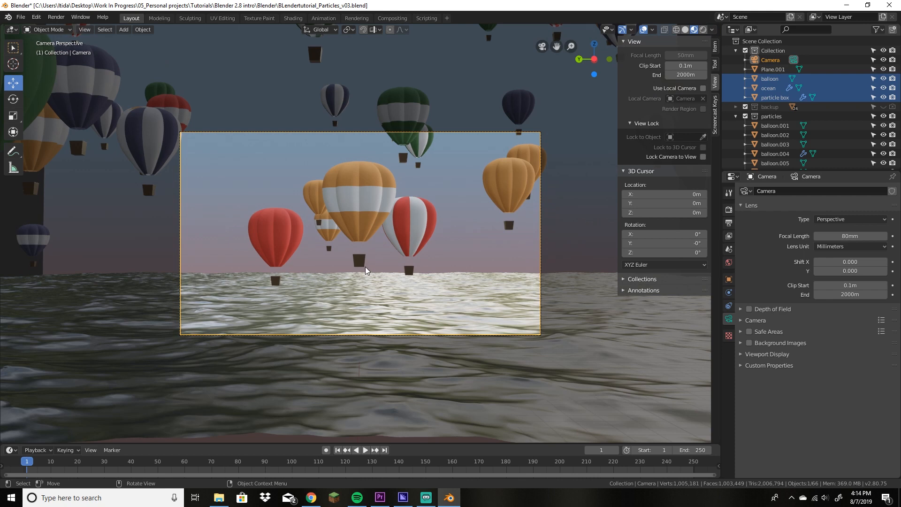
Step: Pull the camera back past the rows of source balloons with walk navigation, framing more of the scattered balloons above the ocean
key("shift+f")
key("shift+grave")
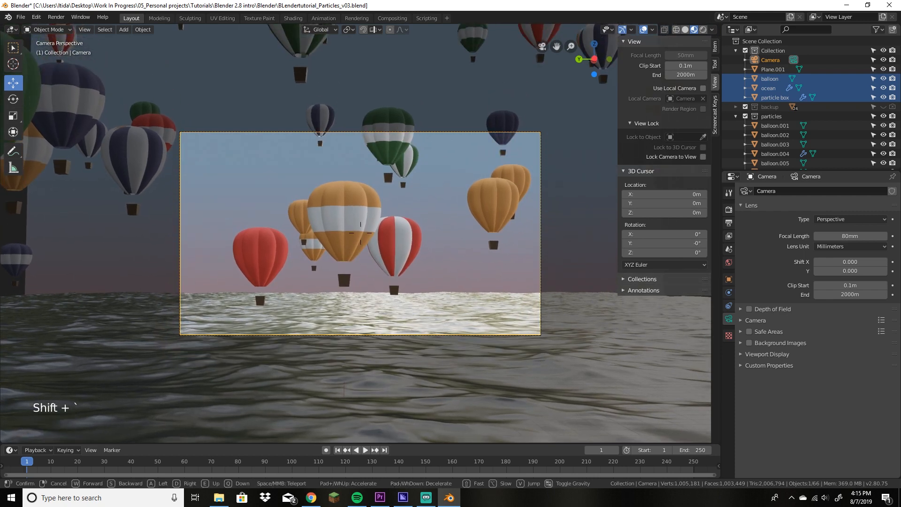
key("s")
key("shift+s")
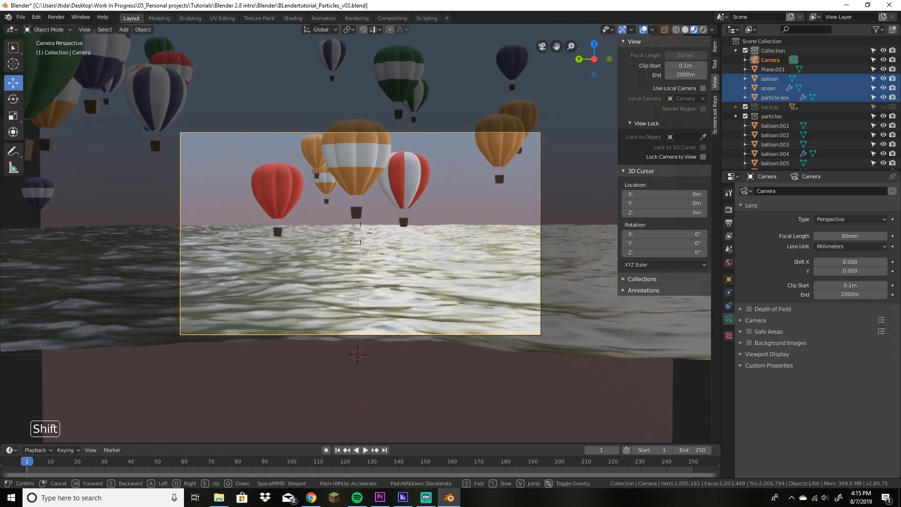
key("shift+s")
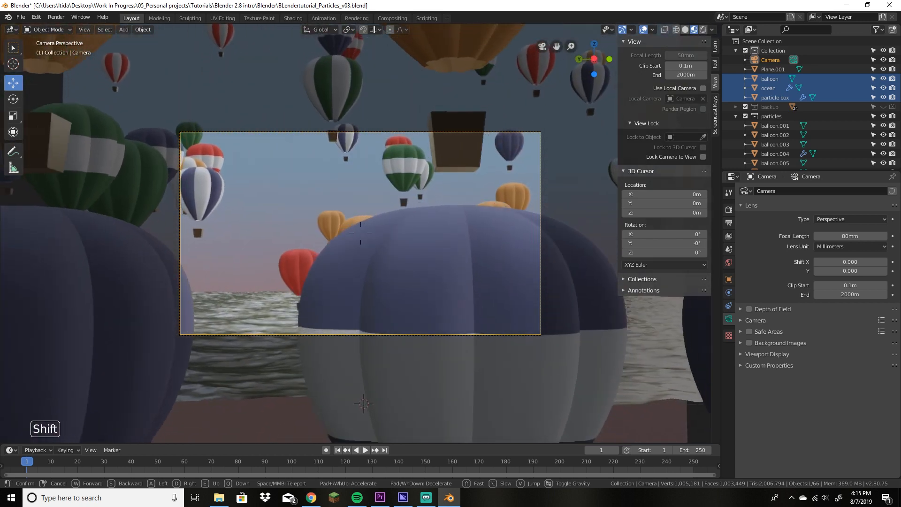
key("shift+s")
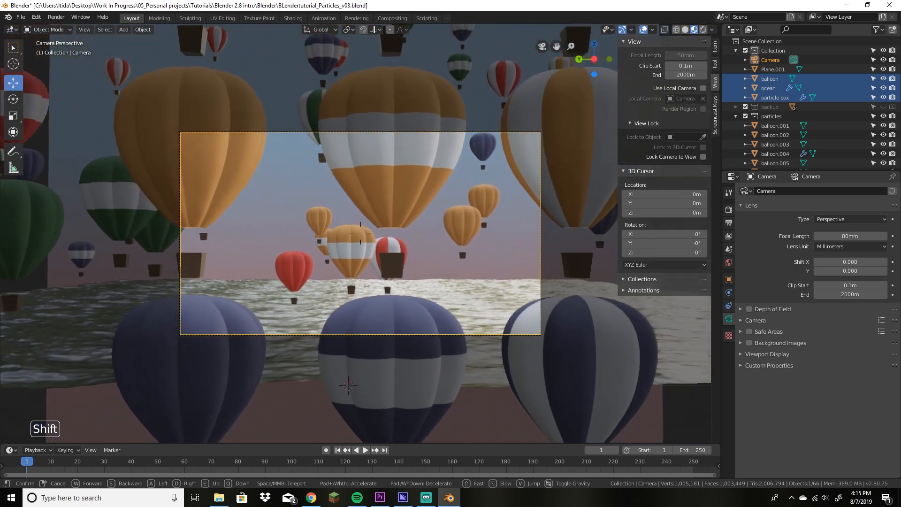
key("shift+s")
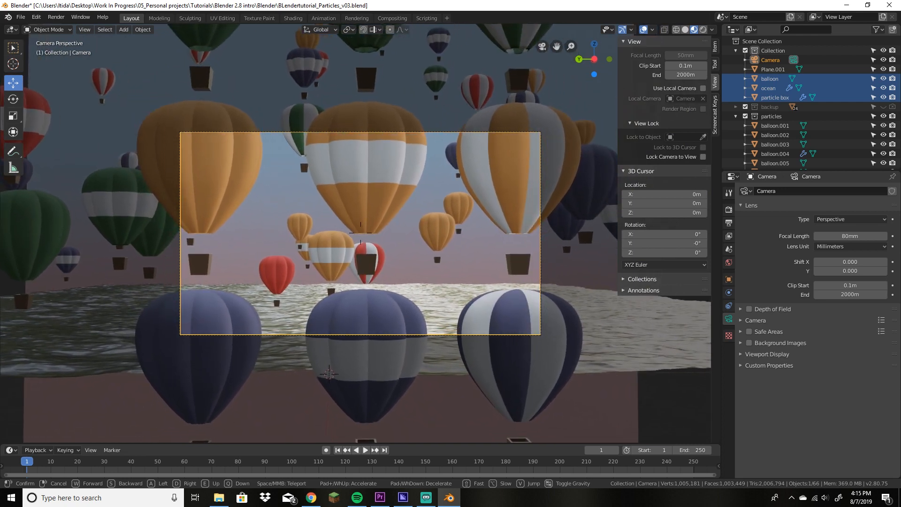
key("shift+s")
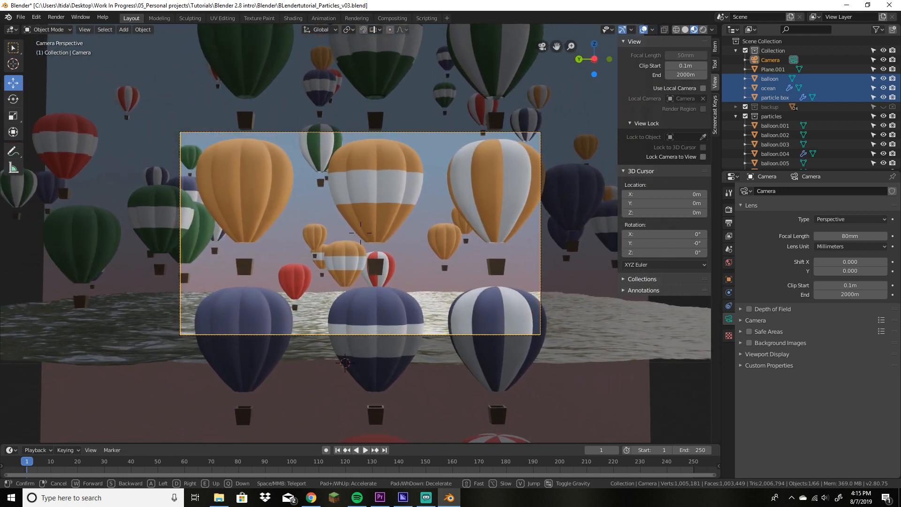
left_click(362, 237)
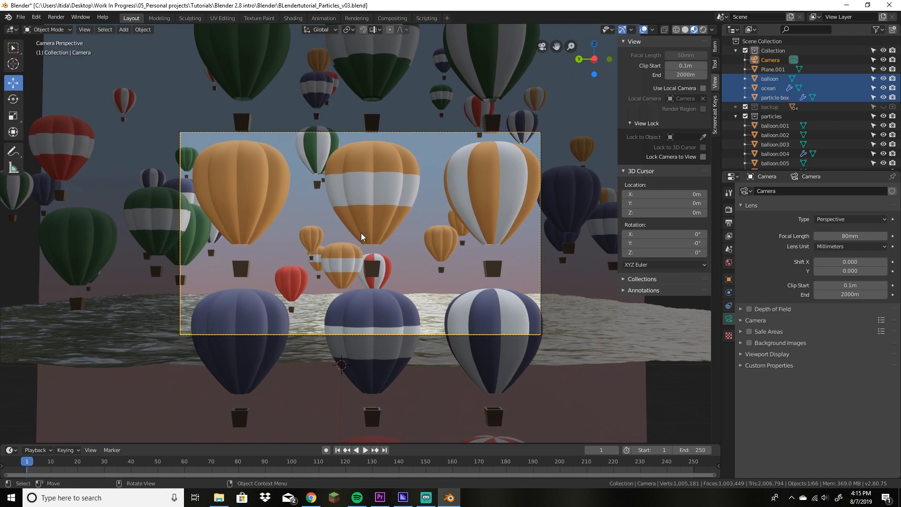
Step: Select balloon.001 to balloon.009, basket.010 and basket.011 in the particles collection and move them out of the camera frame
left_click(400, 200)
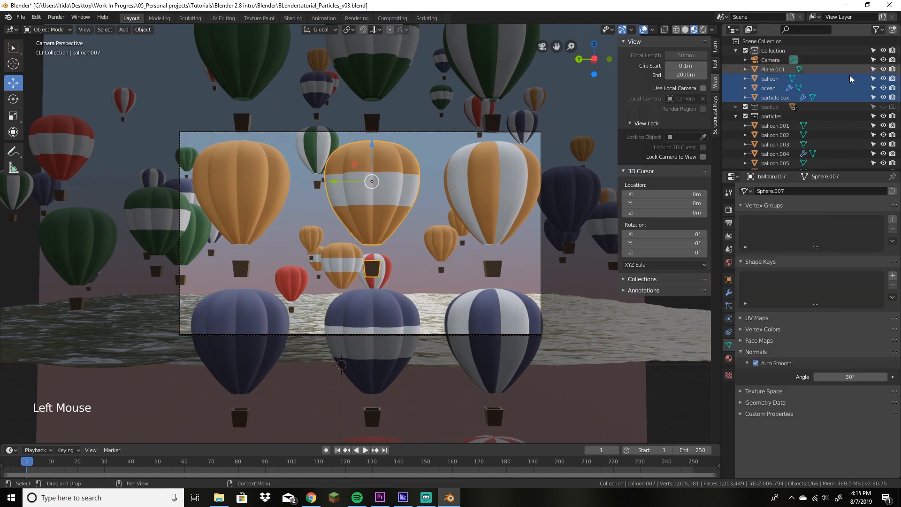
left_click(776, 117)
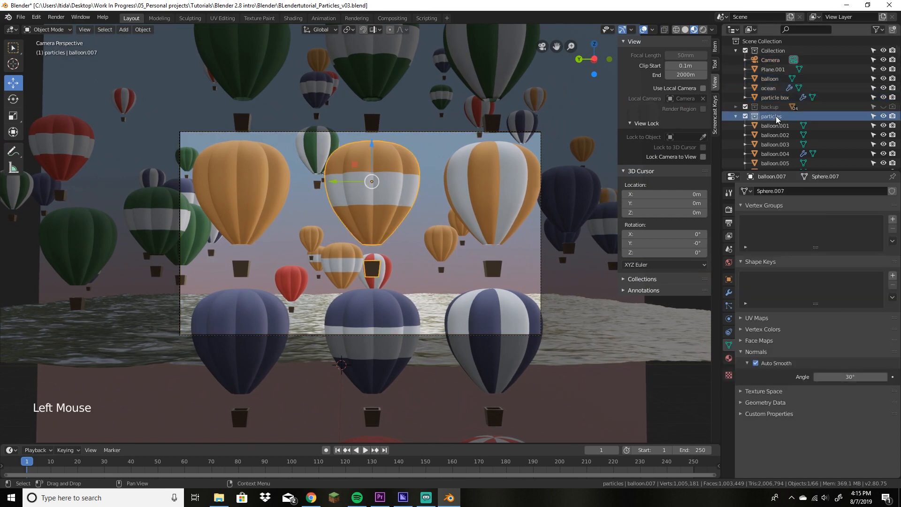
left_click(777, 126)
left_click(776, 136, "shift")
left_click(775, 145, "shift")
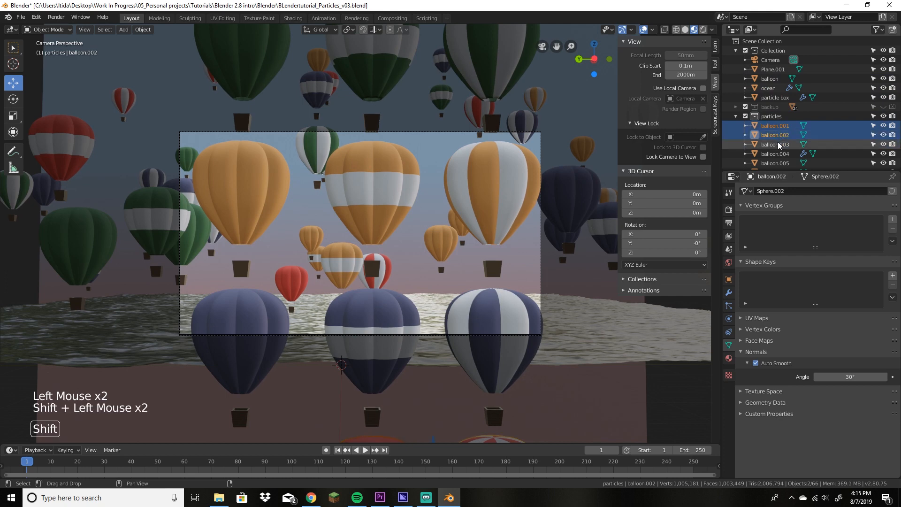
left_click(775, 154, "shift")
left_click(776, 163, "shift")
scroll(772, 145, "down", 2)
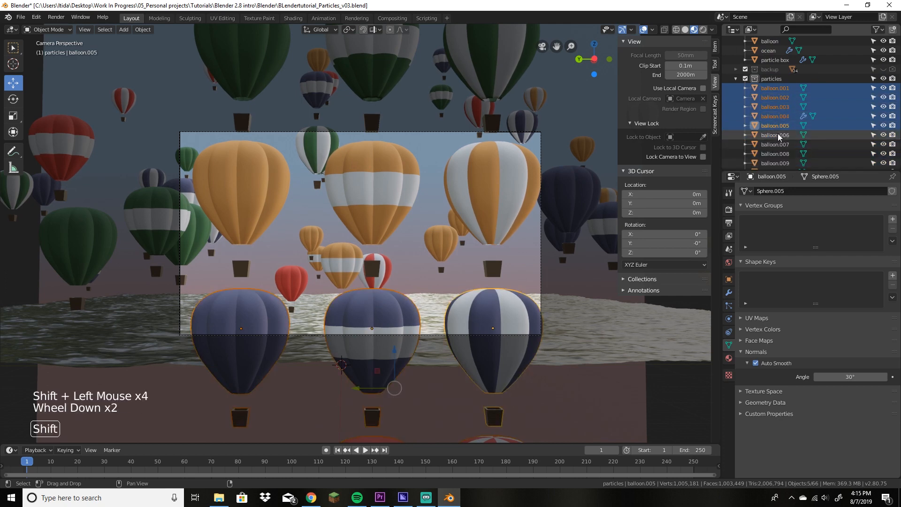
left_click(779, 135, "shift")
left_click(779, 145, "shift")
left_click(779, 154, "shift")
scroll(779, 155, "down", 1)
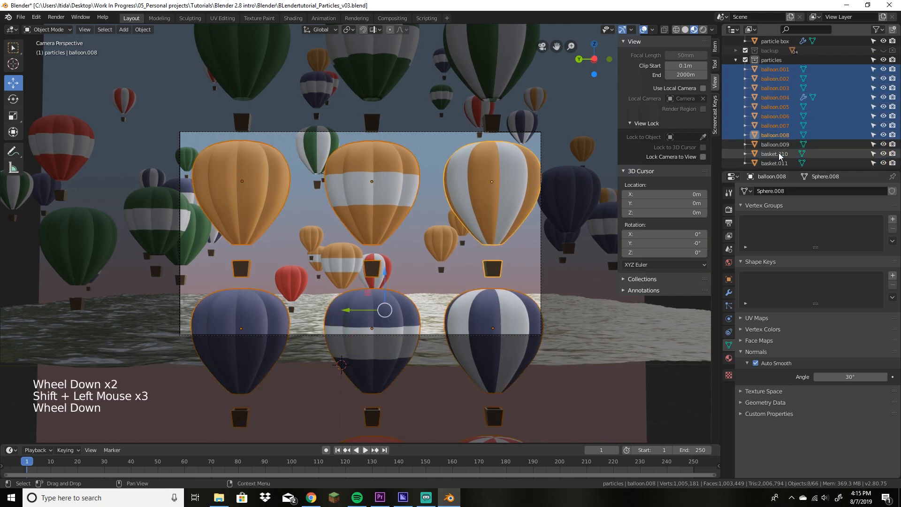
left_click(780, 154, "shift")
scroll(782, 154, "down", 1)
left_click(783, 153, "shift")
left_click(782, 161, "shift")
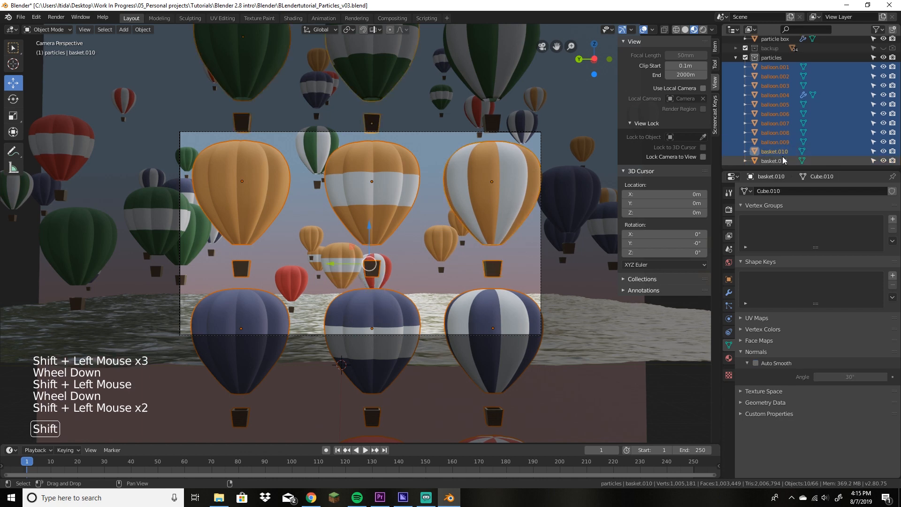
left_click_drag(346, 260, 145, 292)
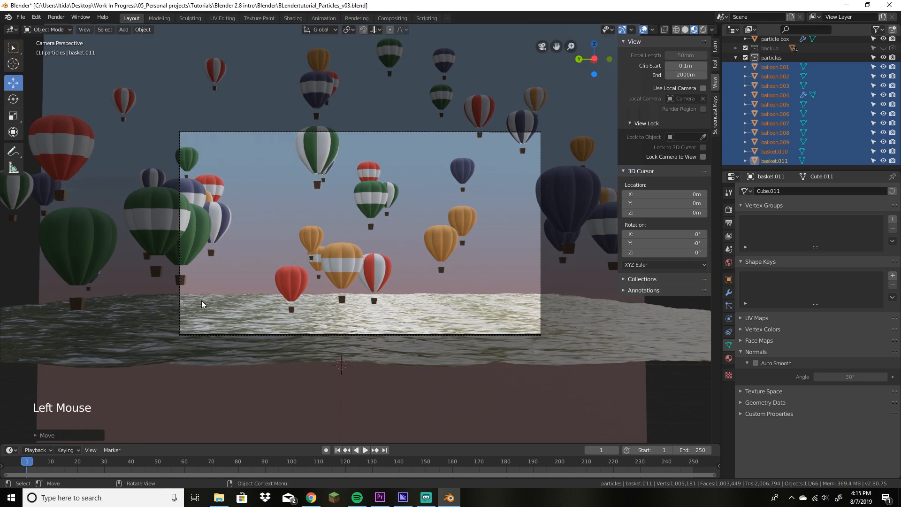
Step: Shift the solid red balloon slightly left and up in the camera frame, and tilt the camera down a little
left_click(300, 280)
left_click(292, 303)
left_click_drag(267, 281, 248, 282)
left_click_drag(273, 243, 273, 237)
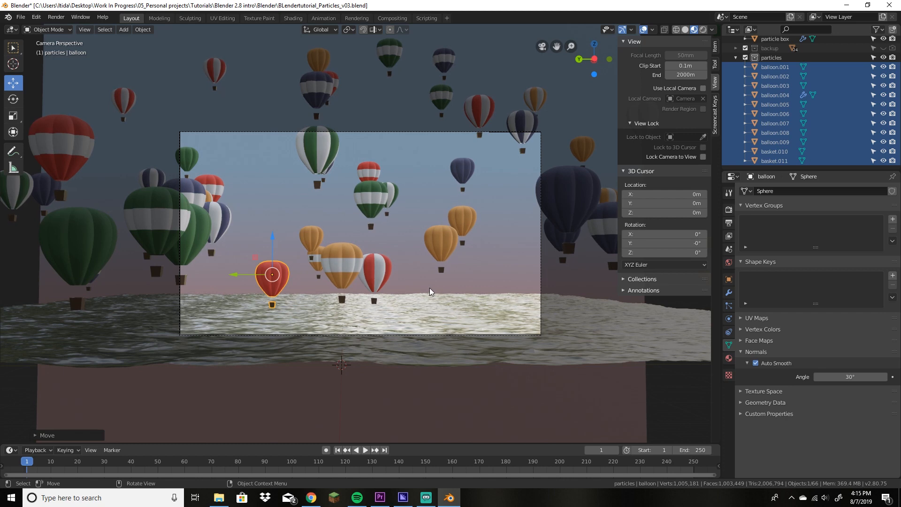
key("shift+grave")
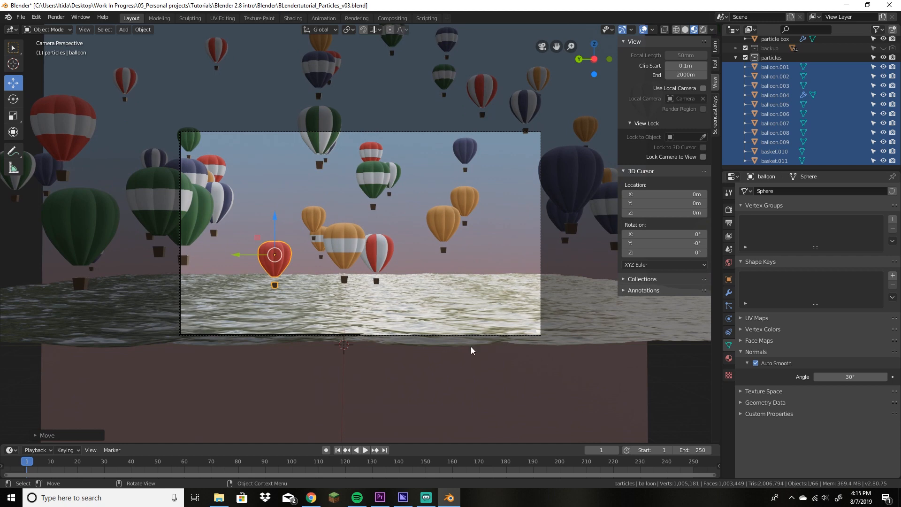
Step: Set the ocean's Displace modifier strength to 1
left_click(458, 315)
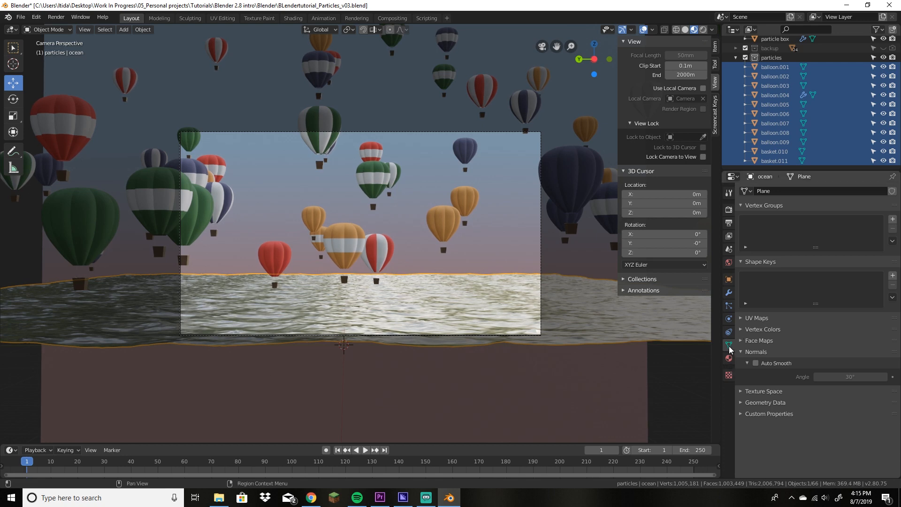
left_click(729, 292)
scroll(854, 442, "down", 5)
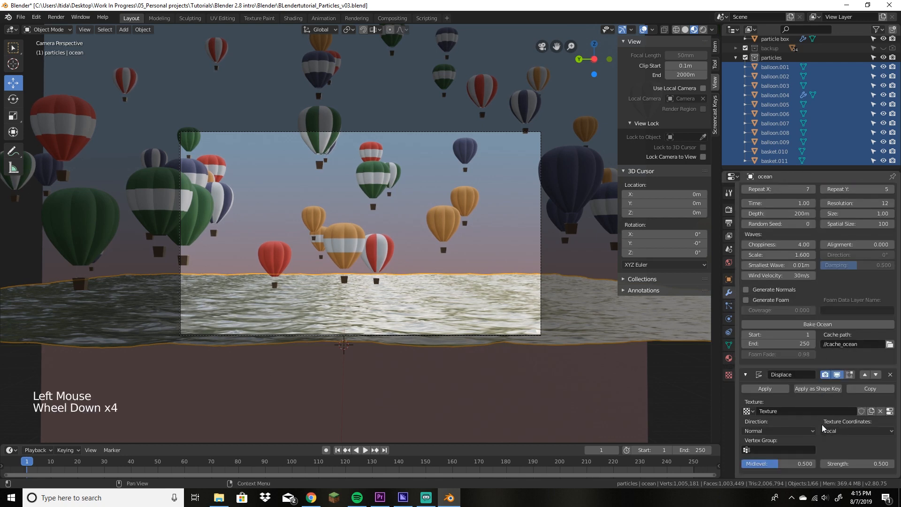
left_click(893, 464)
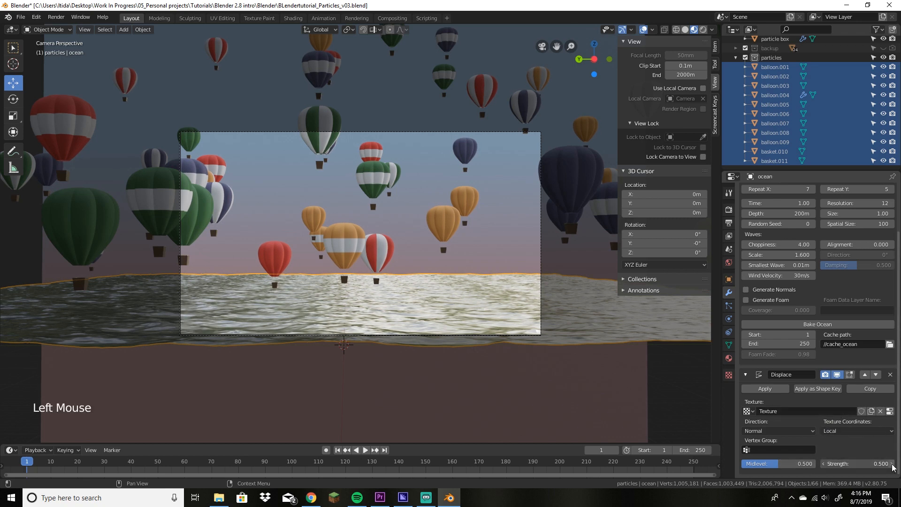
left_click_drag(892, 470, 884, 464)
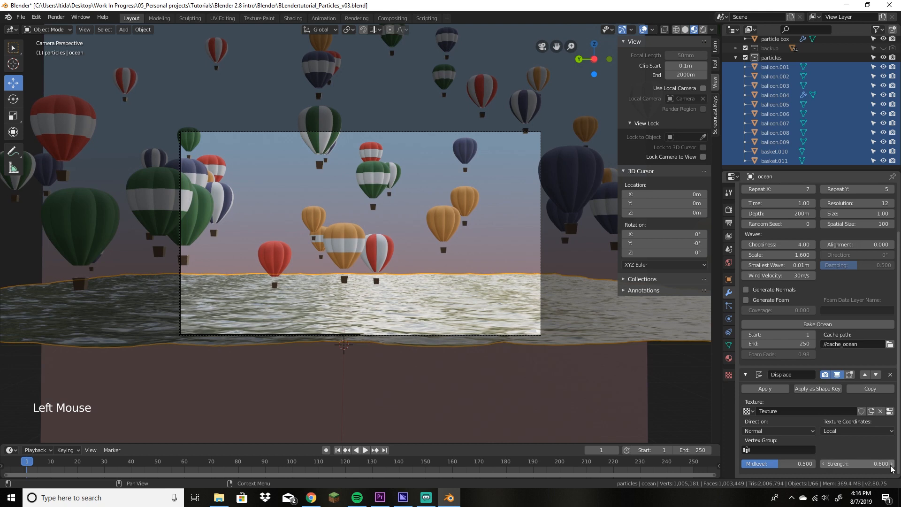
left_click(890, 466)
left_click(891, 464)
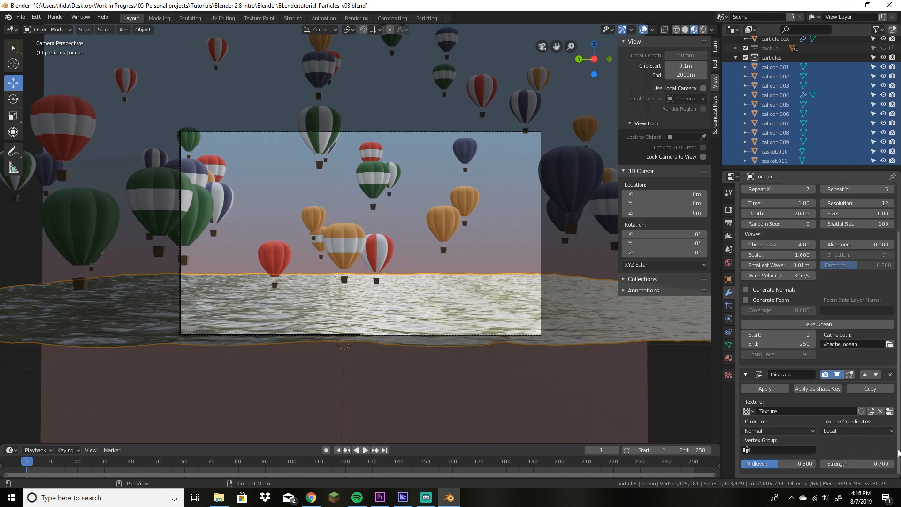
left_click(859, 463)
type("1")
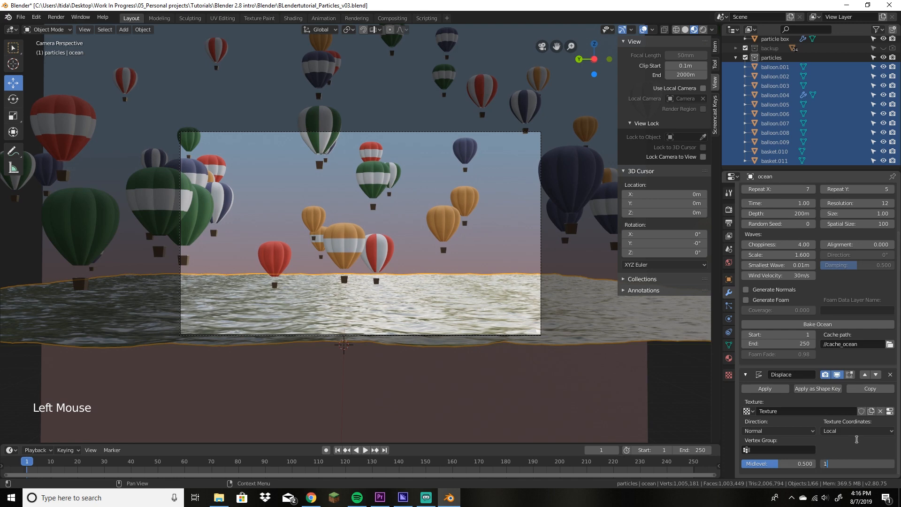
key("Return")
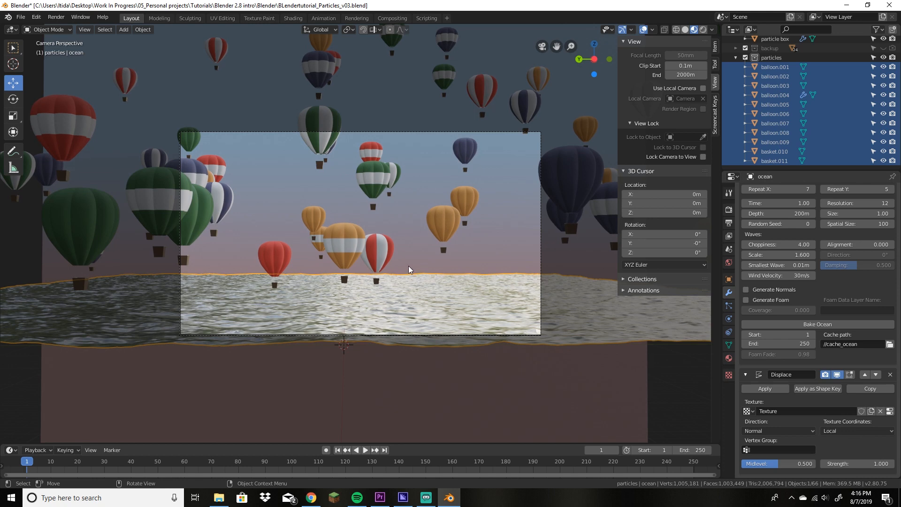
Step: Move the solid red balloon across to the right half of the camera frame, just above the ocean horizon
left_click(494, 251)
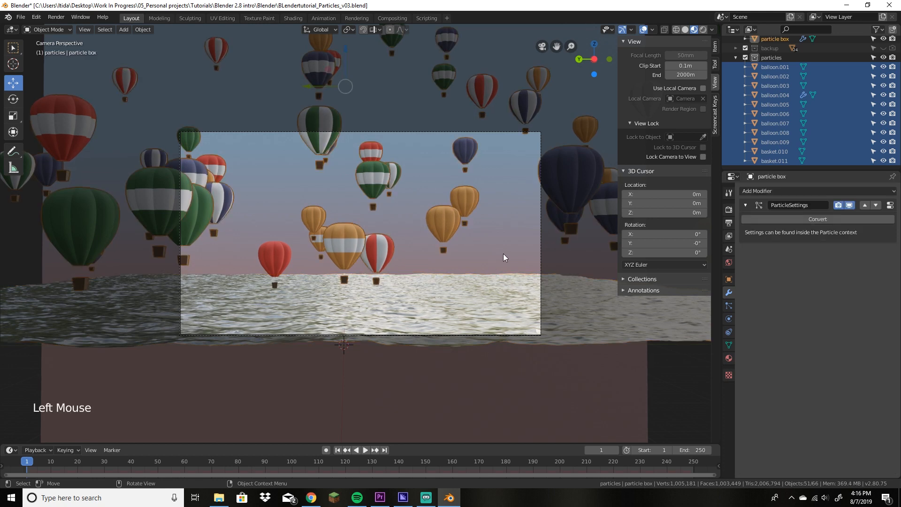
left_click(417, 326)
left_click(264, 258)
left_click(277, 261)
left_click_drag(277, 261, 435, 258)
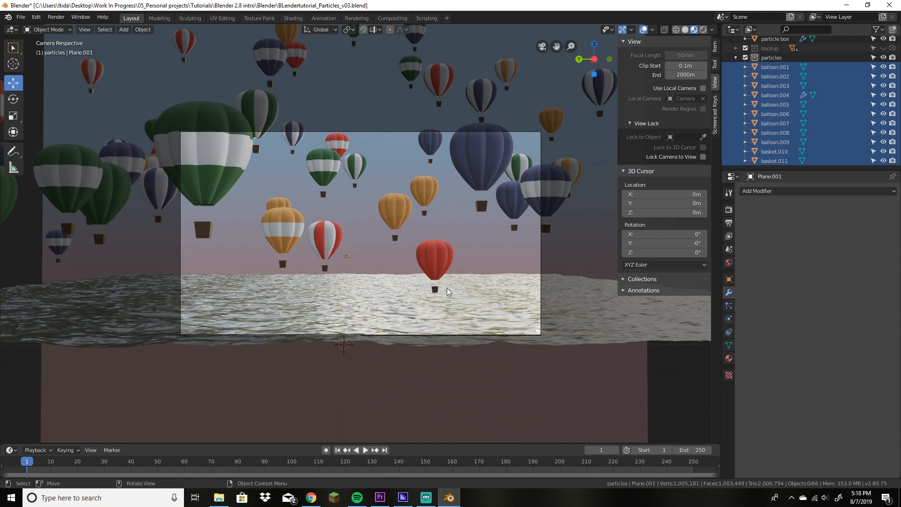
Step: Select the solid red balloon, show the scene's render settings and switch the viewport to rendered shading
left_click(427, 266)
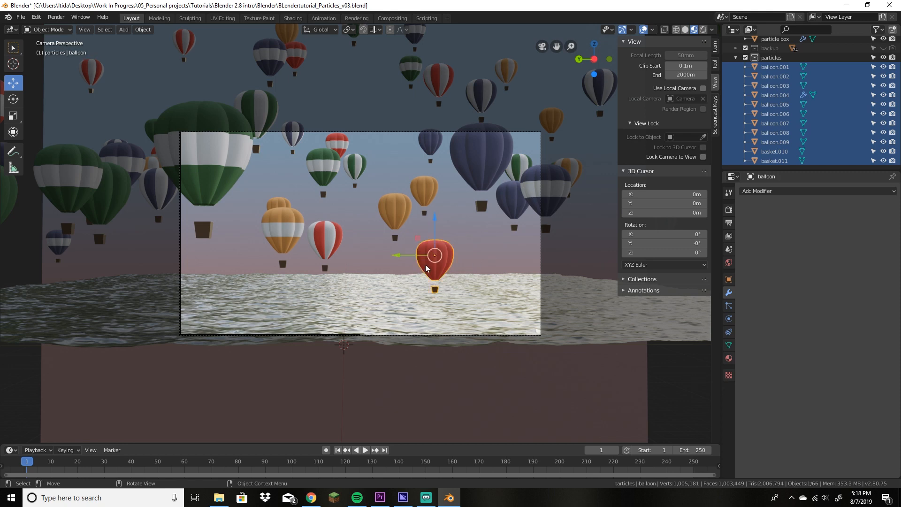
left_click(335, 244)
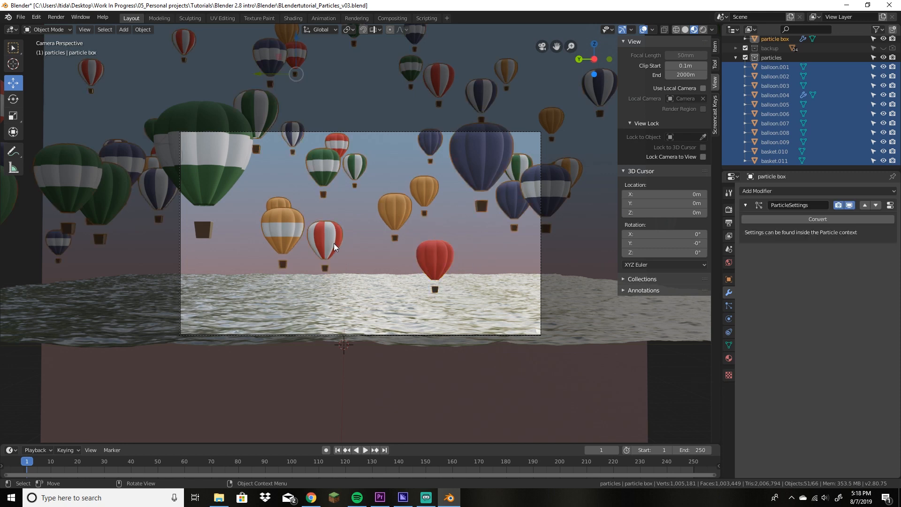
left_click(380, 282)
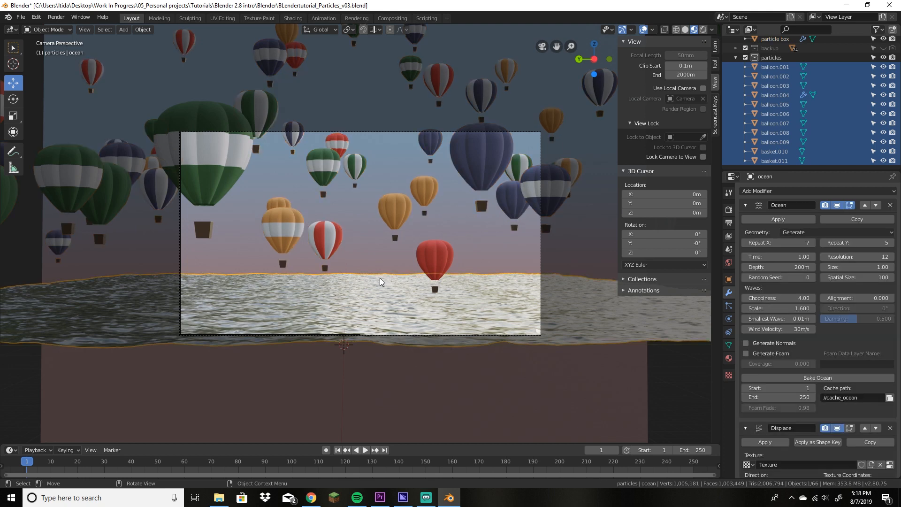
left_click(426, 258)
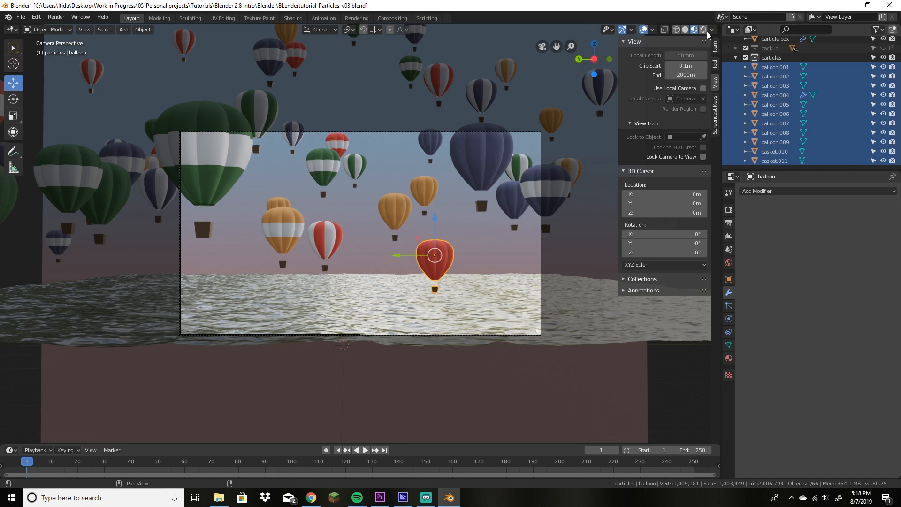
left_click(729, 210)
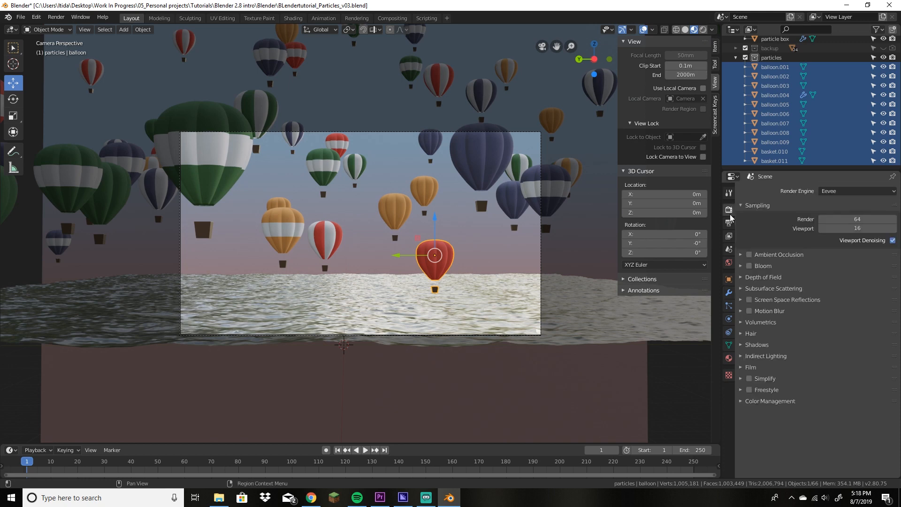
left_click(703, 30)
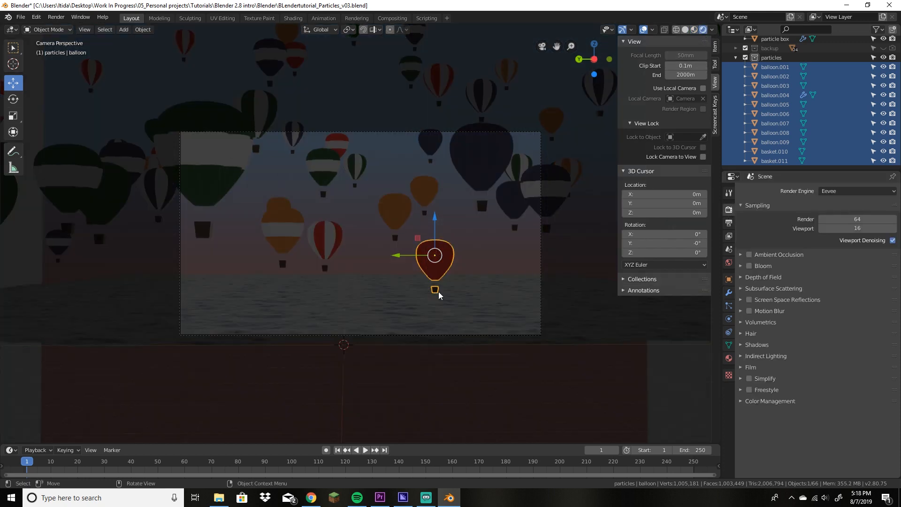
key("shift+a")
mouse_move(416, 290)
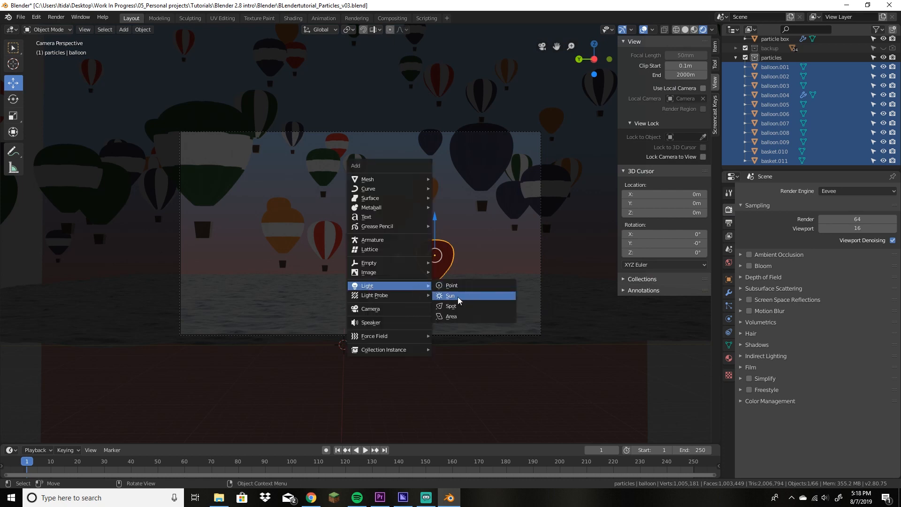
left_click(451, 296)
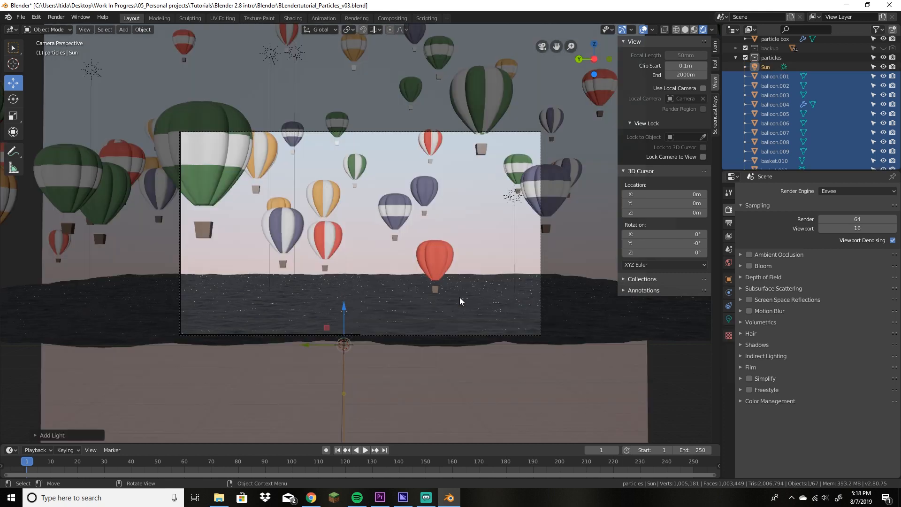
key("g")
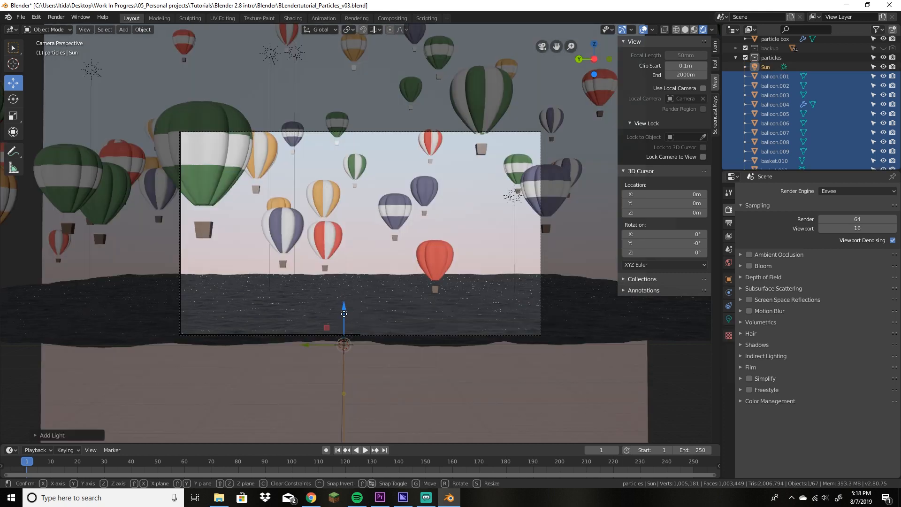
left_click(344, 206)
key("x")
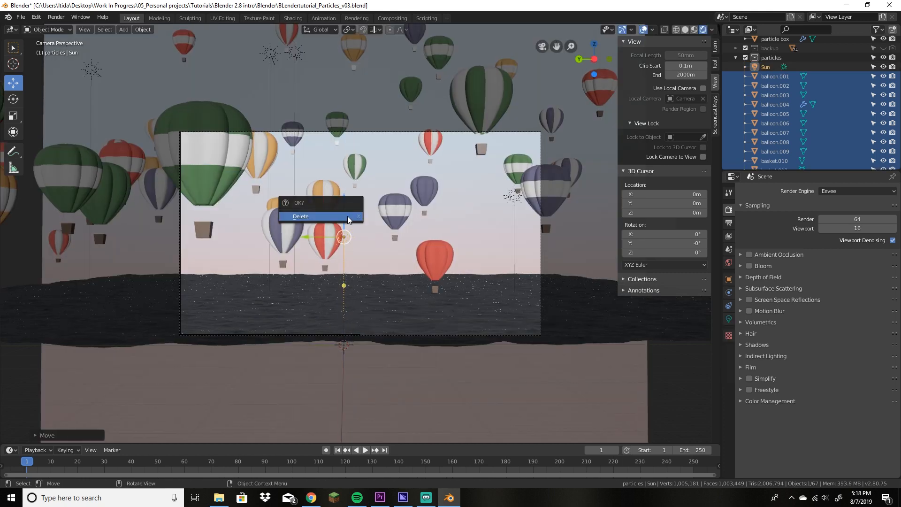
left_click(348, 216)
Step: Add a sun light and move it out of the particles collection into the main Collection
key("shift+a")
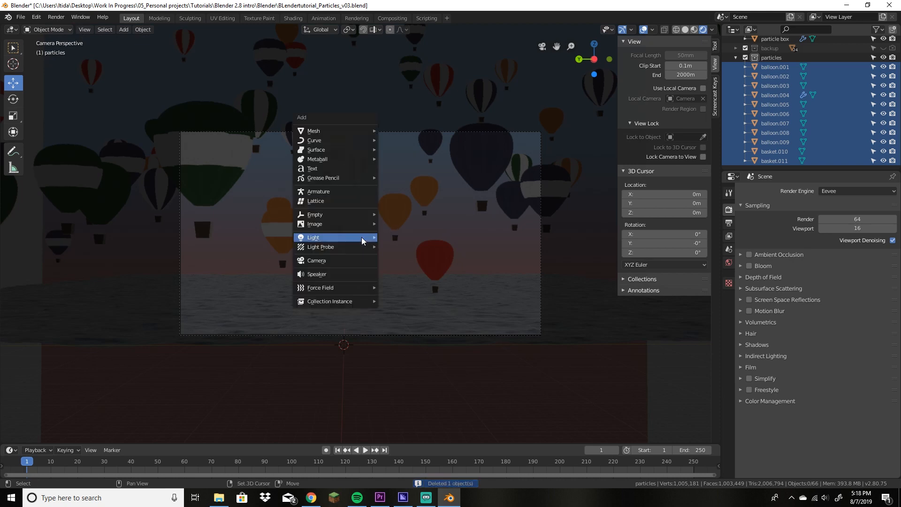
mouse_move(361, 238)
left_click(401, 252)
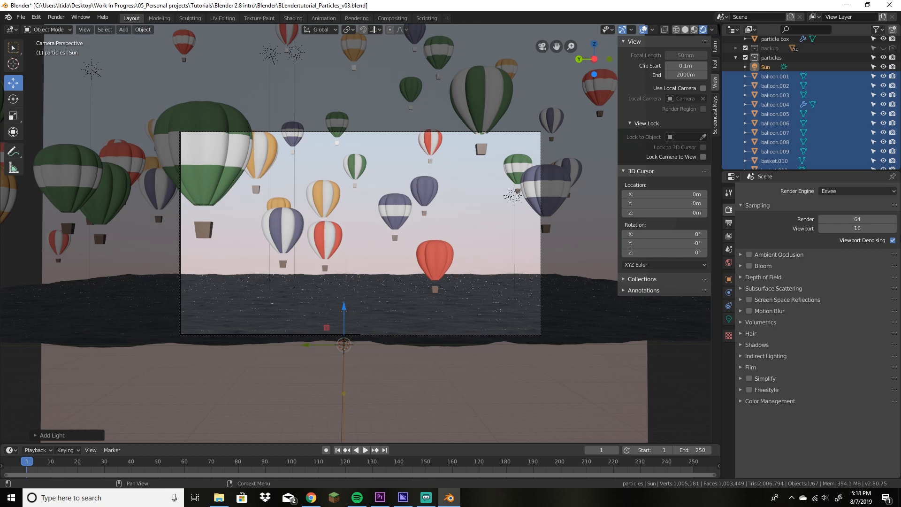
left_click(769, 69)
scroll(772, 79, "up", 4)
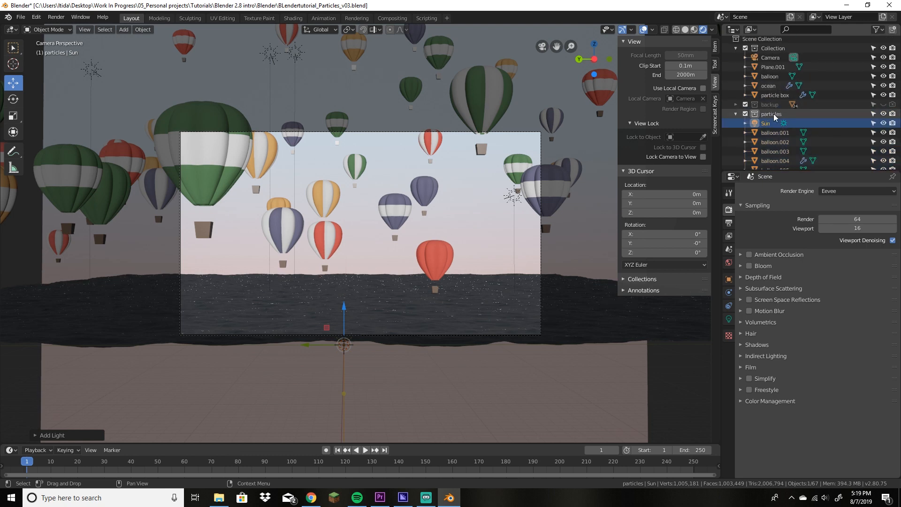
left_click_drag(762, 124, 766, 56)
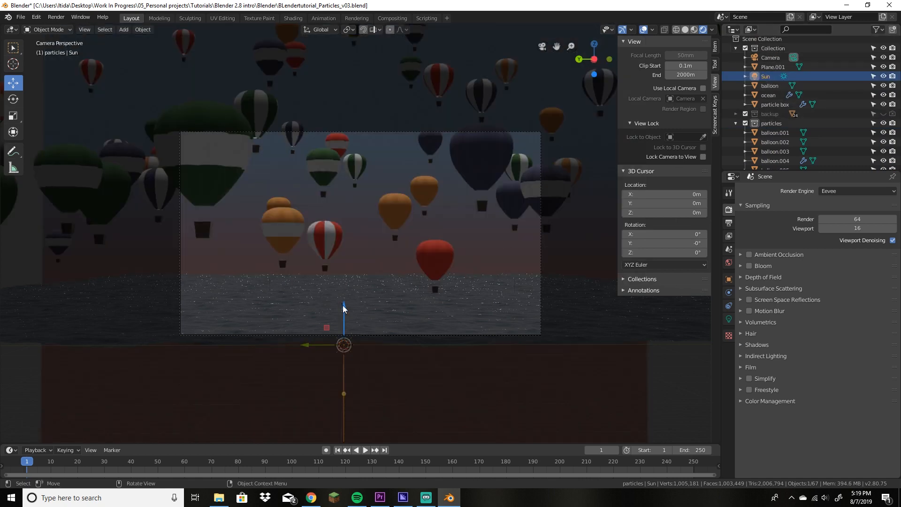
Step: Raise the sun light into the upper part of the camera frame, tilt it to shine diagonally down-left, and turn it slightly about the vertical axis
left_click_drag(344, 307, 344, 171)
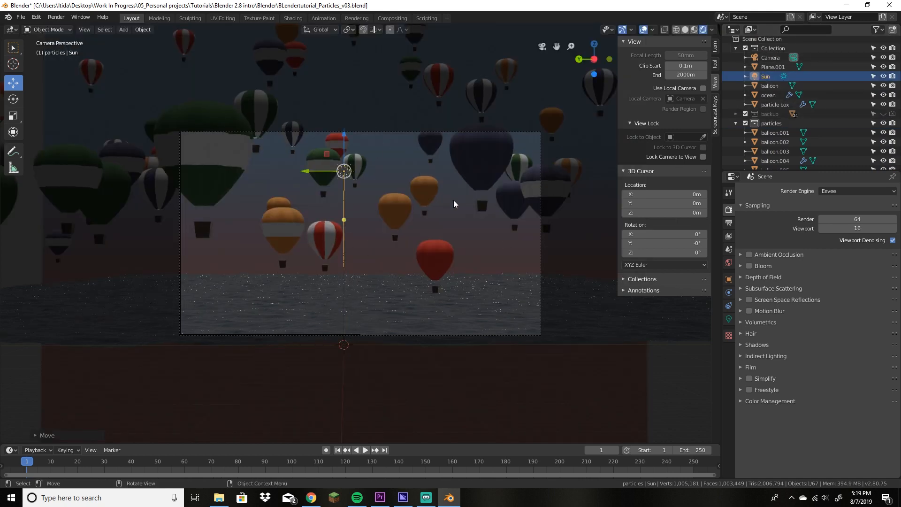
key("r")
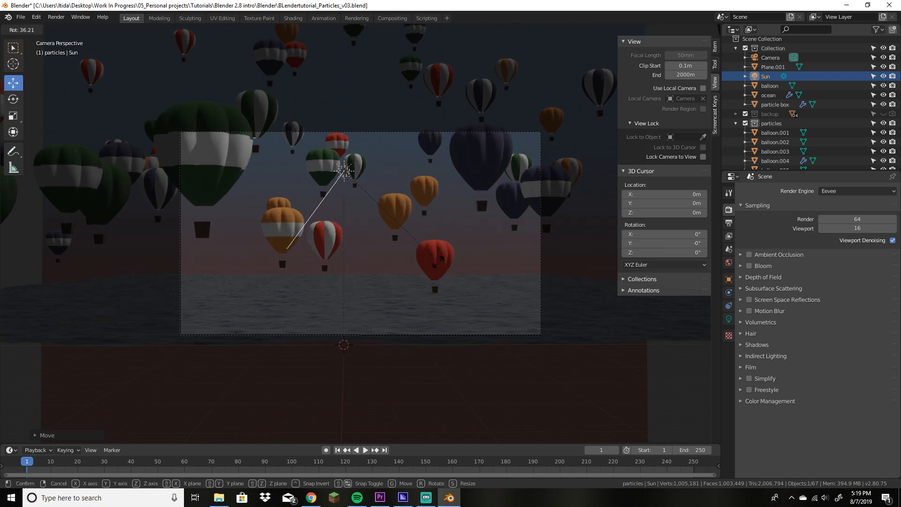
left_click(433, 269)
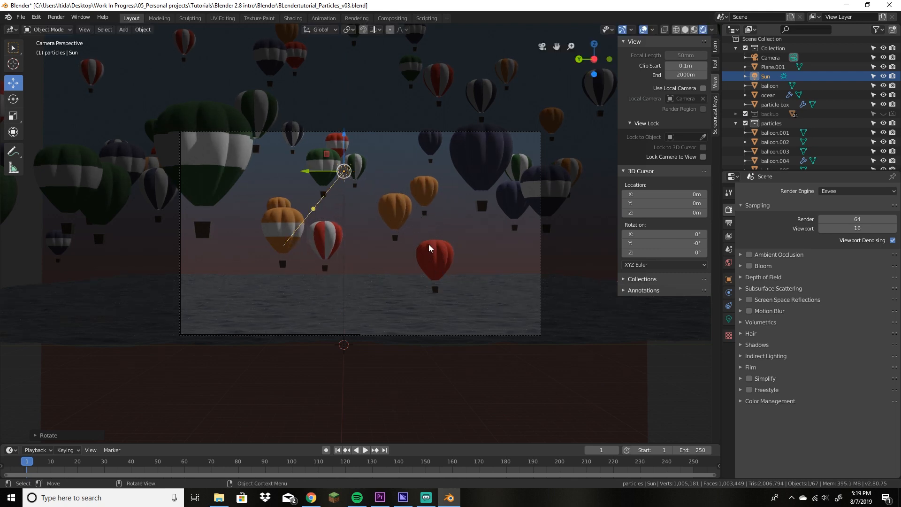
left_click(14, 99)
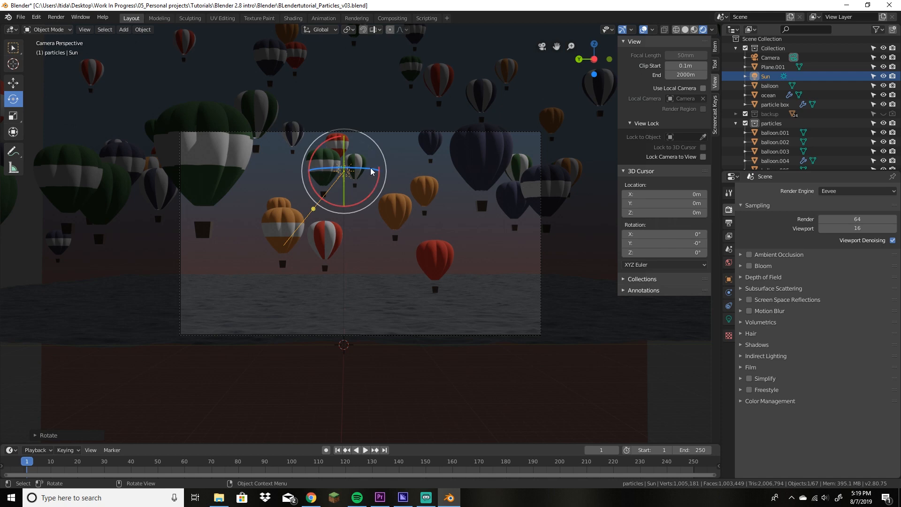
left_click_drag(364, 168, 440, 132)
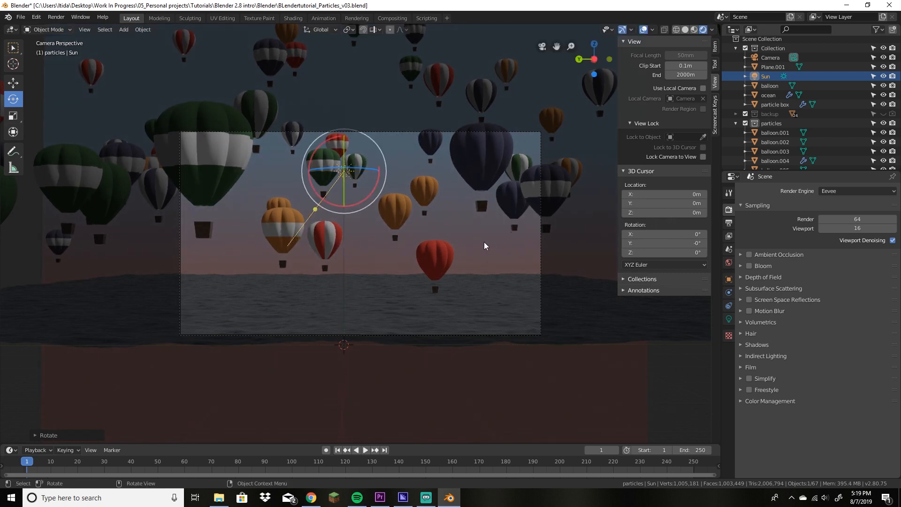
Step: Duplicate the sun light, place the copy to the right of the original, and rotate it to shine down toward the solid red balloon
left_click(485, 246)
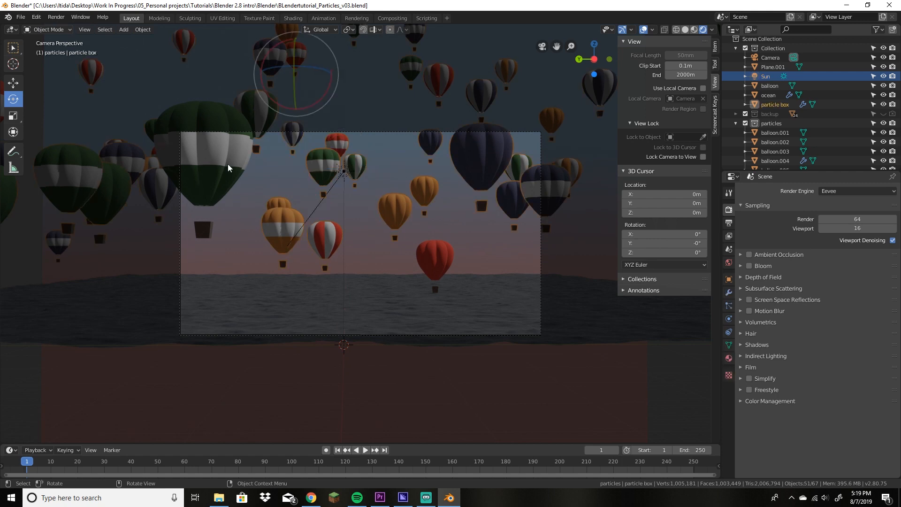
left_click(343, 172)
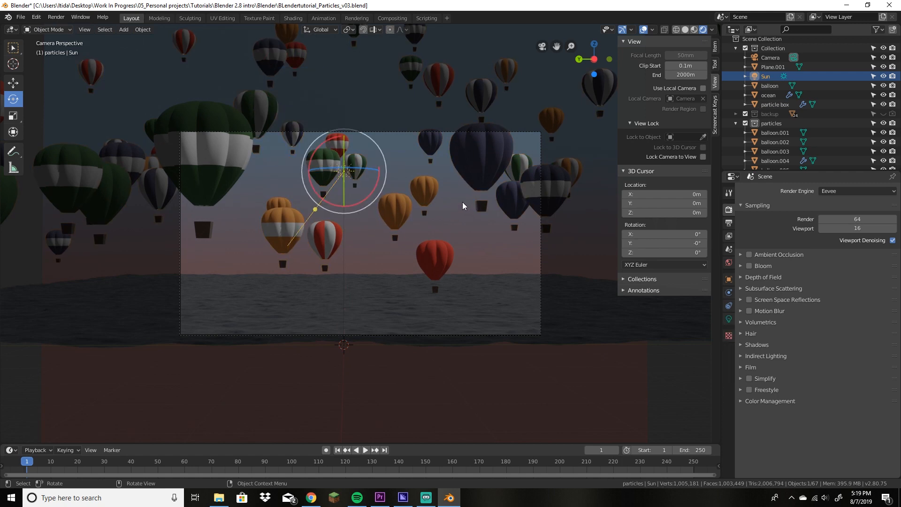
key("shift+d")
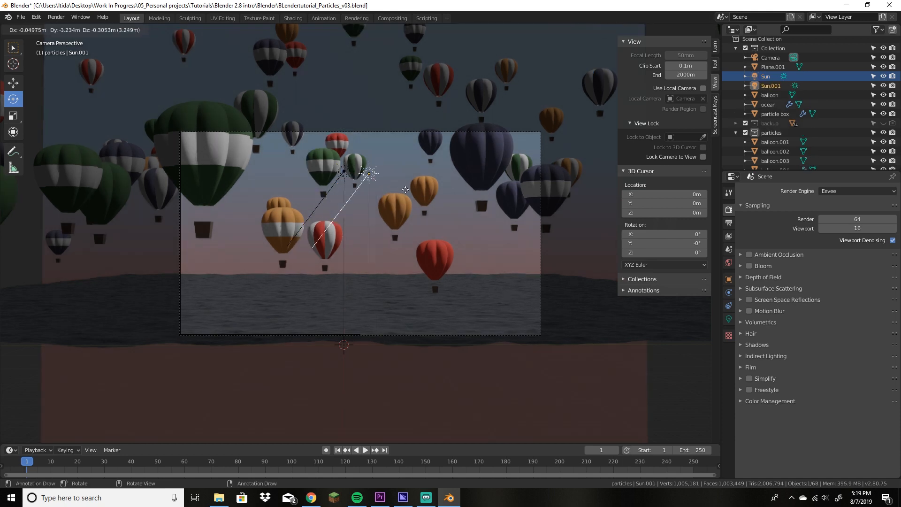
left_click(433, 188)
left_click_drag(378, 147, 365, 158)
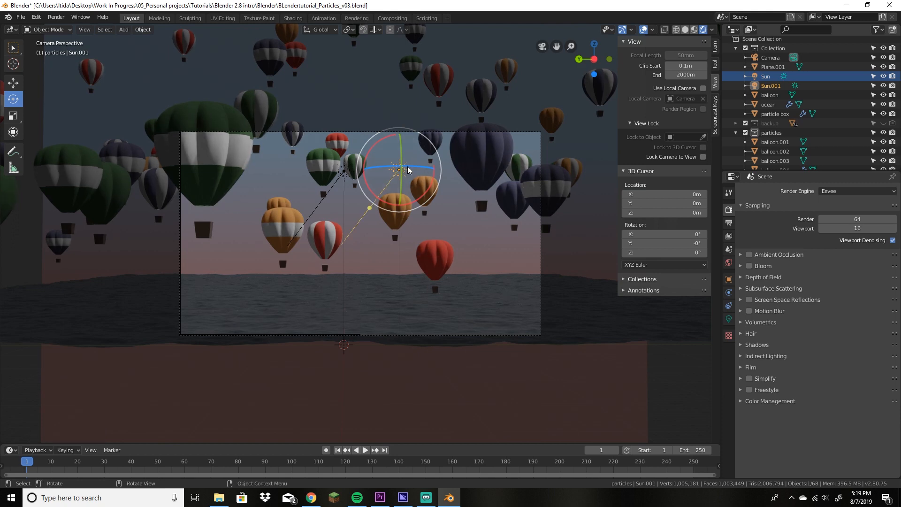
left_click_drag(409, 169, 348, 126)
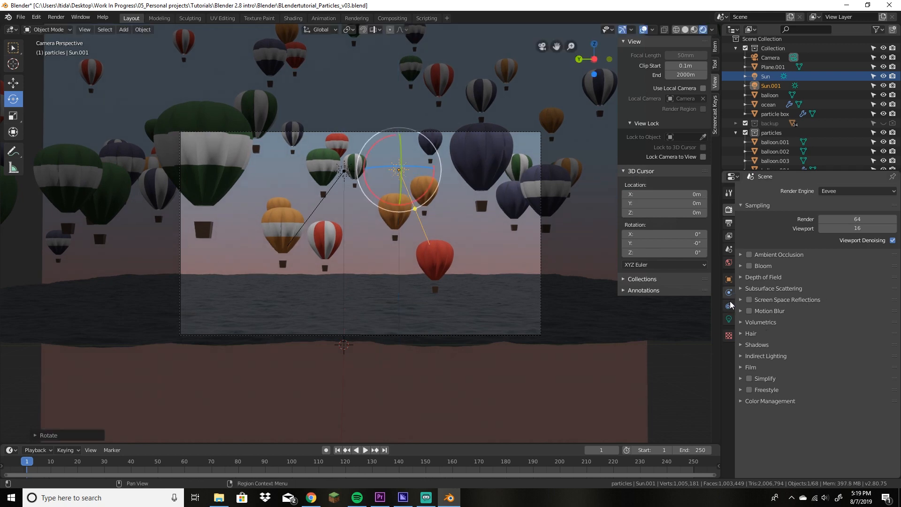
Step: Tint the duplicated sun light's color a very pale blue
left_click(728, 318)
left_click(830, 242)
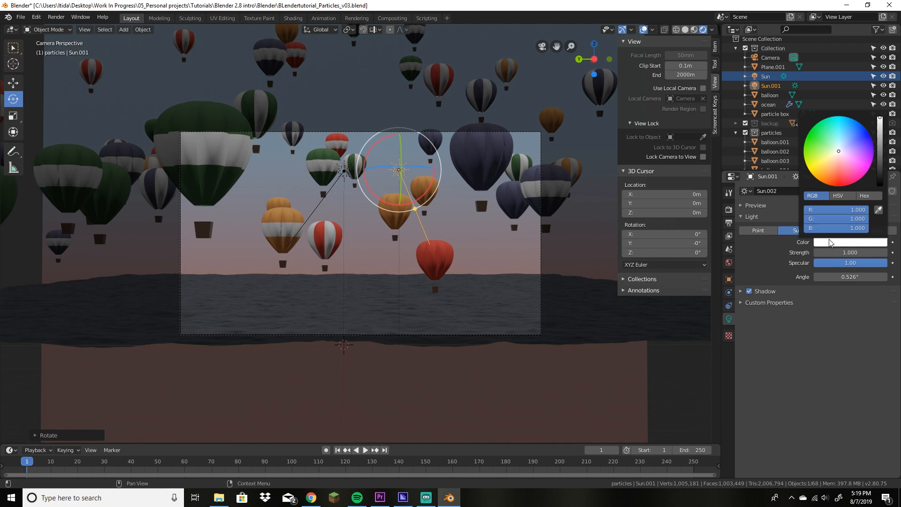
left_click(843, 149)
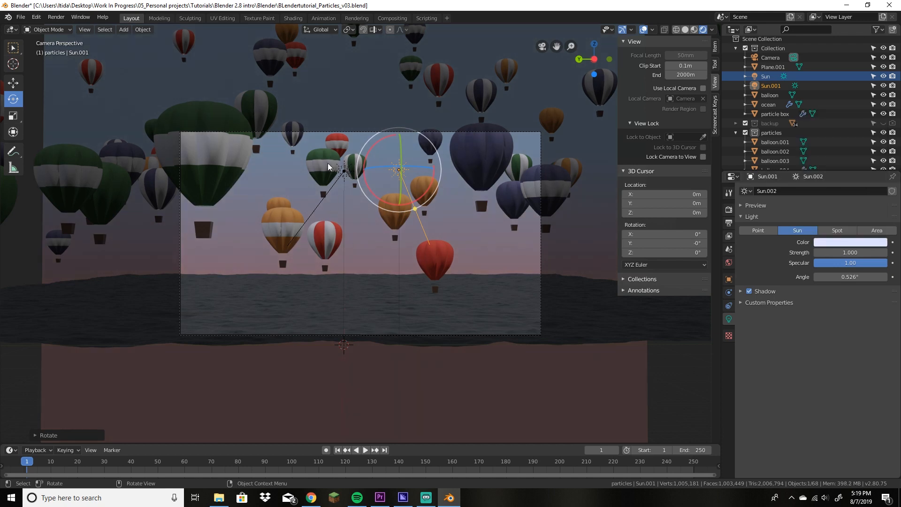
Step: Tint the original sun light a warm pale orange with RGB 1.000, 0.736, 0.465, and reselect the duplicated sun light
left_click(344, 171)
left_click(868, 242)
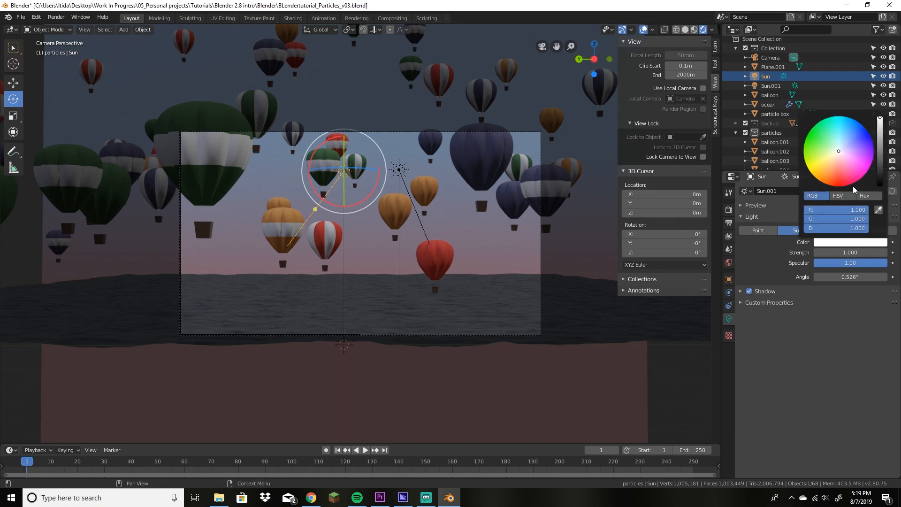
left_click(834, 159)
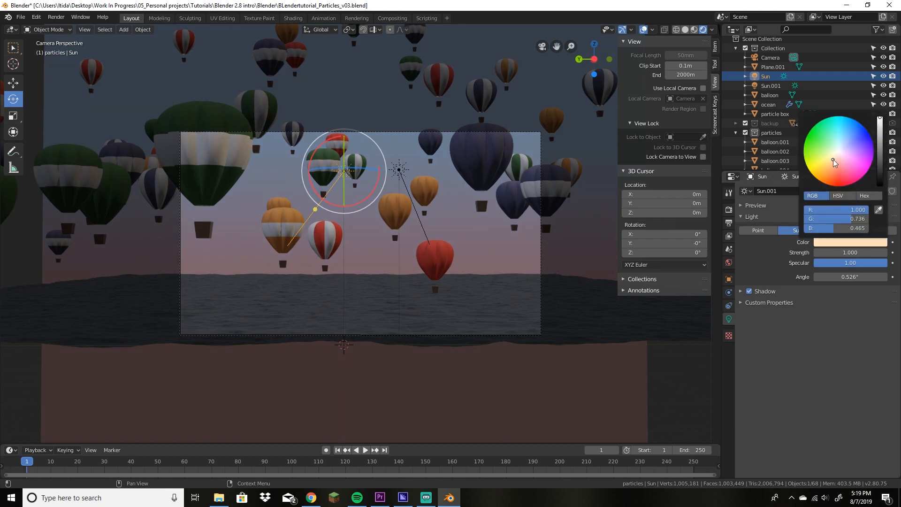
left_click(400, 170)
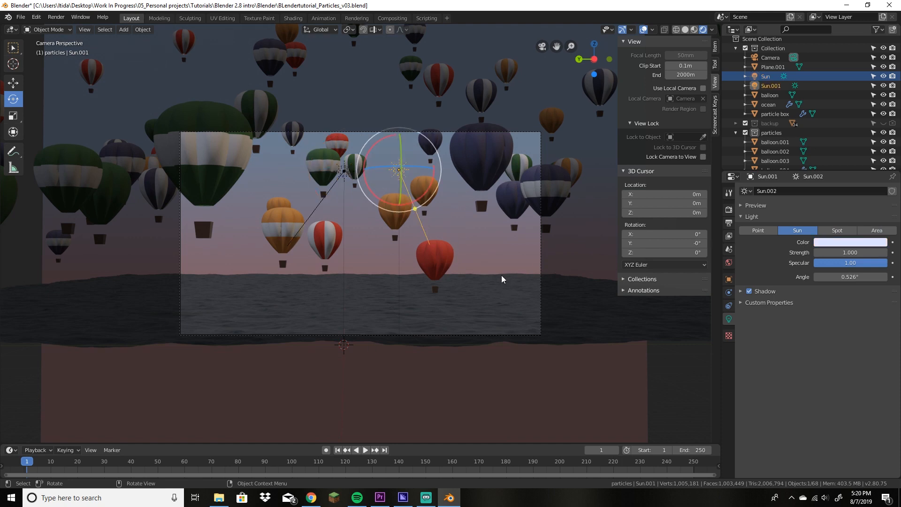
Step: Switch the render engine to Cycles and set its device to GPU Compute
left_click(729, 210)
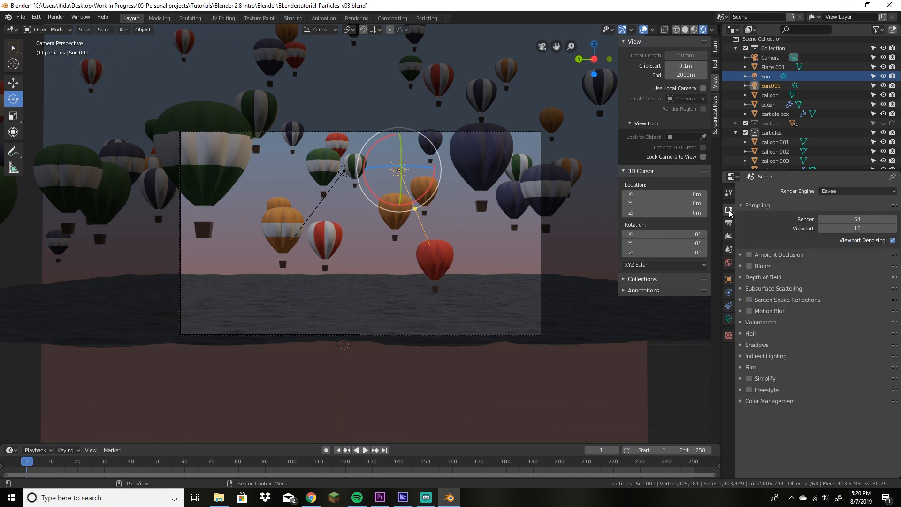
left_click(844, 193)
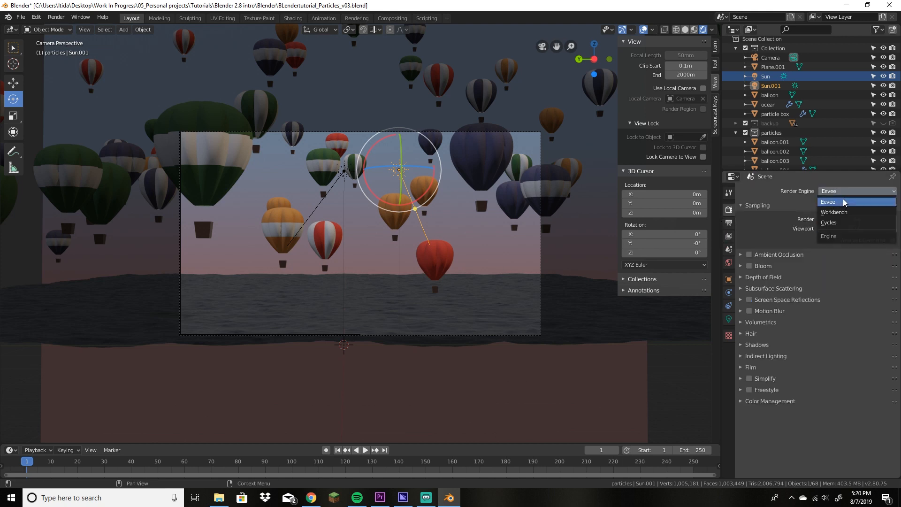
left_click(846, 224)
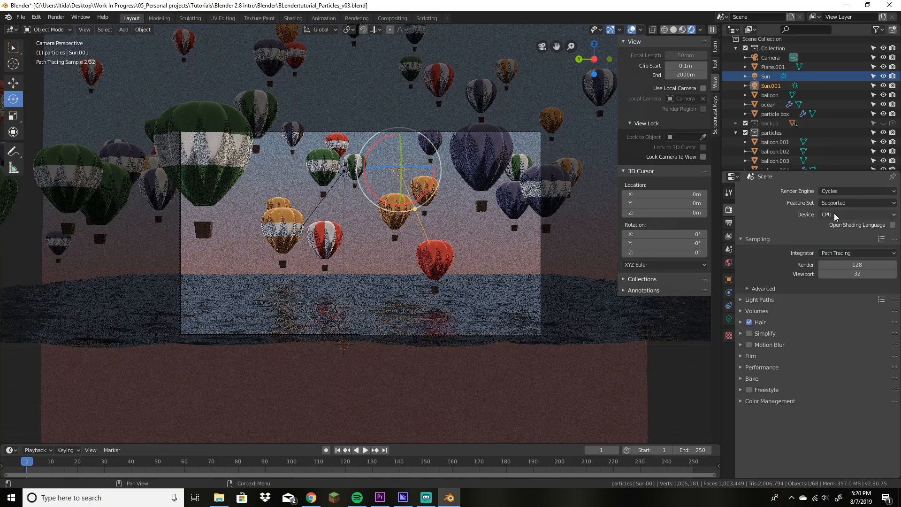
left_click(854, 215)
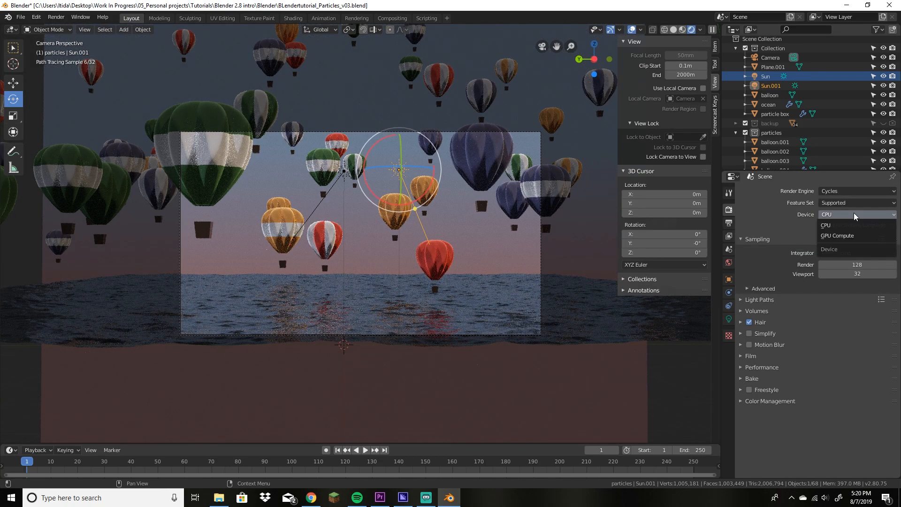
left_click(849, 215)
left_click(850, 237)
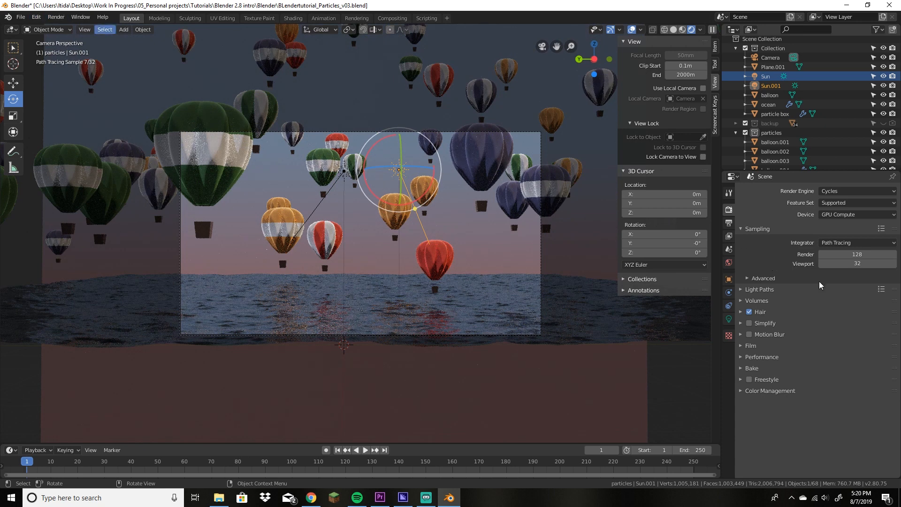
Step: Check in the system preferences that Cycles uses CUDA with the GeForce GTX 1070
left_click(37, 19)
left_click(36, 17)
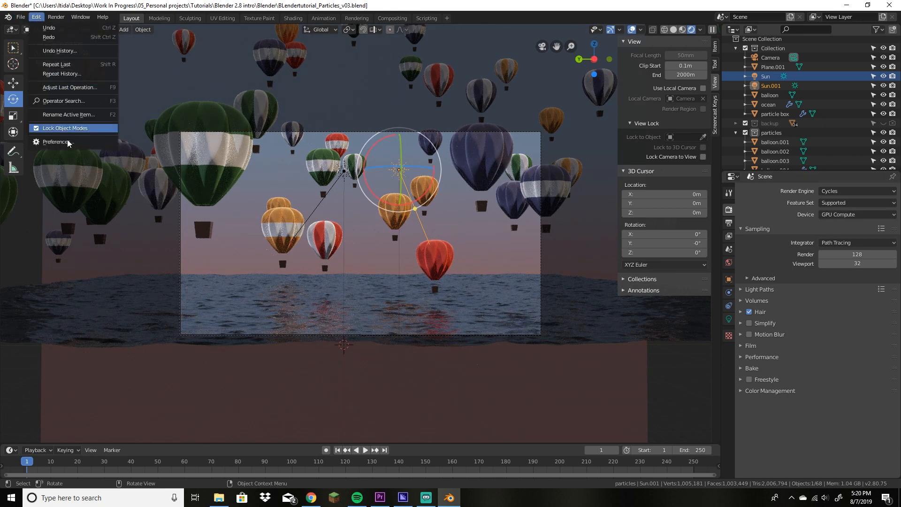
left_click(68, 142)
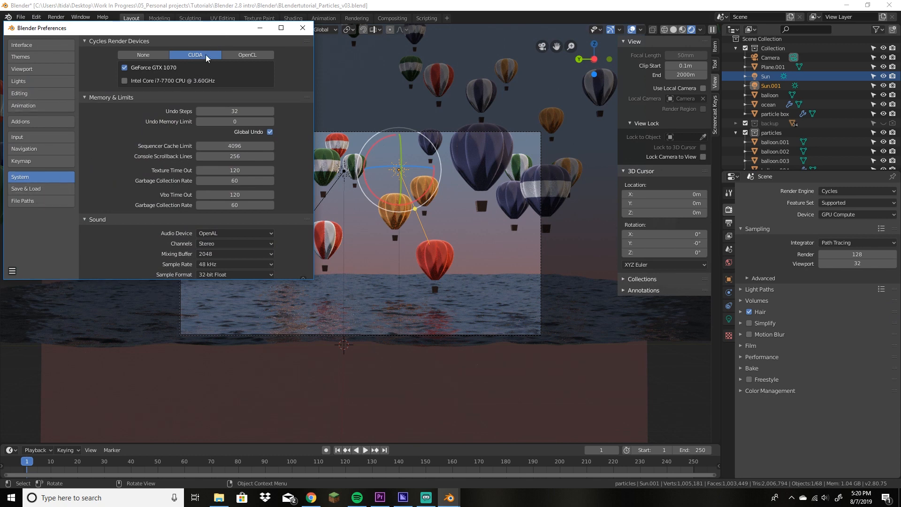
left_click(125, 68)
left_click(303, 28)
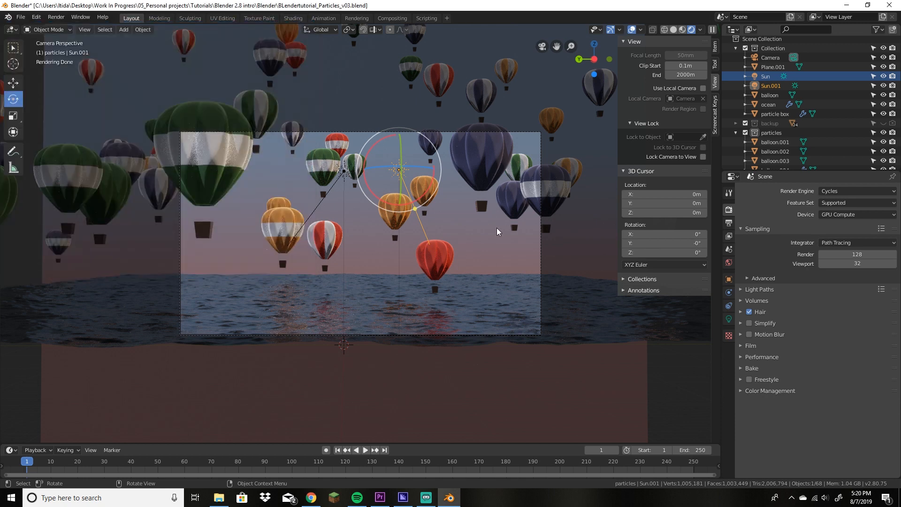
Step: Set the roughness of the solid red balloon's red balloon material to 0.8
left_click(486, 161)
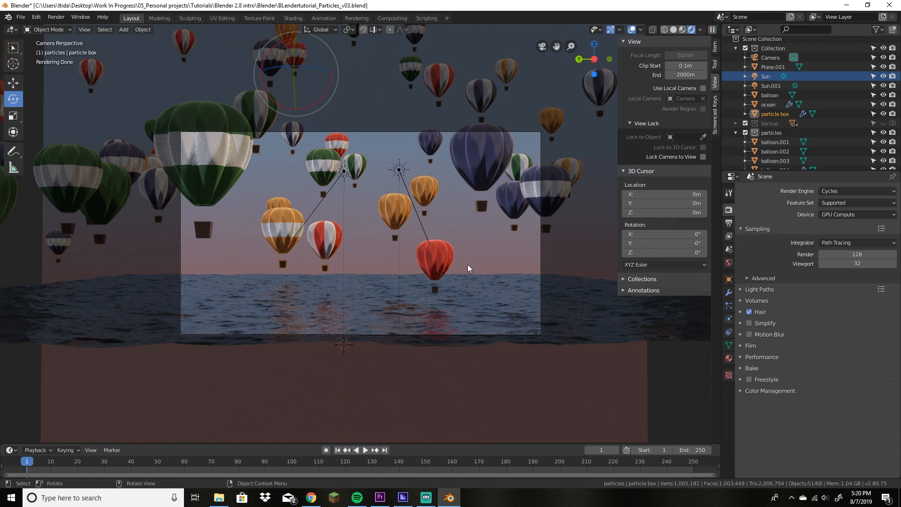
left_click(449, 263)
left_click(729, 357)
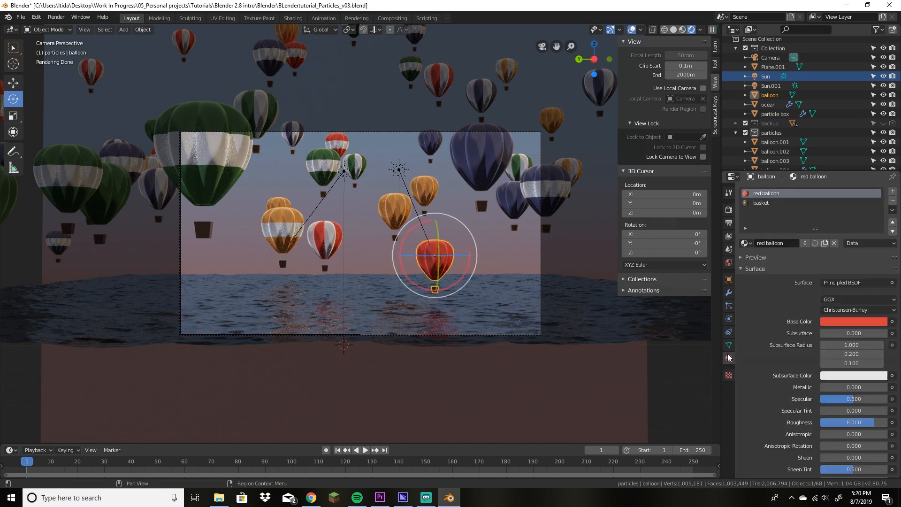
left_click(751, 257)
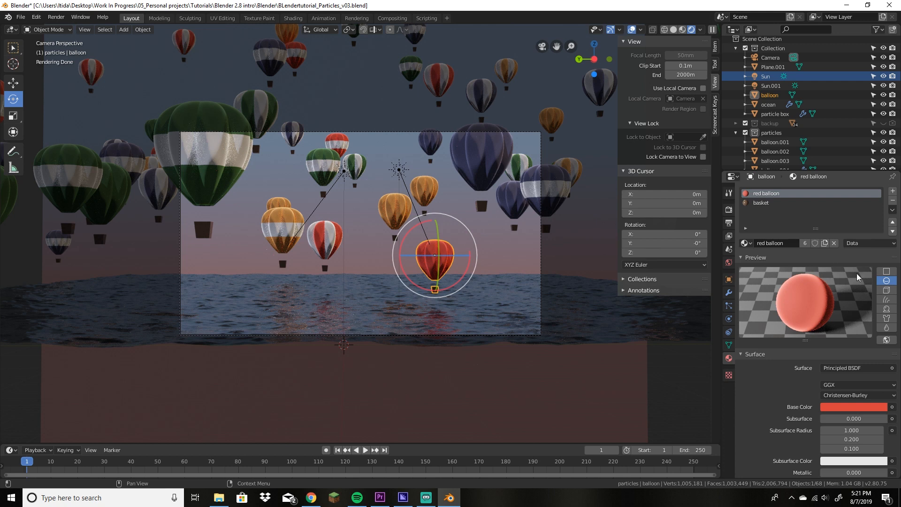
scroll(796, 385, "down", 4)
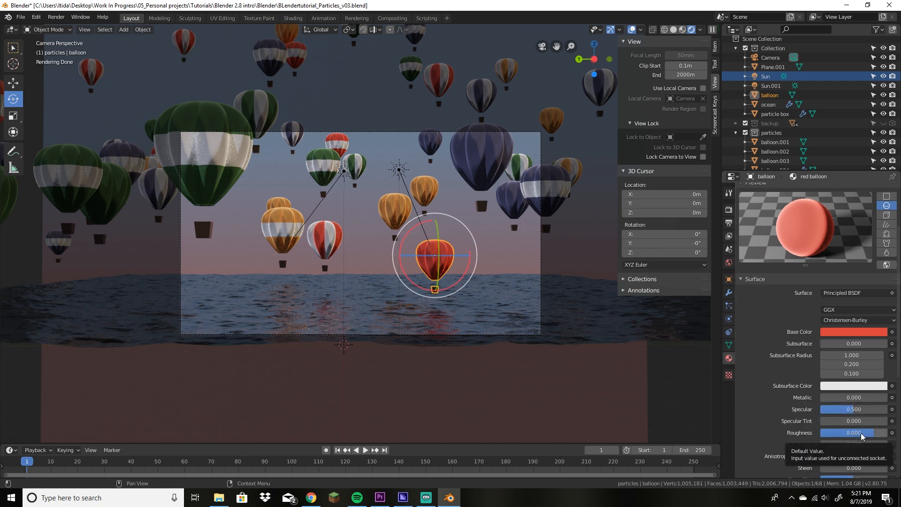
left_click(861, 432)
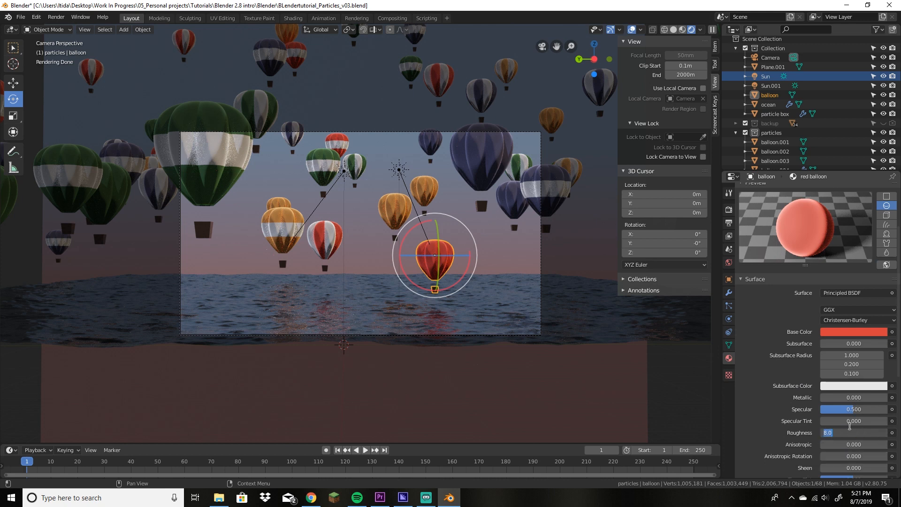
type(".8")
key("Return")
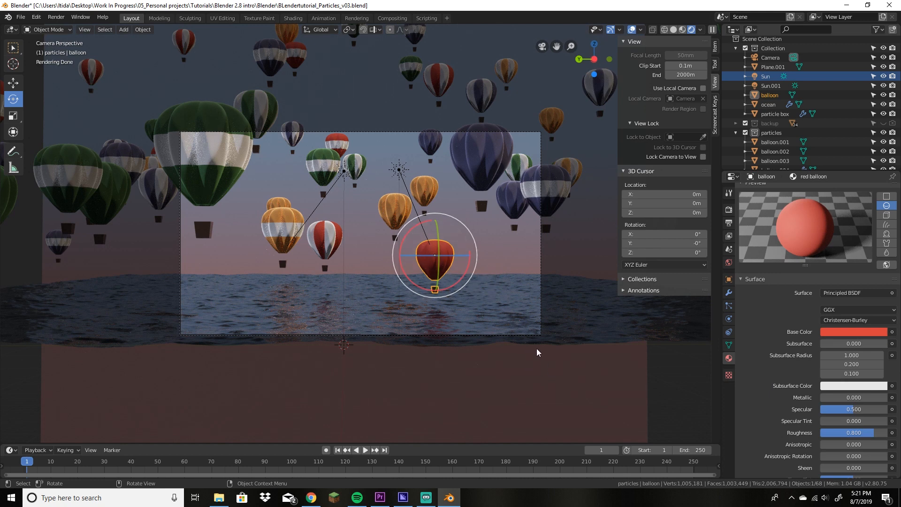
Step: Assign the blue balloon material to the solid red balloon temporarily and set that material's roughness to 0.8
left_click(500, 159)
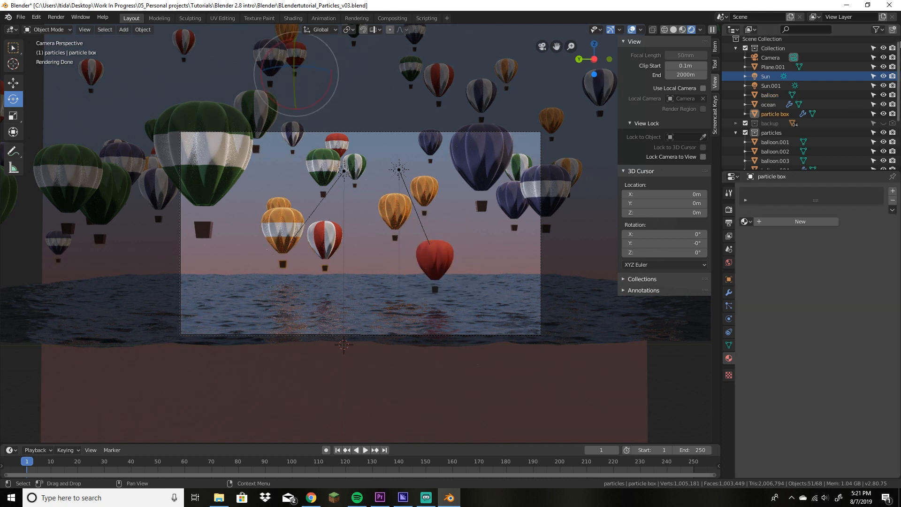
left_click(425, 268)
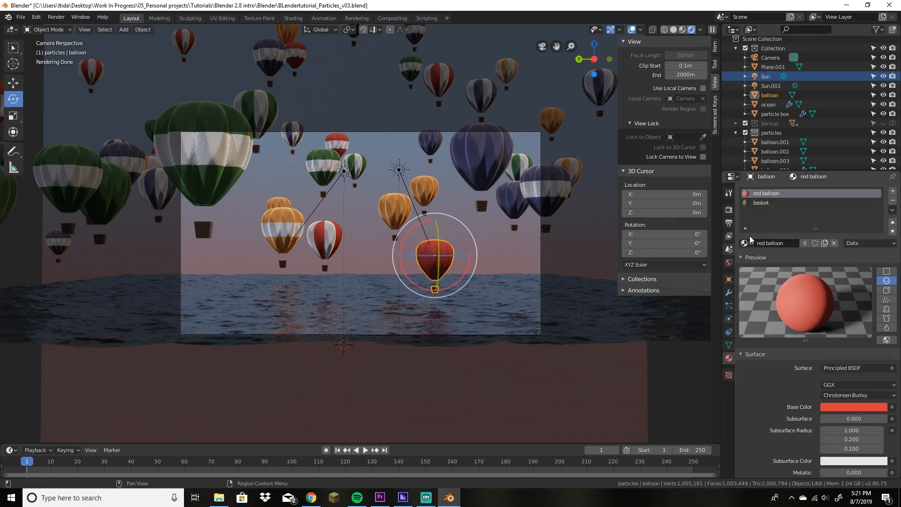
left_click(745, 243)
left_click(789, 271)
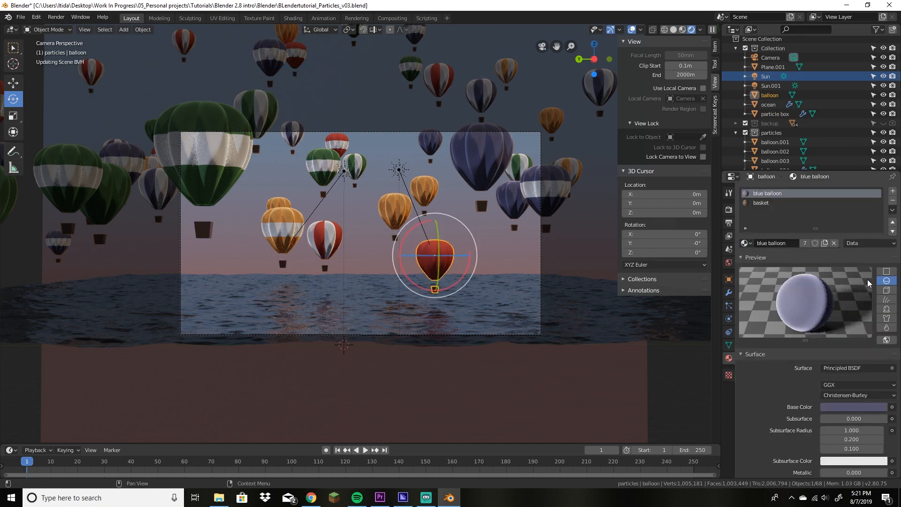
scroll(859, 422, "down", 3)
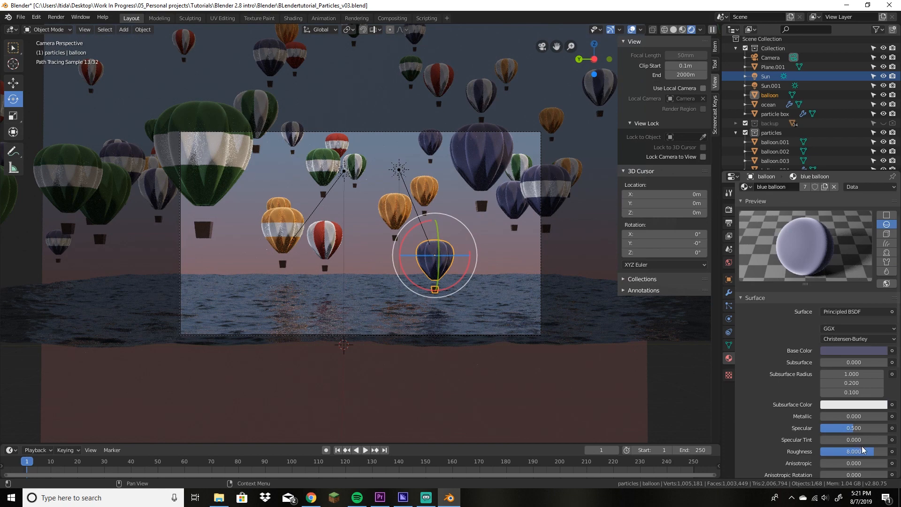
left_click(865, 450)
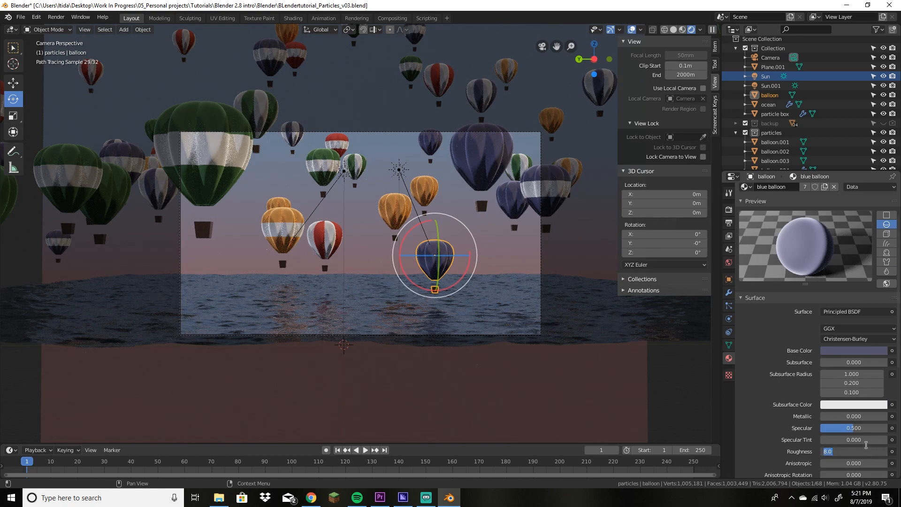
key("BackSpace")
type(".8")
key("Return")
scroll(772, 399, "up", 3)
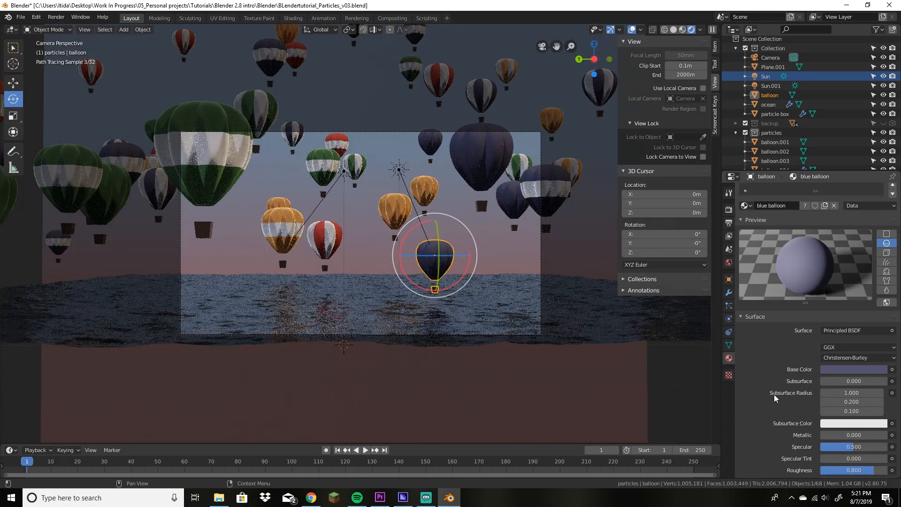
Step: Swap the balloon's material to the green red balloon.001 and to white balloon, setting the roughness of each to 0.8
left_click(746, 244)
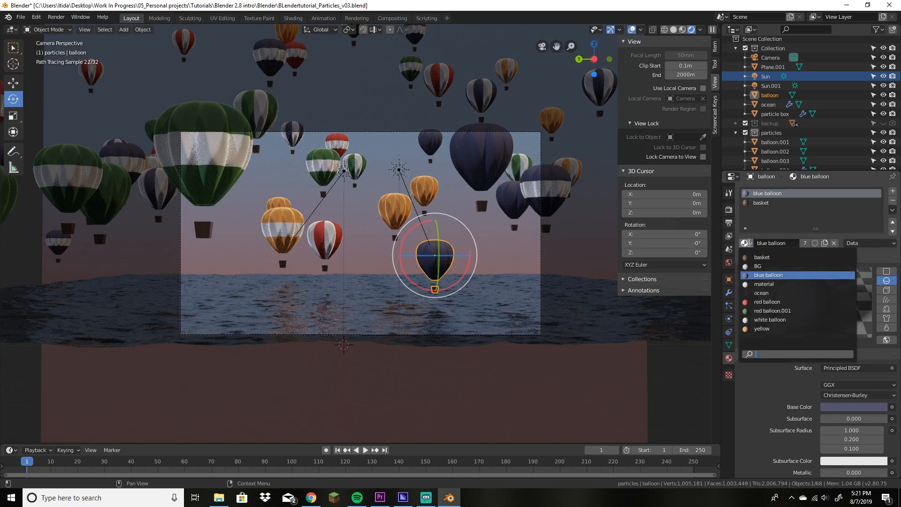
left_click(803, 311)
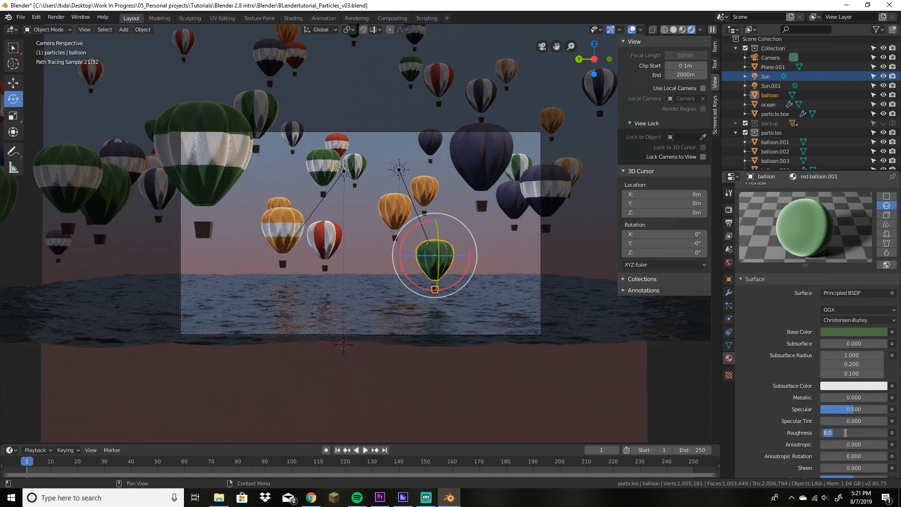
left_click(752, 244)
left_click(770, 320)
scroll(765, 413, "down", 4)
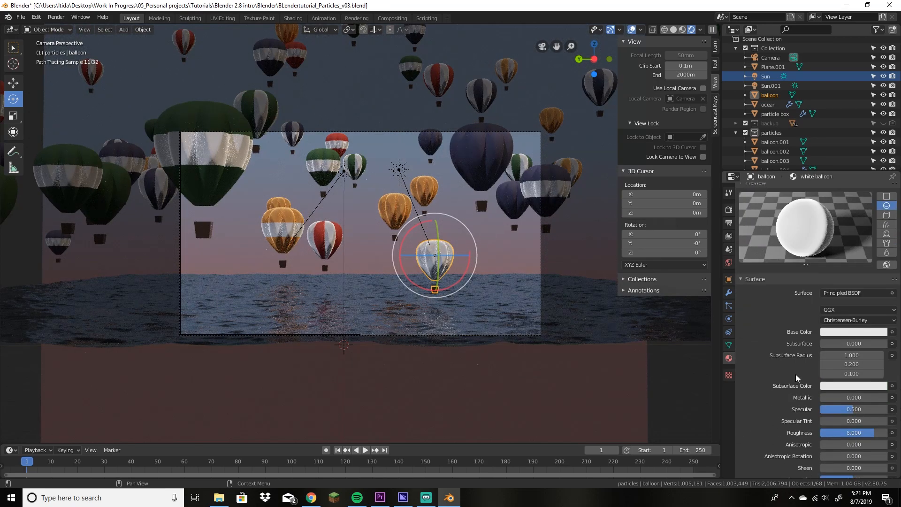
scroll(762, 379, "up", 4)
Step: Assign the yellow material to the balloon, set its roughness to 0.8, and put the red balloon material back on the balloon
left_click(748, 244)
left_click(770, 330)
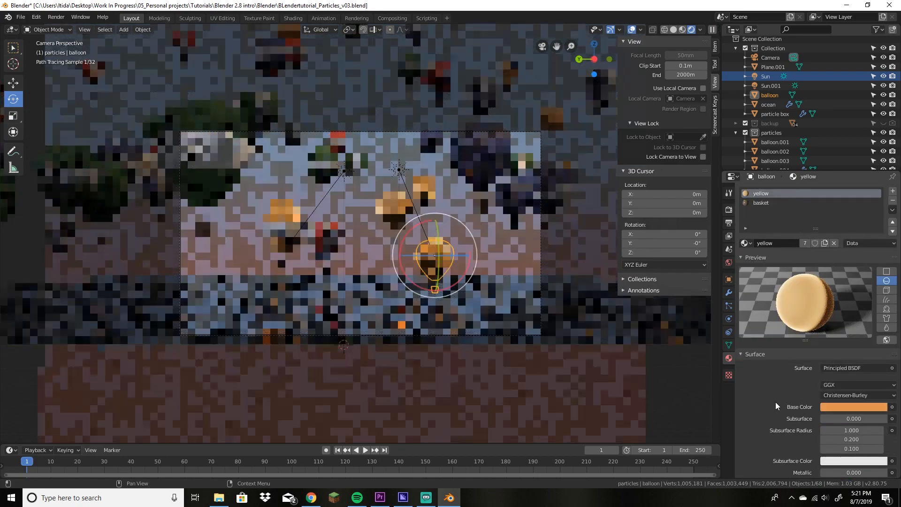
scroll(775, 402, "down", 5)
left_click(856, 416)
type(".8")
key("Return")
scroll(765, 393, "up", 4)
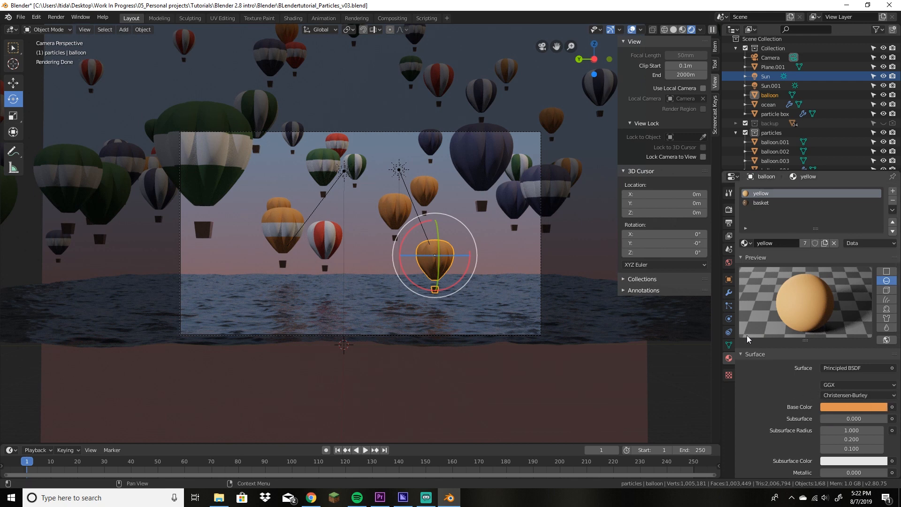
left_click(746, 243)
left_click(779, 302)
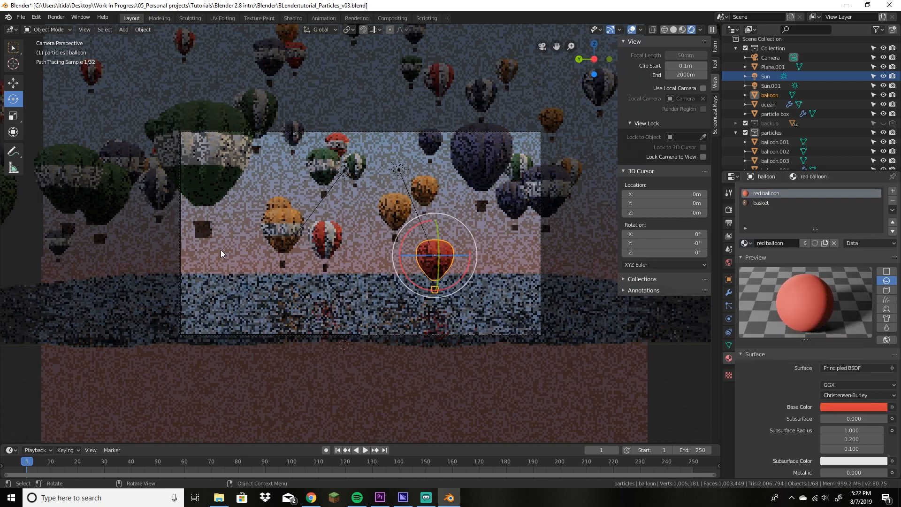
Step: Sample the blue of the sky backdrop as the world background color and set the background strength to 0.5
left_click(729, 263)
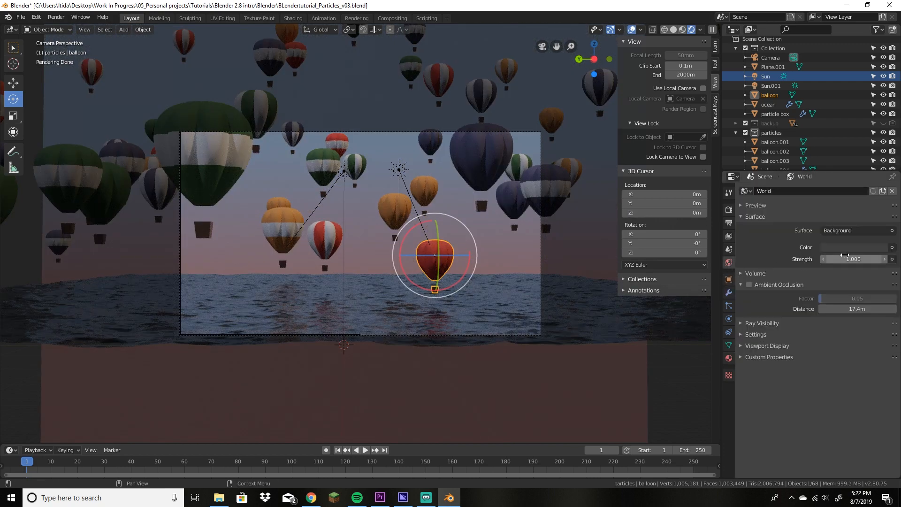
left_click(862, 248)
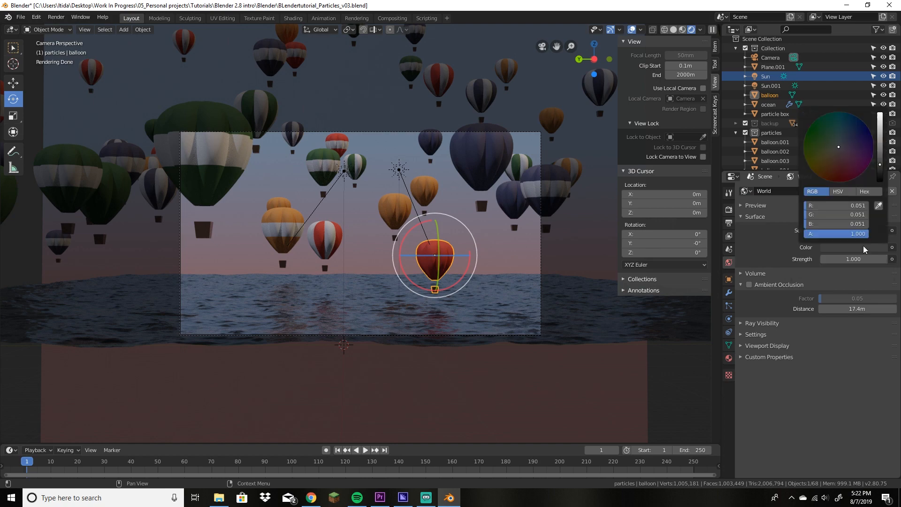
left_click(878, 205)
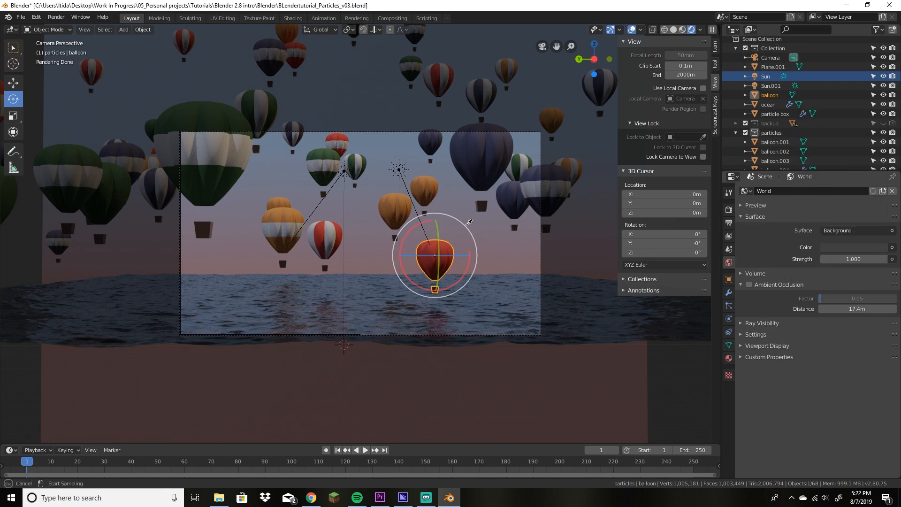
left_click(391, 137)
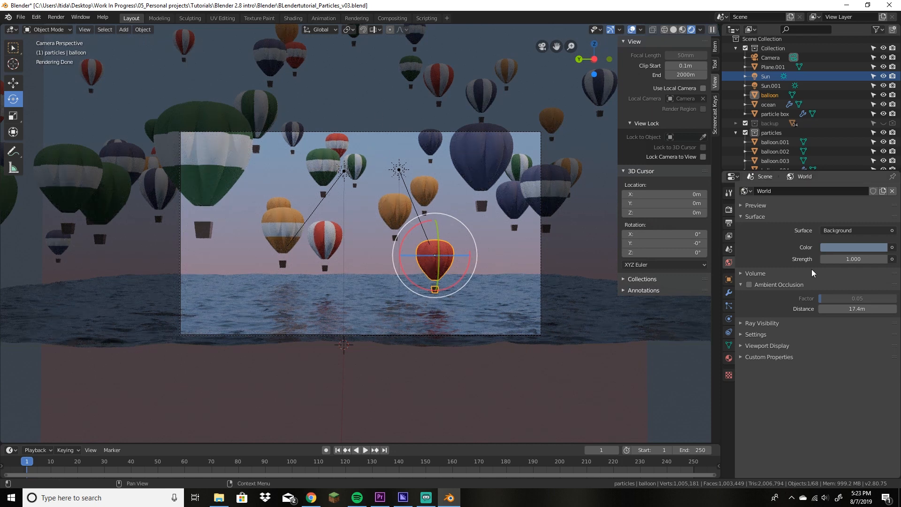
left_click(829, 259)
type(".5")
key("Return")
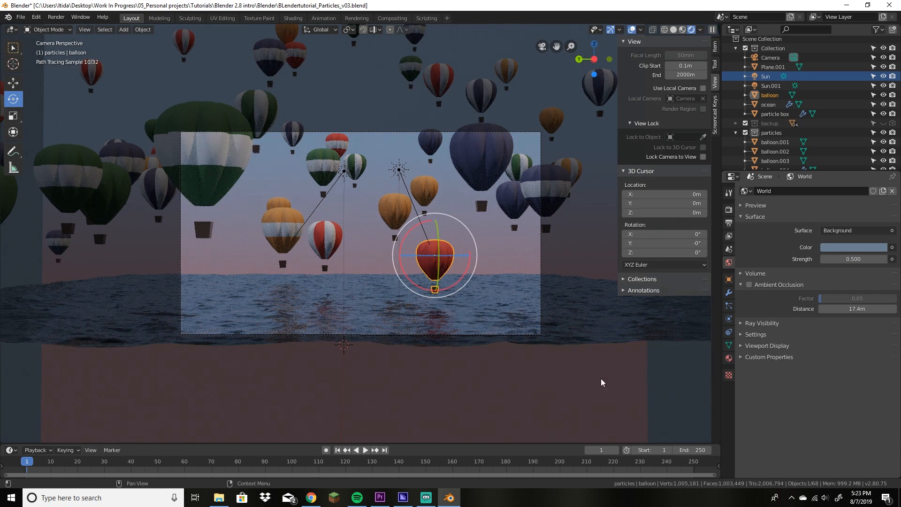
Step: Re-aim the bluish second sun light so it shines down toward the red balloon, and set its strength to 0.5
left_click(412, 190)
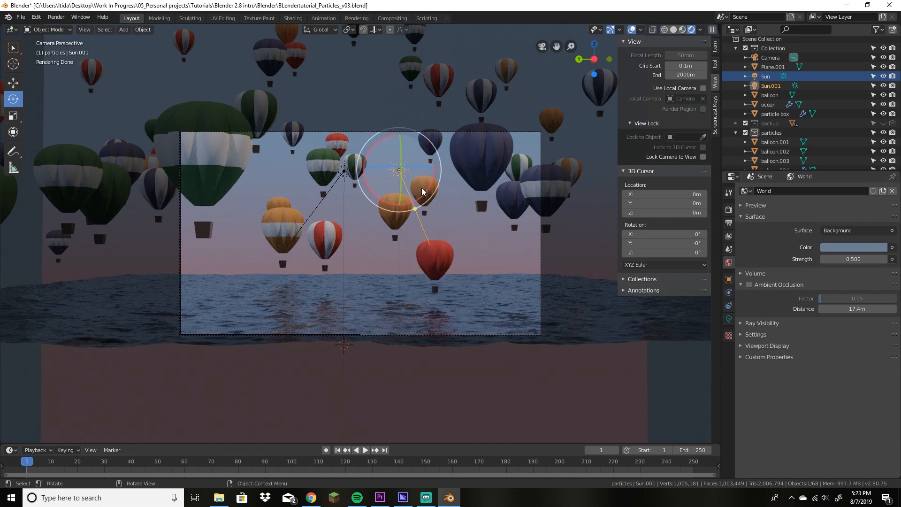
left_click_drag(427, 188, 456, 141)
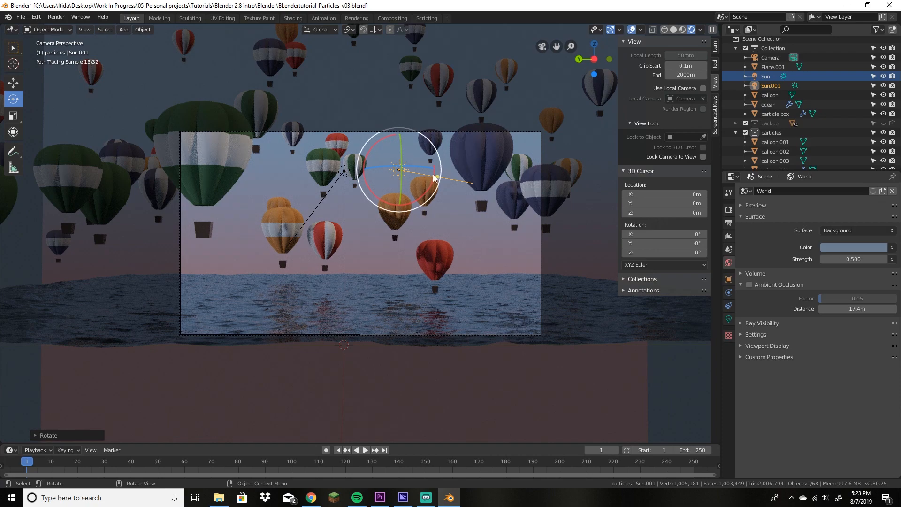
left_click_drag(436, 179, 418, 235)
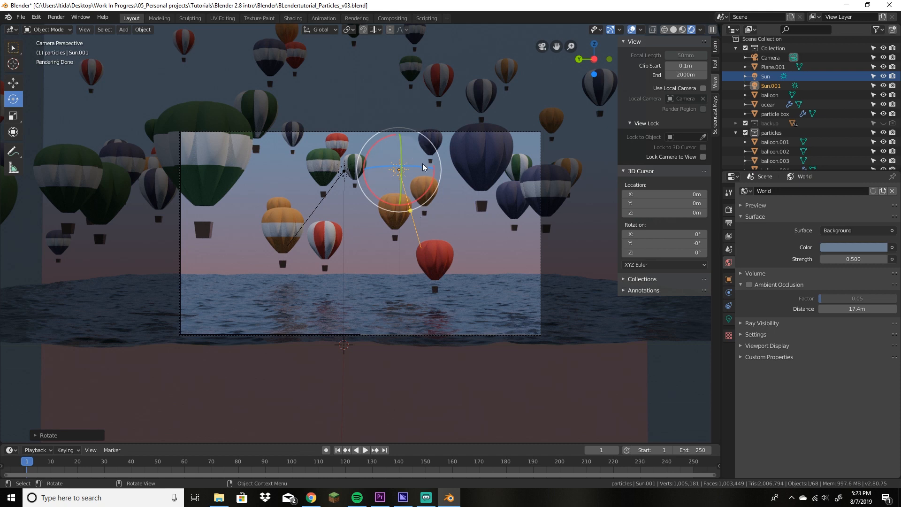
left_click(729, 318)
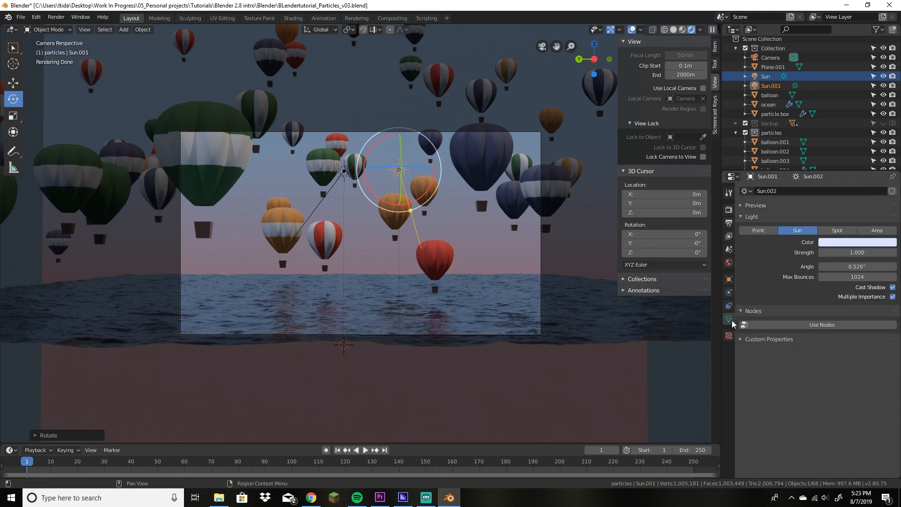
left_click(875, 252)
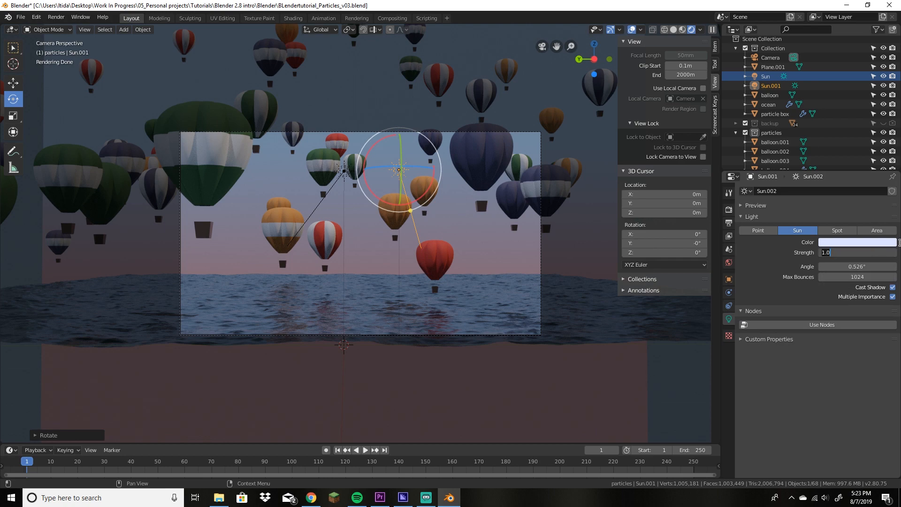
type("0.5")
key("Return")
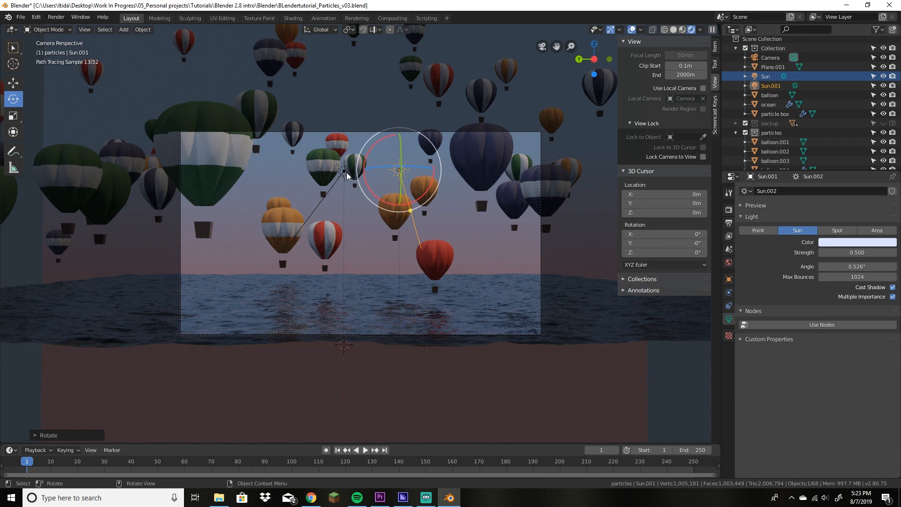
Step: Set the strength of the warm-colored sun light to 1.5
left_click(344, 173)
left_click(857, 253)
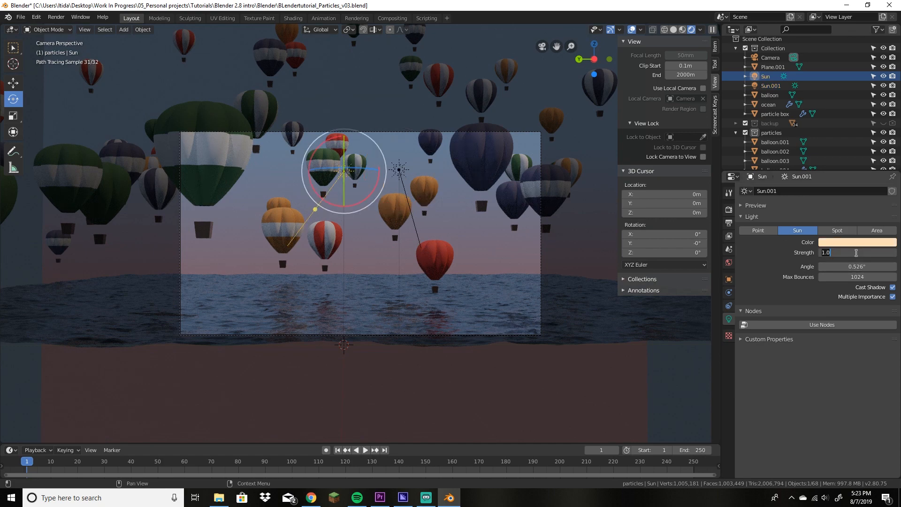
type("1.5")
key("Return")
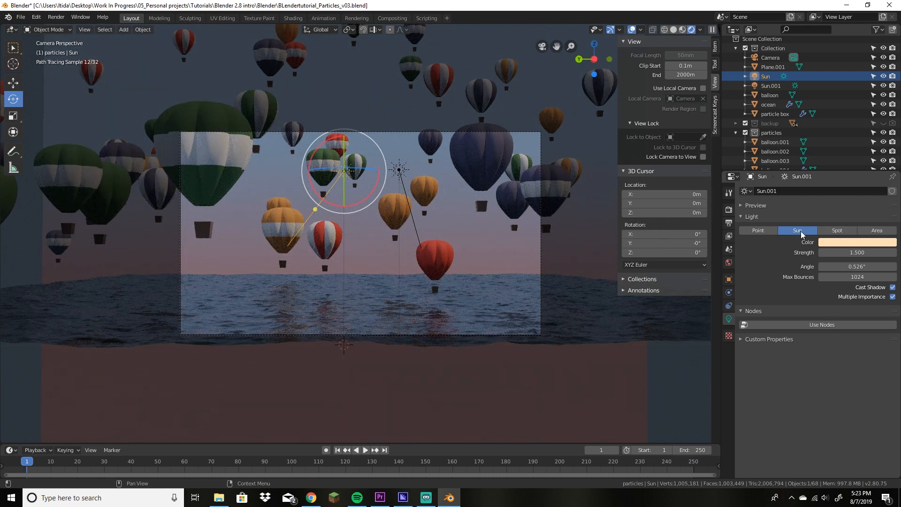
left_click(624, 398)
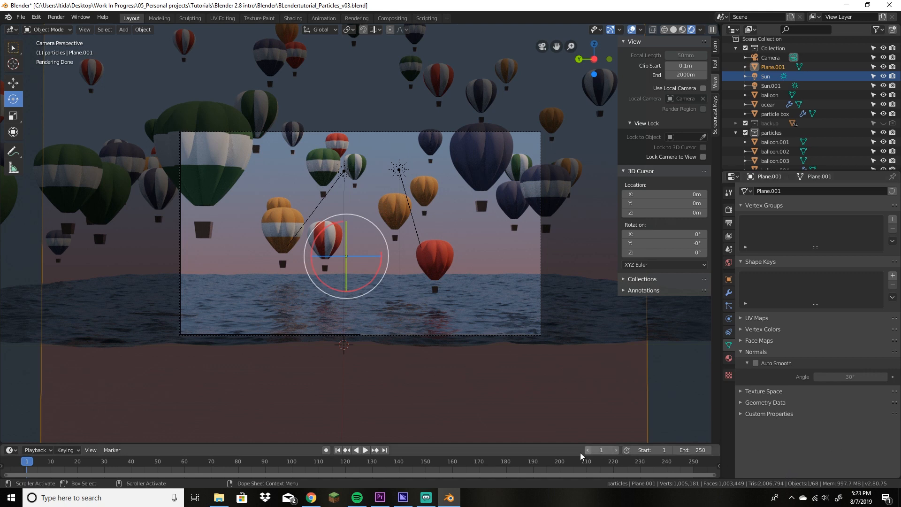
Step: Rotate the warm sun light to point more steeply downward and change its color to a soft salmon pink
left_click(344, 172)
left_click_drag(370, 172, 390, 135)
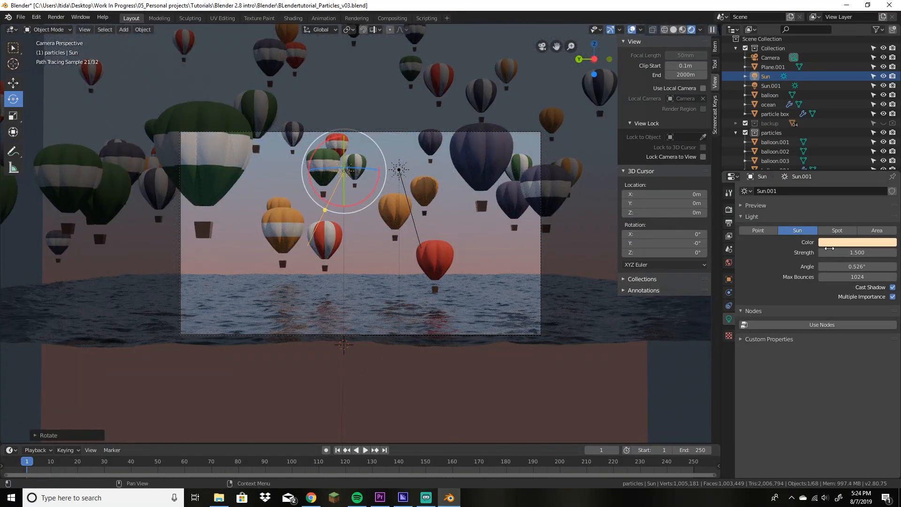
left_click(843, 241)
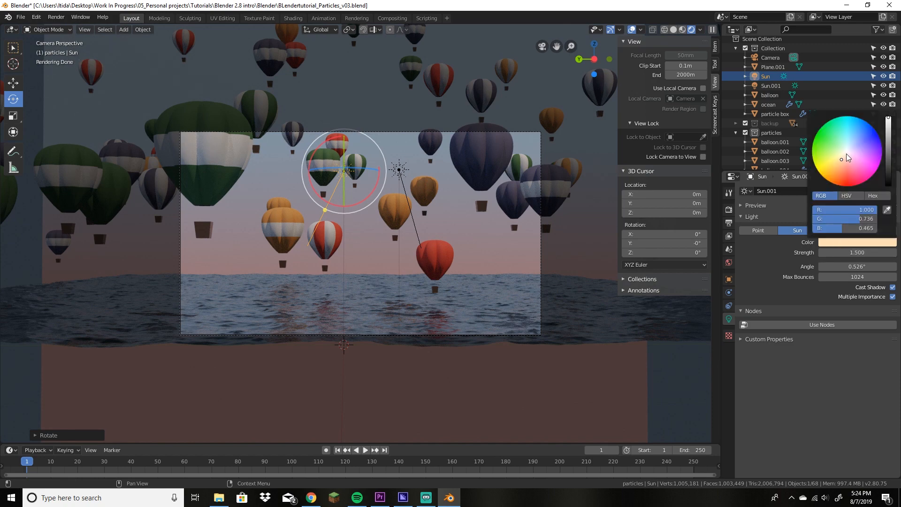
left_click(845, 165)
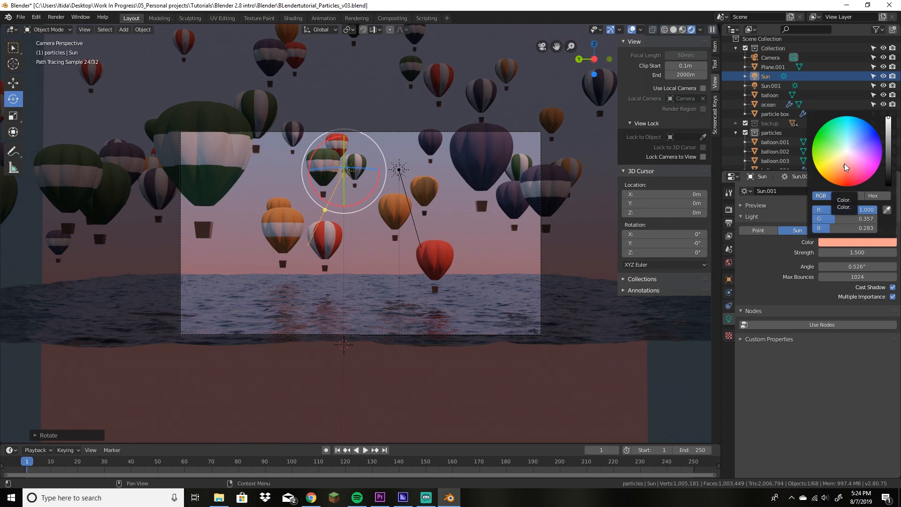
left_click_drag(844, 164, 846, 164)
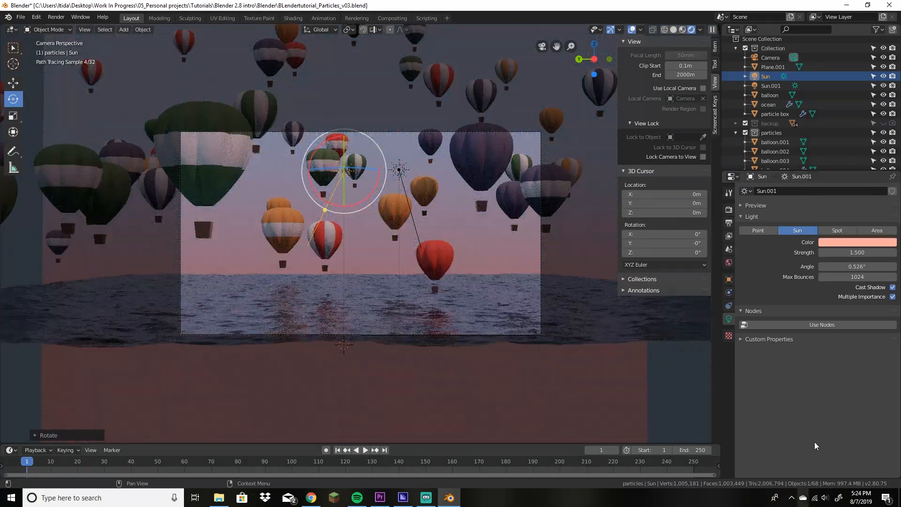
left_click(696, 392)
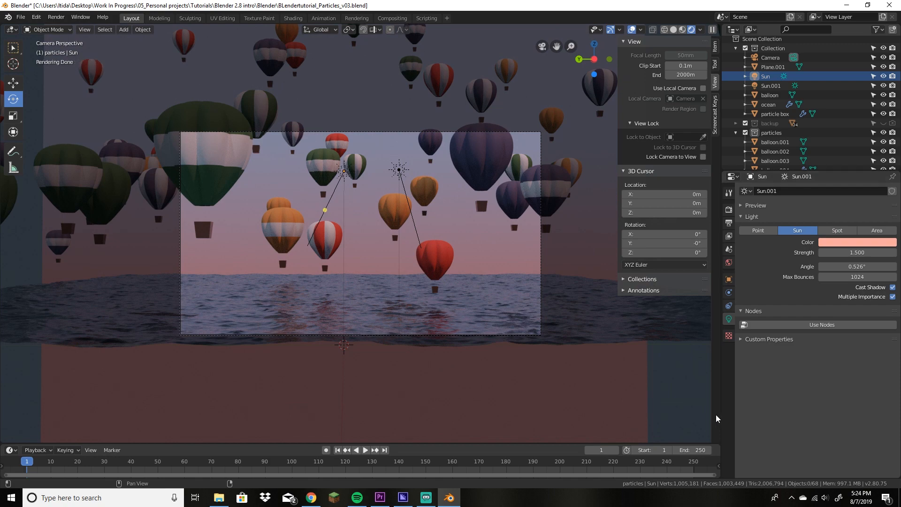
Step: Rotate the solid red balloon above the ocean slightly
left_click(439, 256)
left_click_drag(440, 256, 437, 260)
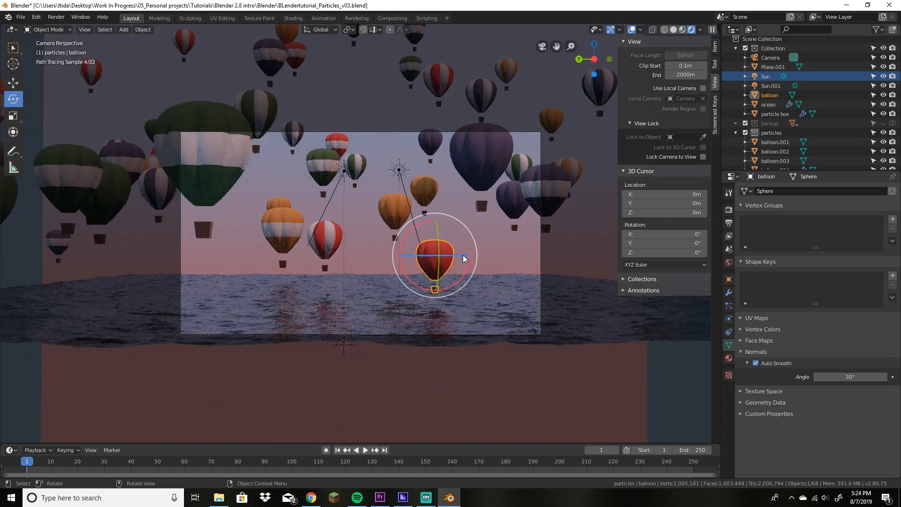
key("r")
left_click(459, 277)
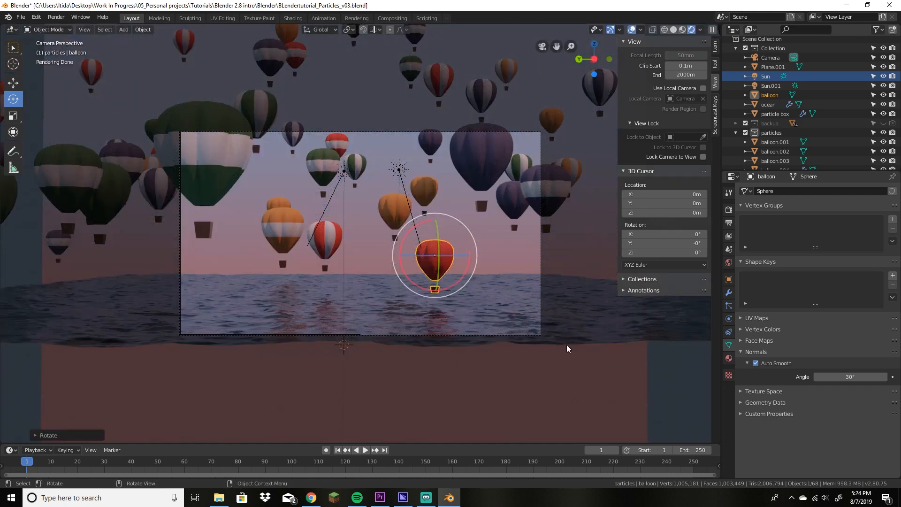
Step: Rotate the particle box slightly about its vertical axis to rearrange the scattered balloons in the camera frame
left_click(528, 382)
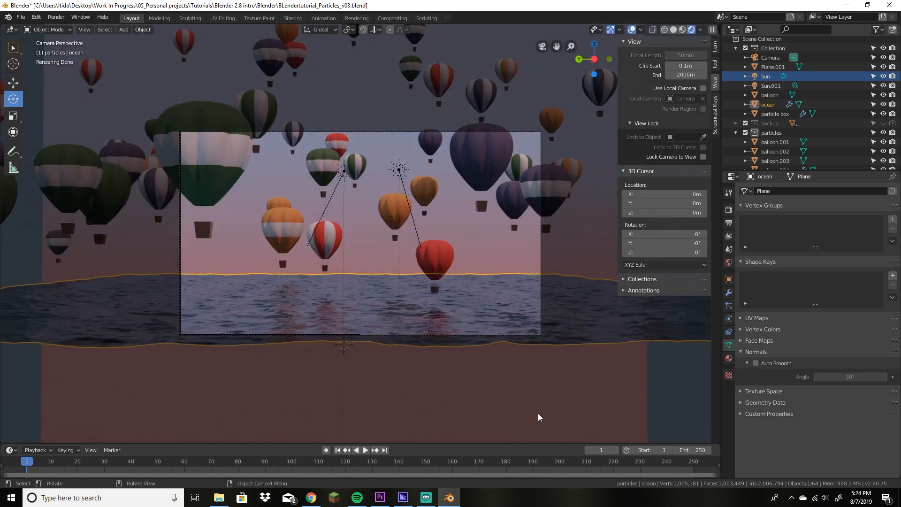
left_click(494, 181)
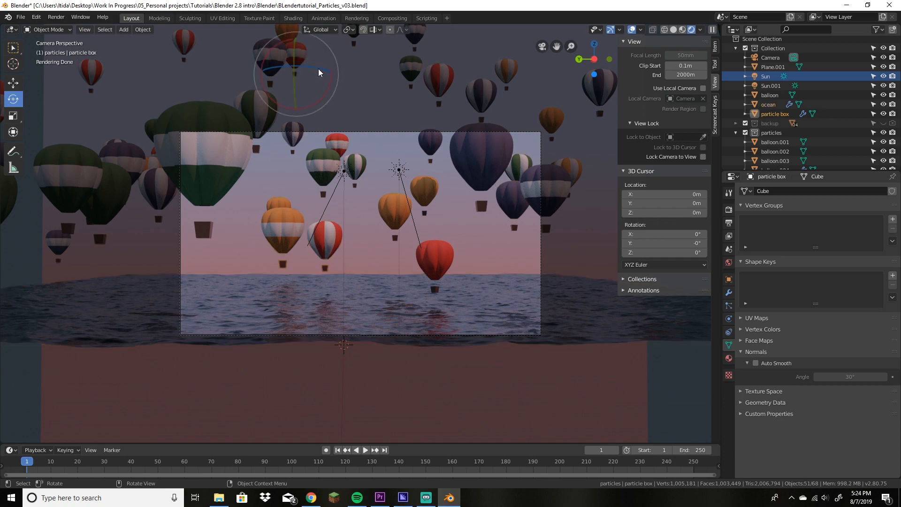
left_click_drag(318, 69, 329, 75)
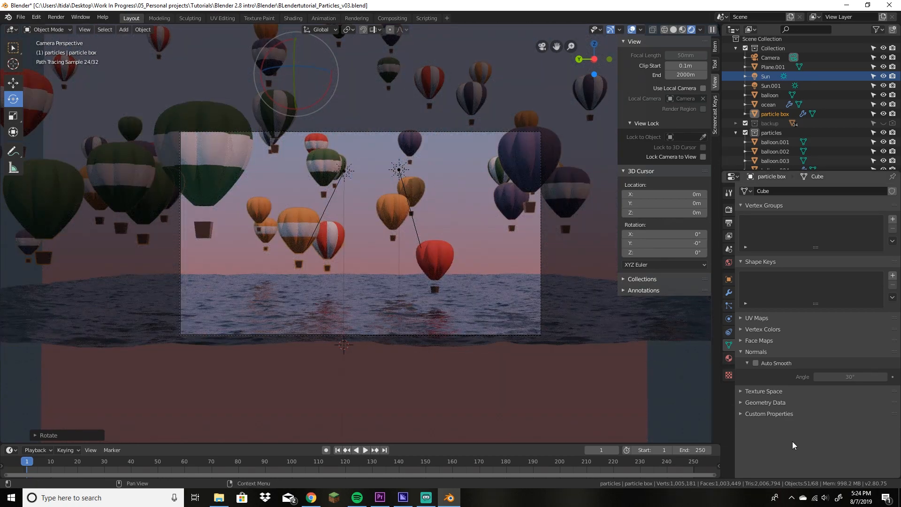
left_click(500, 320)
left_click(499, 315)
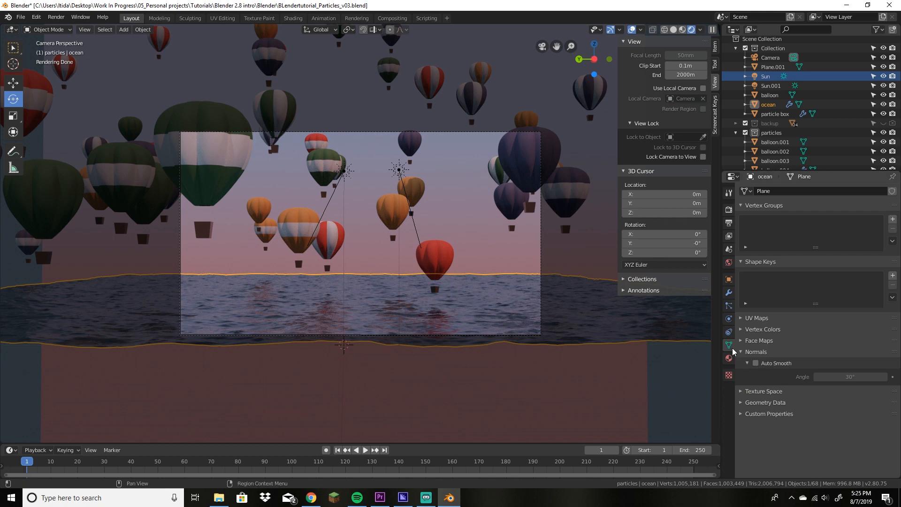
Step: Enable depth of field on the camera and pick the solid red balloon as its focus object
left_click(543, 154)
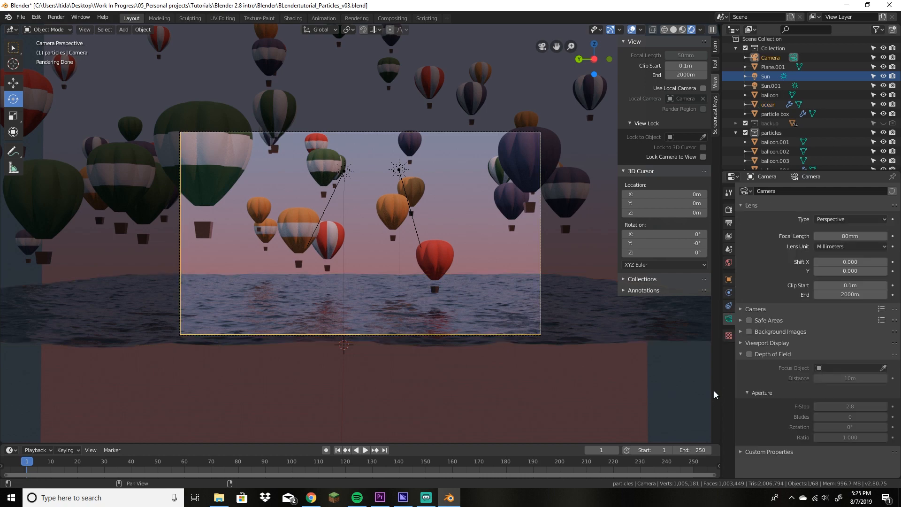
left_click(751, 353)
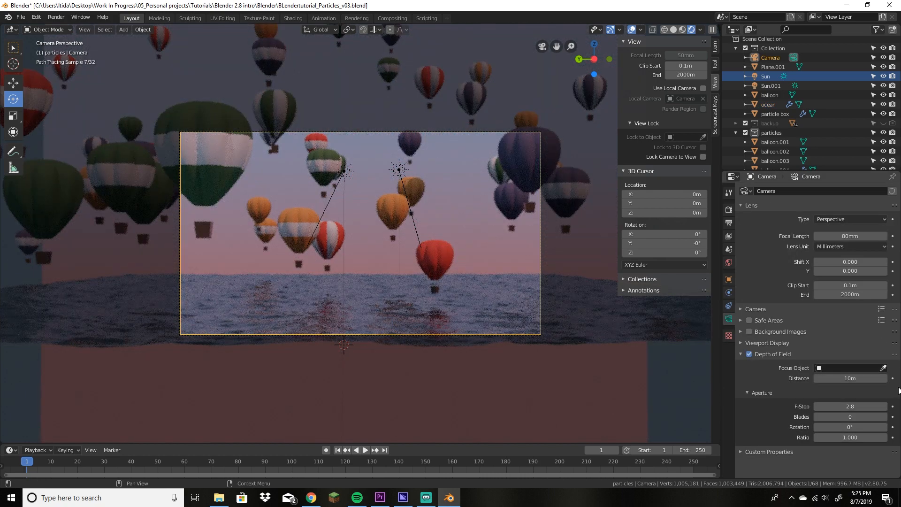
left_click(885, 367)
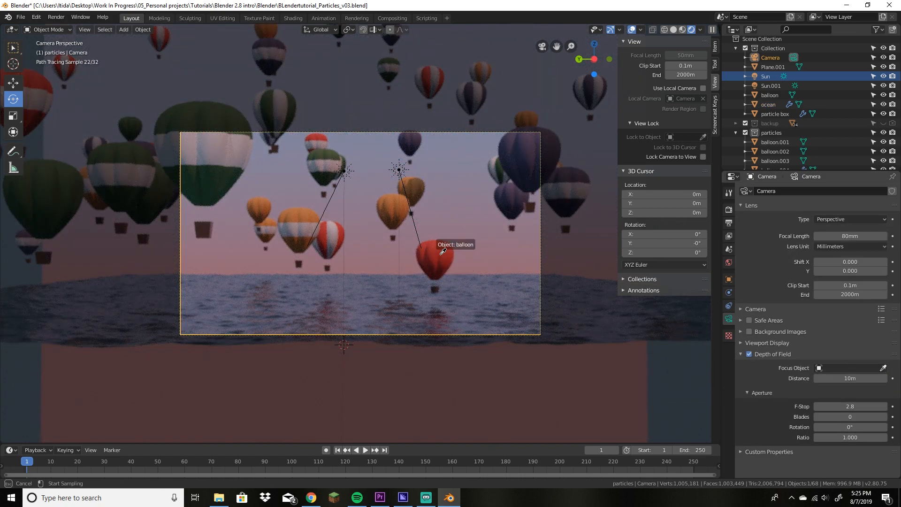
left_click(450, 262)
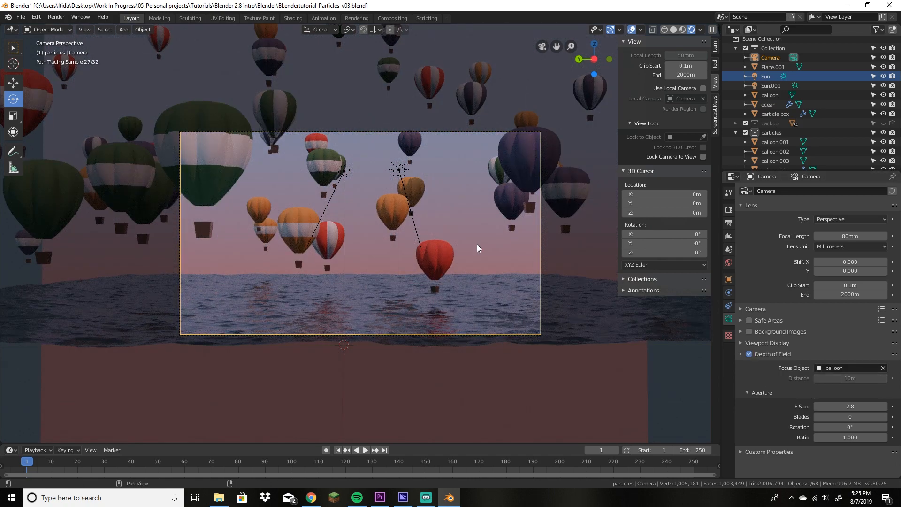
Step: Move the solid red balloon slightly down toward the water with the Move tool
left_click(446, 262)
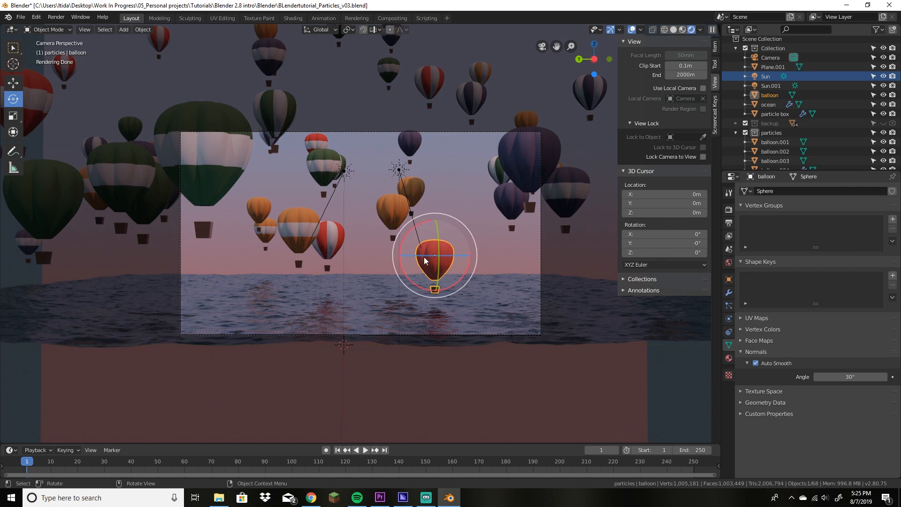
left_click(520, 170)
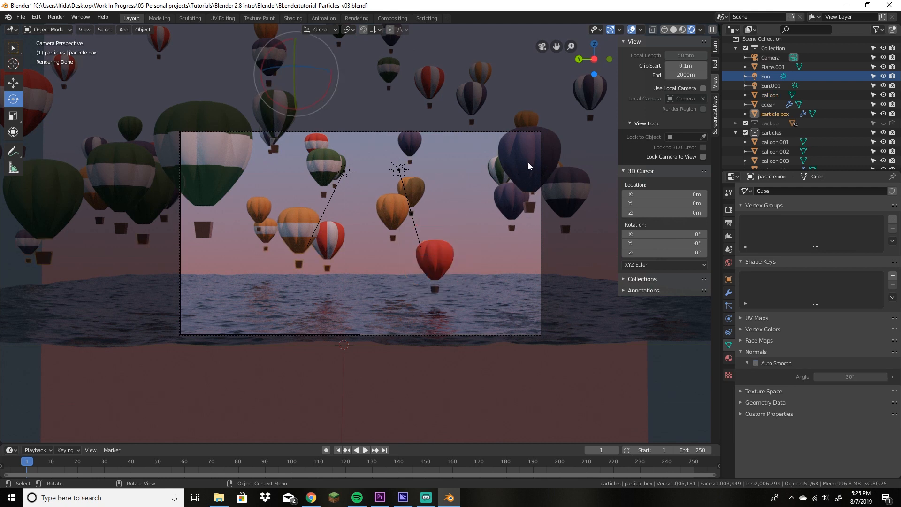
left_click(450, 266)
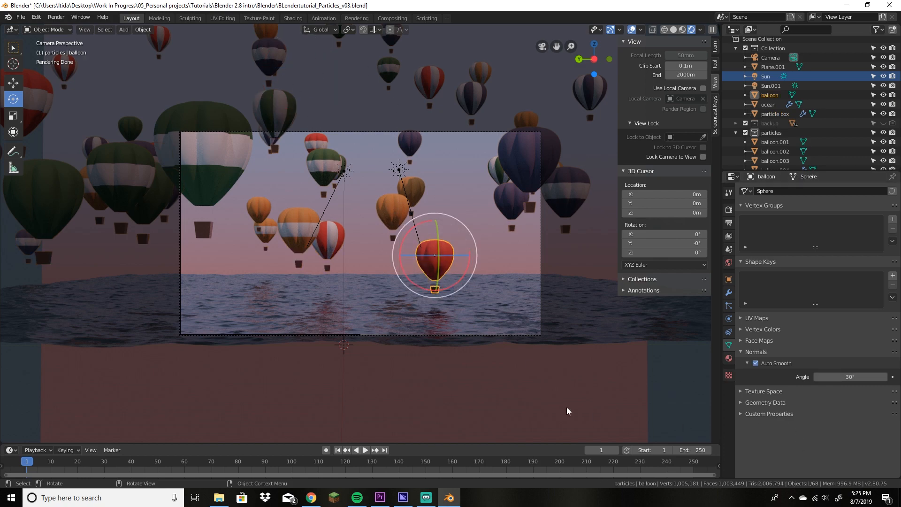
left_click(14, 84)
left_click_drag(436, 222, 435, 225)
left_click(498, 242)
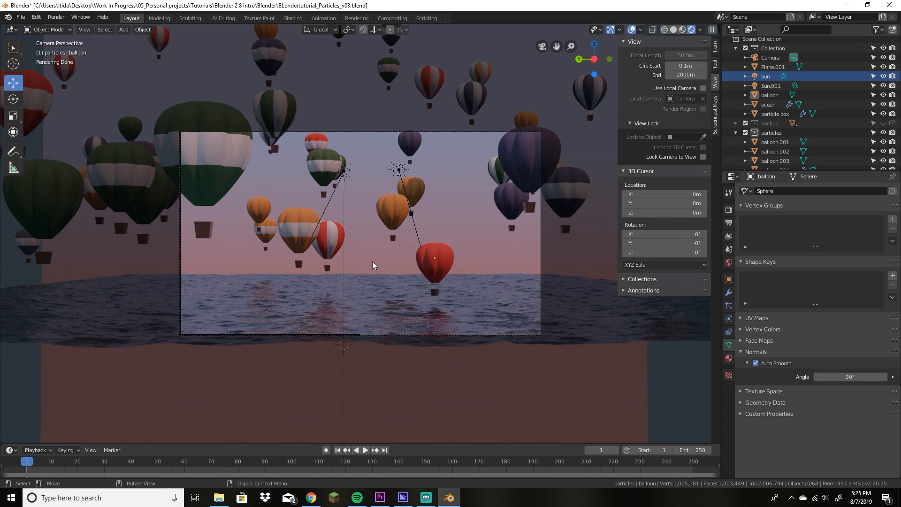
Step: Set the camera's depth of field F-stop to 0.1
left_click(540, 229)
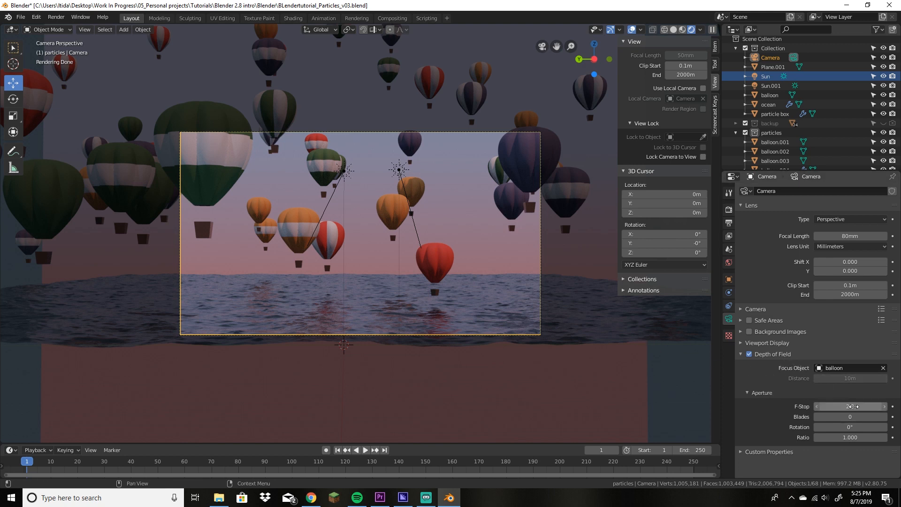
left_click(858, 406)
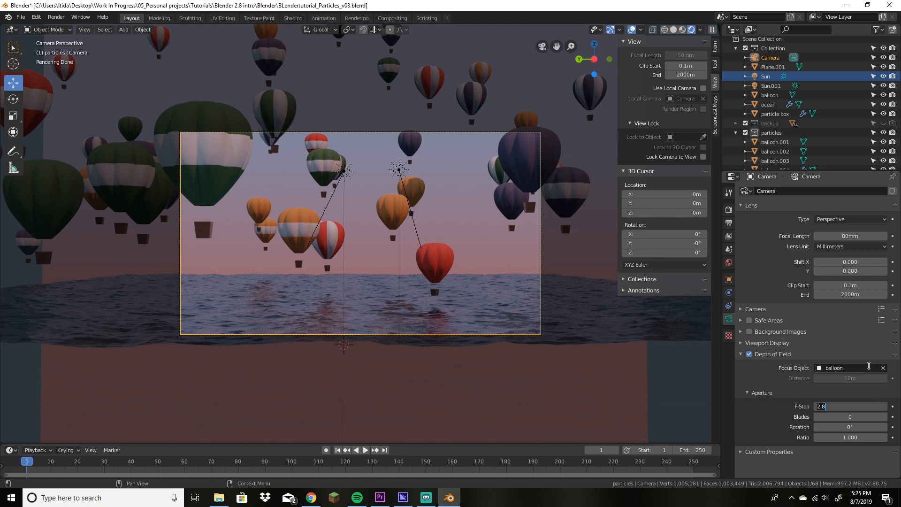
type("0.1")
key("Return")
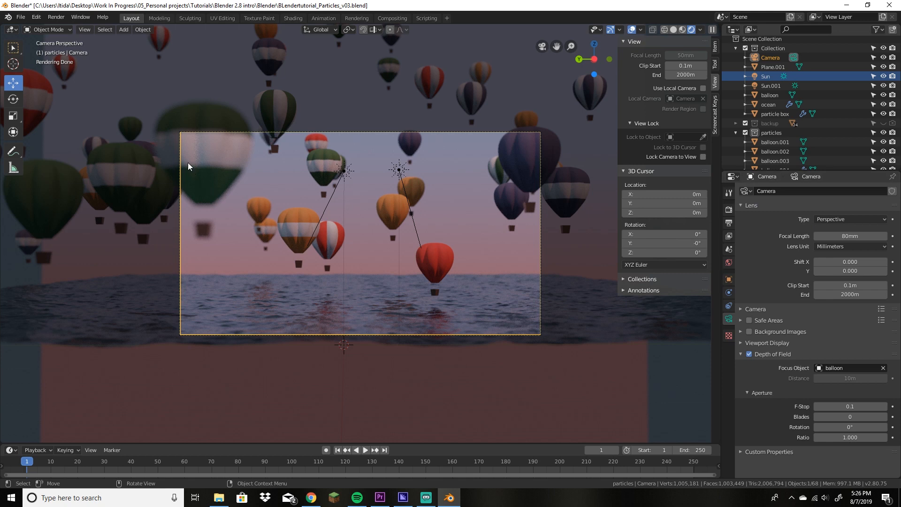
Step: Set the Cycles render tile size to 256 in both X and Y
left_click(729, 210)
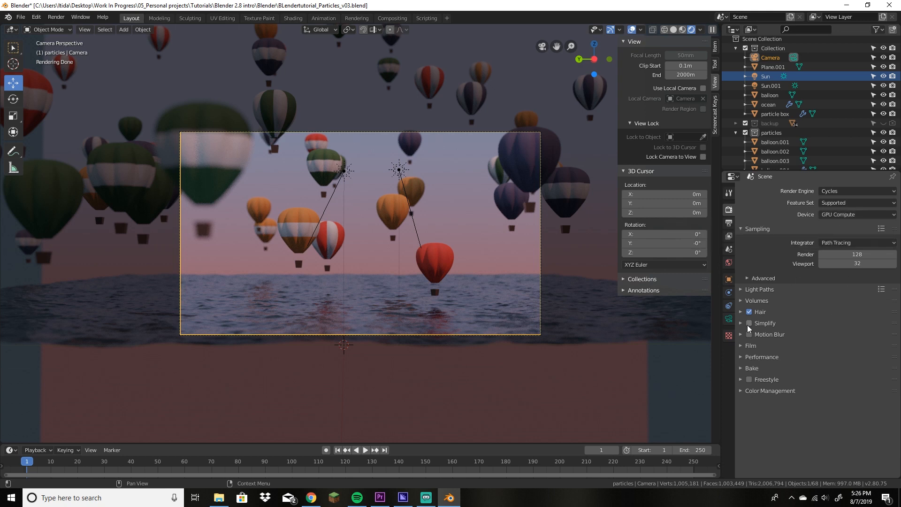
left_click(744, 358)
left_click(852, 421)
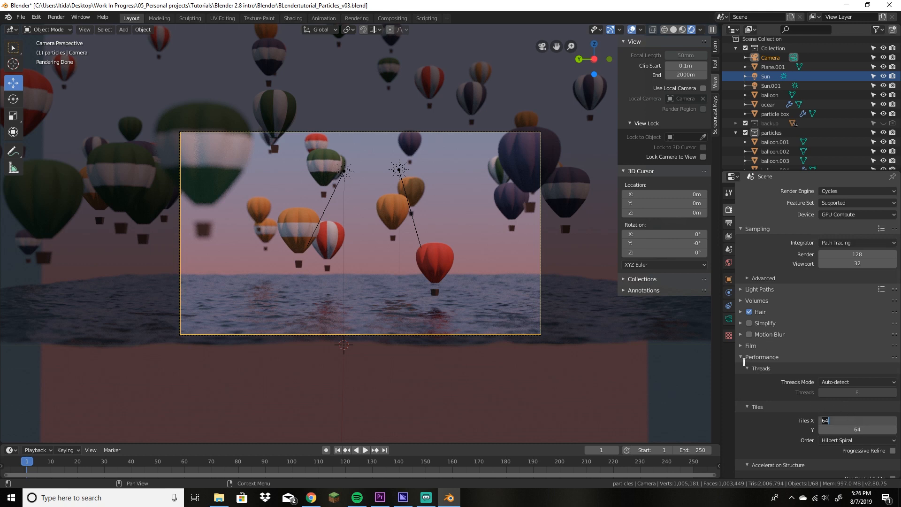
type("256")
key("Return")
left_click(851, 428)
type("256")
key("Return")
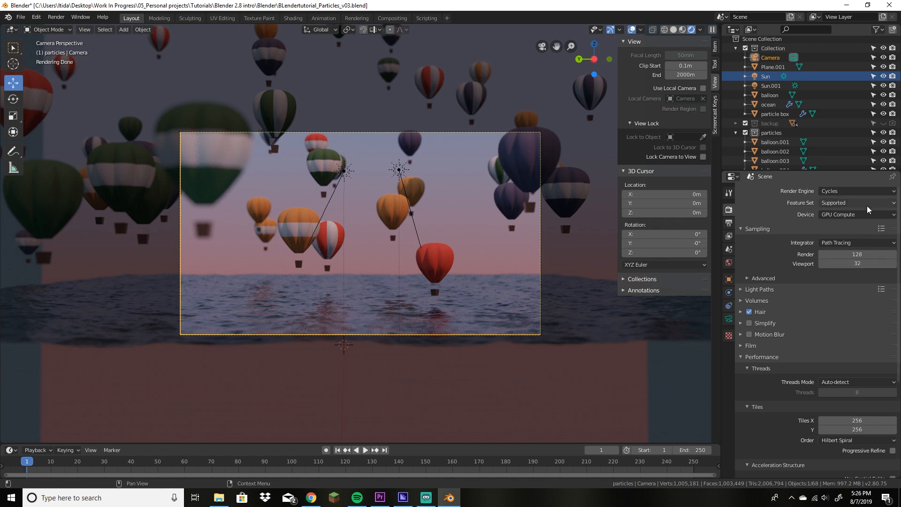
Step: Set the Cycles render tile size to 16 in both X and Y
left_click(858, 420)
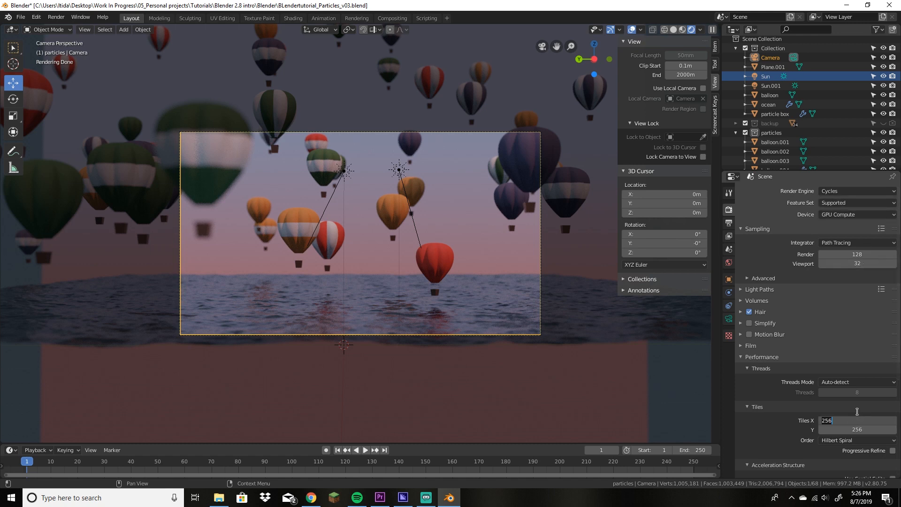
type("16")
key("Return")
left_click(858, 430)
type("16")
key("Return")
Step: Set the render tile size back to 256 in both X and Y
left_click(860, 420)
type("256")
left_click(871, 428)
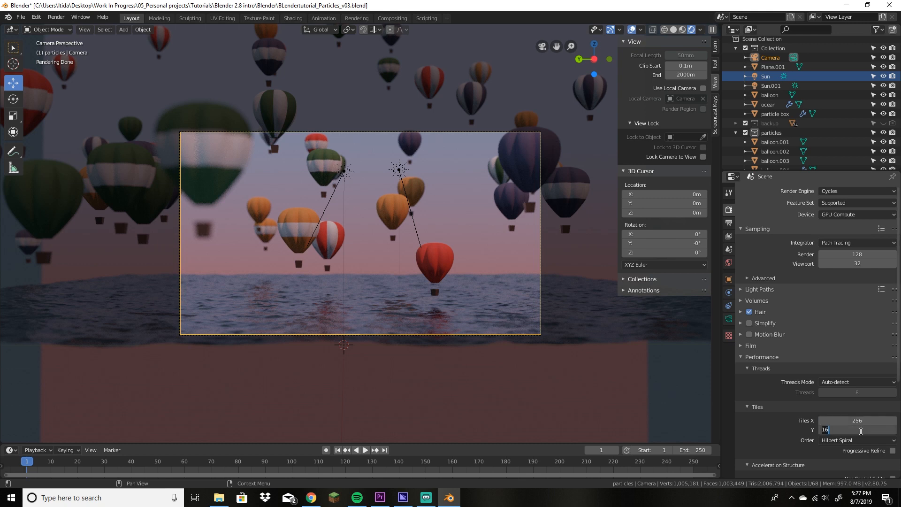
type("256")
key("Return")
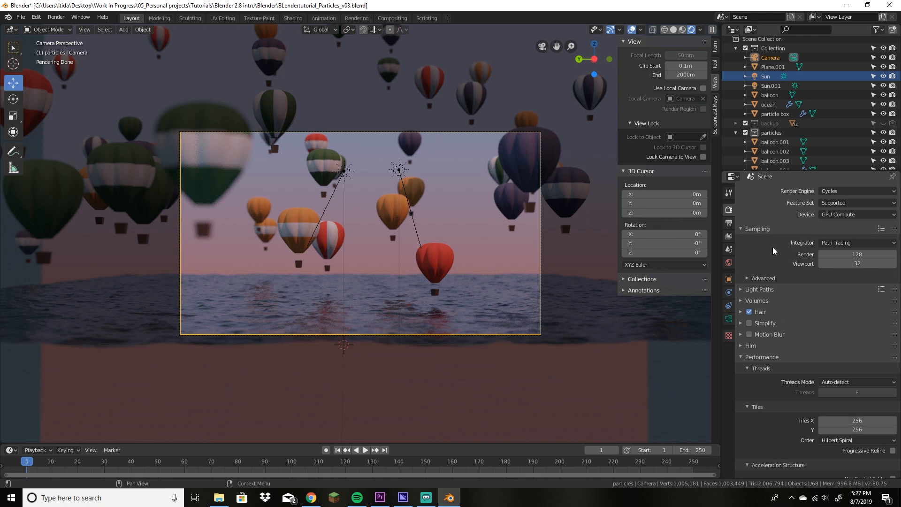
Step: Collapse the Performance settings and set the Cycles render samples to 400
left_click(741, 357)
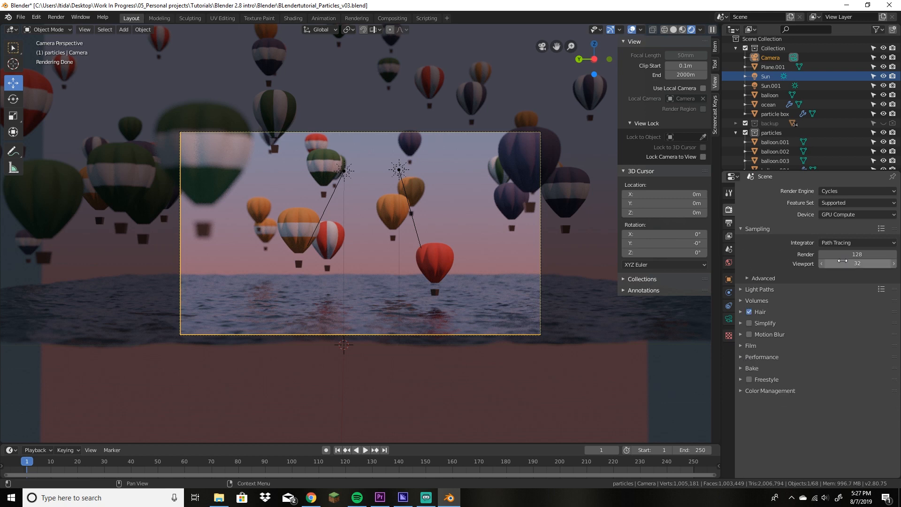
left_click(880, 255)
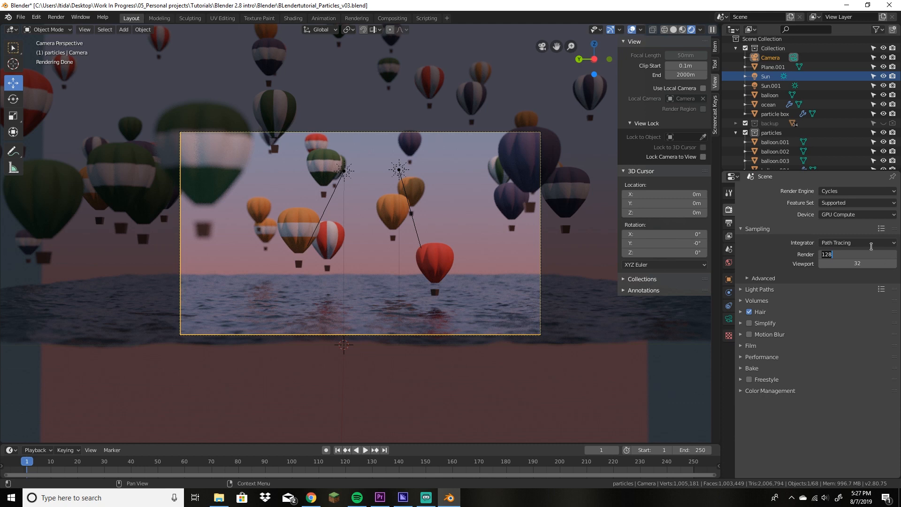
type("400")
key("Return")
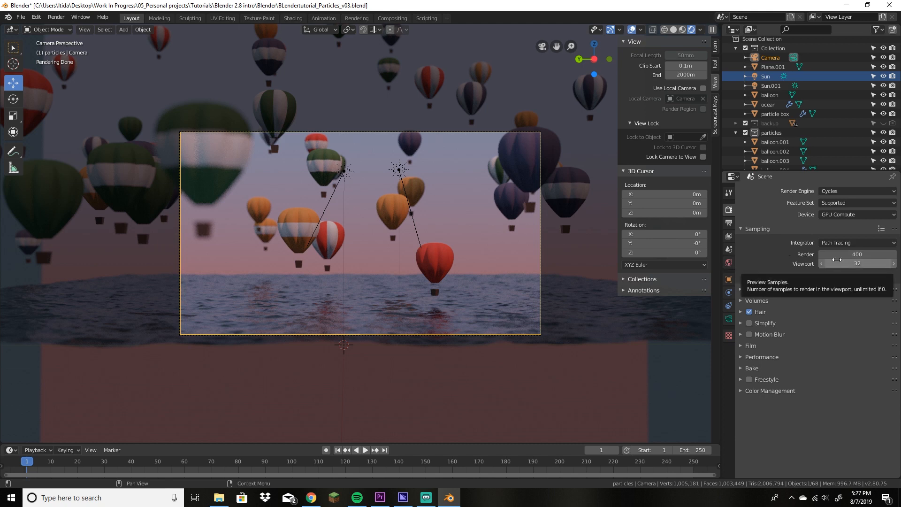
Step: Check the view layer's denoising options, collapsing the Passes settings on the way
left_click(729, 249)
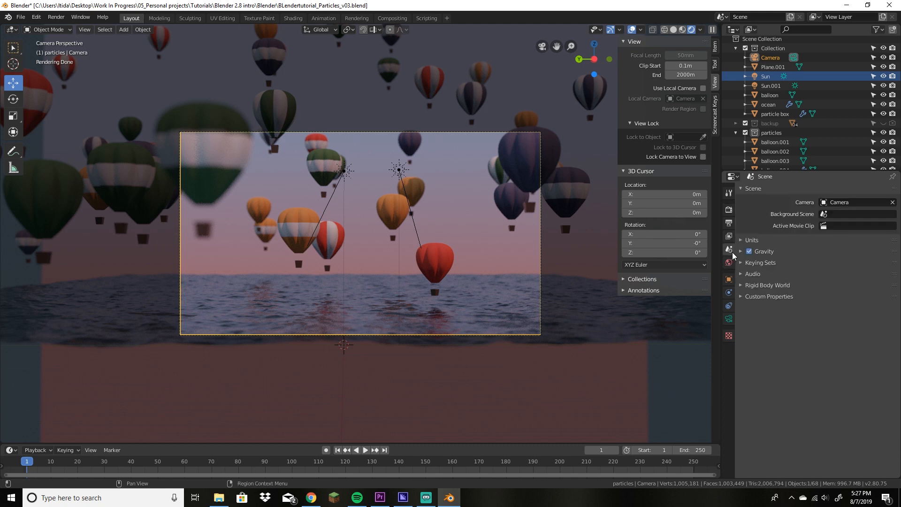
left_click(731, 237)
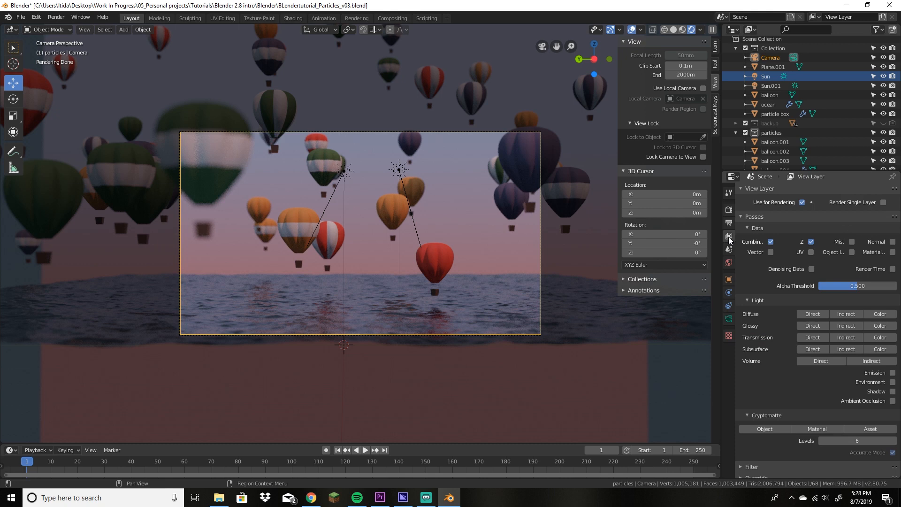
left_click(742, 218)
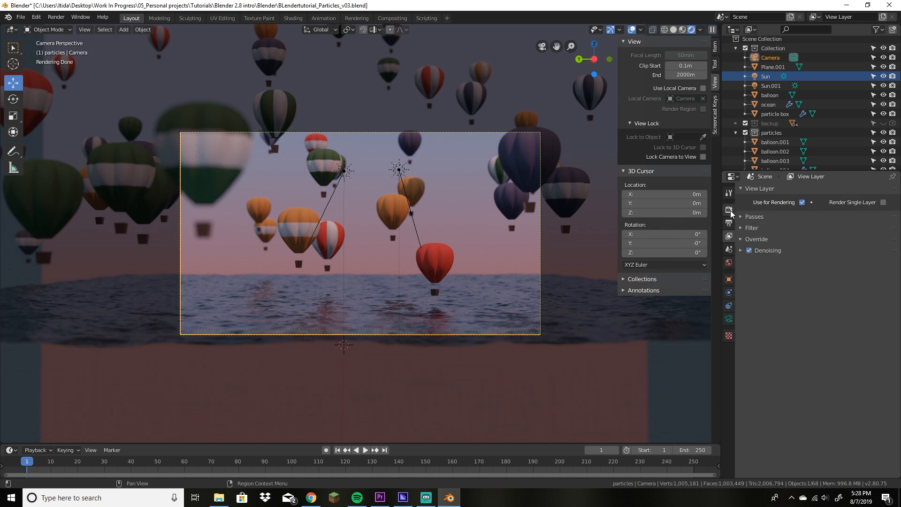
left_click(741, 251)
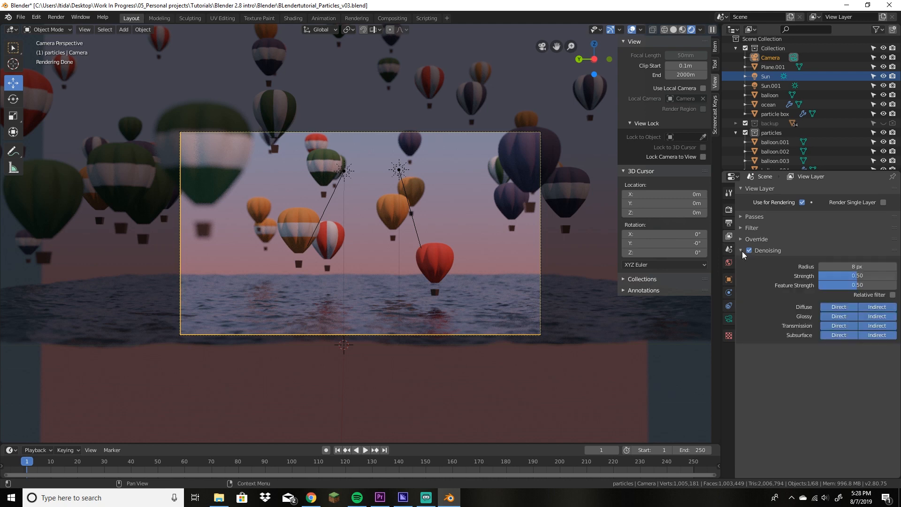
left_click(742, 252)
Step: Return to the render settings and render the camera view as a still image
left_click(728, 209)
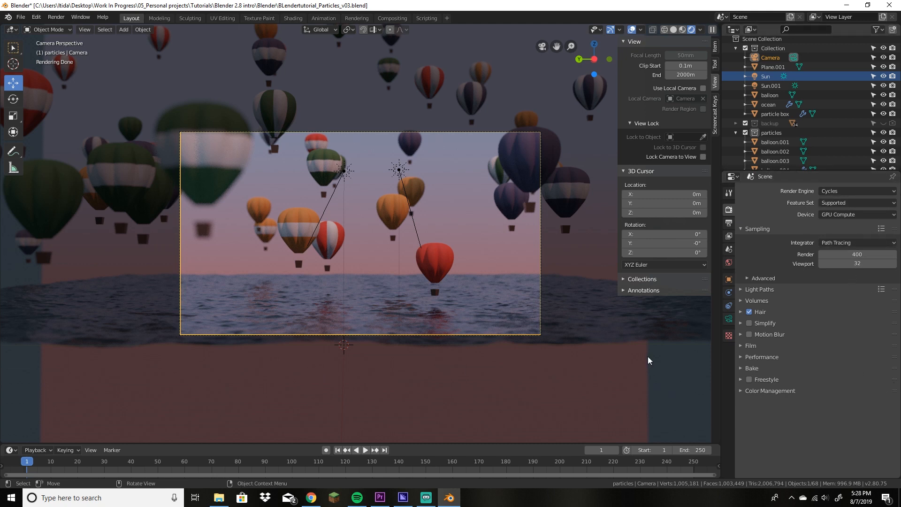
left_click(51, 16)
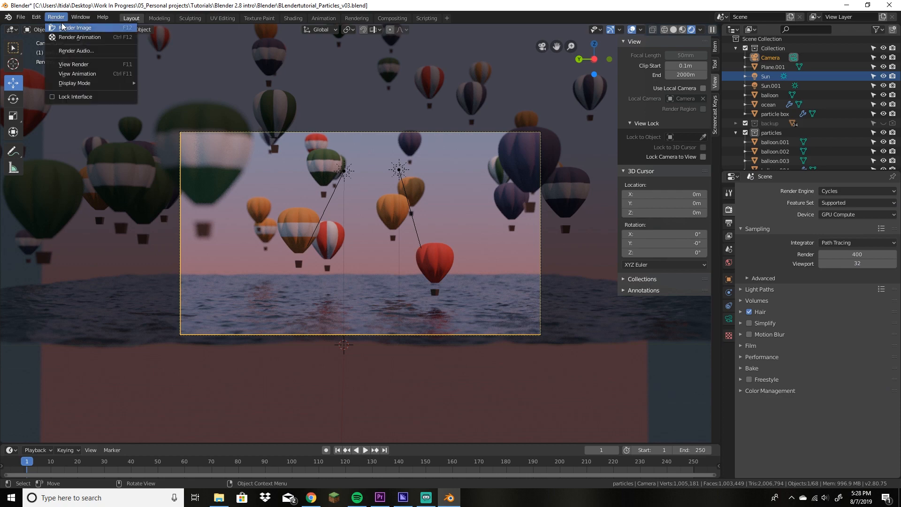
left_click(61, 28)
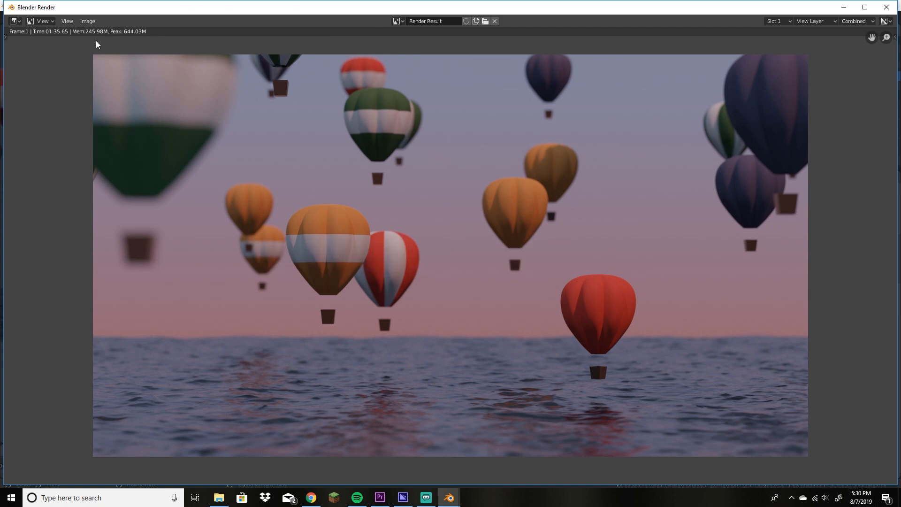
Step: Save the rendered image as render5.png in the Blender 2.8 intro folder
left_click(90, 21)
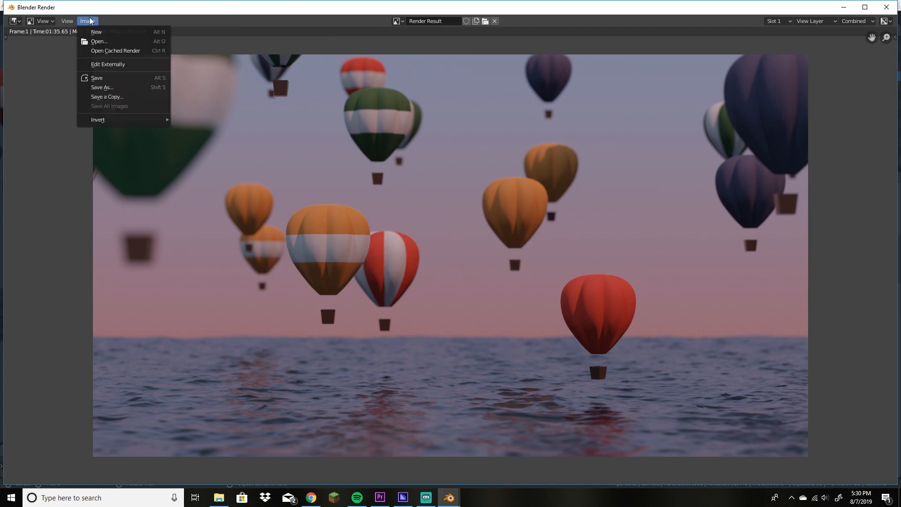
left_click(121, 87)
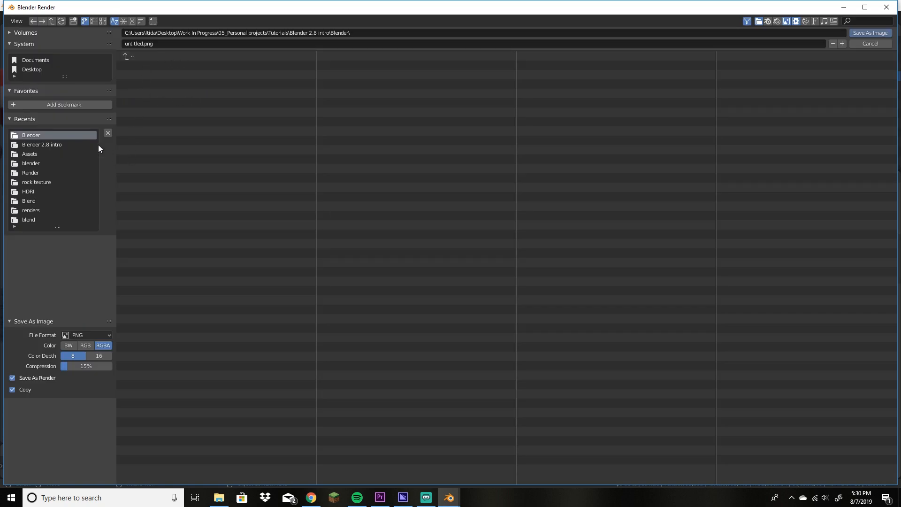
left_click(52, 145)
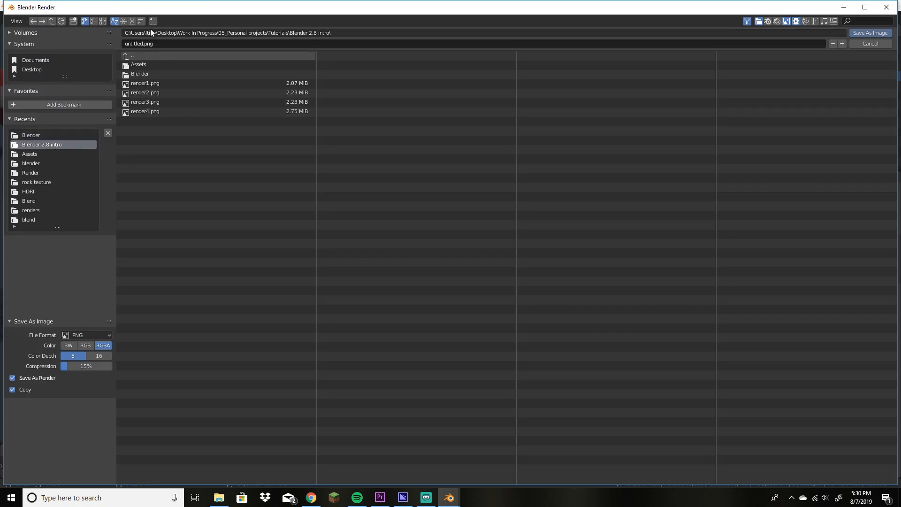
left_click(136, 45)
left_click_drag(143, 45, 102, 40)
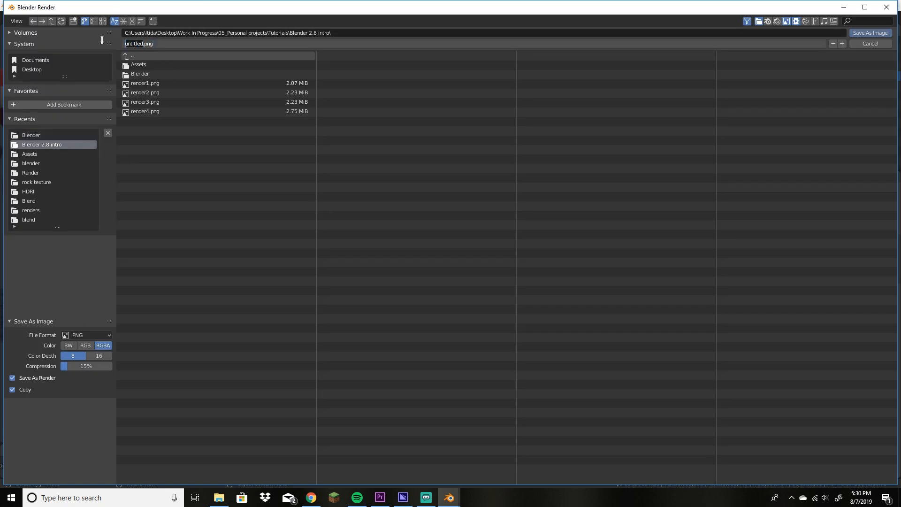
type("render5")
left_click(871, 33)
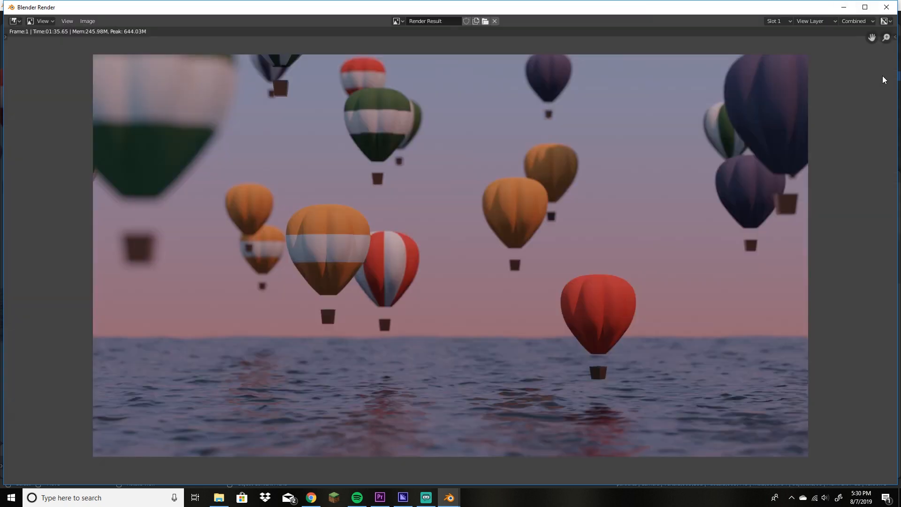
Step: View render Slot 2, then switch the display back to Slot 1
left_click(788, 21)
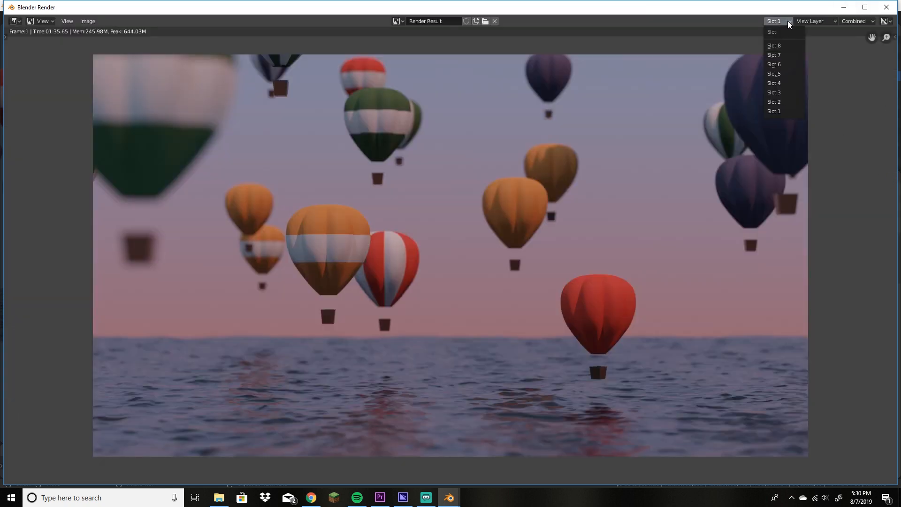
left_click(791, 103)
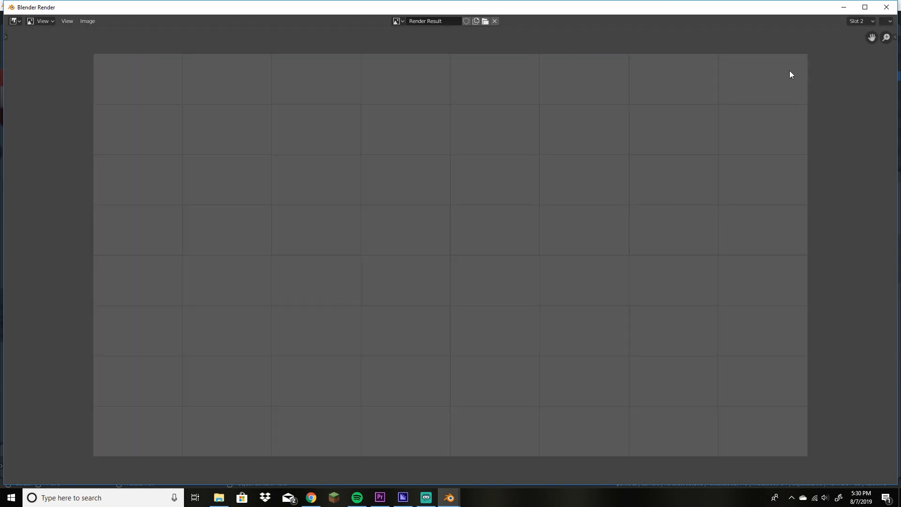
left_click(866, 21)
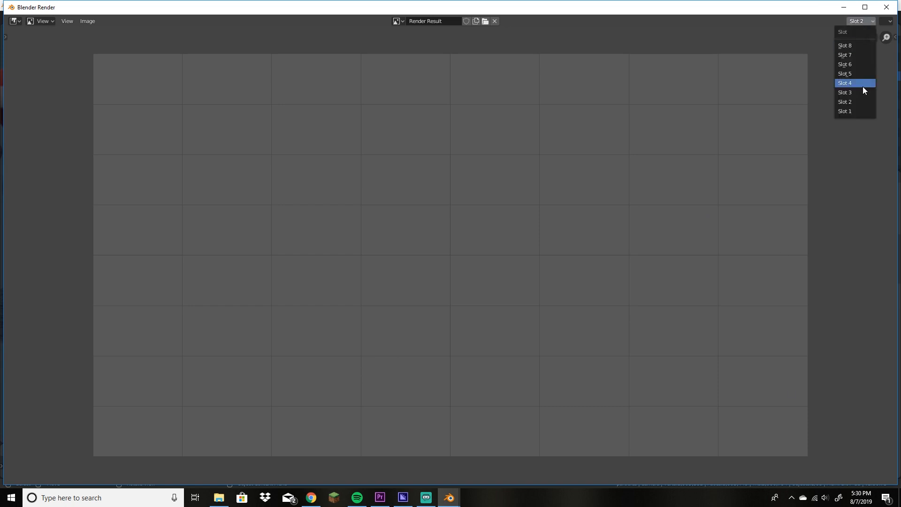
left_click(861, 112)
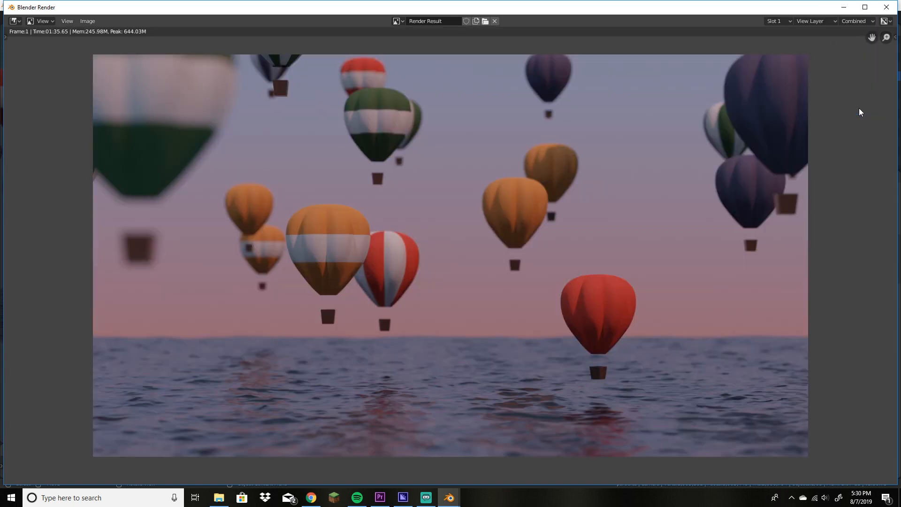